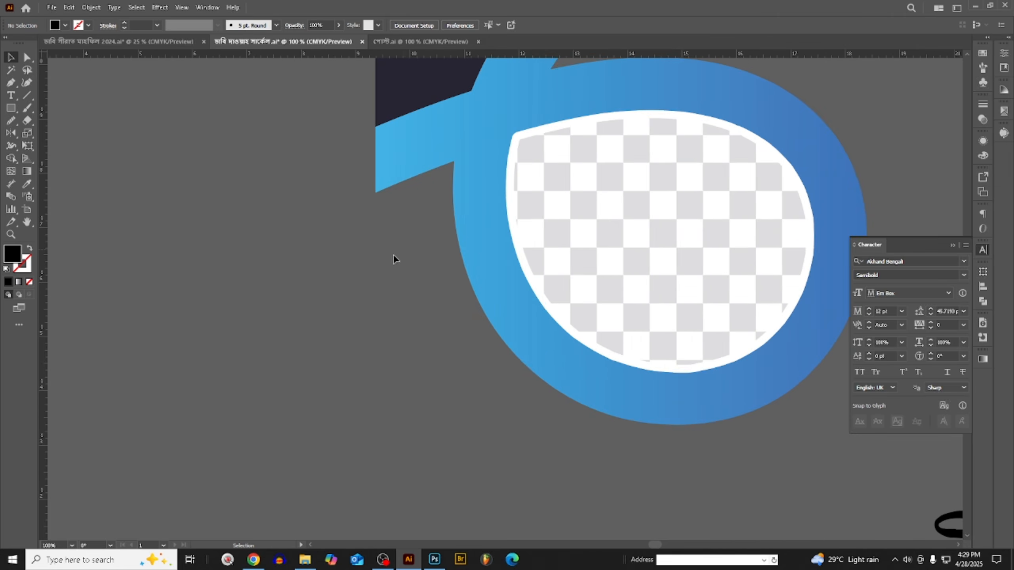
- Switch to File Explorer and open the Downloads folder
scroll(392, 255, down, 3)
scroll(385, 251, up, 1)
scroll(217, 310, down, 2)
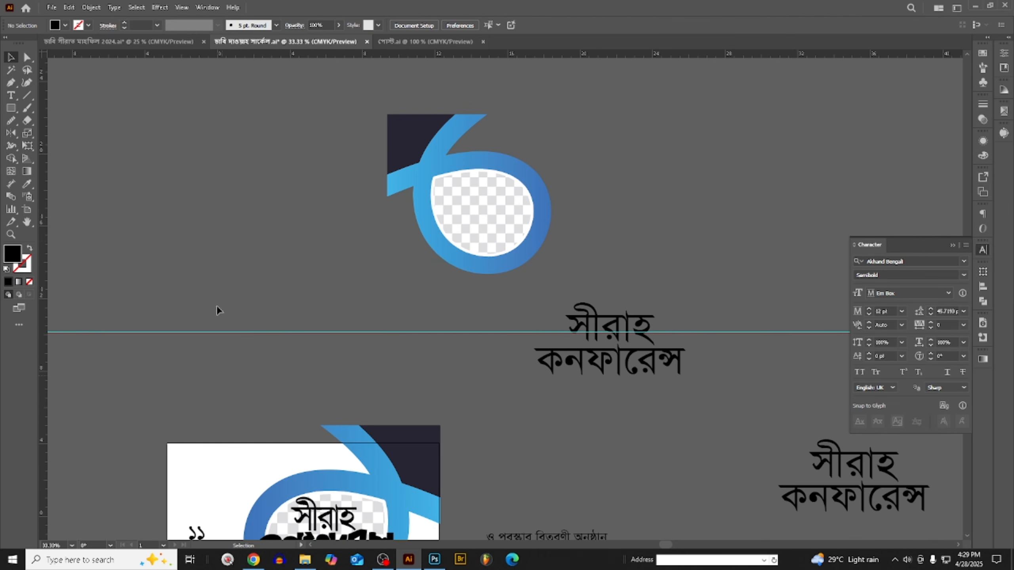
click(444, 40)
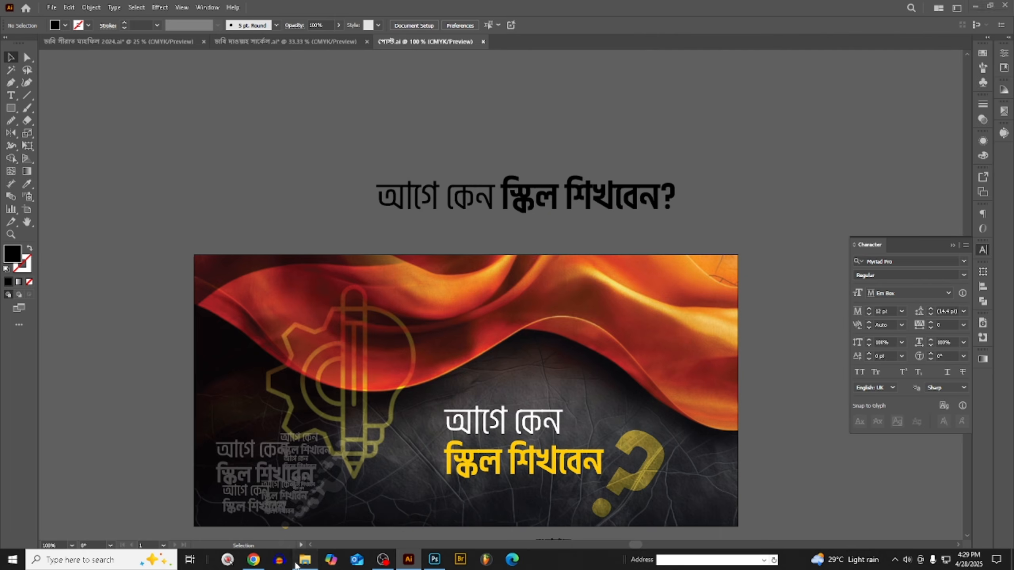
click(305, 560)
click(43, 142)
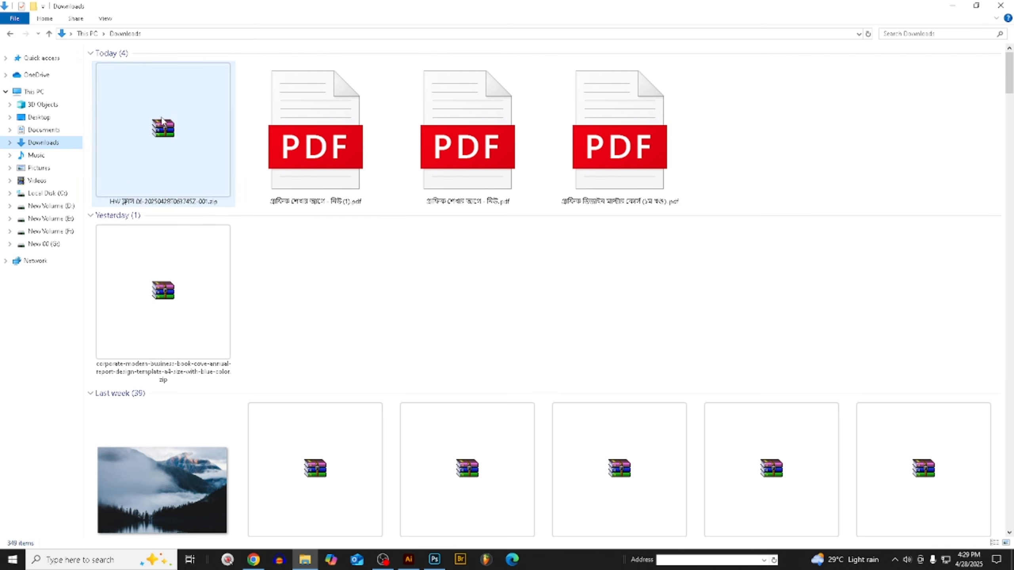
double_click(164, 130)
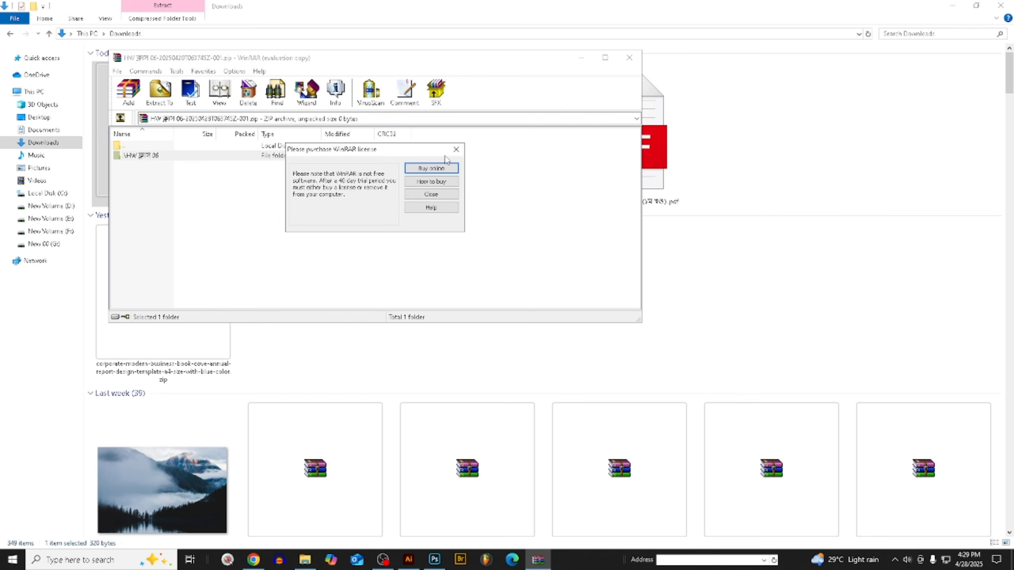
click(456, 149)
click(630, 58)
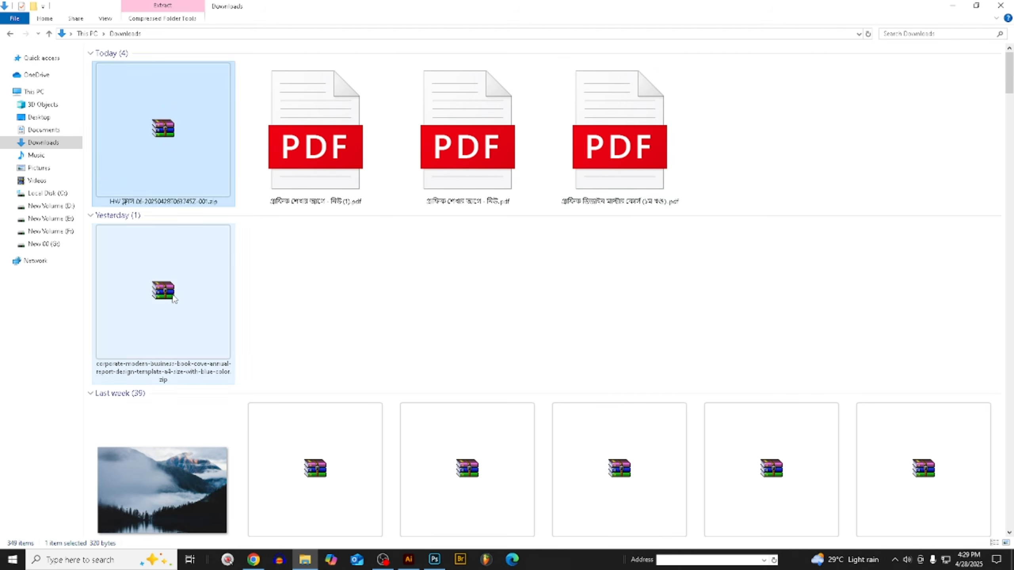
- Open the 1.eps template from the corporate modern business book cover archive, examine its two cover designs, and close it
double_click(176, 271)
double_click(143, 157)
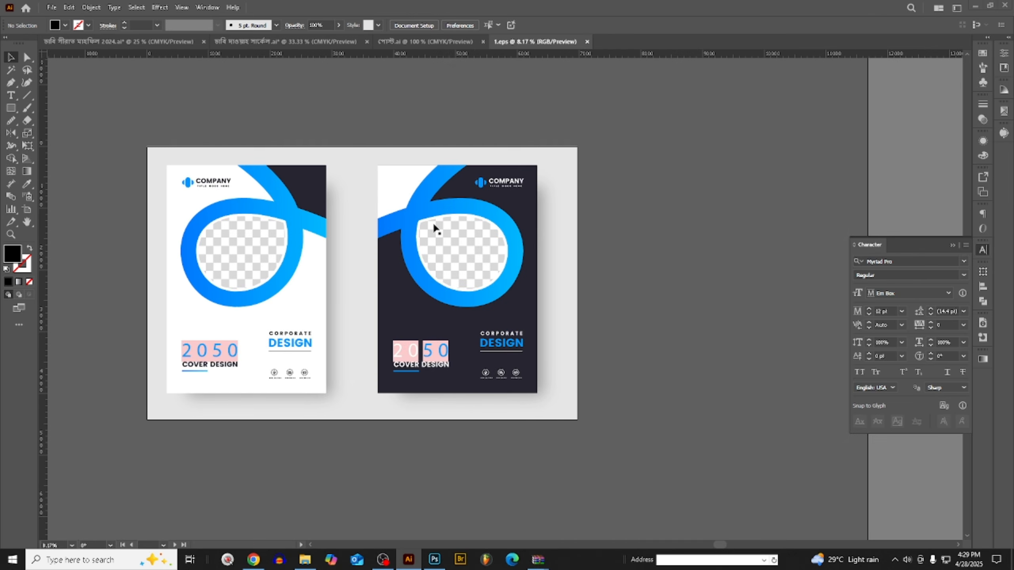
scroll(434, 225, up, 3)
scroll(475, 274, down, 5)
scroll(300, 319, up, 1)
scroll(300, 319, up, 1)
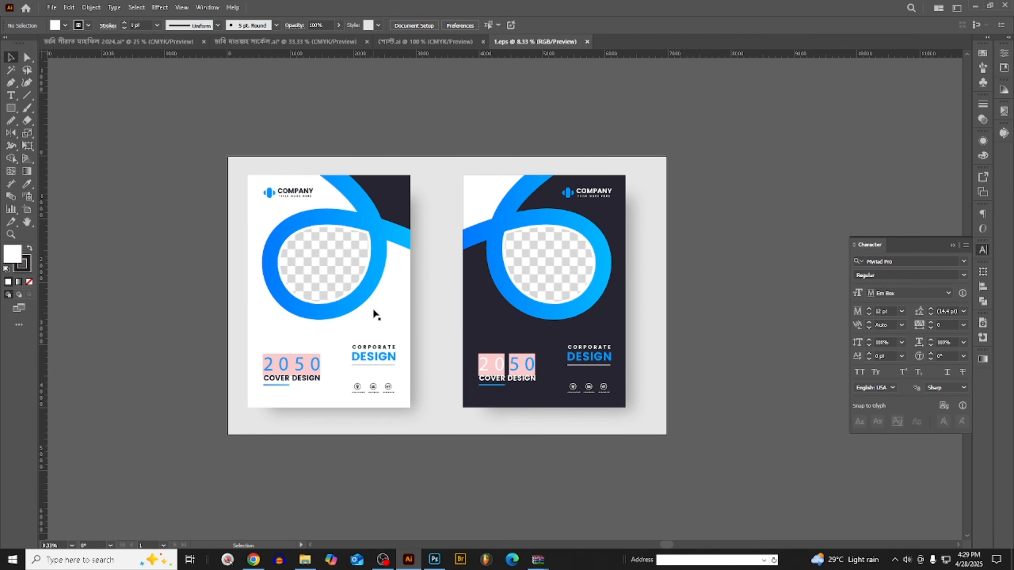
click(587, 42)
- Glance at the 2024 Seerat poster document, and examine the layout of the 2025 Seerah conference poster
click(155, 43)
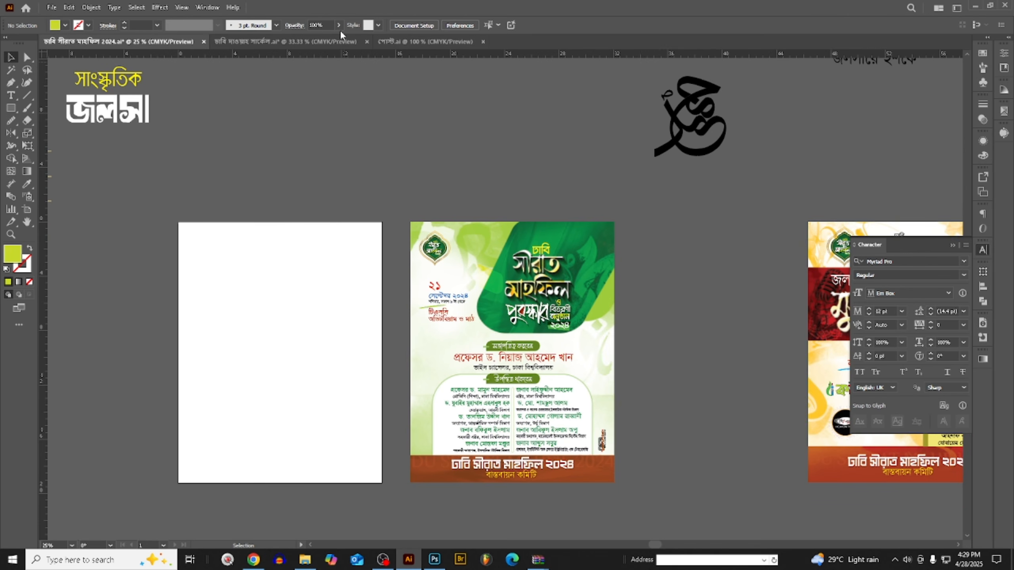
click(289, 41)
scroll(391, 322, down, 10)
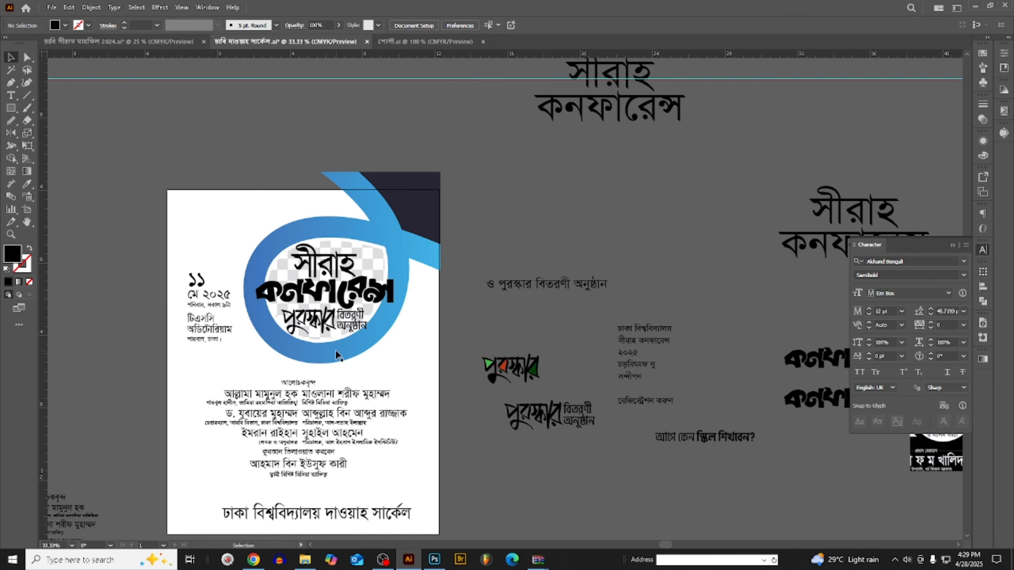
key(ctrl+1)
key(ctrl+minus)
key(ctrl+minus)
key(ctrl+minus)
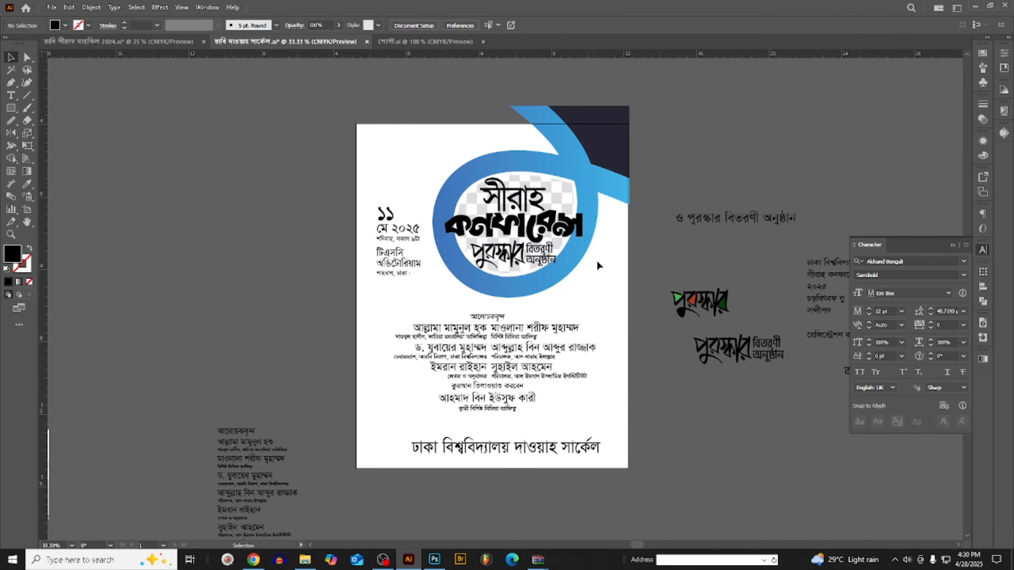
scroll(597, 265, up, 1)
scroll(476, 183, down, 2)
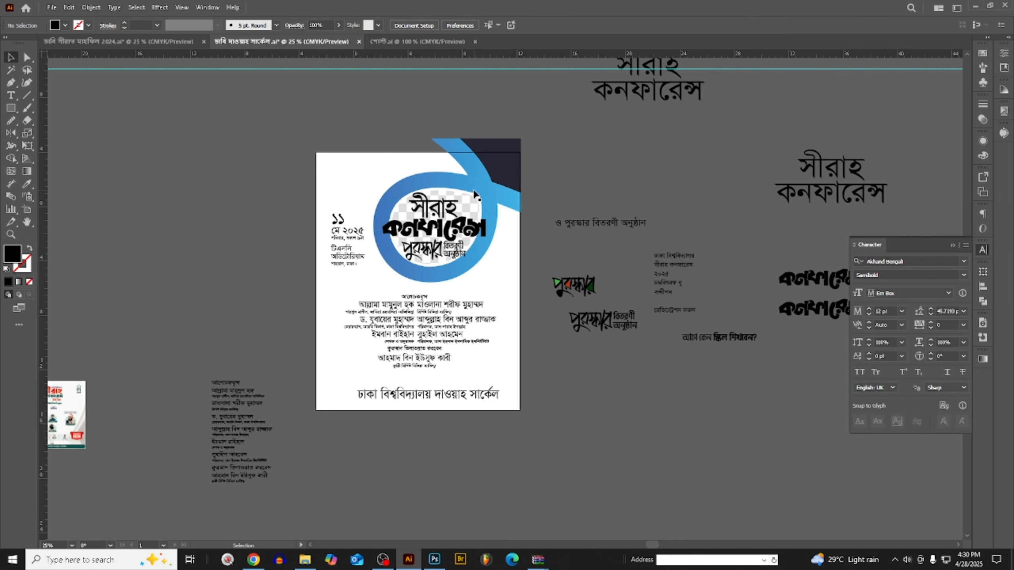
scroll(481, 183, up, 2)
scroll(481, 183, down, 5)
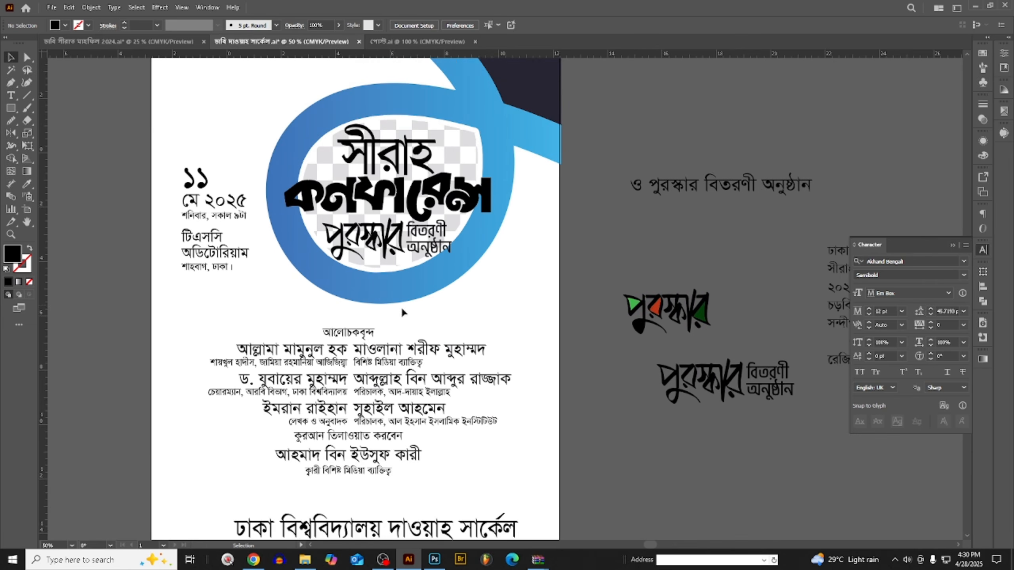
- Centre the organisation name line at the foot of the poster and enlarge it slightly around its centre
click(493, 424)
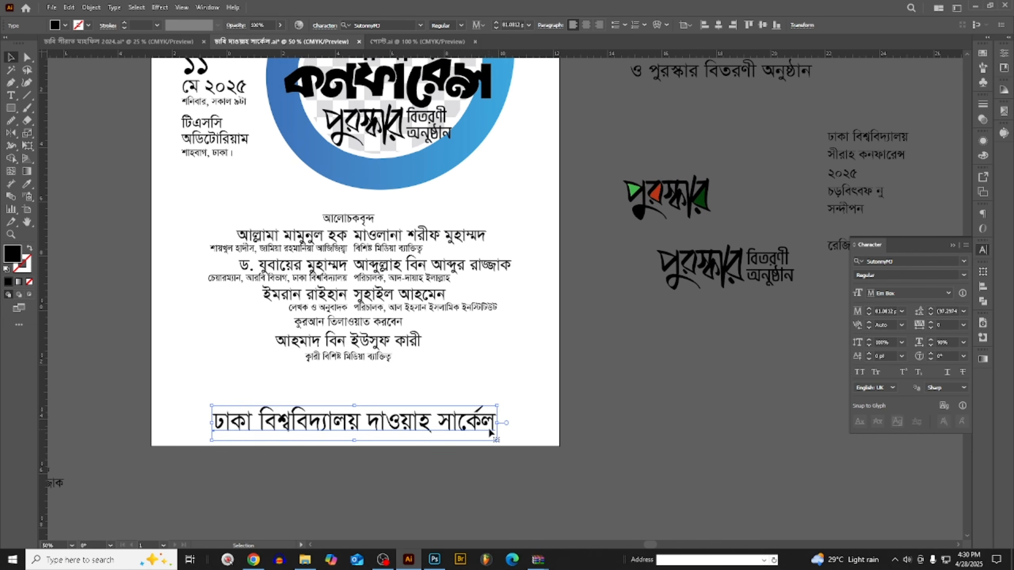
drag(500, 423, 517, 424)
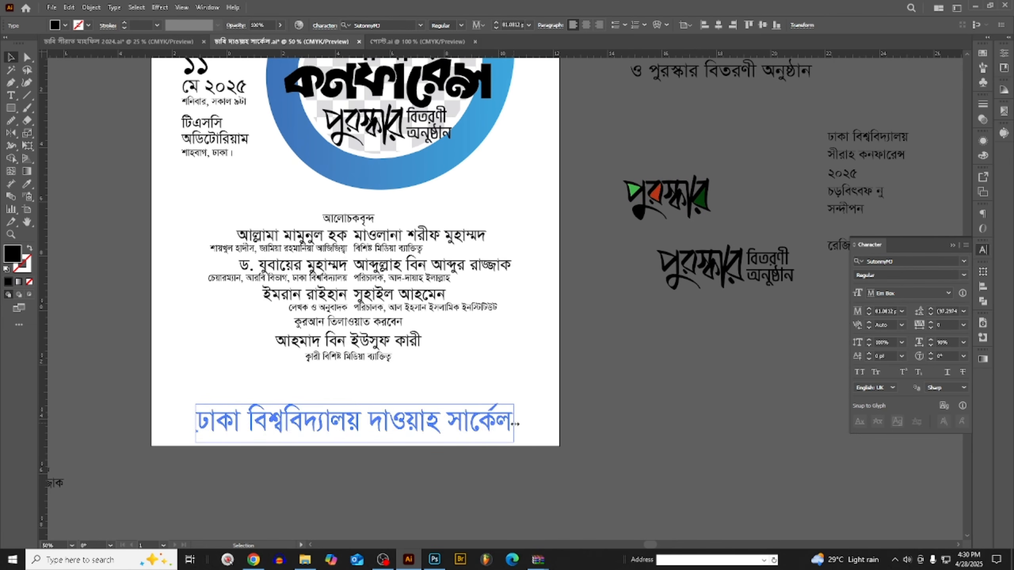
scroll(433, 429, down, 1)
click(571, 444)
scroll(505, 98, up, 5)
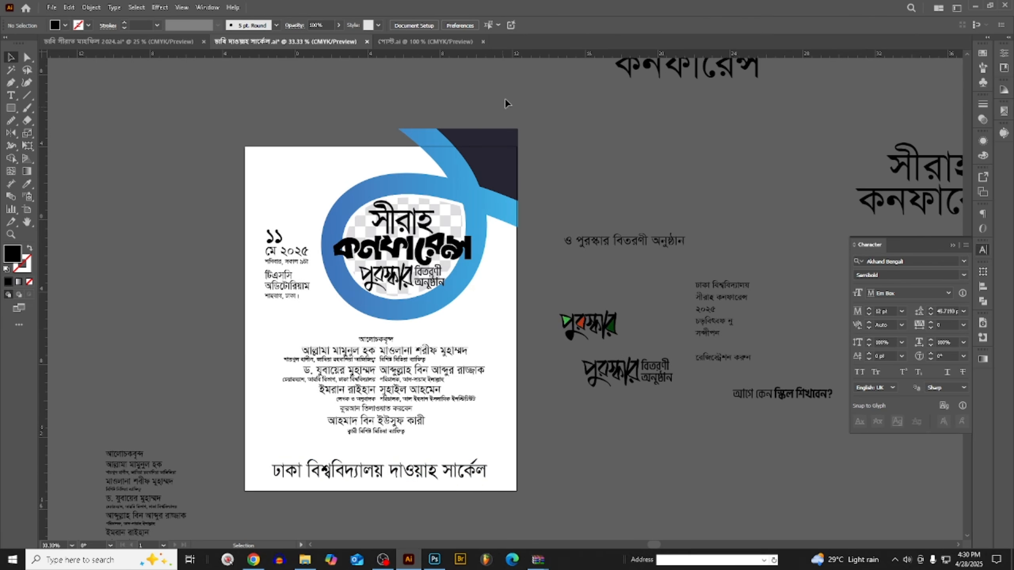
scroll(481, 215, up, 1)
scroll(489, 208, down, 2)
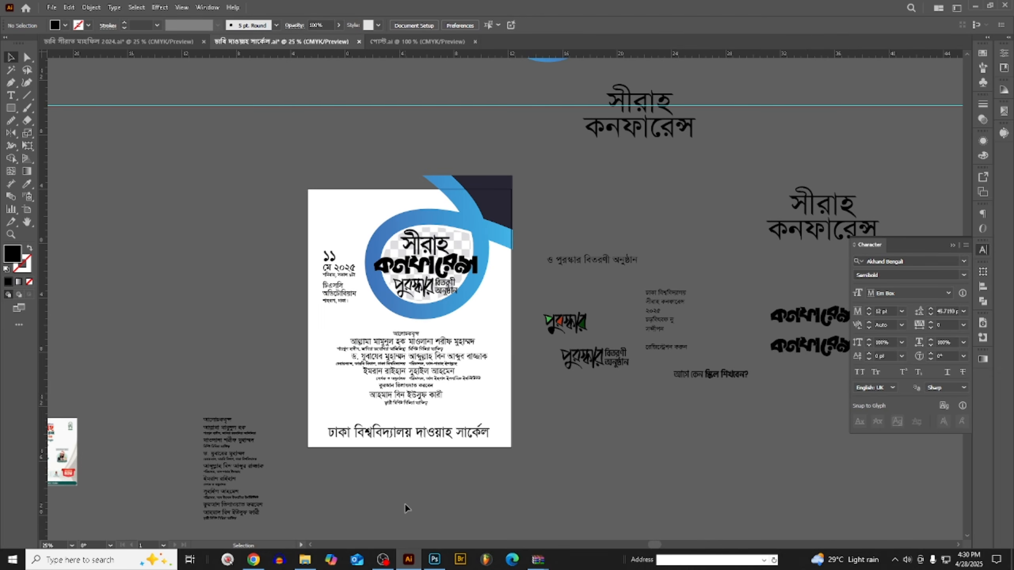
scroll(487, 274, up, 1)
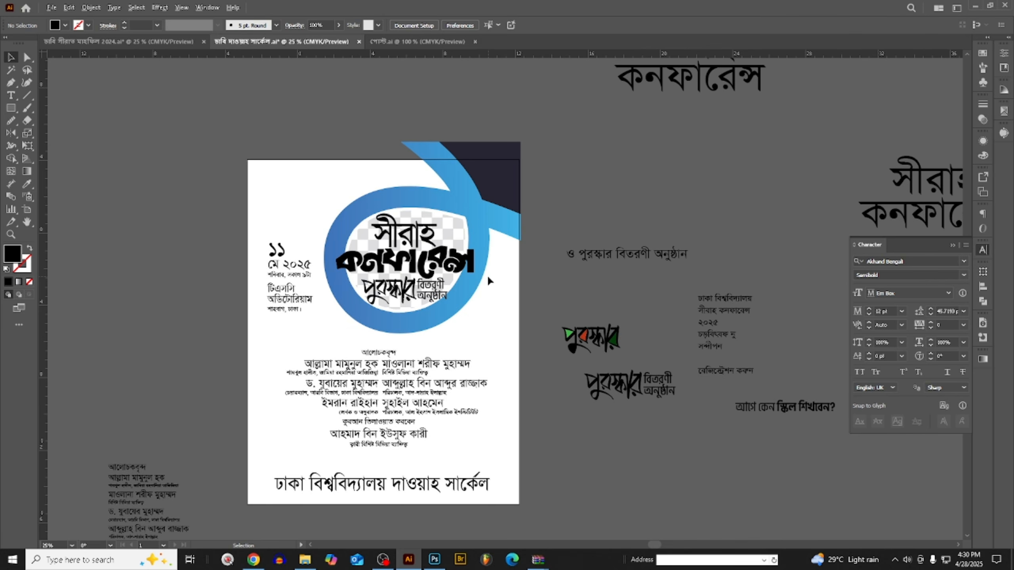
- Switch to Photoshop and start a new document 15 inches wide and 19 inches high
click(434, 564)
key(ctrl+n)
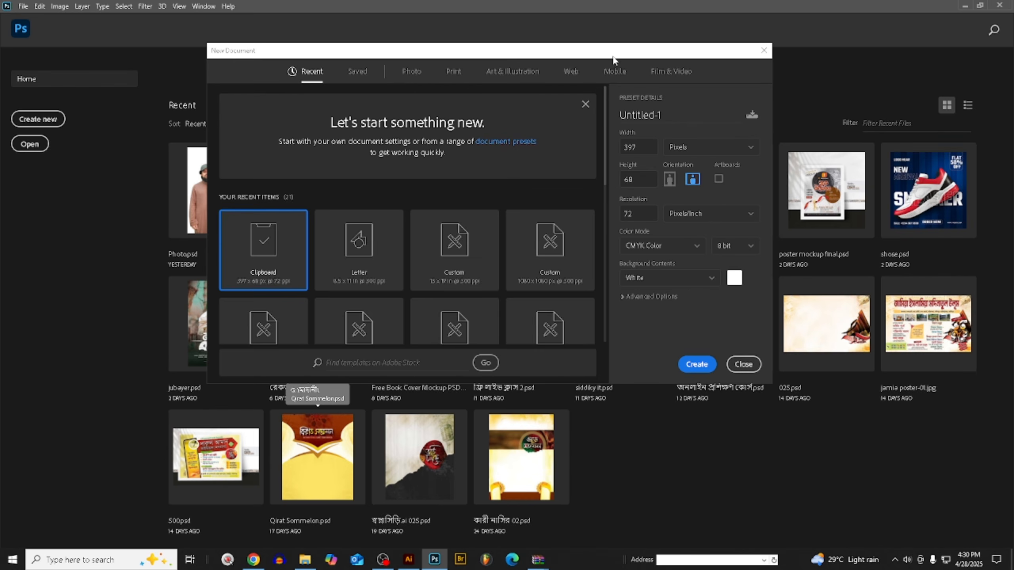
drag(614, 57, 581, 51)
click(645, 141)
click(655, 179)
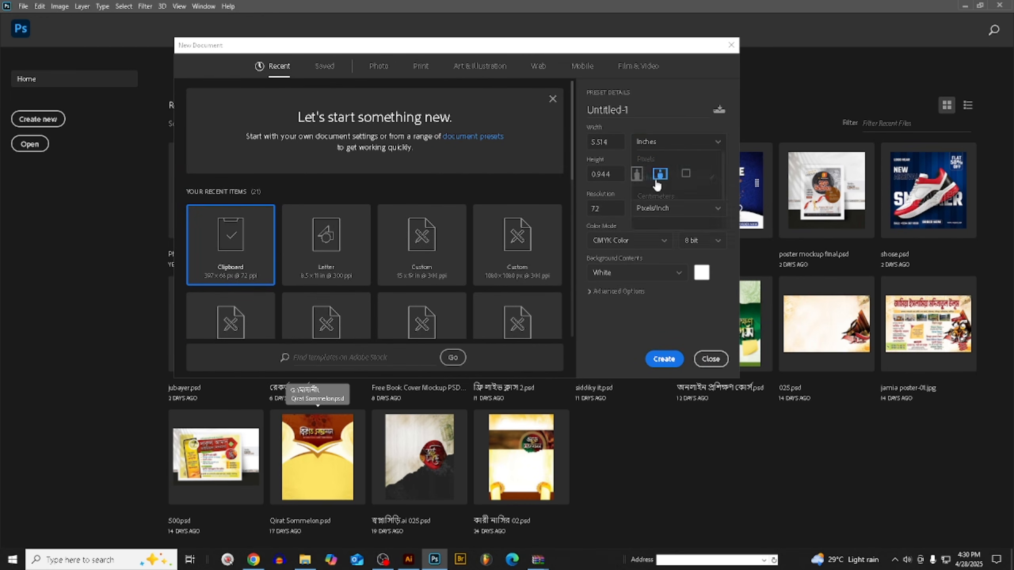
click(621, 143)
text(15)
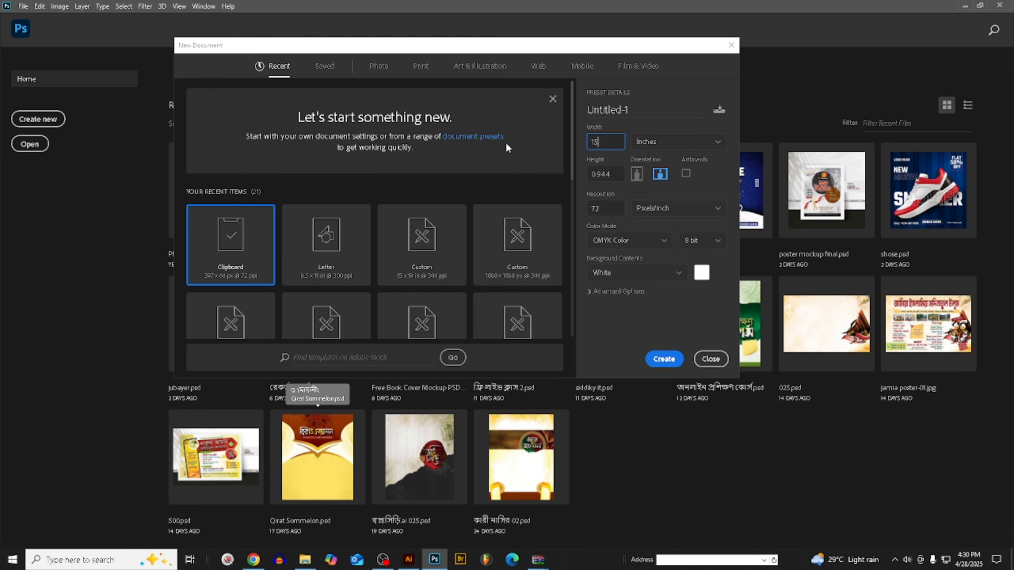
key(Tab)
text(19)
key(Tab)
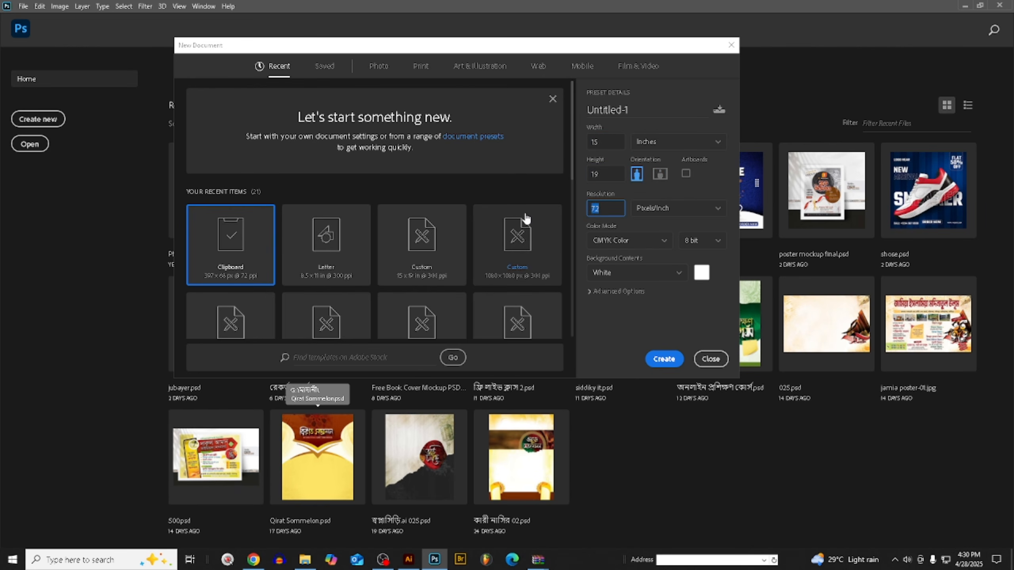
- Set the resolution to 200 pixels/inch, keep CMYK Color mode and create the document
text(200)
double_click(609, 209)
click(636, 242)
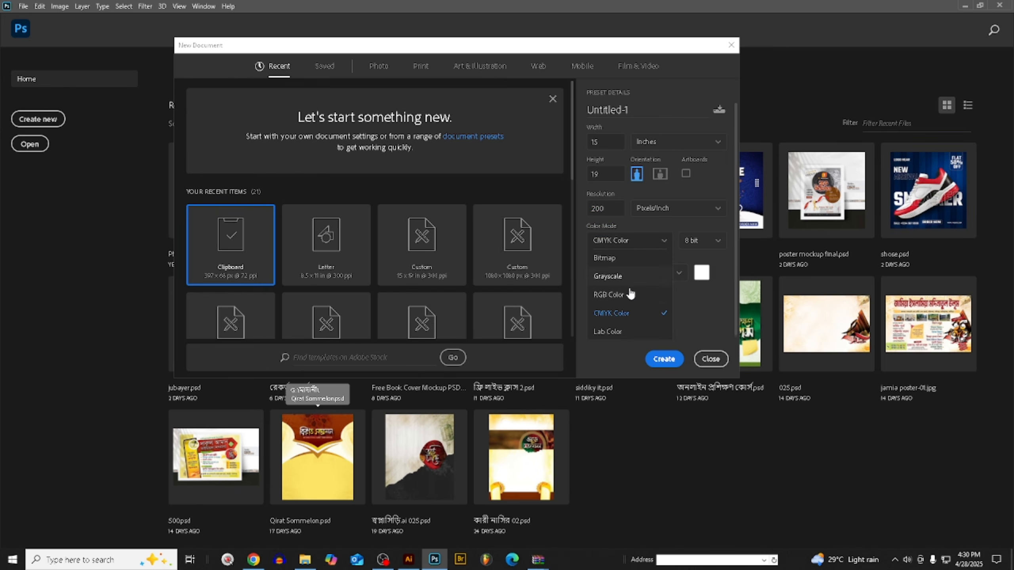
click(626, 244)
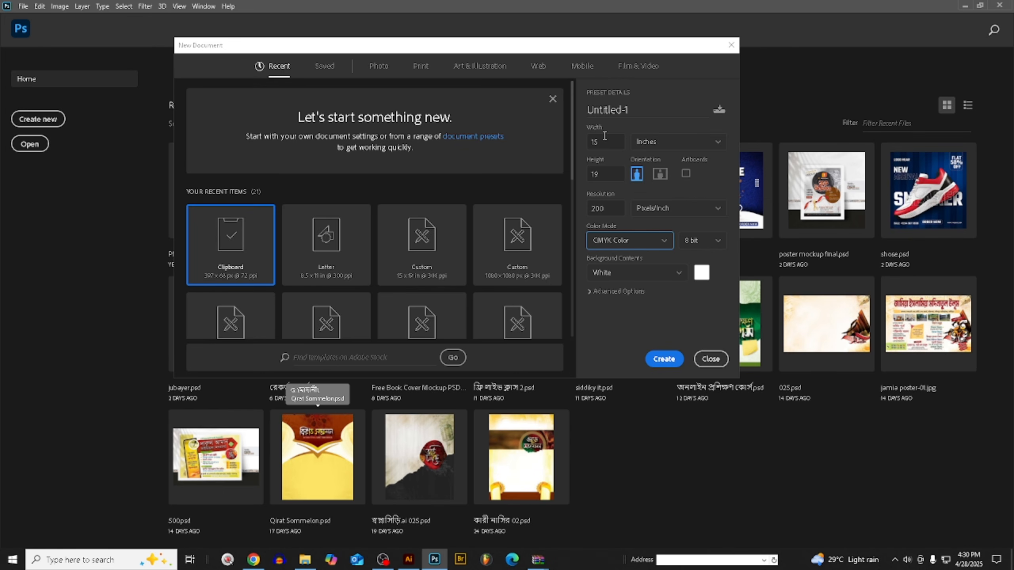
click(661, 359)
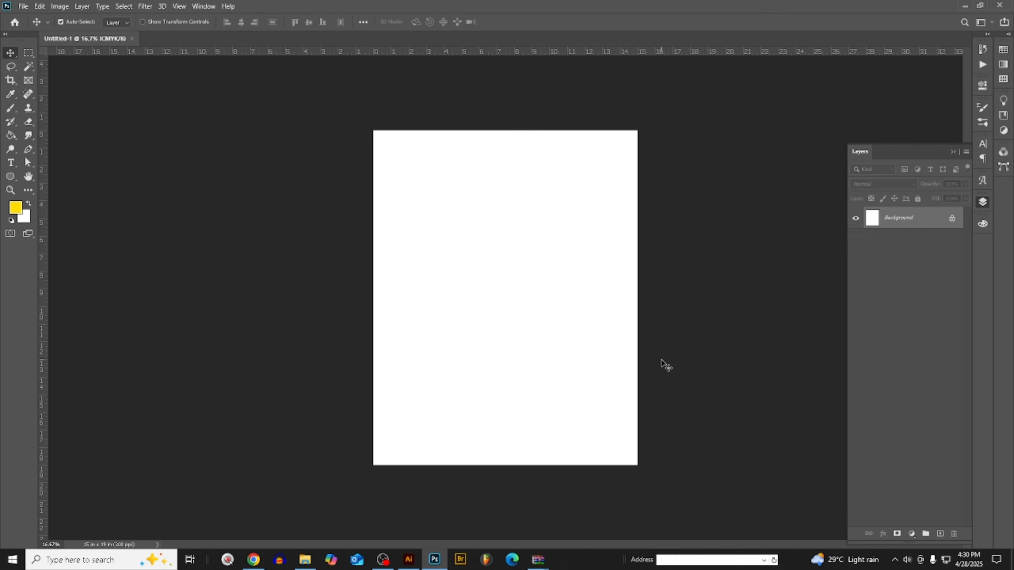
key(ctrl+0)
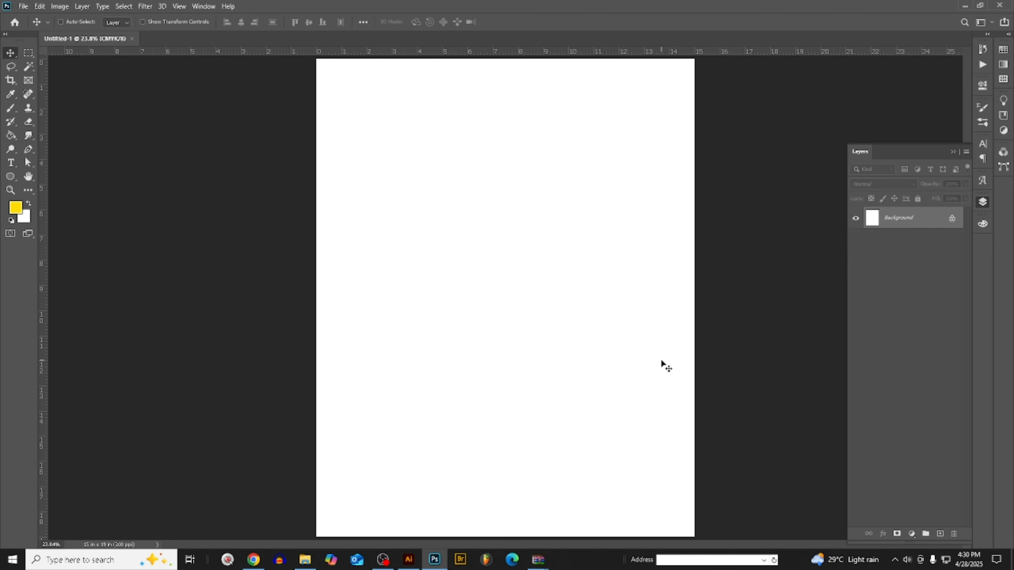
scroll(647, 341, down, 1)
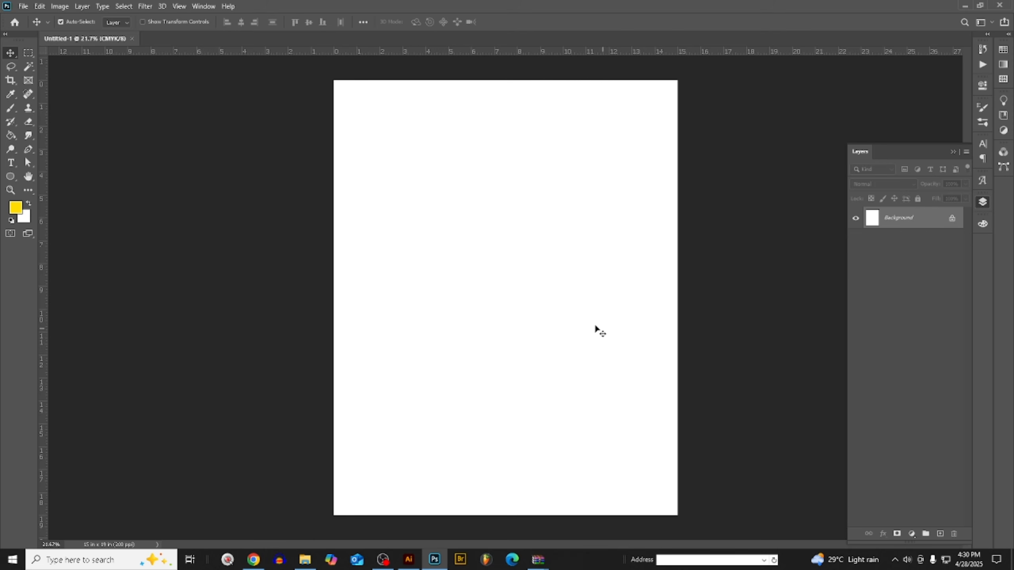
key(Tab)
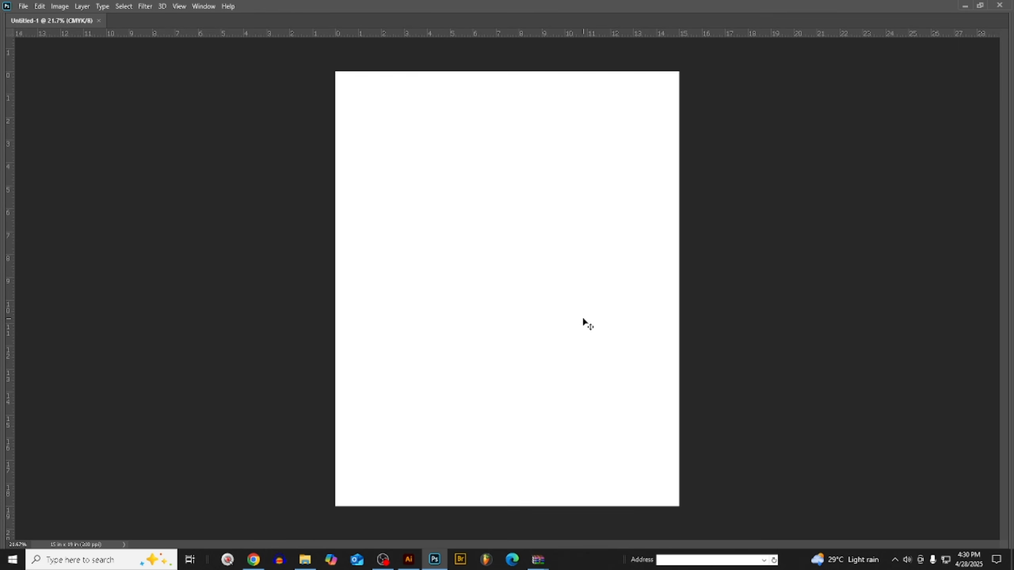
key(Tab)
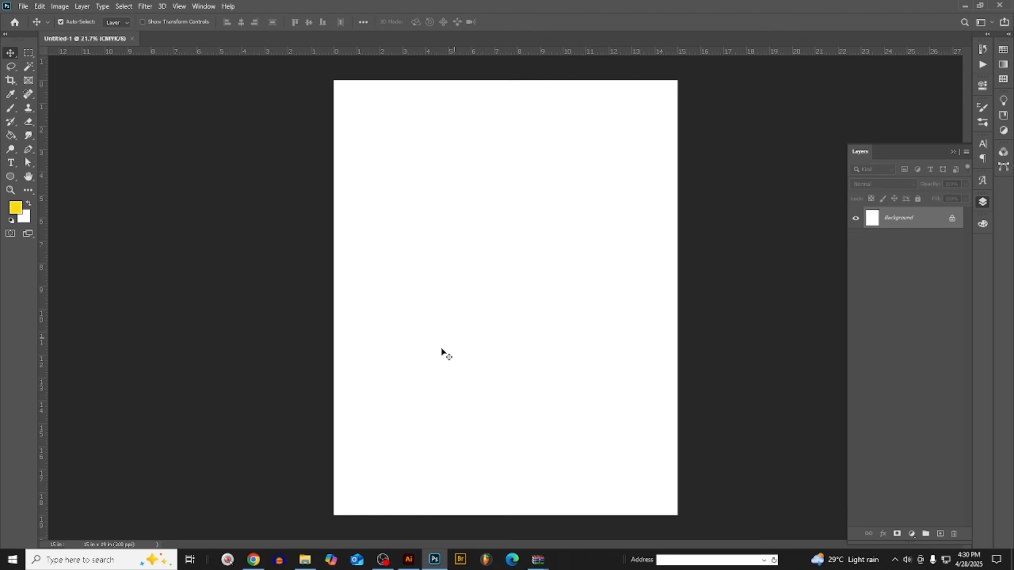
- Switch to Illustrator and place a duplicate of the blue loop graphic on the empty canvas beside the poster
click(408, 560)
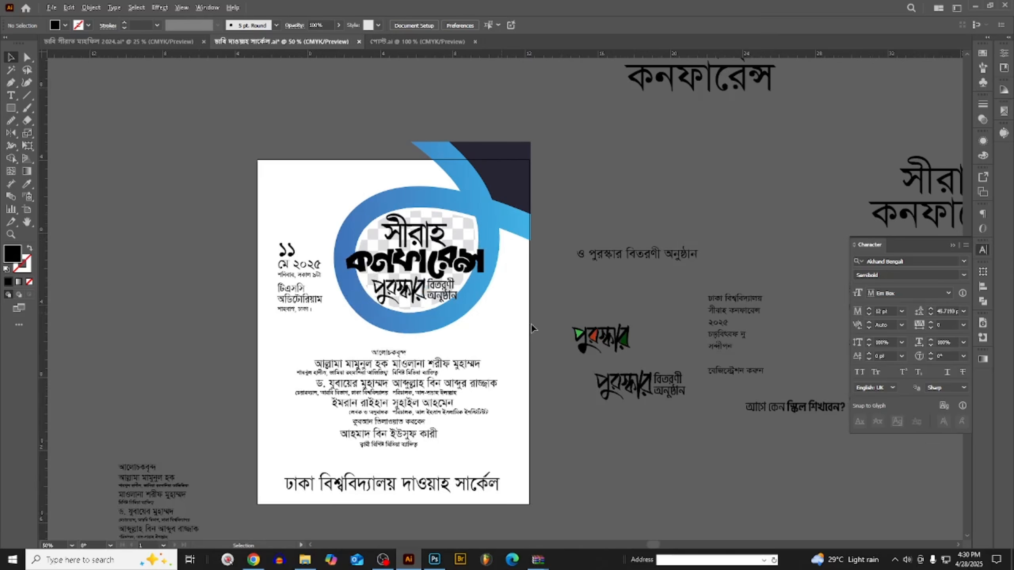
scroll(531, 323, up, 2)
click(529, 269)
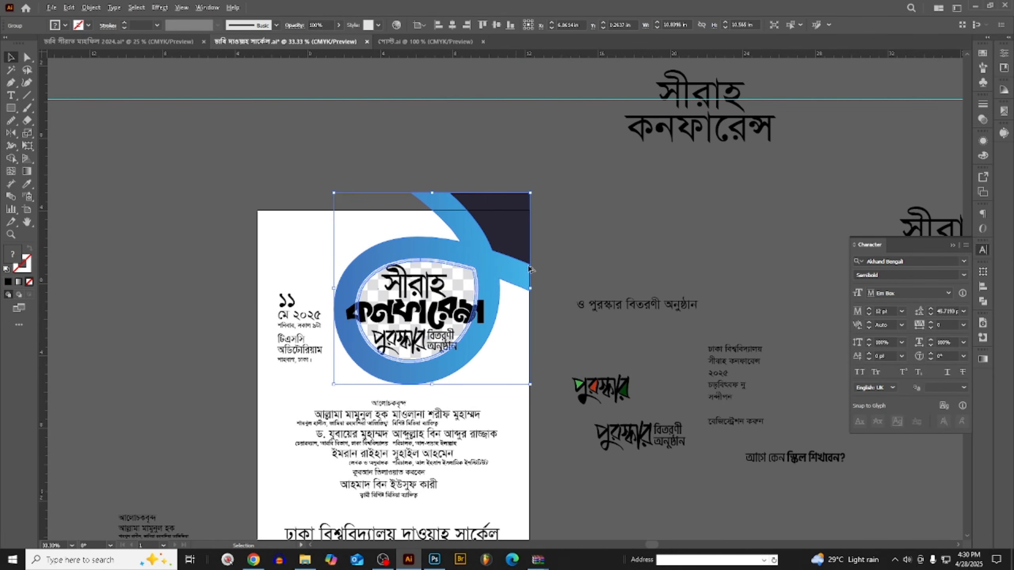
scroll(529, 269, down, 1)
drag(519, 272, 214, 230)
scroll(167, 257, up, 2)
scroll(346, 266, down, 2)
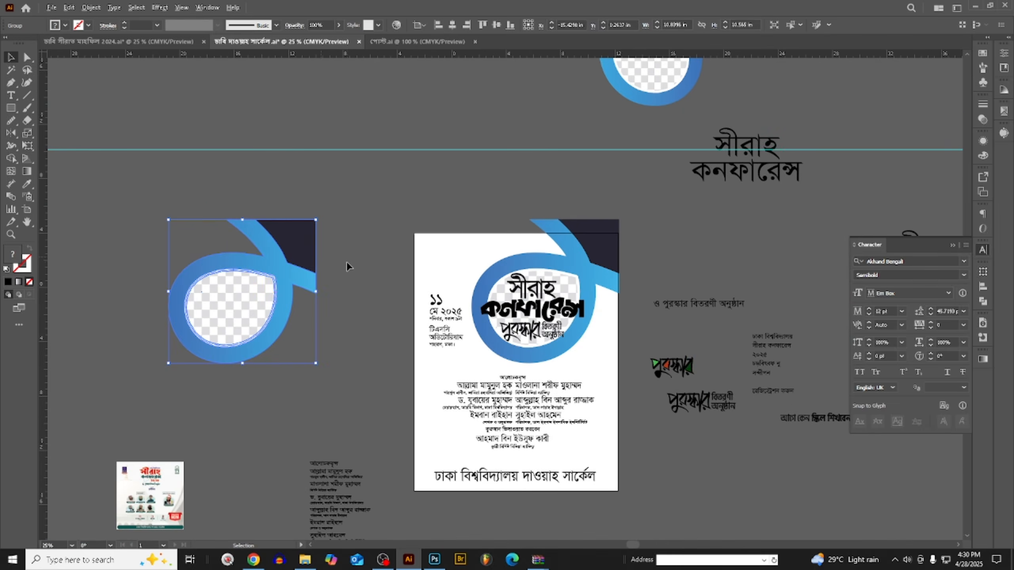
scroll(227, 278, up, 1)
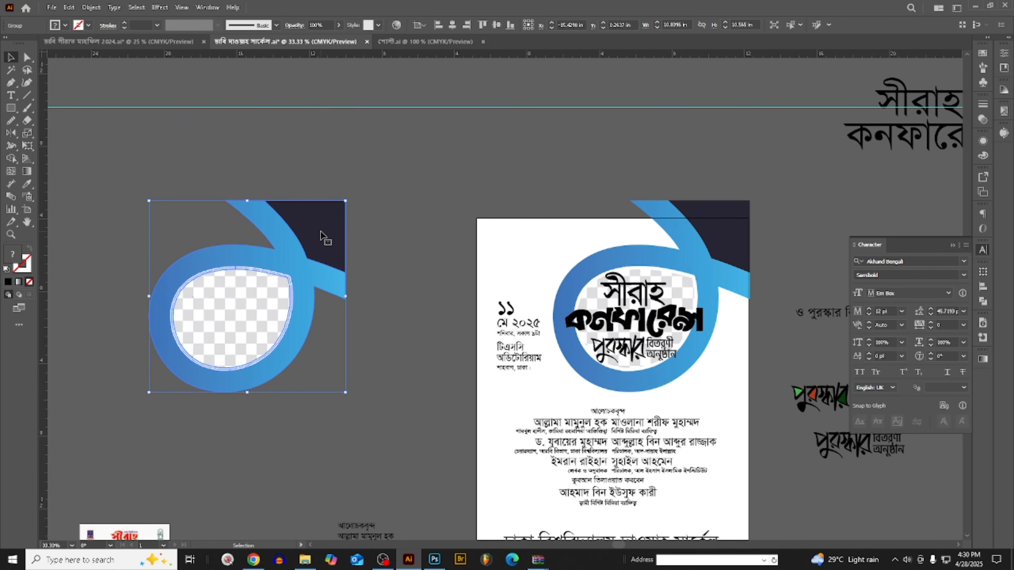
- Copy the duplicated loop graphic from Illustrator and paste it into the blank Photoshop poster document as pixels
key(Delete)
key(ctrl+z)
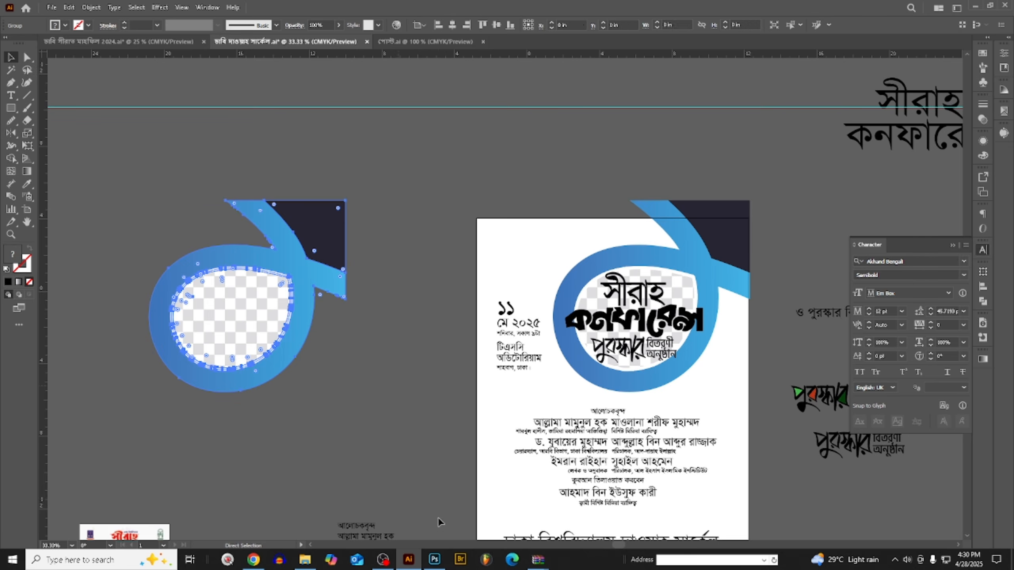
key(ctrl+c)
click(434, 559)
key(ctrl+v)
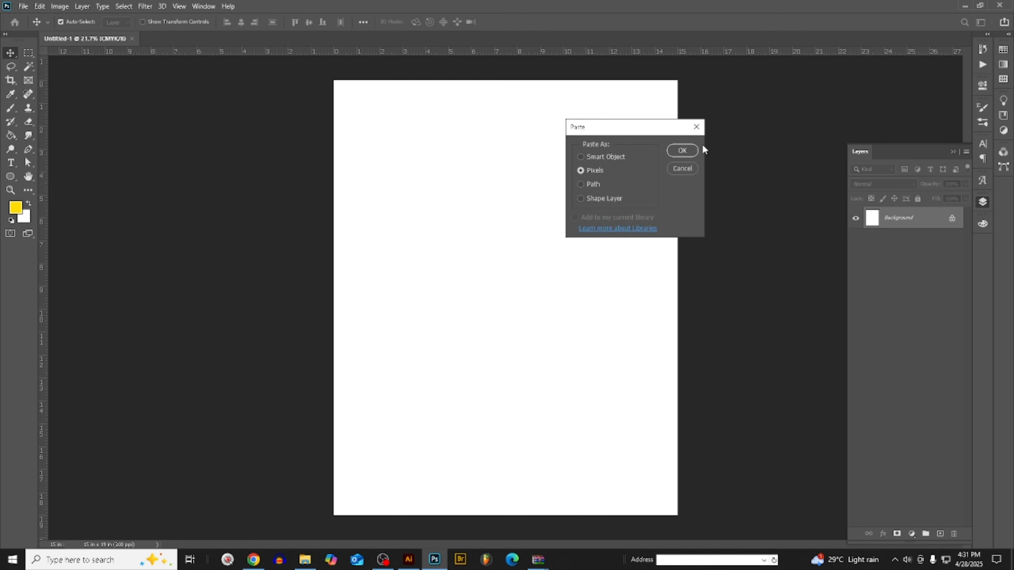
click(686, 150)
- Place the pasted loop graphic against the poster's upper-right corner, slightly past the top edge, and commit the placement
drag(559, 306, 611, 215)
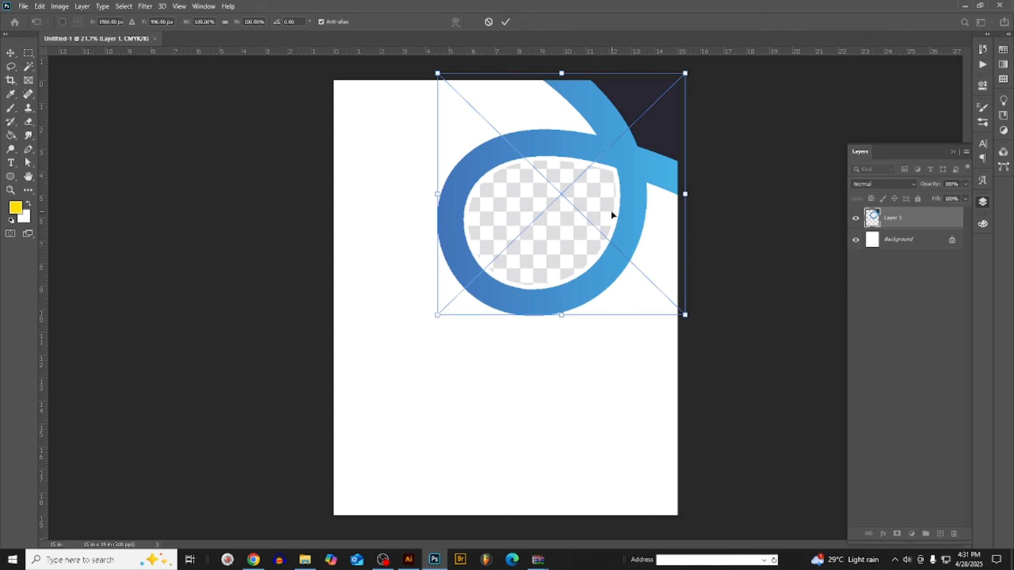
mouse_move(650, 169)
mouse_down()
mouse_move(636, 172)
mouse_move(638, 153)
mouse_up()
click(6, 55)
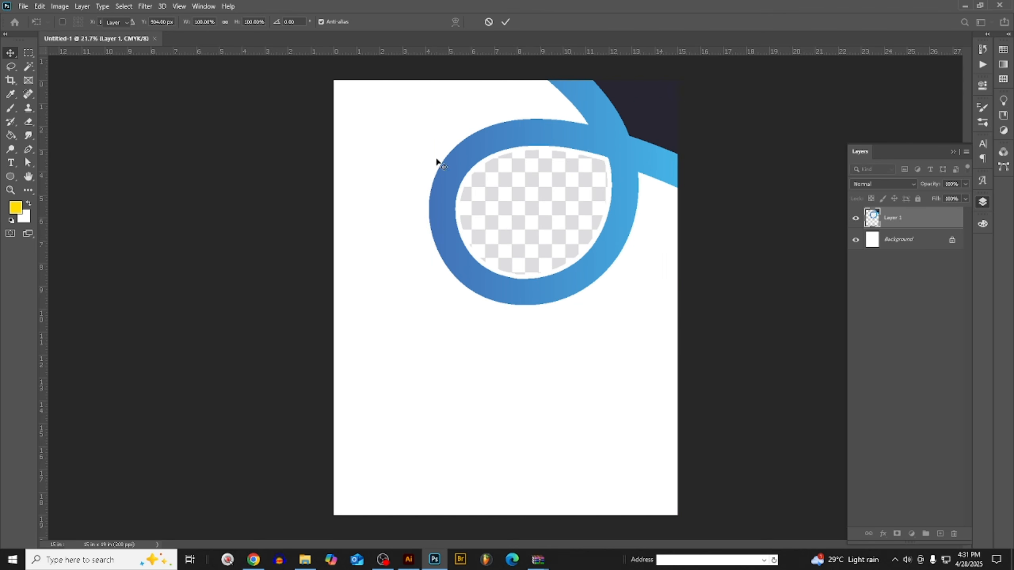
scroll(453, 243, down, 2)
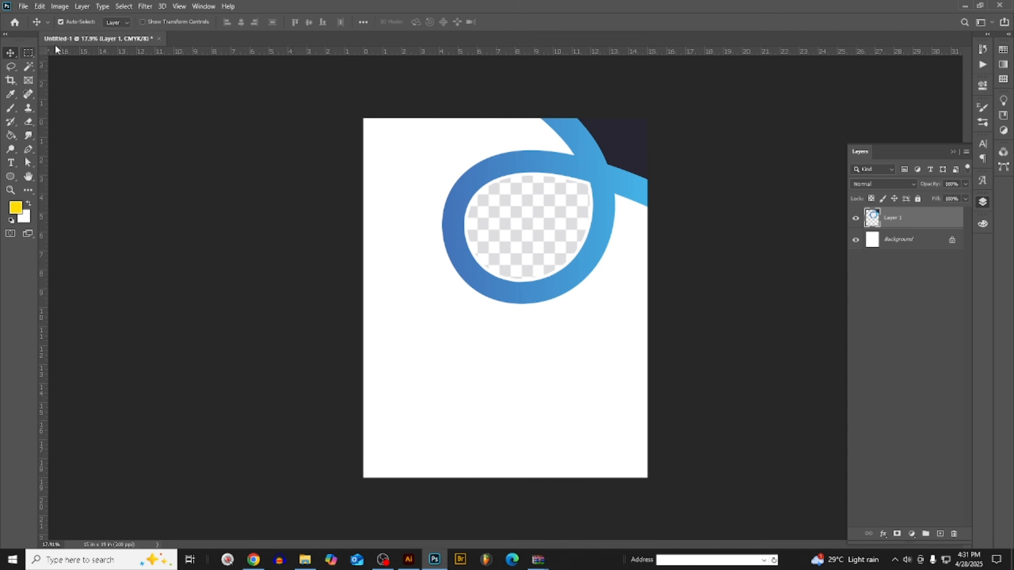
- Lower the opacity of the pasted loop graphic's layer to 43% as a faded placement reference
key(alt+shift+BackSpace)
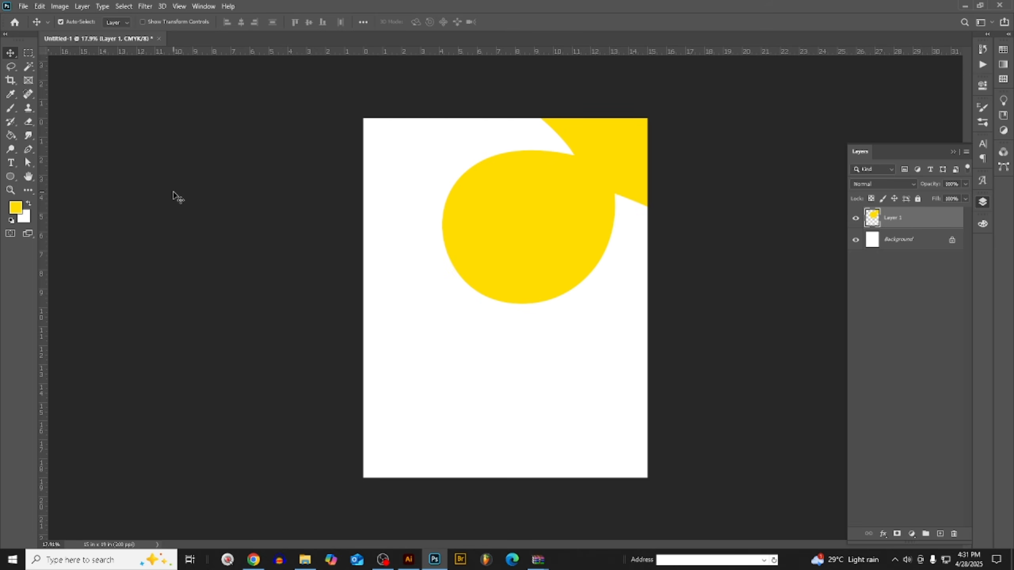
key(ctrl+z)
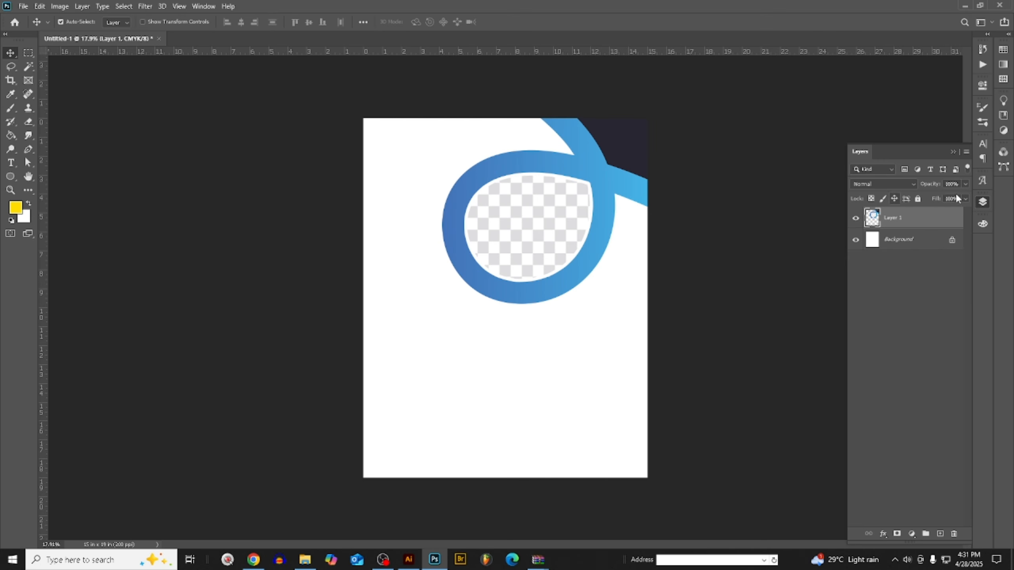
drag(950, 196, 937, 200)
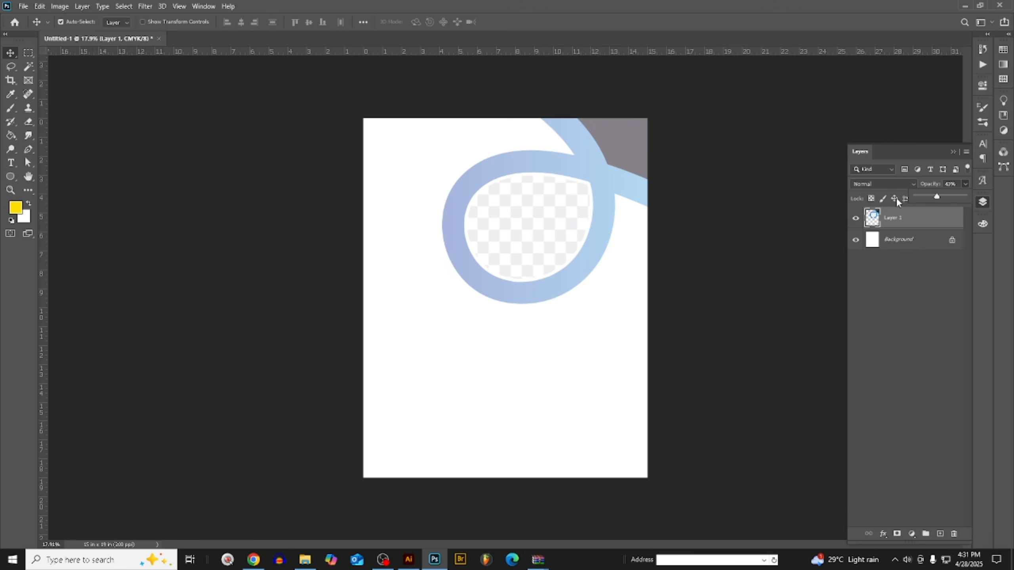
scroll(105, 312, down, 1)
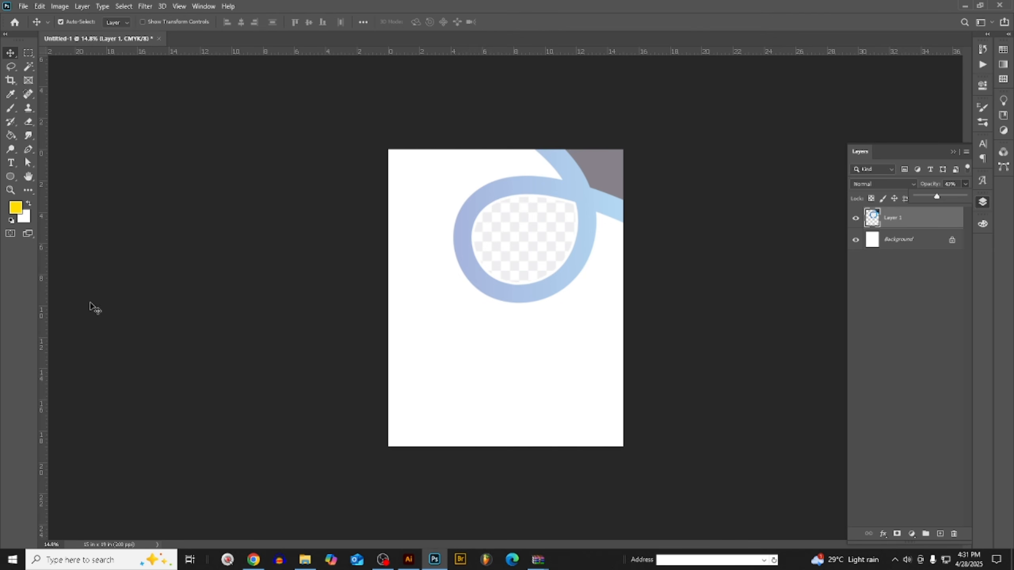
- Switch to Illustrator and ungroup the duplicated loop graphic beside the artboard
click(409, 560)
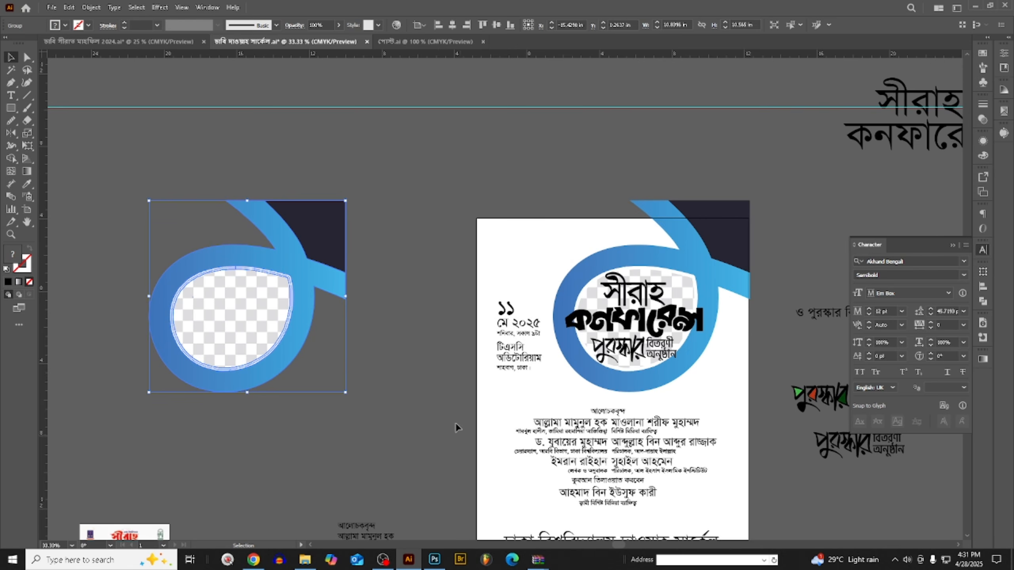
scroll(455, 423, up, 1)
right_click(324, 280)
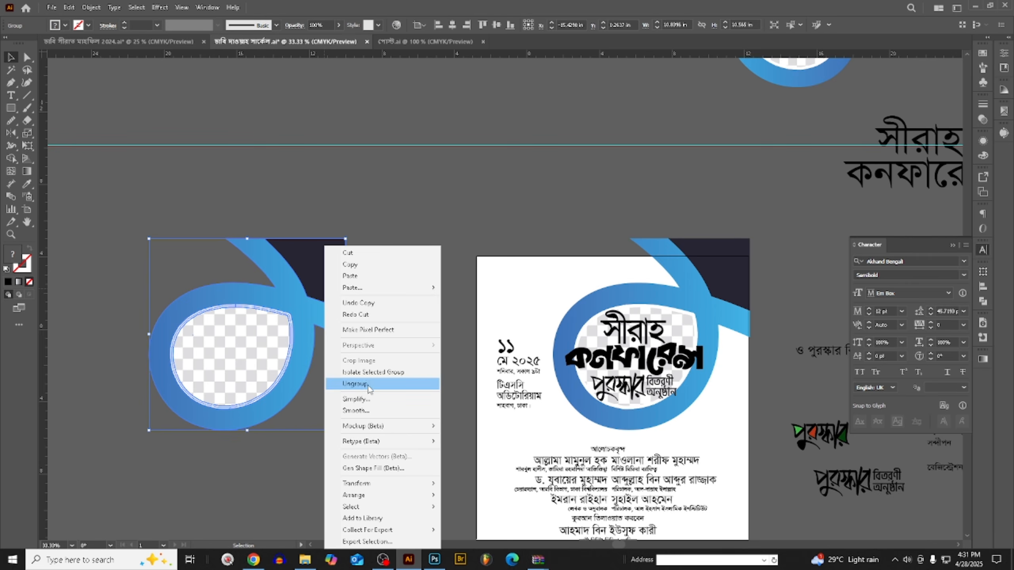
click(370, 384)
click(401, 380)
scroll(305, 317, up, 2)
scroll(403, 339, down, 2)
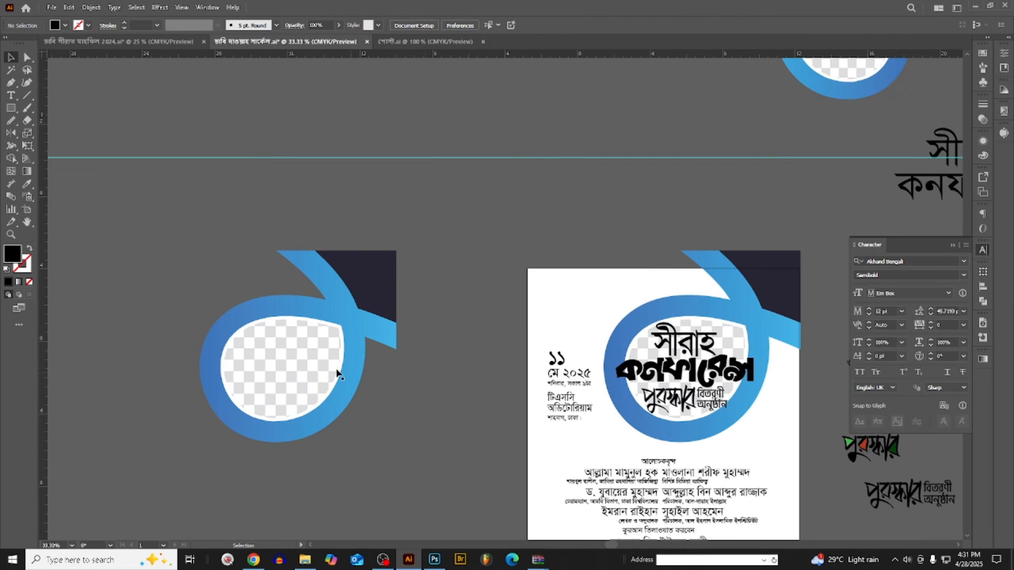
- Ungroup the remaining nested group of the duplicate and cut only its blue loop shape
scroll(389, 285, up, 2)
click(407, 265)
scroll(406, 267, down, 2)
right_click(404, 268)
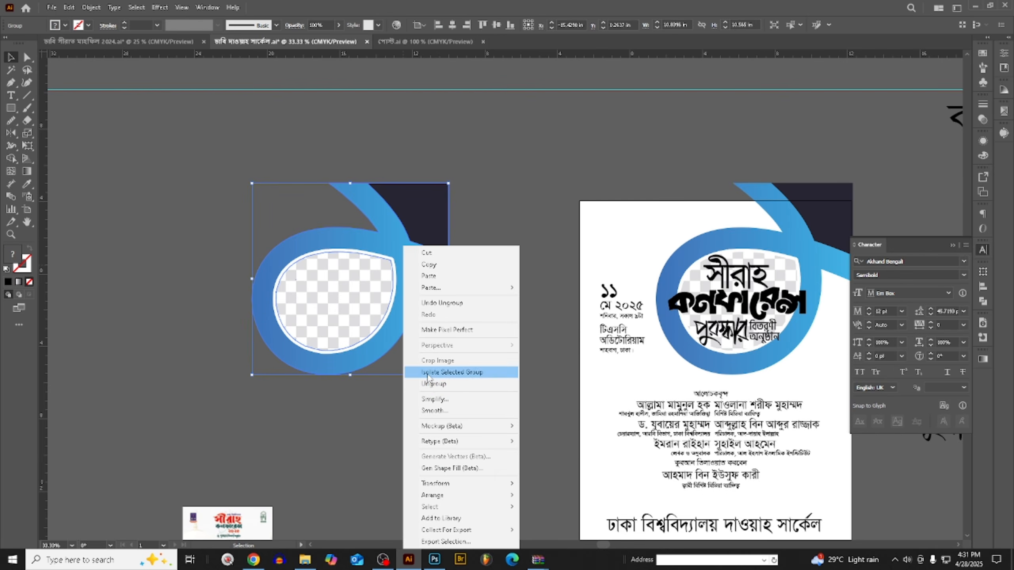
click(434, 384)
click(466, 336)
drag(407, 265, 563, 345)
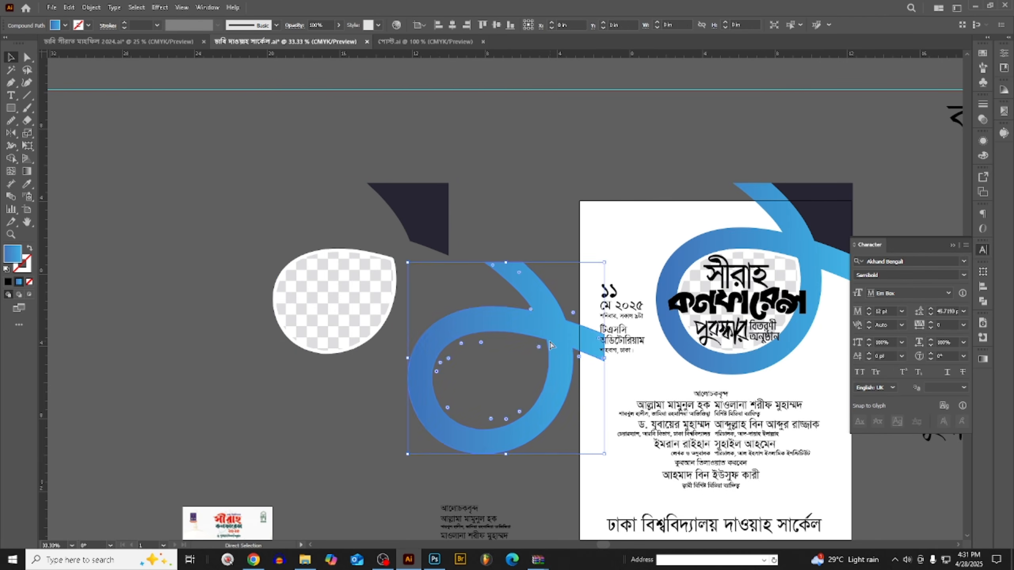
key(ctrl+z)
key(Delete)
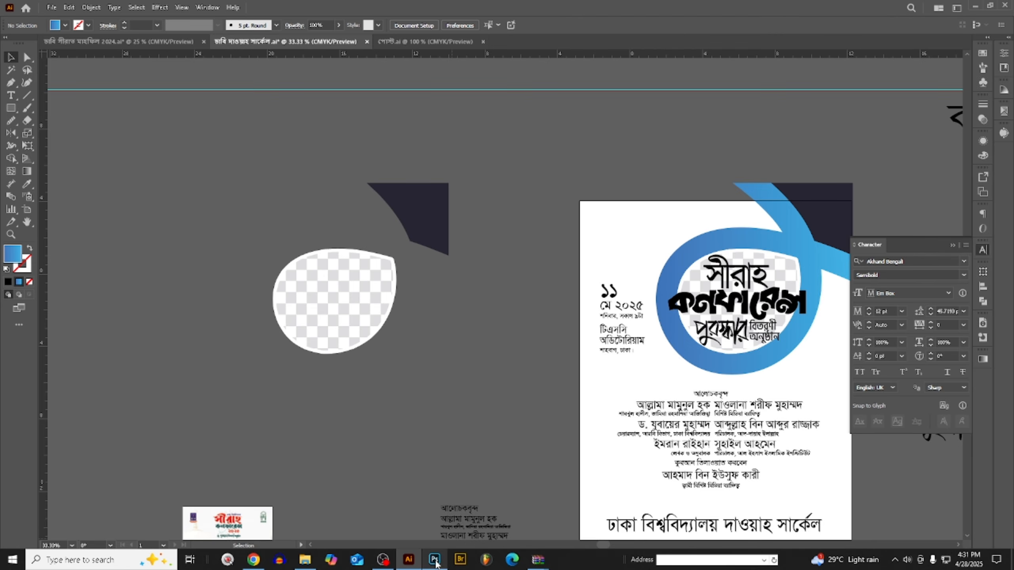
- Switch to Photoshop, paste the blue loop as pixels and align it exactly over the faded reference
click(435, 559)
key(ctrl+v)
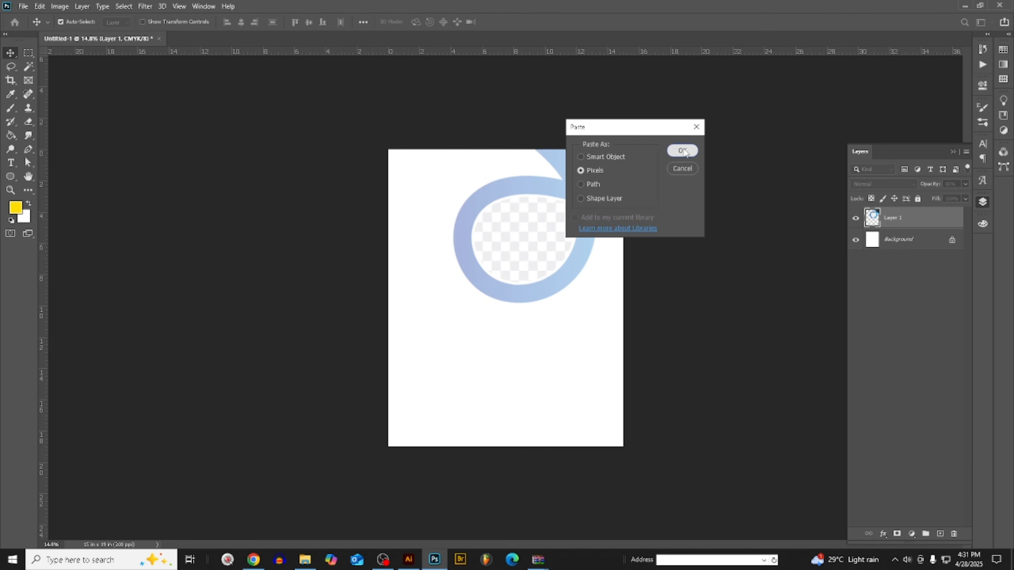
click(683, 151)
drag(573, 249, 580, 219)
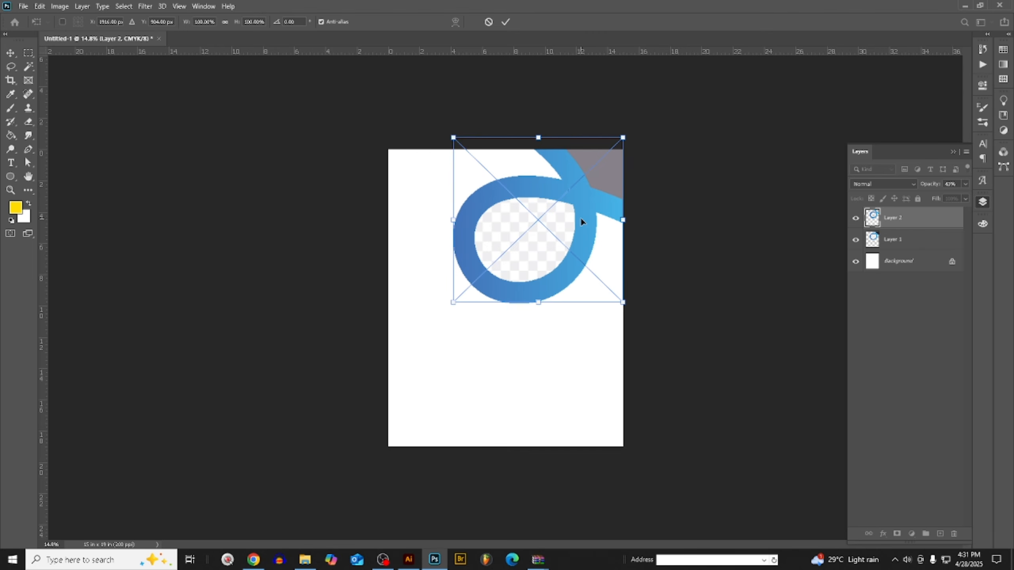
mouse_move(523, 277)
mouse_down()
mouse_move(528, 258)
mouse_move(524, 275)
mouse_up()
click(11, 53)
key(ctrl+0)
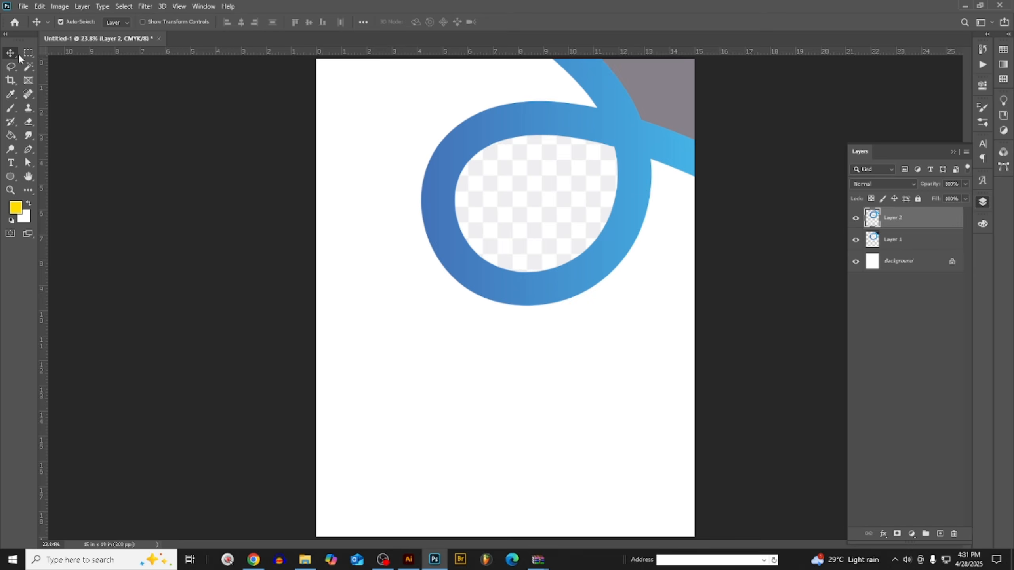
scroll(402, 200, down, 5)
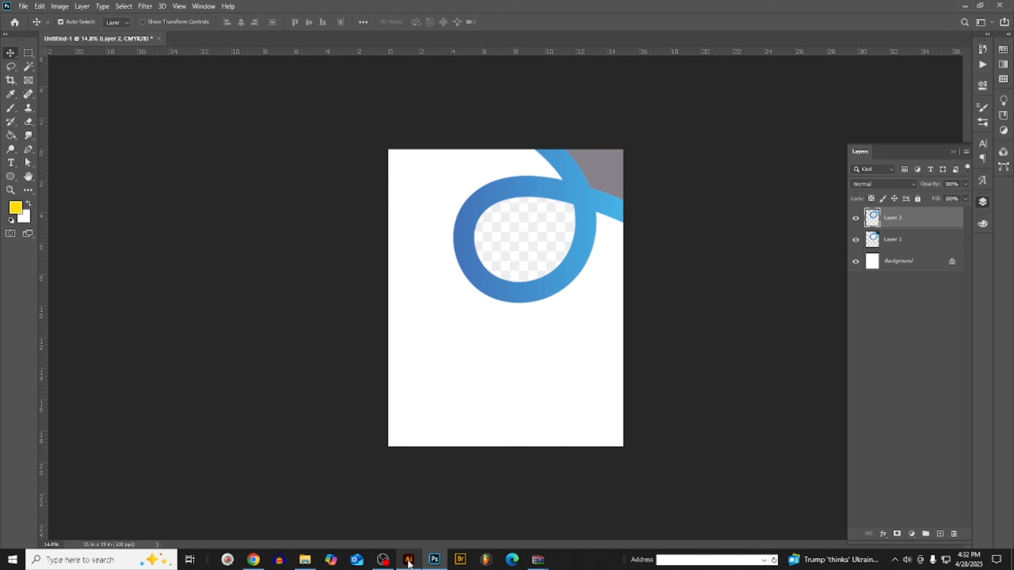
- Switch to Illustrator and ungroup the checkered teardrop shape from its white outline
click(408, 560)
scroll(352, 360, up, 2)
scroll(306, 301, up, 5)
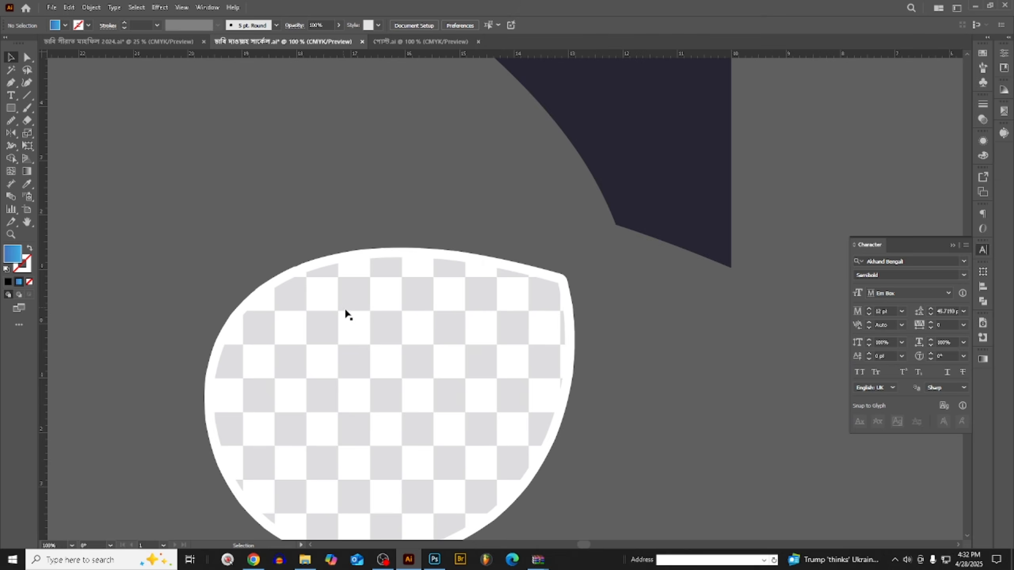
scroll(375, 341, down, 2)
click(375, 341)
right_click(375, 341)
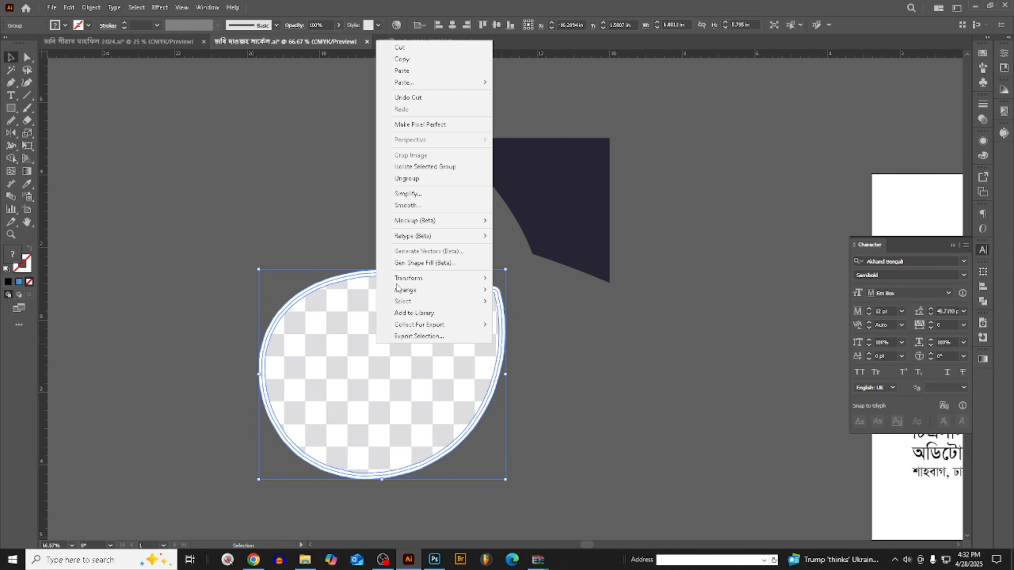
click(409, 183)
click(544, 311)
scroll(462, 335, up, 2)
scroll(505, 258, down, 3)
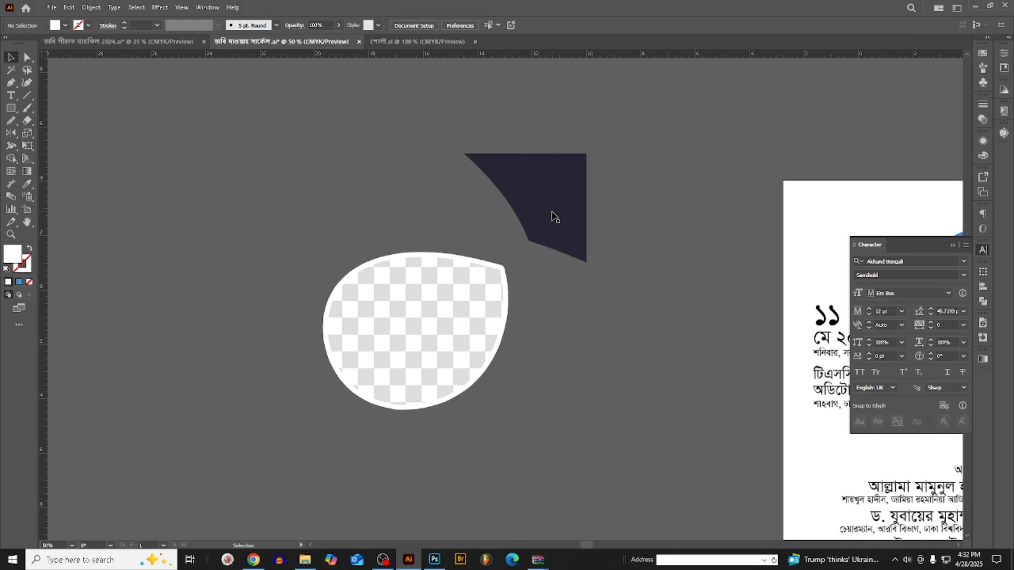
- Cut the dark corner shape and paste it as pixels directly above Layer 1 in the Photoshop poster
click(555, 217)
key(Delete)
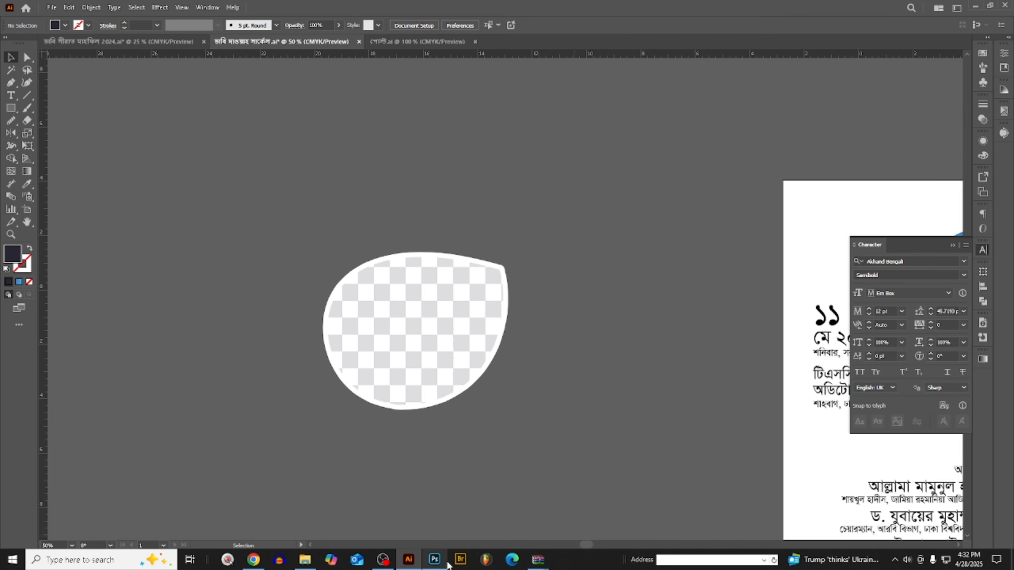
click(439, 561)
click(924, 239)
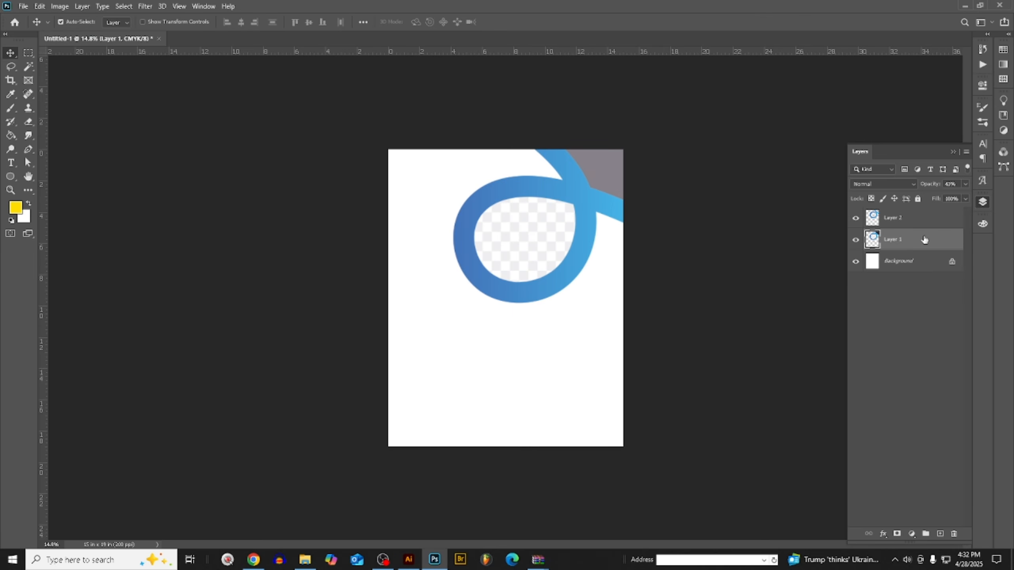
key(ctrl+v)
click(686, 150)
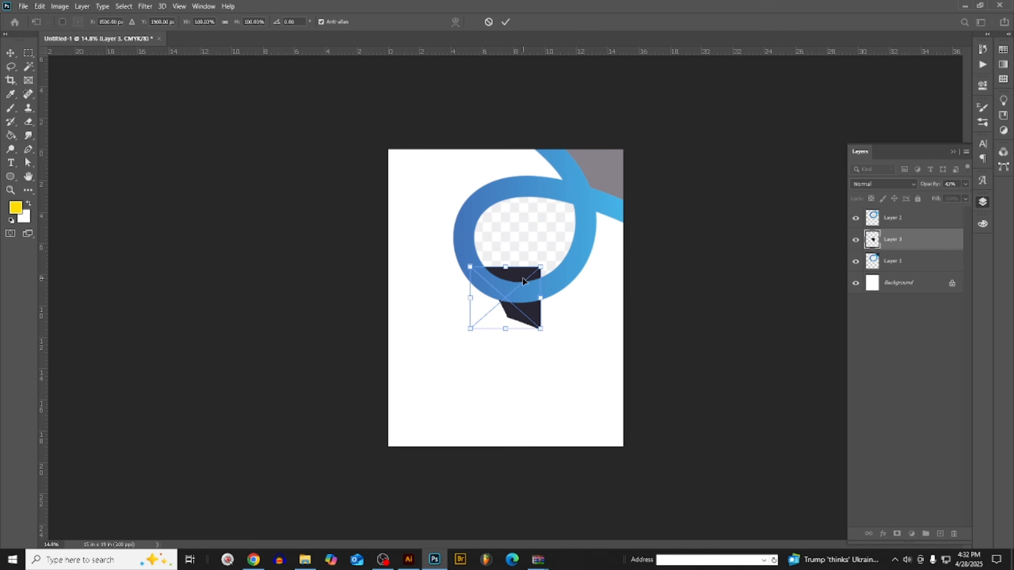
- Fit the dark shape over its faded counterpart in the poster's upper-right corner and commit the placement
drag(523, 281, 606, 152)
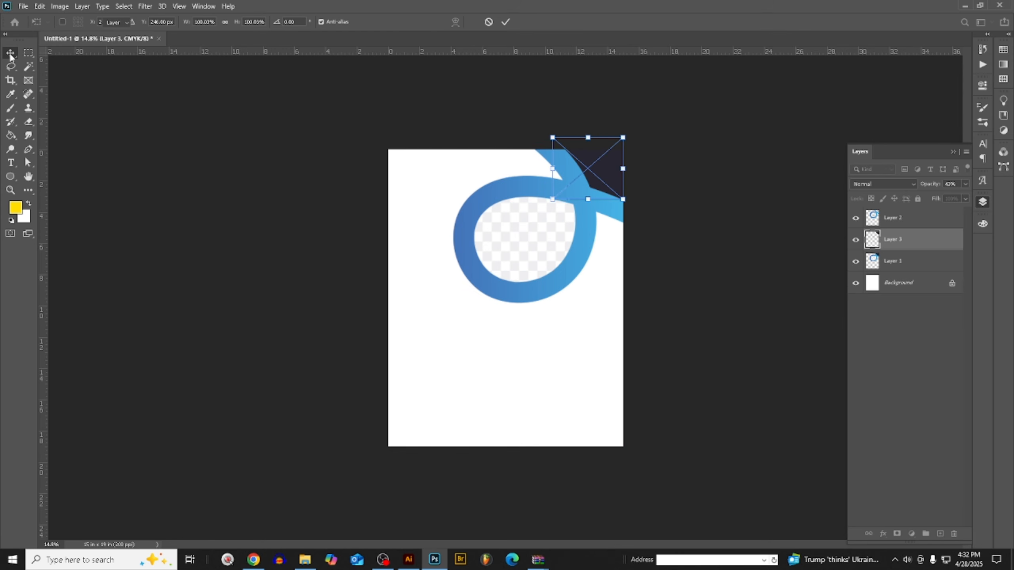
key(Return)
key(ctrl+0)
key(ctrl+minus)
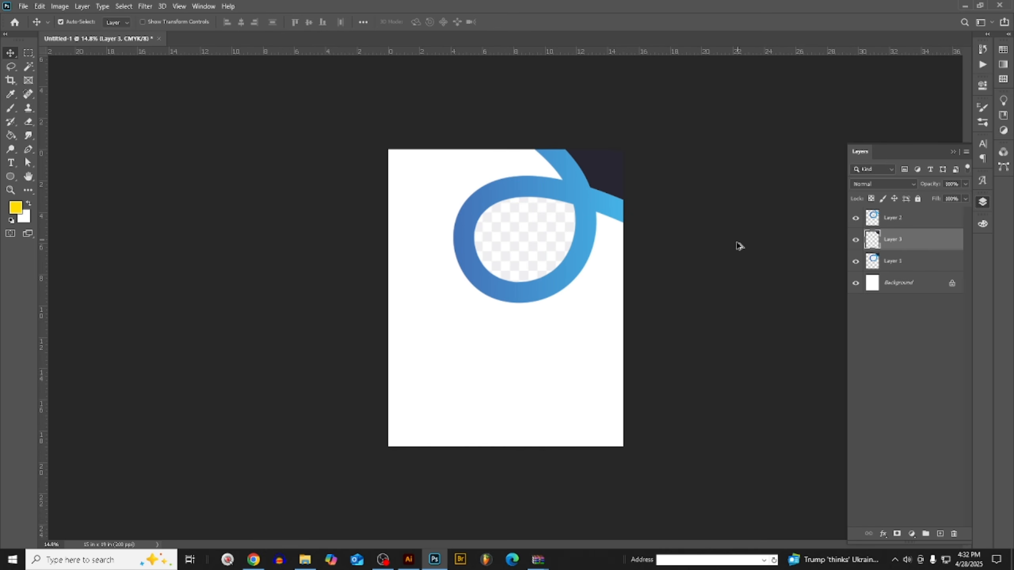
- Switch to Illustrator and make the checkered teardrop shape a compound path
click(408, 560)
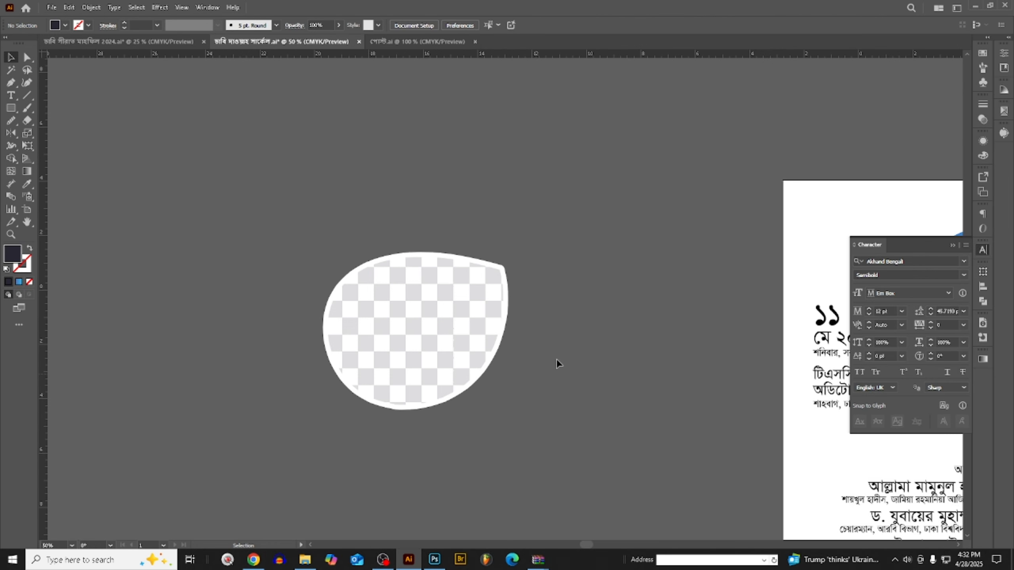
click(408, 326)
scroll(407, 320, up, 1)
right_click(407, 320)
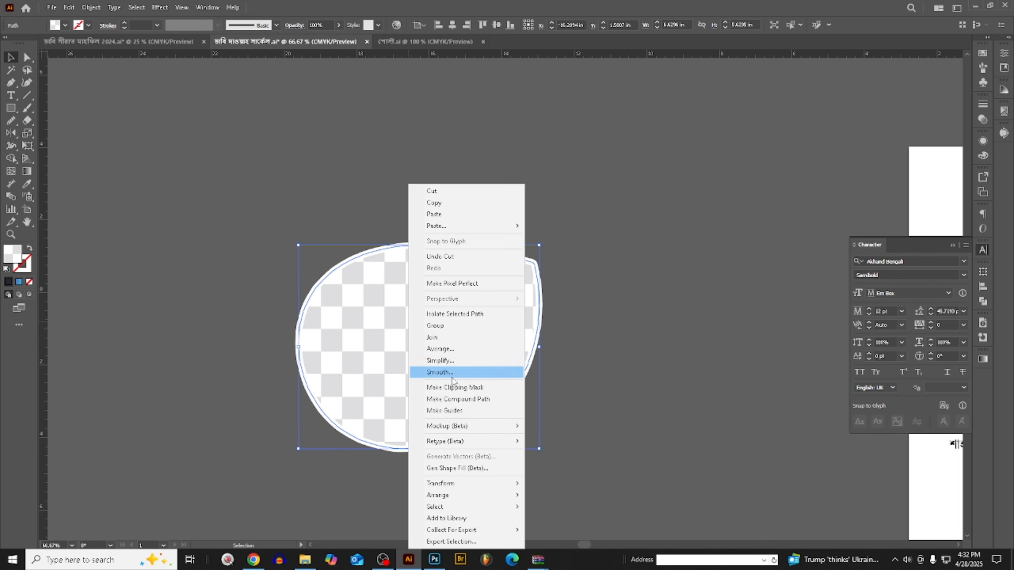
click(466, 401)
click(635, 358)
- Try to move the checkered compound path out of its white outline and cut it
drag(411, 316, 545, 290)
key(ctrl+z)
click(556, 287)
scroll(511, 265, up, 1)
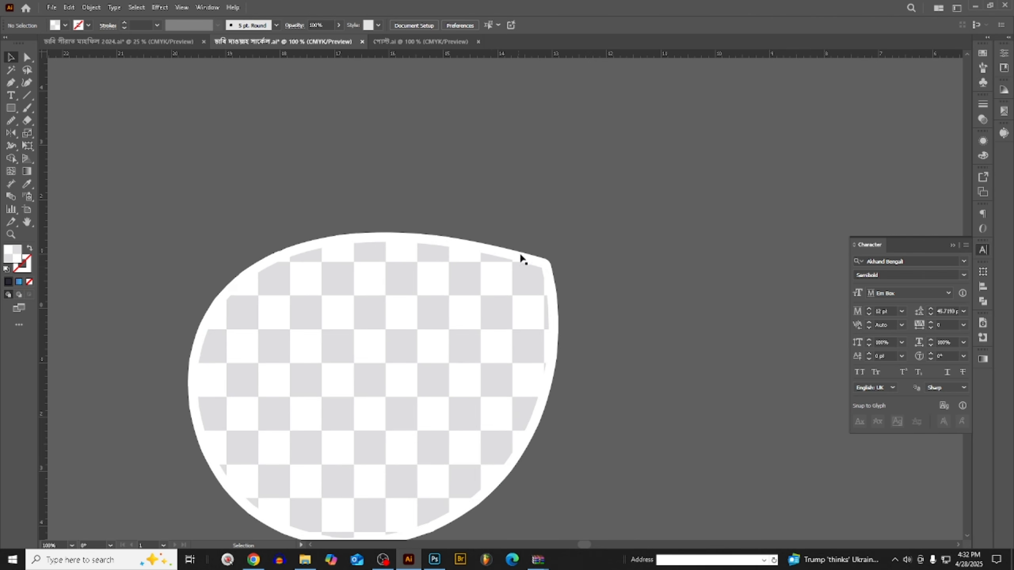
click(489, 293)
drag(472, 317, 648, 284)
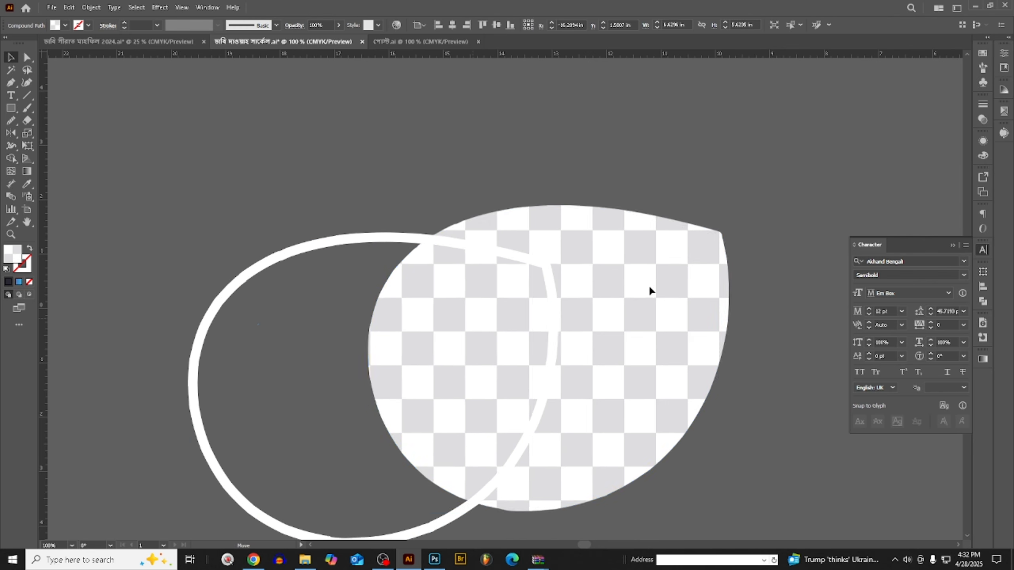
key(a)
key(ctrl+x)
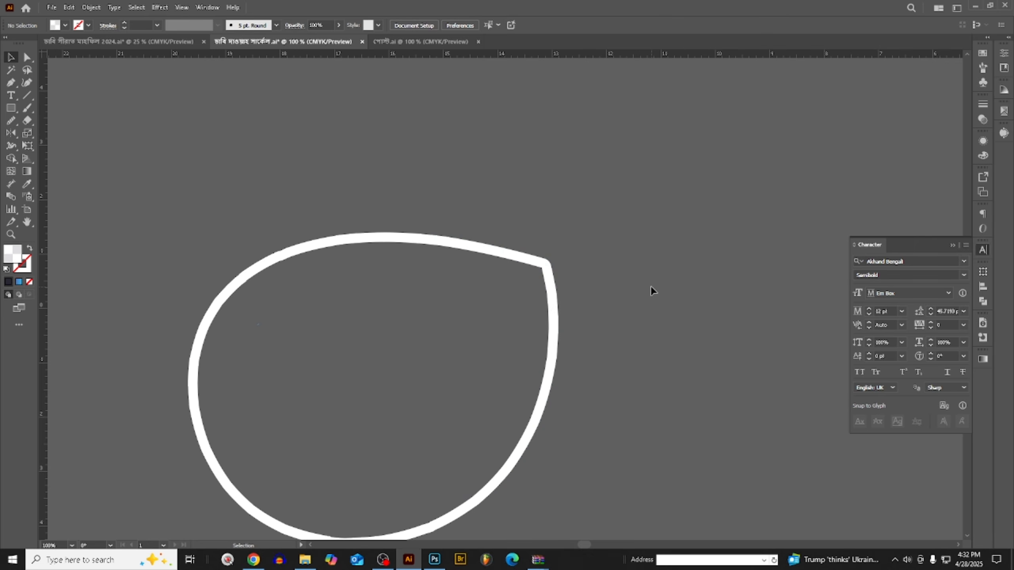
key(ctrl+z)
key(ctrl+z)
key(v)
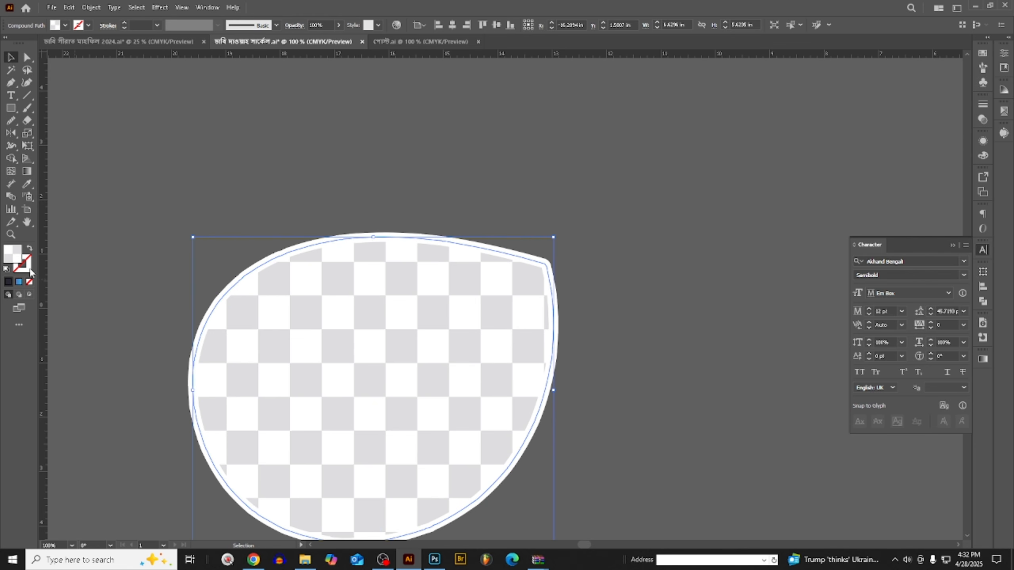
- Give the checkered teardrop inside the white outline a solid dark fill and cut it
click(9, 282)
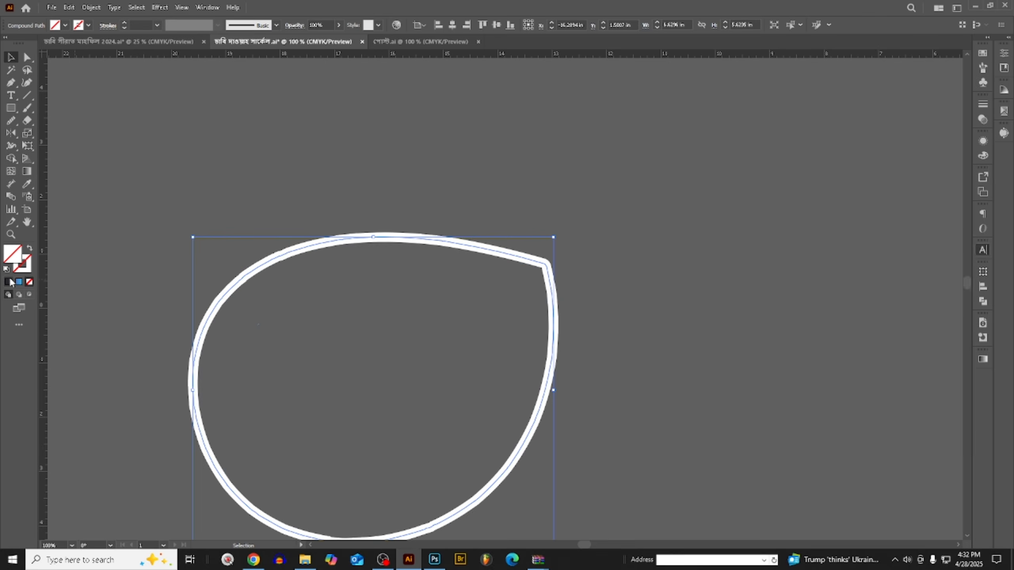
click(8, 282)
click(353, 185)
key(ctrl+z)
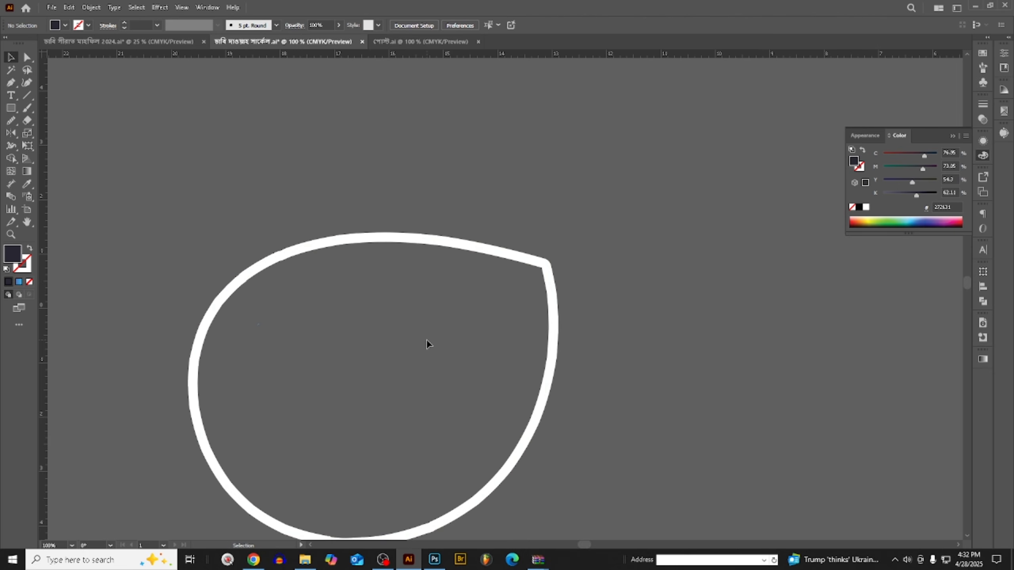
- Switch to Photoshop, paste the dark teardrop above Layer 3, and move it over the checkered opening of the blue loop
click(434, 560)
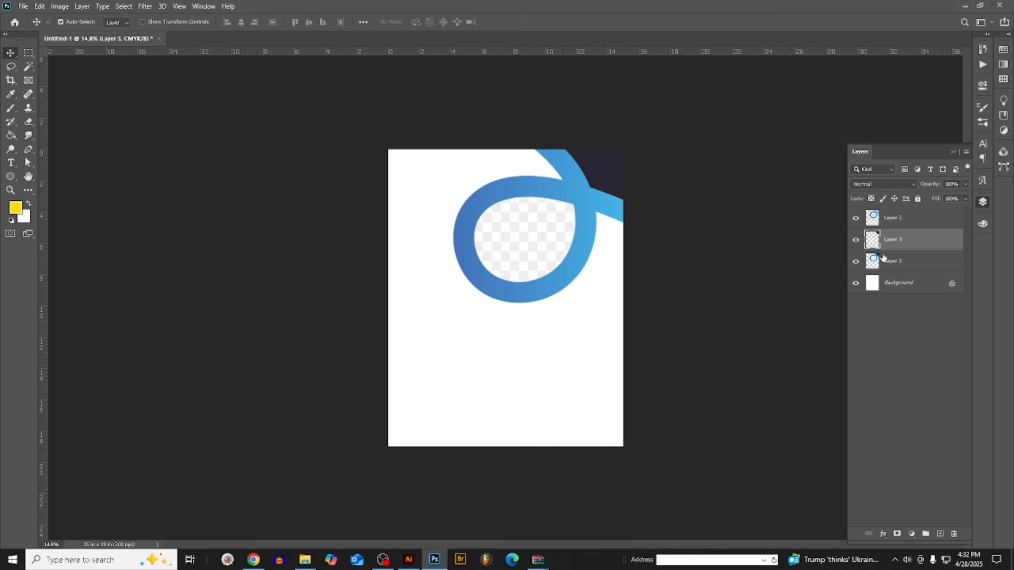
key(ctrl+v)
click(683, 150)
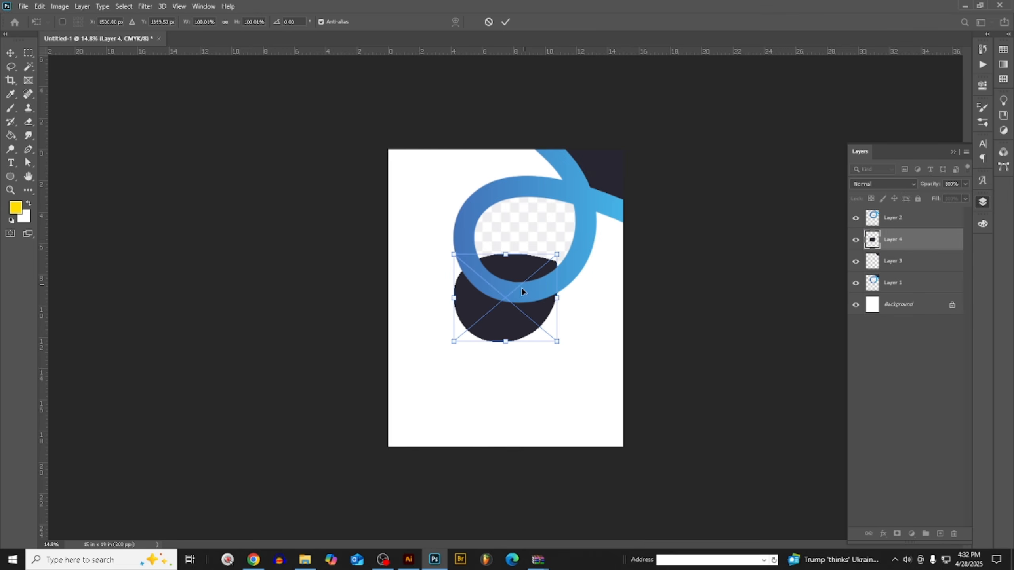
scroll(552, 234, up, 3)
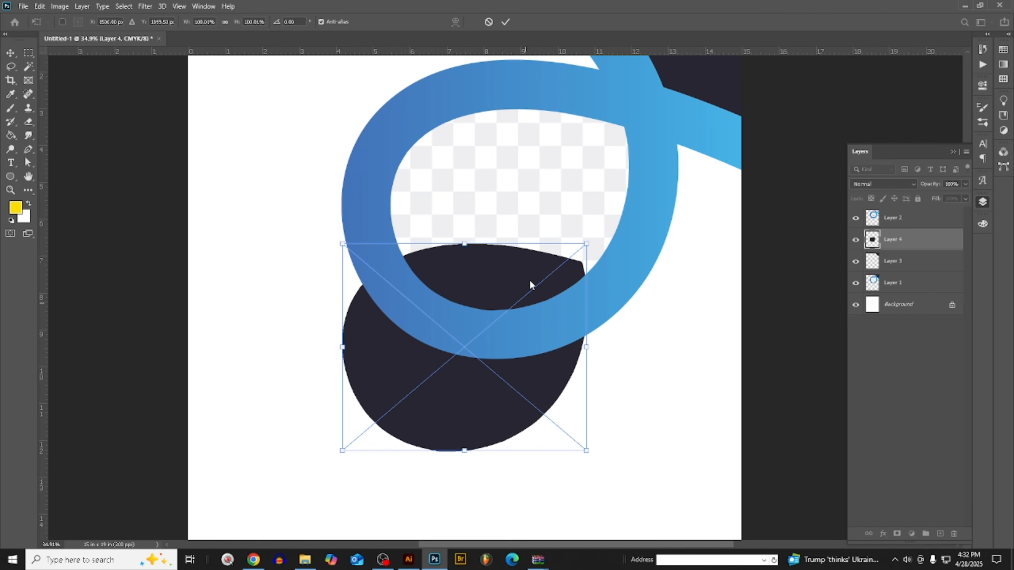
drag(531, 284, 578, 146)
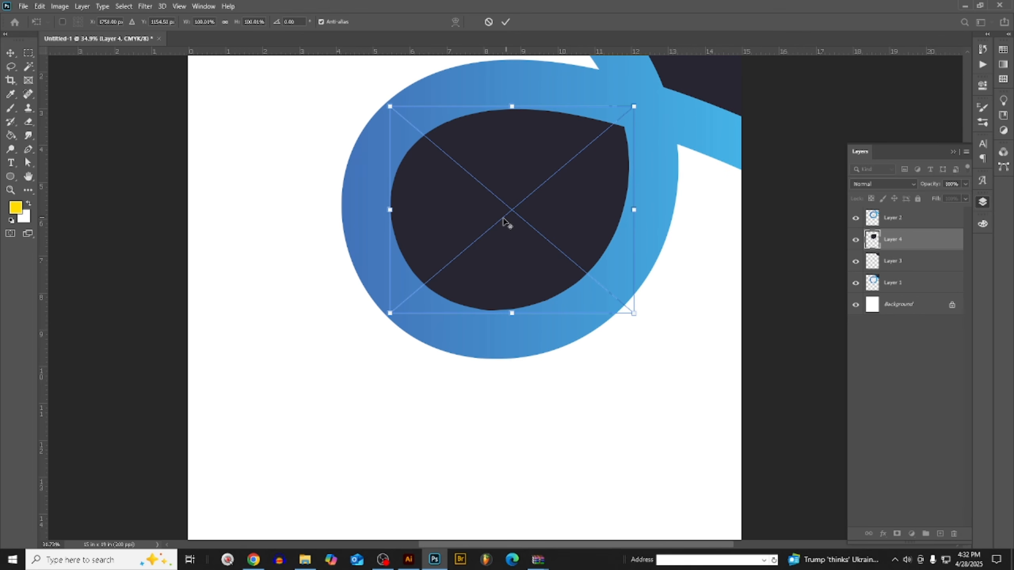
scroll(595, 184, down, 2)
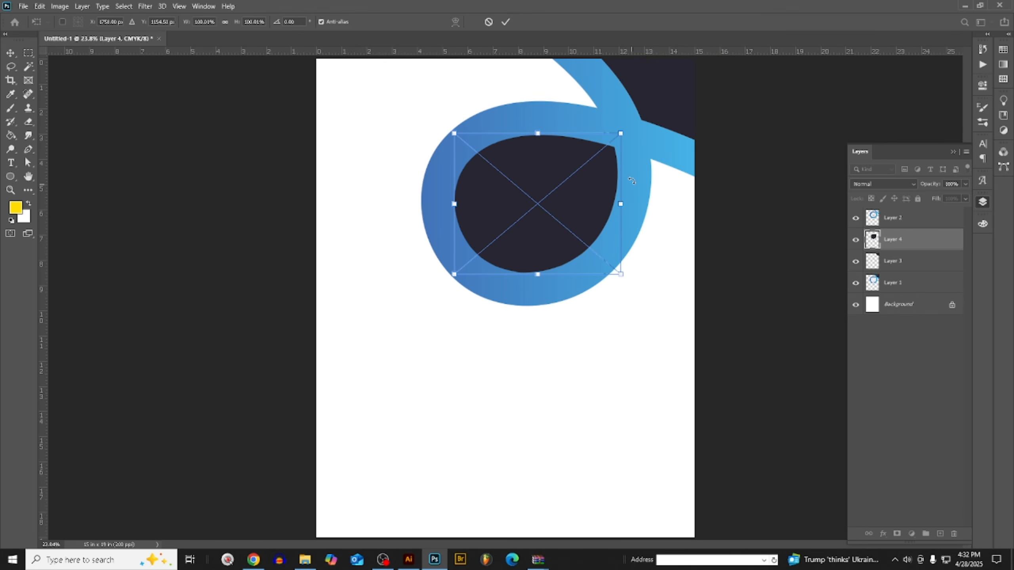
- Scale the pasted teardrop to about 92%, centre it inside the loop's opening, and commit the placement
mouse_move(622, 135)
mouse_down()
mouse_move(612, 159)
mouse_move(621, 151)
mouse_up()
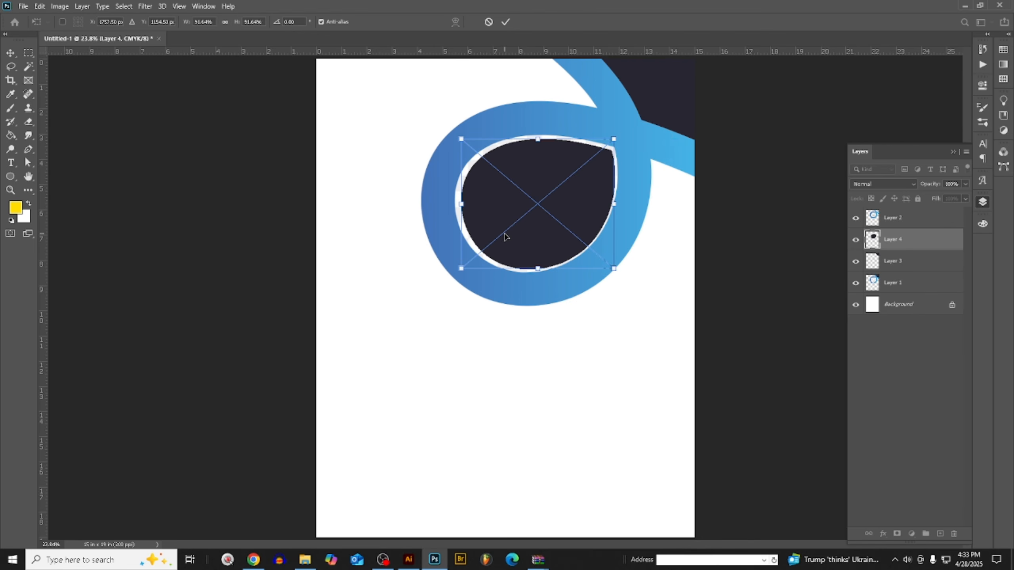
drag(503, 234, 502, 227)
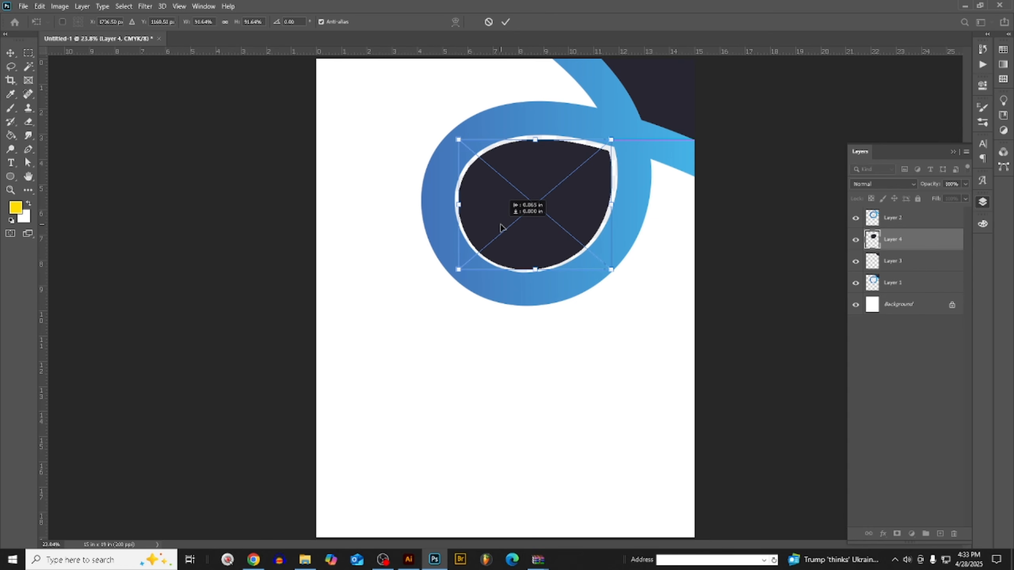
key(Up)
key(Up)
key(Up)
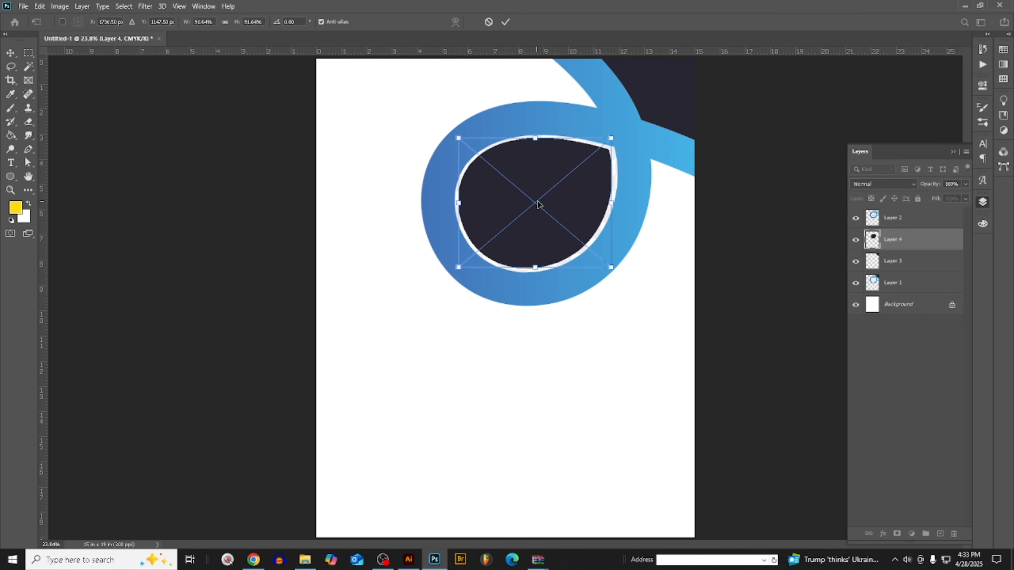
key(Right)
key(Right)
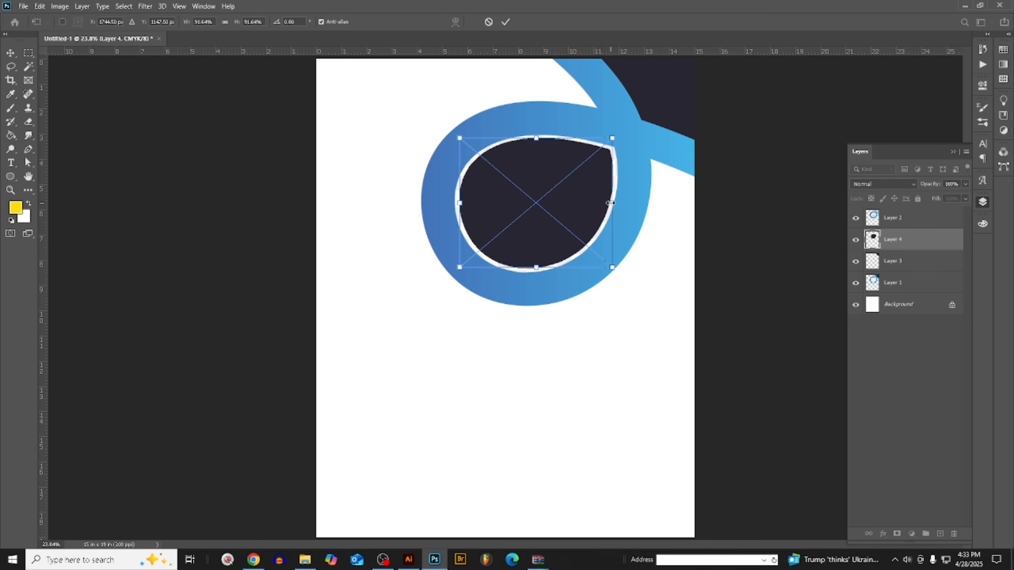
key(Return)
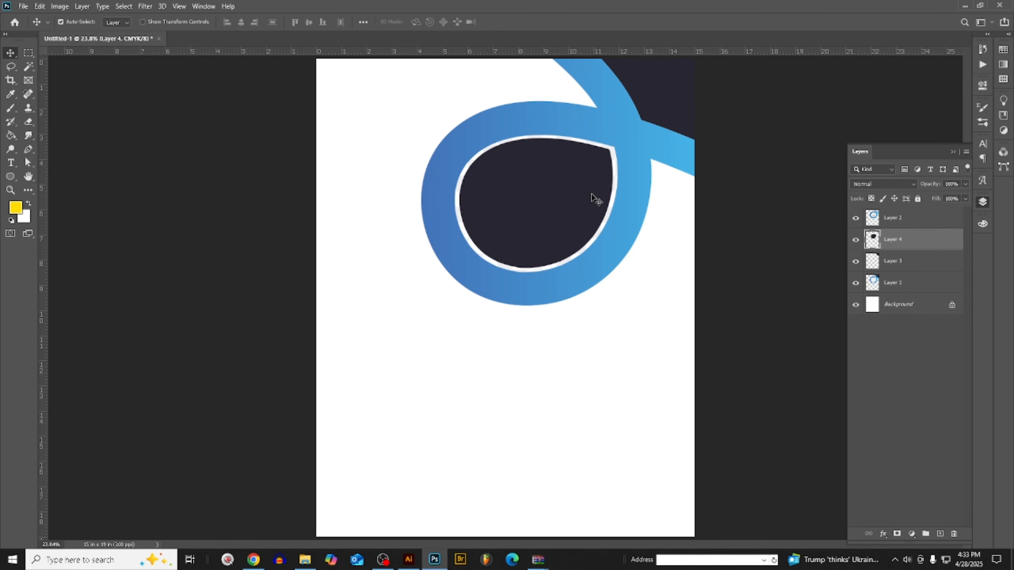
- Transform the teardrop again, enlarging it to about 100.6% and shifting it toward the opening's pointed corner
scroll(602, 171, up, 1)
scroll(566, 216, up, 2)
scroll(559, 220, down, 1)
key(ctrl+t)
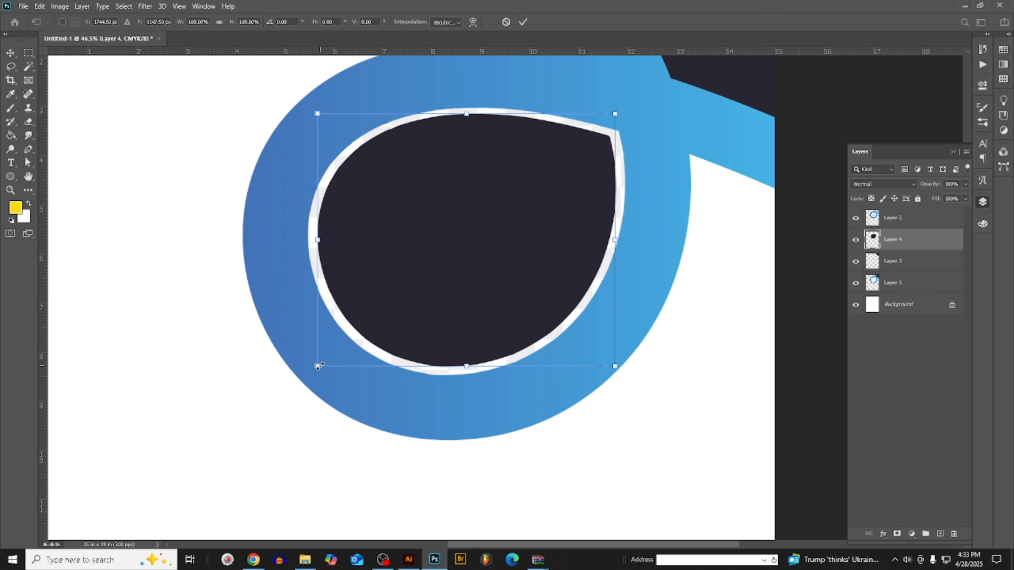
drag(318, 366, 315, 368)
drag(565, 195, 558, 198)
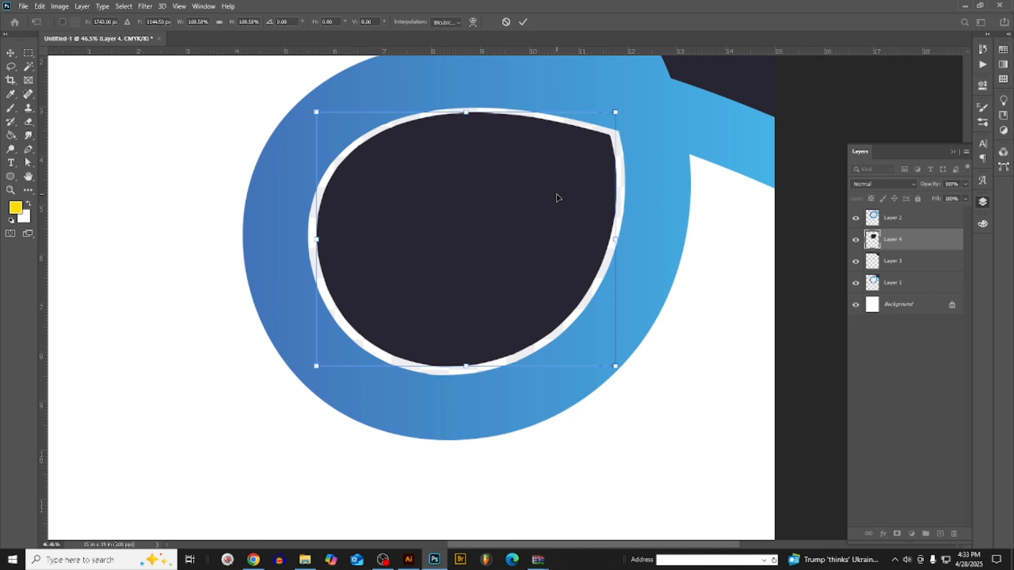
key(Up)
key(Down)
drag(547, 195, 552, 190)
click(11, 52)
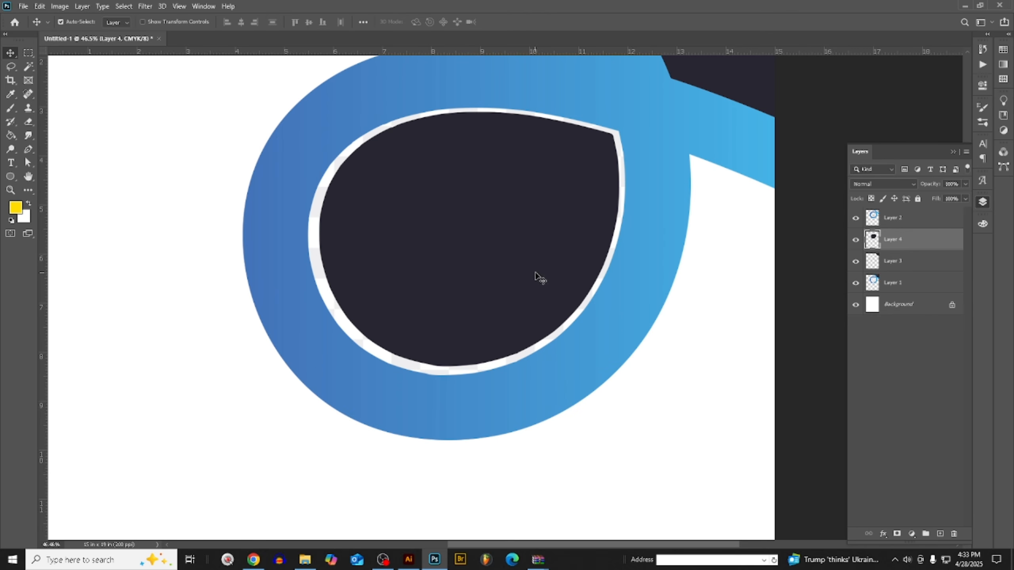
- Nudge the dark teardrop slightly left and down to even out the margin around it
key(Down)
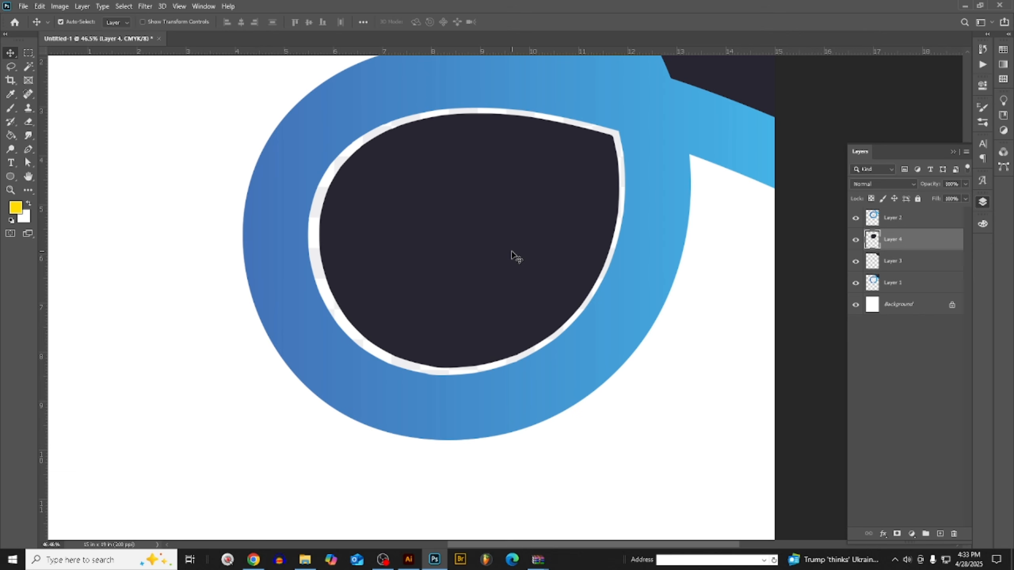
key(Left)
key(Left)
key(Left)
key(Left)
key(Left)
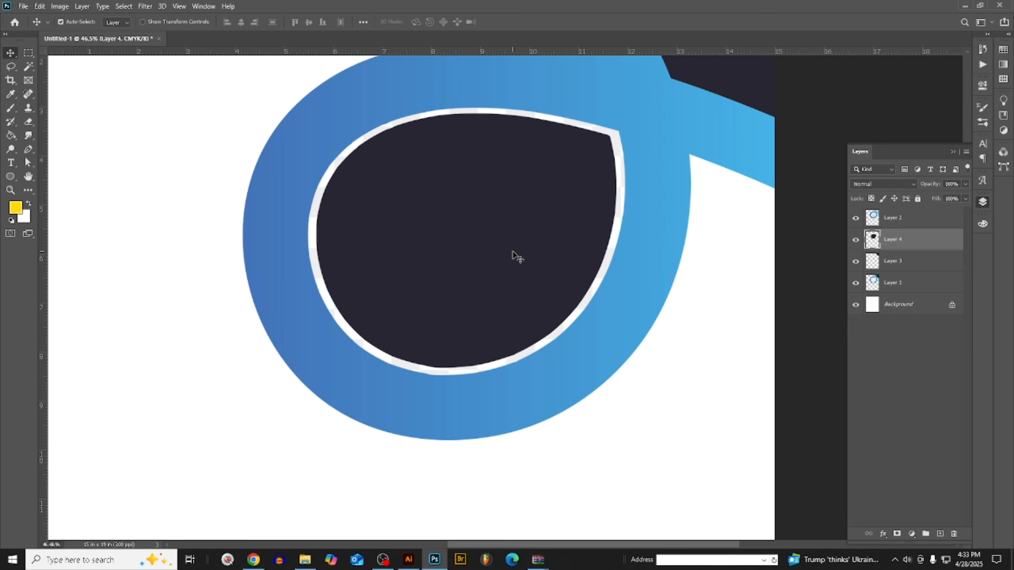
key(Down)
key(Left)
key(Left)
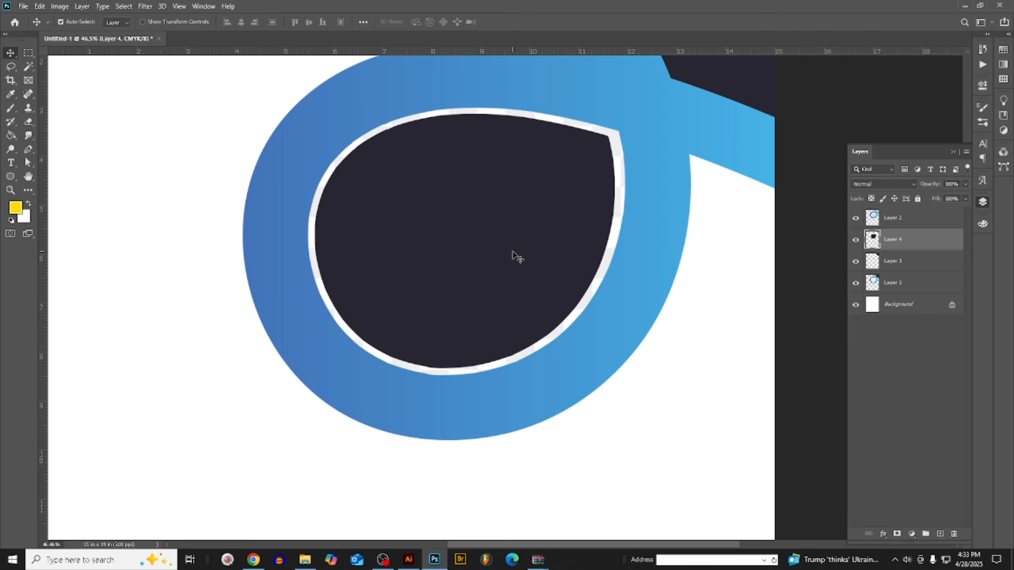
key(Down)
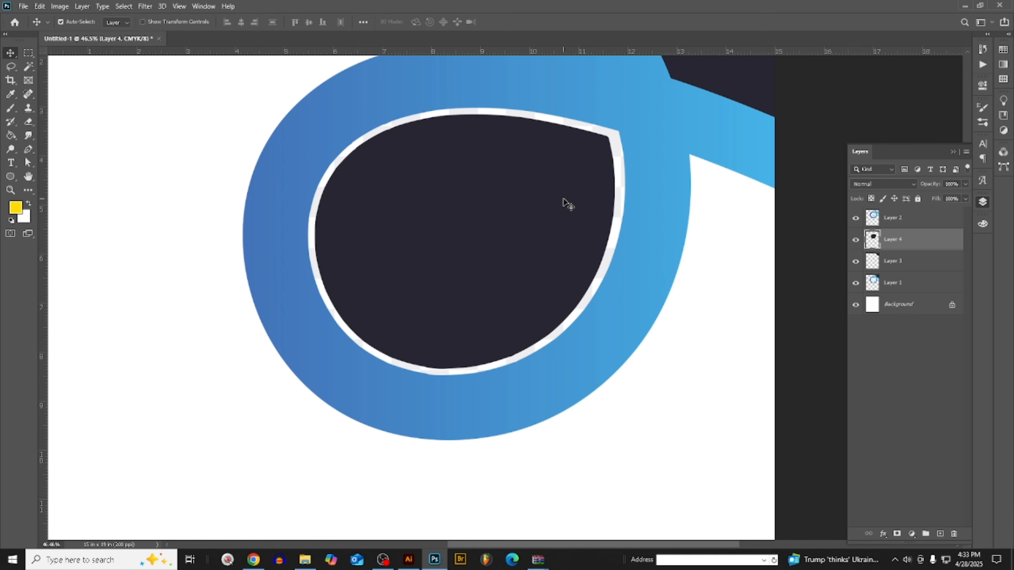
- Stretch the teardrop's width to 101% from its right edge and commit the transform
key(ctrl+t)
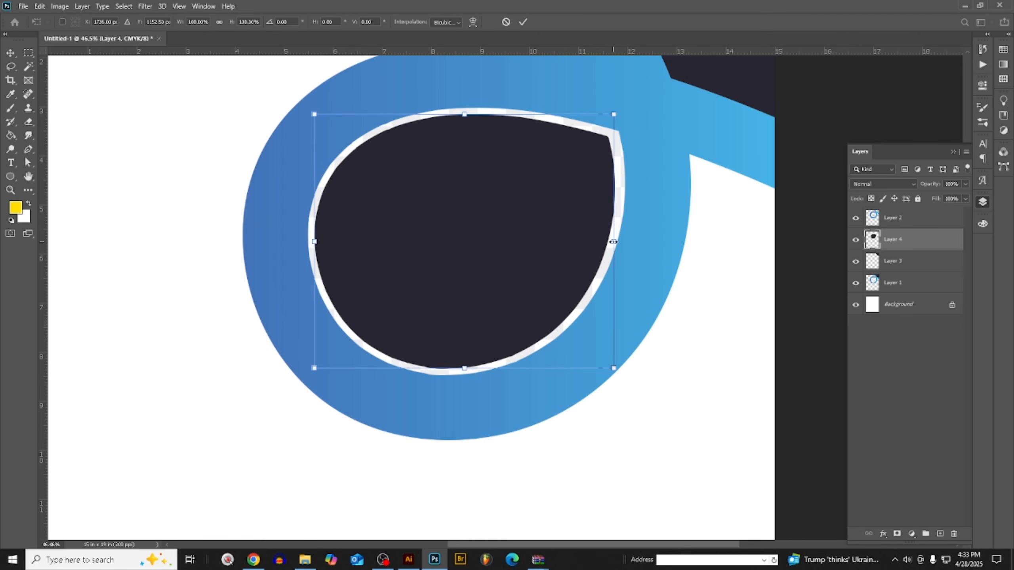
drag(613, 242, 617, 242)
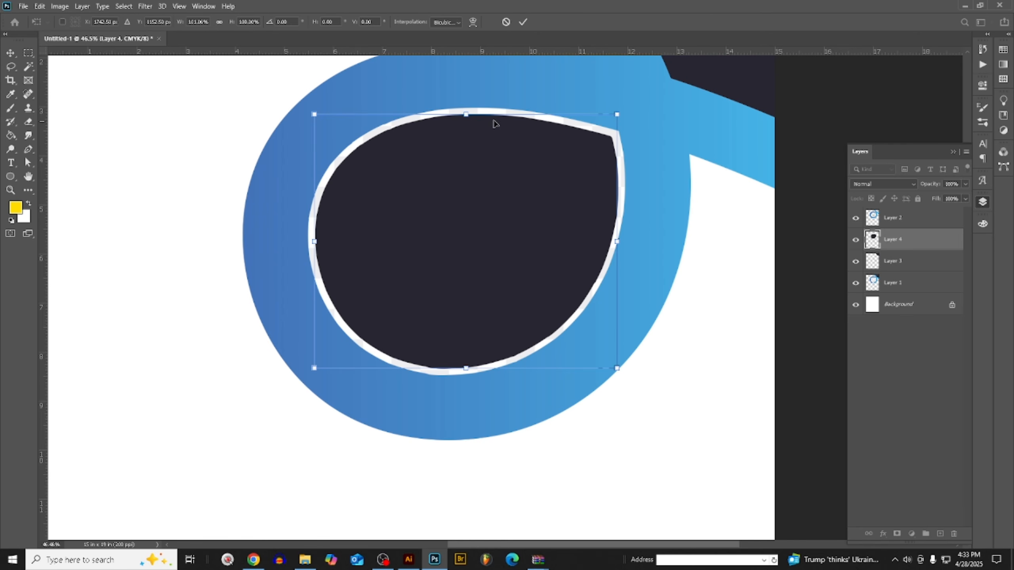
click(10, 53)
scroll(233, 200, down, 7)
scroll(234, 199, down, 4)
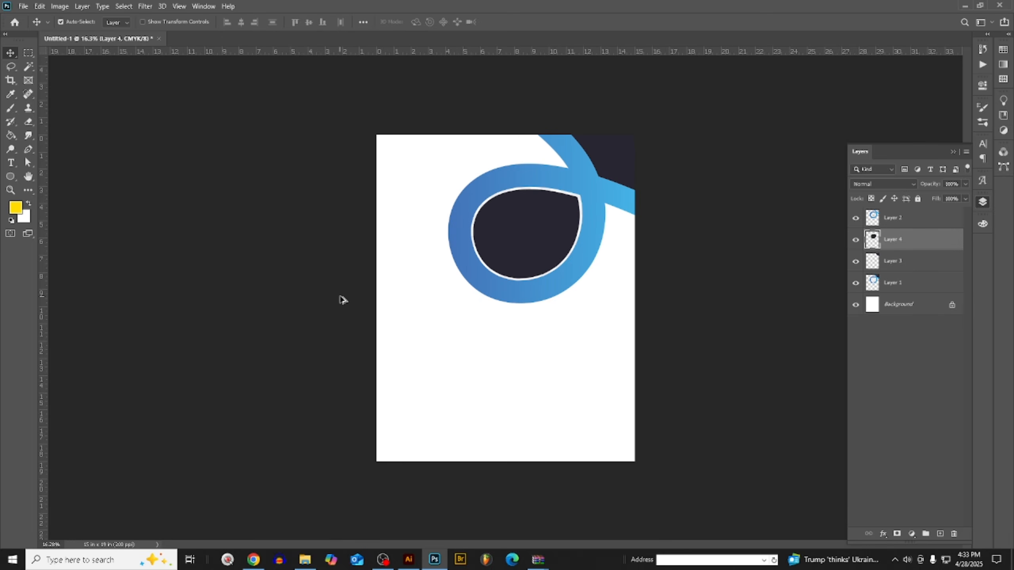
scroll(577, 255, up, 5)
scroll(573, 264, down, 3)
scroll(575, 260, down, 2)
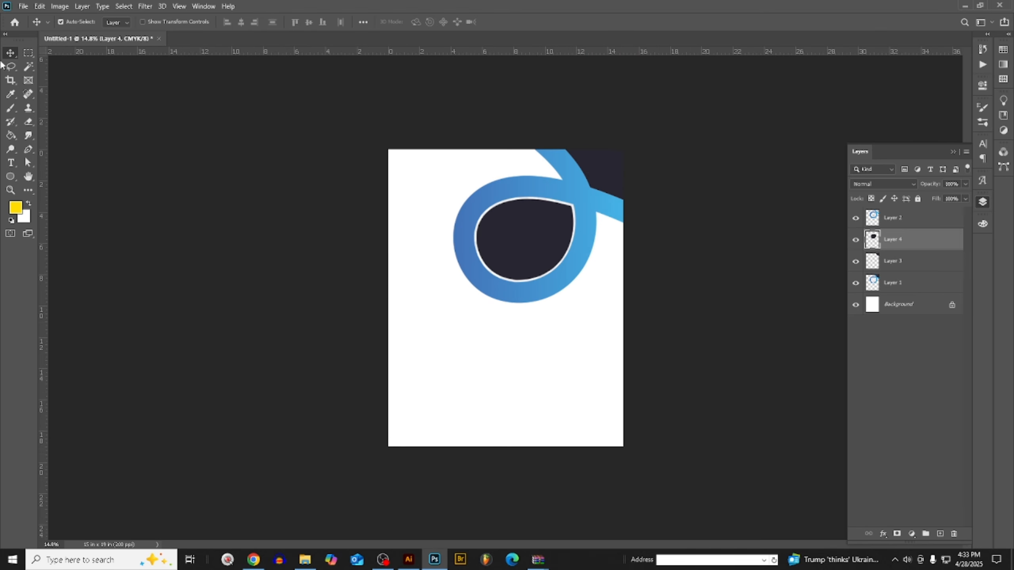
- Delete Layer 1, the faded reference copy of the loop graphic
key(m)
click(905, 285)
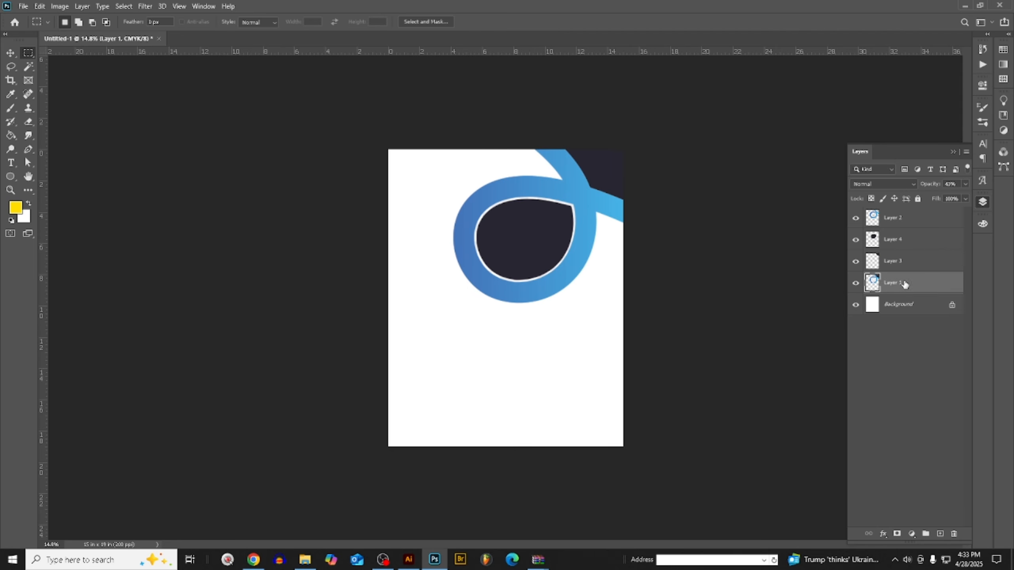
key(Delete)
scroll(565, 195, up, 2)
scroll(434, 216, up, 1)
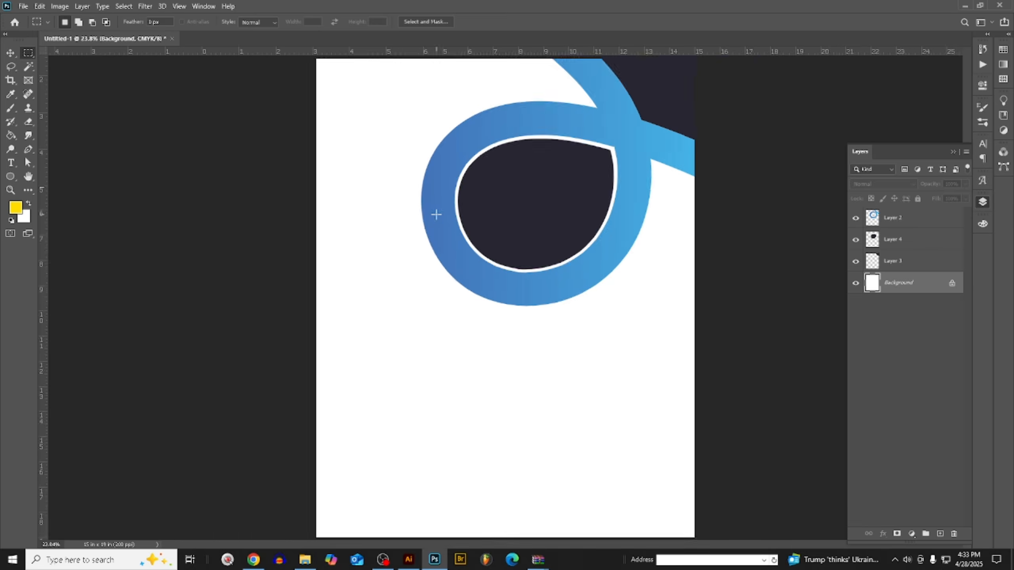
scroll(439, 216, down, 3)
scroll(404, 494, up, 1)
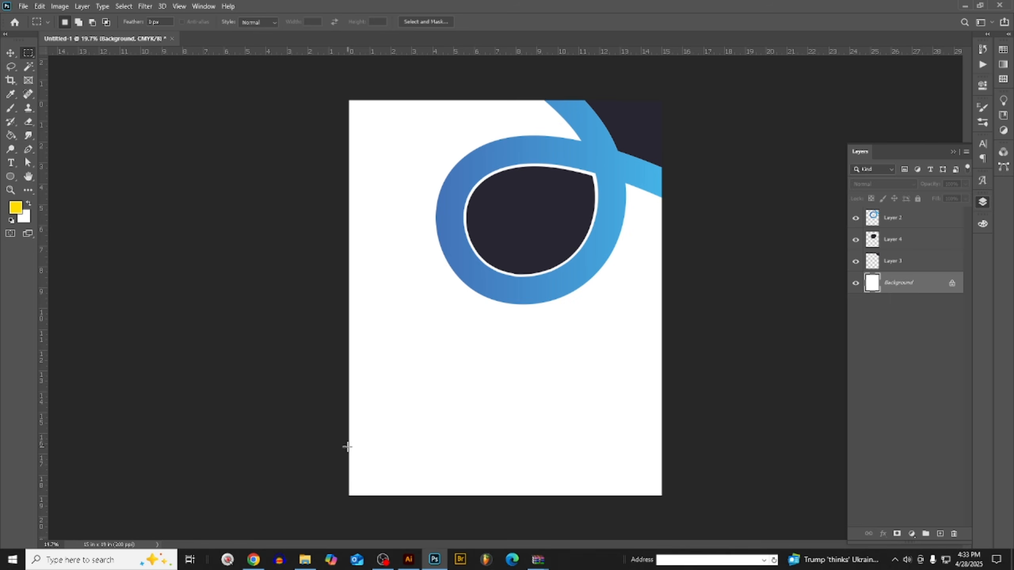
- Select a full-width rectangular strip along the poster's bottom and add a new layer with the default settings above Background
drag(347, 447, 325, 440)
key(ctrl+d)
key(ctrl+shift+n)
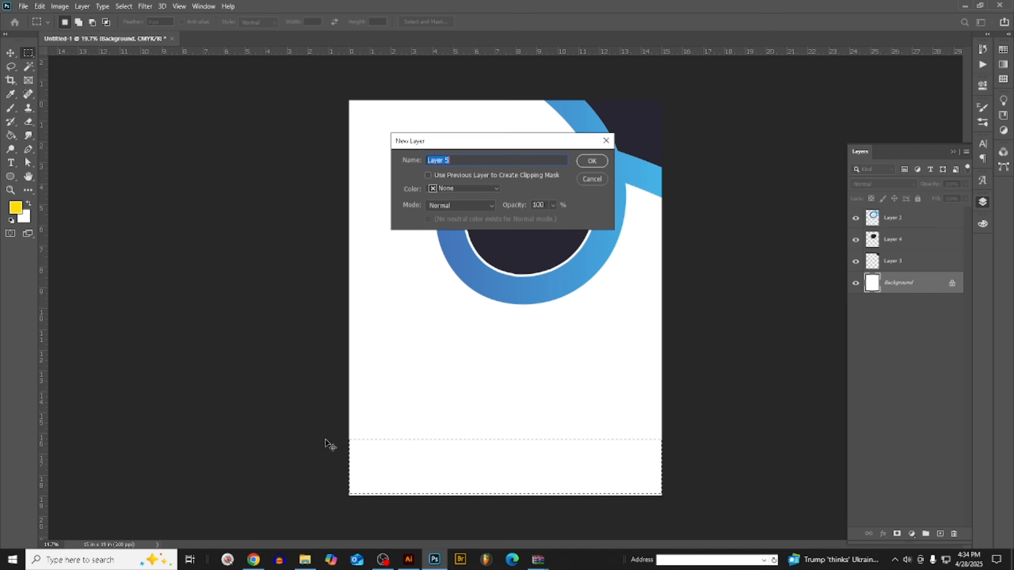
key(Return)
- Set the foreground to a rust red with 100% yellow and 34% black, fill the bottom strip on Layer 5, and deselect
click(983, 230)
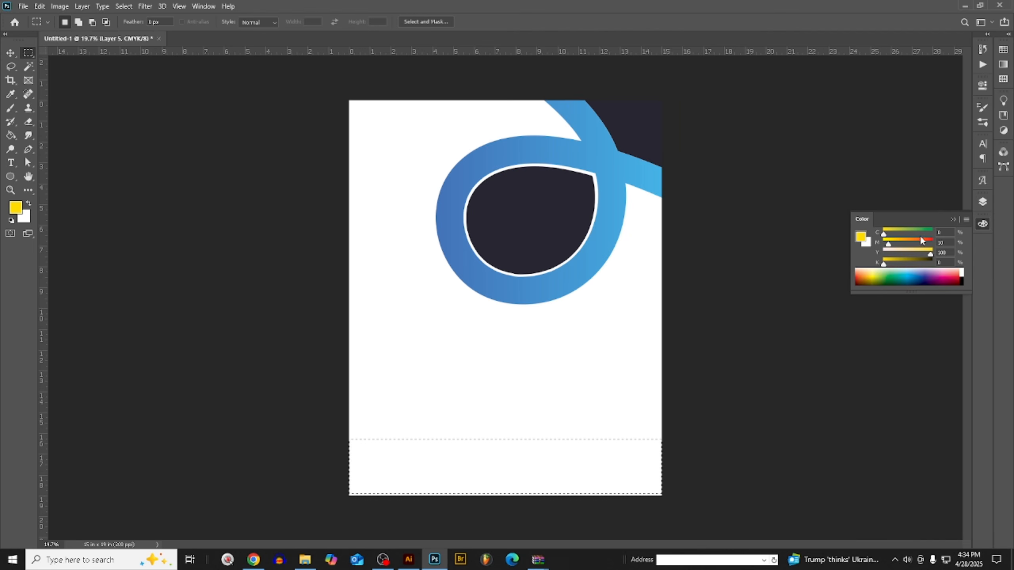
click(920, 240)
drag(920, 244, 902, 264)
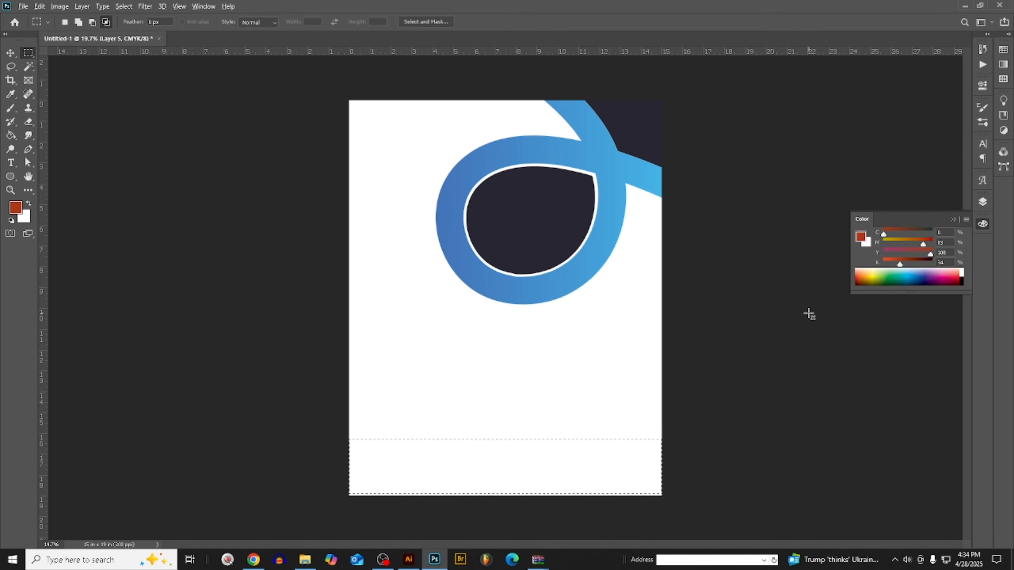
click(982, 202)
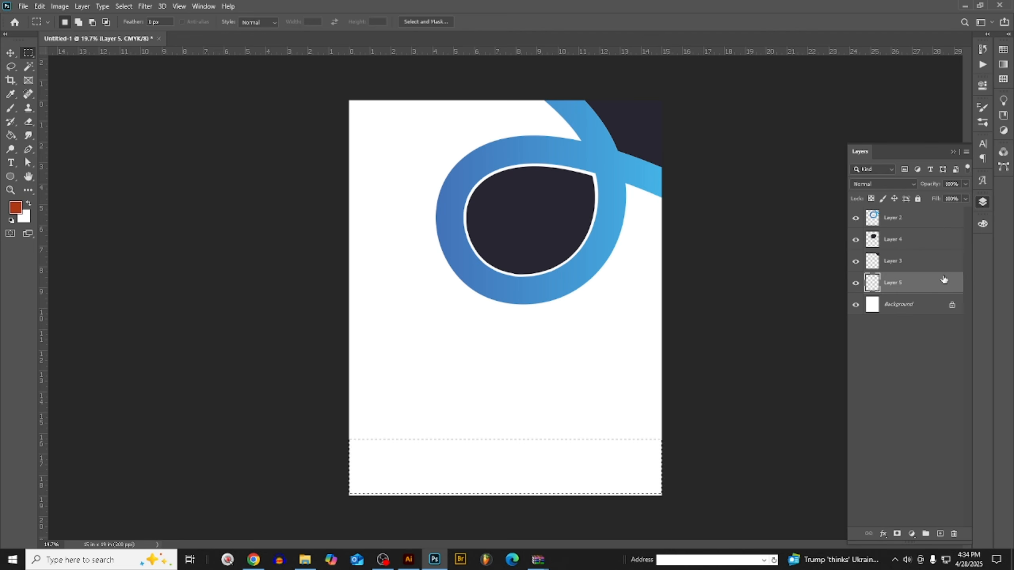
key(alt+BackSpace)
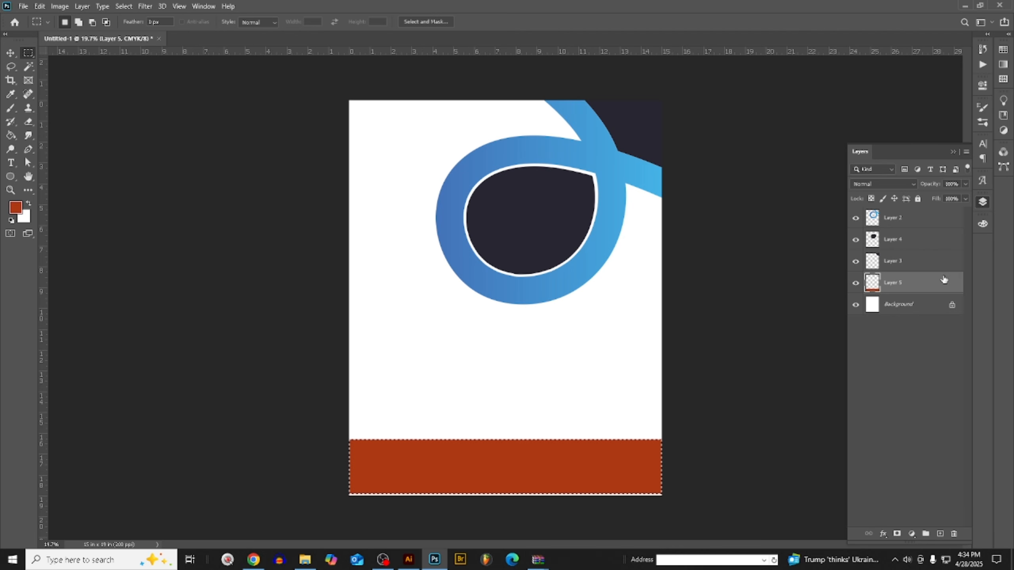
key(ctrl+d)
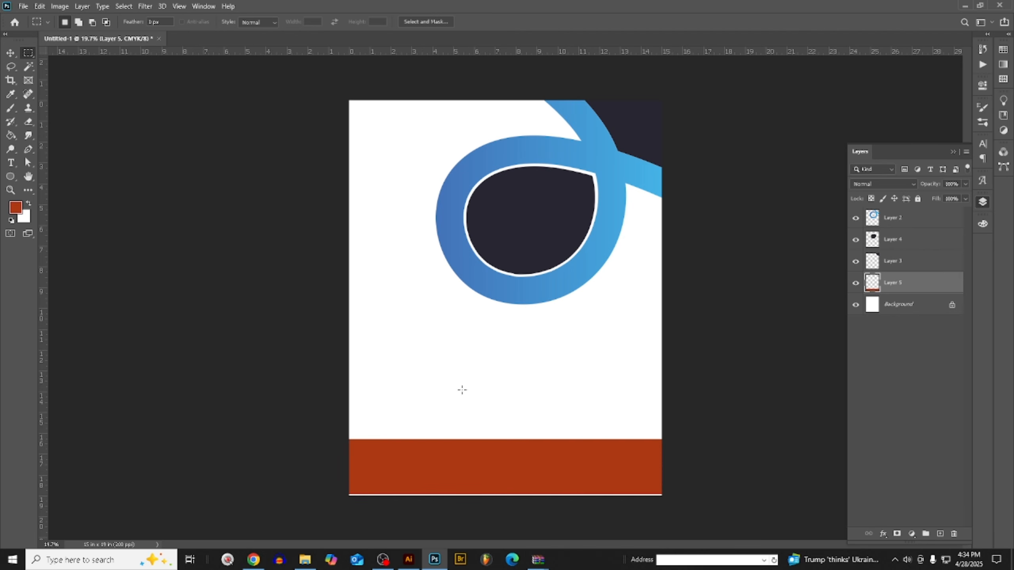
- Move the rust-red band down flush with the poster's bottom edge and commit the transform
click(11, 53)
key(ctrl+t)
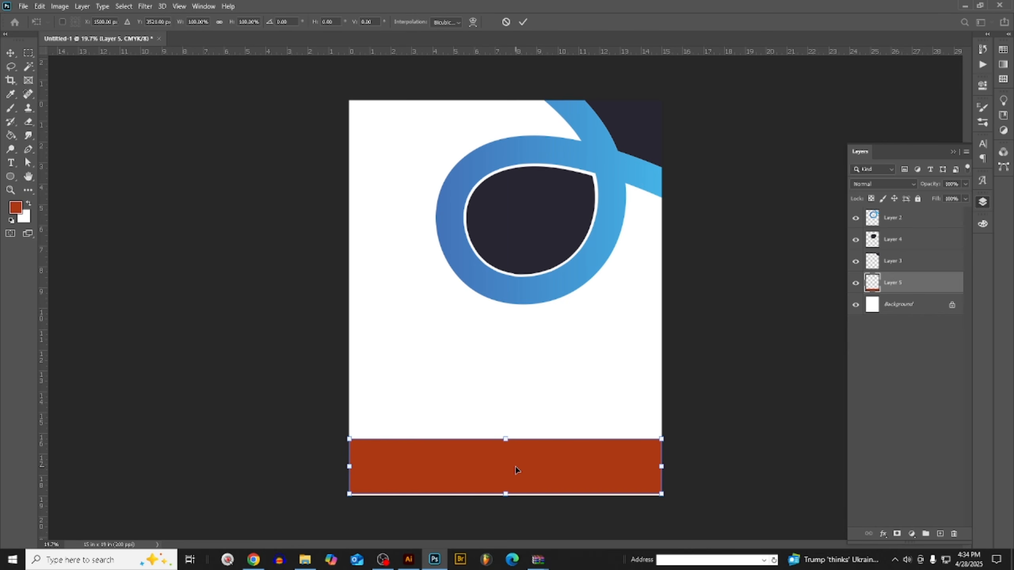
drag(516, 466, 516, 471)
click(11, 54)
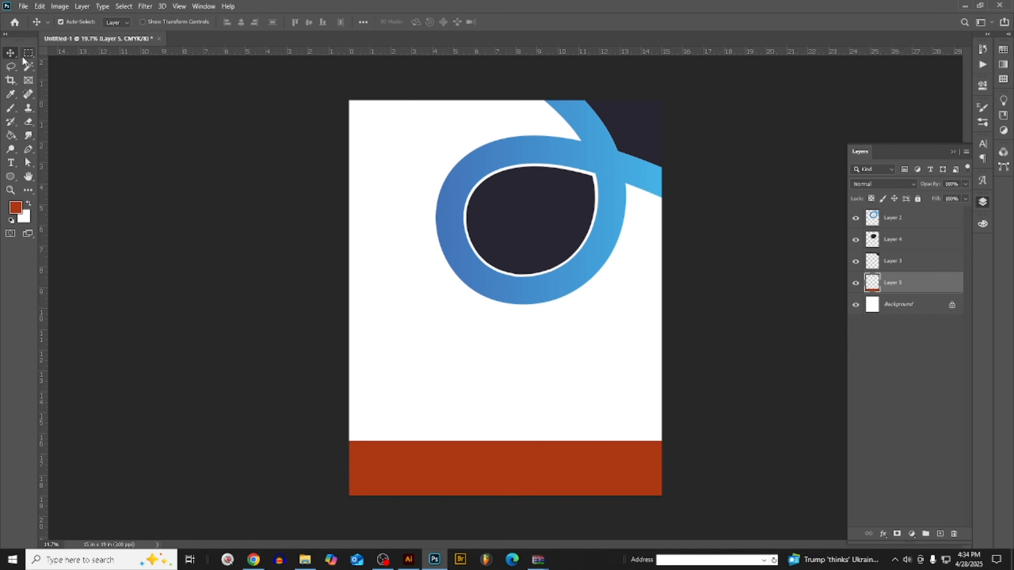
- Fill the dark teardrop shape inside the loop on Layer 4 with the rust-red foreground color, preserving transparency
scroll(23, 60, up, 2)
scroll(414, 204, down, 2)
scroll(622, 186, up, 3)
click(619, 185)
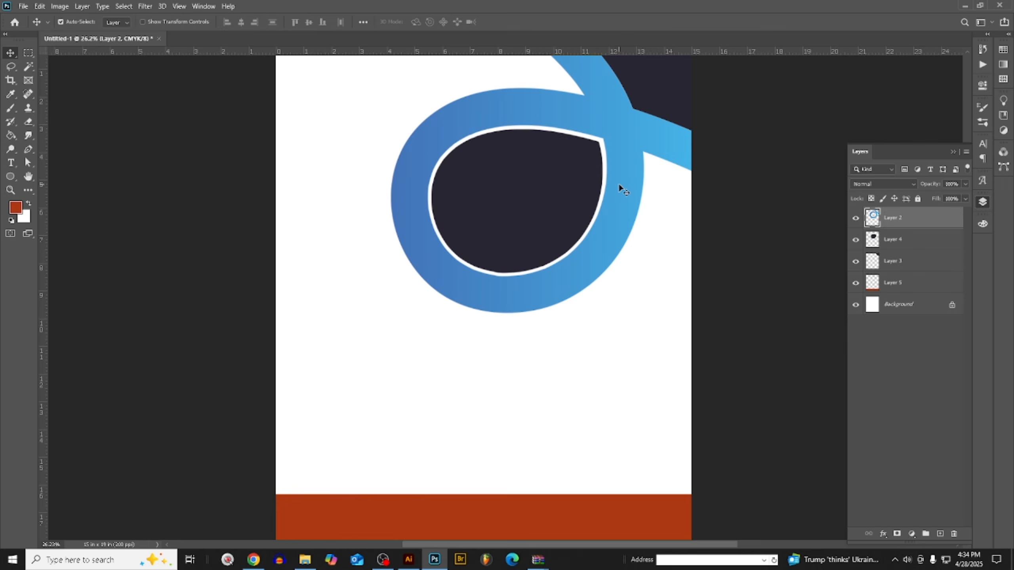
scroll(619, 185, down, 1)
click(550, 194)
scroll(550, 194, down, 1)
scroll(550, 194, up, 1)
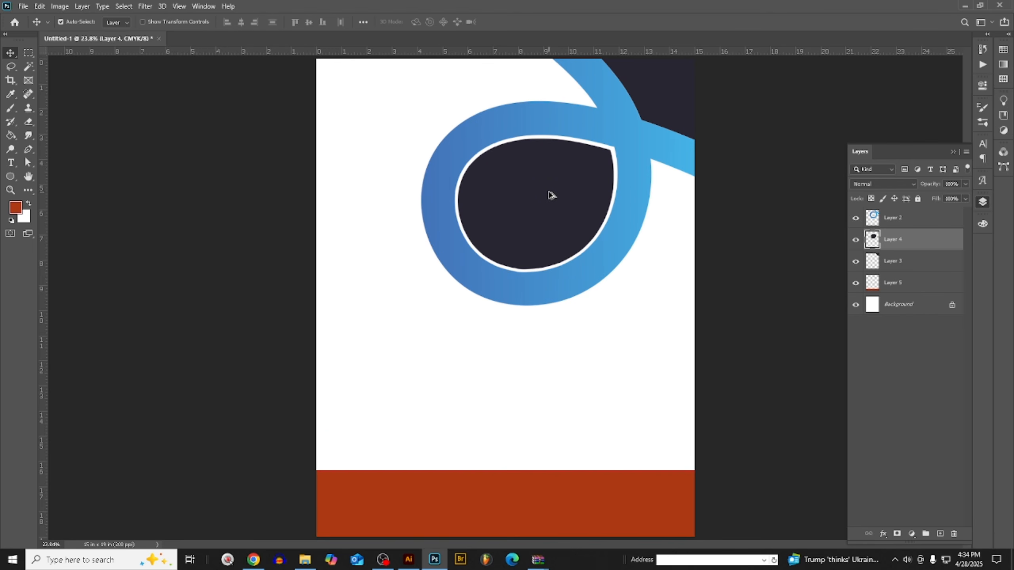
key(shift+alt+BackSpace)
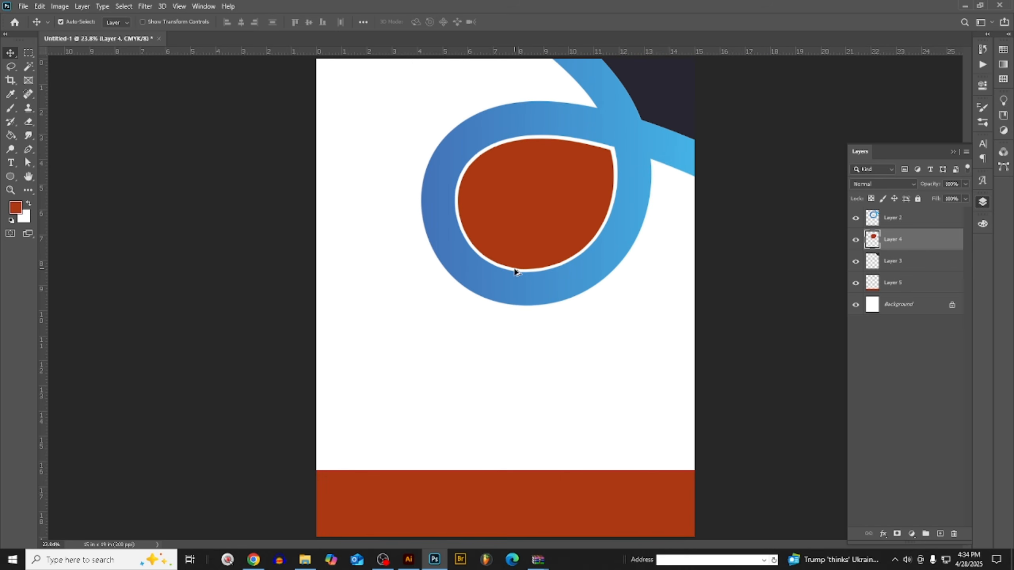
- Lasso a freehand area with a wavy upper edge over the teardrop's lower part and feather the selection by 20 pixels
scroll(595, 105, up, 4)
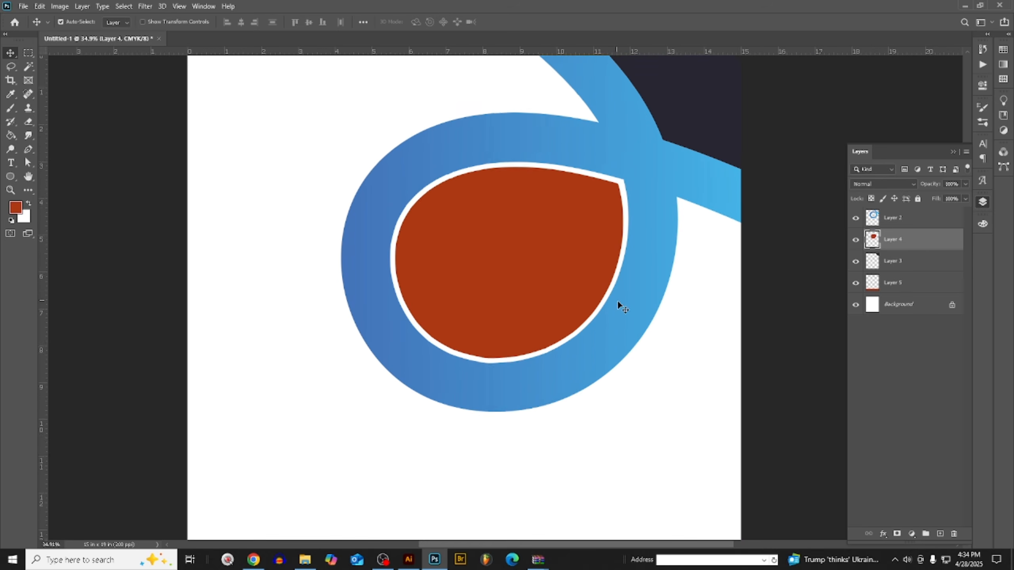
click(11, 68)
mouse_move(392, 250)
mouse_down()
mouse_move(444, 245)
mouse_move(506, 252)
mouse_move(688, 210)
mouse_move(473, 109)
mouse_move(294, 130)
mouse_up()
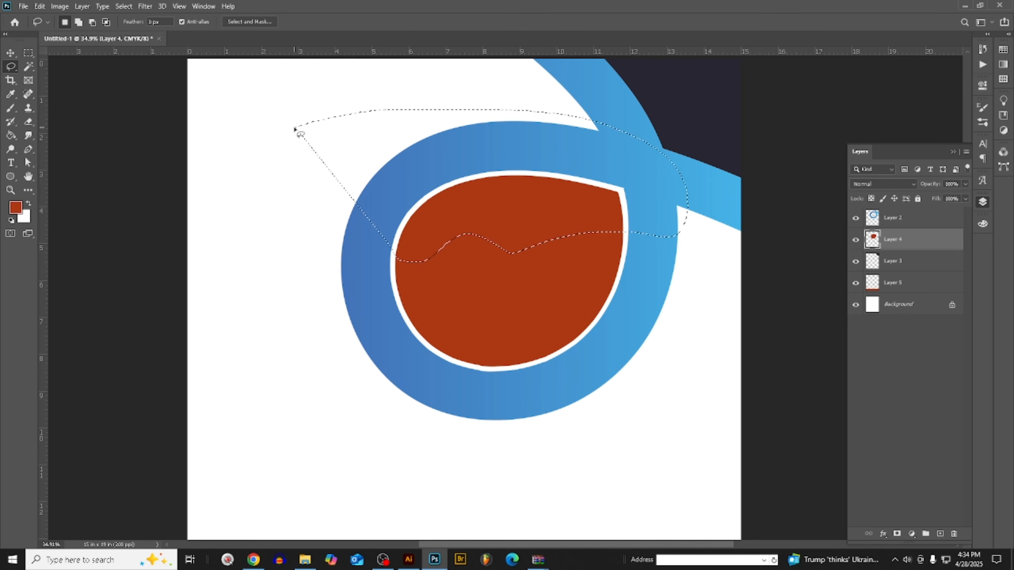
key(ctrl+d)
mouse_move(426, 362)
mouse_down()
mouse_move(557, 274)
mouse_move(654, 227)
mouse_move(521, 419)
mouse_move(390, 397)
mouse_up()
key(shift+F6)
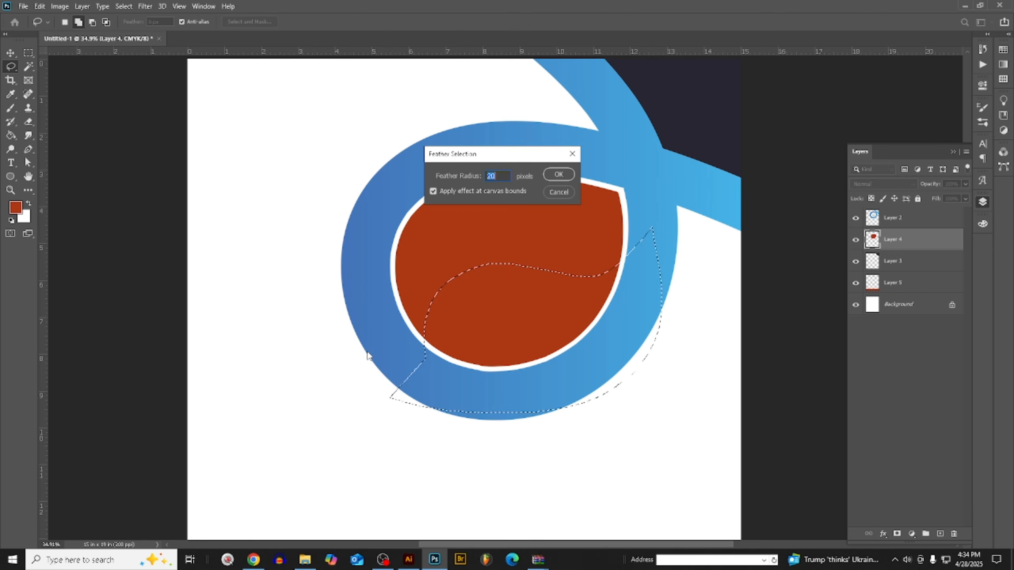
key(Return)
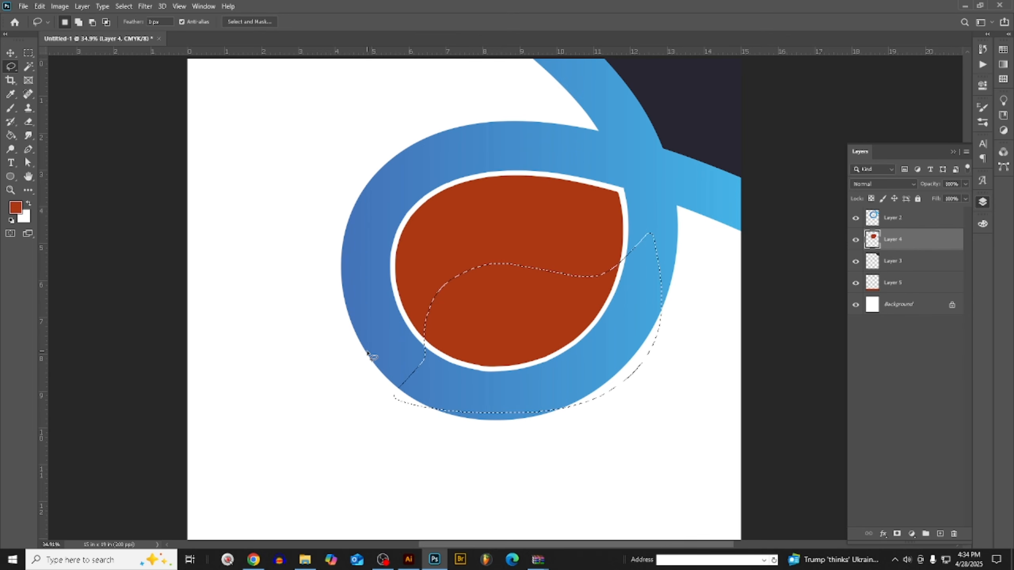
- Add a new layer above the teardrop, fill the selection with a brighter red (C 16, M 88, Y 100, K 6), and deselect
key(ctrl+shift+n)
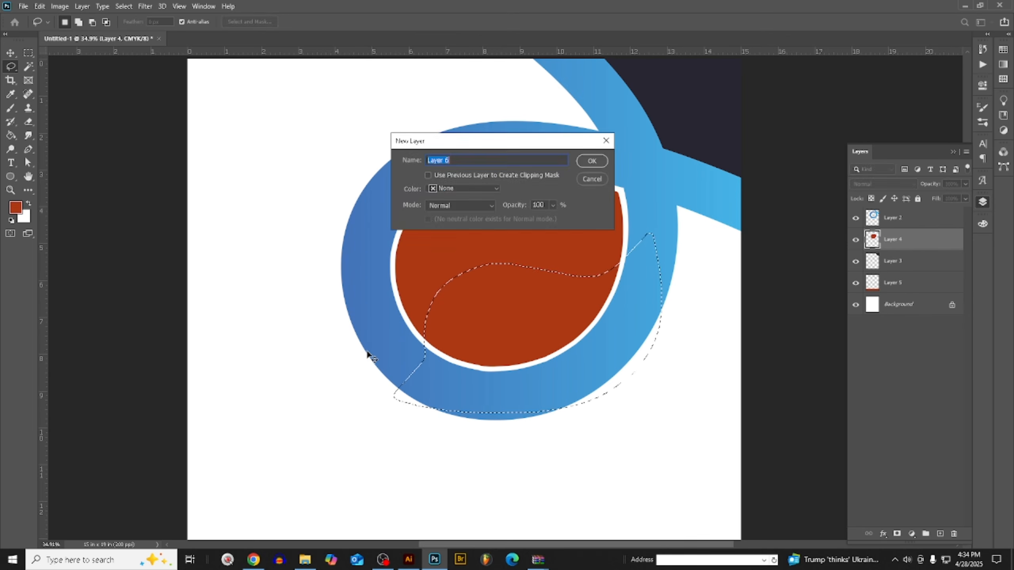
key(Return)
click(16, 207)
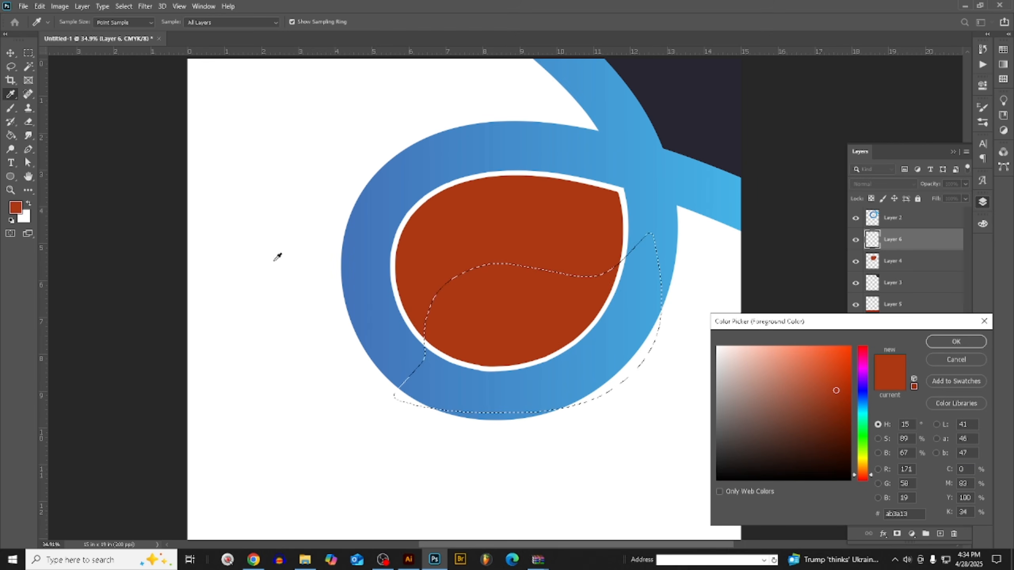
drag(837, 384, 840, 377)
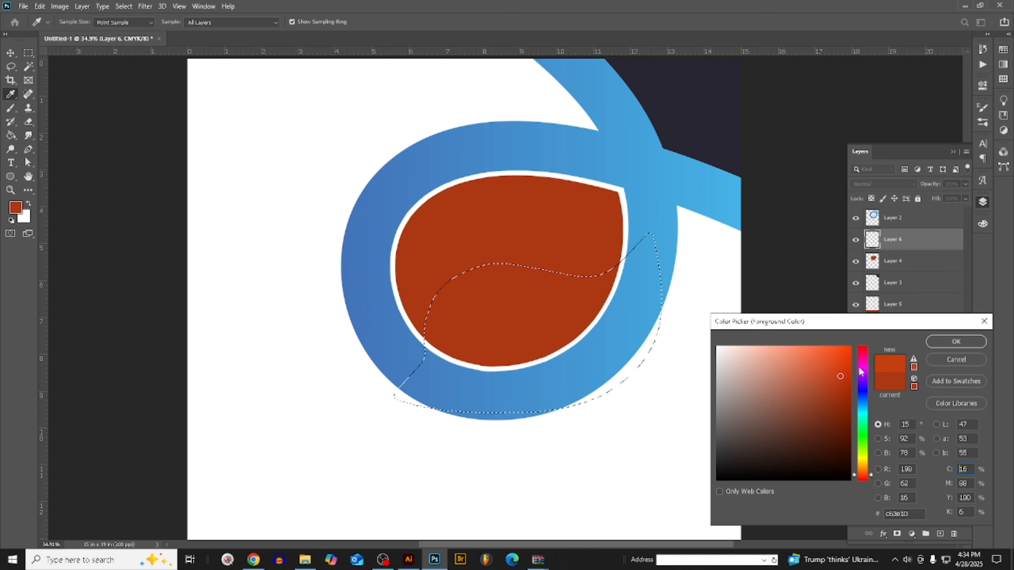
click(964, 342)
key(alt+BackSpace)
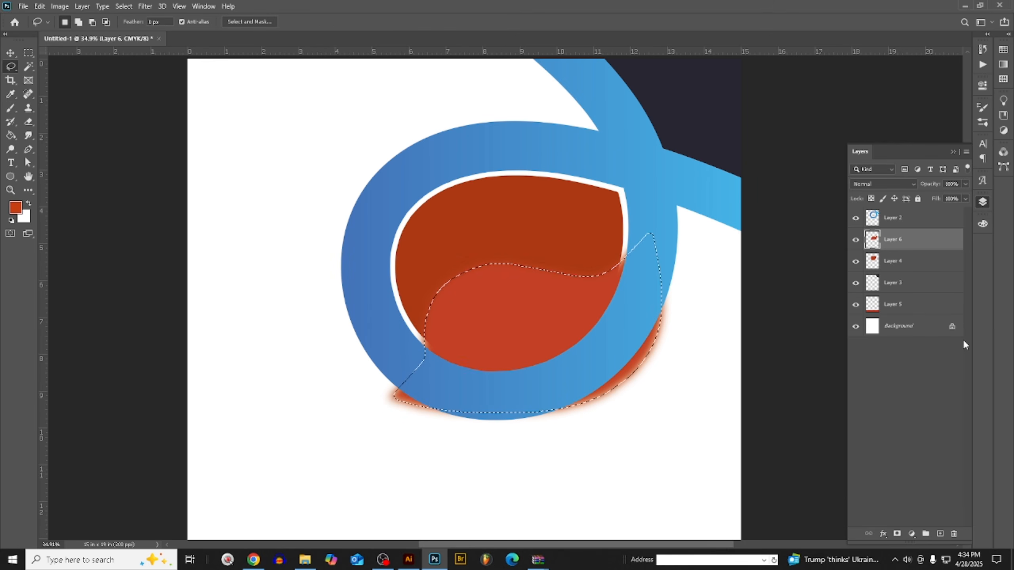
key(ctrl+d)
- Clip Layer 6 to the teardrop layer and set its blend mode to Multiply
right_click(918, 240)
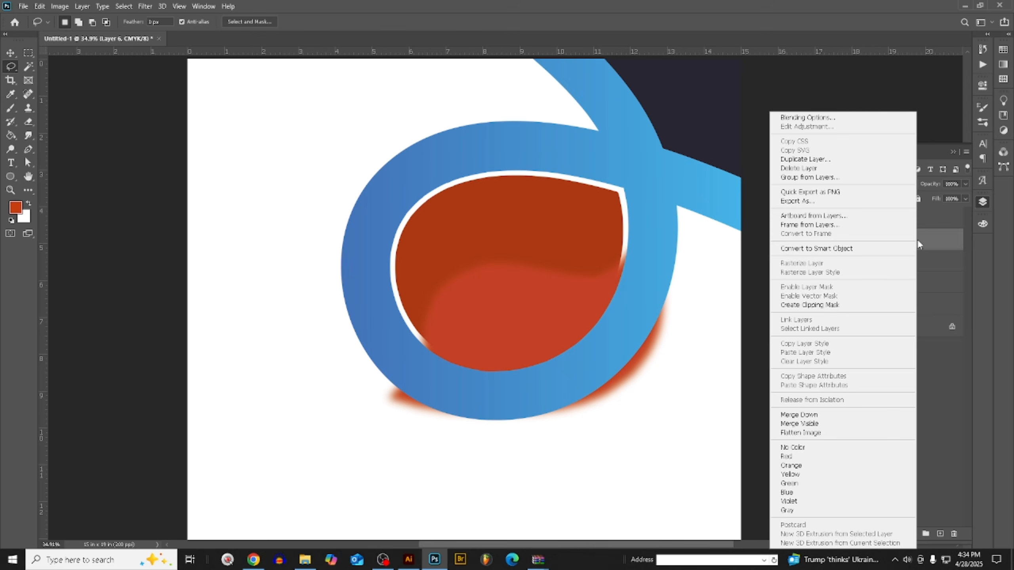
click(839, 304)
click(868, 184)
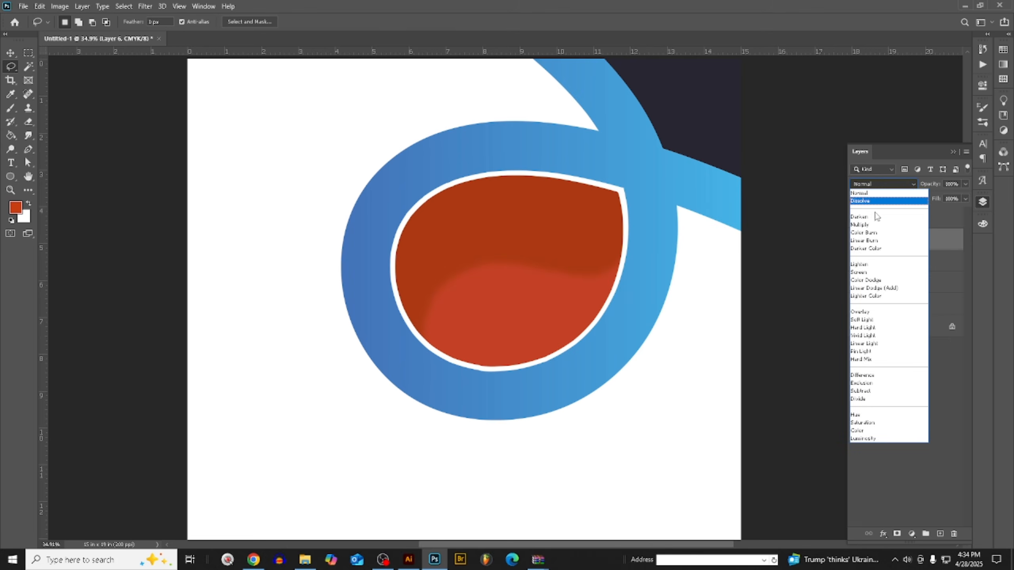
click(870, 224)
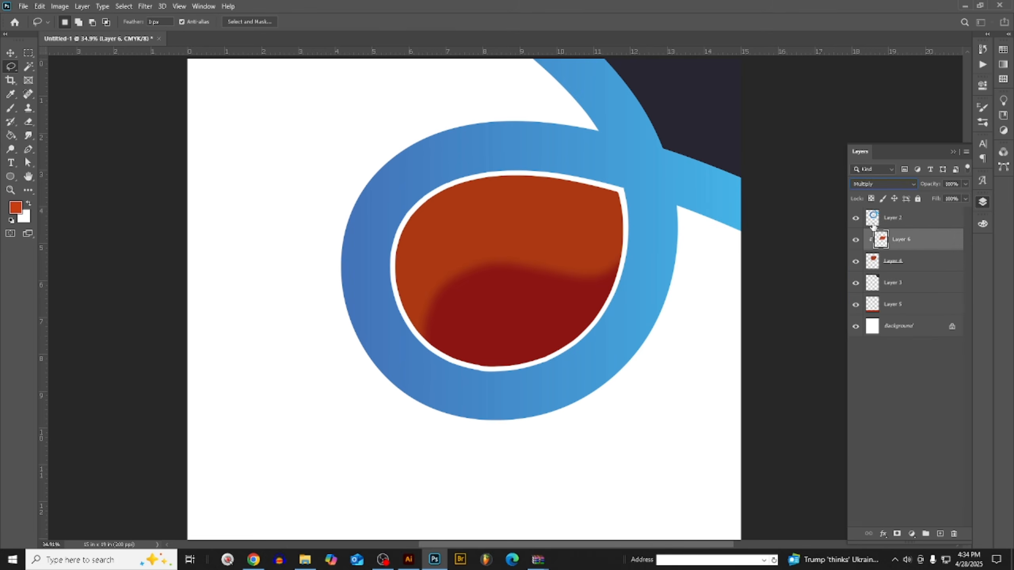
- Apply a Gaussian Blur with a 138.8-pixel radius to the clipped shading on Layer 6
click(145, 7)
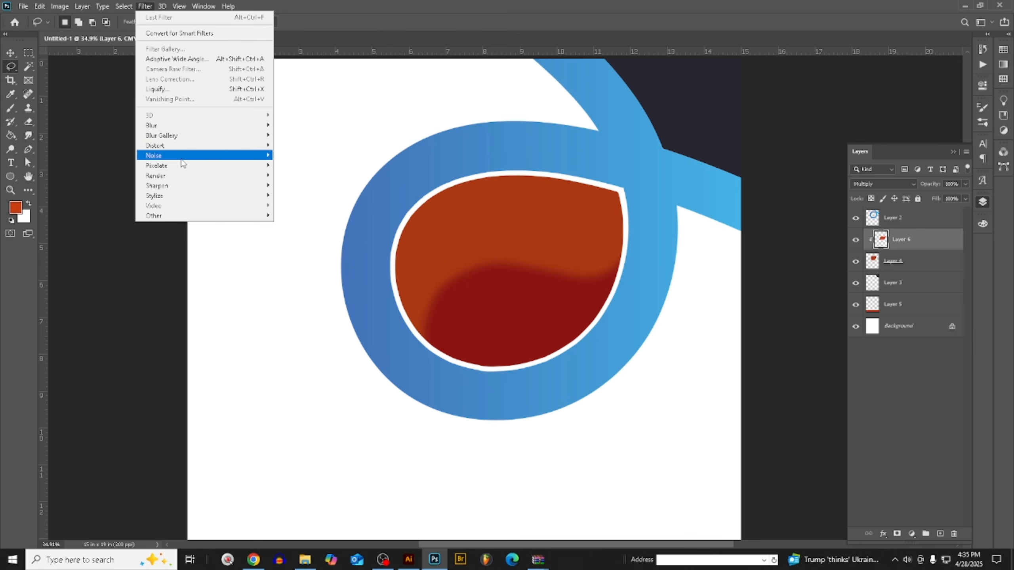
mouse_move(178, 127)
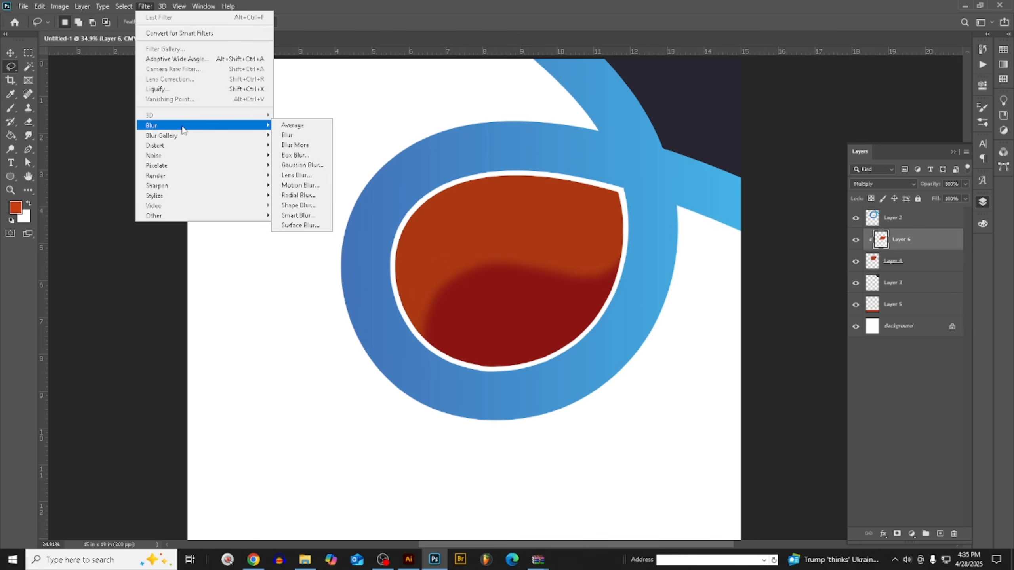
click(302, 165)
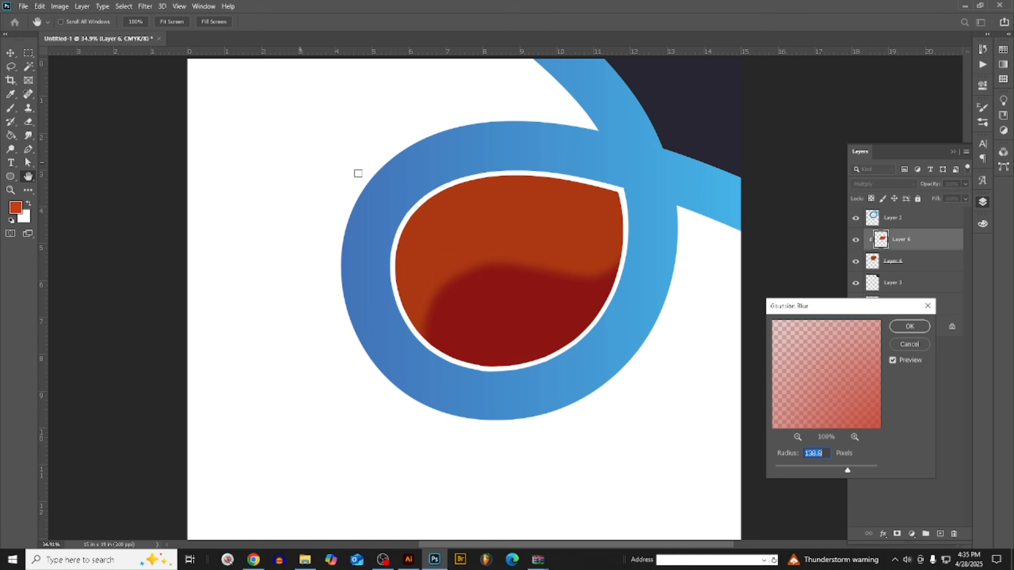
click(909, 326)
- Fill the dark shape in the poster's top-right corner on Layer 3 with the brighter red foreground color, preserving transparency
scroll(693, 319, down, 3)
key(l)
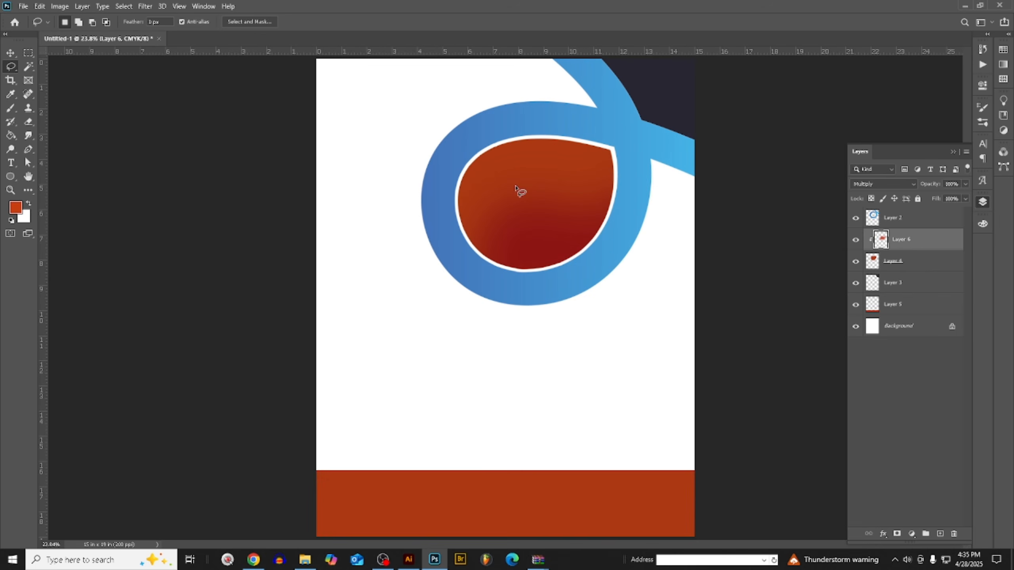
scroll(515, 187, up, 4)
scroll(474, 170, down, 2)
click(11, 53)
scroll(613, 264, down, 3)
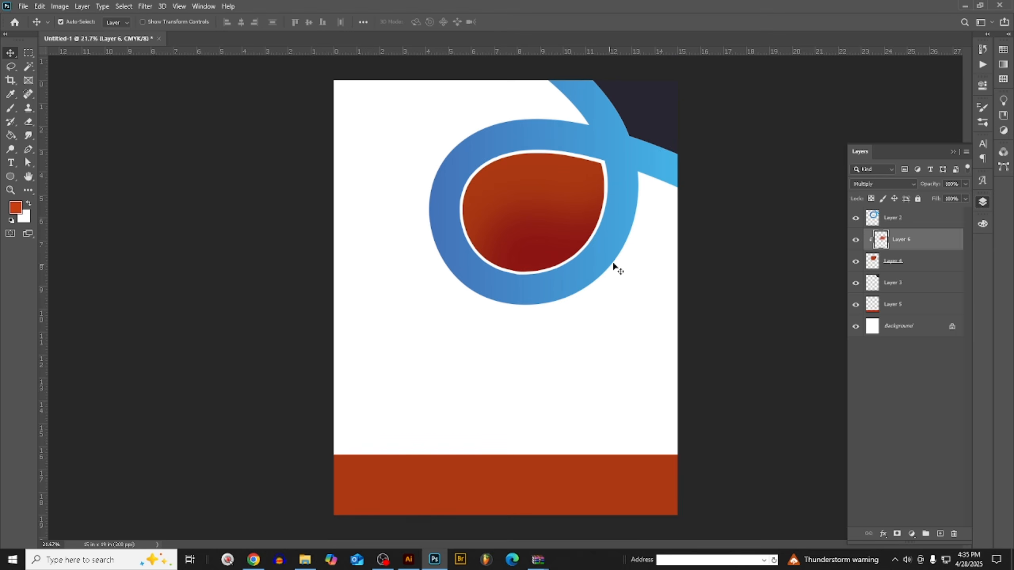
scroll(632, 190, up, 2)
scroll(636, 190, down, 2)
scroll(667, 136, up, 2)
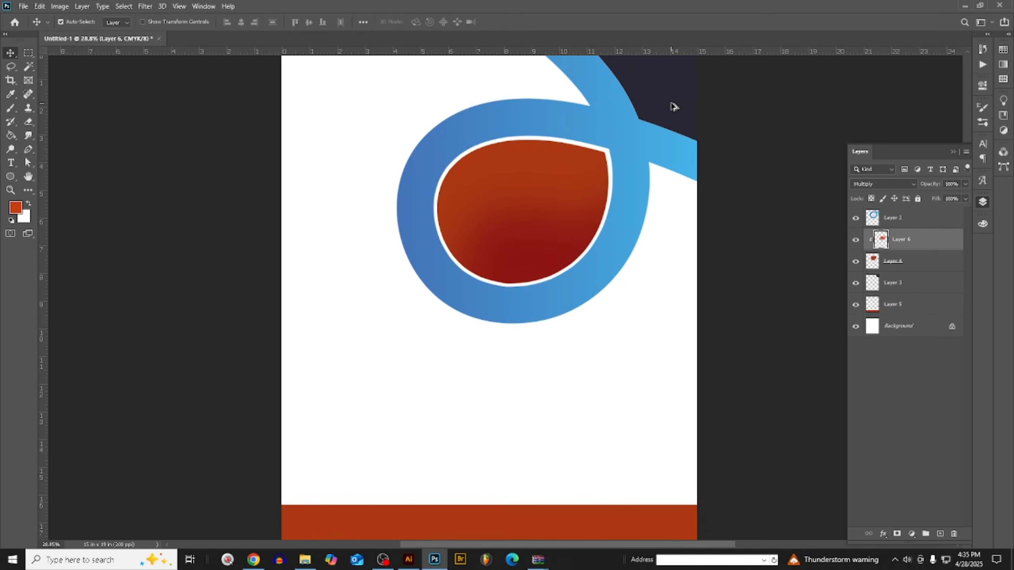
scroll(673, 106, up, 3)
click(682, 132)
scroll(663, 148, down, 2)
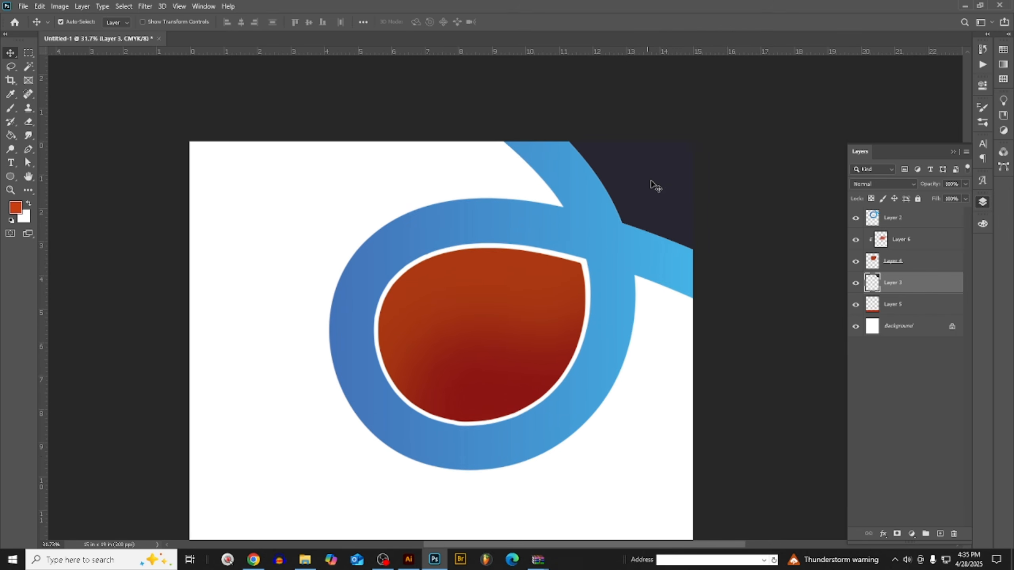
scroll(657, 190, up, 2)
key(alt+shift+BackSpace)
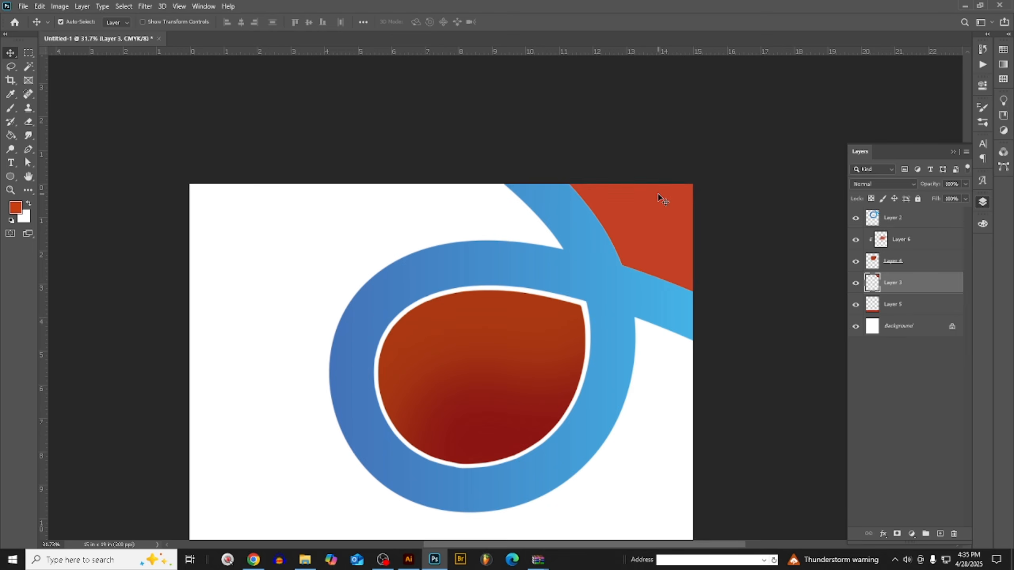
- Select the blue loop layer and set the foreground to a dark green with 74% cyan, 0% magenta and 100% yellow
scroll(655, 205, down, 3)
scroll(650, 198, up, 7)
scroll(559, 431, up, 5)
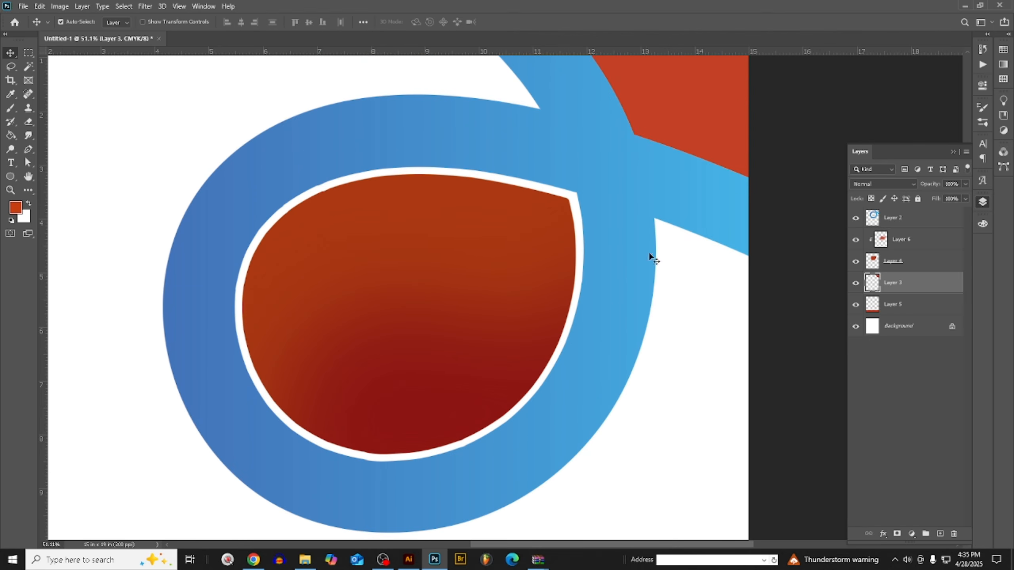
click(646, 250)
scroll(759, 259, up, 3)
scroll(579, 267, down, 1)
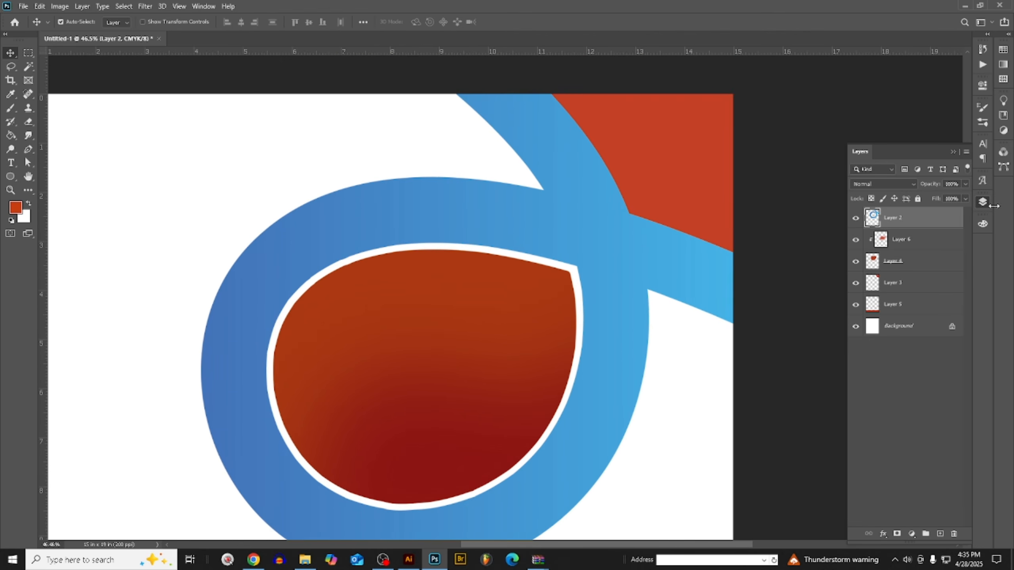
click(983, 225)
drag(925, 243, 883, 242)
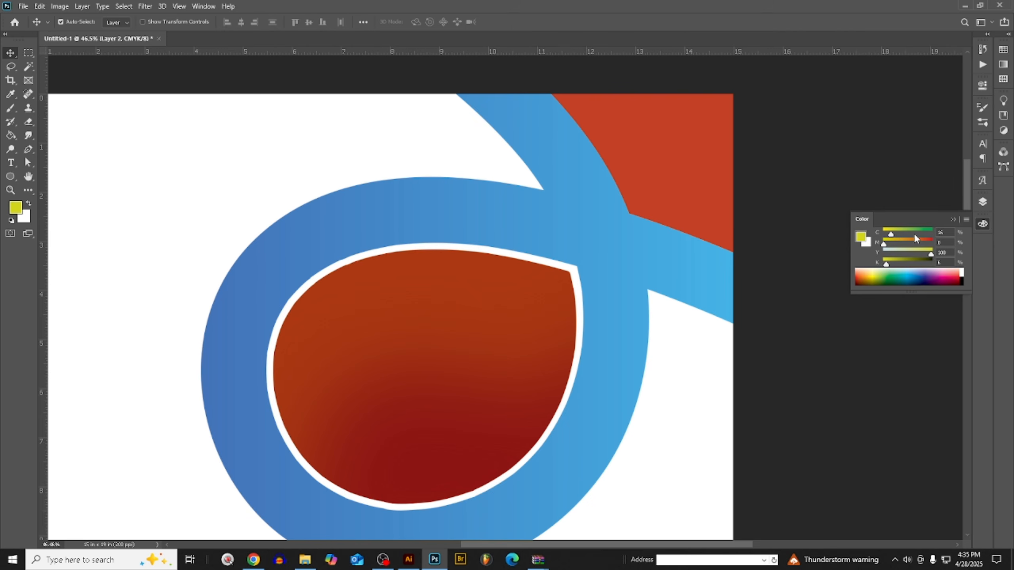
click(911, 233)
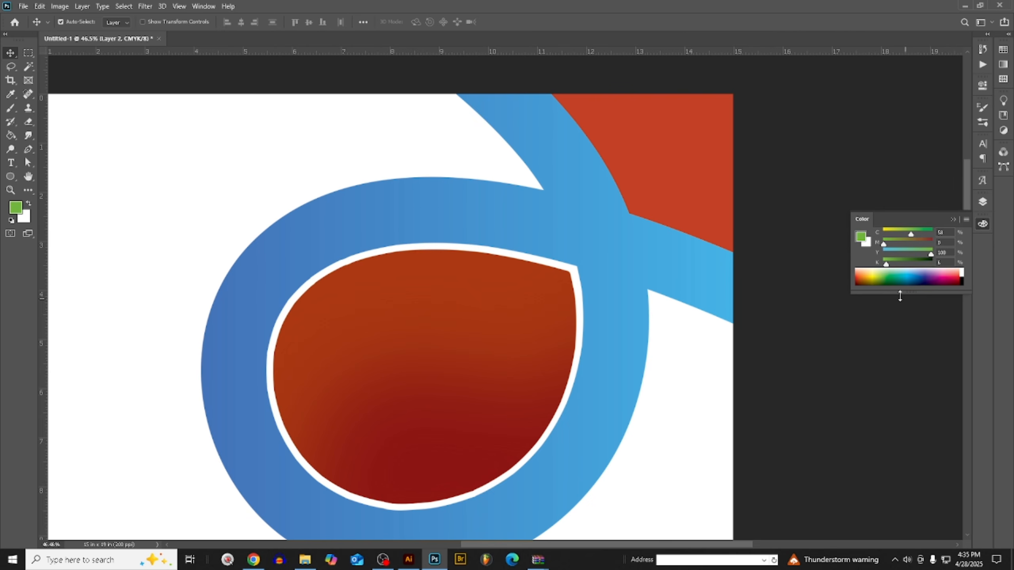
drag(896, 267, 911, 269)
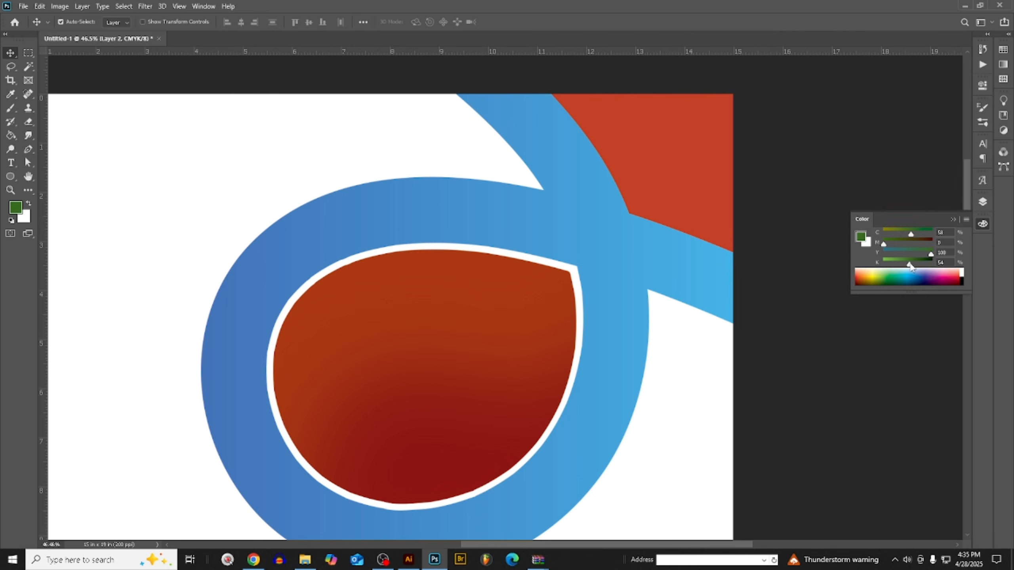
click(918, 234)
- Try filling the loop graphic on Layer 2 with the dark green, and undo the fill
key(alt+BackSpace)
scroll(346, 369, down, 3)
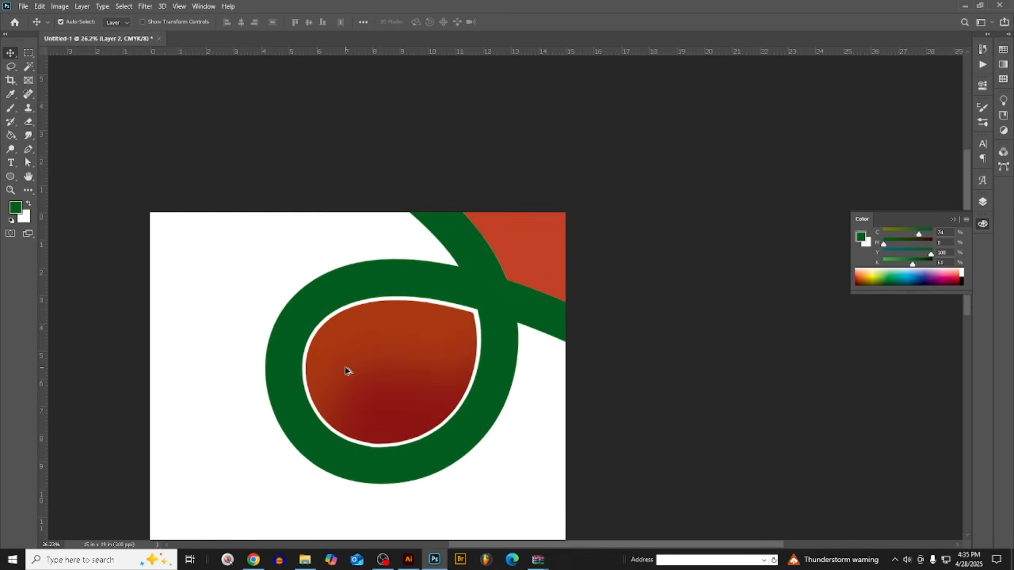
scroll(430, 324, down, 2)
scroll(487, 306, up, 1)
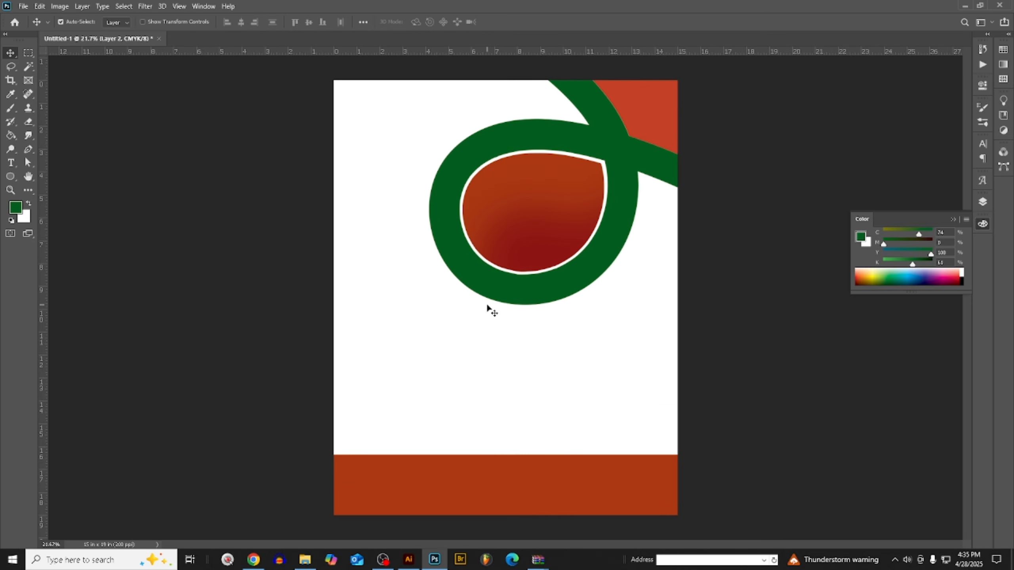
scroll(487, 306, down, 2)
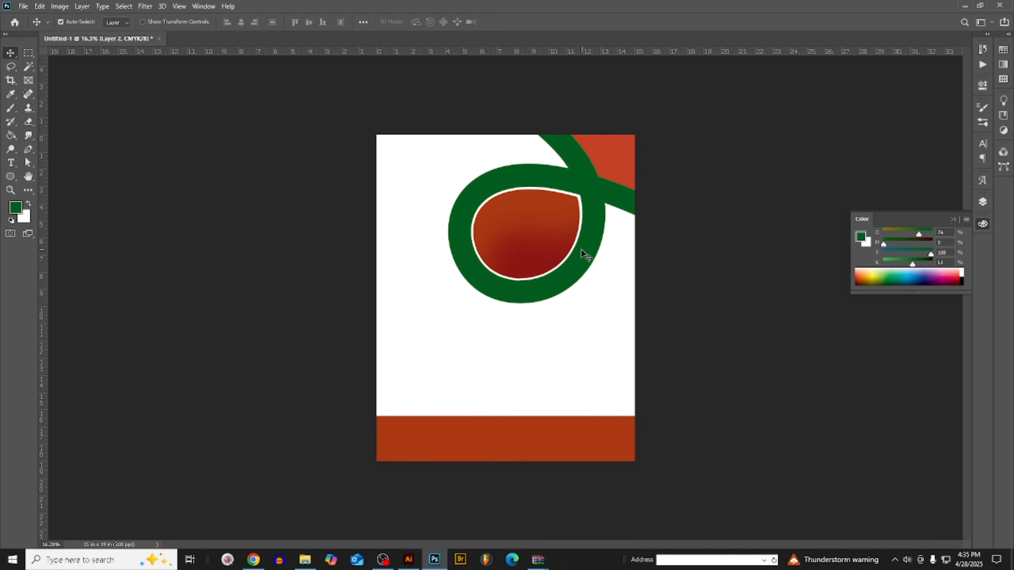
key(ctrl+z)
- Sample the light blue from the loop's lower-right curve as the foreground color and show its color sliders
scroll(581, 248, up, 1)
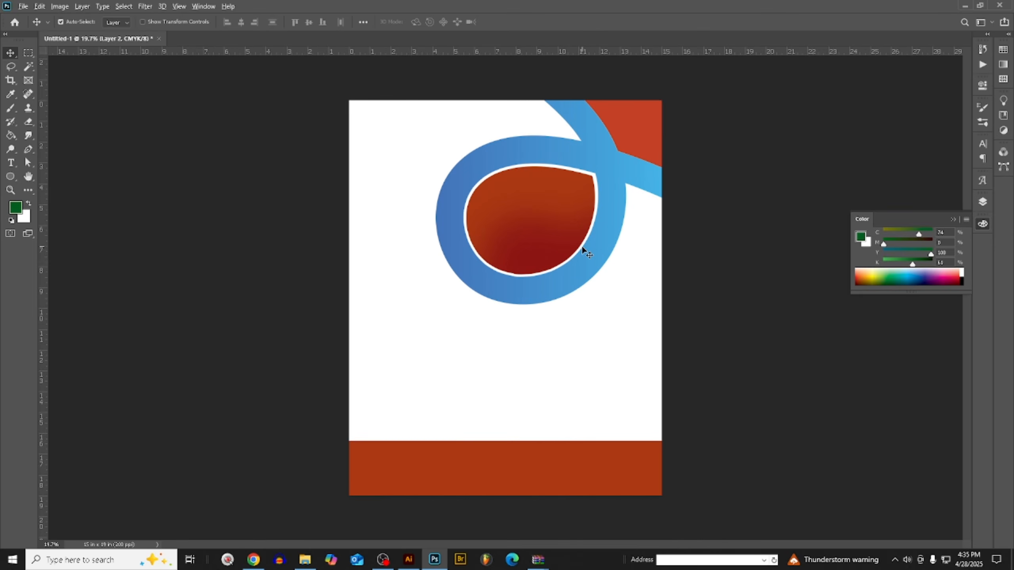
scroll(580, 249, up, 2)
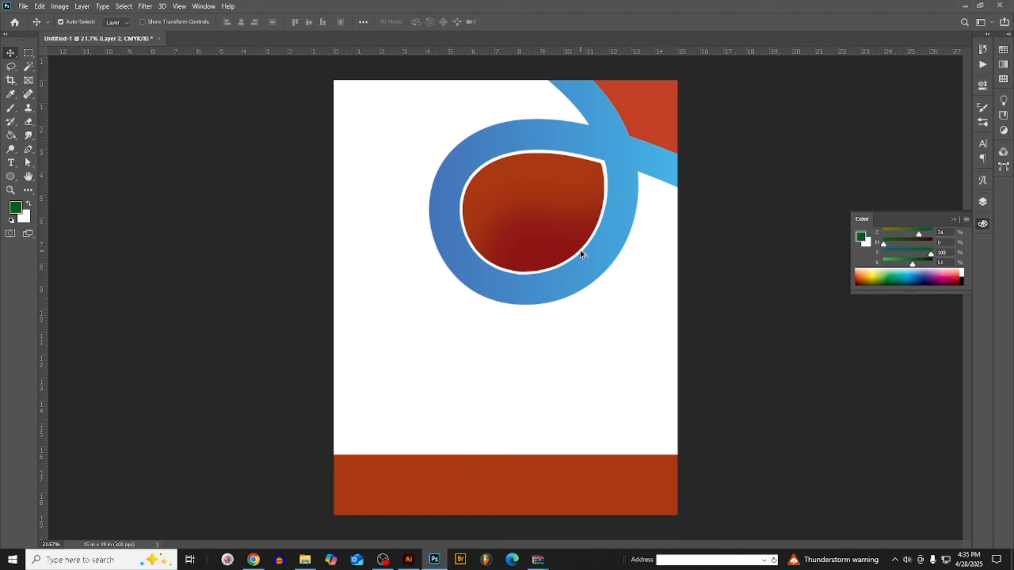
click(983, 203)
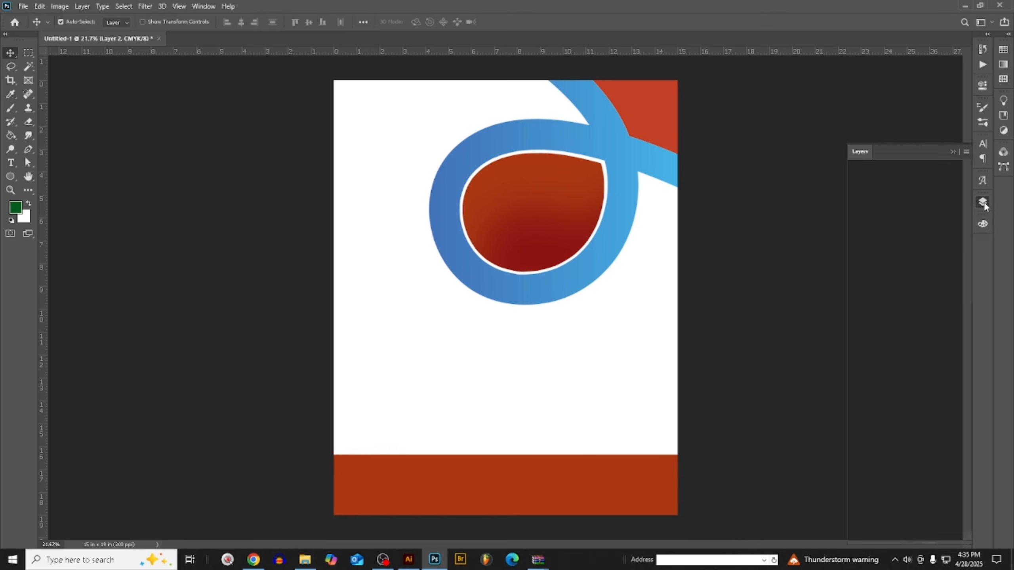
click(15, 207)
click(606, 239)
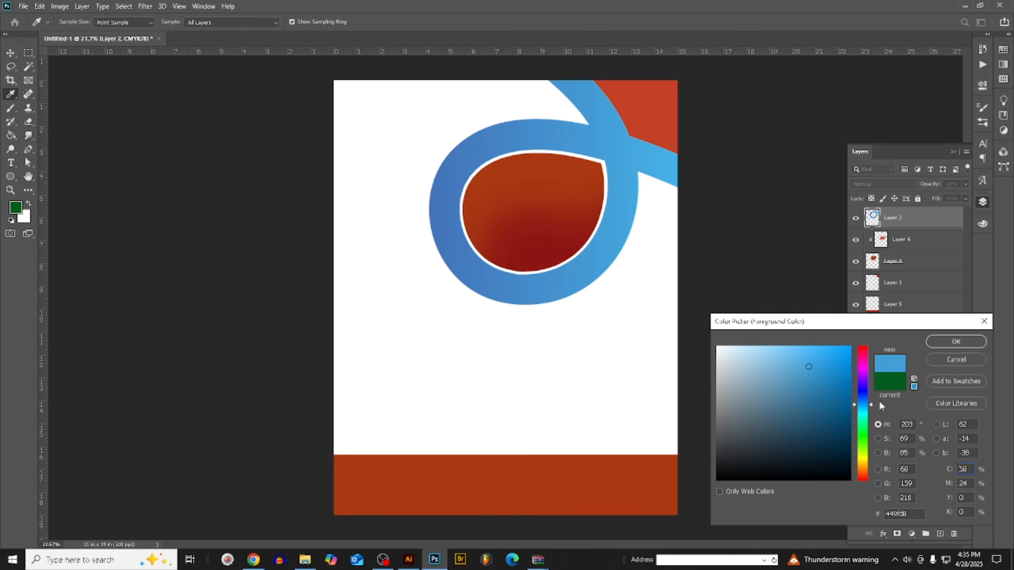
click(948, 341)
click(982, 224)
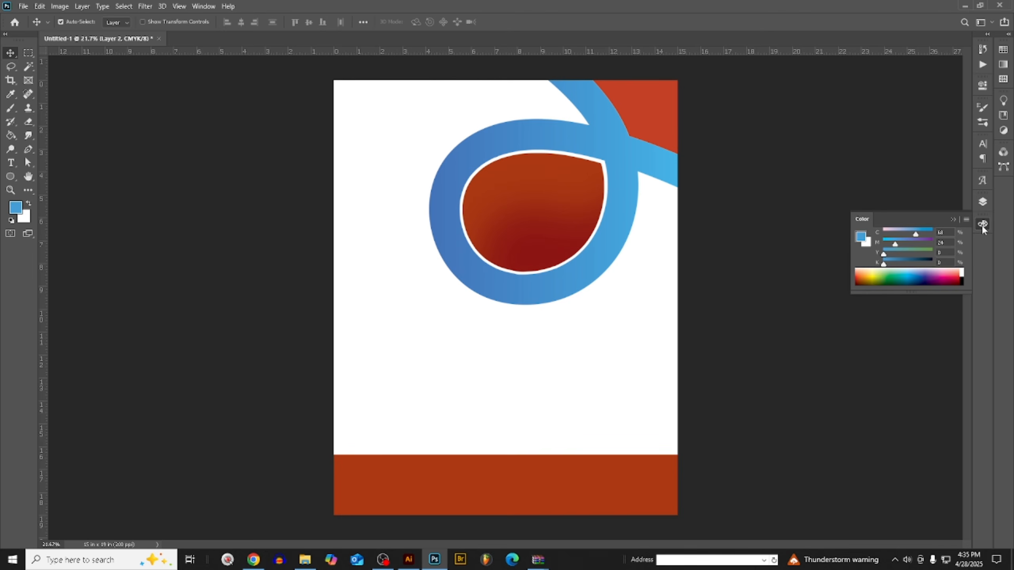
- Raise the foreground color's cyan to 100% and fill the loop graphic on Layer 2 with it, preserving transparency
drag(918, 233, 977, 230)
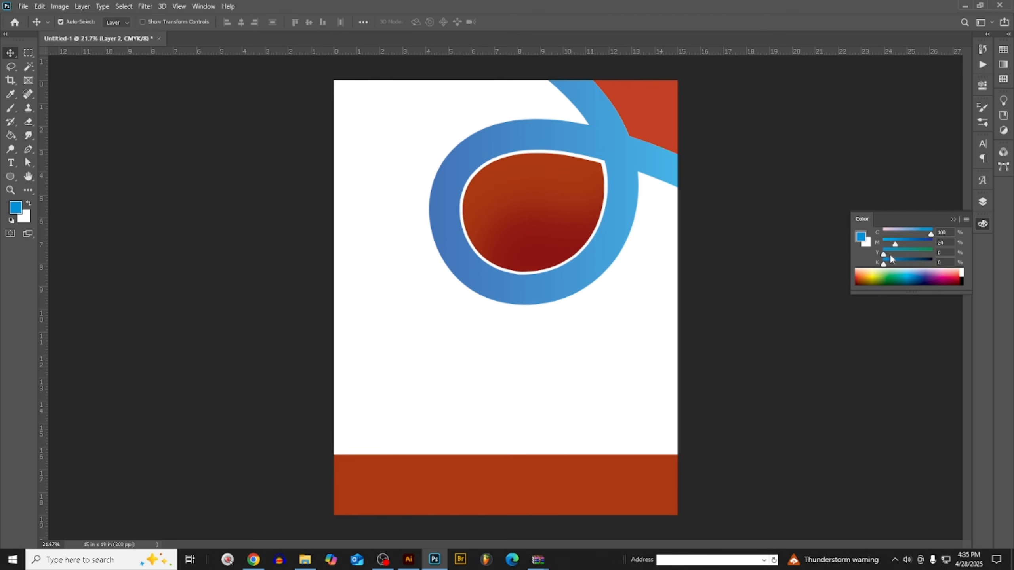
key(alt+shift+BackSpace)
scroll(595, 219, up, 1)
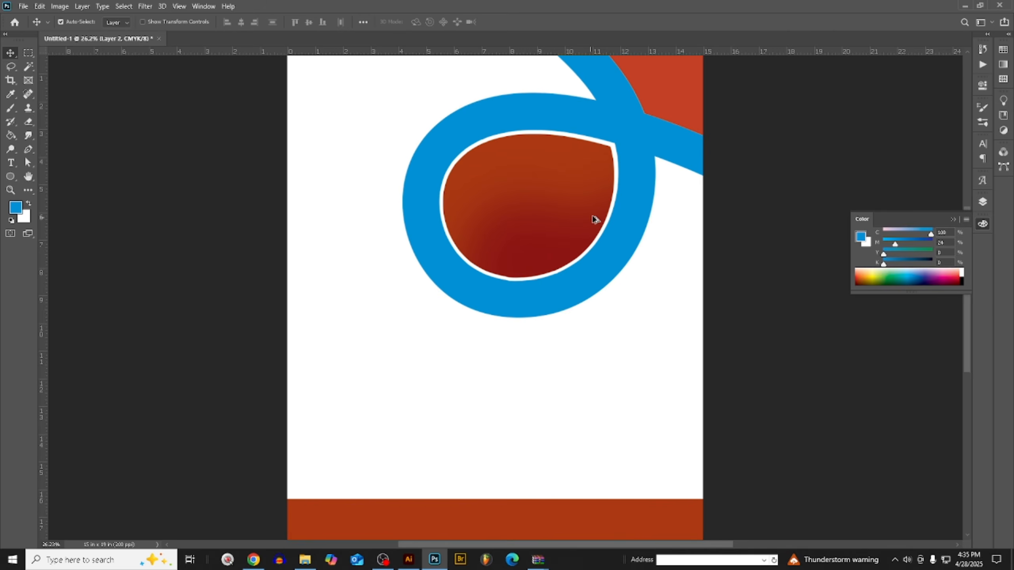
scroll(637, 181, down, 2)
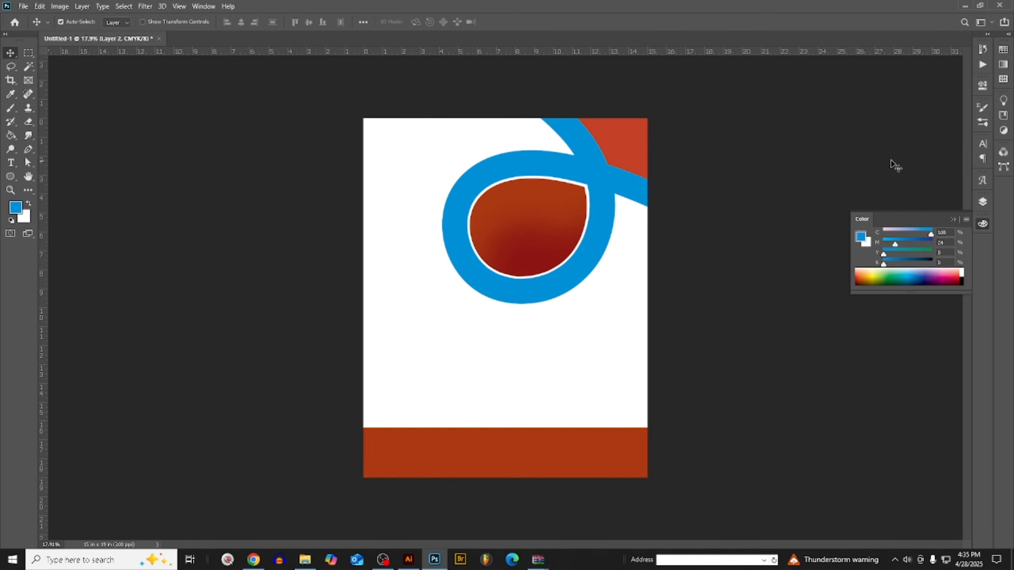
- Add a new layer above Layer 2, lasso a freehand area over the loop's left side and upper crossing, feather it, fill it blue and deselect
click(983, 202)
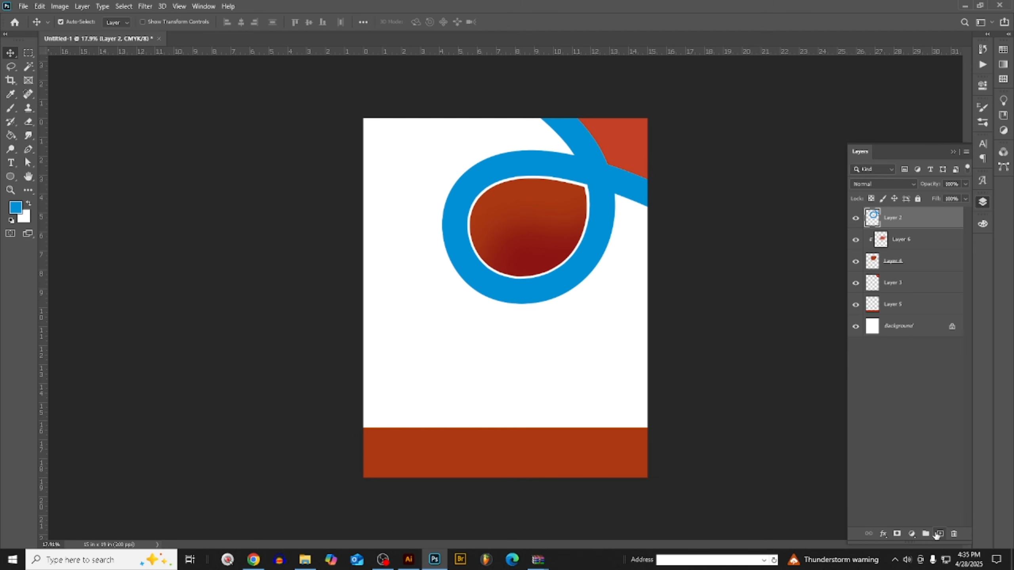
click(940, 534)
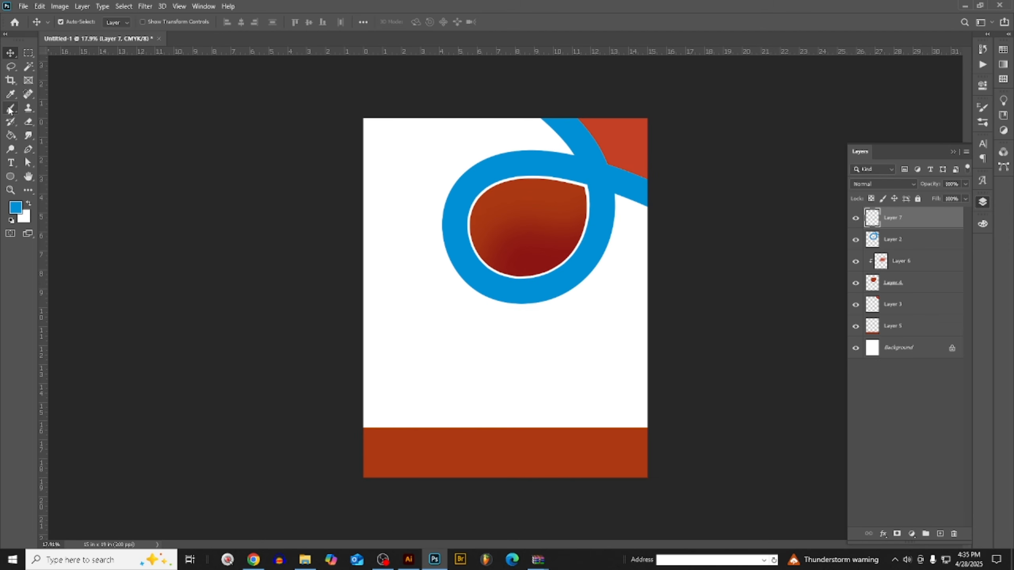
click(11, 68)
mouse_move(439, 274)
mouse_down()
mouse_move(469, 289)
mouse_move(407, 204)
mouse_move(571, 165)
mouse_move(611, 106)
mouse_move(429, 91)
mouse_move(324, 220)
mouse_move(402, 326)
mouse_up()
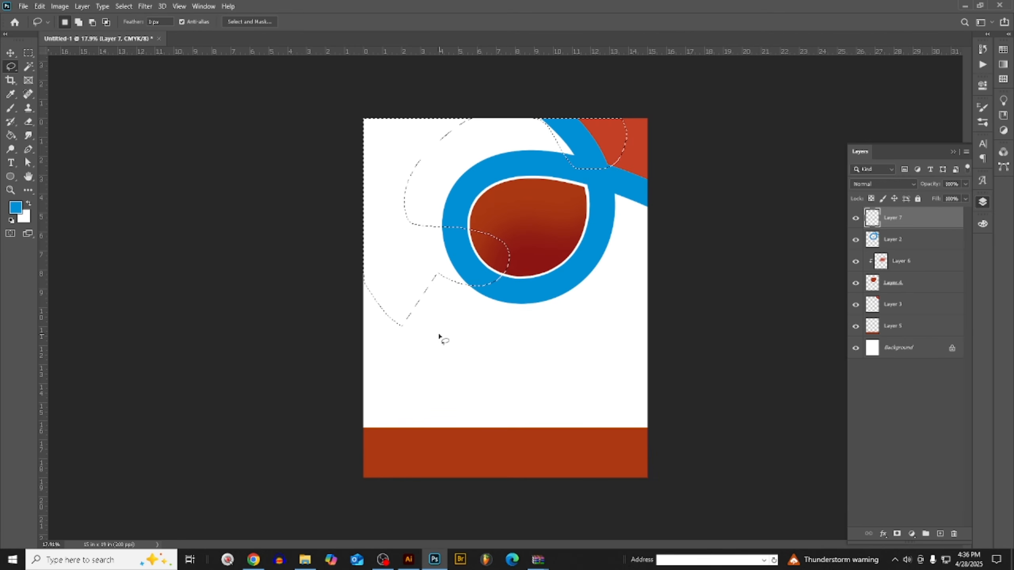
key(shift+F6)
key(Return)
key(alt+BackSpace)
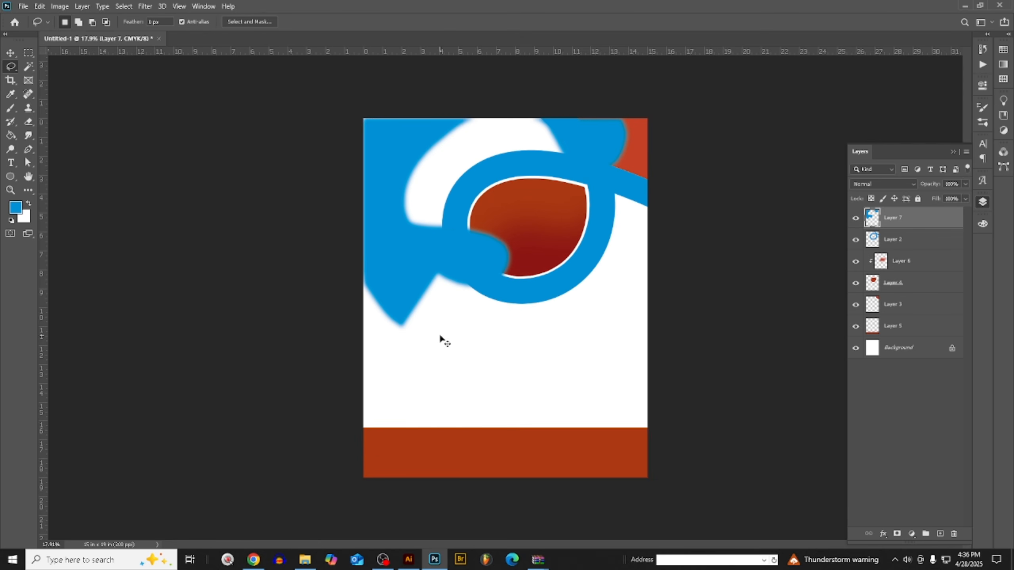
key(ctrl+d)
- Clip Layer 7 to the loop on Layer 2 and set its blending mode to Multiply
right_click(899, 219)
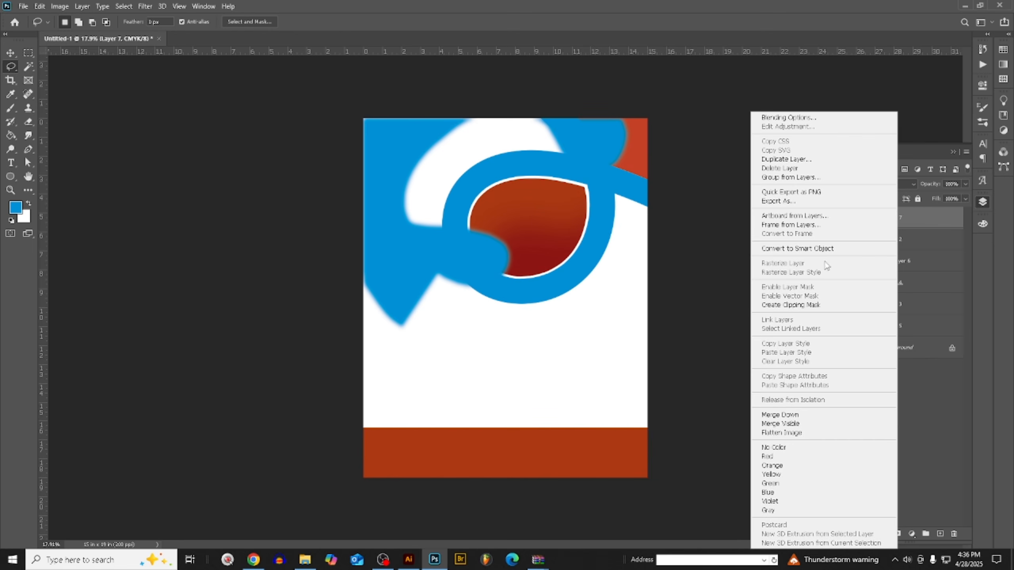
click(795, 306)
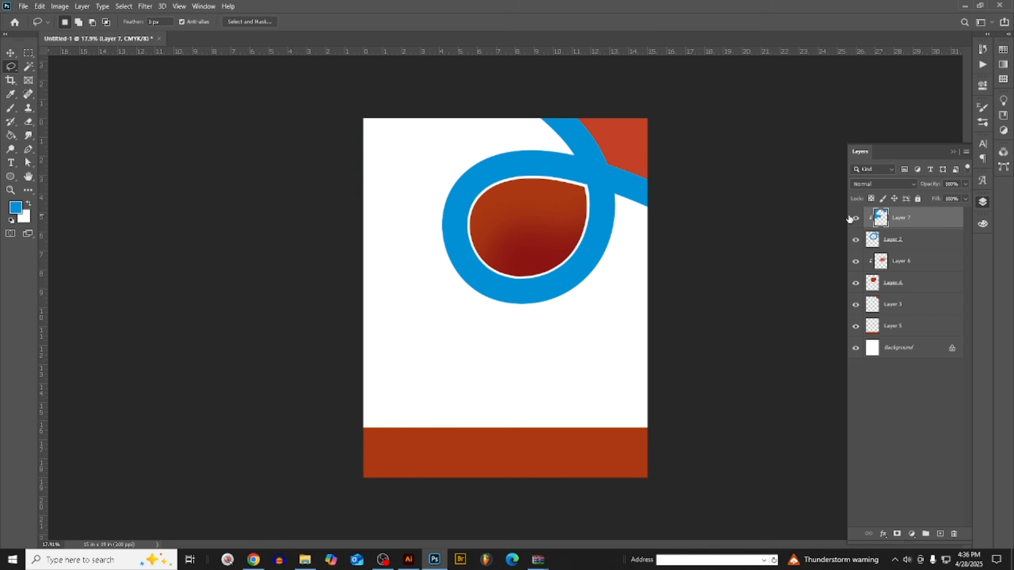
click(860, 185)
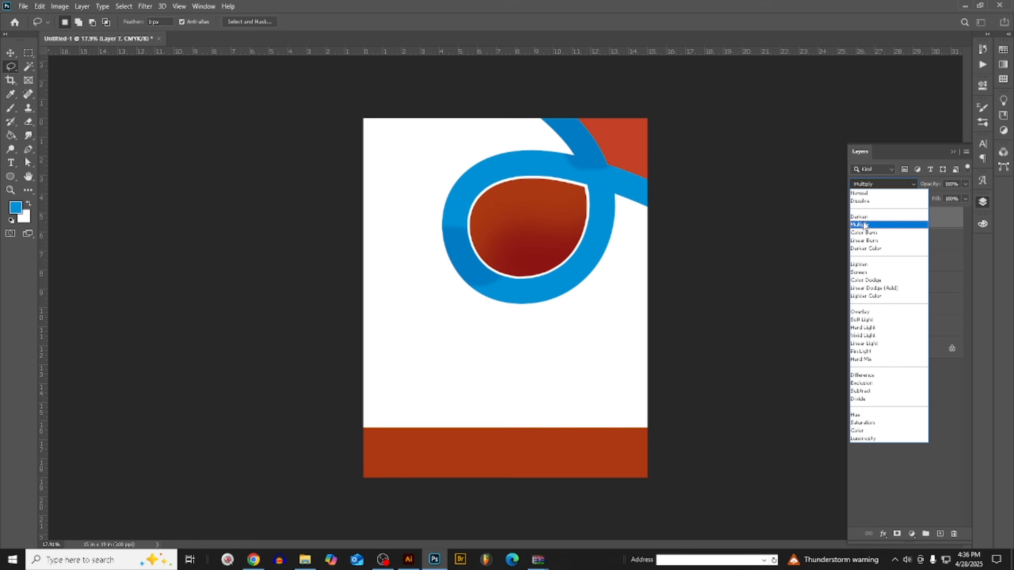
click(864, 225)
- Apply a Gaussian Blur with a 37.4 pixel radius to the clipped shading on Layer 7
click(145, 6)
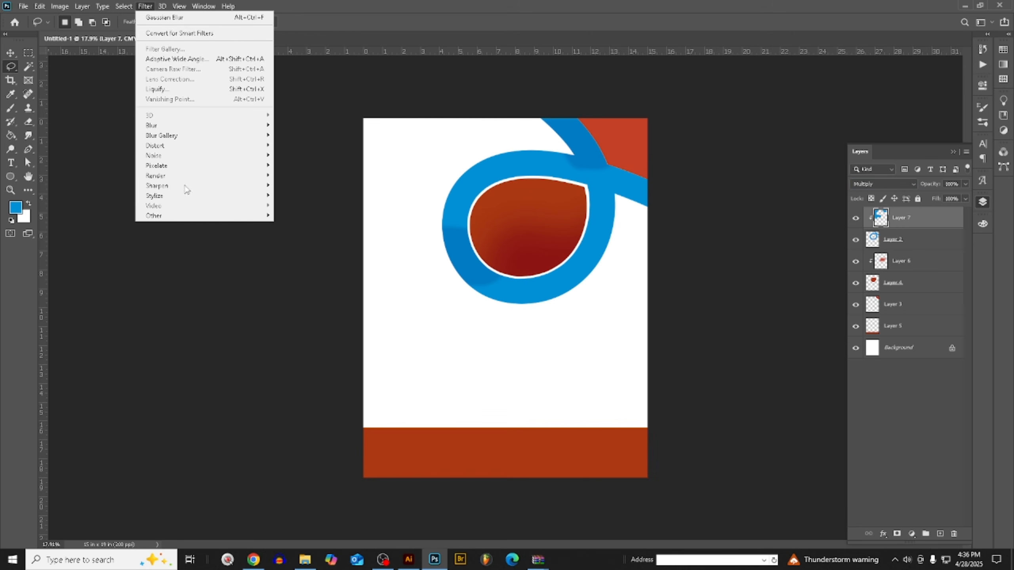
mouse_move(167, 127)
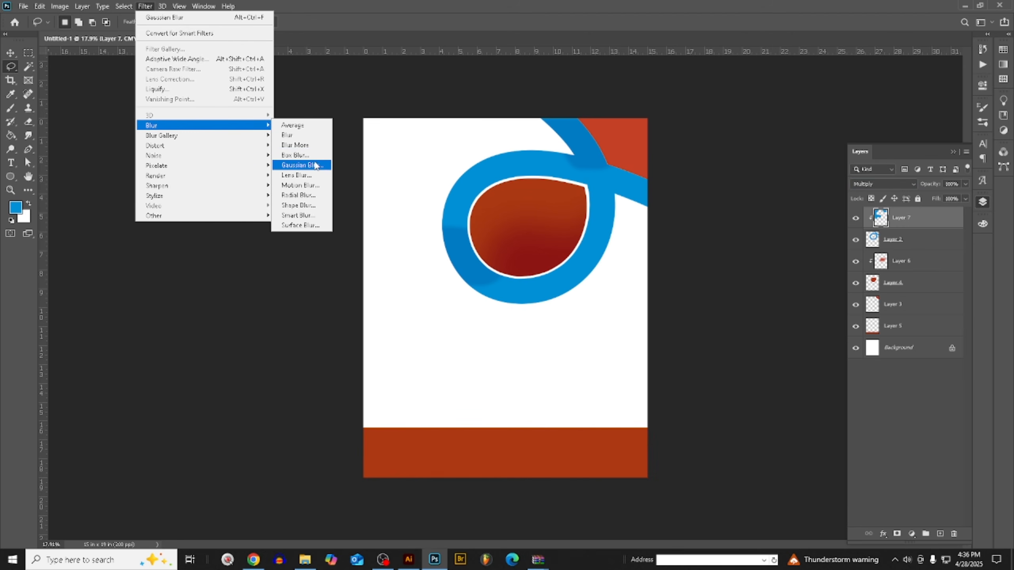
click(315, 166)
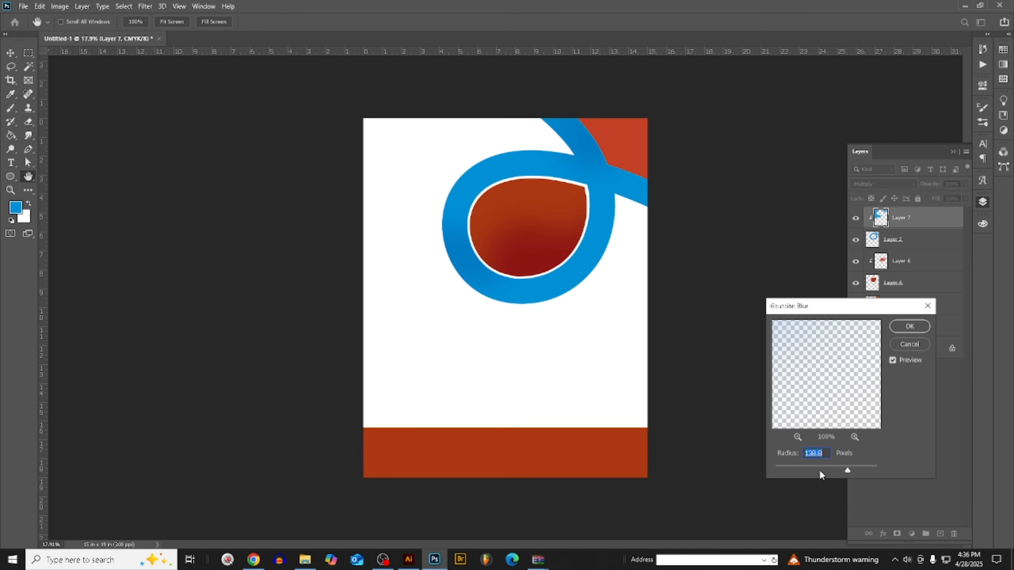
click(820, 471)
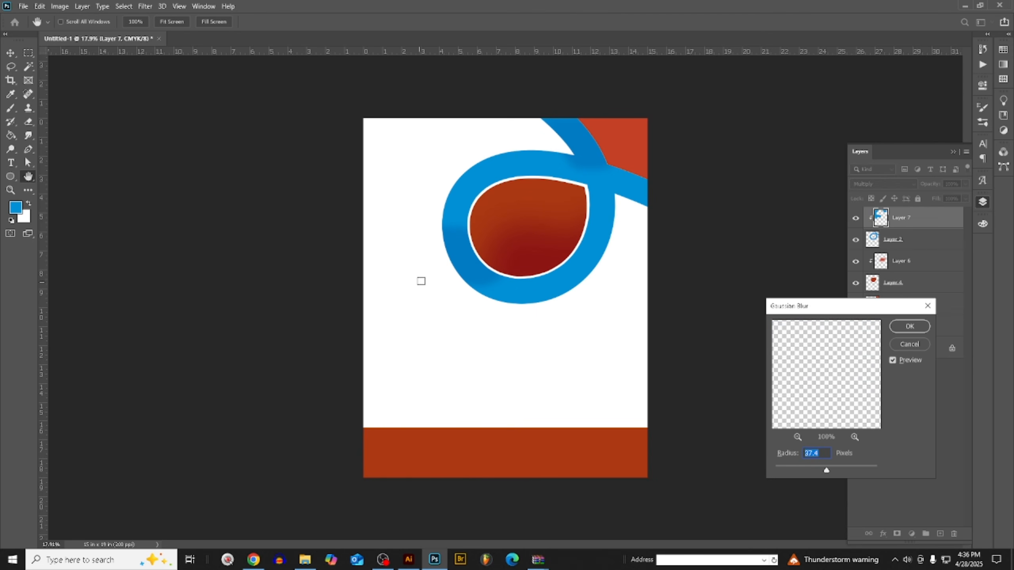
drag(474, 269, 516, 312)
click(907, 326)
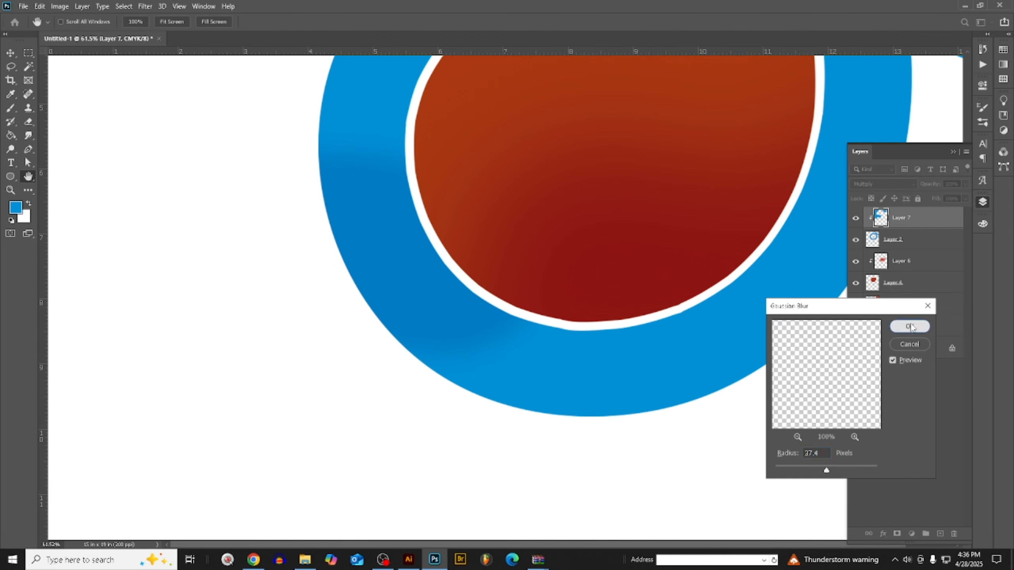
scroll(695, 260, down, 3)
scroll(773, 255, down, 3)
scroll(378, 303, down, 2)
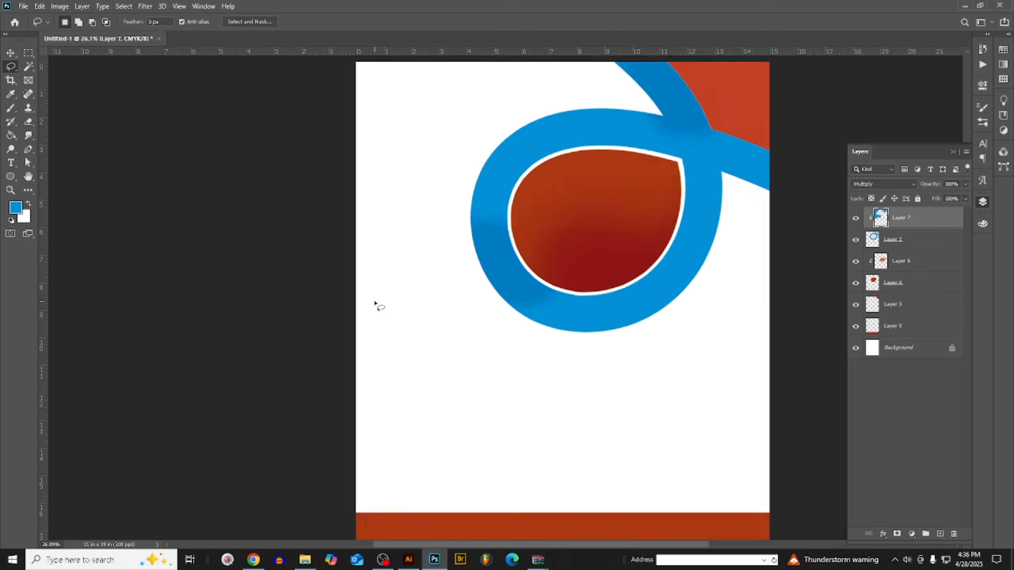
scroll(763, 265, down, 1)
scroll(402, 284, down, 2)
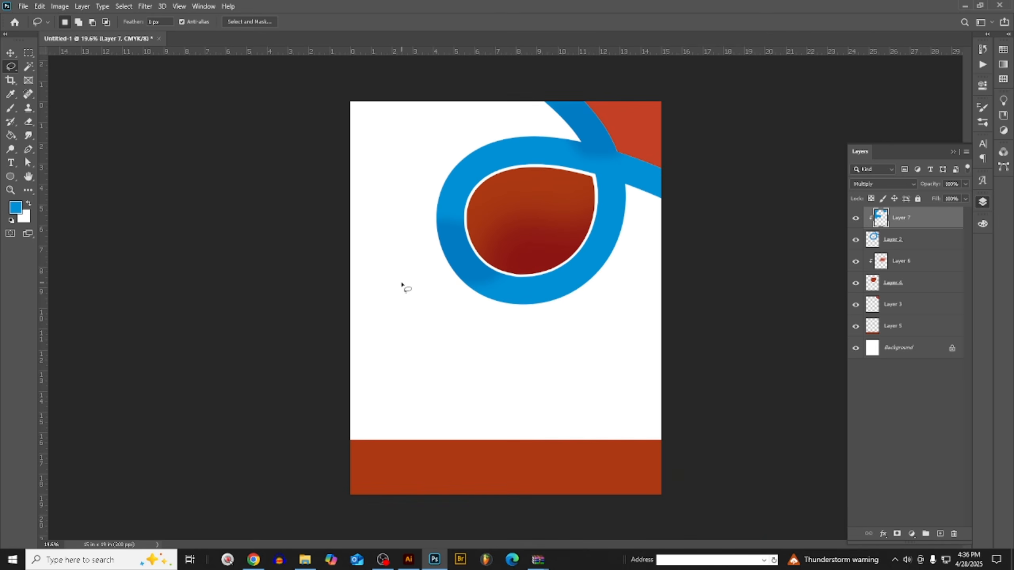
- Change the blending mode of the Layer 7 shading to Overlay
click(874, 182)
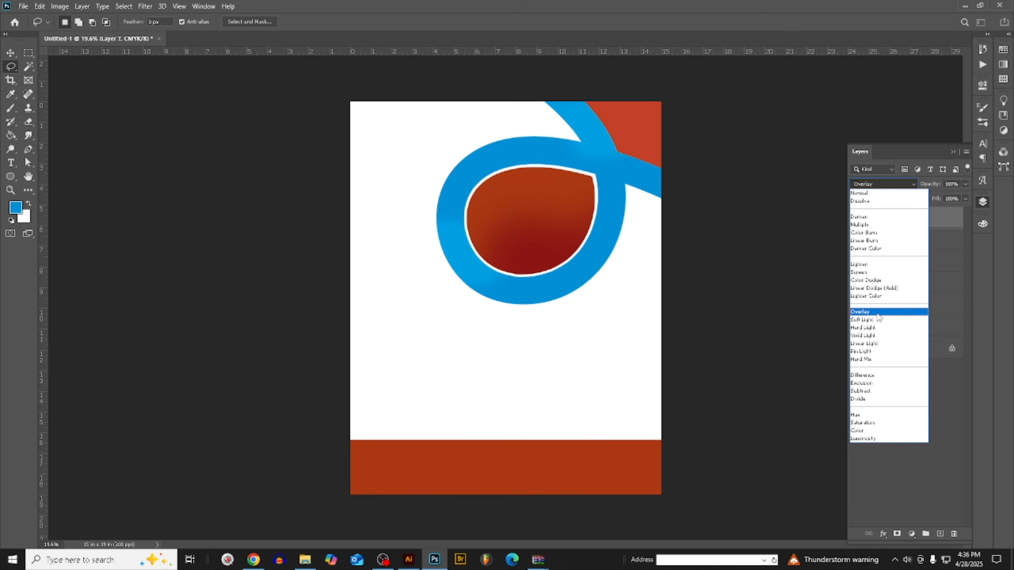
click(877, 315)
key(ctrl+t)
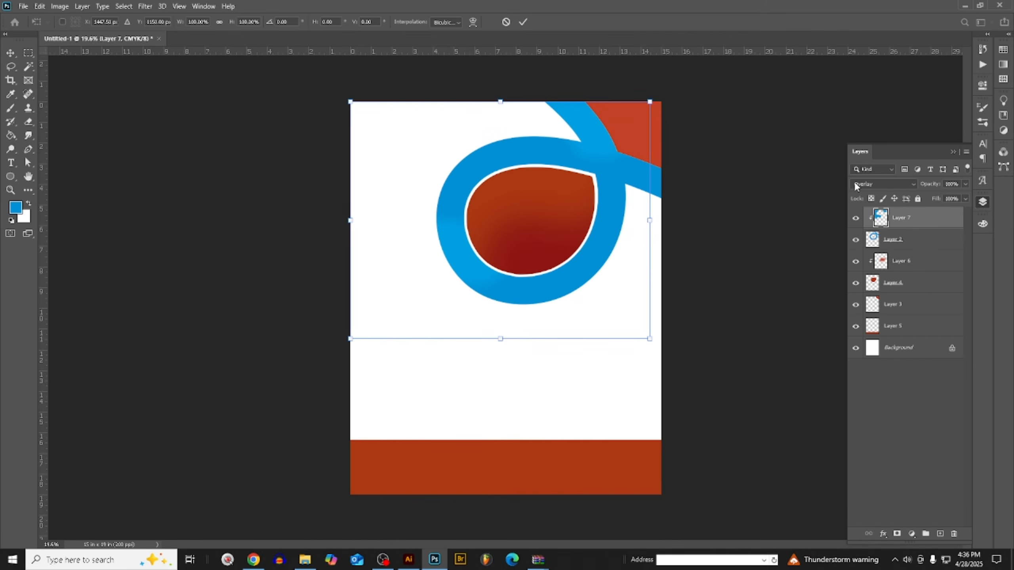
click(10, 52)
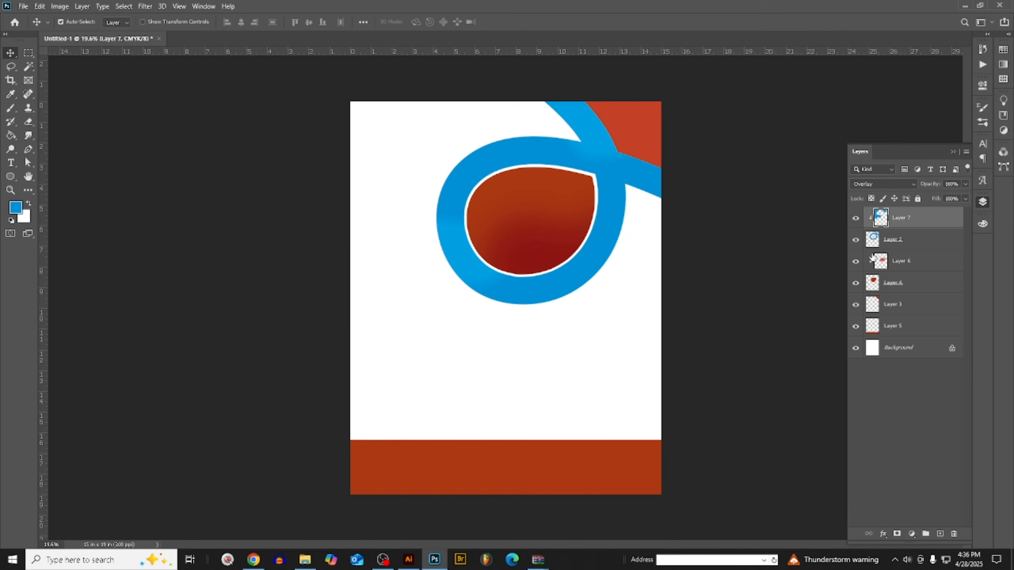
- Darken the loop on Layer 2 with a CMYK Curves adjustment, mapping input 27 to output 46
click(913, 241)
key(ctrl+m)
click(732, 411)
drag(733, 411, 711, 412)
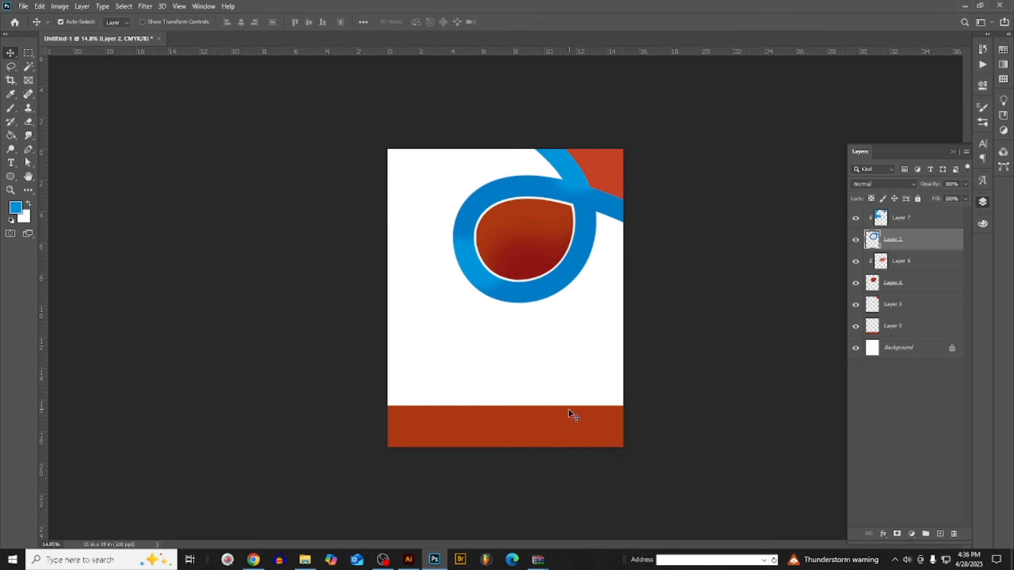
- Fill the bottom band on Layer 5 with the foreground blue and darken it with Curves, mapping input 21 to about output 60
click(559, 435)
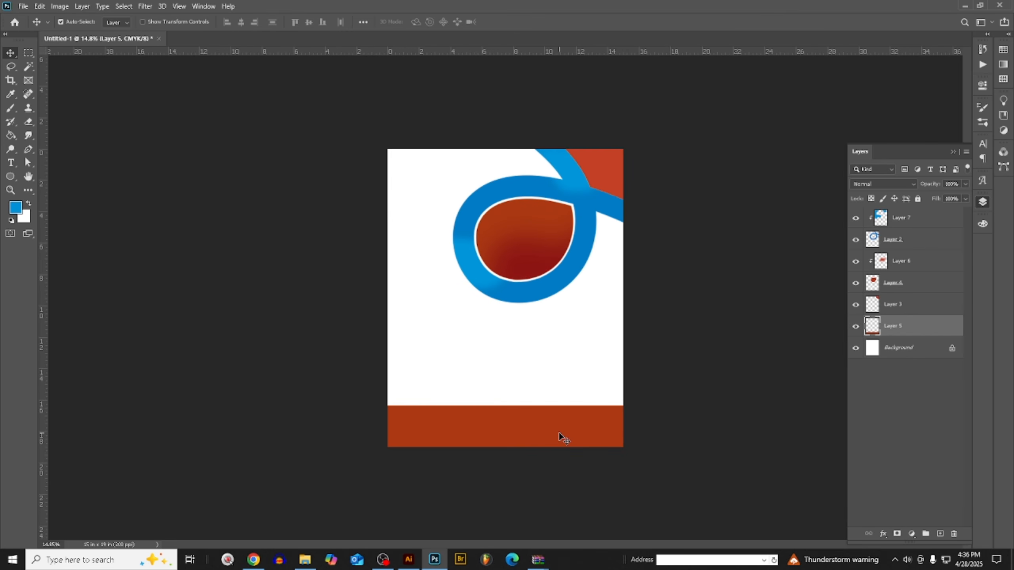
key(shift+alt+BackSpace)
key(ctrl+m)
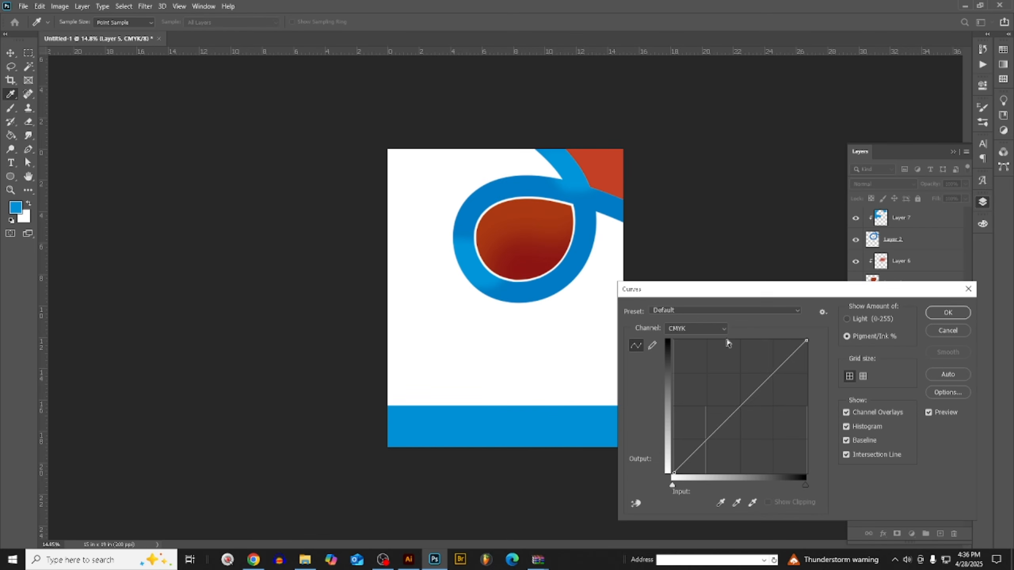
drag(713, 433, 701, 389)
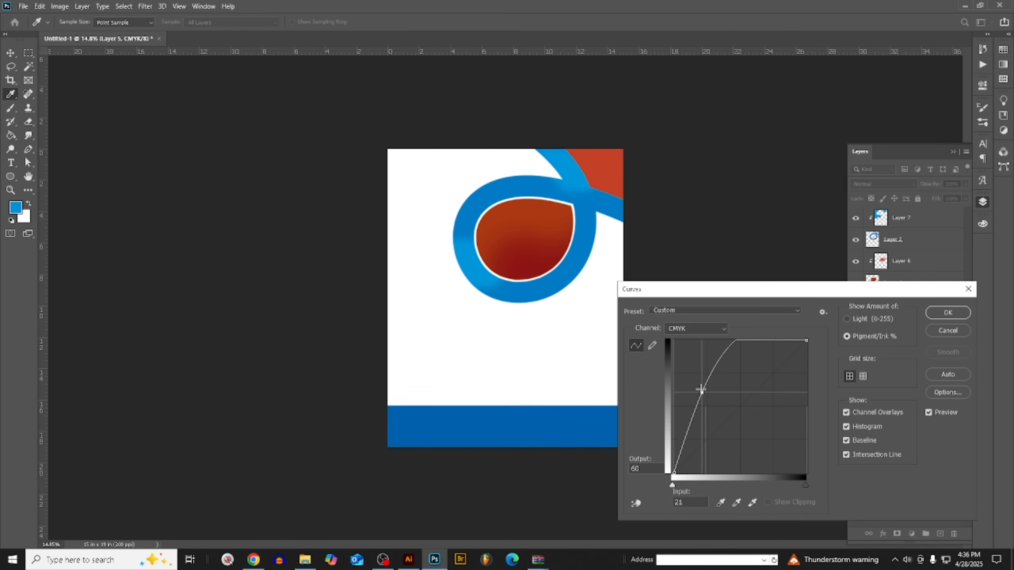
click(930, 314)
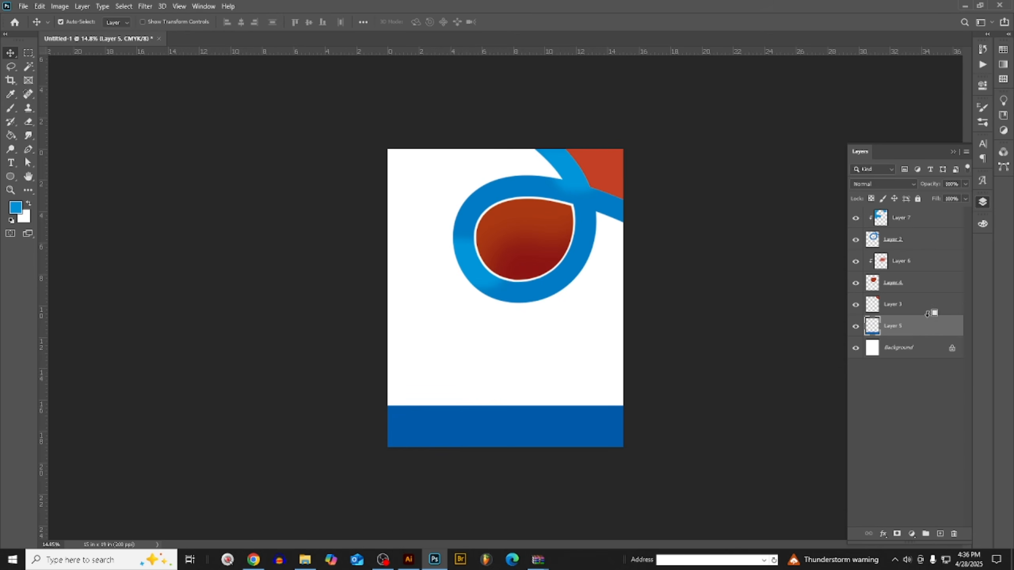
scroll(927, 318, up, 5)
scroll(740, 325, down, 4)
scroll(736, 320, up, 3)
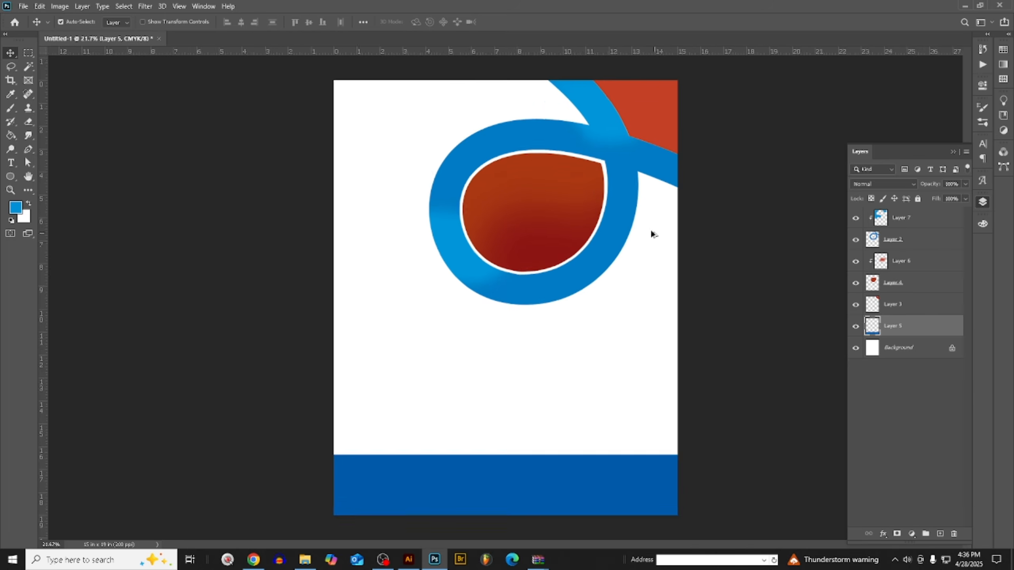
scroll(550, 301, up, 4)
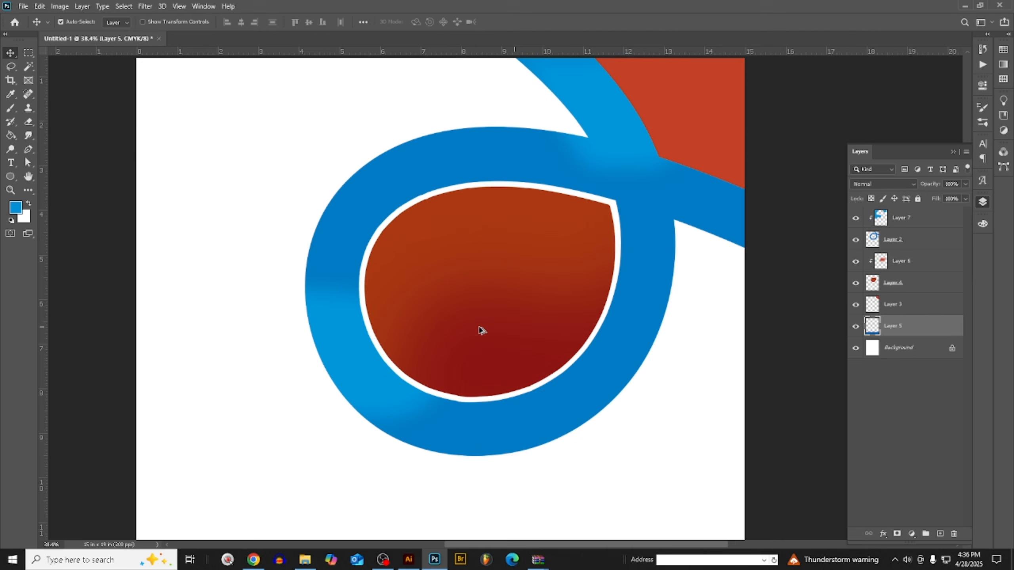
scroll(425, 290, down, 3)
scroll(416, 321, up, 2)
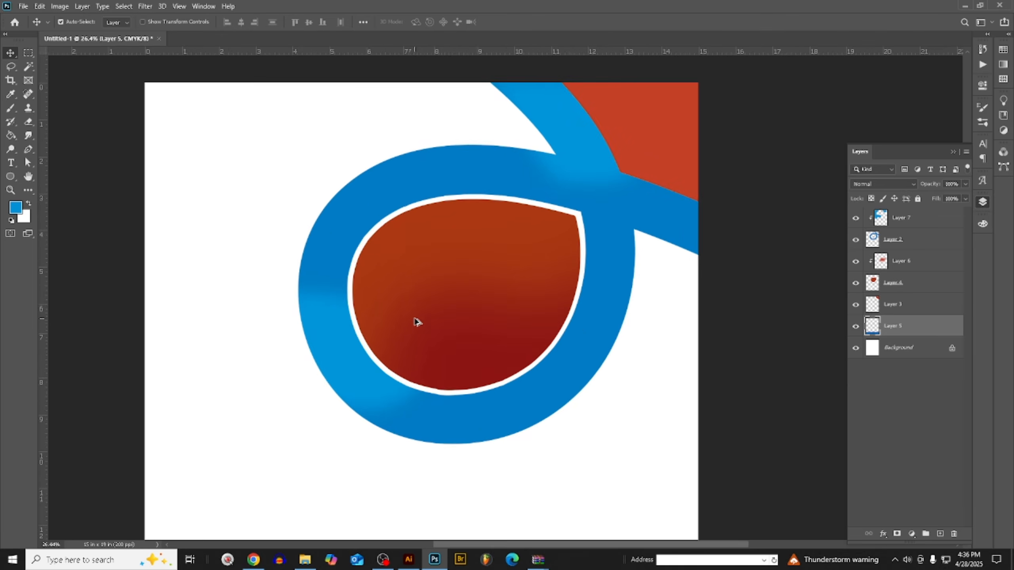
scroll(416, 322, down, 3)
- Switch to Illustrator and delete the white teardrop outline beside the poster artboard
click(410, 560)
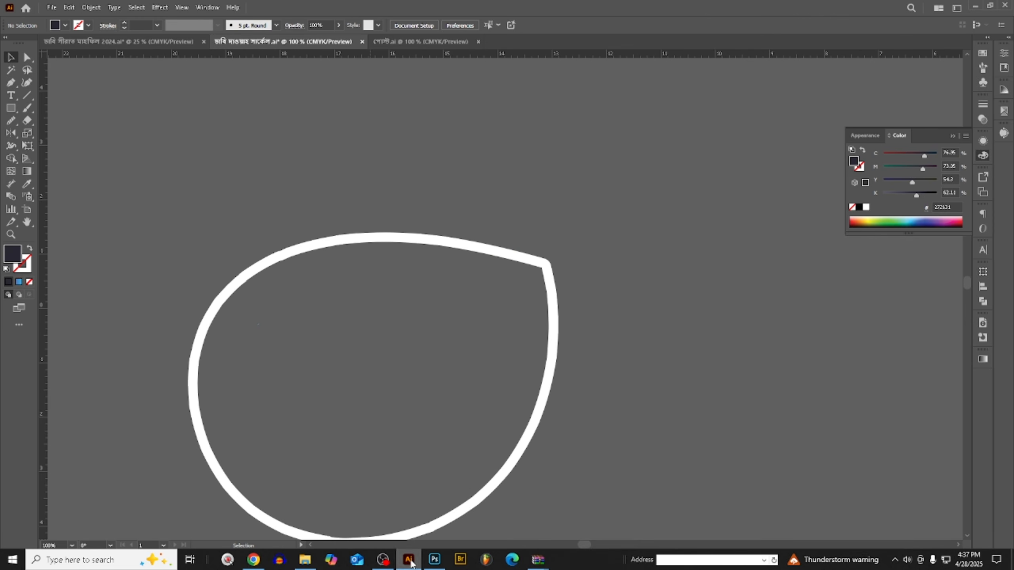
scroll(443, 245, down, 1)
click(497, 315)
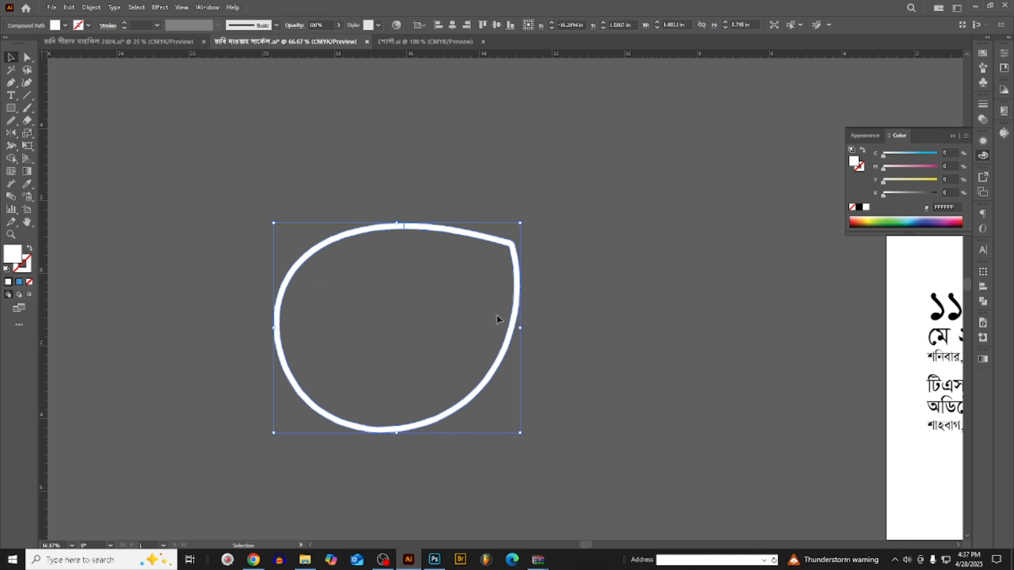
key(Delete)
- Try moving the loop graphic off the poster artboard, and undo the move
scroll(392, 294, down, 4)
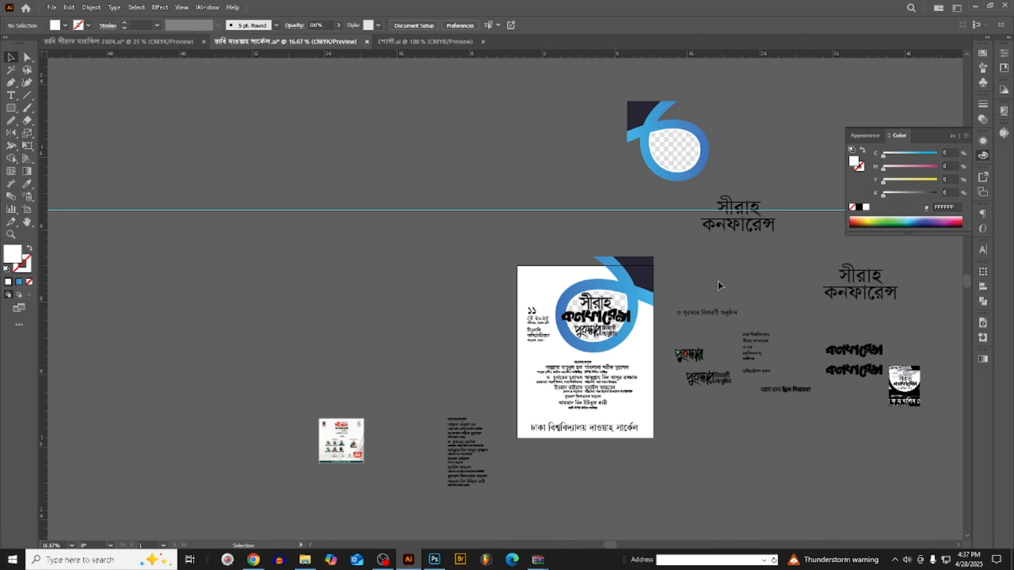
scroll(700, 267, up, 2)
drag(579, 298, 205, 169)
scroll(580, 305, down, 2)
scroll(574, 367, up, 2)
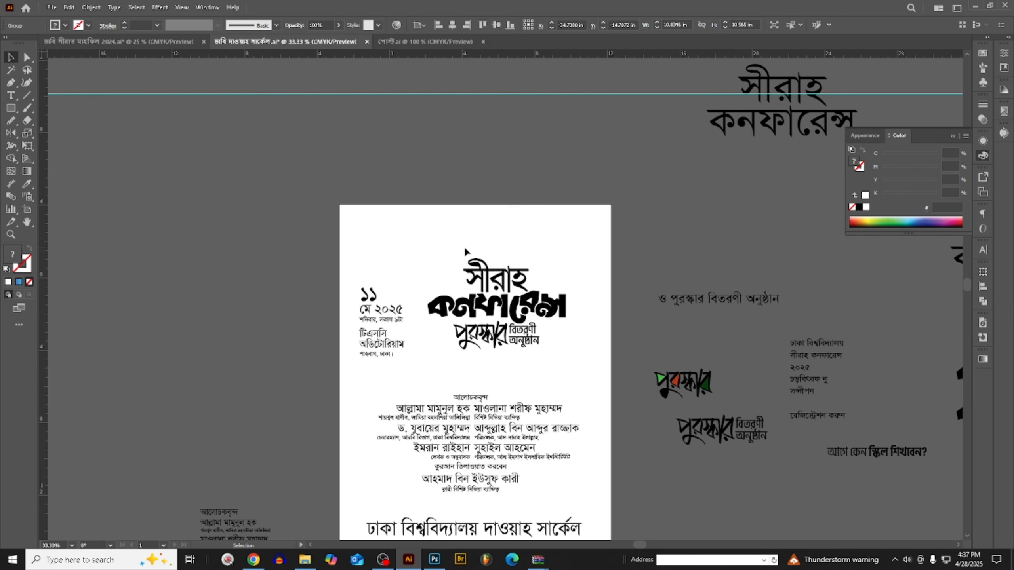
key(ctrl+z)
click(453, 201)
- Place a copy of the সীরাহ কনফারেন্স title group on the empty canvas left of the poster artboard
scroll(502, 293, up, 2)
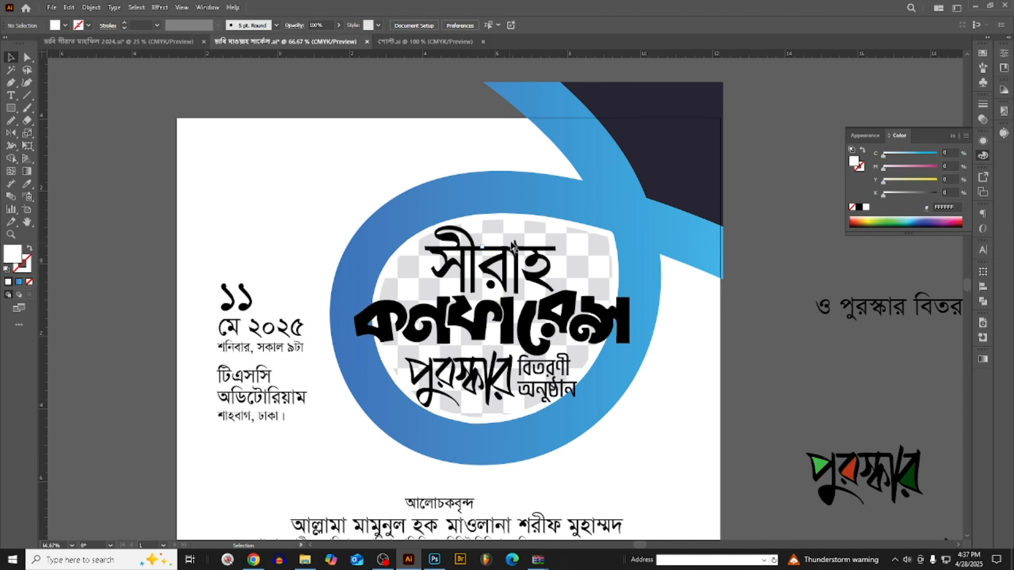
click(510, 251)
scroll(658, 335, down, 3)
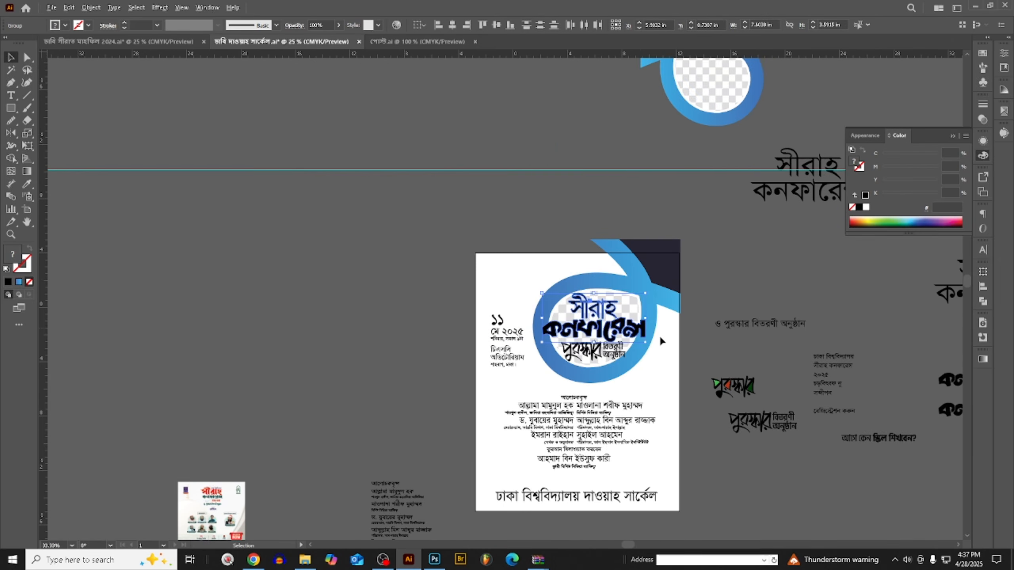
drag(635, 337, 307, 336)
scroll(193, 334, up, 2)
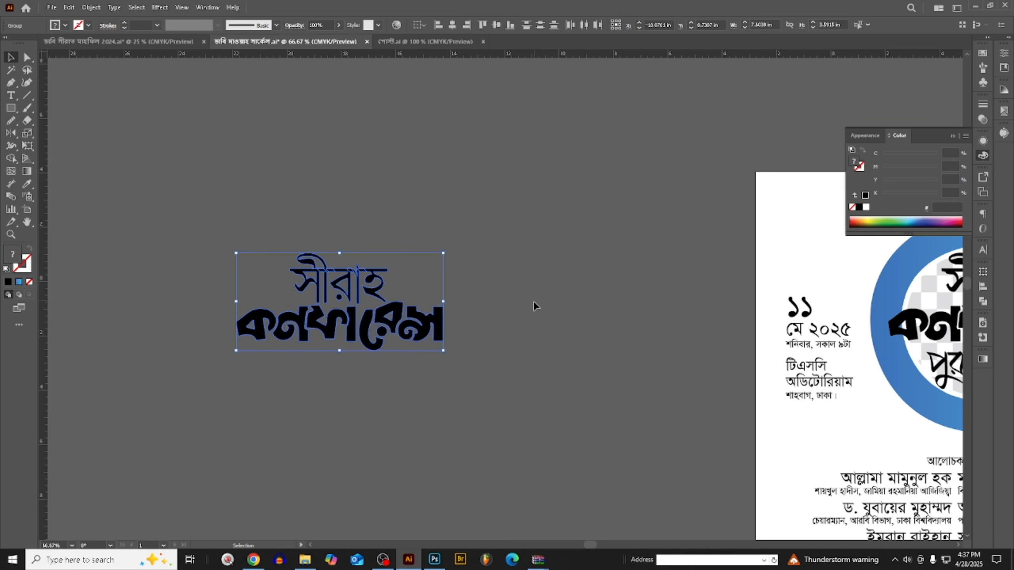
- Ungroup the সীরাহ কনফারেন্স title copy beside the poster artboard
key(ctrl+shift+g)
click(553, 280)
scroll(439, 283, down, 1)
scroll(312, 285, up, 3)
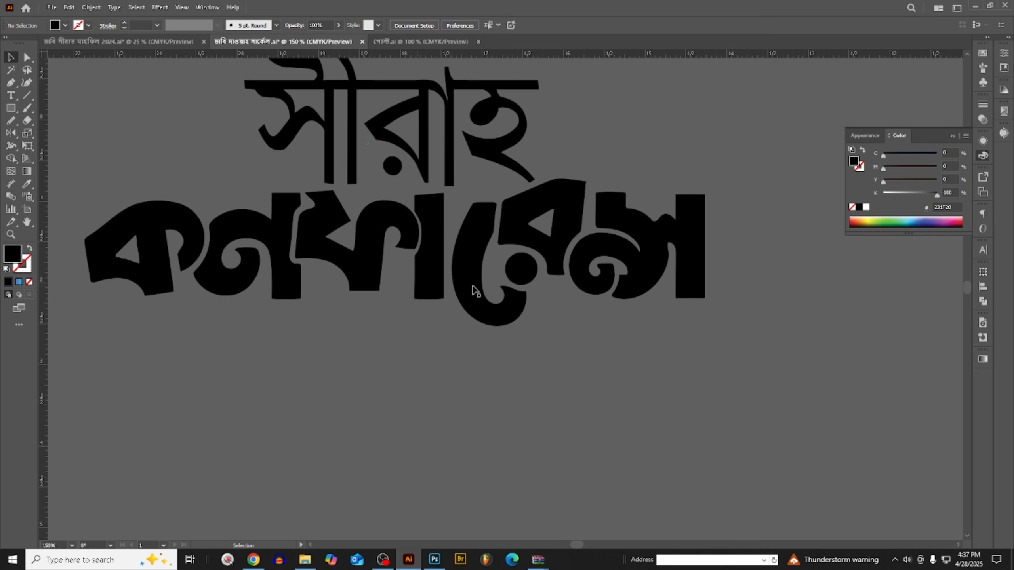
- Duplicate the ungrouped title lettering in place and fill the front copy with white
scroll(540, 284, down, 2)
drag(511, 345, 471, 216)
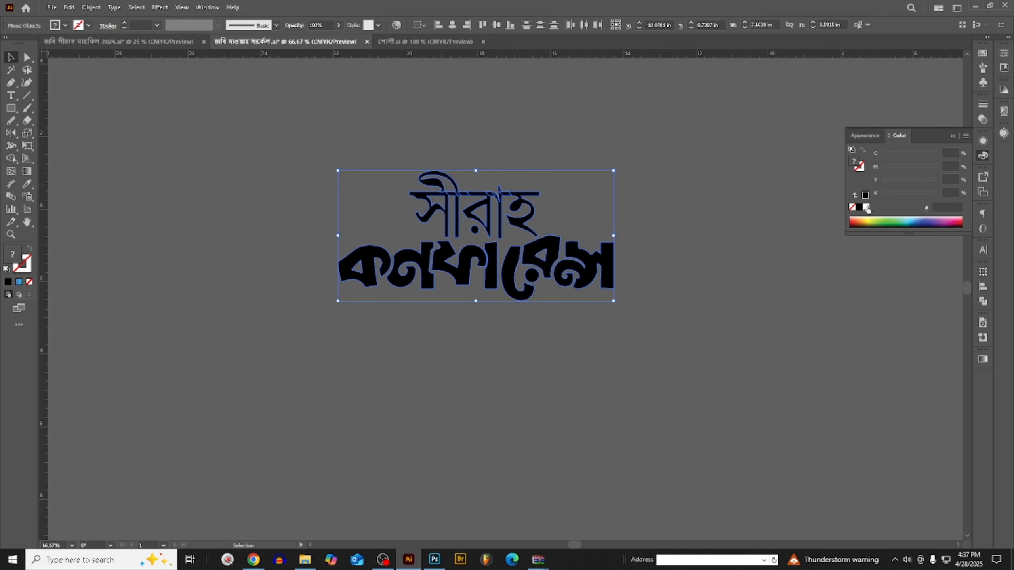
click(764, 283)
key(a)
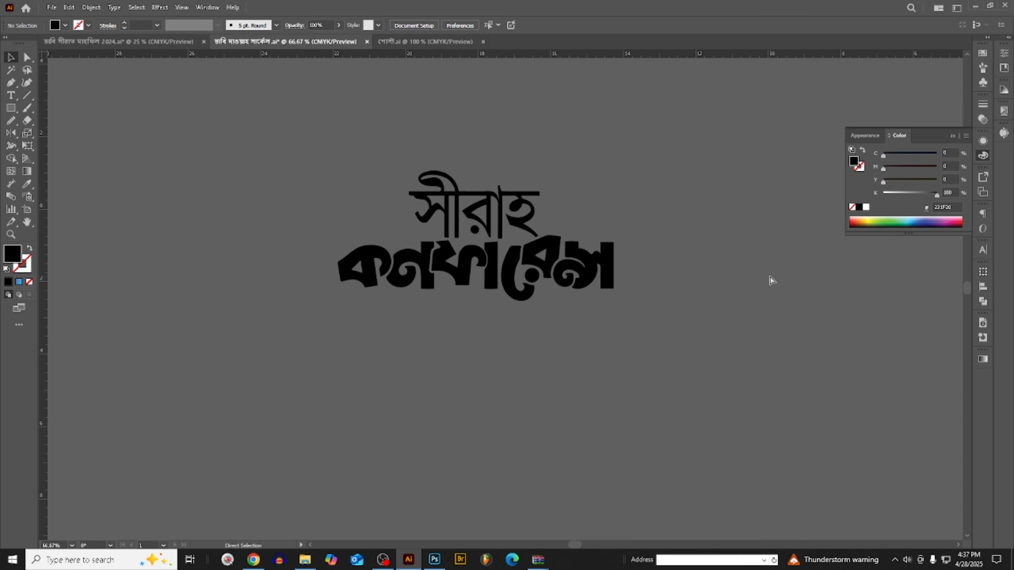
key(ctrl+a)
key(v)
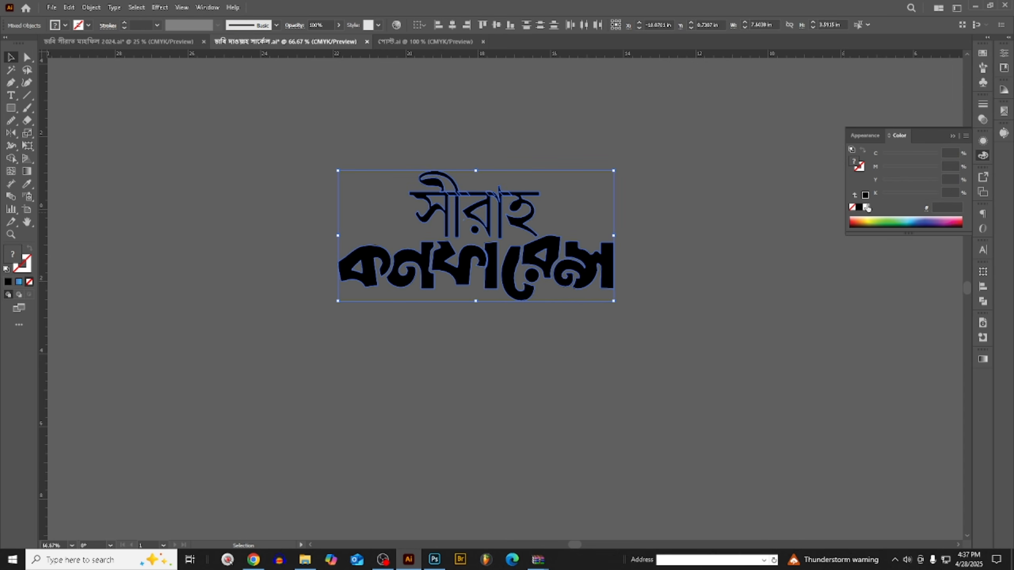
click(866, 207)
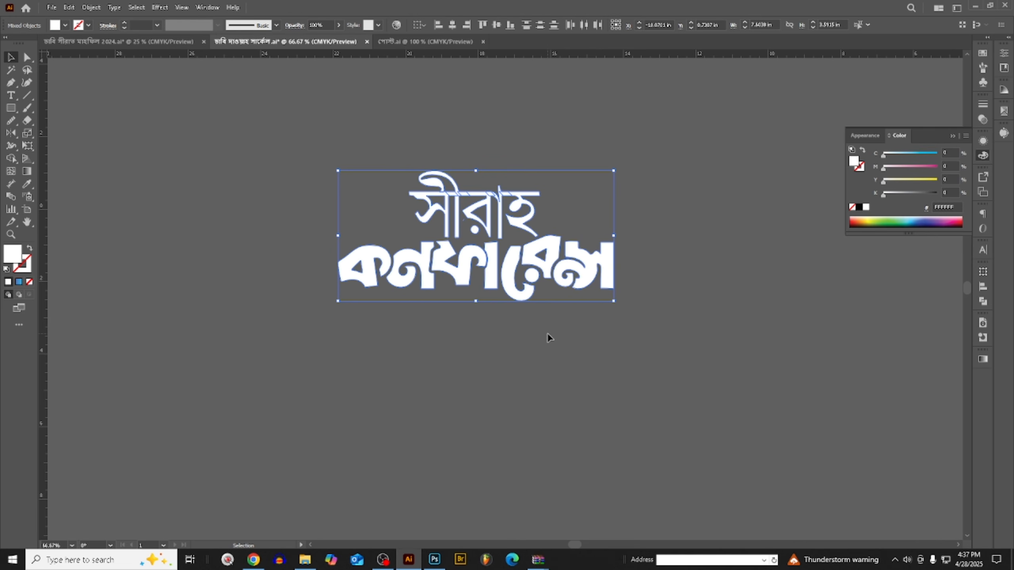
- Offset the white lettering diagonally down and to the right of the black lettering, and send it to the back
key(Down)
key(Down)
key(Down)
key(Down)
key(Down)
key(Down)
key(Down)
key(Down)
key(Down)
key(Down)
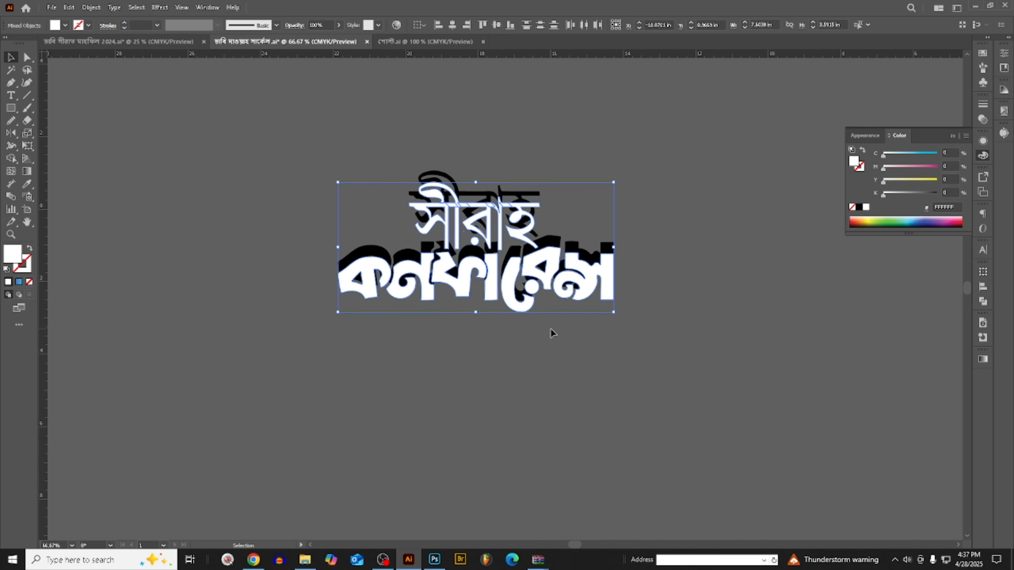
key(Down)
key(Down)
key(Right)
key(Right)
key(Right)
key(Right)
key(Right)
key(Right)
key(Right)
key(Right)
key(Right)
key(Right)
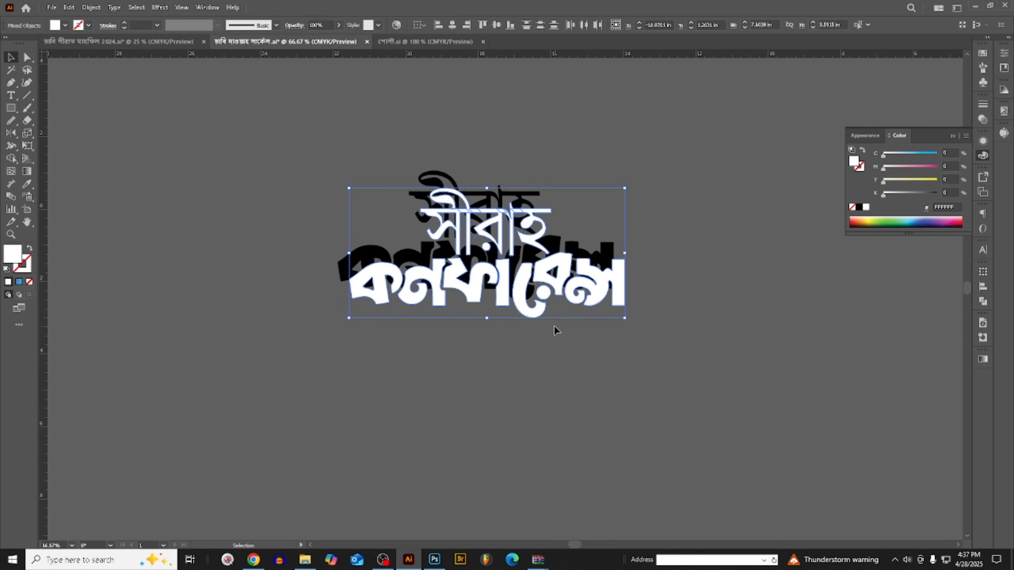
key(Down)
key(Down)
key(Down)
key(Down)
key(Right)
key(Right)
key(Right)
key(Right)
key(Right)
key(Right)
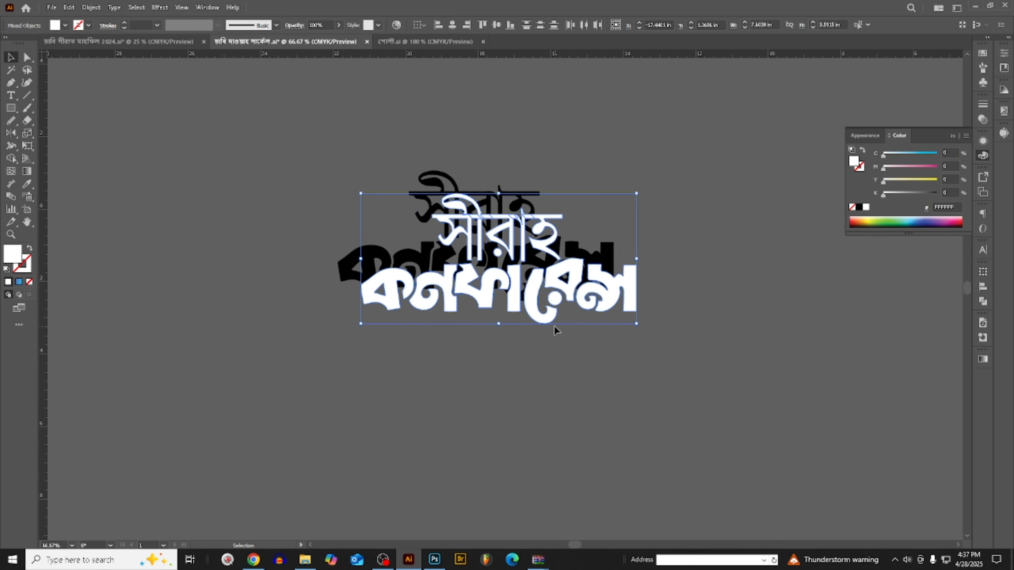
key(ctrl+shift+bracketleft)
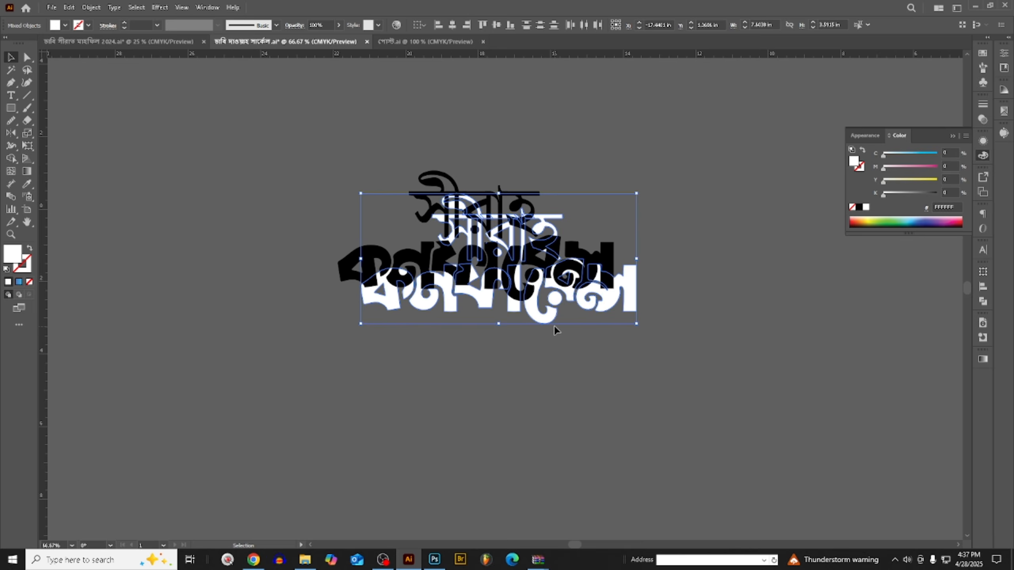
- Blend the black and white lettering into a long shadow, with the blend spacing set to Specified Steps
click(498, 166)
key(ctrl+a)
click(91, 7)
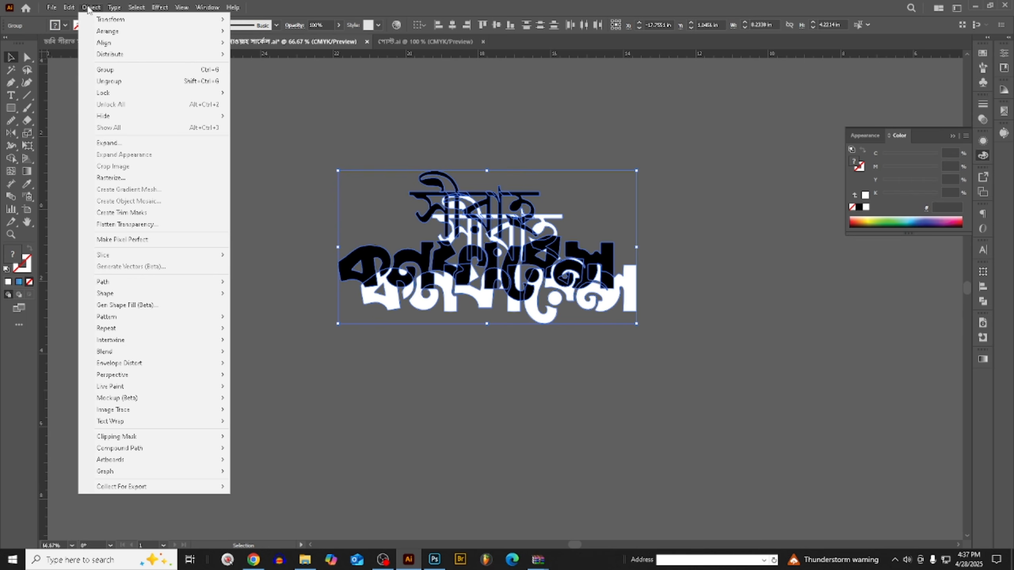
mouse_move(194, 352)
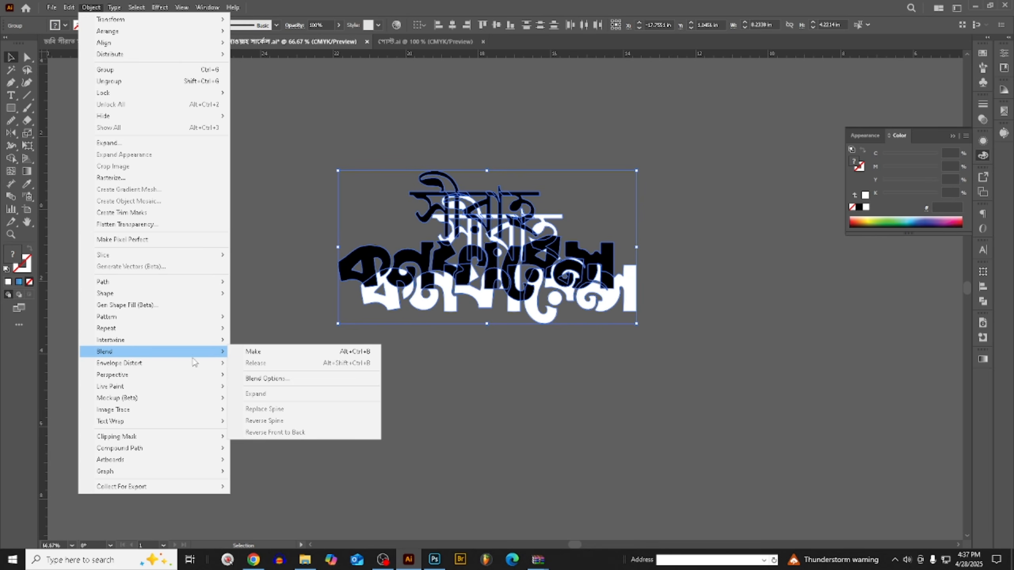
click(304, 355)
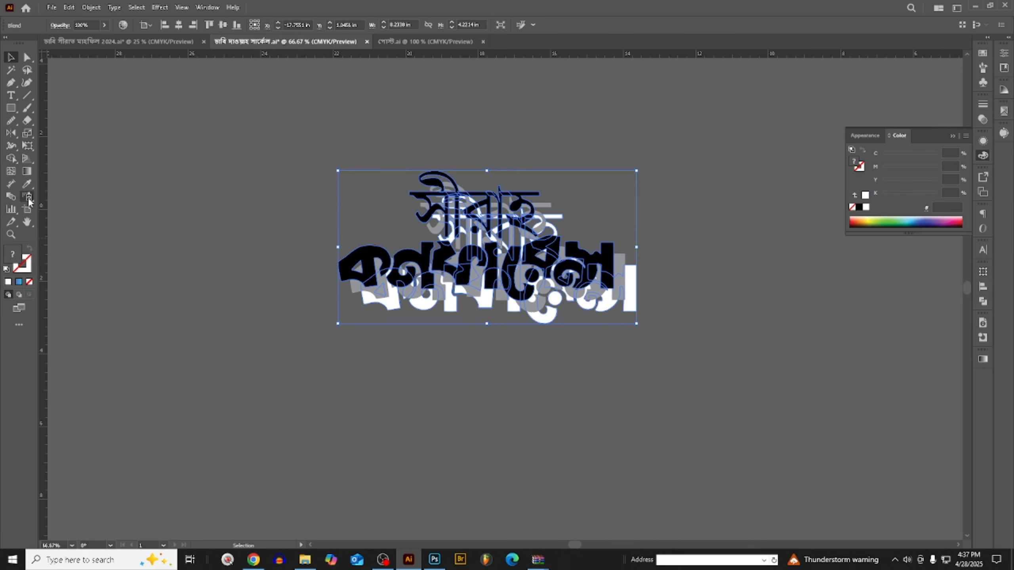
double_click(12, 197)
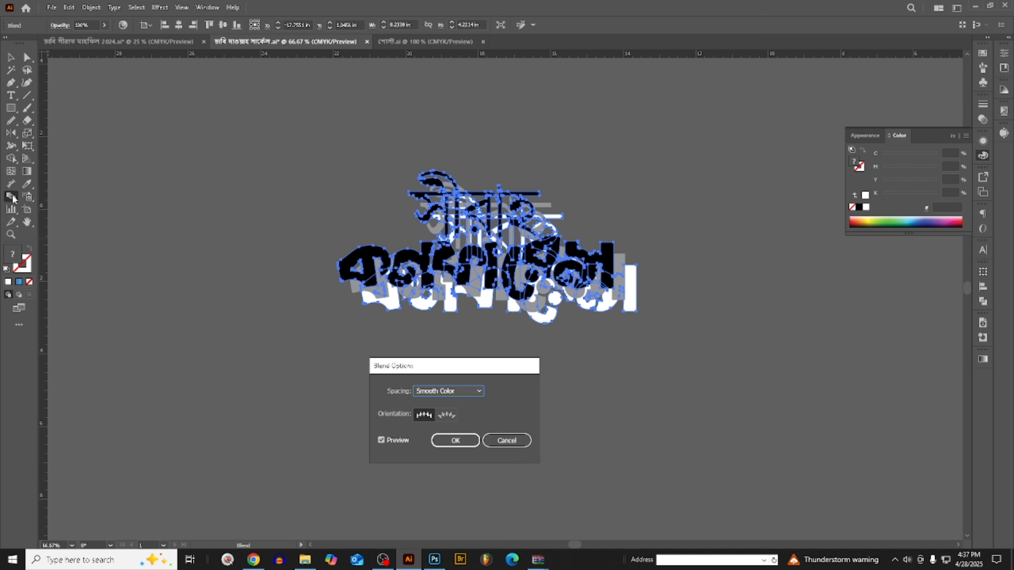
click(461, 392)
click(443, 412)
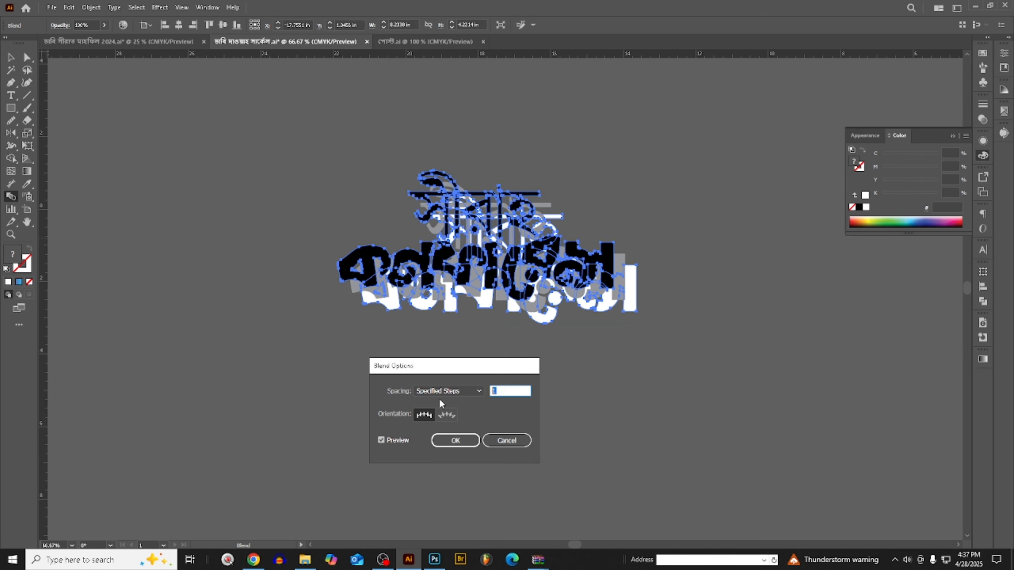
key(Return)
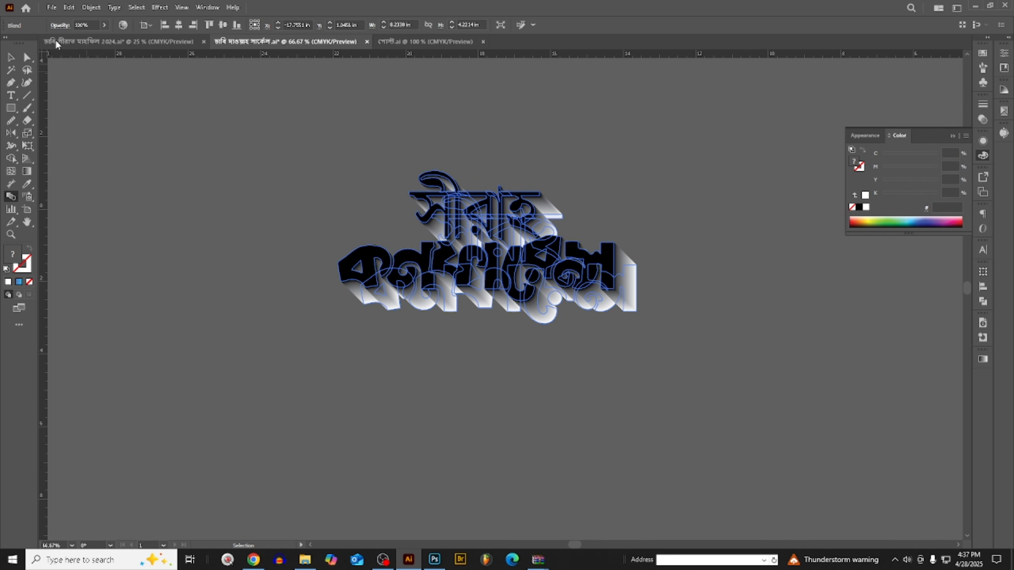
- Place a white copy of the title lettering on top of the blend and cut it to the clipboard
click(10, 60)
click(226, 154)
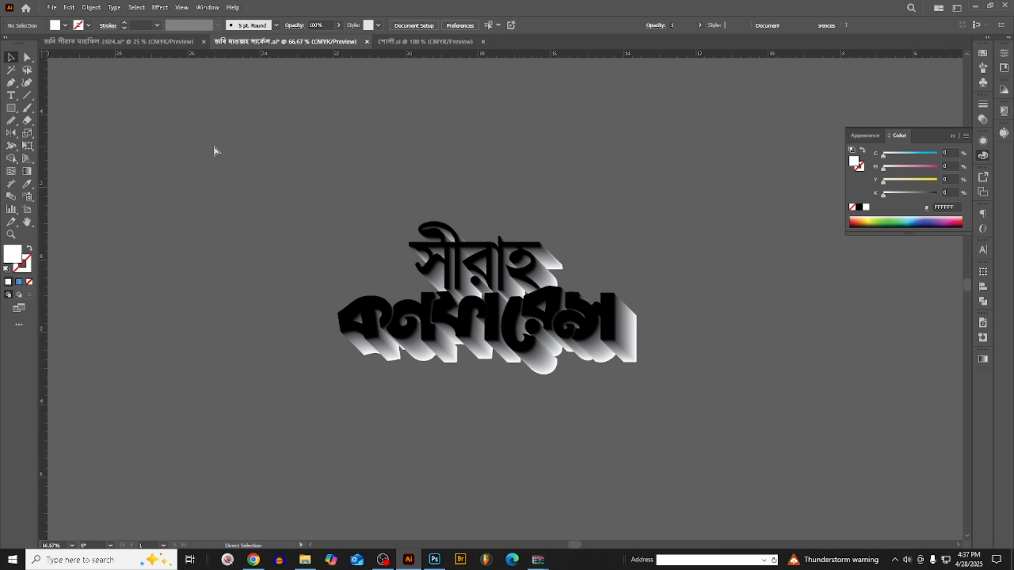
click(523, 281)
scroll(523, 282, down, 2)
click(513, 141)
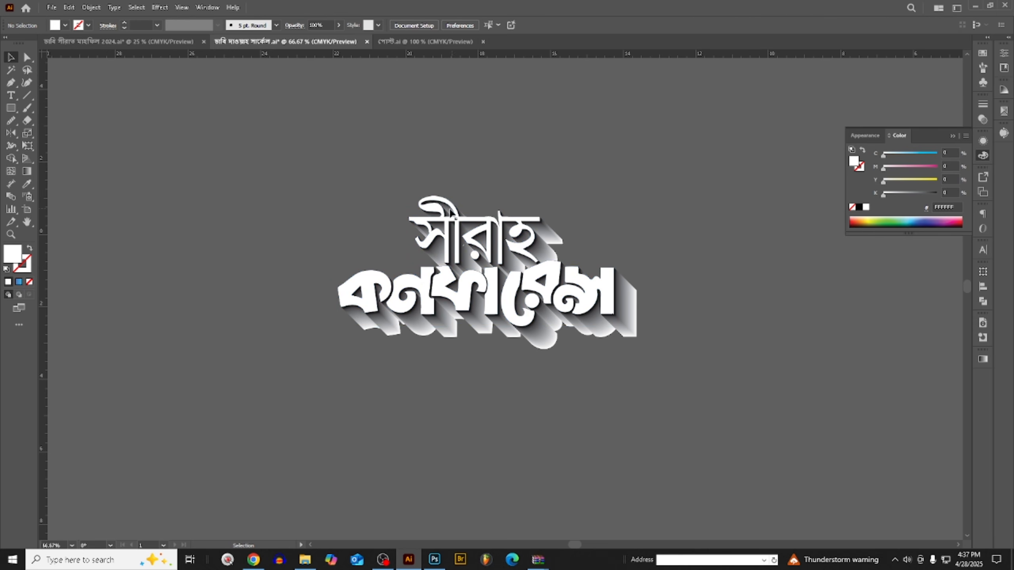
drag(445, 239, 428, 176)
key(ctrl+x)
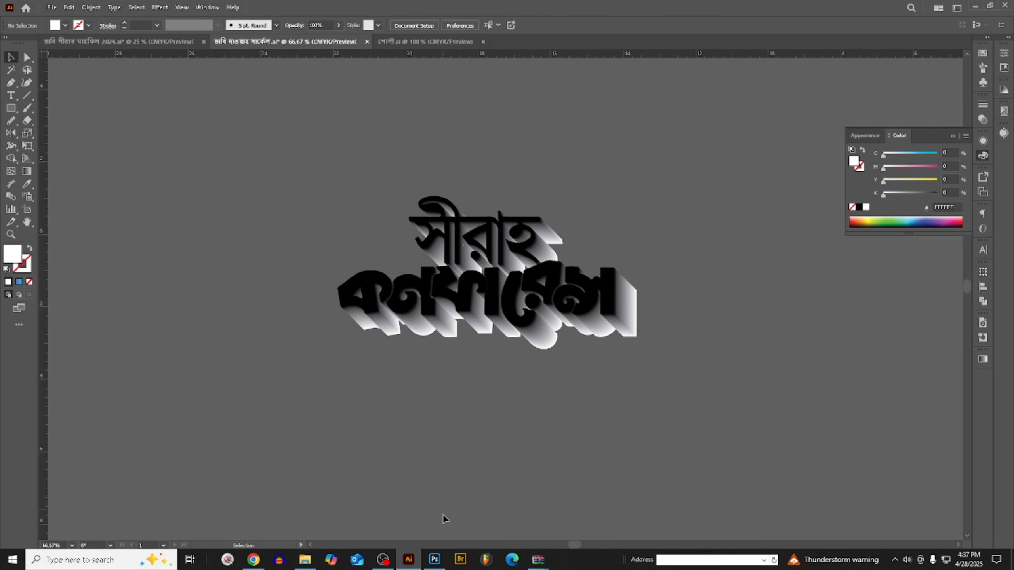
- Switch to Photoshop and paste the white title lettering as pixels above Layer 7
click(435, 553)
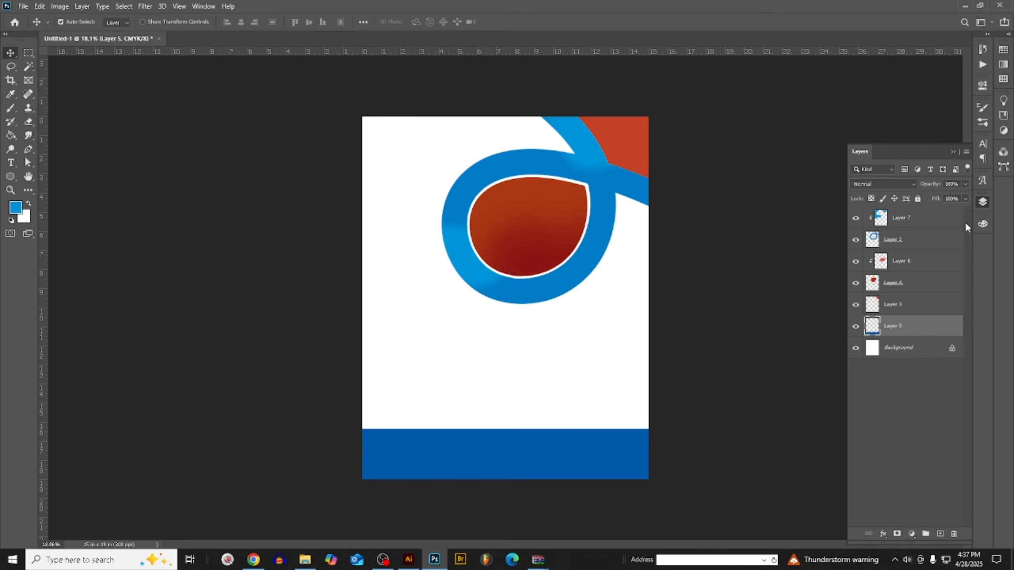
click(928, 222)
key(ctrl+v)
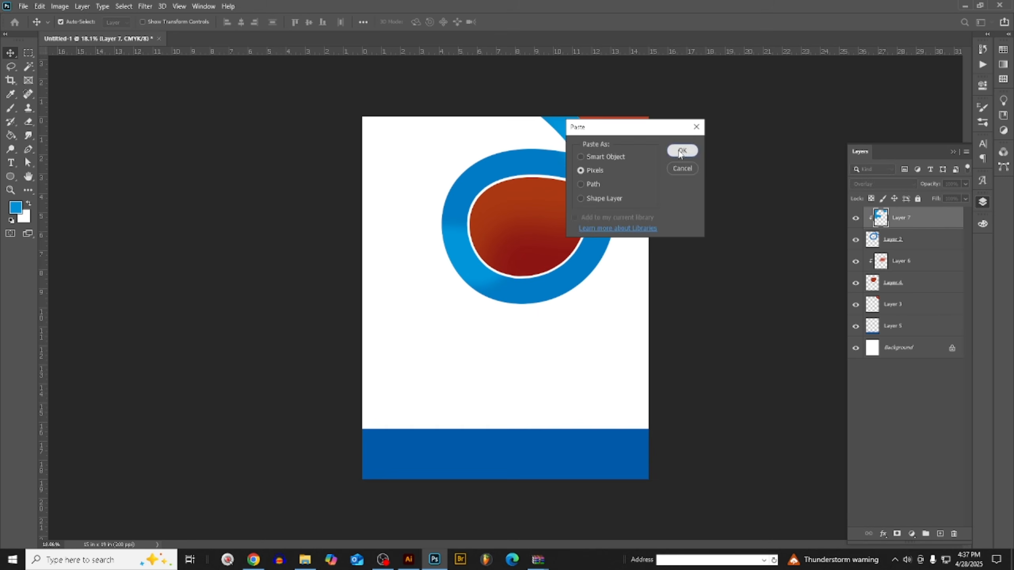
click(681, 151)
- Position the pasted white title over the red teardrop inside the blue loop and commit the placement
drag(519, 294, 541, 208)
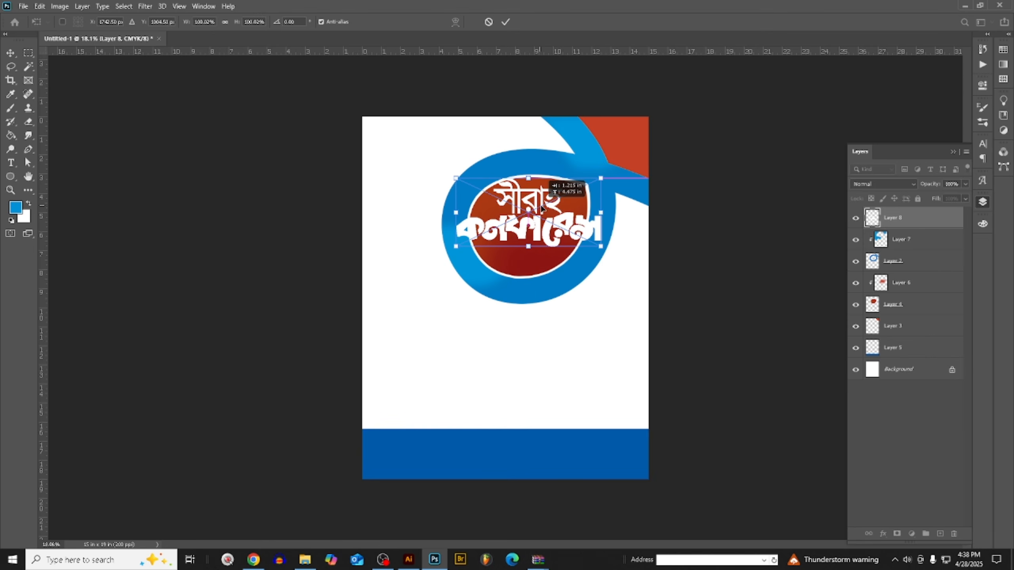
key(Right)
key(Right)
key(Right)
key(Right)
key(Right)
key(Right)
key(Right)
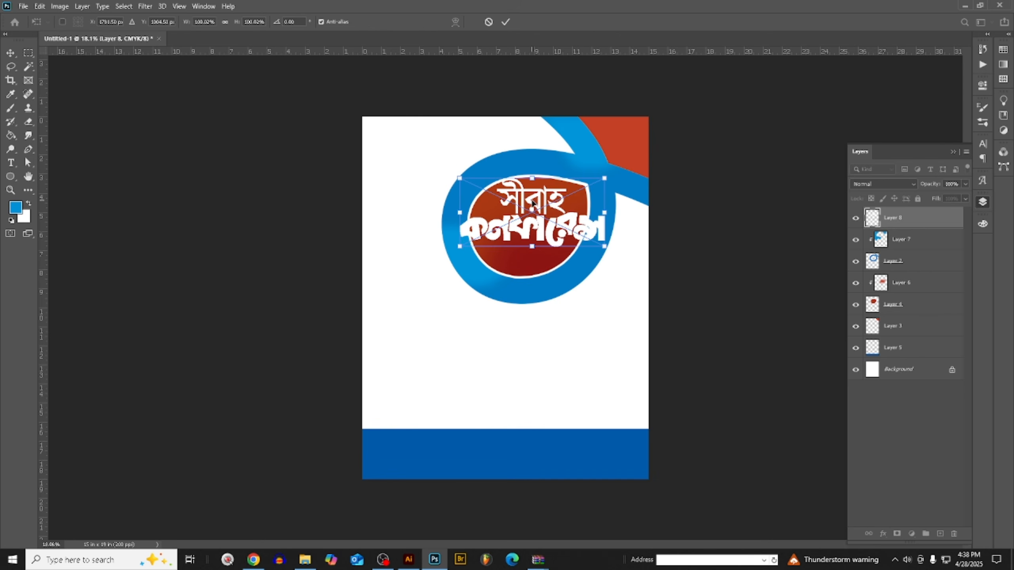
mouse_move(533, 207)
mouse_down()
mouse_move(532, 185)
mouse_move(530, 211)
mouse_move(542, 202)
mouse_up()
key(Return)
scroll(532, 220, up, 9)
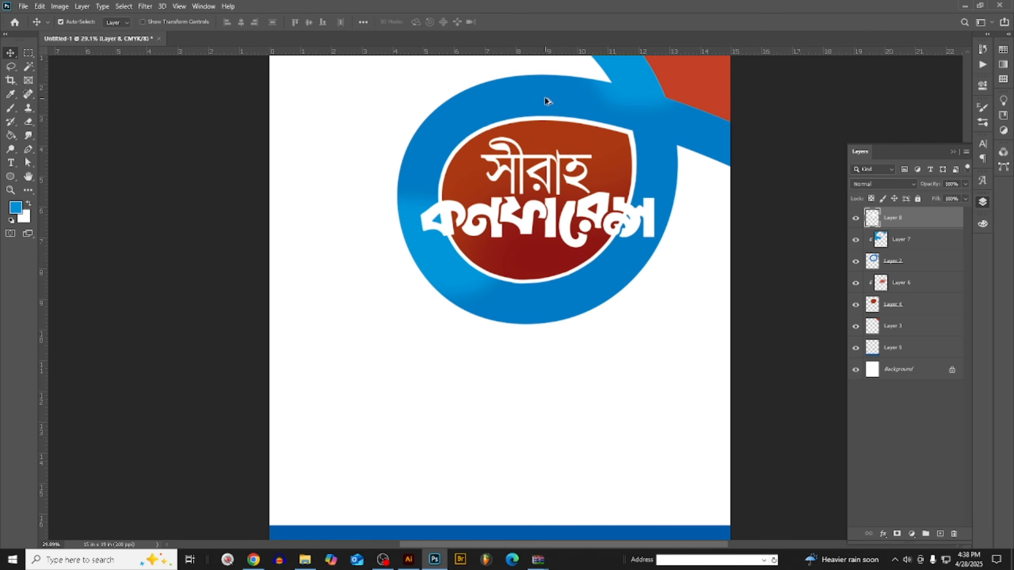
scroll(441, 320, down, 4)
- Cut the blended lettering in Illustrator and paste it as pixels into the Photoshop poster, between Layer 7 and the white title
click(404, 564)
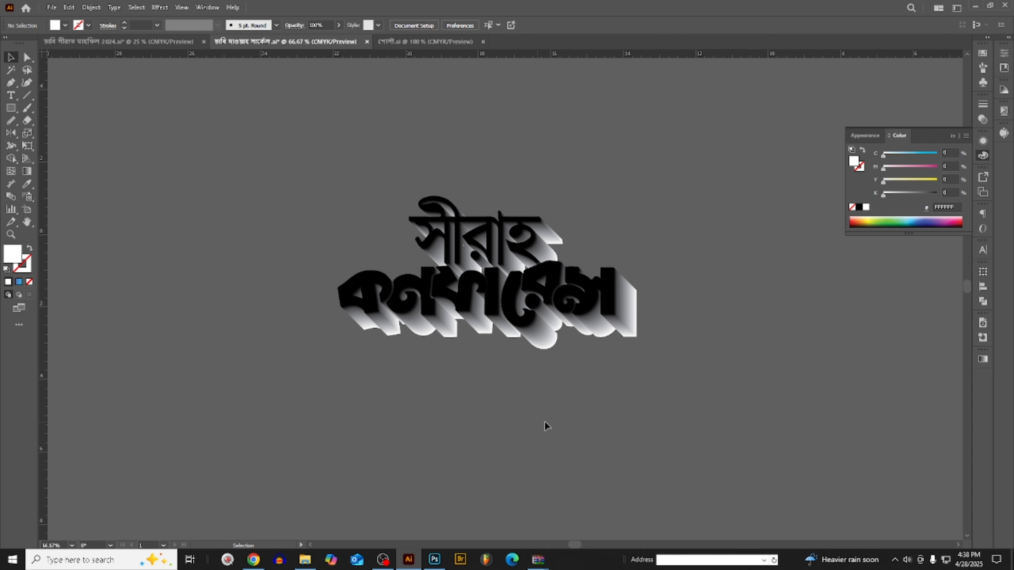
click(540, 319)
key(ctrl+x)
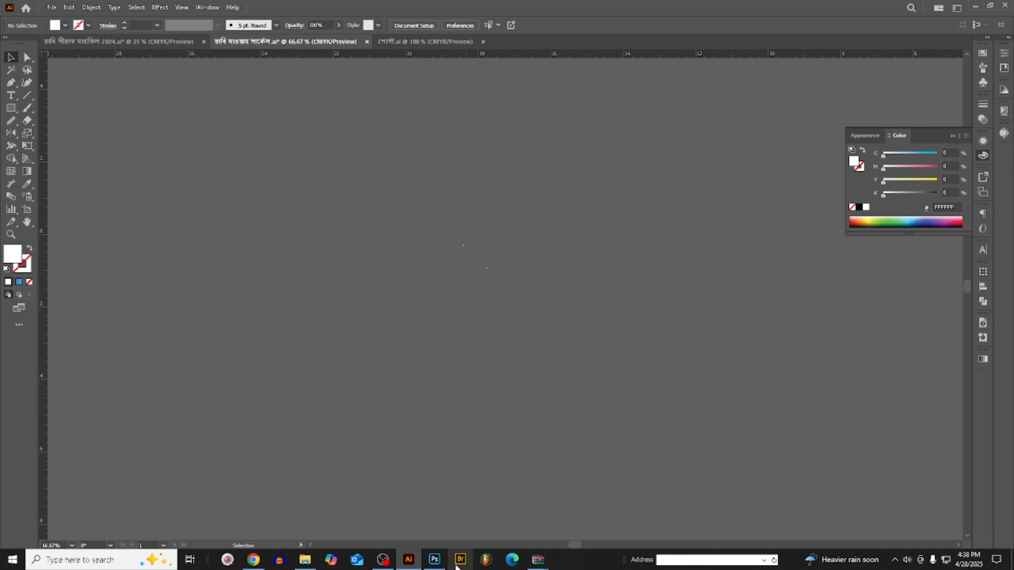
click(435, 561)
scroll(953, 260, up, 1)
click(912, 240)
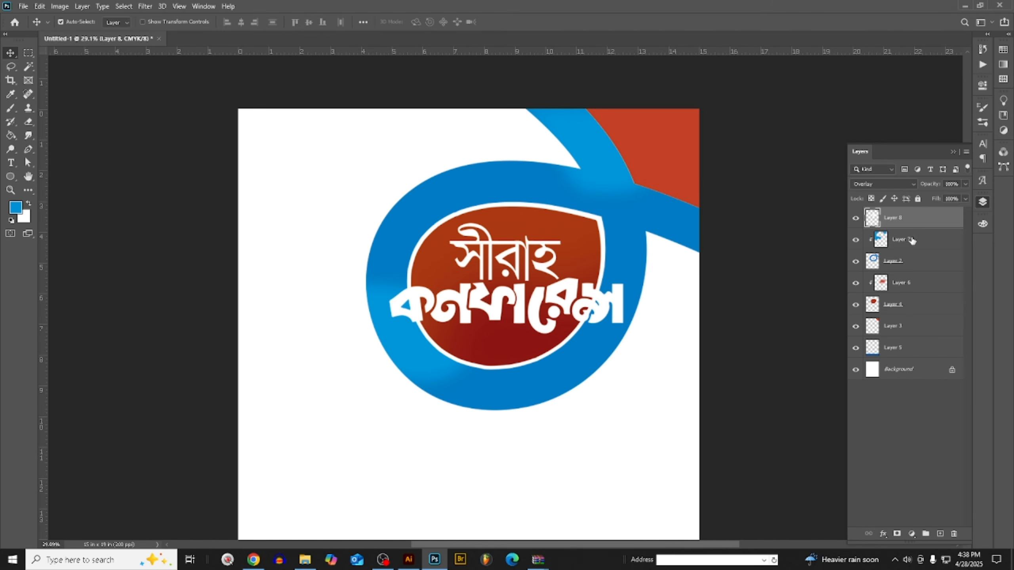
key(ctrl+v)
click(684, 152)
- Align the pasted blend exactly behind the white title so its shadow extends down-right, and commit the placement
scroll(576, 222, up, 3)
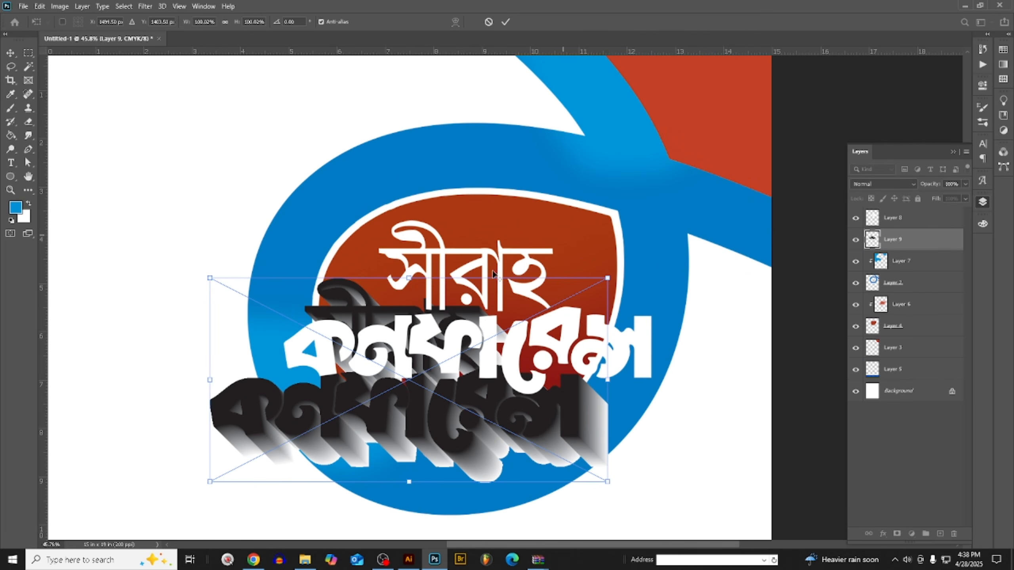
drag(329, 305, 416, 253)
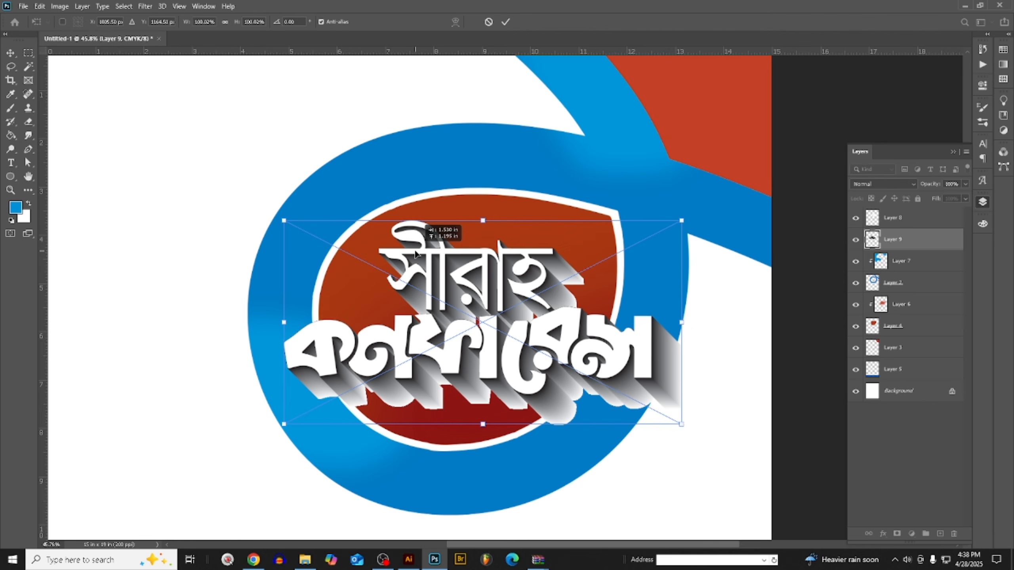
drag(415, 253, 415, 253)
scroll(536, 292, up, 2)
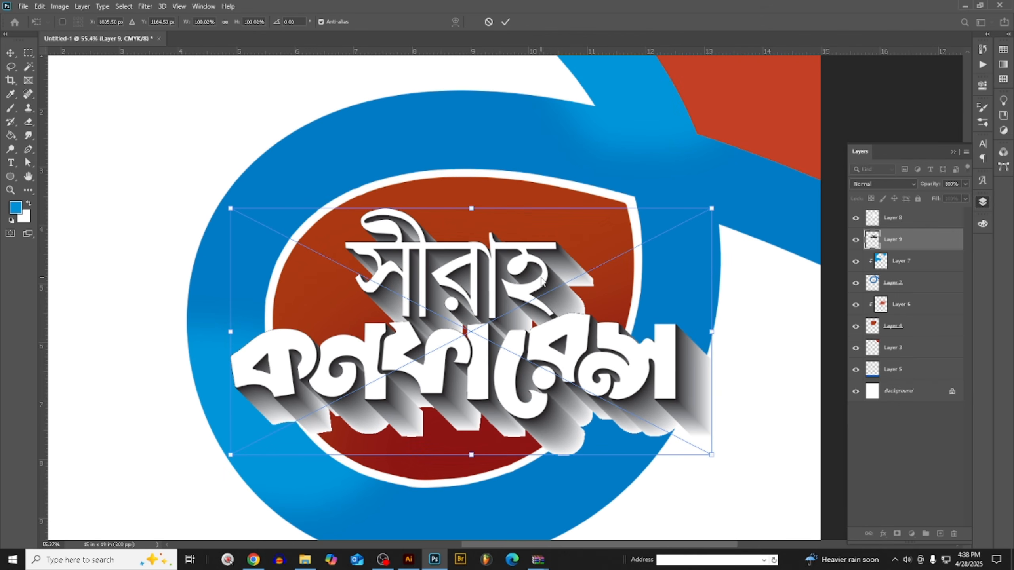
key(alt+space)
key(Escape)
click(12, 53)
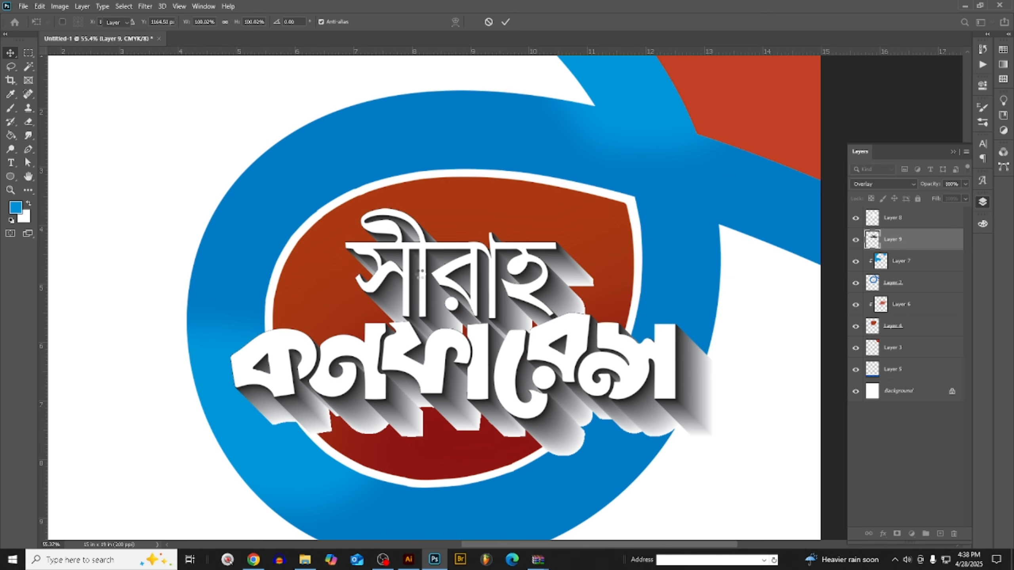
- Set the blend mode of the shadow lettering on Layer 9 to Multiply
scroll(577, 264, up, 5)
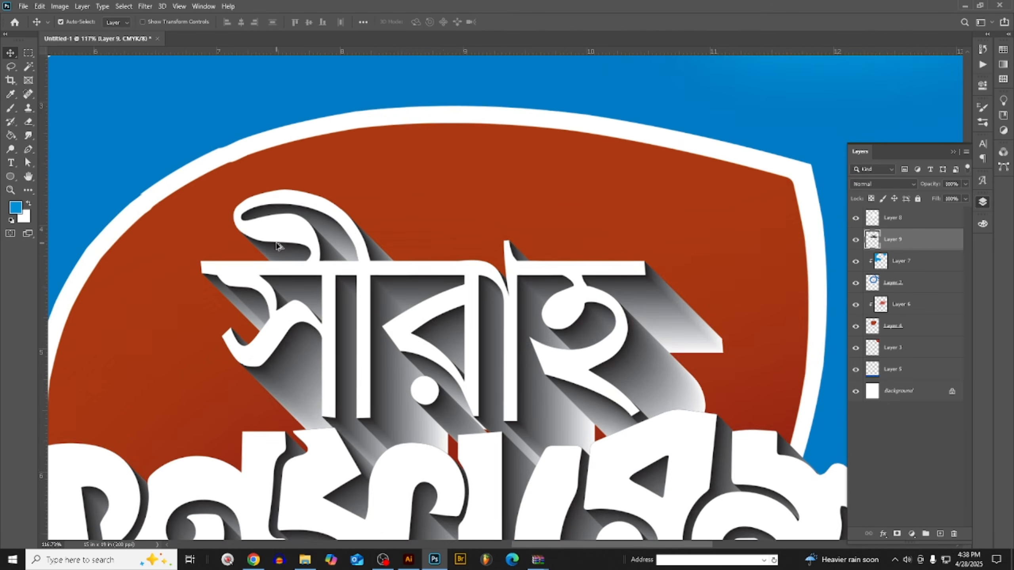
scroll(154, 318, down, 3)
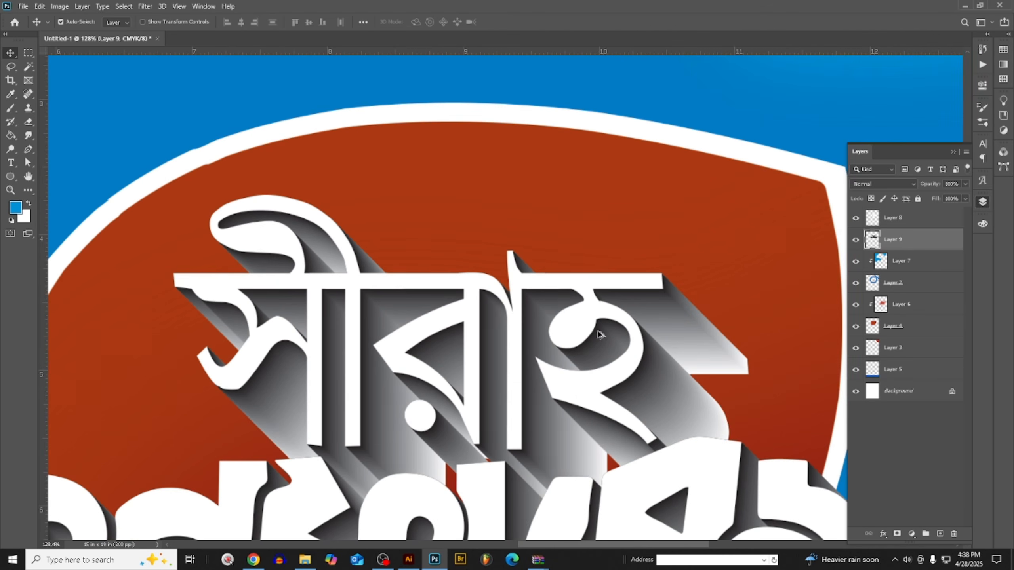
scroll(595, 328, up, 1)
scroll(582, 312, down, 2)
click(874, 184)
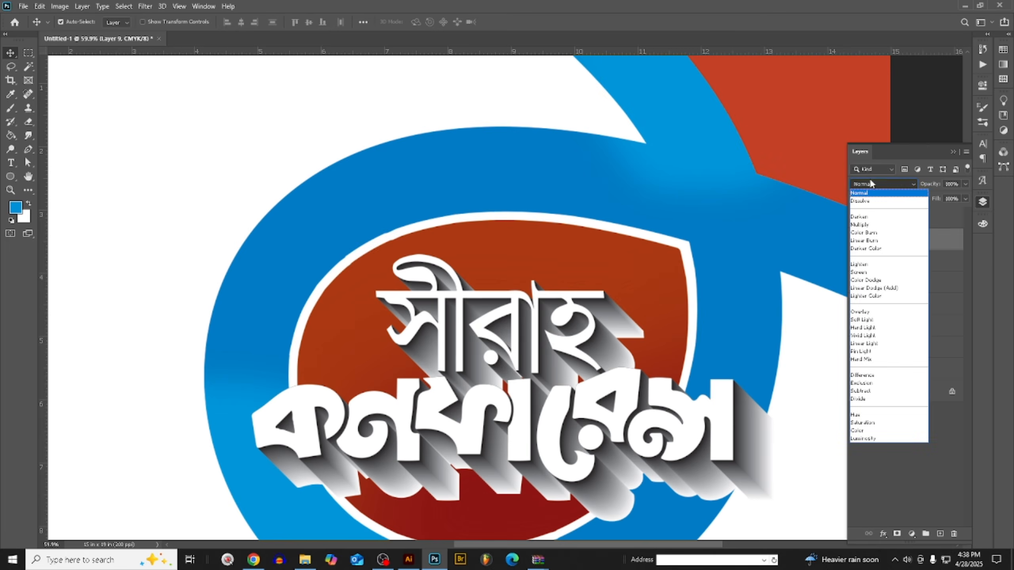
click(872, 222)
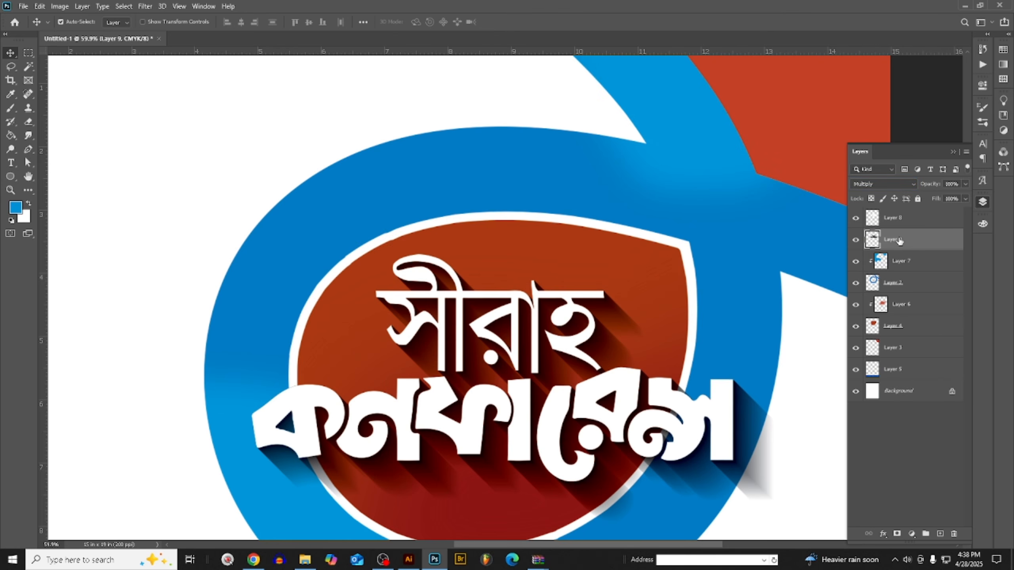
- Scale the white title and its shadow layer together to about 98% and shift them slightly up and left within the blue loop
shift+click(898, 222)
key(ctrl+t)
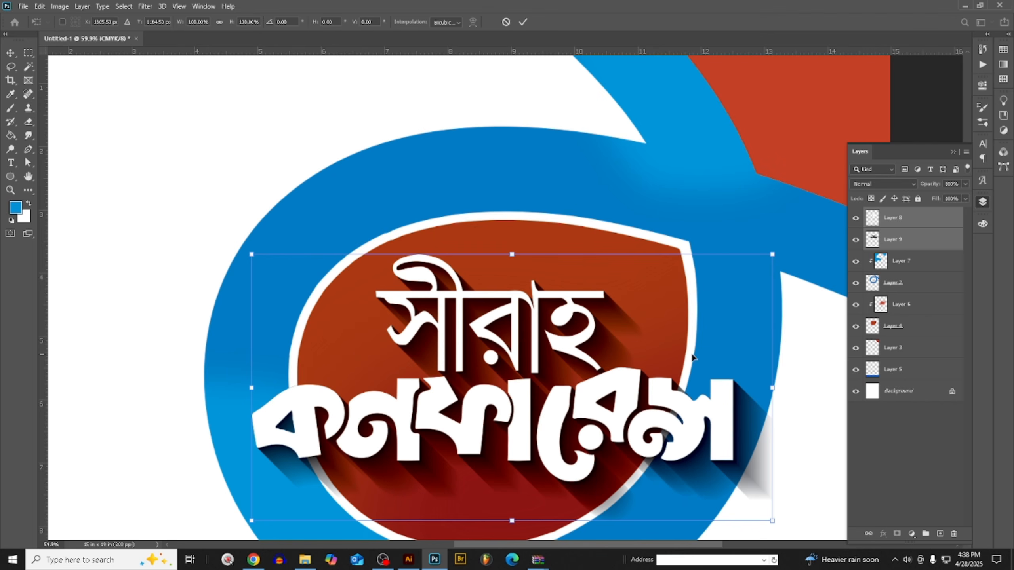
drag(775, 387, 769, 386)
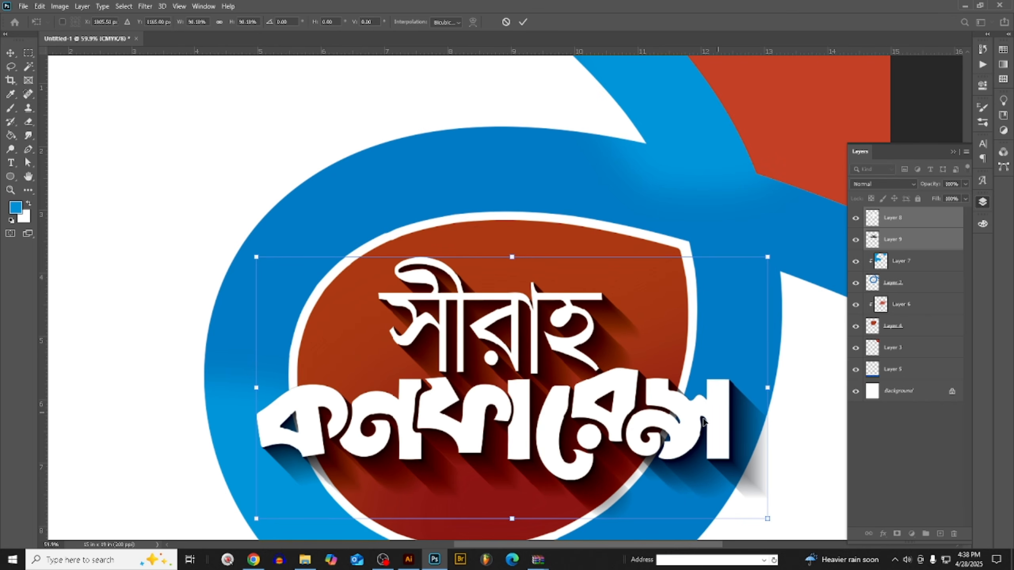
drag(702, 431, 692, 427)
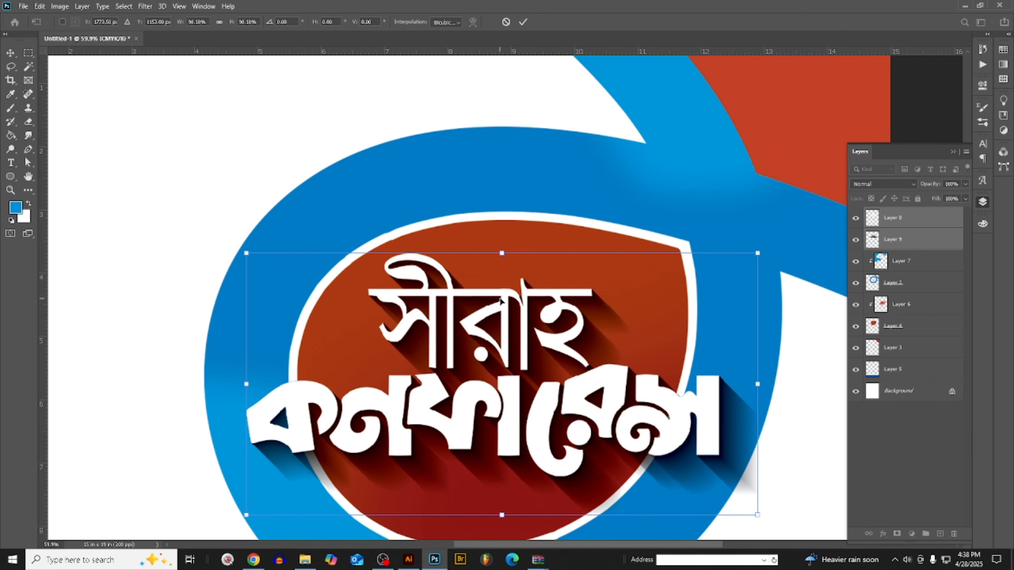
mouse_move(508, 305)
mouse_down()
mouse_move(509, 281)
mouse_move(510, 290)
mouse_up()
key(Return)
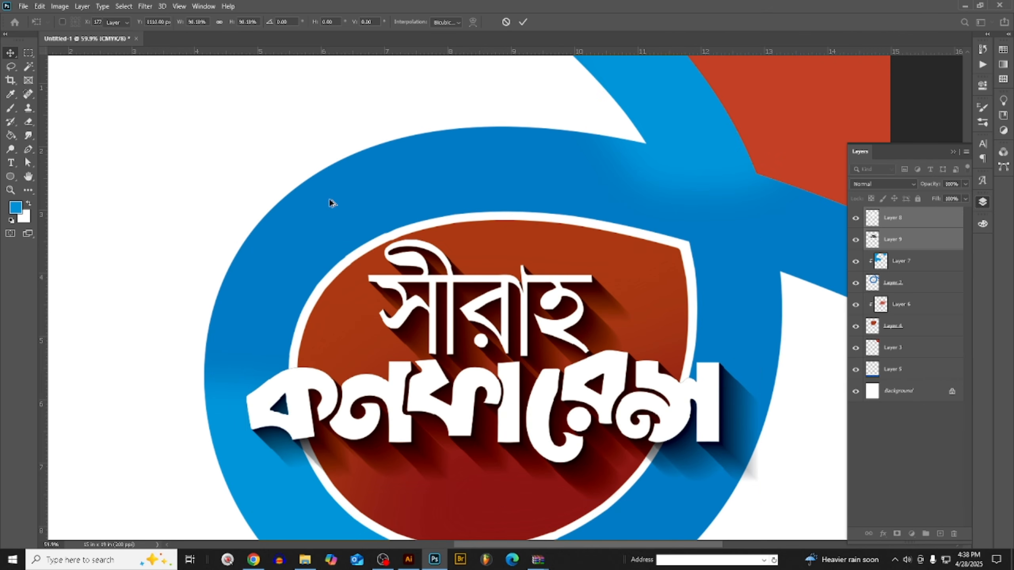
- Examine the title lettering and its long shadow up close and against the whole poster layout
key(ctrl+0)
scroll(535, 152, up, 5)
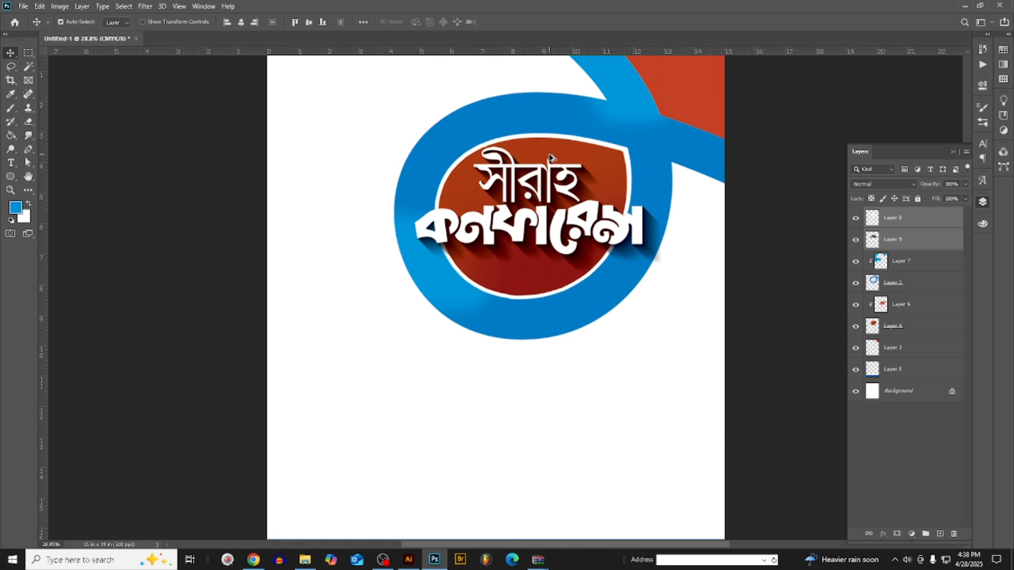
scroll(561, 148, down, 3)
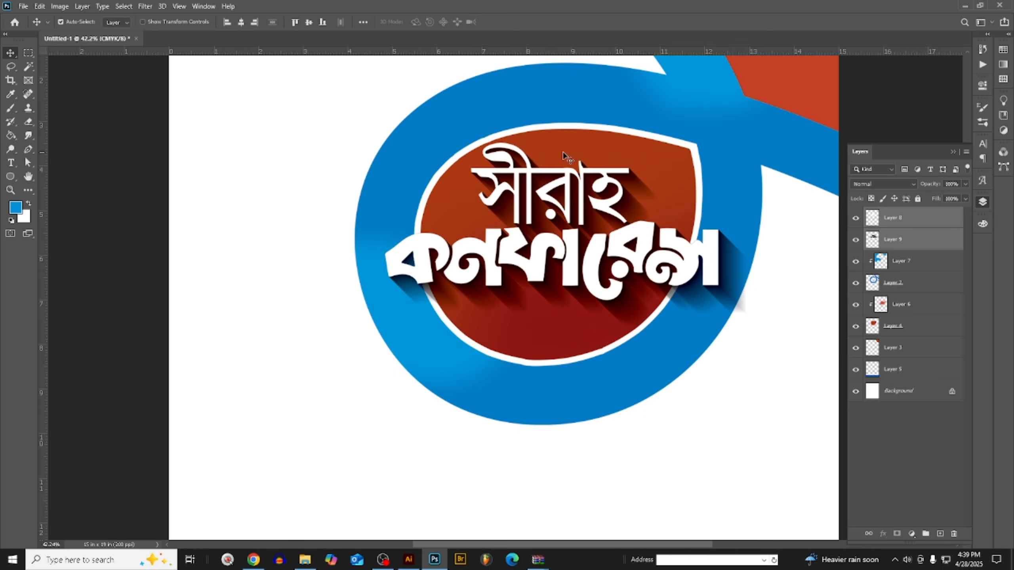
scroll(463, 140, up, 2)
scroll(476, 138, down, 5)
scroll(543, 222, up, 5)
scroll(540, 206, down, 4)
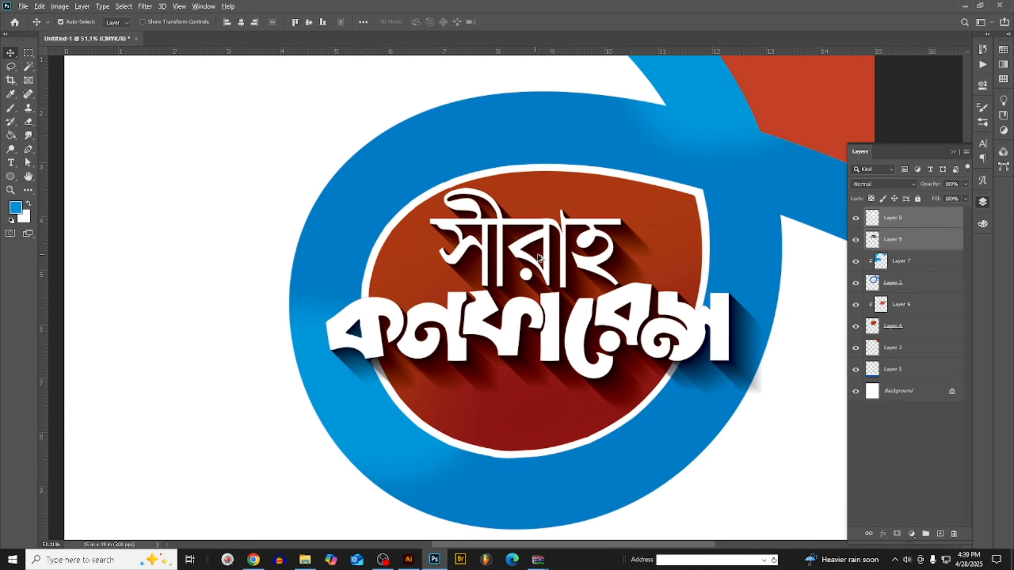
scroll(550, 326, up, 2)
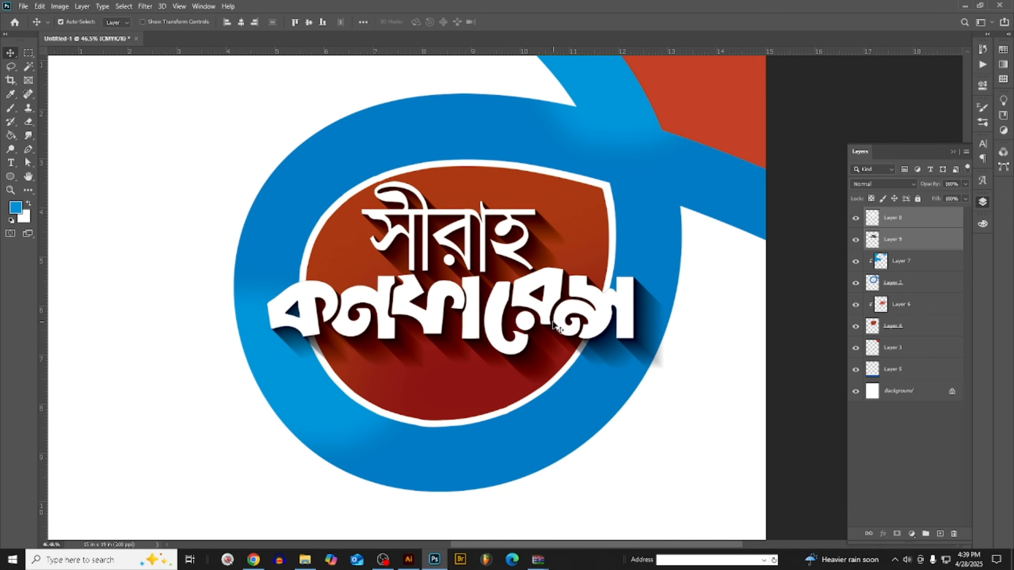
scroll(492, 337, down, 2)
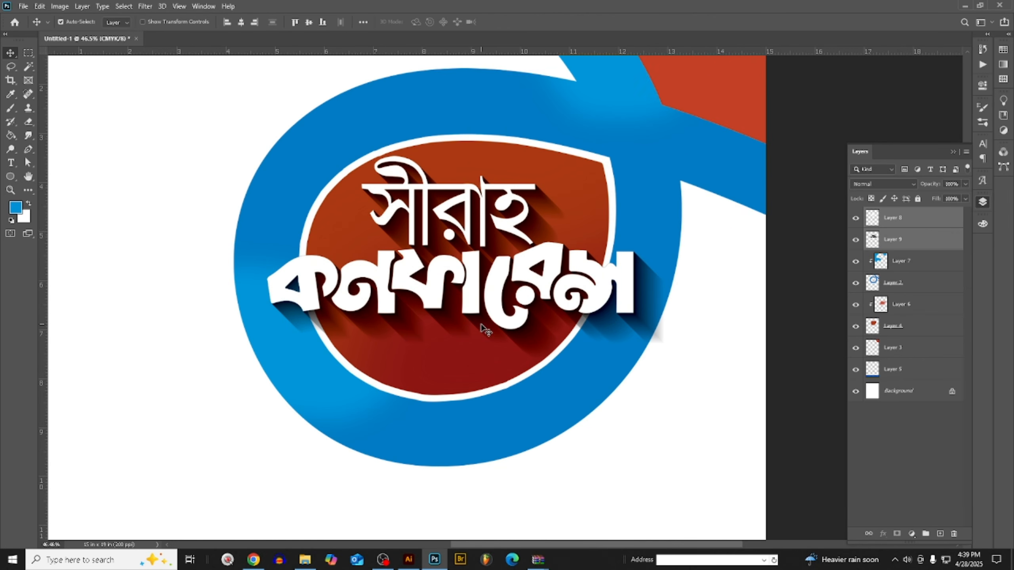
scroll(437, 421, up, 5)
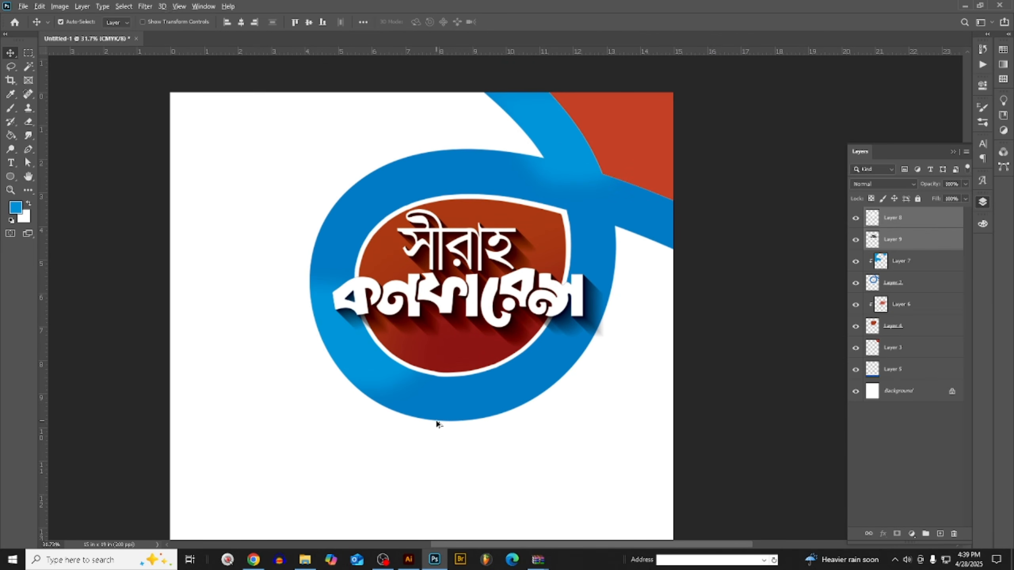
scroll(429, 345, down, 6)
scroll(424, 352, down, 3)
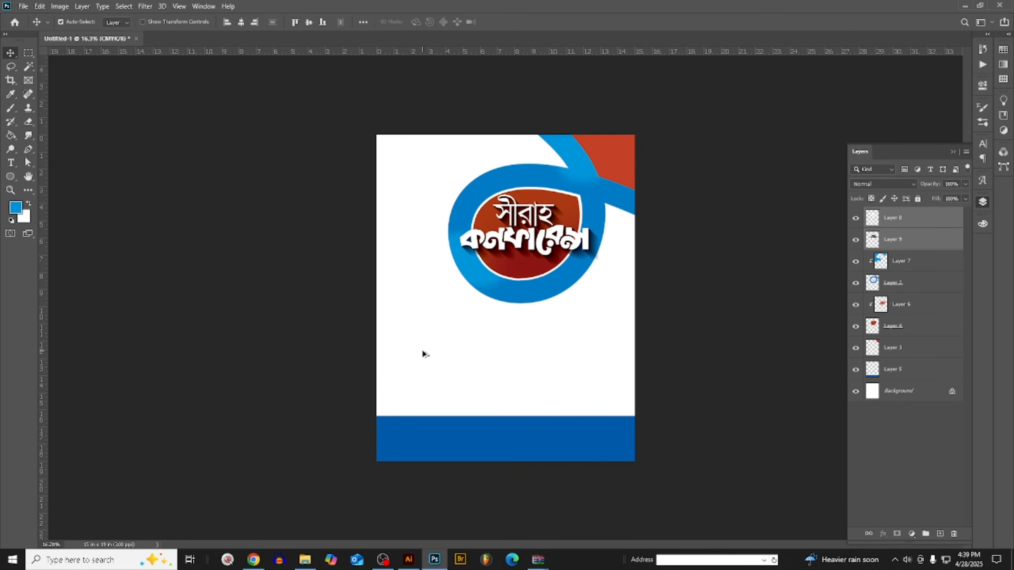
scroll(490, 306, up, 1)
key(ctrl)
scroll(491, 307, up, 5)
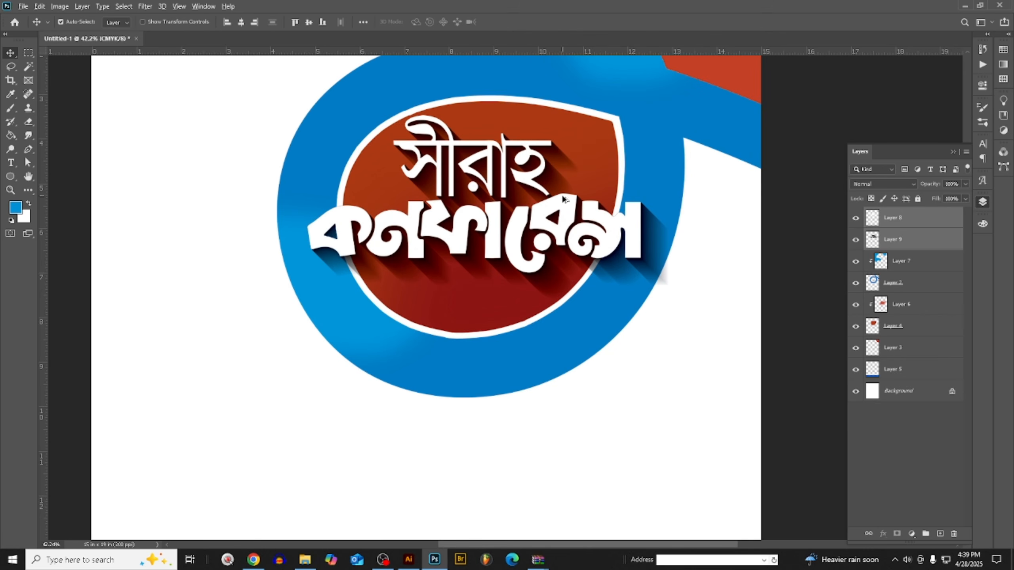
- Add a Bevel & Emboss effect to the white title on Layer 8, using the Inner Bevel style
click(917, 225)
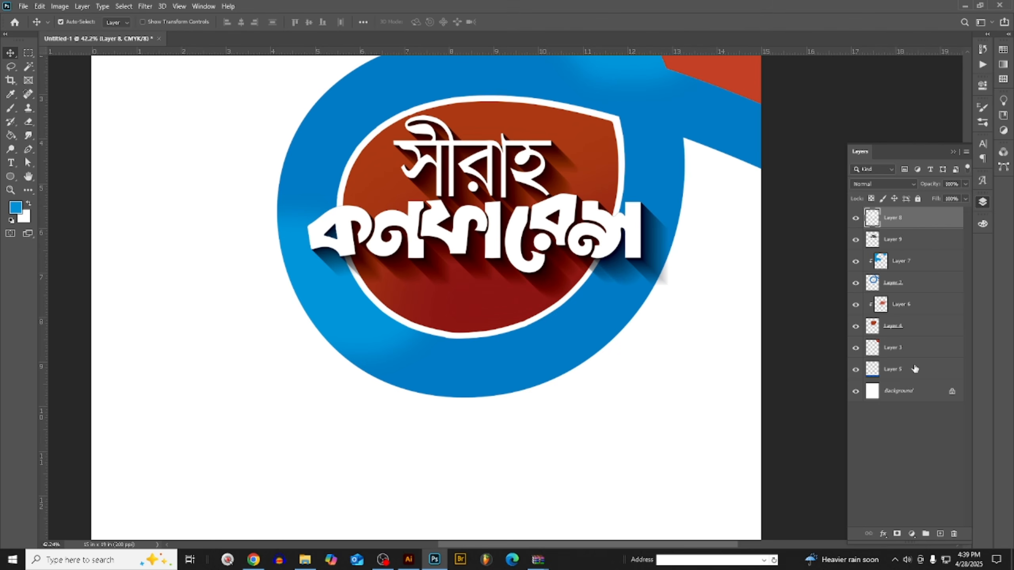
click(883, 533)
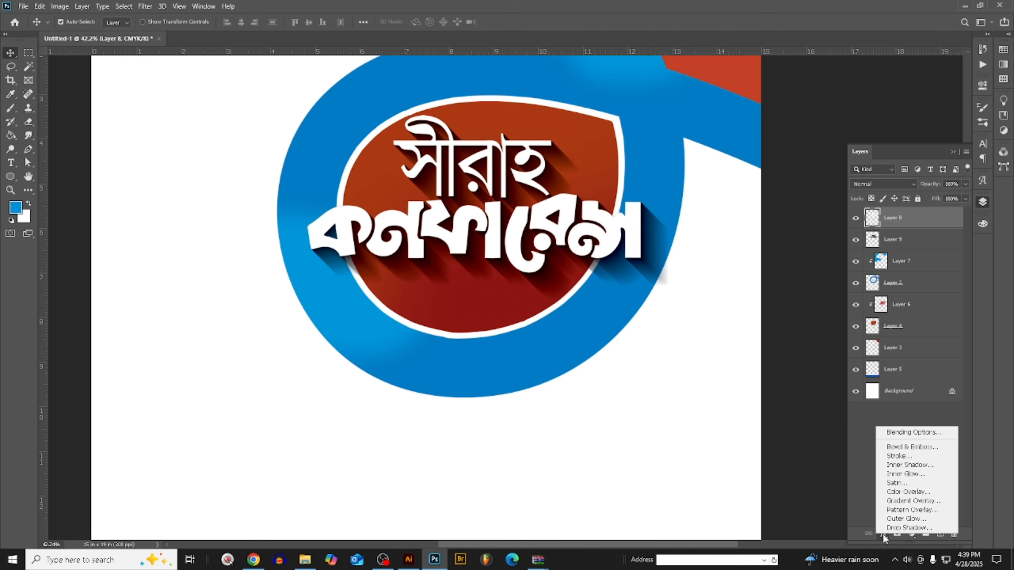
click(911, 449)
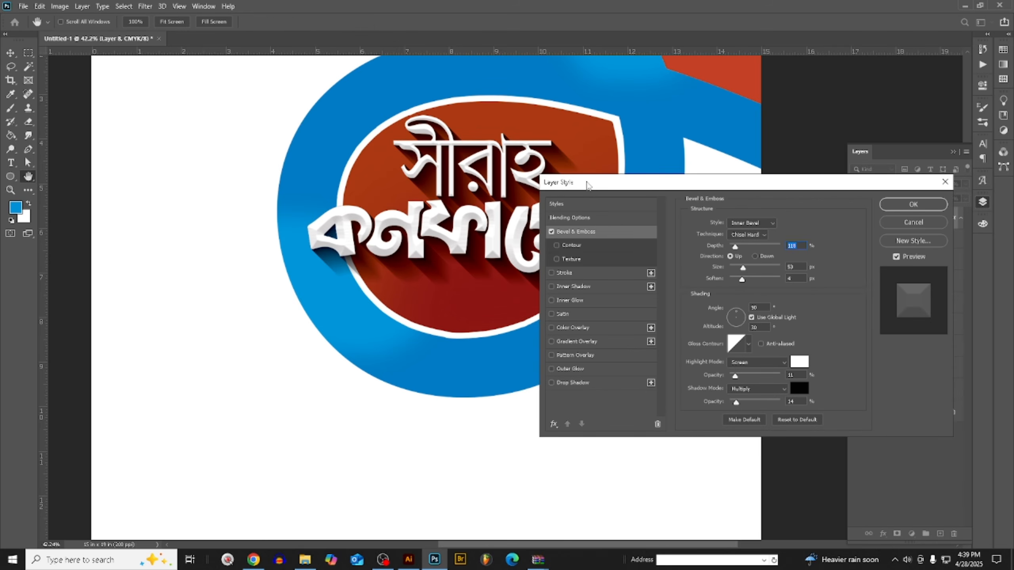
drag(587, 184, 706, 197)
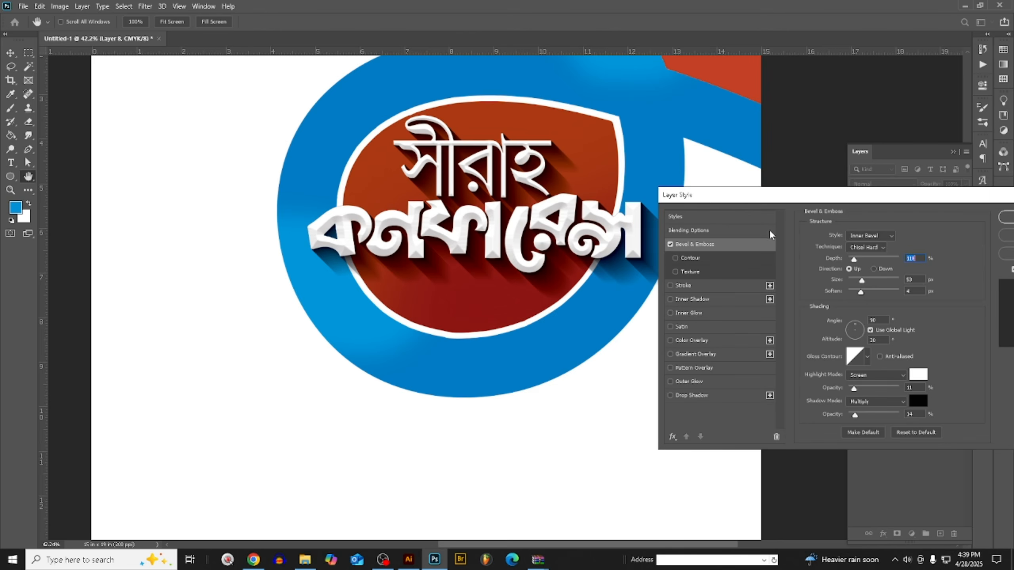
click(863, 238)
click(880, 255)
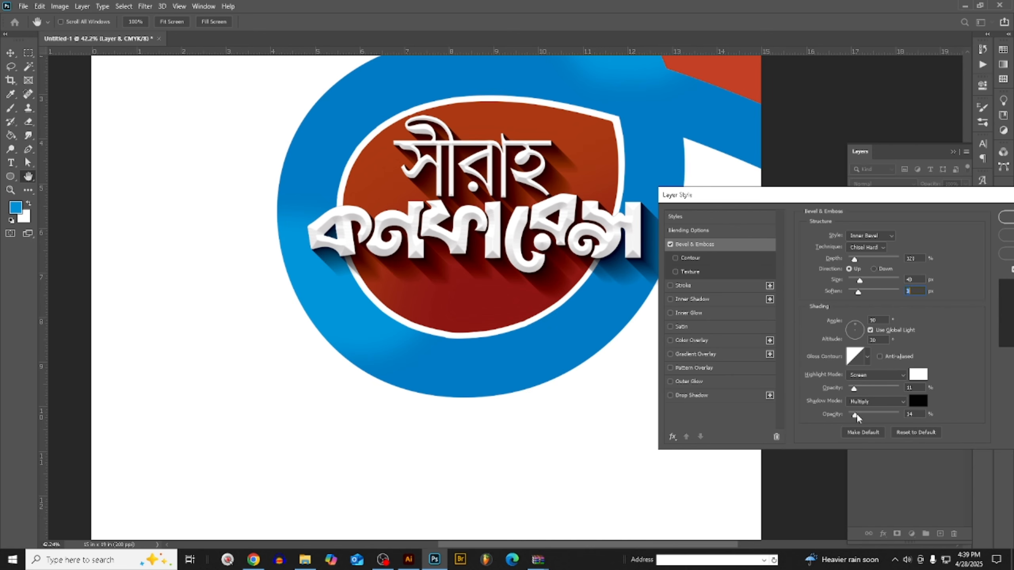
- Set the bevel's shadow opacity to 10% and apply the layer style to the white title
mouse_move(857, 417)
mouse_down()
mouse_move(880, 415)
mouse_move(854, 416)
mouse_up()
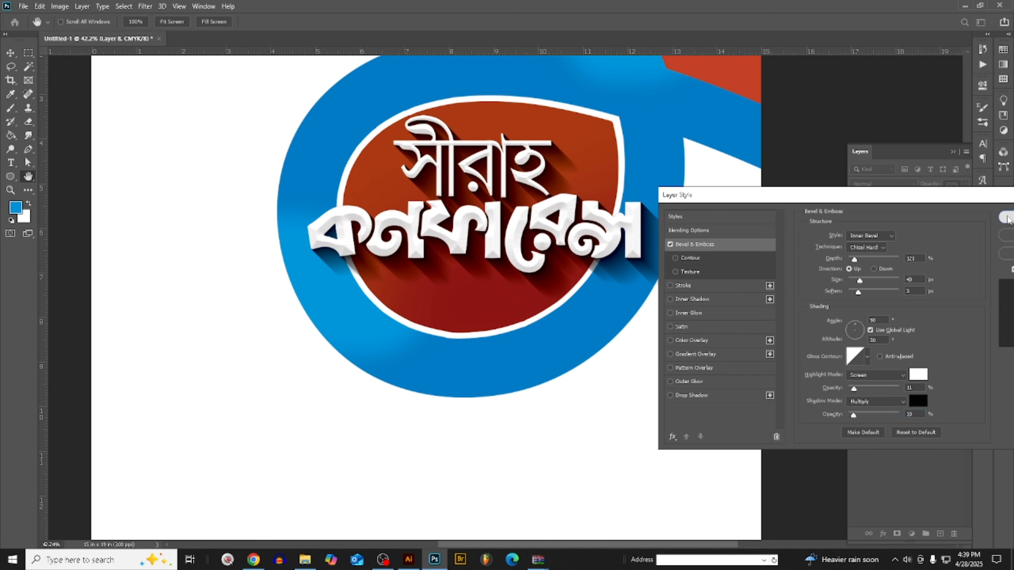
click(1006, 218)
- Examine the bevelled title lettering up close and within the whole poster layout
scroll(397, 224, down, 1)
scroll(215, 278, down, 1)
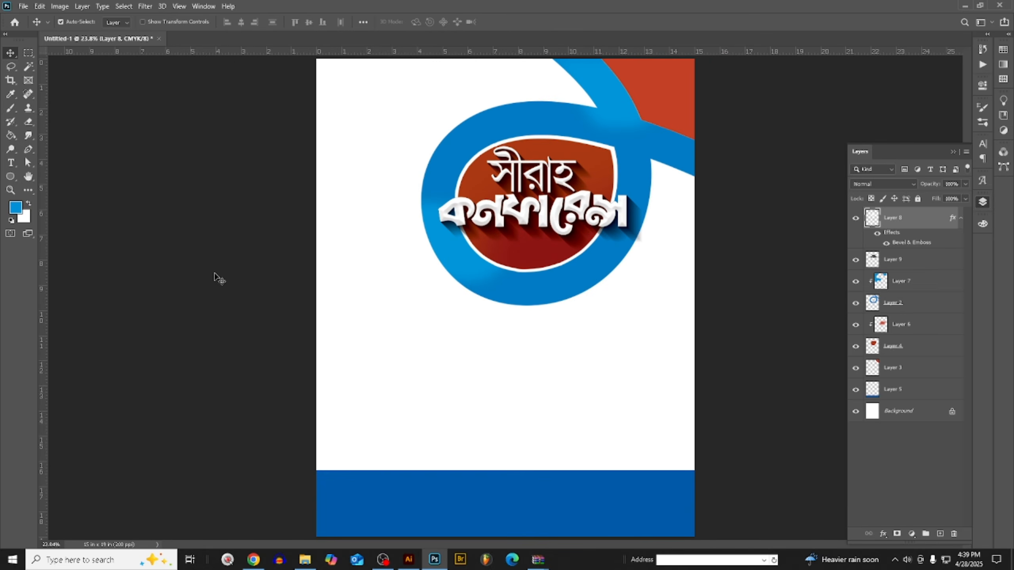
scroll(537, 228, up, 4)
scroll(537, 228, down, 2)
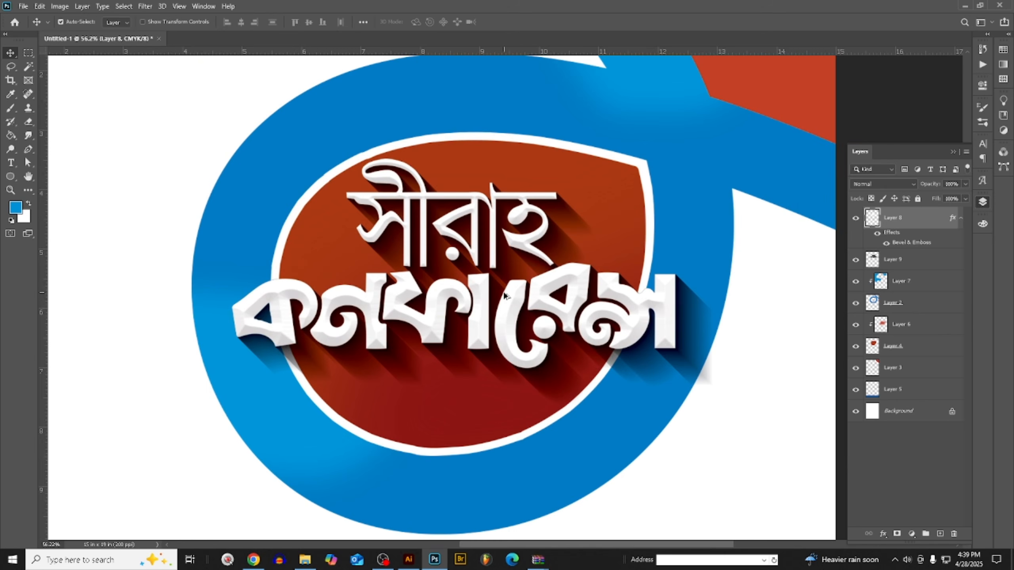
scroll(504, 295, up, 1)
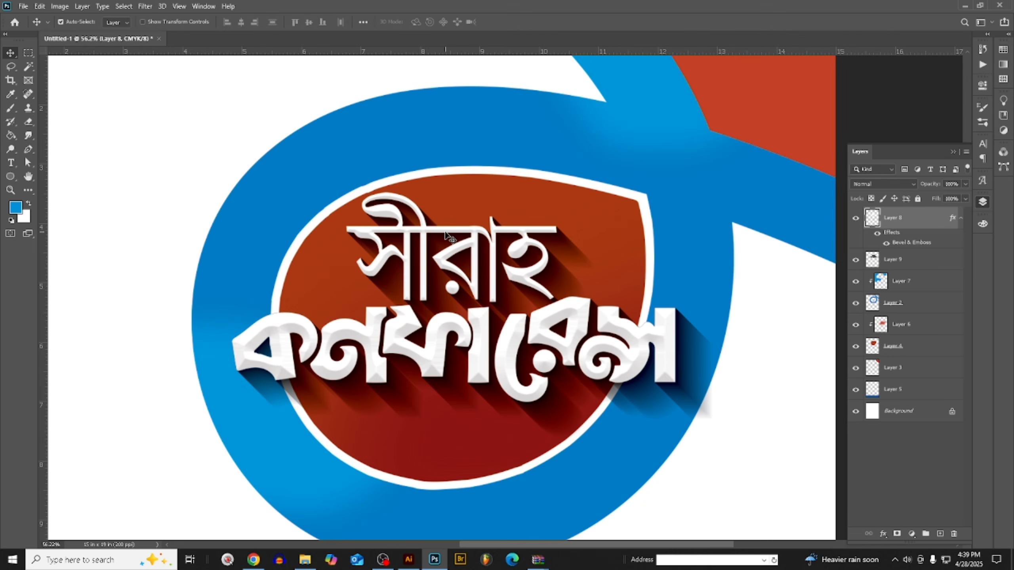
scroll(447, 236, up, 2)
scroll(500, 356, down, 1)
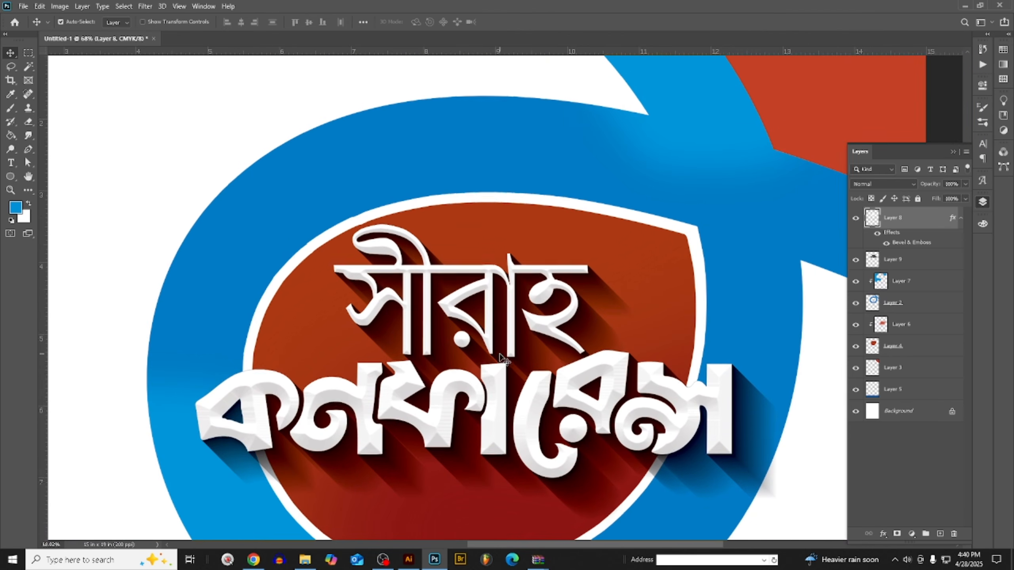
scroll(529, 246, up, 3)
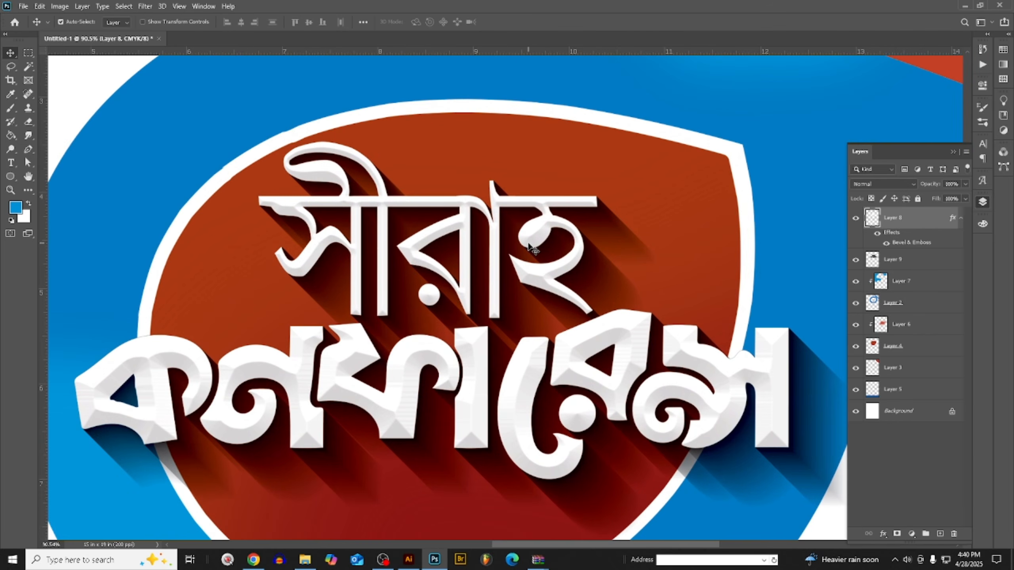
scroll(529, 246, down, 3)
scroll(670, 315, up, 3)
scroll(631, 339, down, 3)
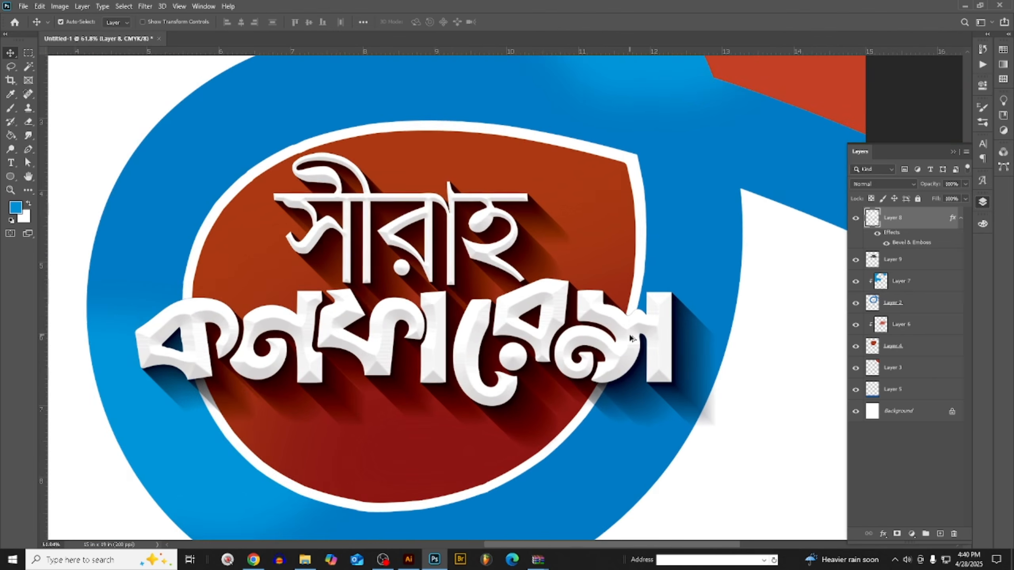
- Add a new layer above Layer 7 and fill a lassoed area inside the upper title word's first letter with the blue foreground colour
click(909, 288)
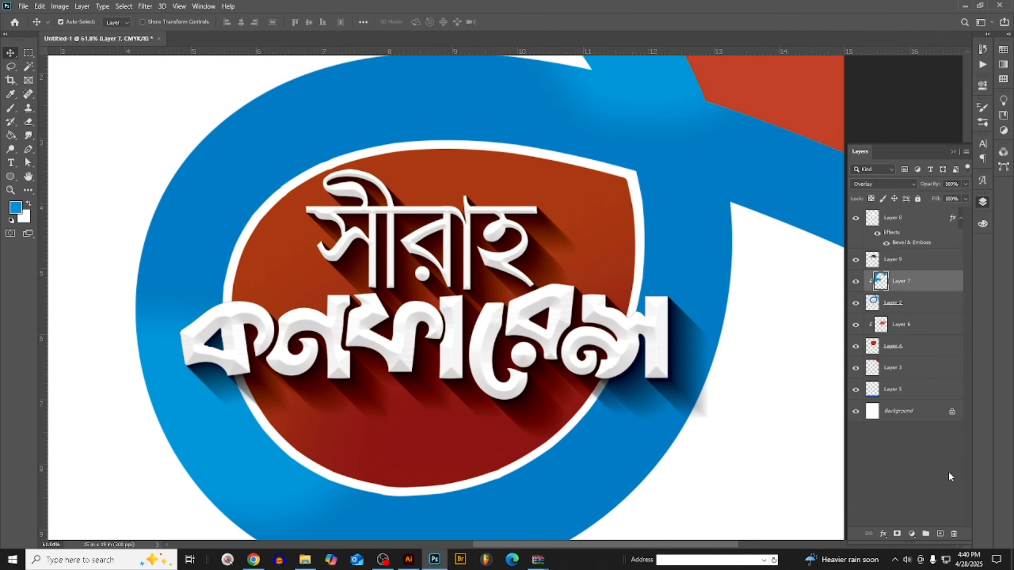
click(940, 534)
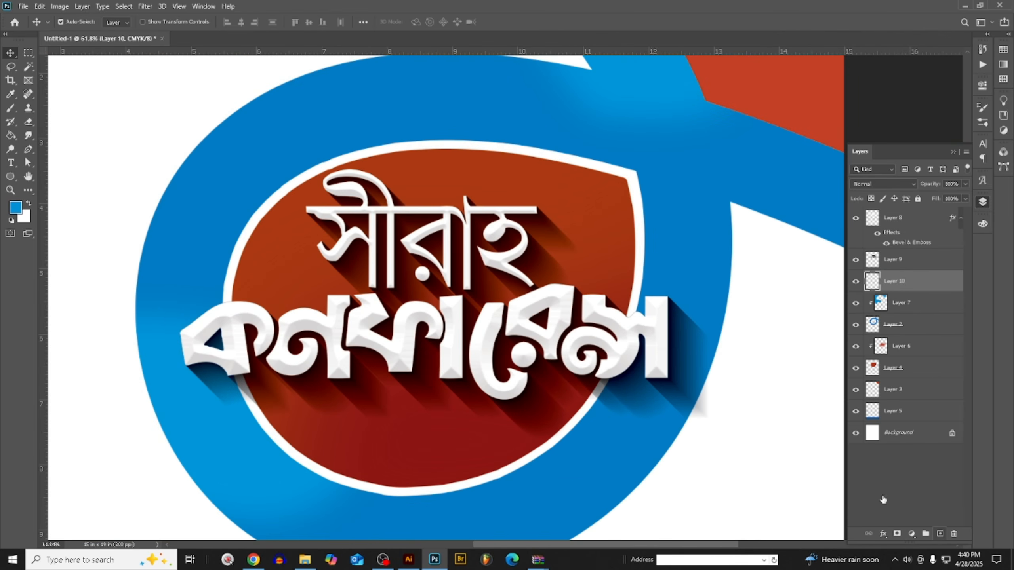
click(11, 67)
scroll(373, 228, up, 5)
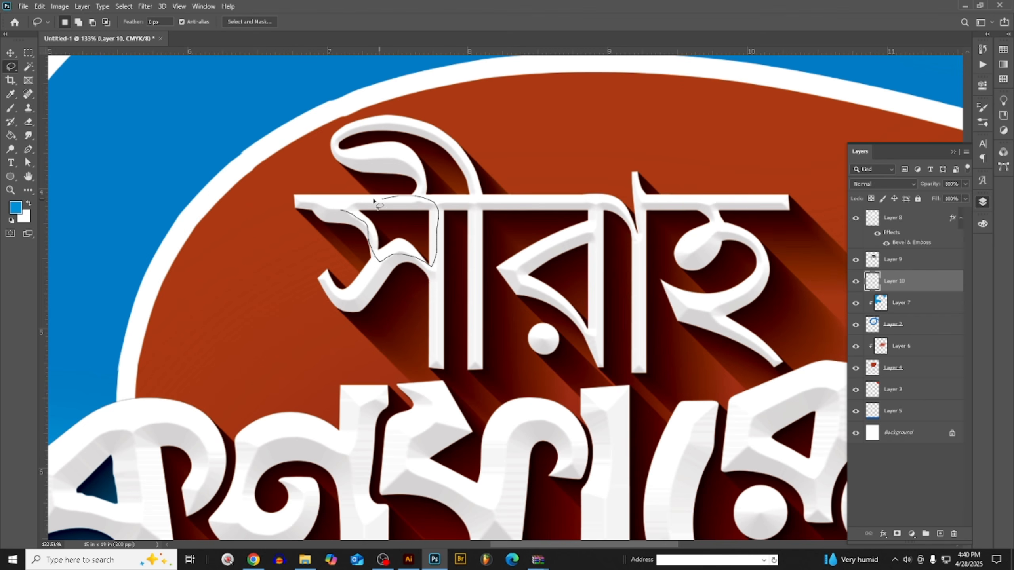
drag(332, 204, 334, 205)
key(alt+BackSpace)
scroll(578, 269, down, 7)
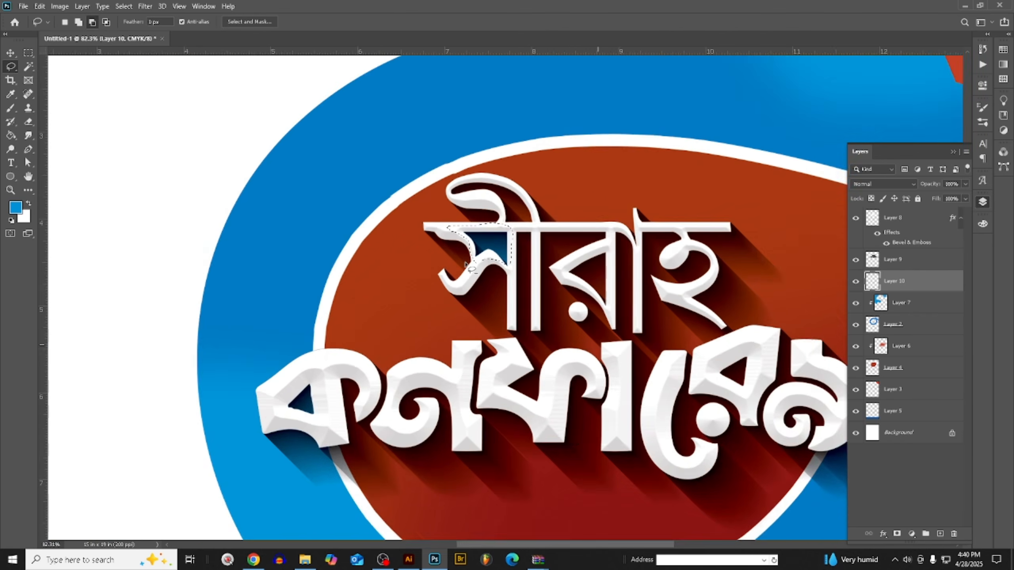
- Lasso the triangular opening in the upper word's middle letter and fill it with green, raising the foreground colour's yellow to 100%
scroll(586, 237, up, 5)
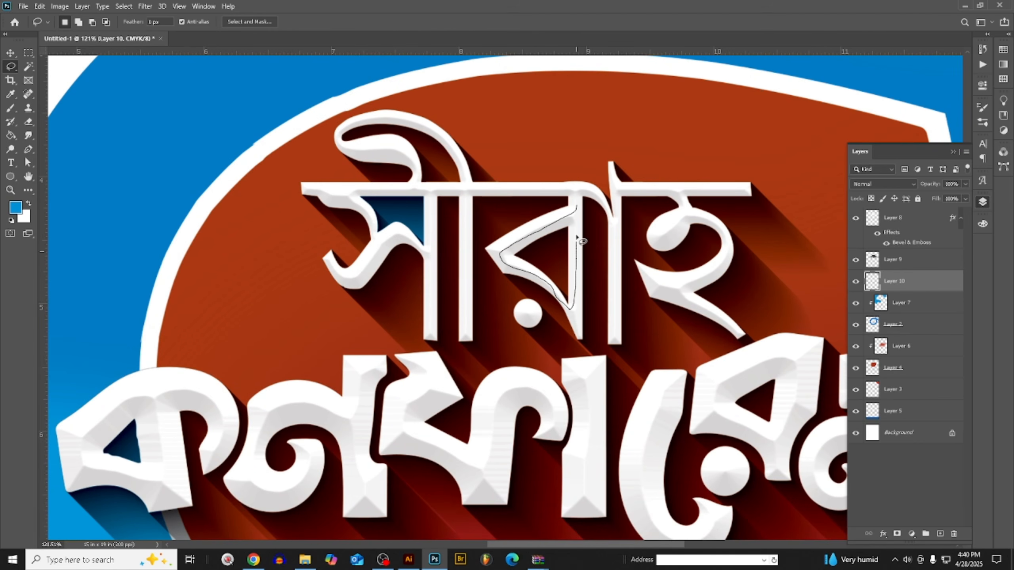
drag(578, 209, 578, 208)
click(982, 224)
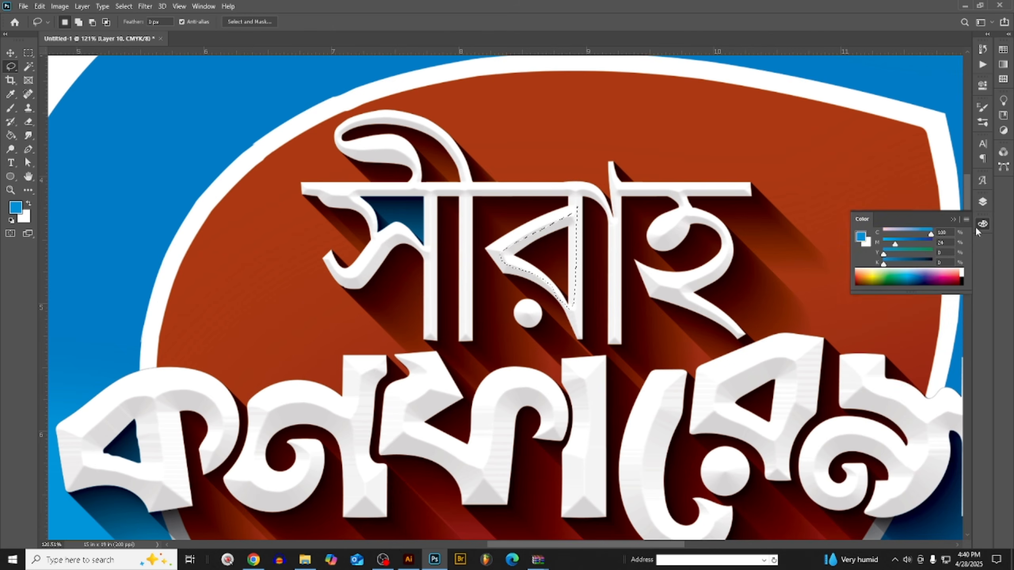
drag(925, 255, 931, 254)
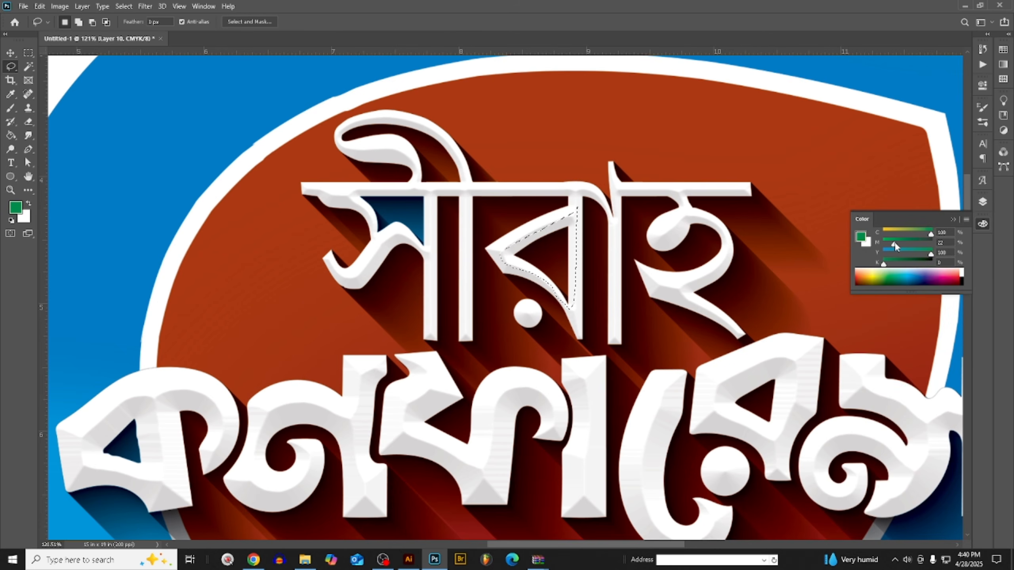
click(983, 224)
key(alt+BackSpace)
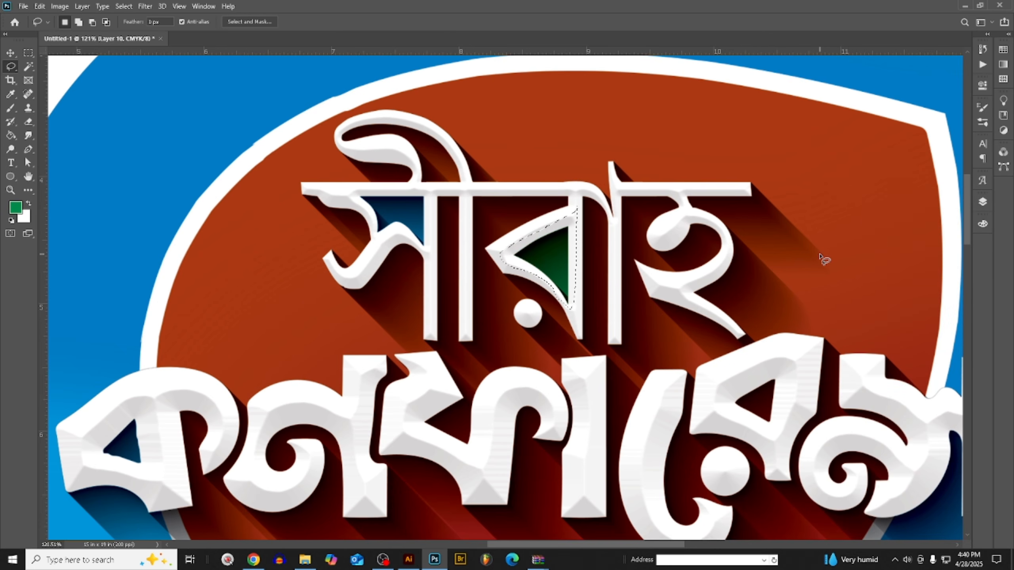
- Lasso the triangular opening in the lower title word's first letter and fill it with the same green
scroll(316, 276, down, 1)
scroll(316, 275, down, 3)
scroll(694, 338, up, 1)
scroll(491, 282, down, 3)
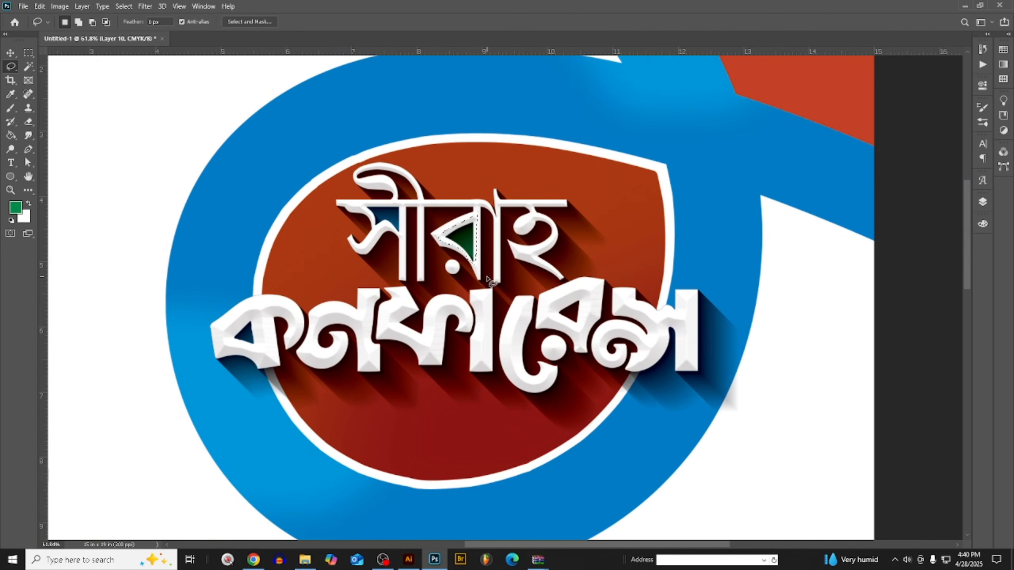
scroll(488, 282, up, 3)
scroll(440, 296, down, 2)
scroll(335, 343, up, 1)
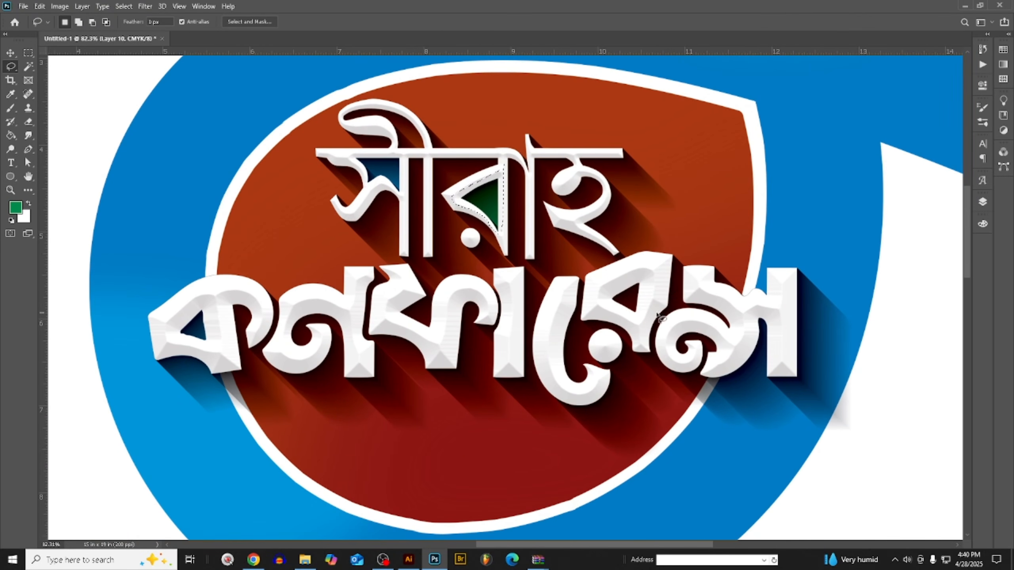
scroll(132, 344, up, 3)
mouse_move(265, 337)
mouse_down()
mouse_move(207, 345)
mouse_move(193, 331)
mouse_move(191, 315)
mouse_move(254, 283)
mouse_up()
key(ctrl+z)
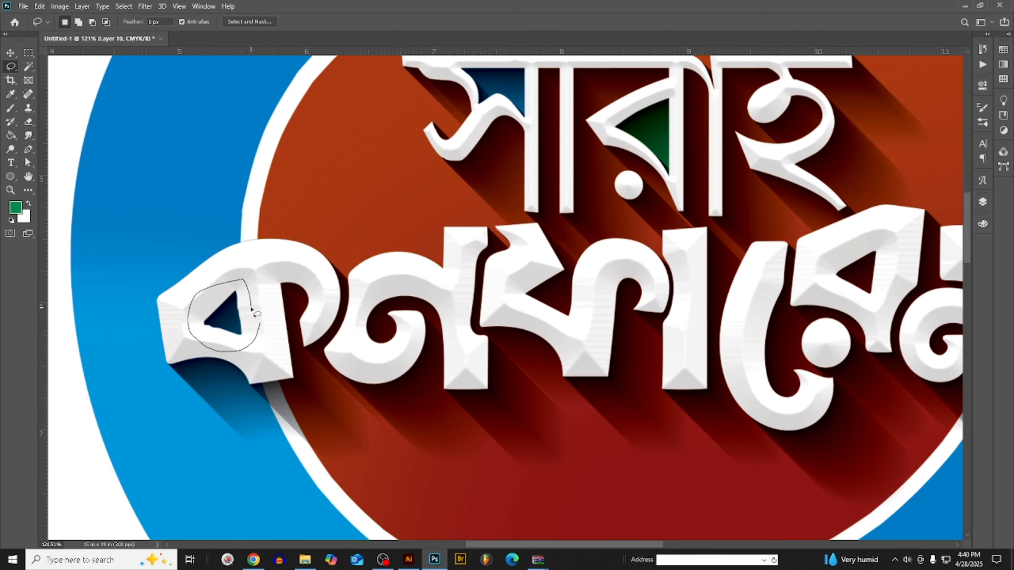
drag(251, 310, 254, 310)
scroll(254, 310, down, 4)
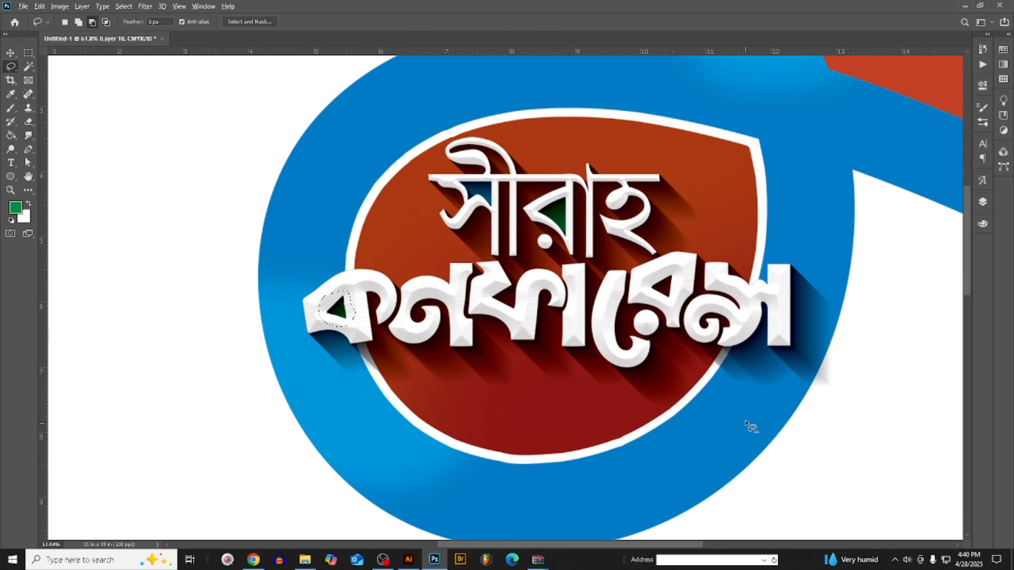
- Lasso the triangular opening near the lower word's end and fill it with black, raising the foreground colour's black to 100%
scroll(671, 374, up, 4)
scroll(655, 245, up, 2)
drag(671, 235, 587, 284)
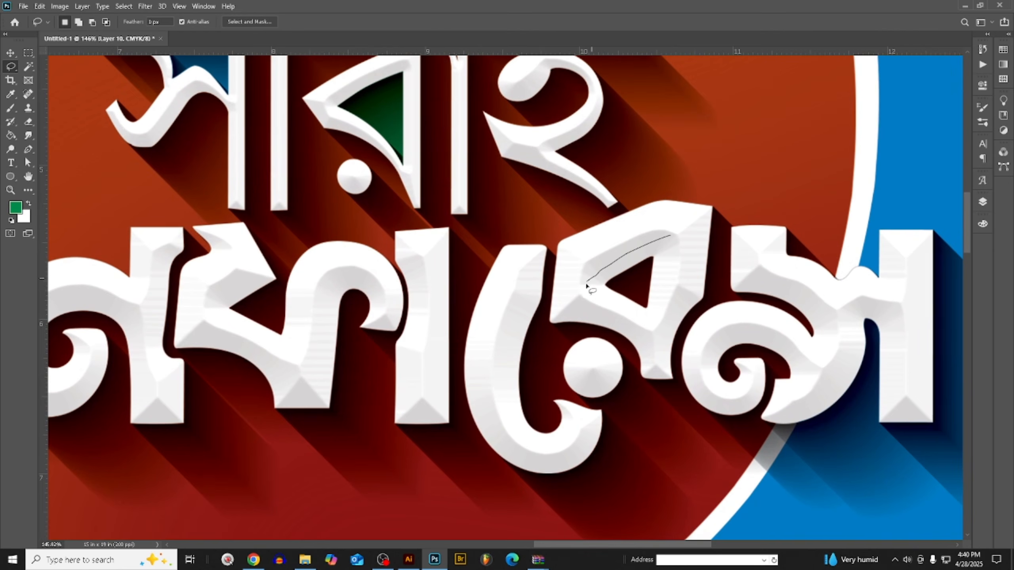
mouse_move(653, 322)
mouse_down()
mouse_move(674, 281)
mouse_move(678, 222)
mouse_up()
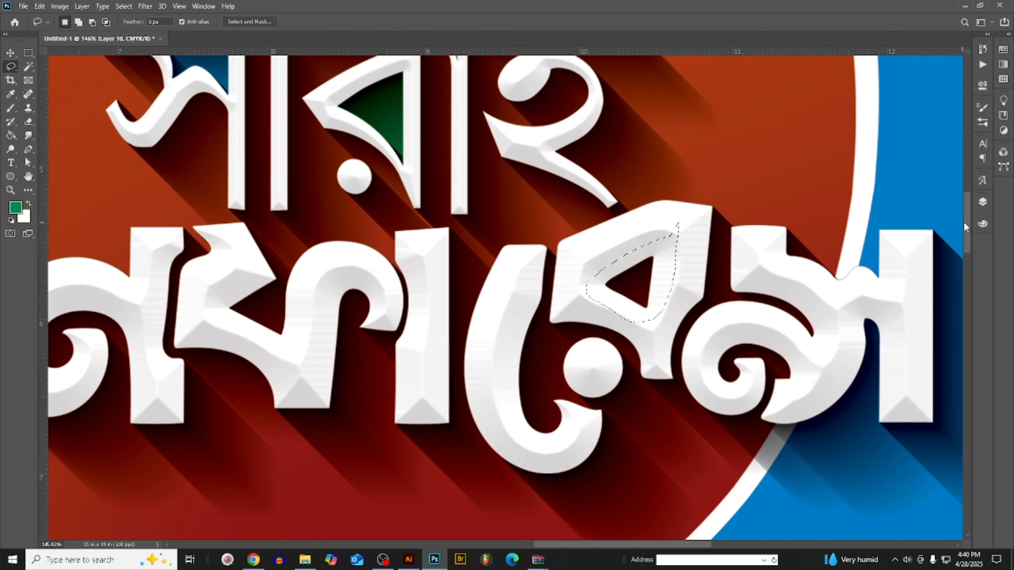
click(984, 226)
drag(882, 262, 931, 263)
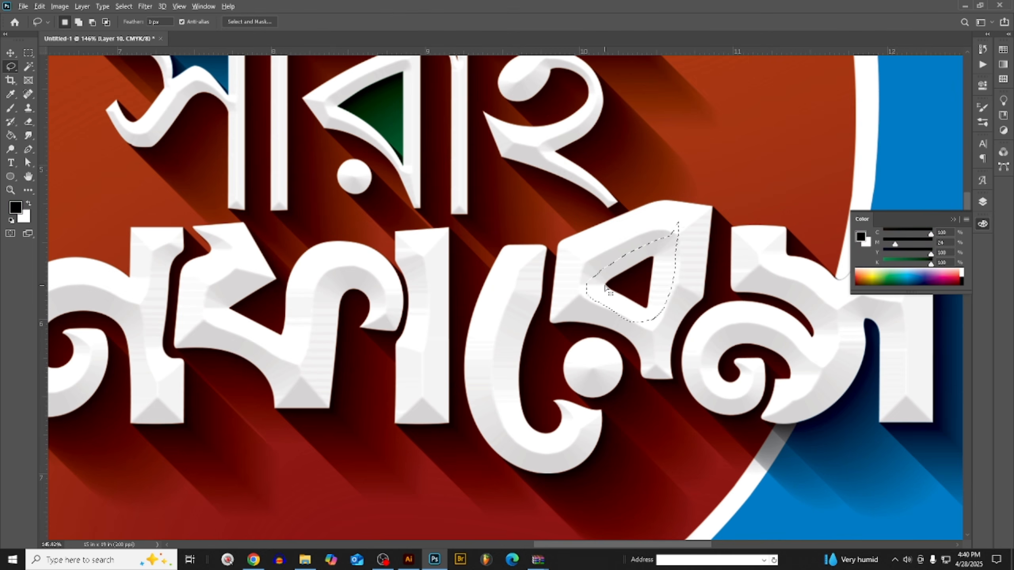
key(alt+BackSpace)
scroll(505, 292, down, 7)
key(ctrl+s)
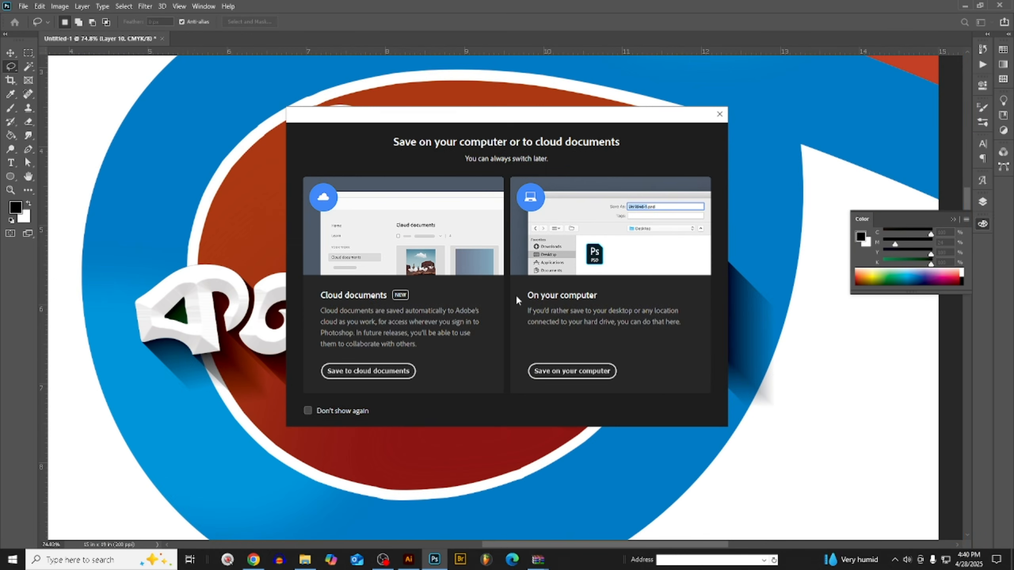
click(719, 114)
scroll(654, 335, down, 2)
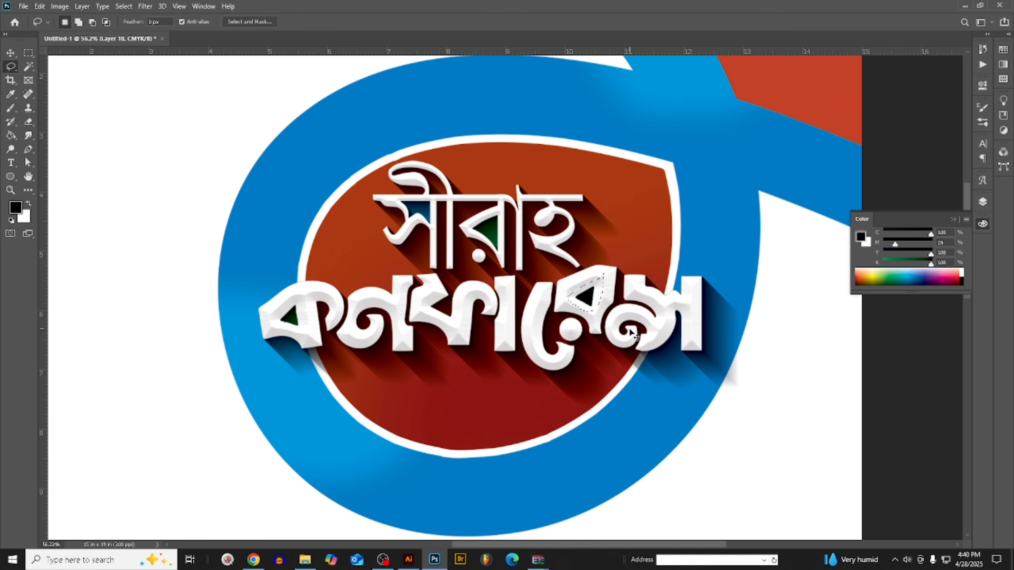
- Try other blend modes on Layer 10 and return it to Normal
click(983, 201)
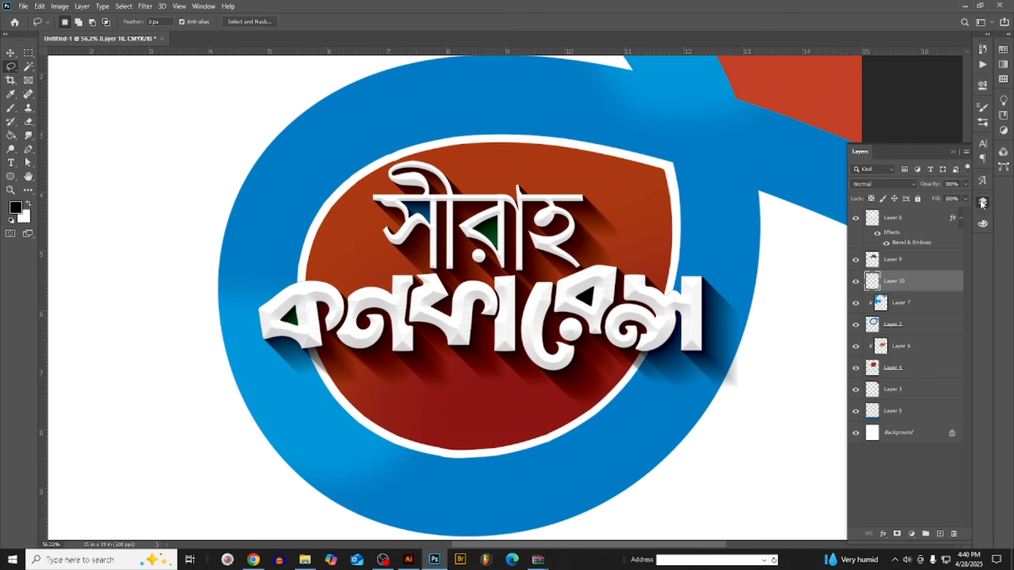
click(868, 184)
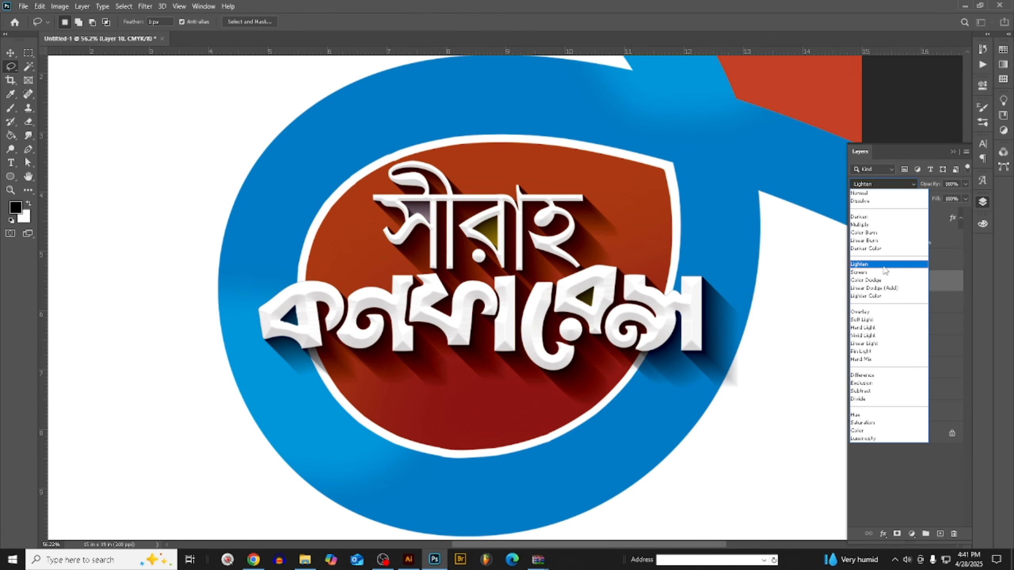
click(883, 194)
- Review the title with its coloured letter openings and the empty area down to the blue footer band
click(10, 53)
scroll(428, 249, down, 5)
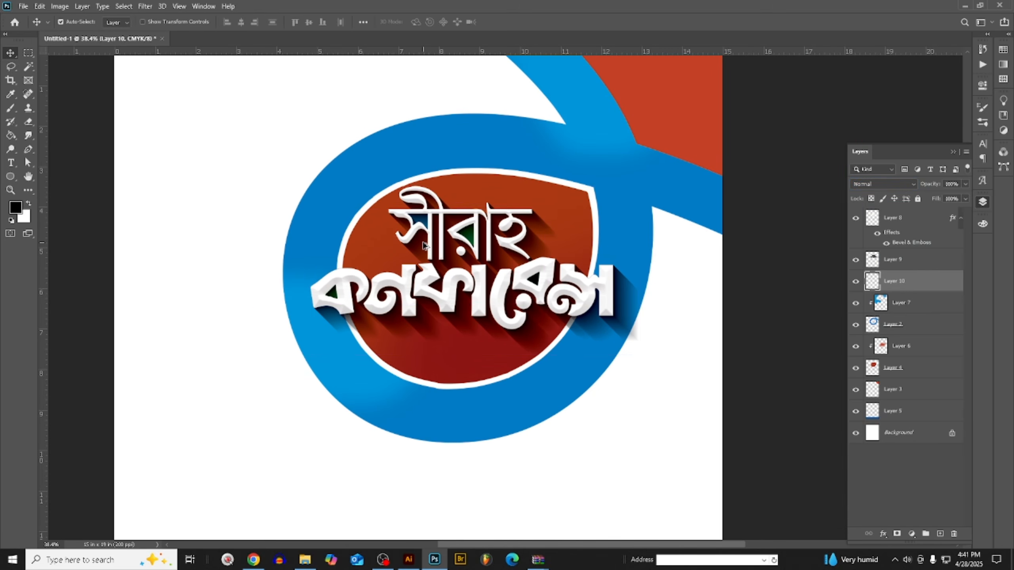
scroll(515, 257, down, 5)
scroll(553, 257, up, 5)
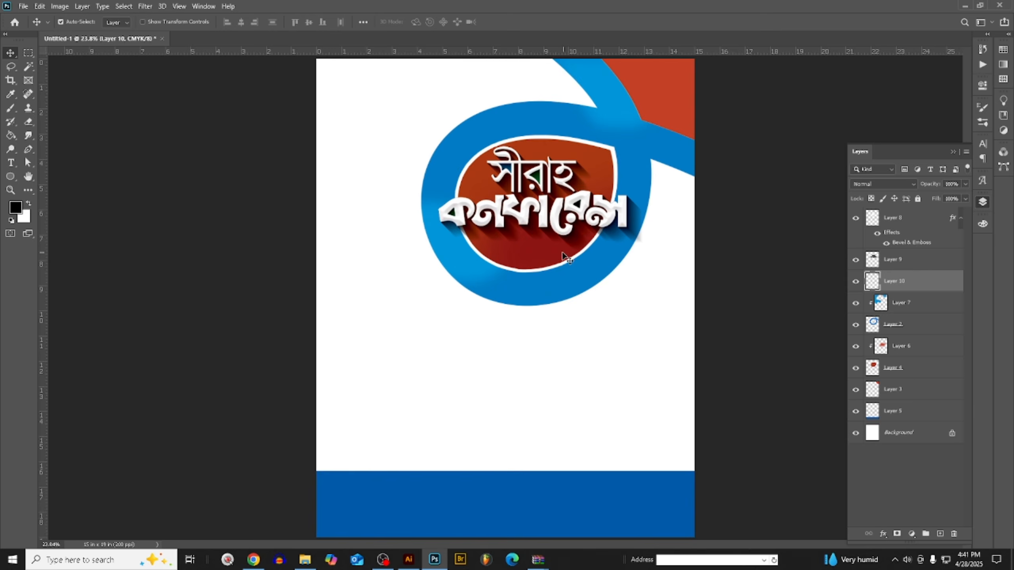
scroll(559, 256, down, 3)
scroll(548, 255, up, 5)
scroll(548, 255, down, 2)
scroll(426, 431, up, 3)
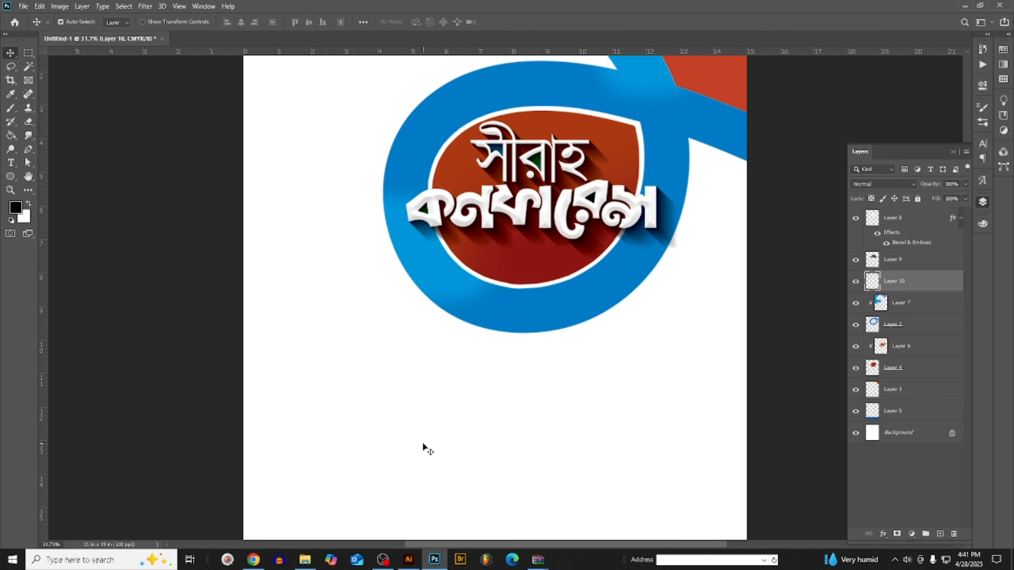
scroll(417, 384, down, 2)
scroll(384, 371, down, 2)
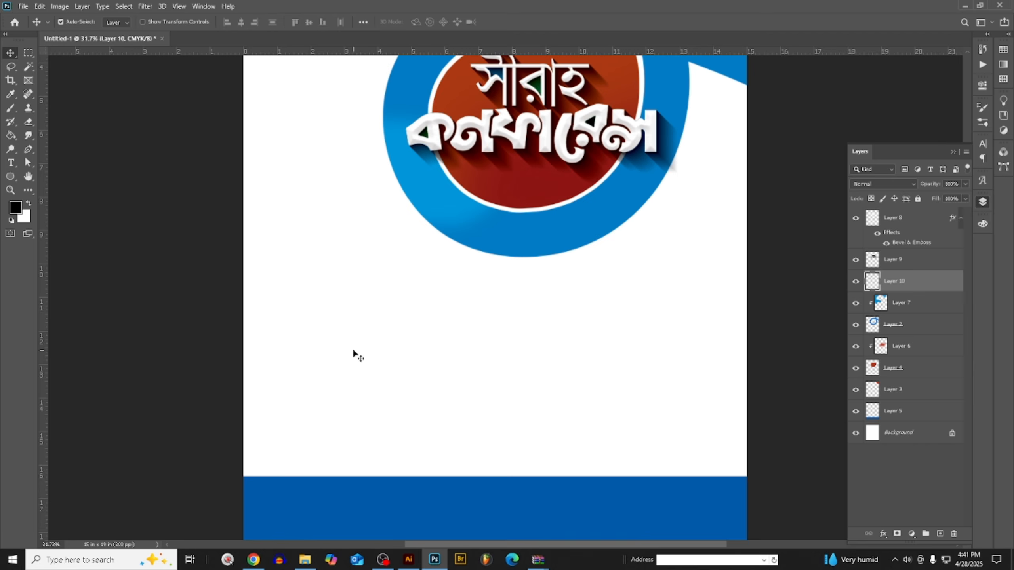
scroll(340, 411, down, 1)
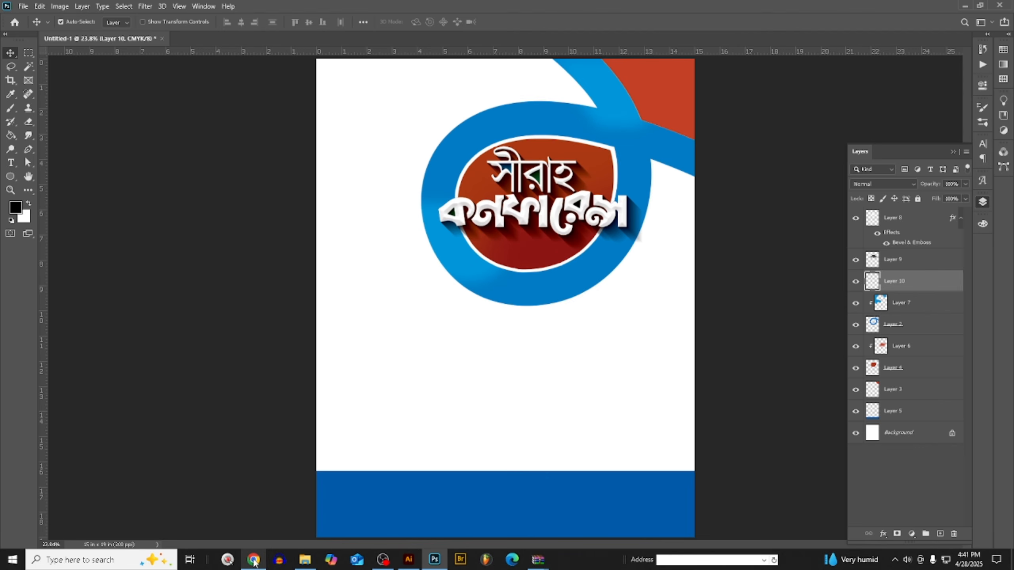
- Switch to Pinterest in Chrome, browse suggestions under the dark calligraphy pin, and open the abstract distressed canvas pin in a new tab
mouse_move(255, 560)
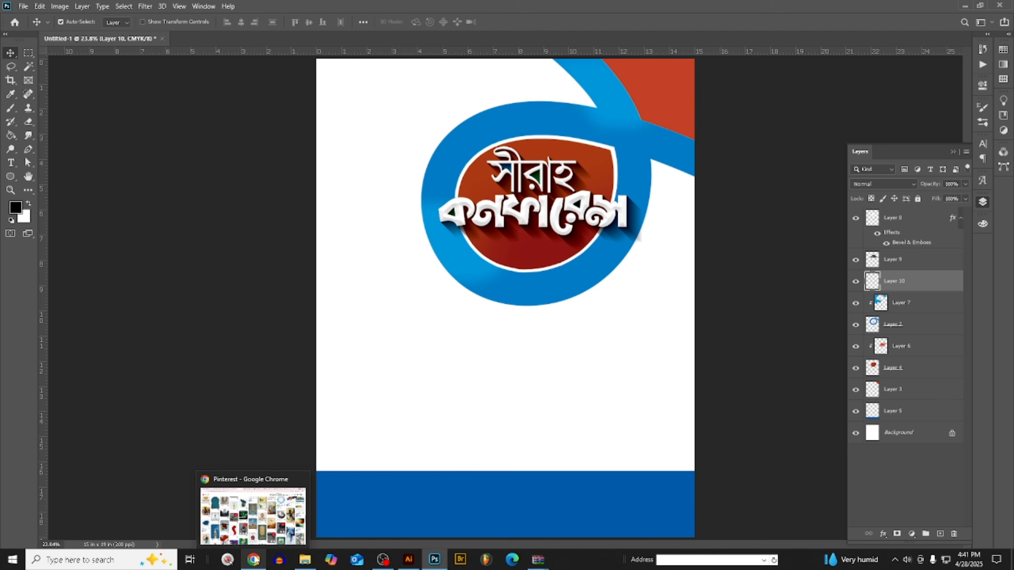
click(254, 559)
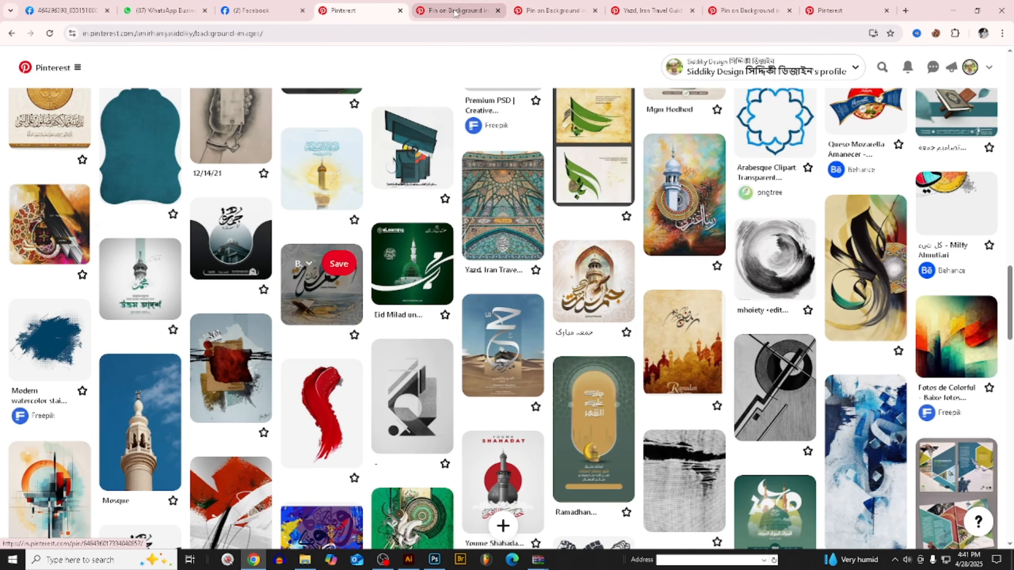
scroll(328, 200, up, 10)
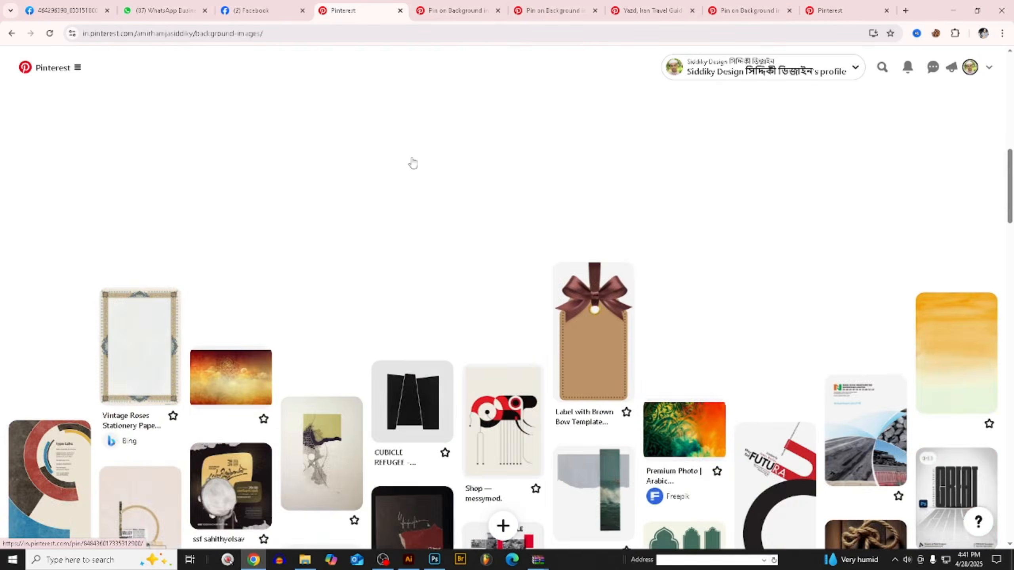
click(455, 10)
click(534, 8)
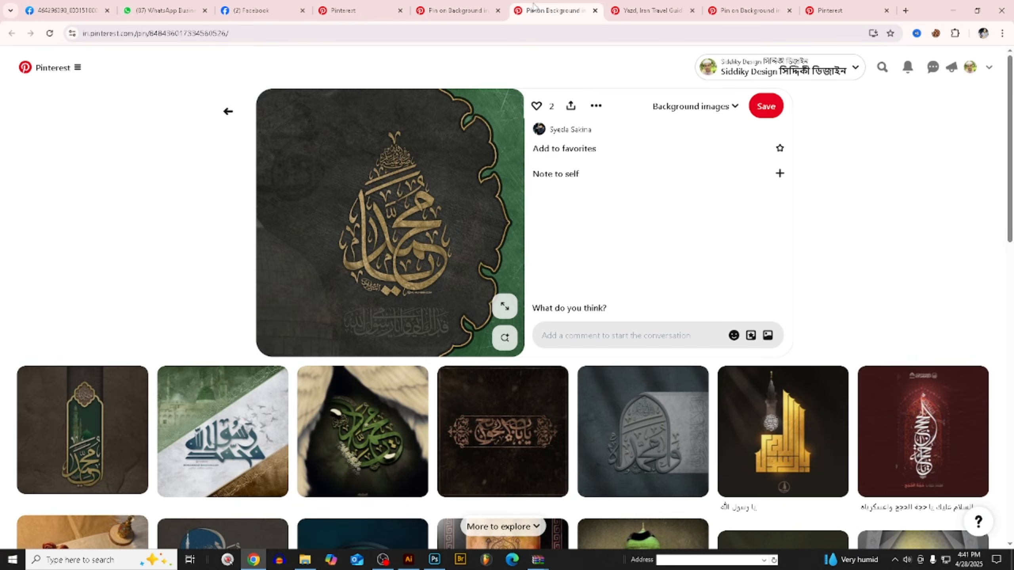
scroll(452, 303, down, 6)
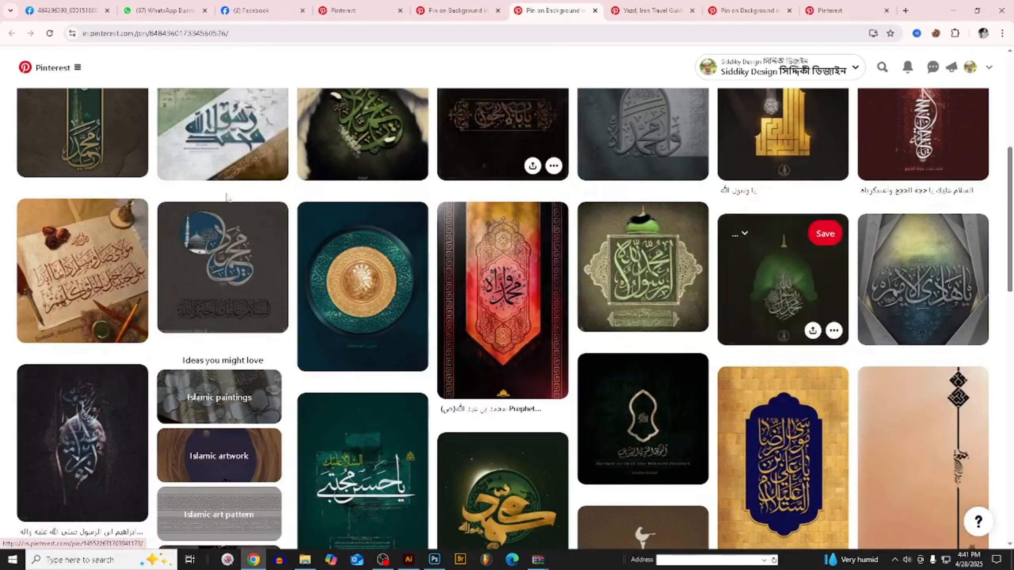
scroll(398, 233, down, 6)
scroll(398, 234, down, 8)
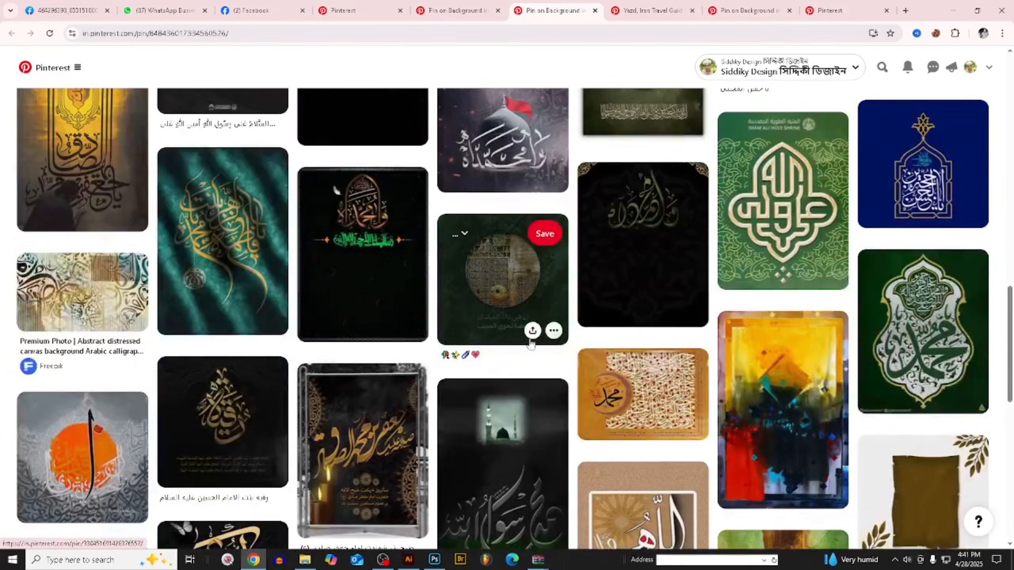
middle_click(92, 313)
click(592, 11)
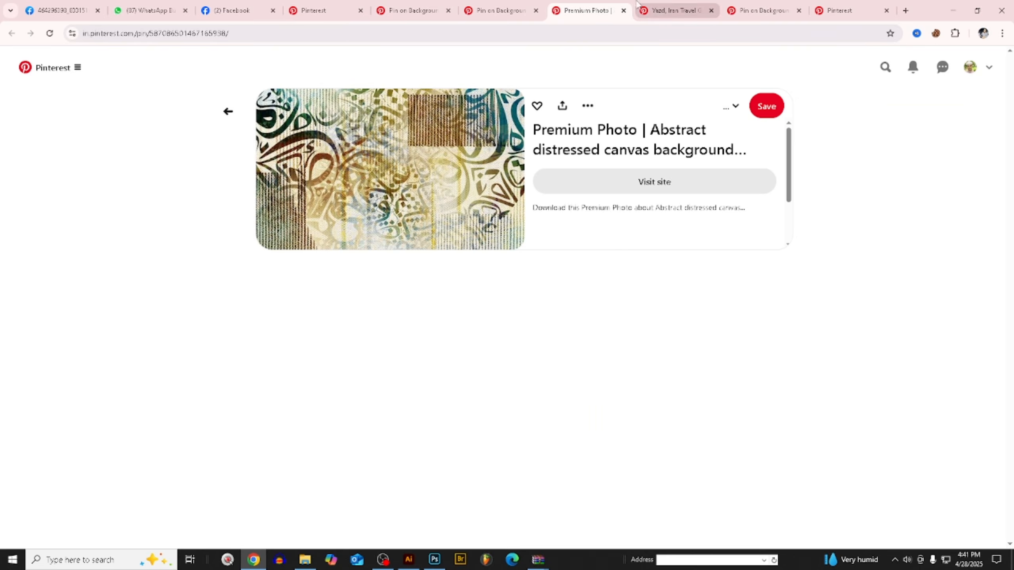
- Look through the related designs beneath the Jumma Mubarak calligraphy pin for usable background imagery
click(659, 7)
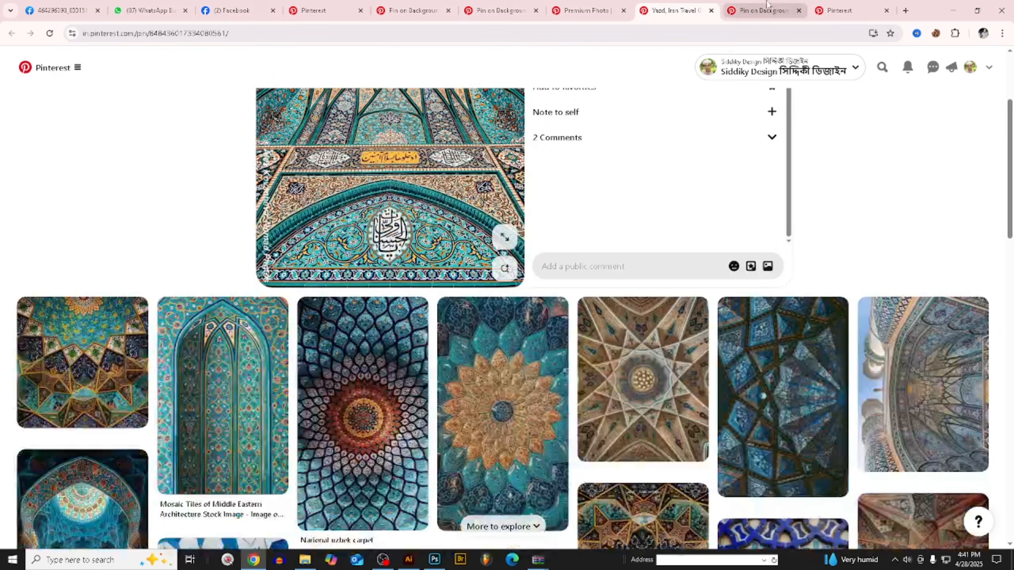
click(761, 10)
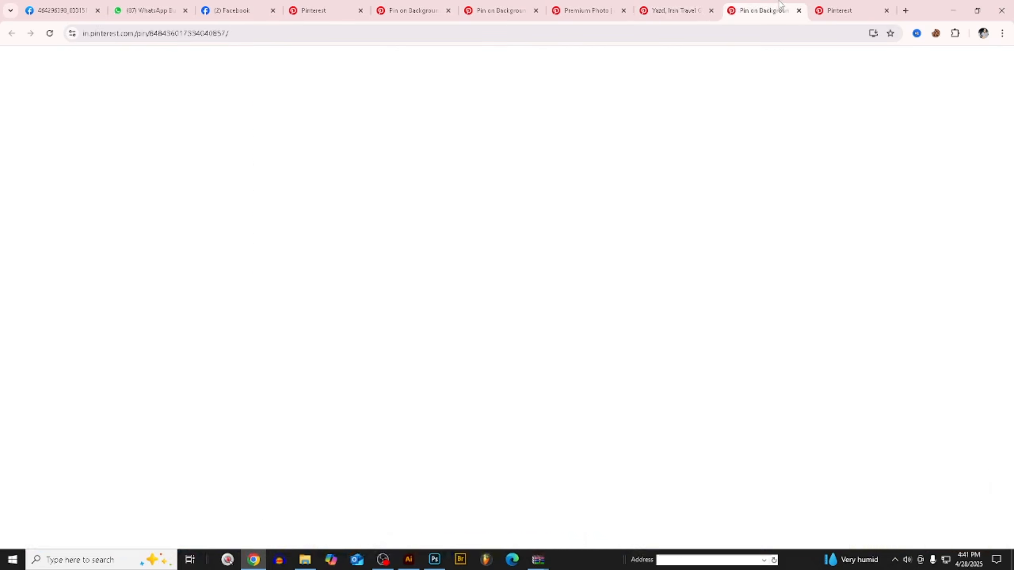
scroll(359, 260, down, 4)
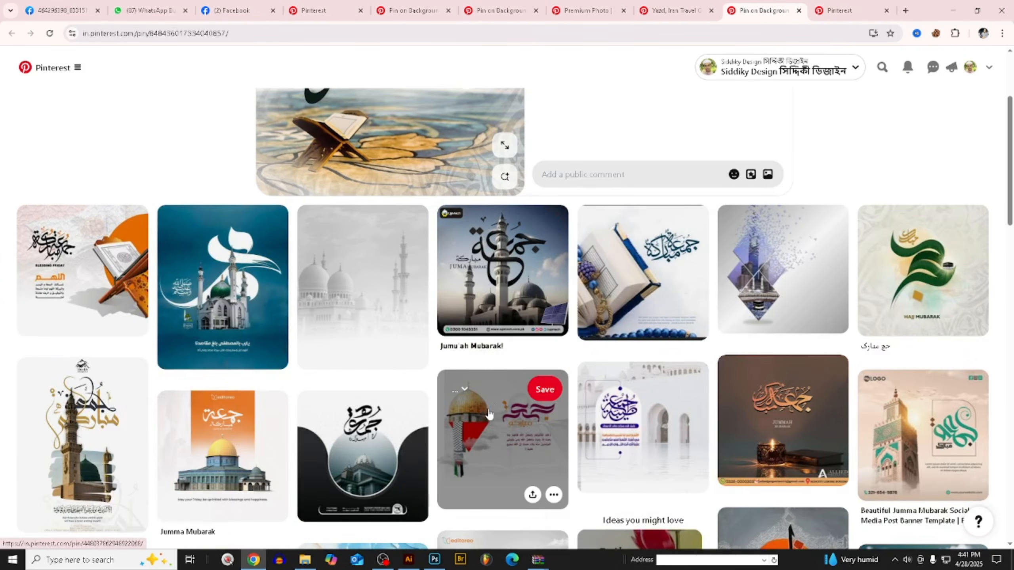
scroll(573, 373, down, 4)
scroll(573, 373, down, 4)
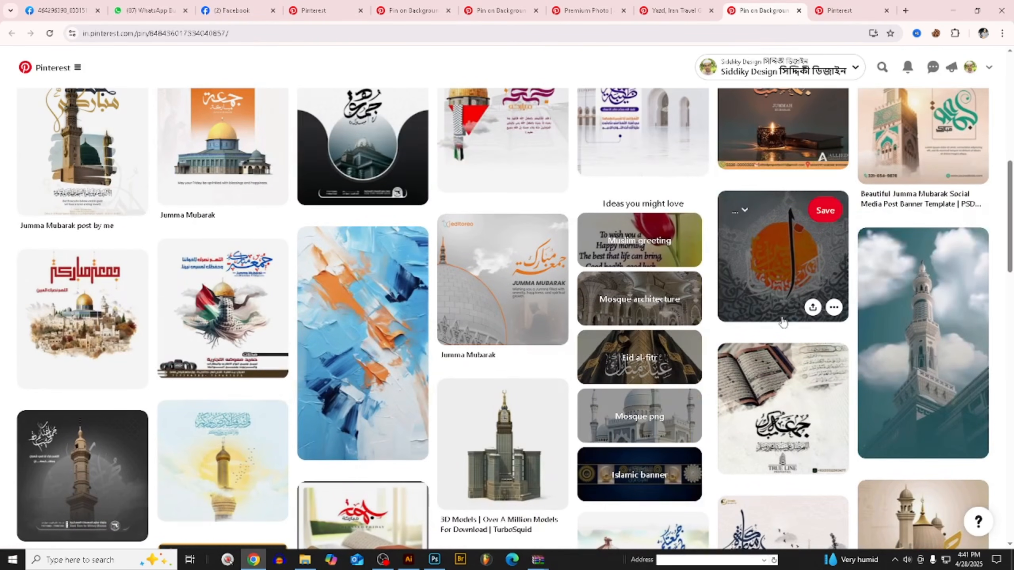
scroll(746, 284, down, 5)
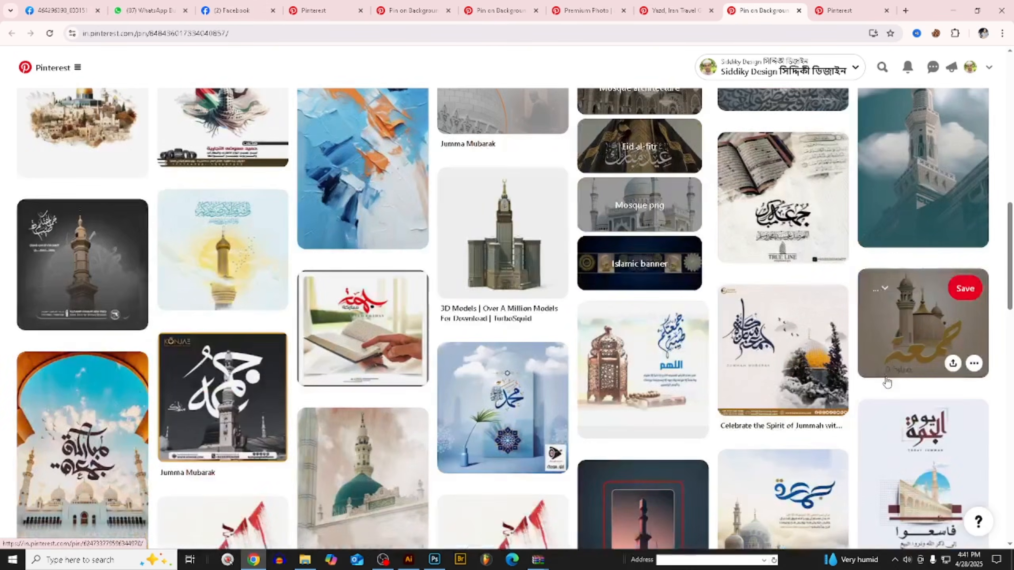
scroll(714, 381, up, 12)
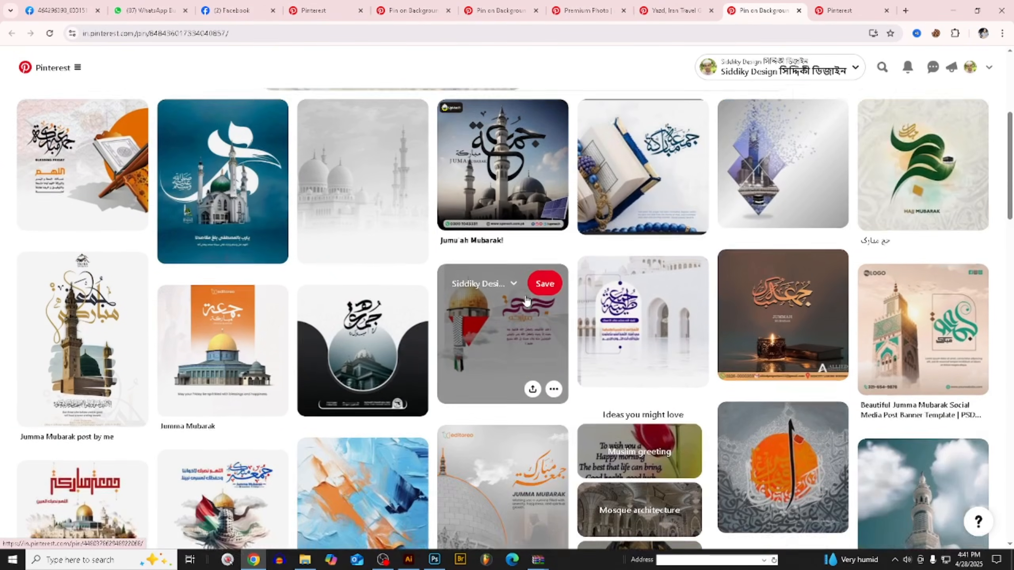
scroll(917, 323, up, 2)
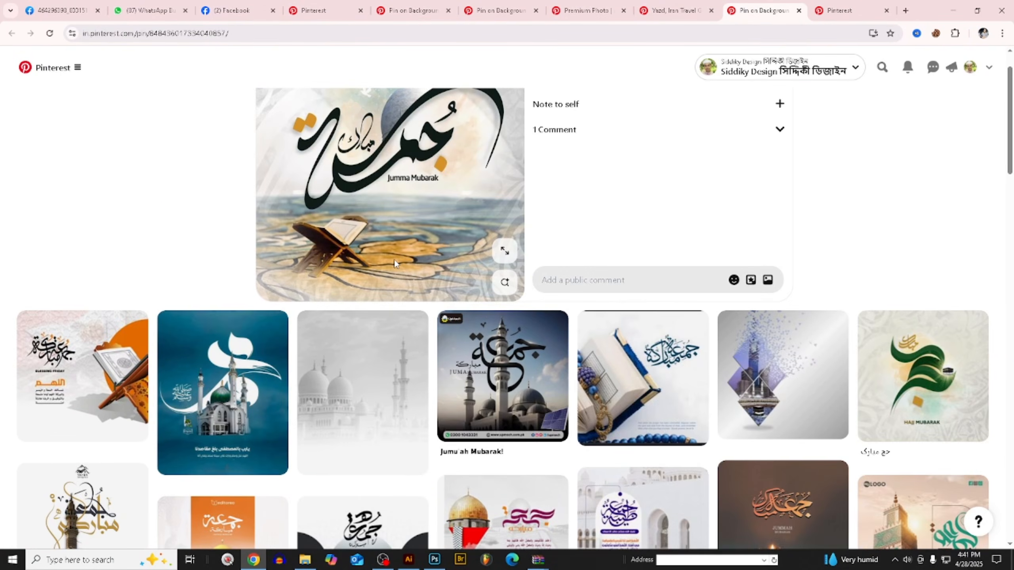
scroll(393, 268, down, 2)
scroll(393, 268, down, 3)
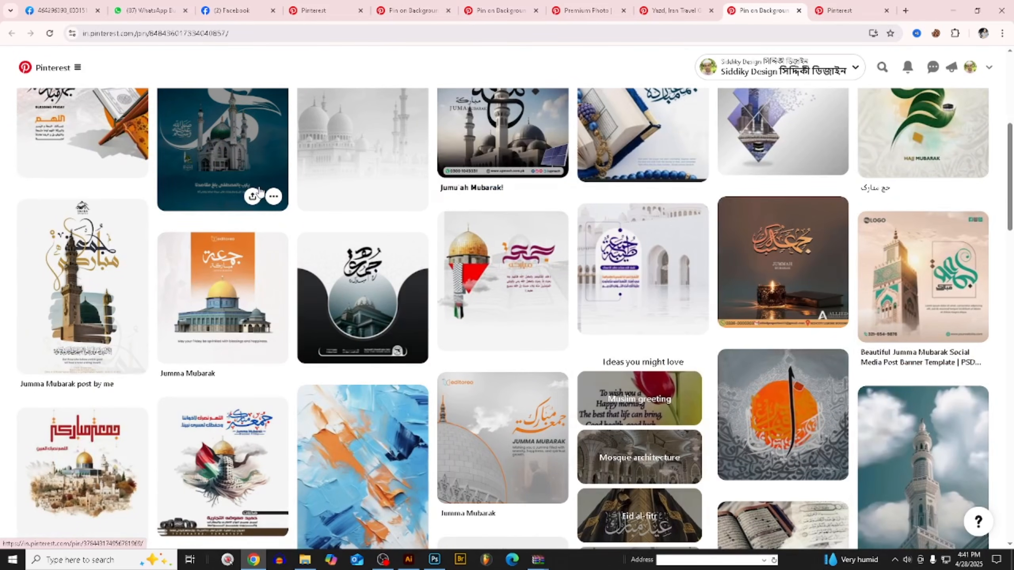
- Open the teal pin with the white mosque and look through its related mosque designs
click(237, 152)
scroll(643, 282, down, 3)
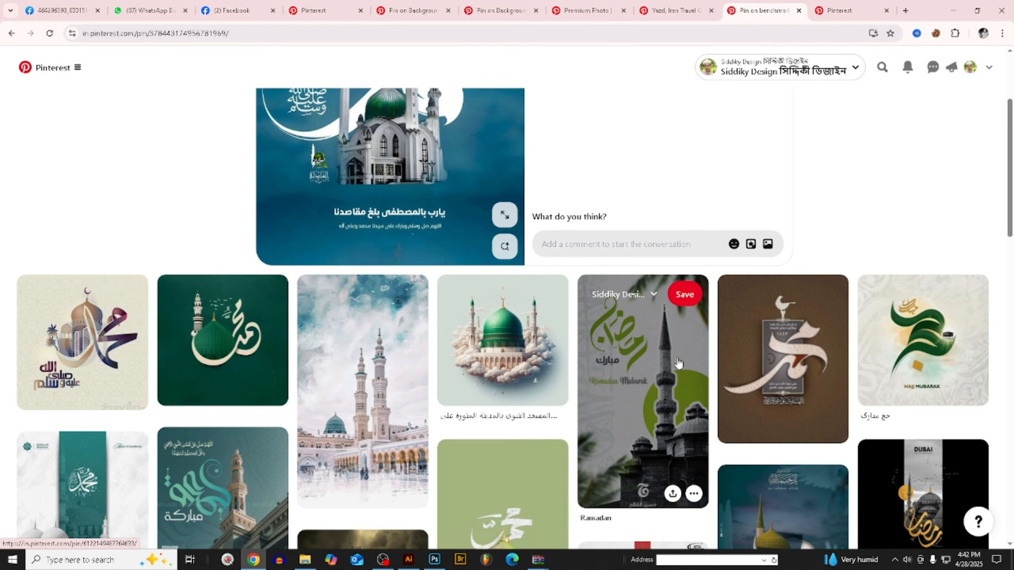
scroll(628, 304, down, 3)
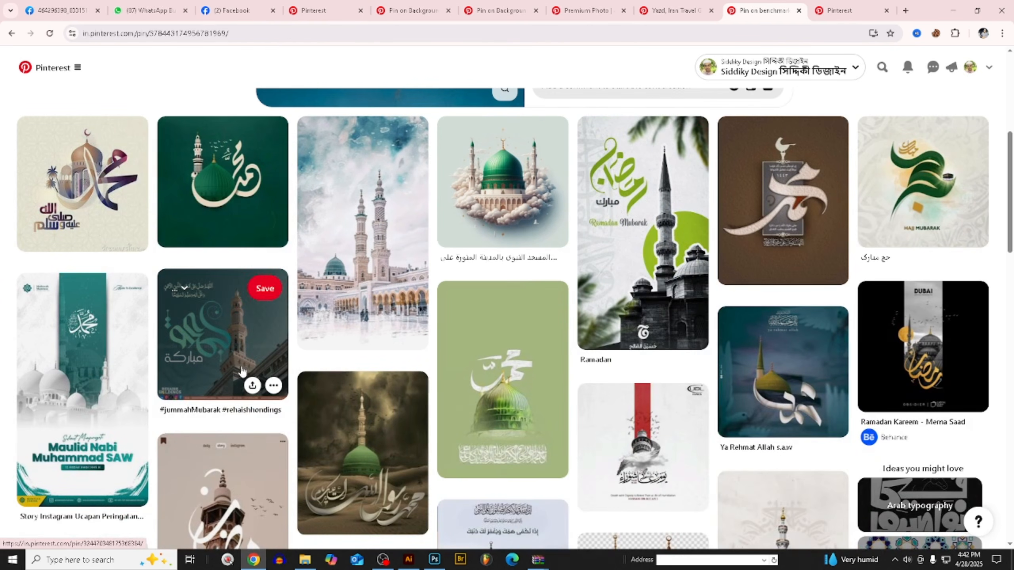
scroll(442, 323, down, 3)
scroll(443, 320, down, 4)
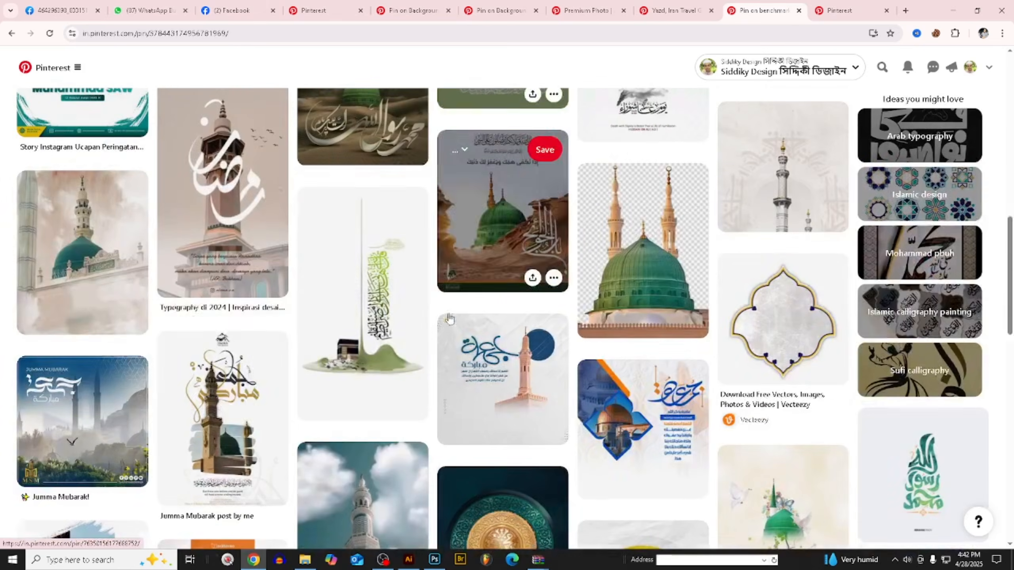
- Open the pin showing the green dome among desert rocks and browse its related green-dome posters
click(503, 240)
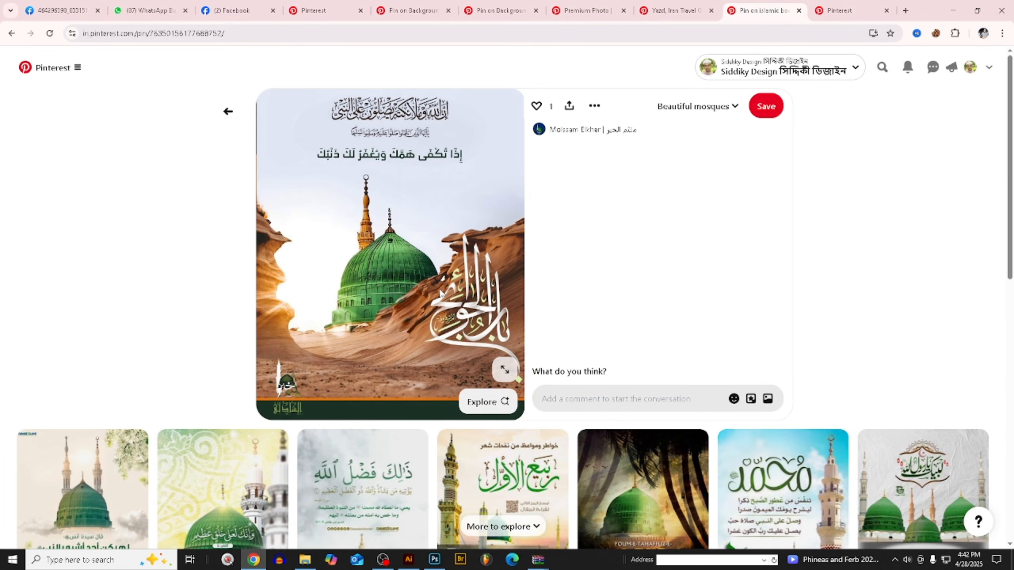
scroll(475, 336, down, 4)
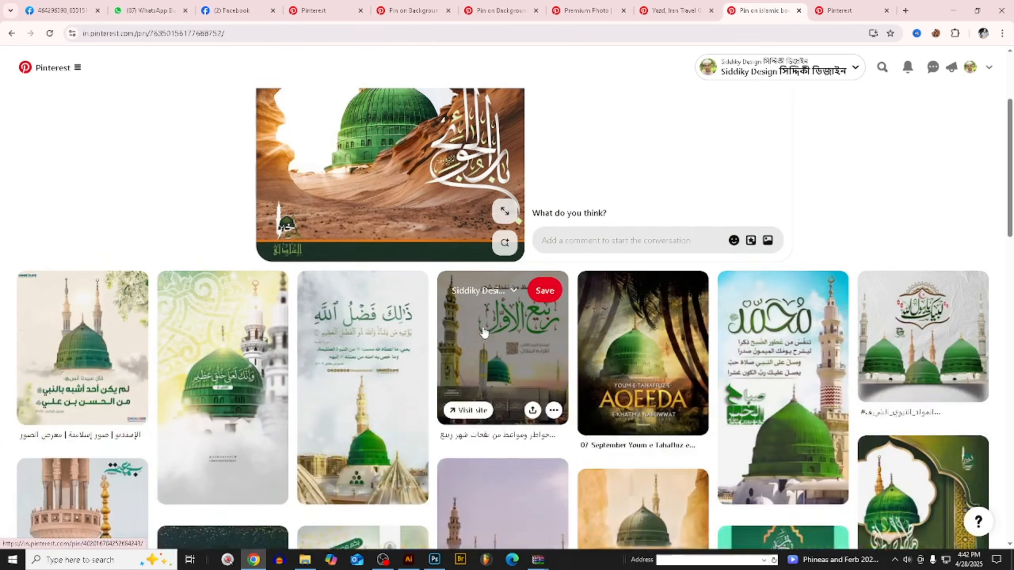
scroll(886, 382, down, 4)
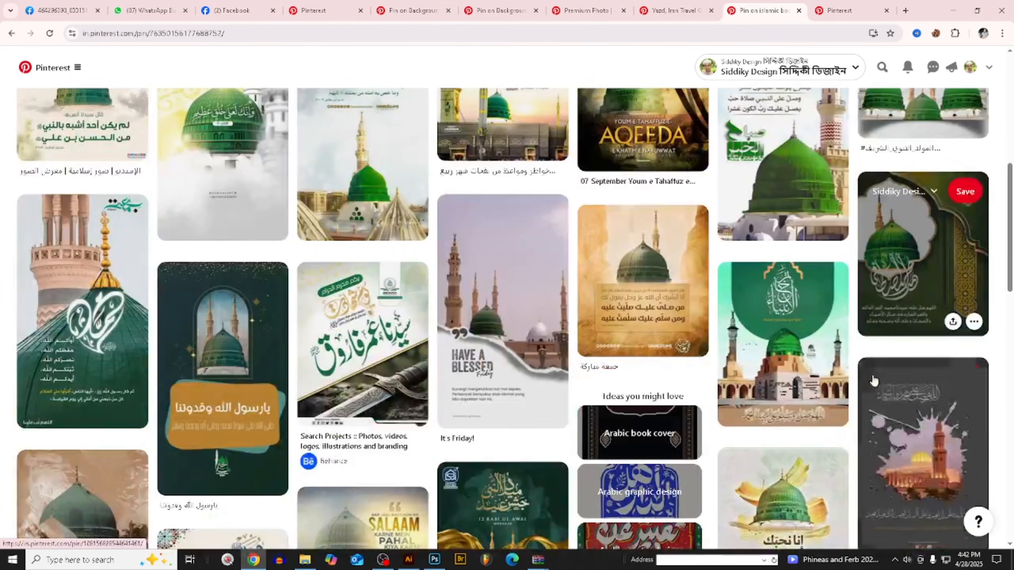
scroll(619, 393, down, 3)
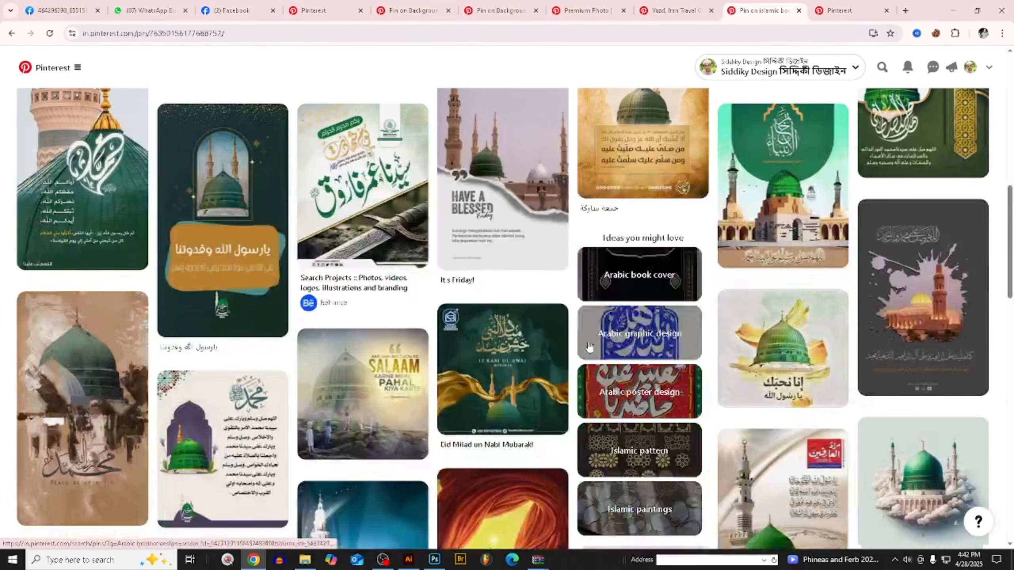
- Revisit the other open Pinterest pins and check the textures related to the abstract distressed canvas image
click(430, 8)
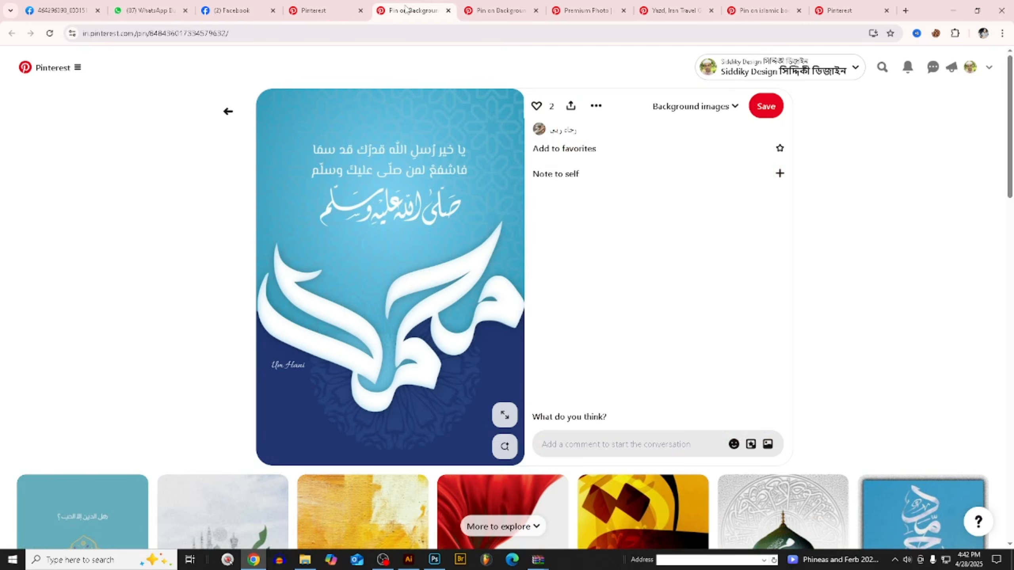
click(336, 10)
click(480, 7)
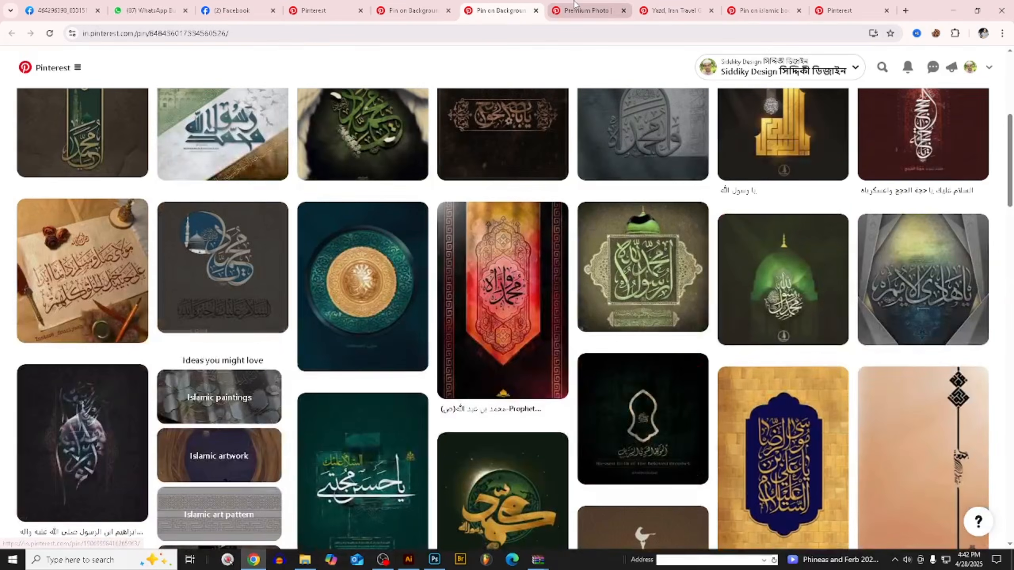
click(575, 3)
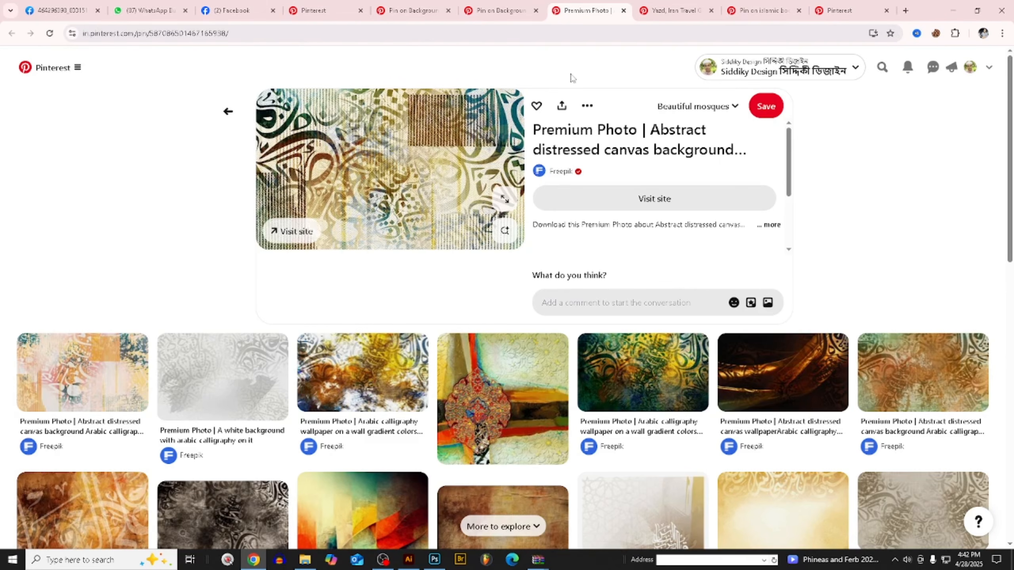
scroll(573, 80, down, 4)
scroll(800, 419, up, 1)
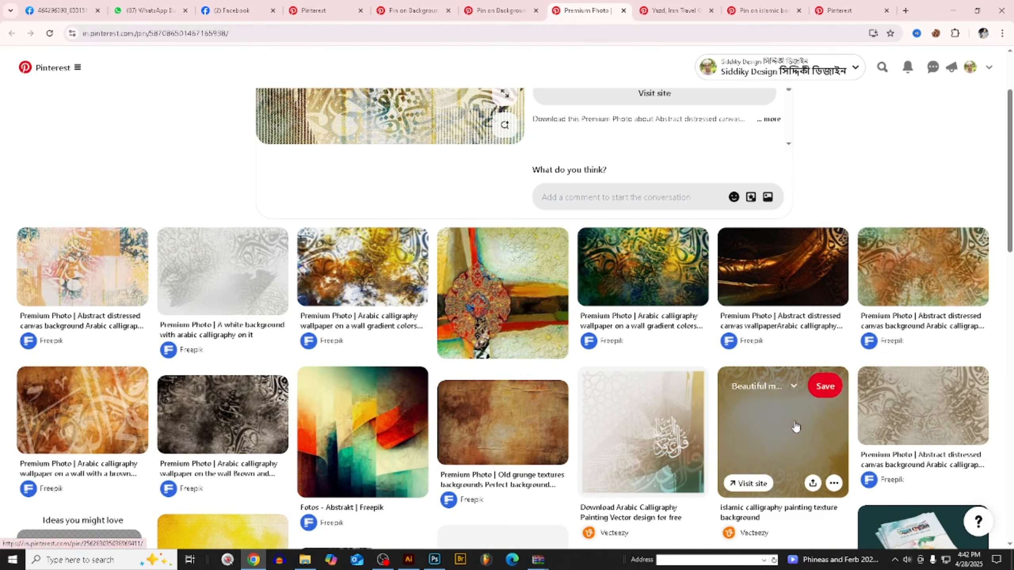
- Examine the mosaic and mosque architecture images related to the Yazd, Iran pin for a background pattern
click(676, 12)
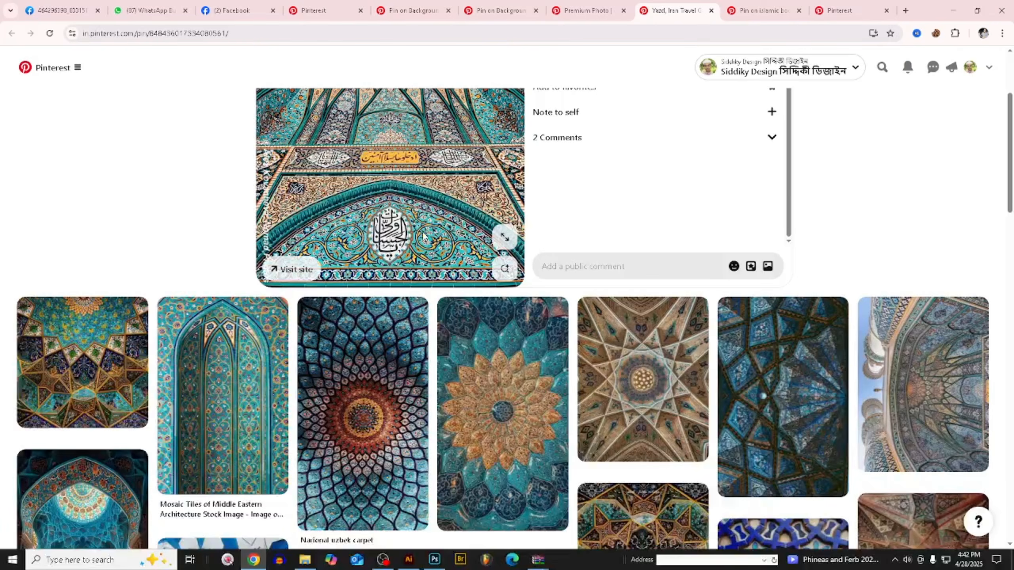
scroll(743, 365, down, 2)
scroll(744, 366, down, 10)
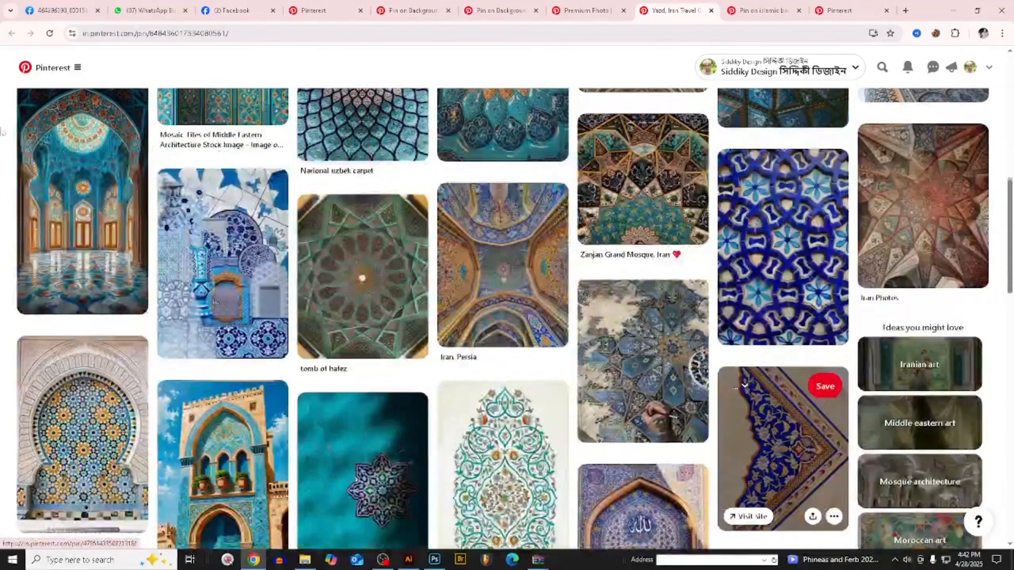
scroll(765, 459, down, 5)
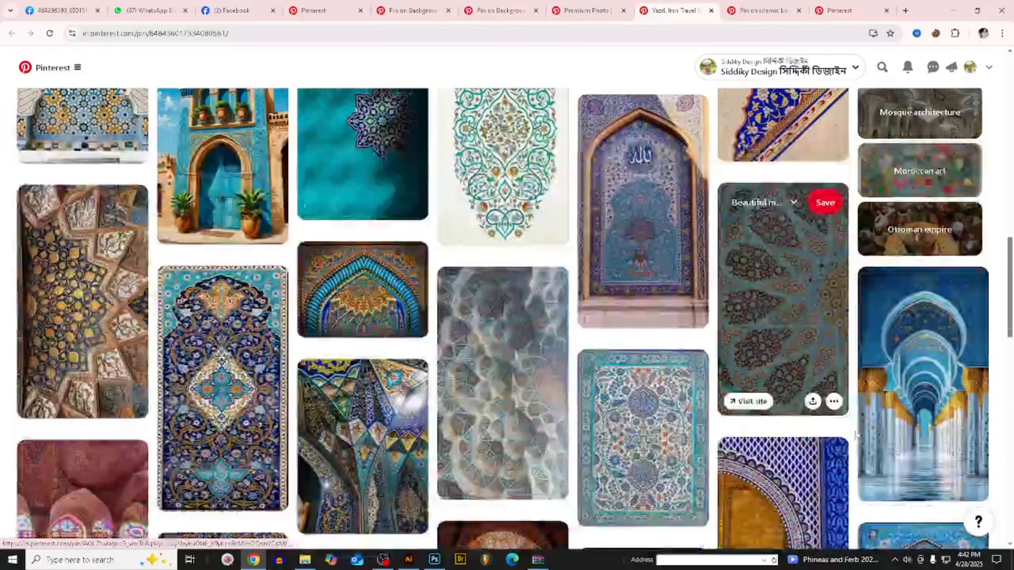
scroll(736, 382, down, 4)
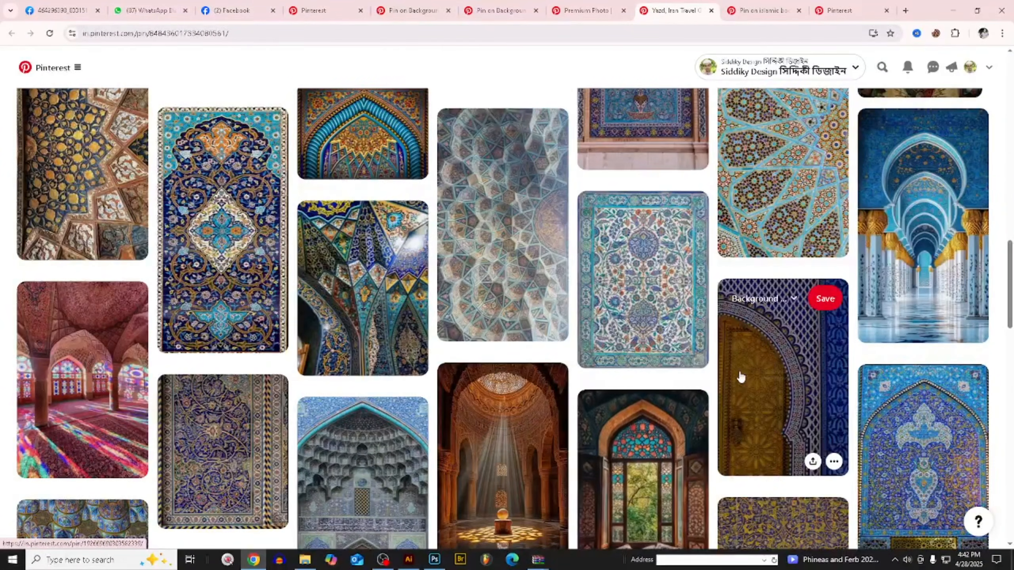
scroll(761, 371, down, 5)
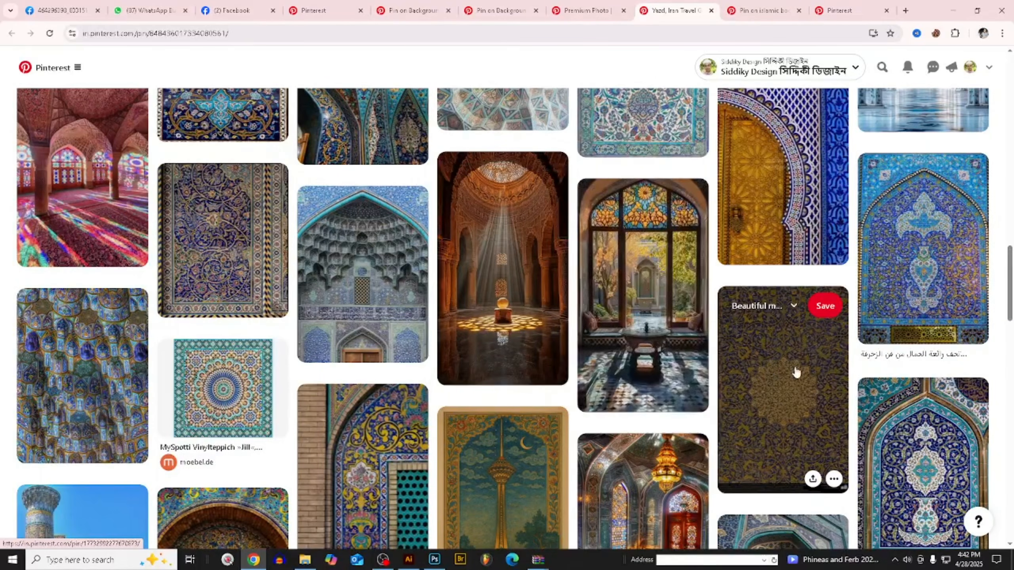
scroll(778, 369, down, 8)
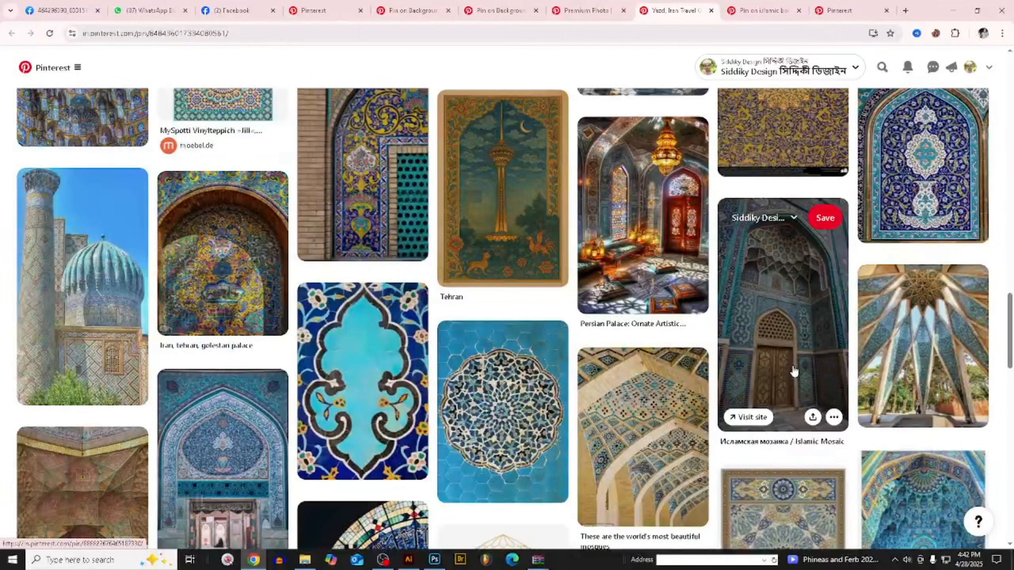
scroll(795, 372, down, 1)
- Copy the tiled-arches image from the "These are the world's most beautiful mosques" pin and switch to Illustrator
click(650, 413)
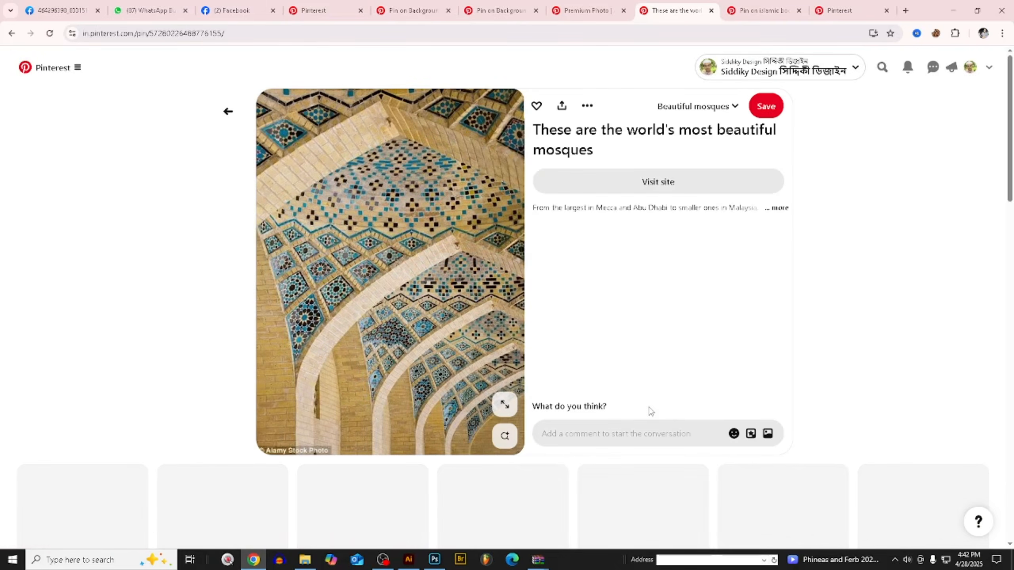
scroll(473, 239, down, 3)
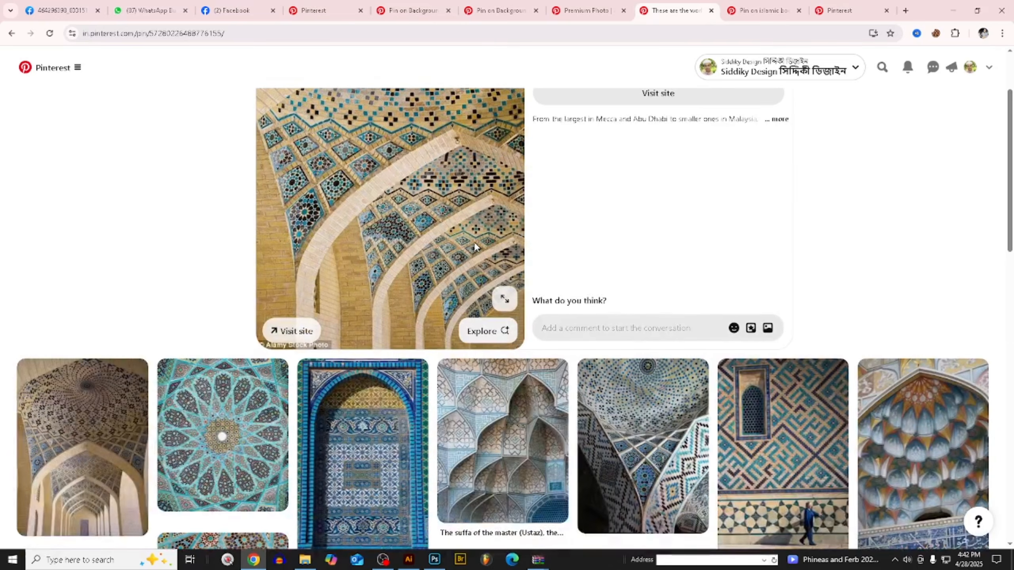
scroll(473, 241, up, 3)
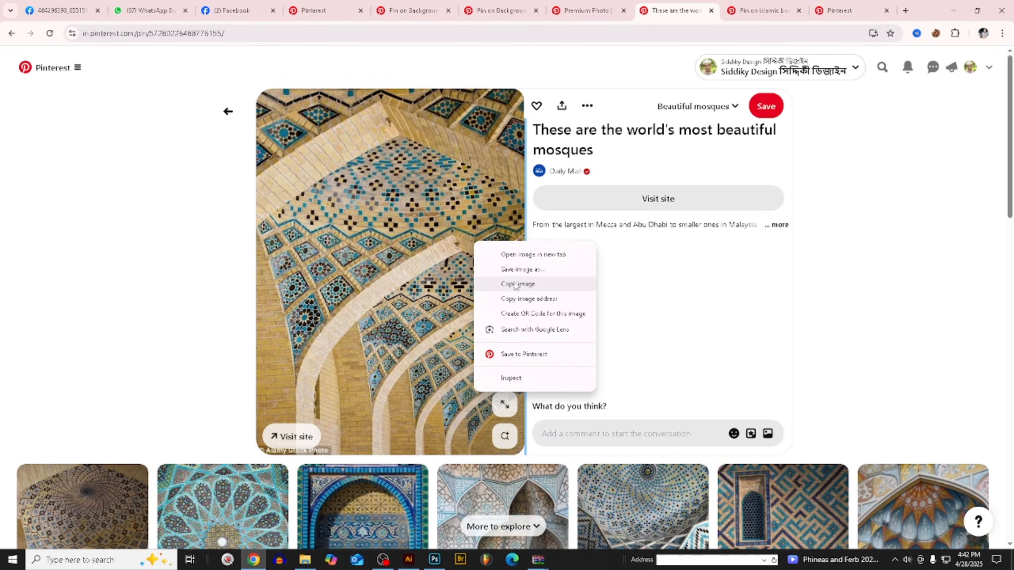
click(518, 284)
scroll(459, 419, down, 2)
click(411, 563)
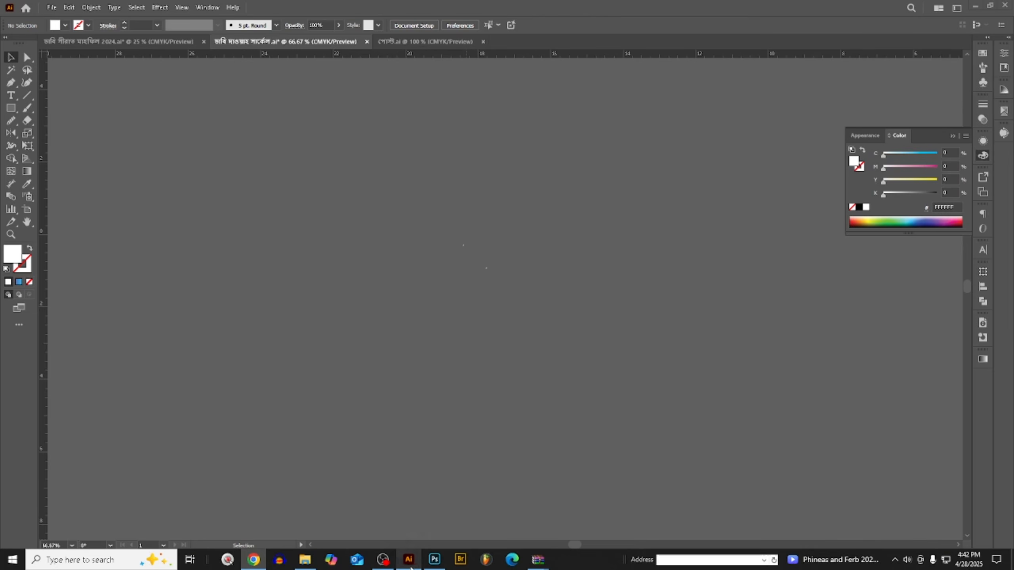
- Paste the tiled-arches image into the Illustrator document, cut it back to the clipboard, and switch to Photoshop
key(ctrl+v)
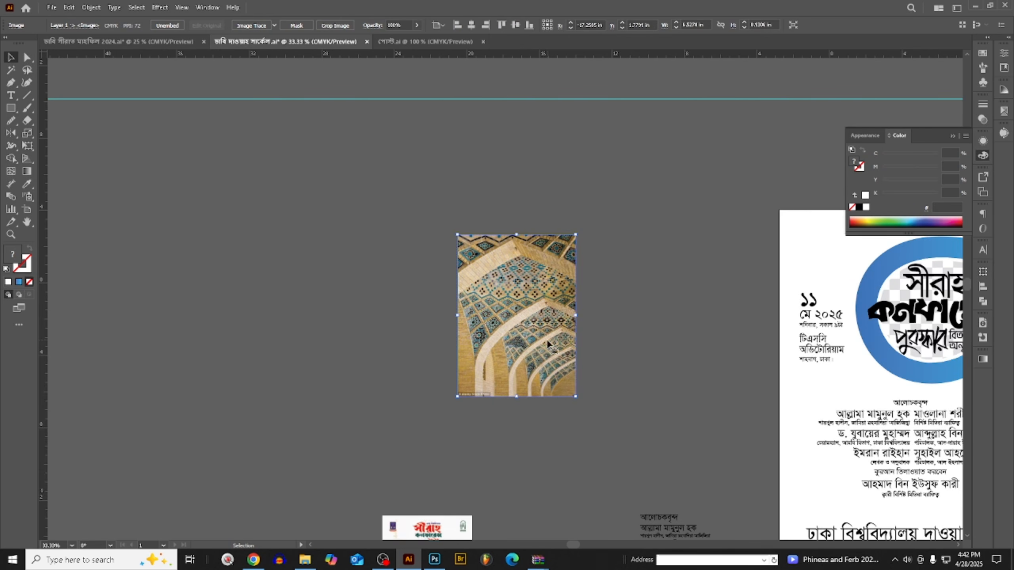
drag(526, 342, 281, 319)
key(Delete)
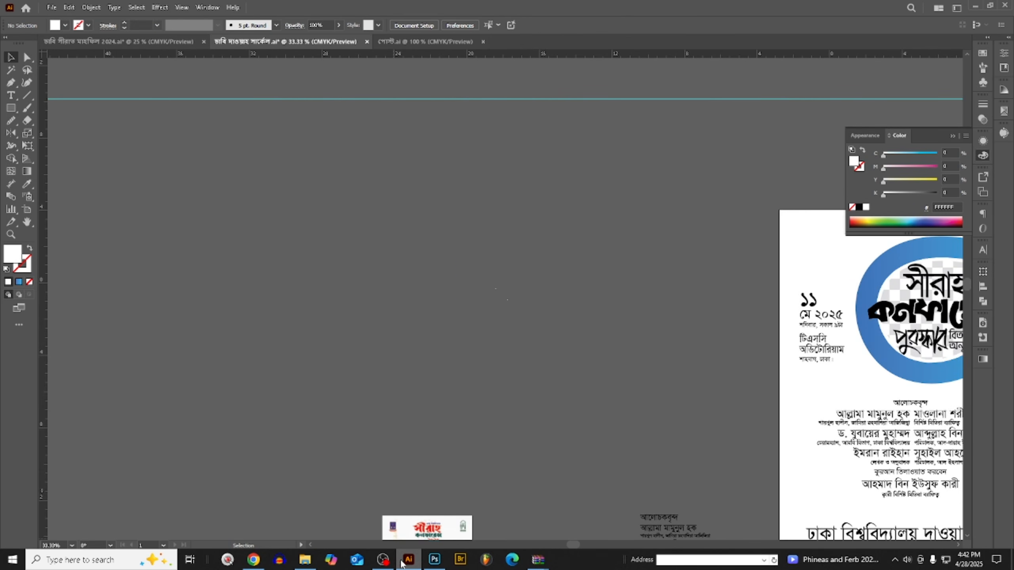
click(406, 563)
click(435, 560)
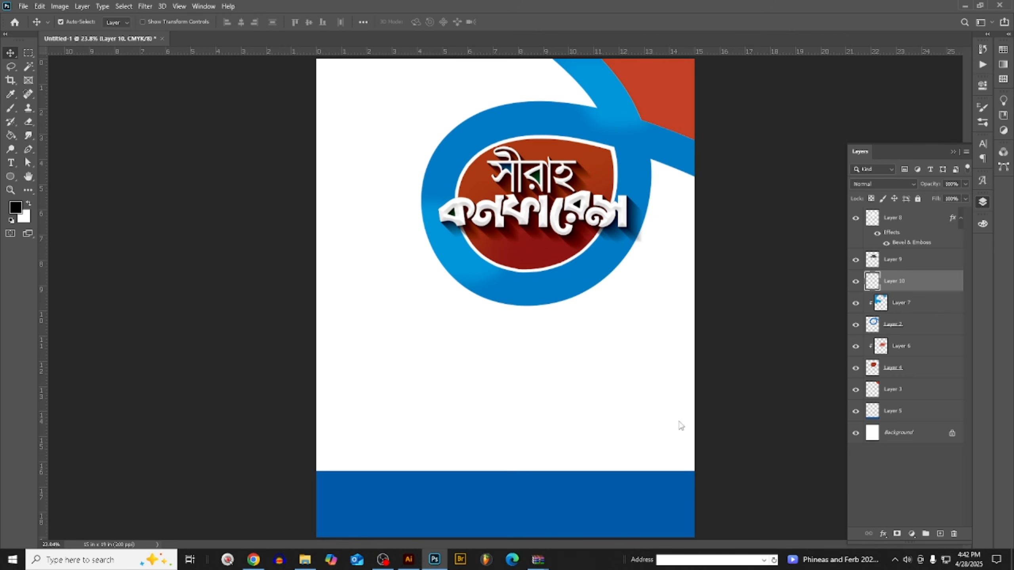
- Paste the tiled-arches image as pixels above Layer 6 and scale it to about 104.5% over the red oval, in Normal mode
click(538, 255)
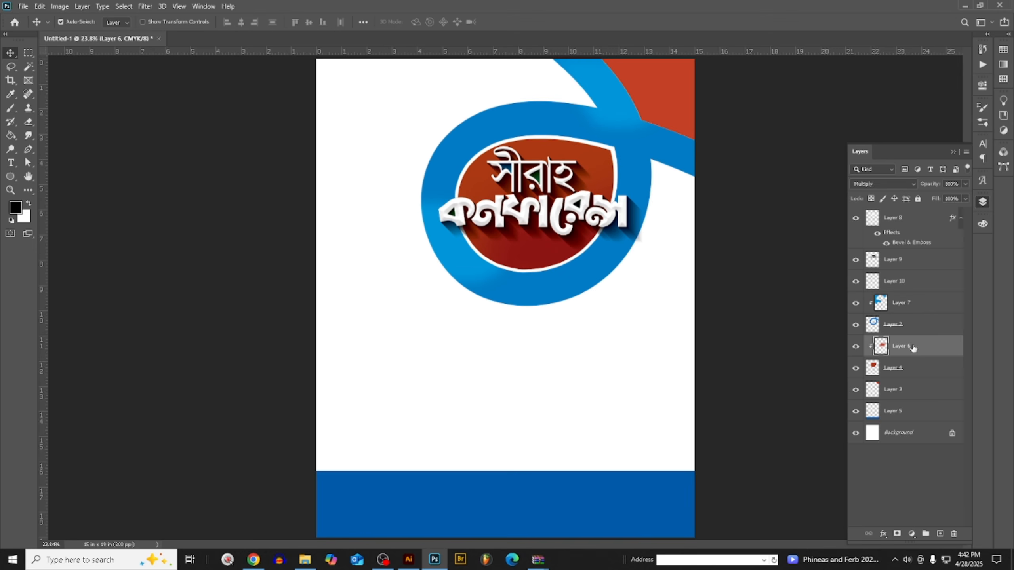
key(ctrl+v)
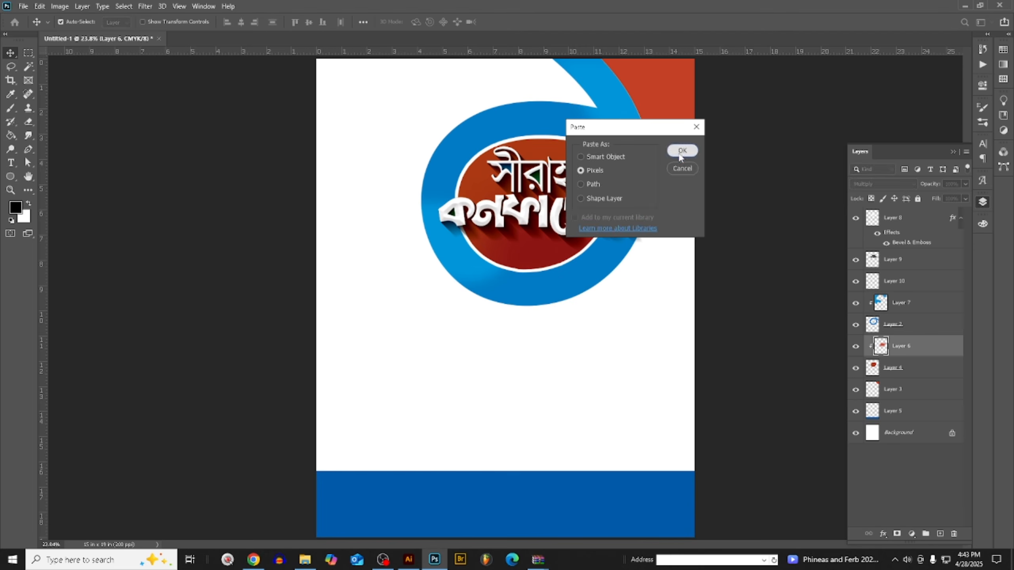
click(682, 151)
drag(543, 293, 559, 188)
drag(615, 153, 621, 151)
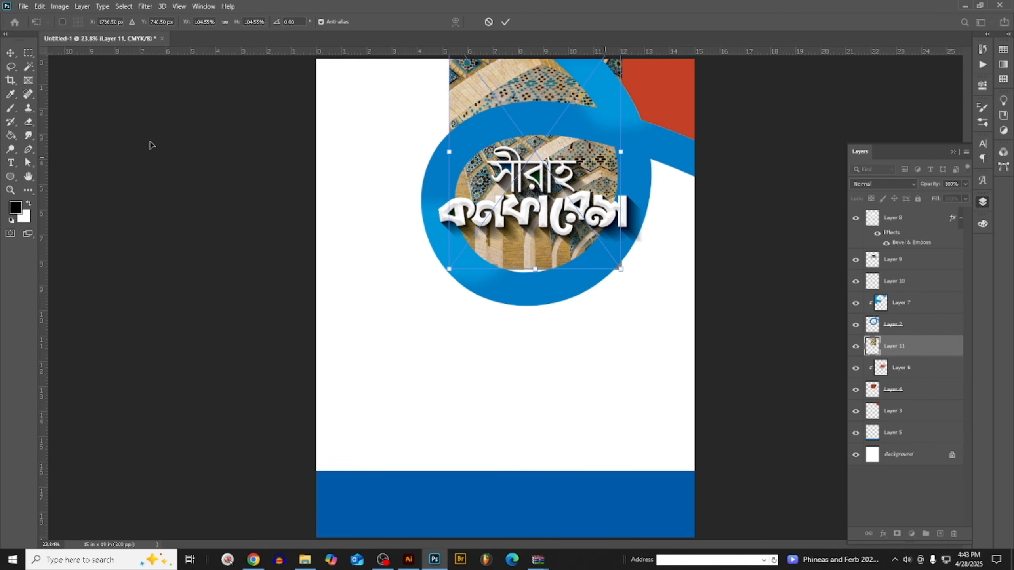
click(11, 53)
click(880, 184)
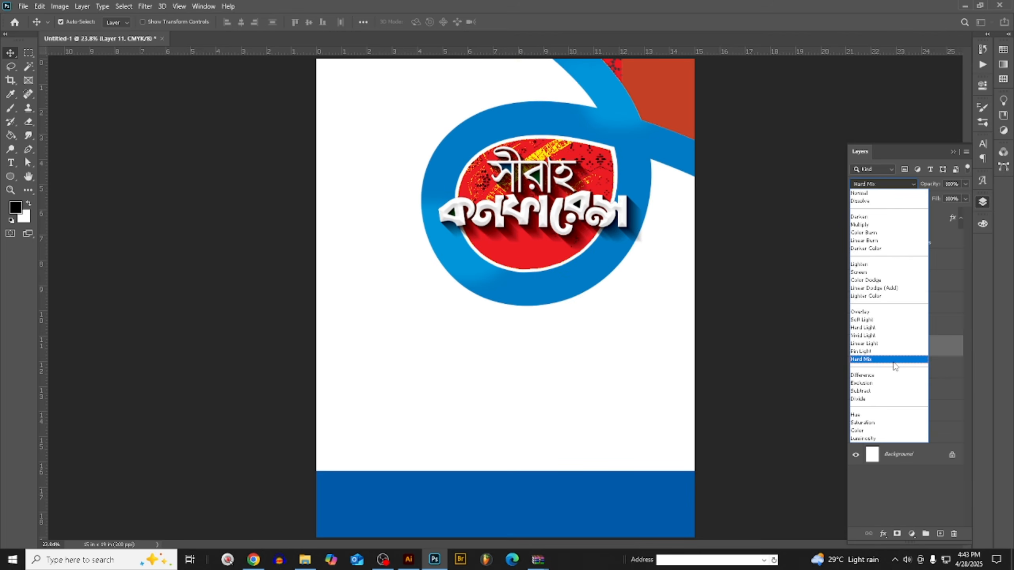
click(870, 192)
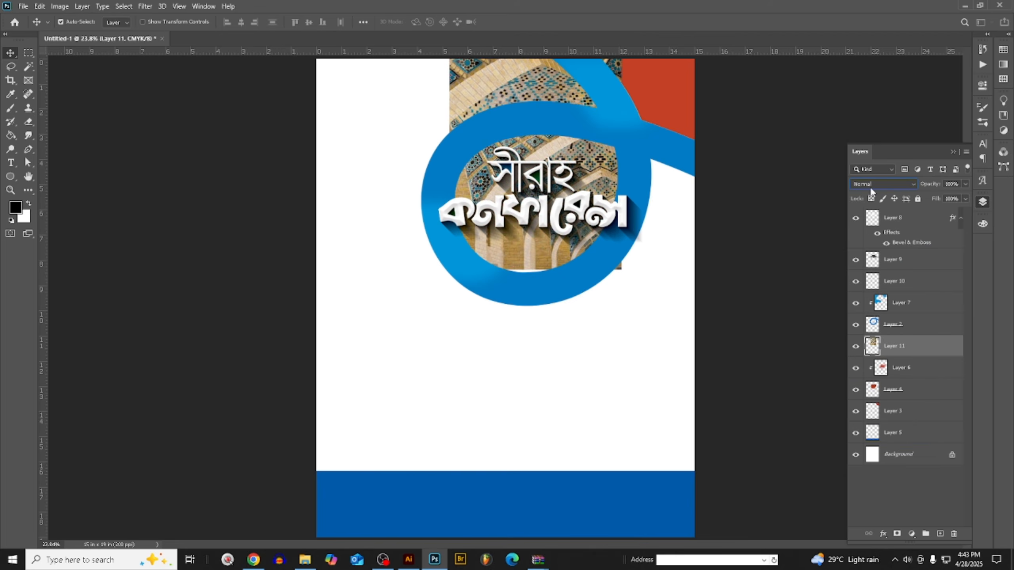
- Hide the tiled-arches layer, sample the oval's orange-red a93813 as the foreground colour, and show the layer again
click(856, 345)
click(19, 208)
click(552, 255)
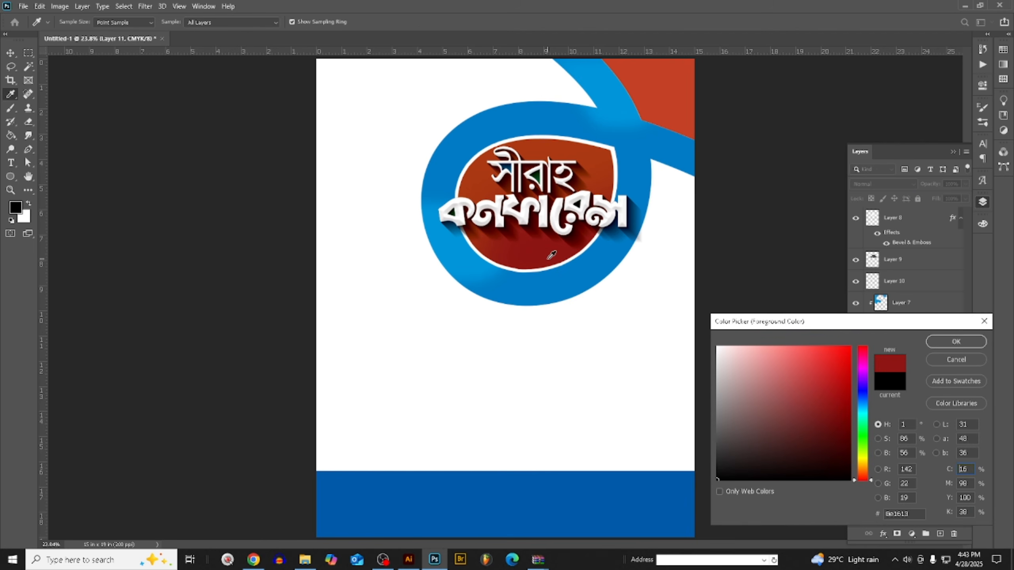
click(479, 181)
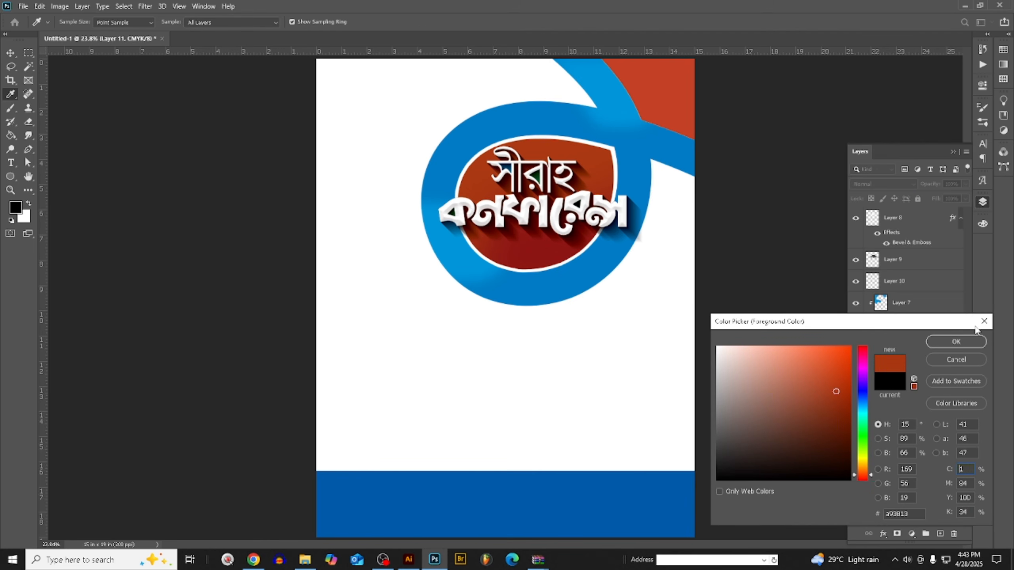
click(956, 342)
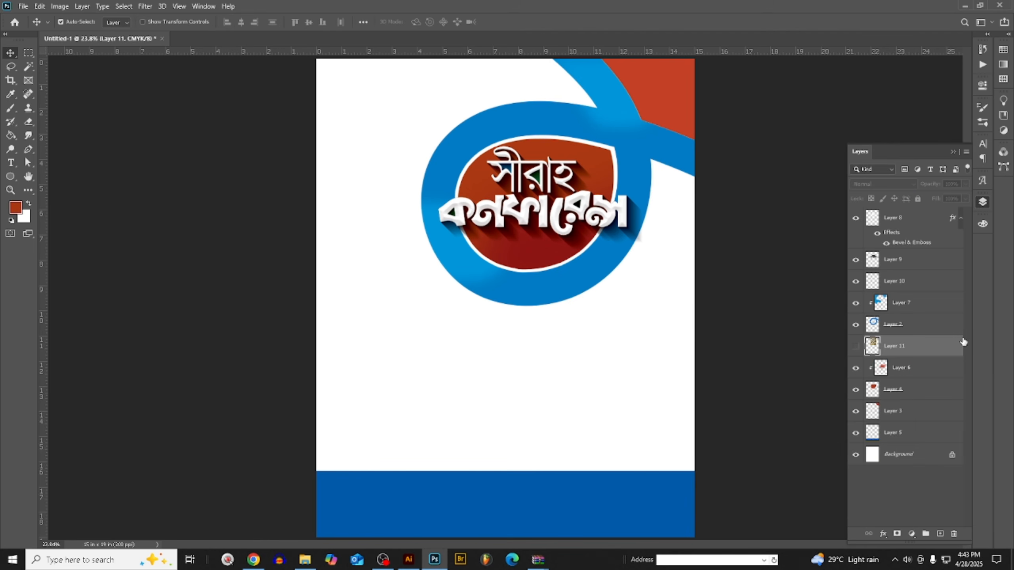
click(854, 347)
click(873, 185)
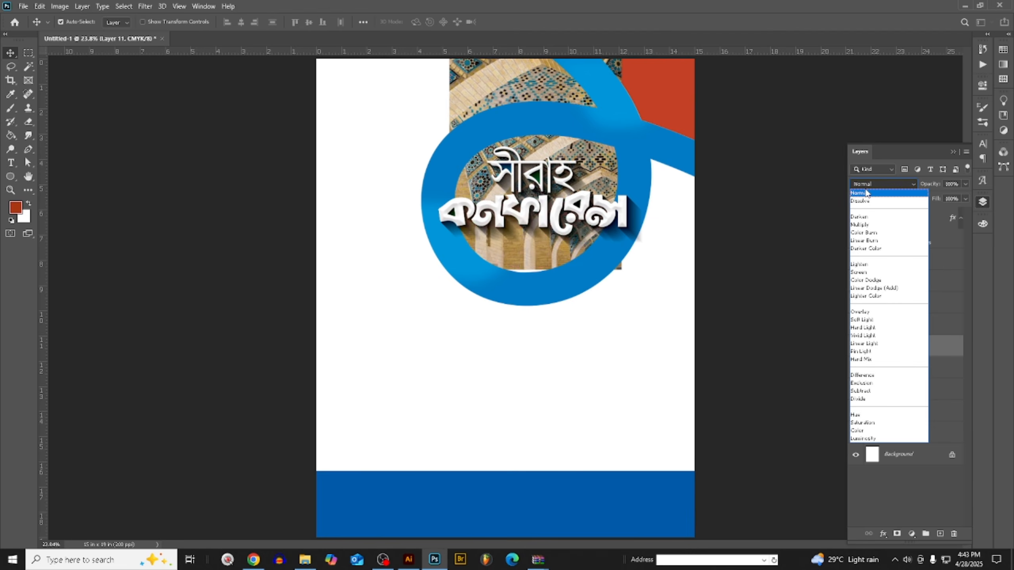
- Apply a Gradient Map running from the orange-red foreground colour to white to the tiled-arches layer
click(60, 6)
click(58, 6)
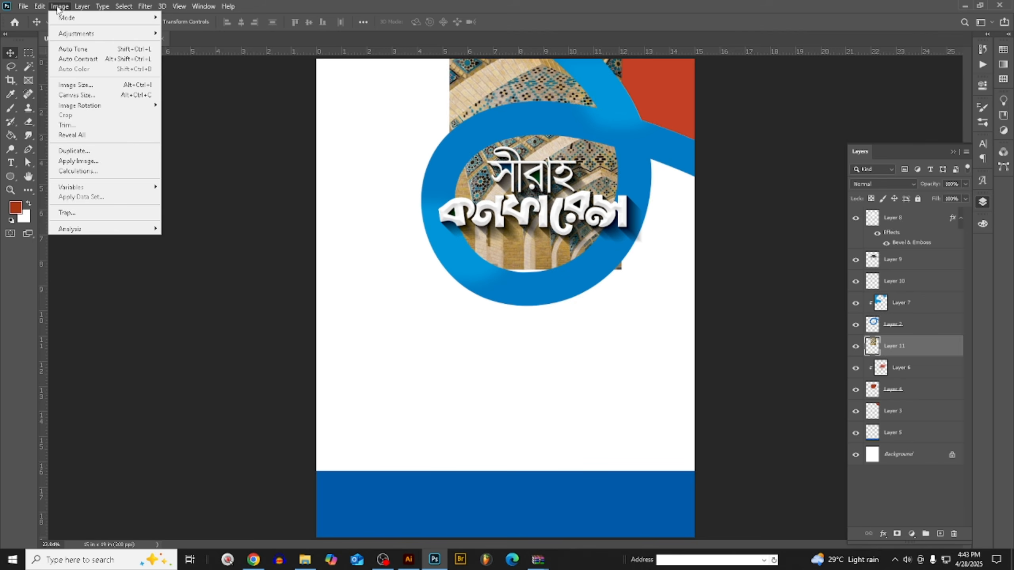
mouse_move(77, 34)
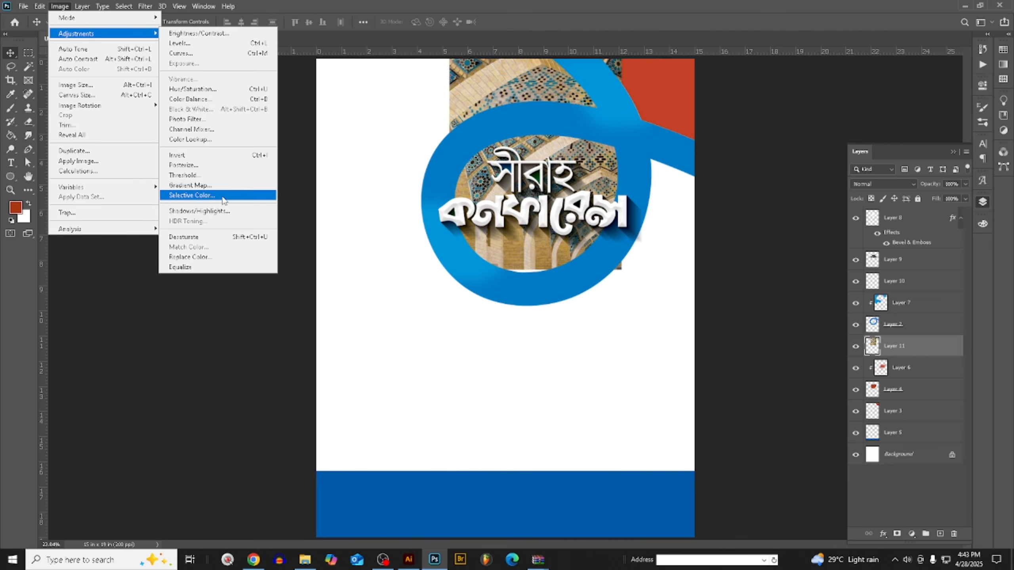
click(224, 186)
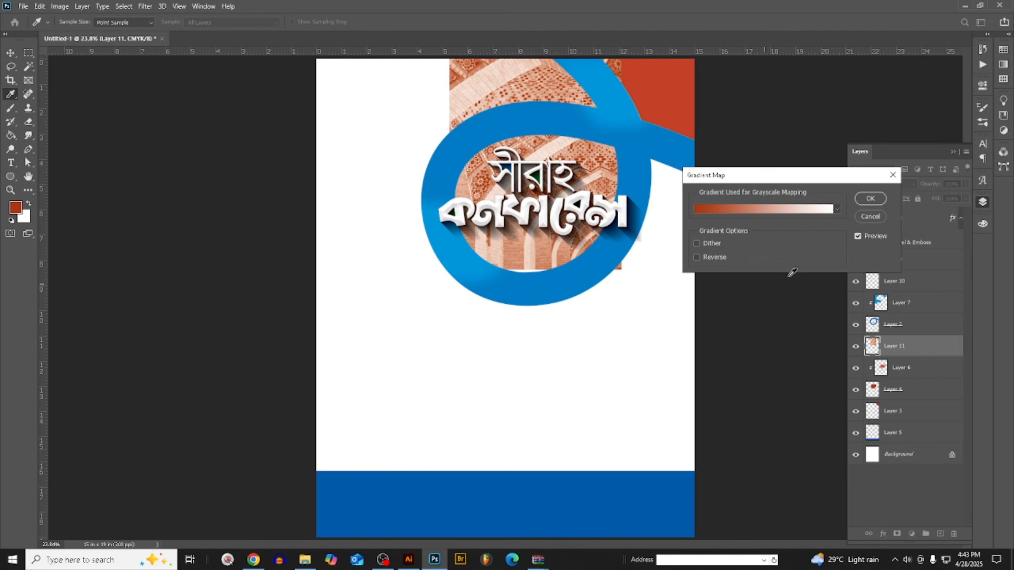
click(870, 199)
key(v)
- Set the tiled-arches layer's blend mode to Multiply and clip it to the red oval shape
click(882, 184)
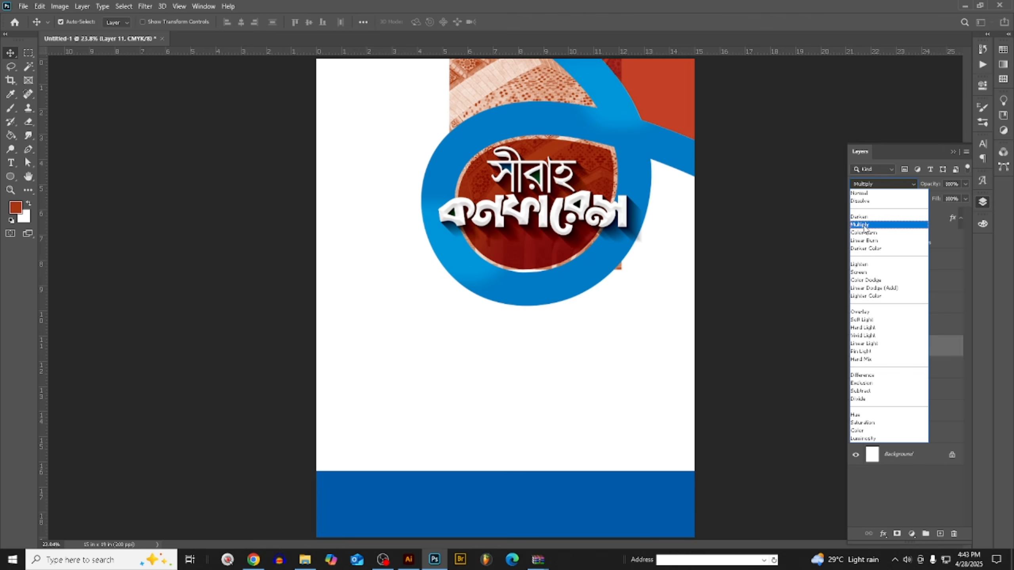
click(864, 225)
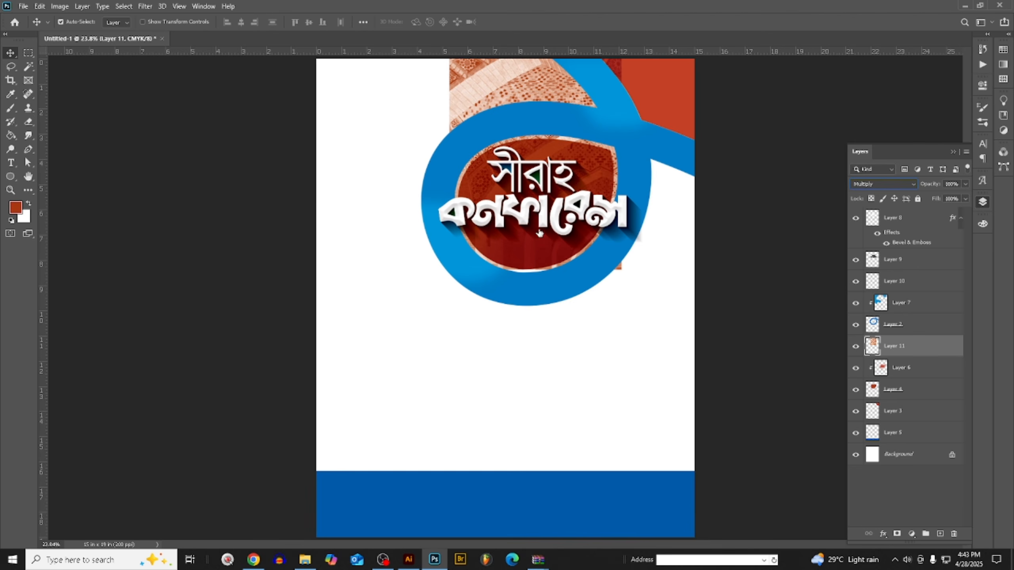
right_click(917, 351)
click(815, 308)
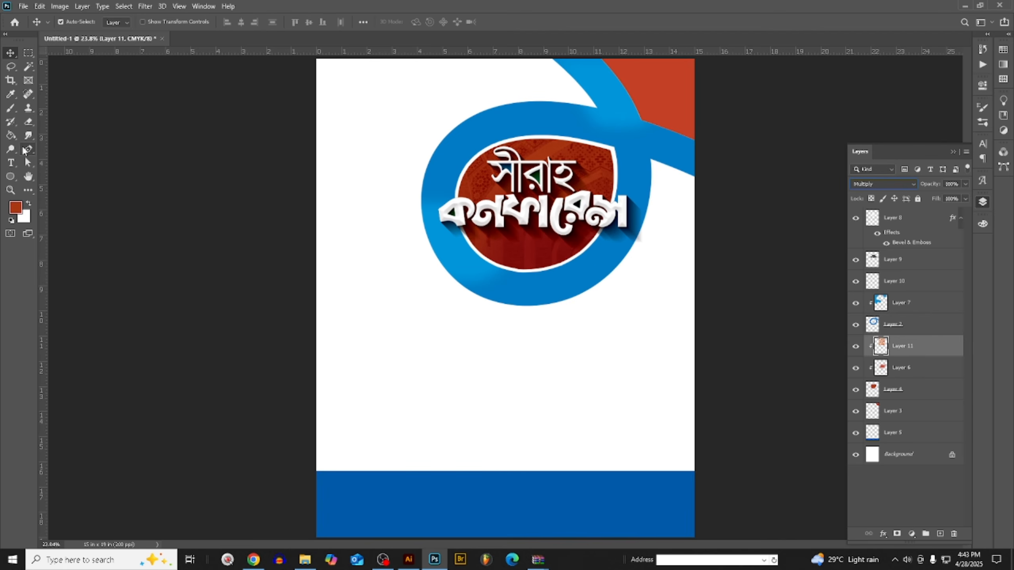
- Examine up close how the tiled pattern blends into the red oval behind the bevelled title
click(28, 177)
scroll(602, 182, up, 9)
scroll(606, 190, up, 6)
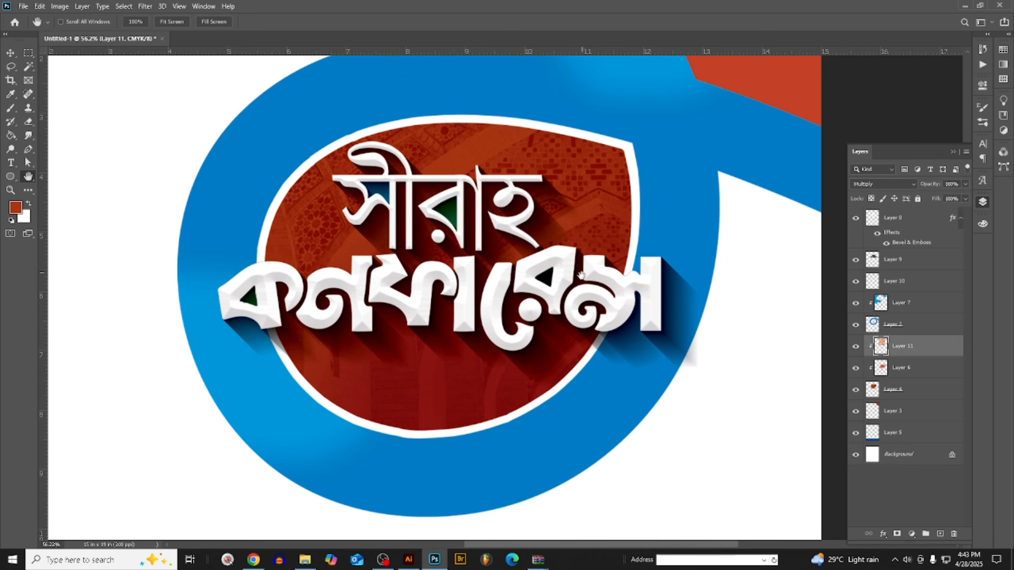
scroll(395, 253, up, 7)
scroll(304, 236, down, 3)
scroll(46, 194, down, 2)
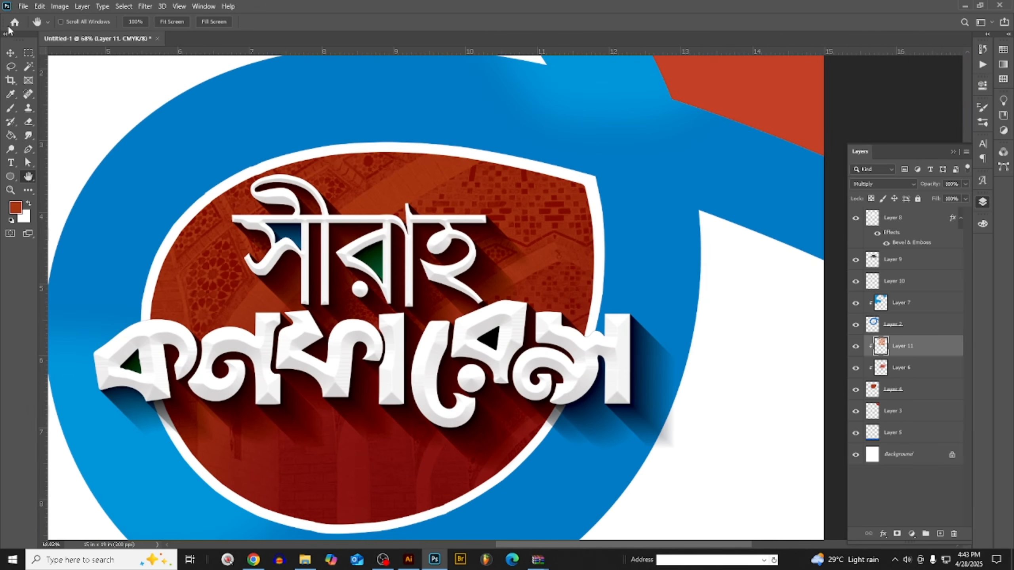
click(12, 65)
scroll(504, 381, down, 4)
scroll(495, 379, up, 4)
scroll(474, 326, down, 3)
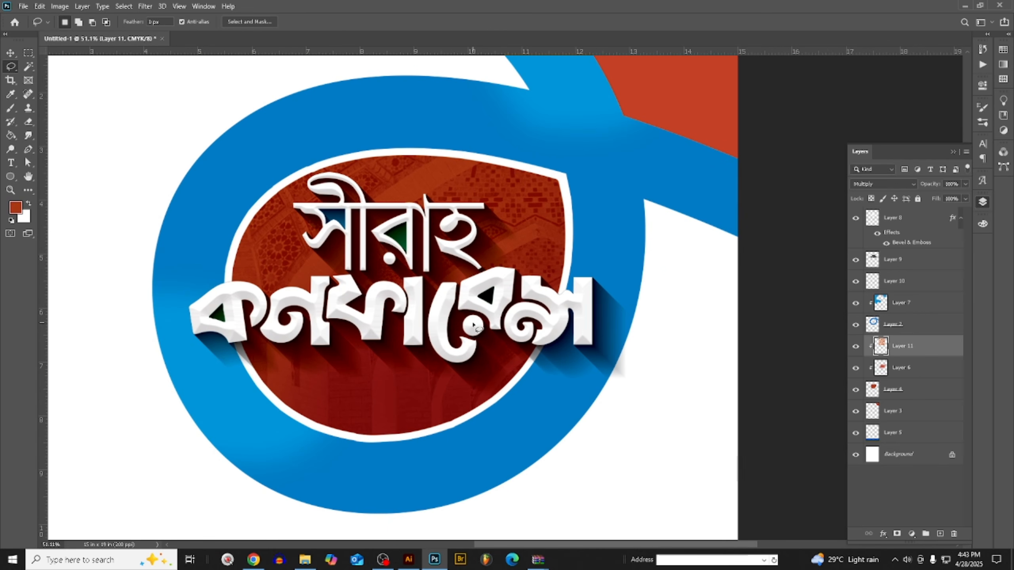
scroll(463, 276, up, 2)
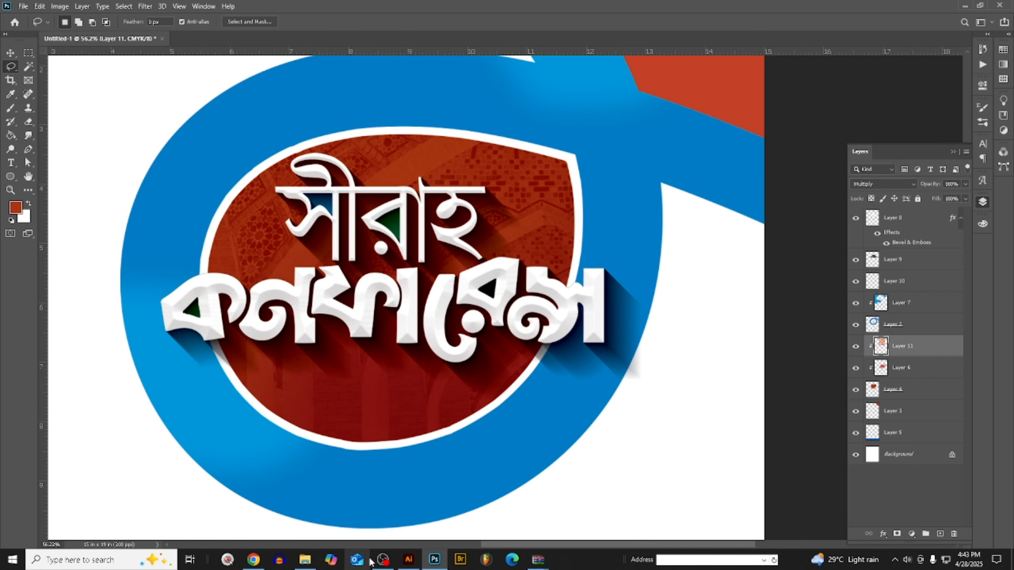
click(255, 560)
scroll(439, 120, down, 4)
scroll(463, 328, down, 2)
scroll(452, 324, up, 5)
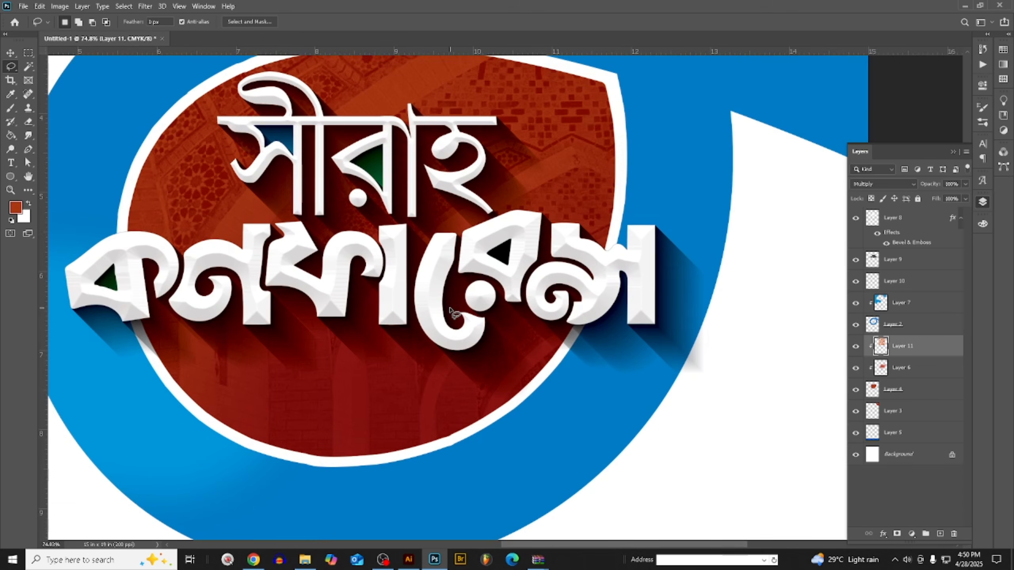
scroll(492, 329, down, 2)
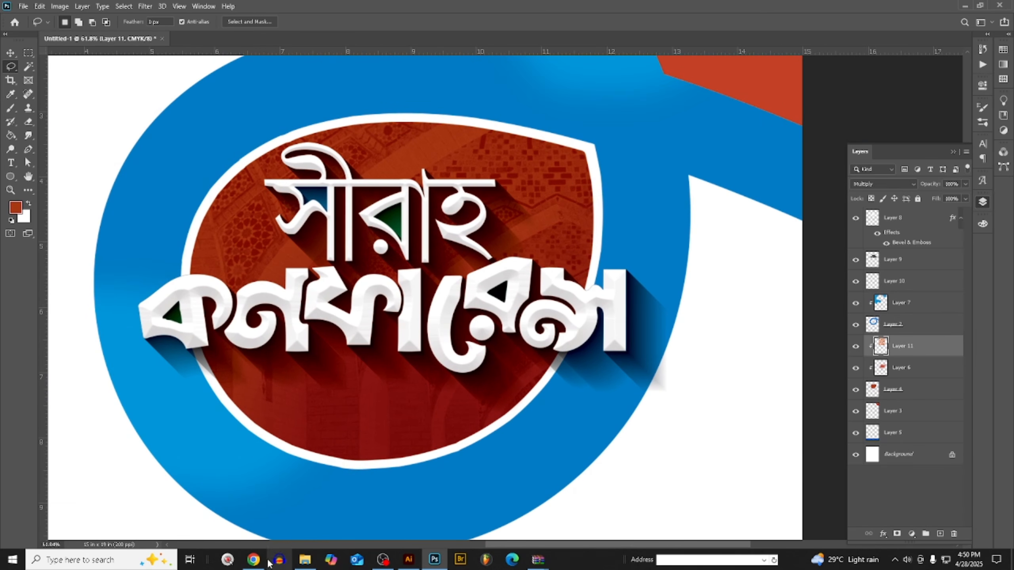
- Switch to Chrome and copy the image from the "Abstract distressed canvas background" Pinterest pin
click(254, 560)
key(ctrl+Tab)
key(ctrl+Tab)
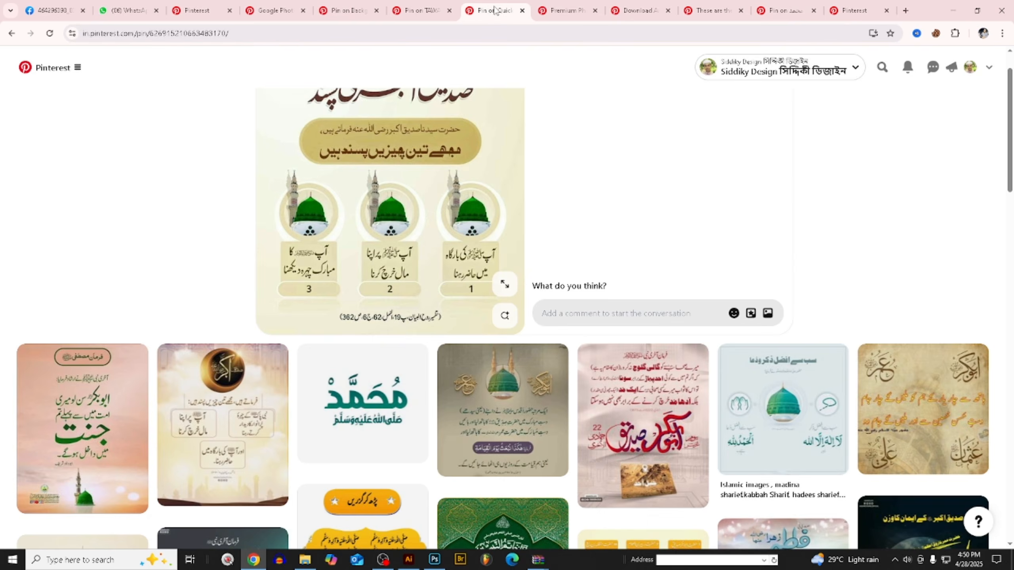
scroll(559, 120, up, 3)
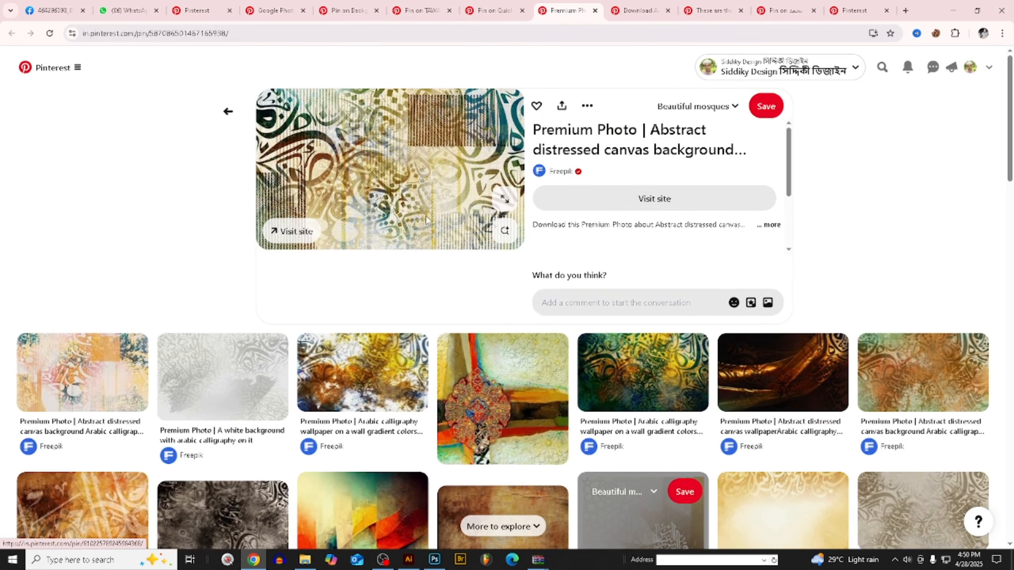
right_click(433, 122)
click(466, 164)
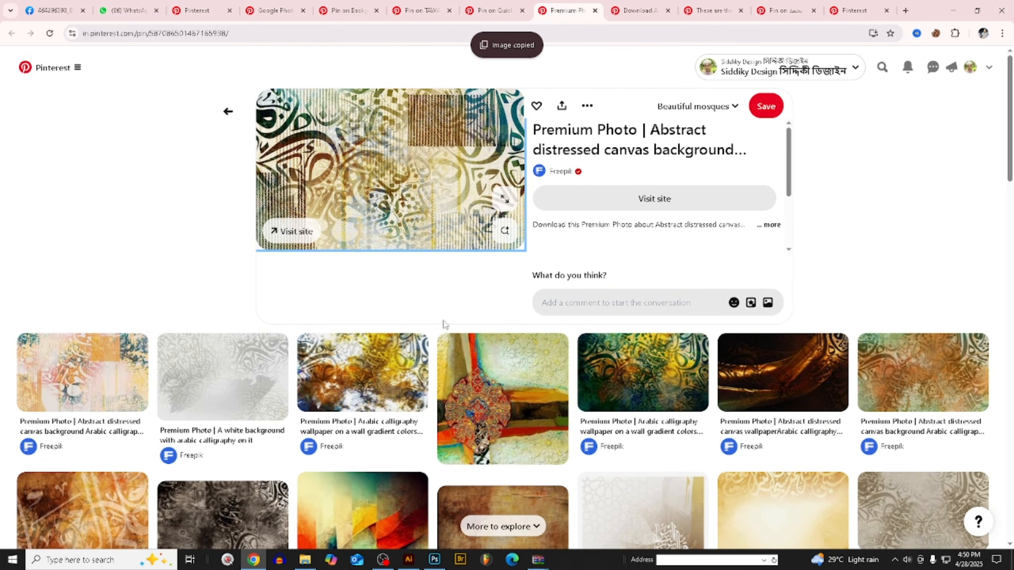
- Paste the calligraphy canvas image into the Illustrator document, cut it to the clipboard, and return to Photoshop
click(415, 561)
key(ctrl+v)
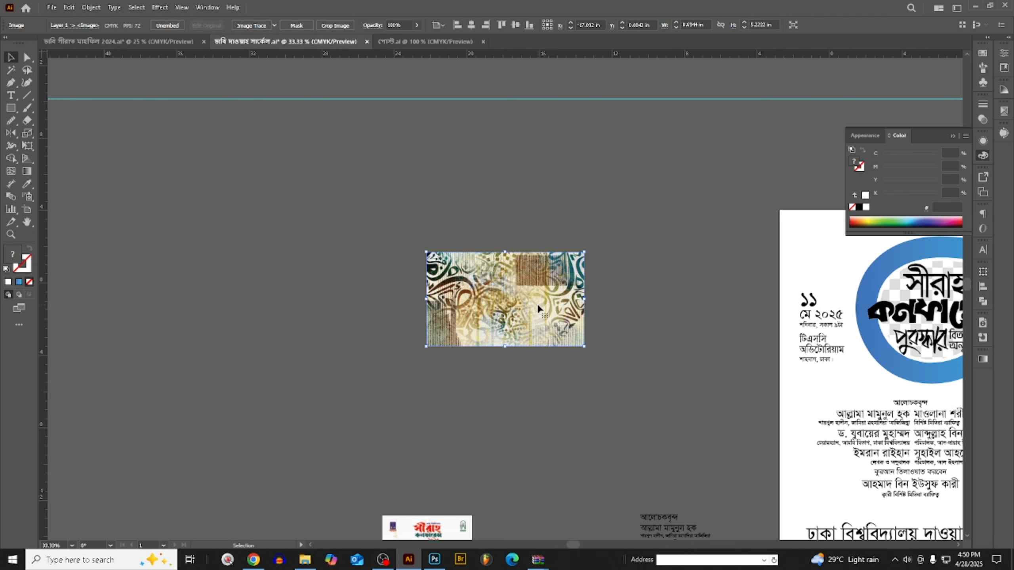
drag(537, 303, 328, 220)
scroll(455, 296, up, 3)
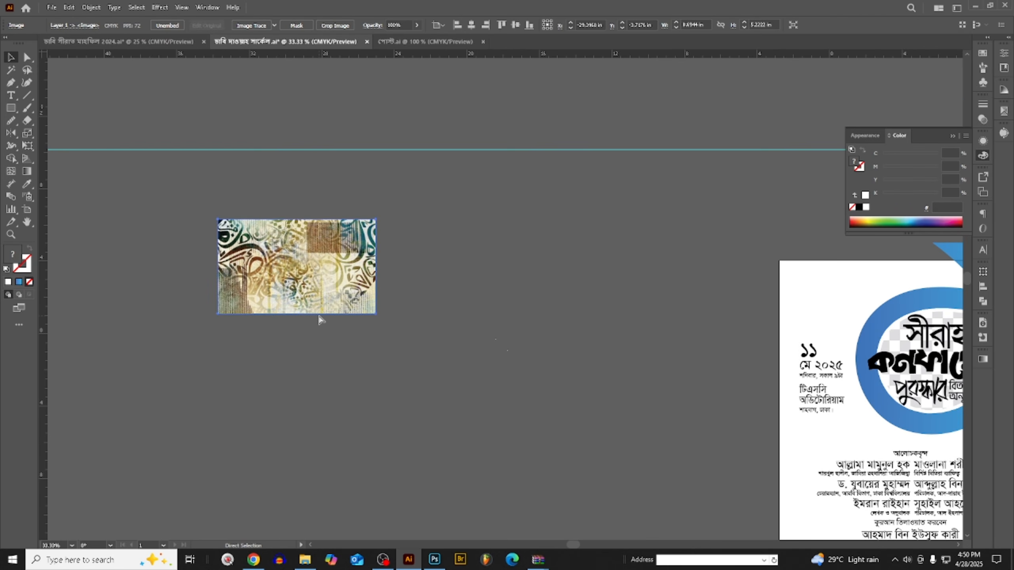
key(ctrl+x)
click(435, 560)
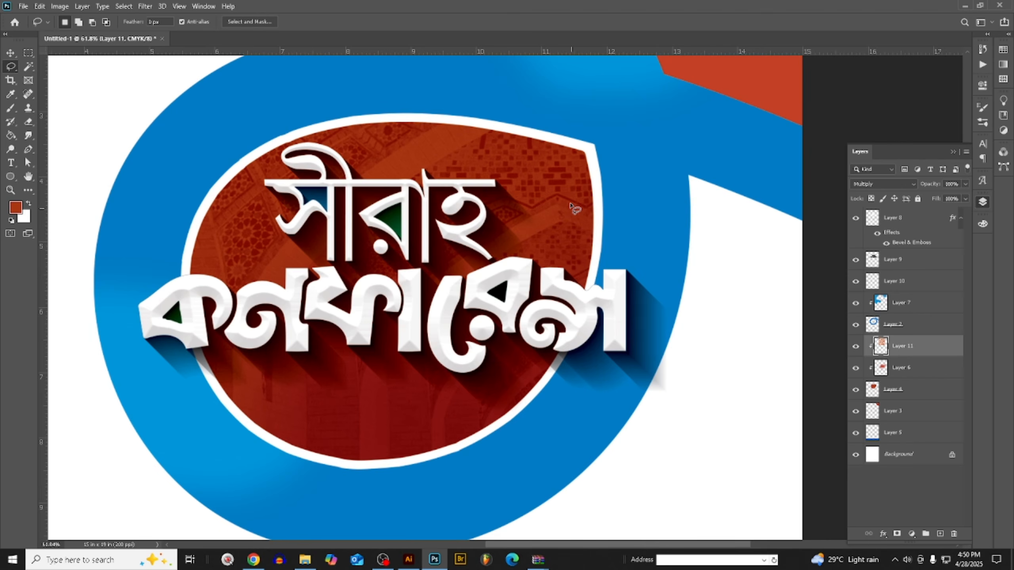
- Paste the calligraphy canvas image as pixels, scale it to about 79%, and place it over the lower part of the red oval
click(11, 55)
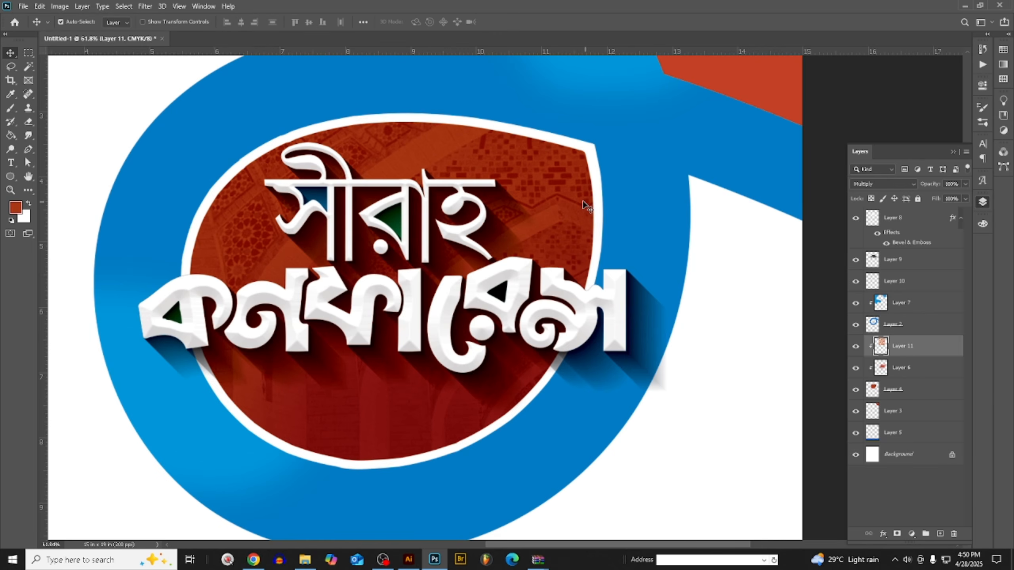
key(ctrl+v)
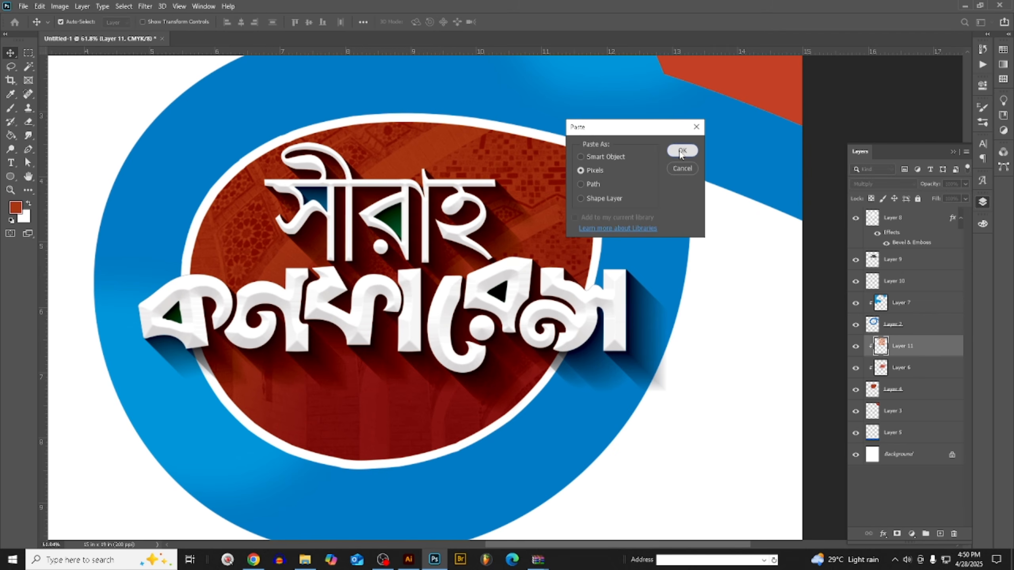
click(681, 151)
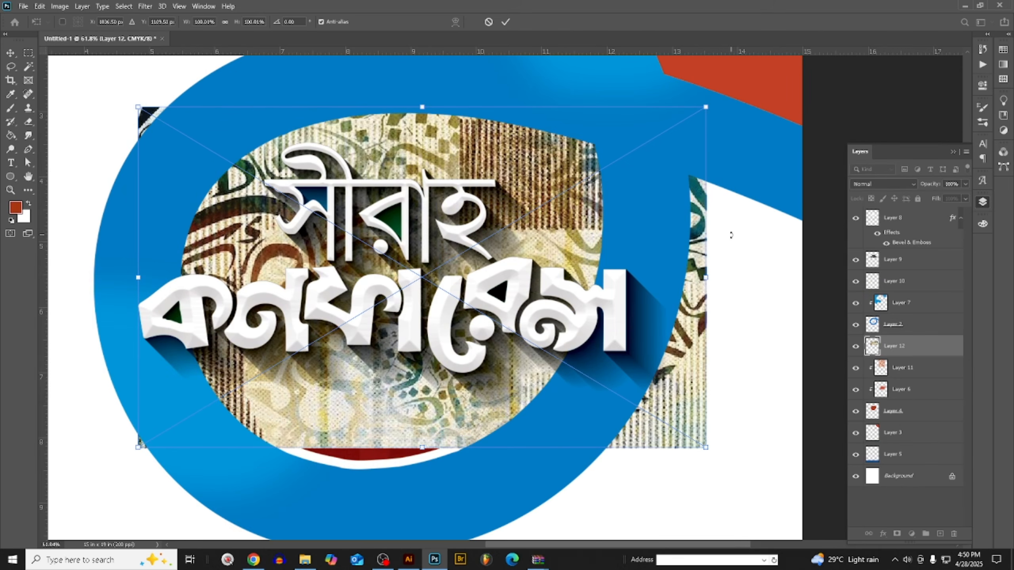
drag(710, 270, 607, 275)
drag(549, 240, 532, 401)
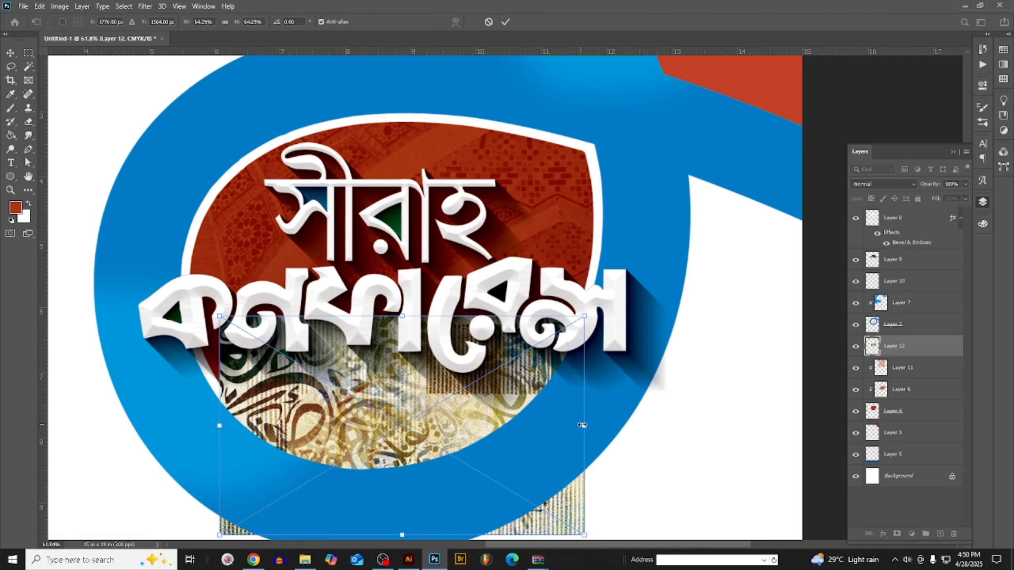
drag(584, 425, 623, 430)
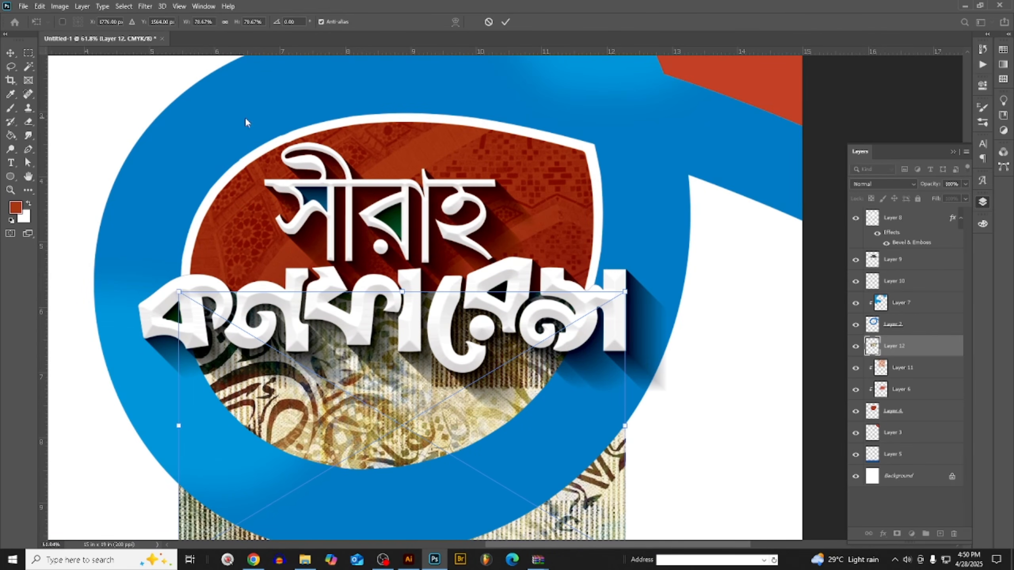
click(8, 55)
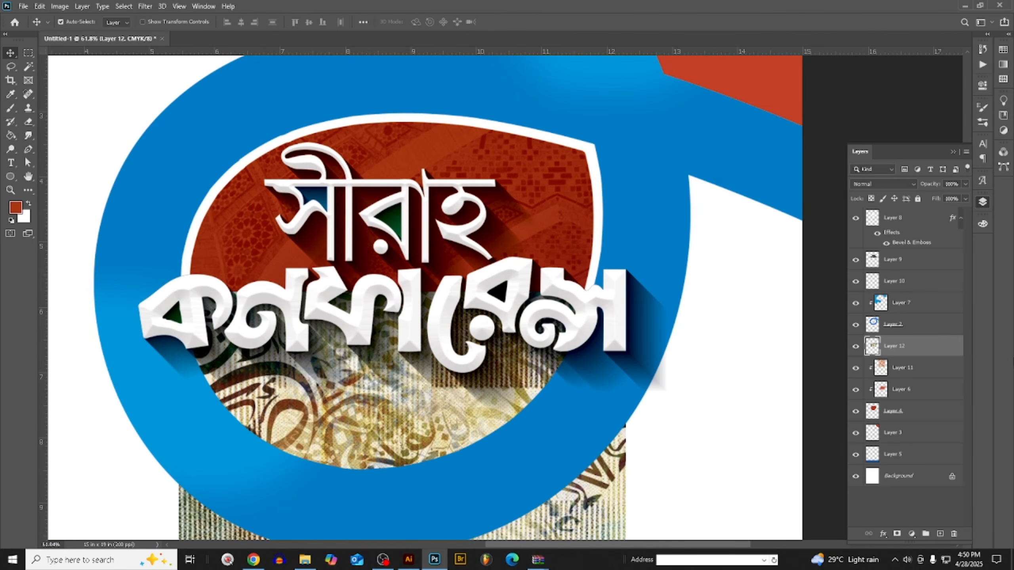
- Clip the calligraphy canvas layer to the red oval and set its blend mode to Divide
right_click(907, 353)
click(822, 308)
click(874, 184)
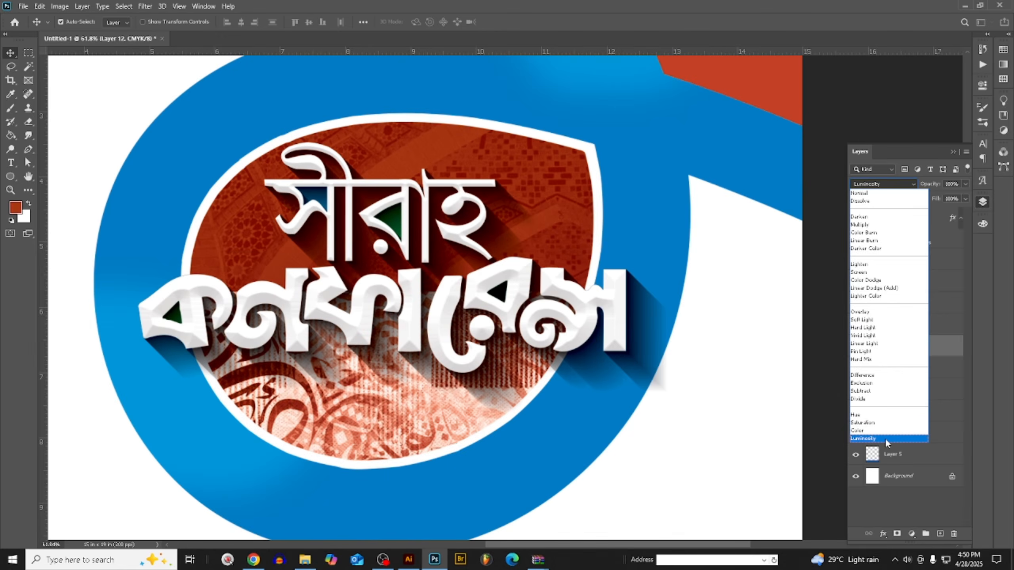
click(860, 399)
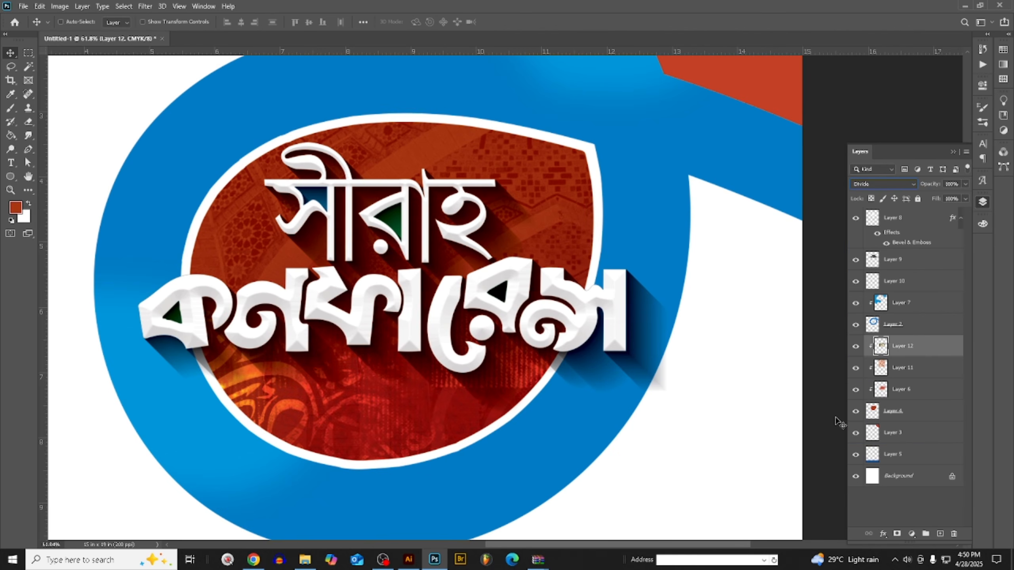
- Adjust the calligraphy layer with a Curves point at input 56, output 27
key(ctrl+m)
drag(739, 418, 750, 435)
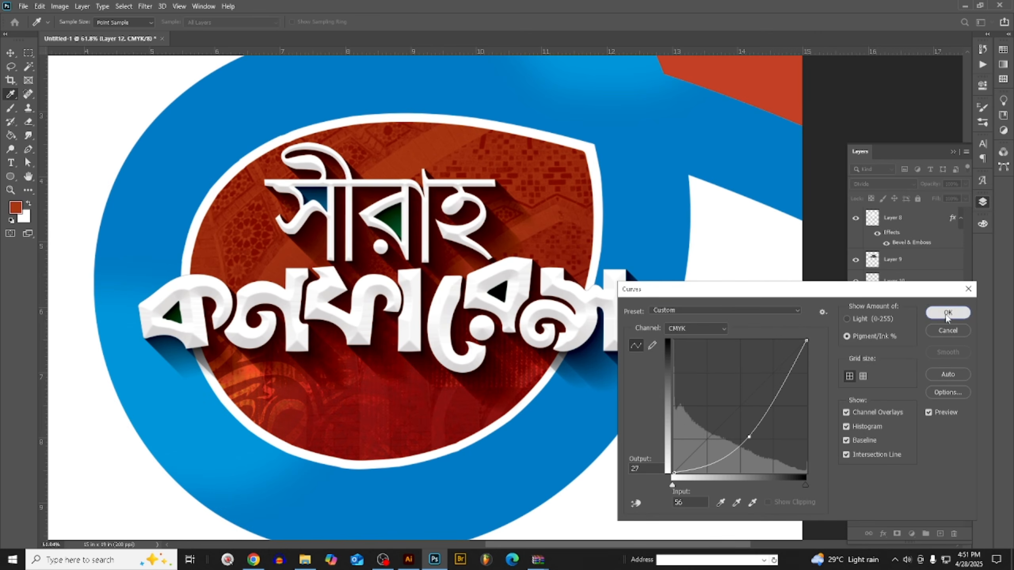
click(962, 313)
- Compare the red oval with and without the calligraphy layer and examine the blend at several magnifications
click(856, 346)
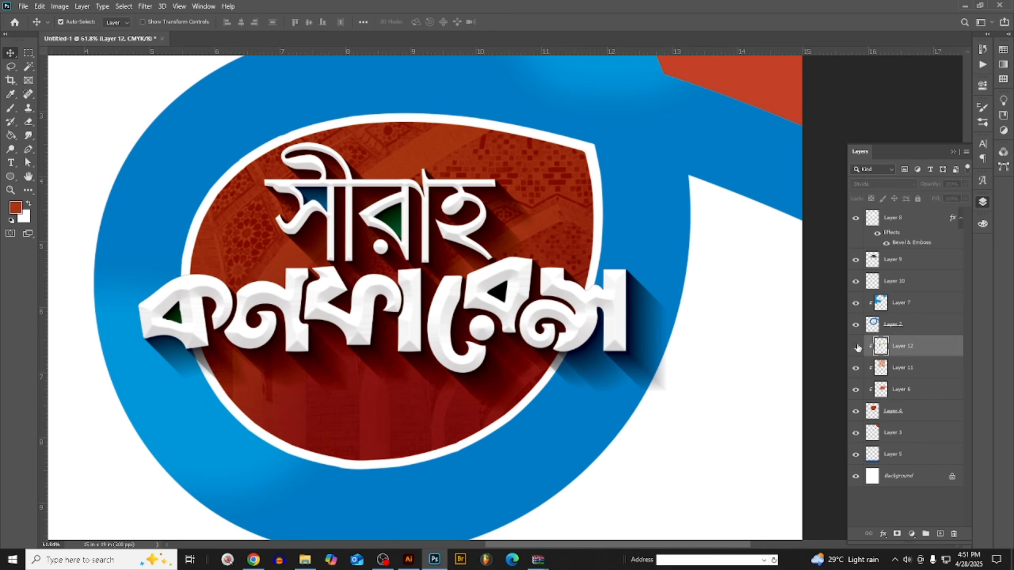
click(855, 346)
scroll(480, 409, down, 5)
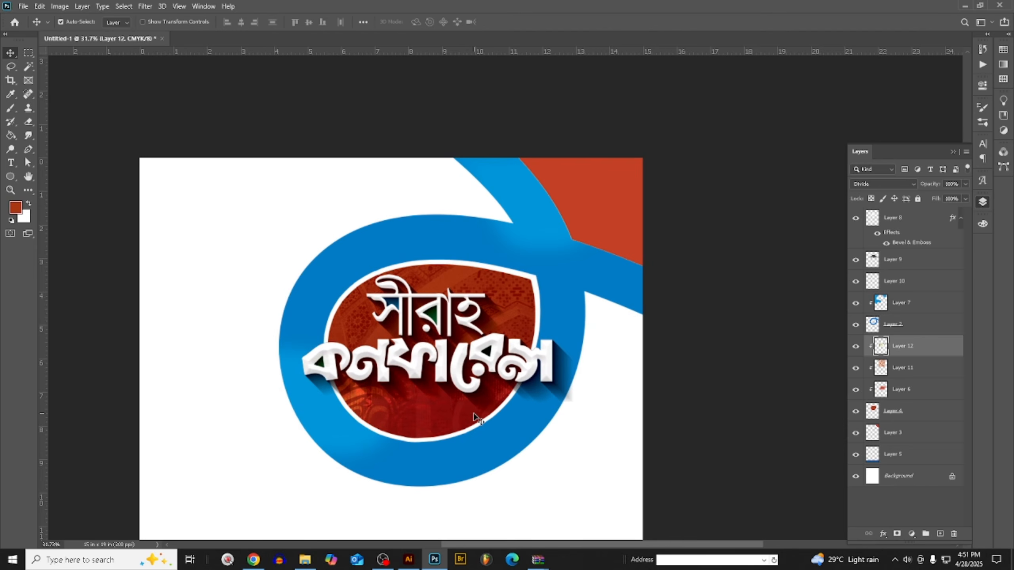
scroll(483, 380, up, 4)
scroll(427, 337, down, 2)
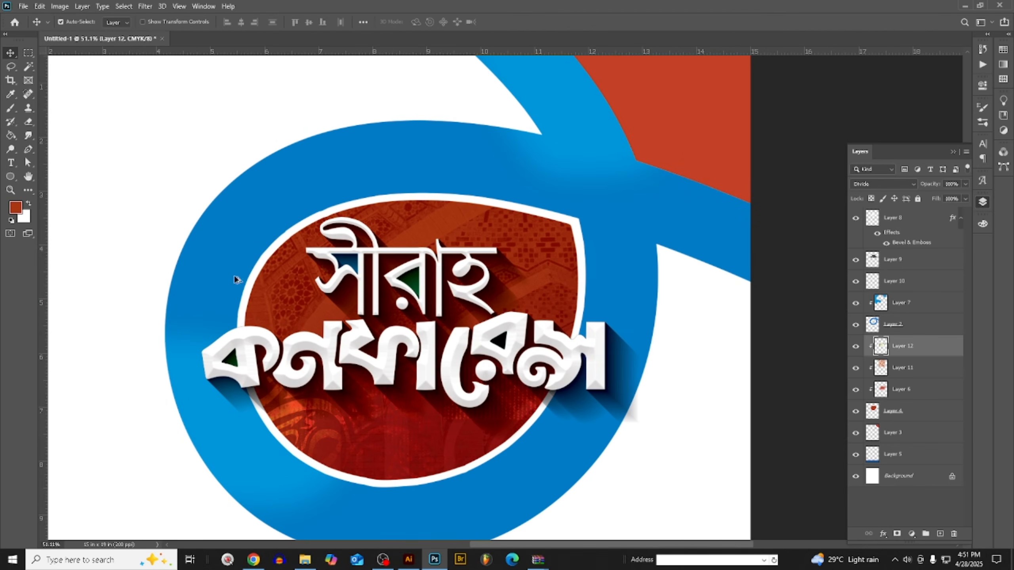
scroll(428, 337, up, 1)
scroll(439, 355, down, 1)
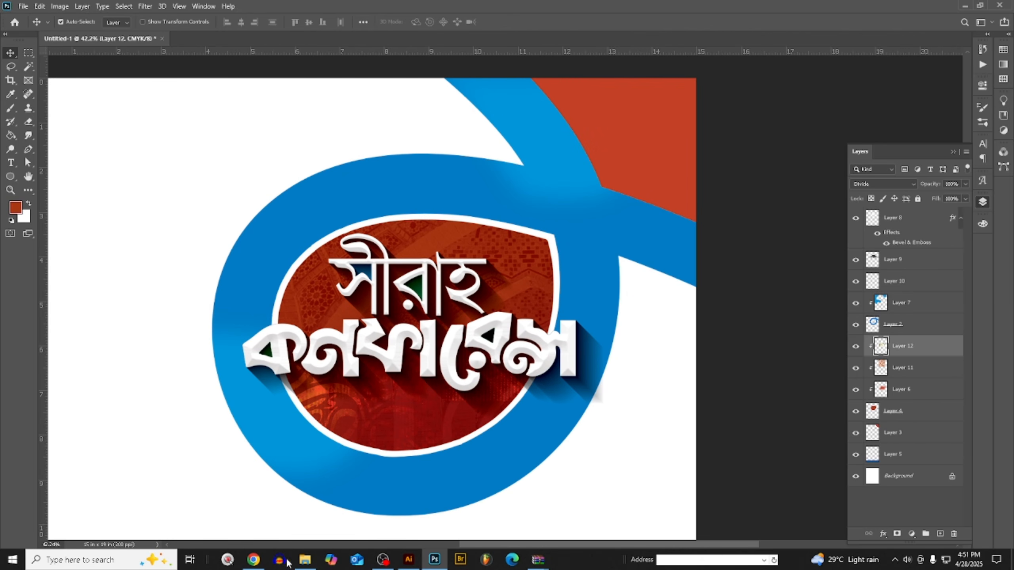
- Switch to Chrome and open the yellow abstract background pin from the related Pinterest pins in a new tab
click(253, 560)
scroll(625, 140, down, 8)
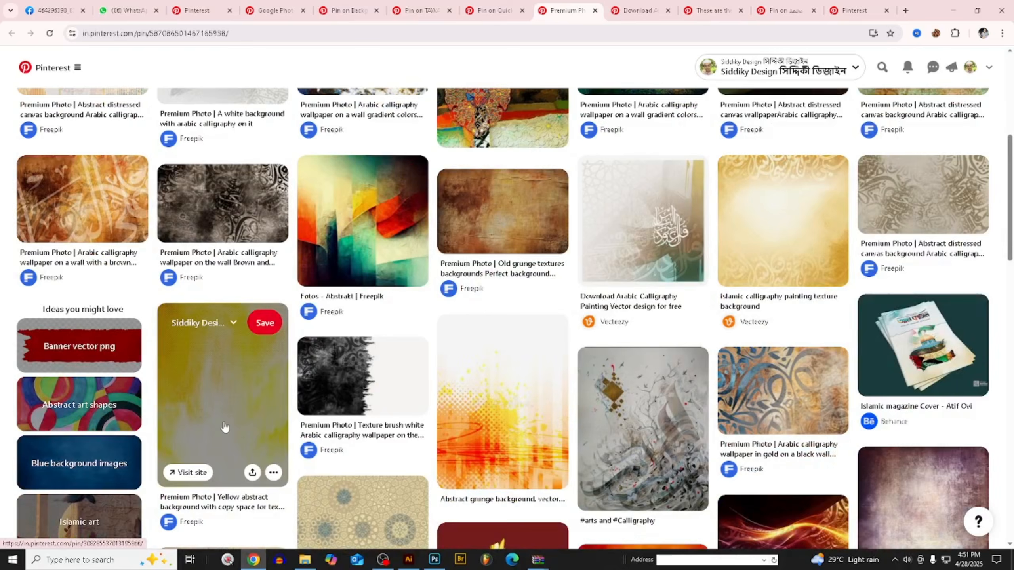
middle_click(222, 418)
scroll(221, 415, up, 1)
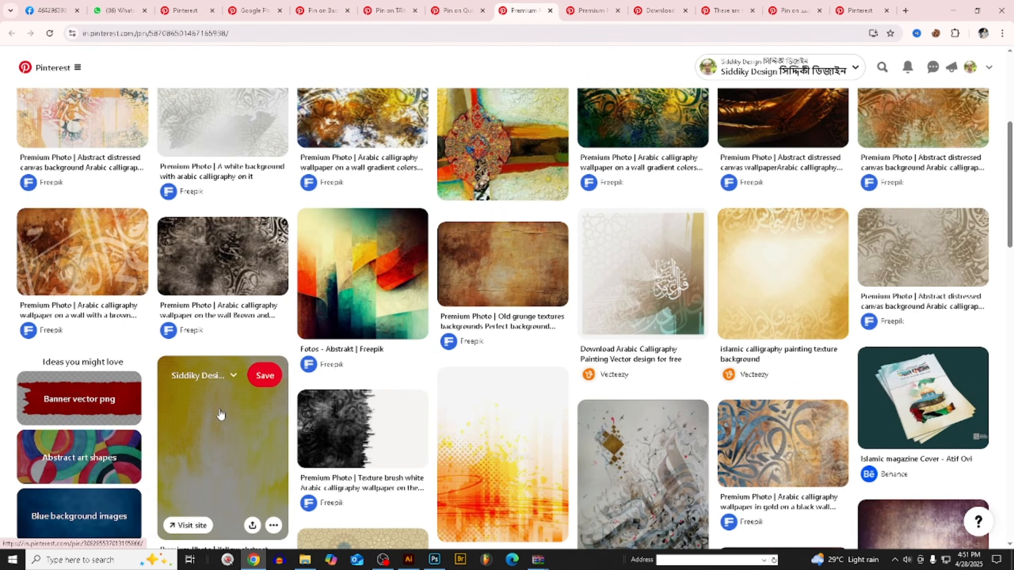
- Go through the open Pinterest tabs to the "Yellow abstract background with copy space" pin and copy its image
click(861, 12)
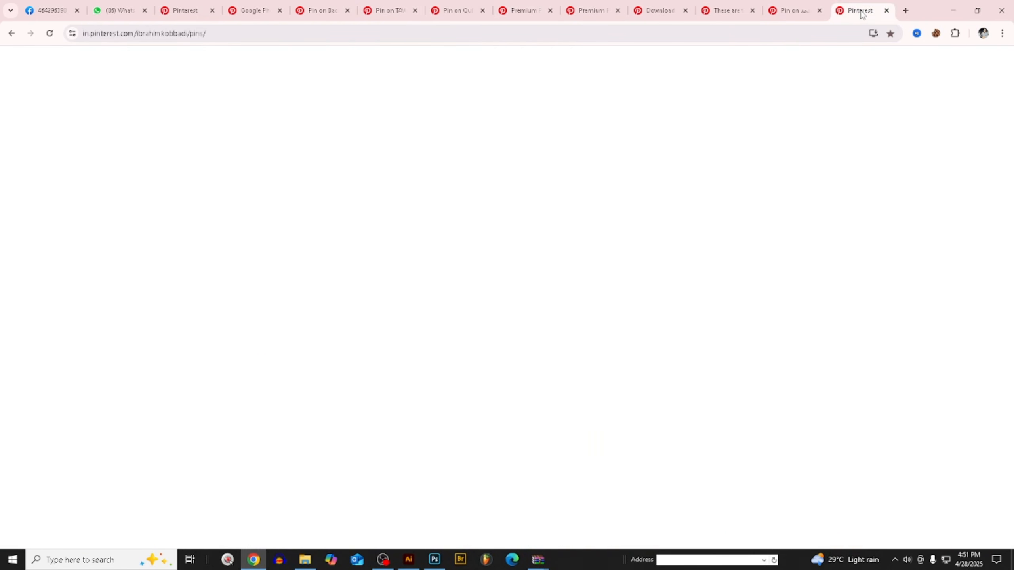
click(791, 10)
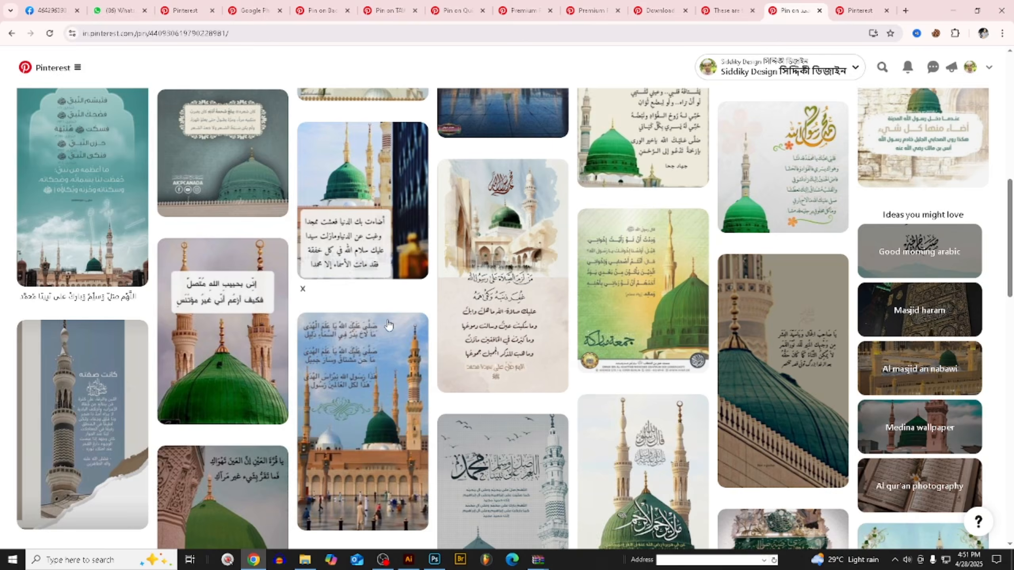
click(661, 8)
scroll(766, 415, down, 3)
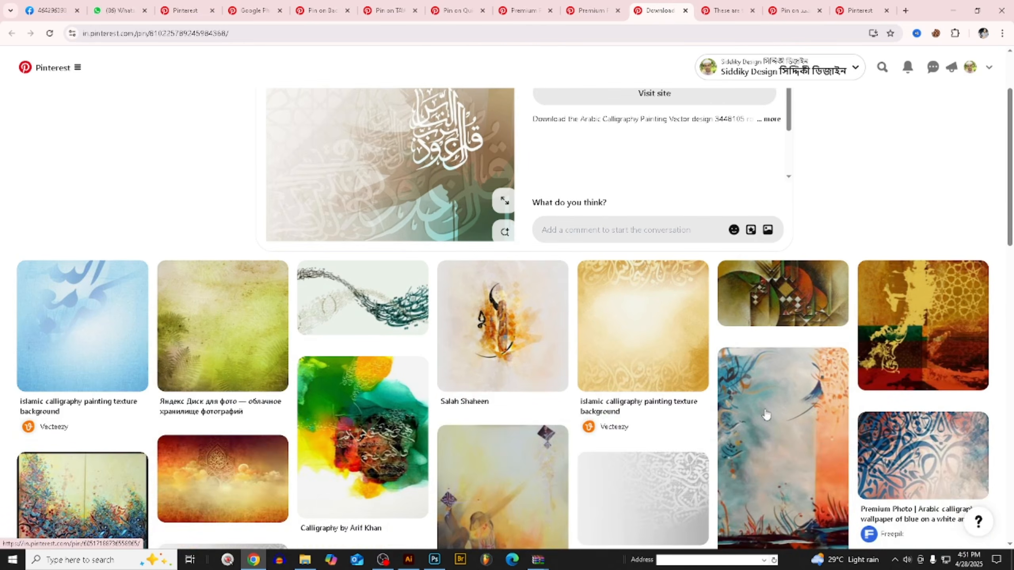
scroll(765, 415, down, 3)
click(591, 10)
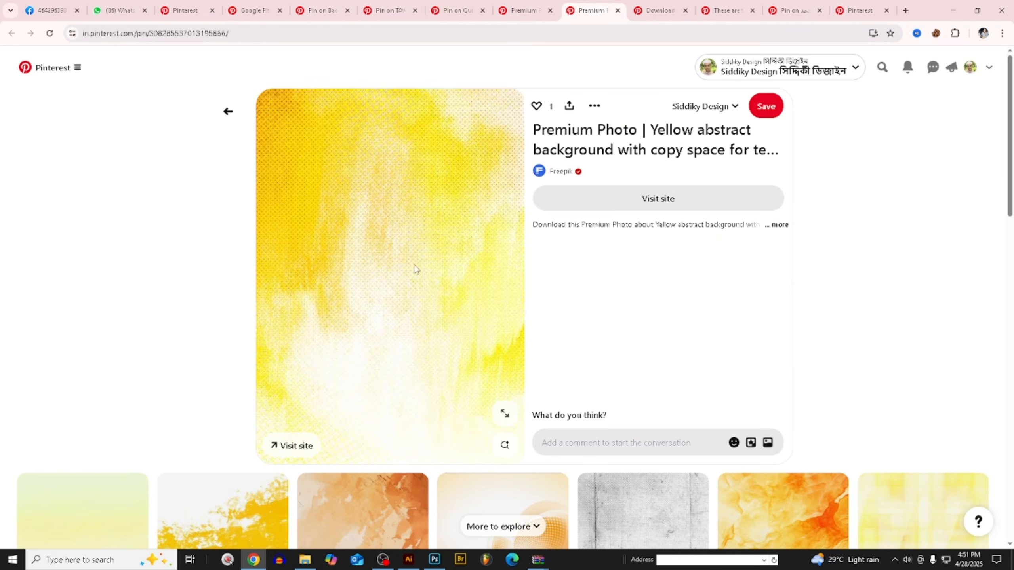
right_click(389, 191)
click(443, 232)
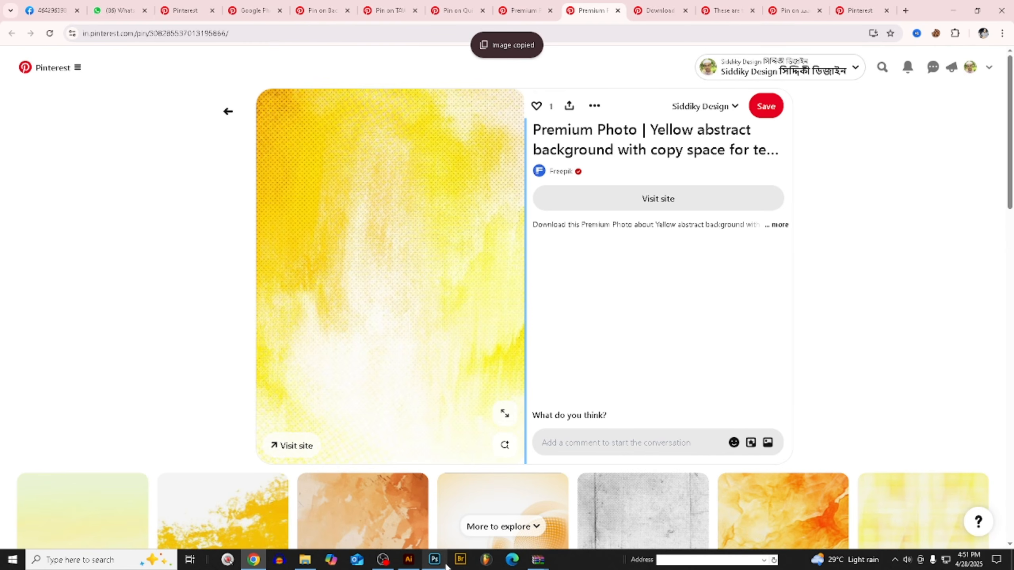
- Paste the yellow texture into the Illustrator document, cut it to the clipboard, and return to Photoshop
click(408, 559)
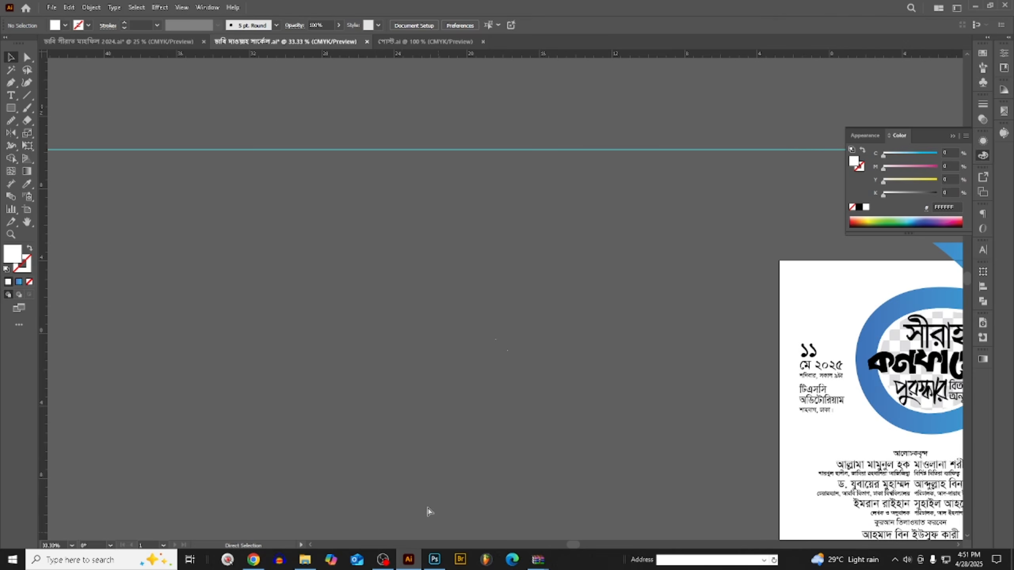
key(ctrl+v)
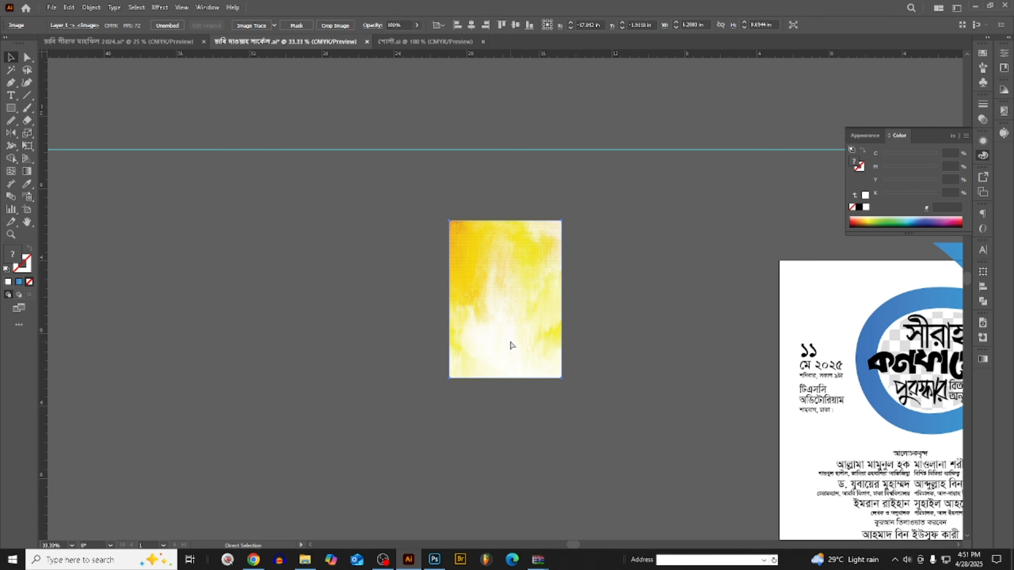
key(Delete)
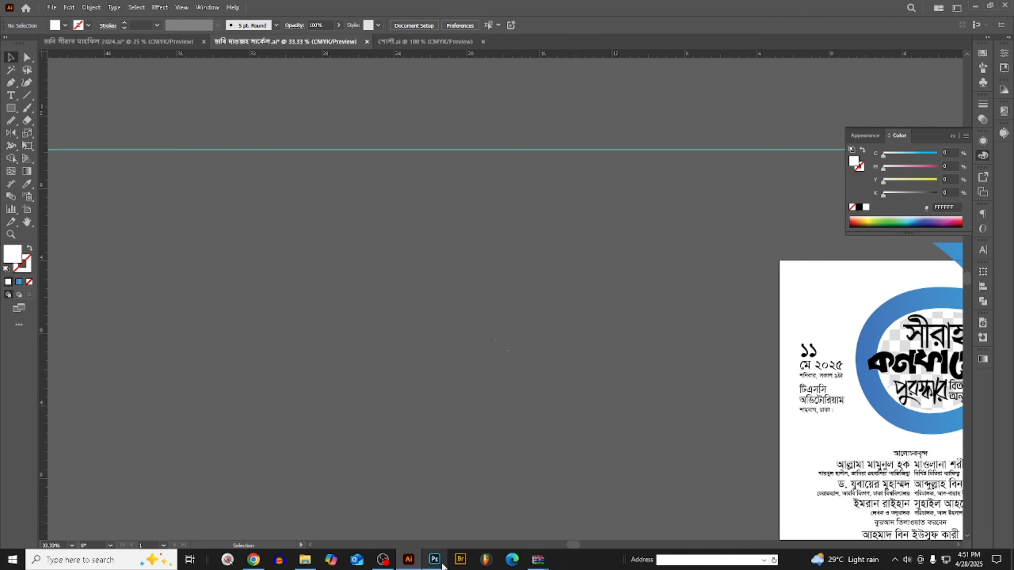
click(434, 559)
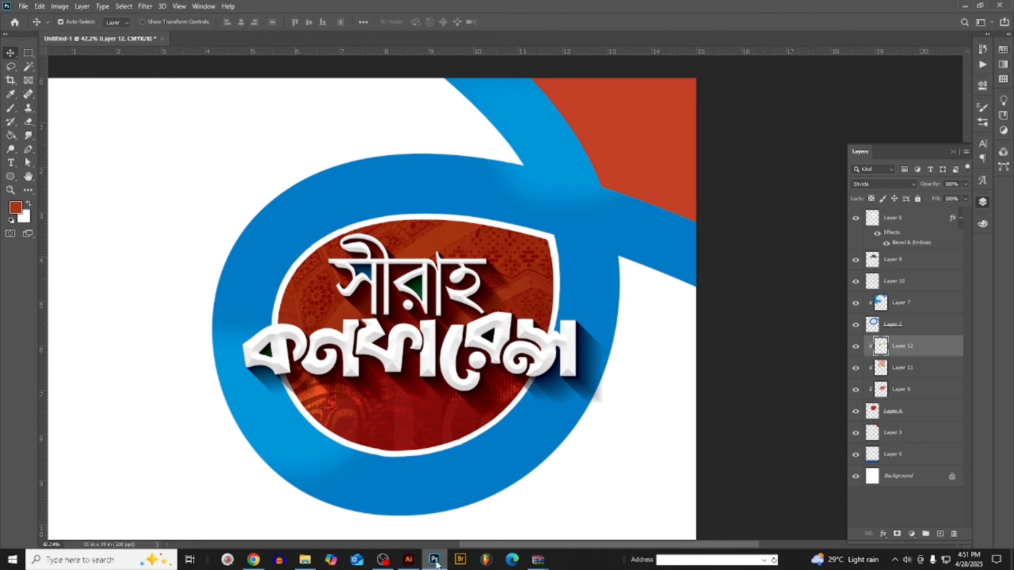
- Paste the yellow texture as pixels above the title layer, rotate it about 51 degrees, and position it over the title lettering
click(491, 327)
key(ctrl+v)
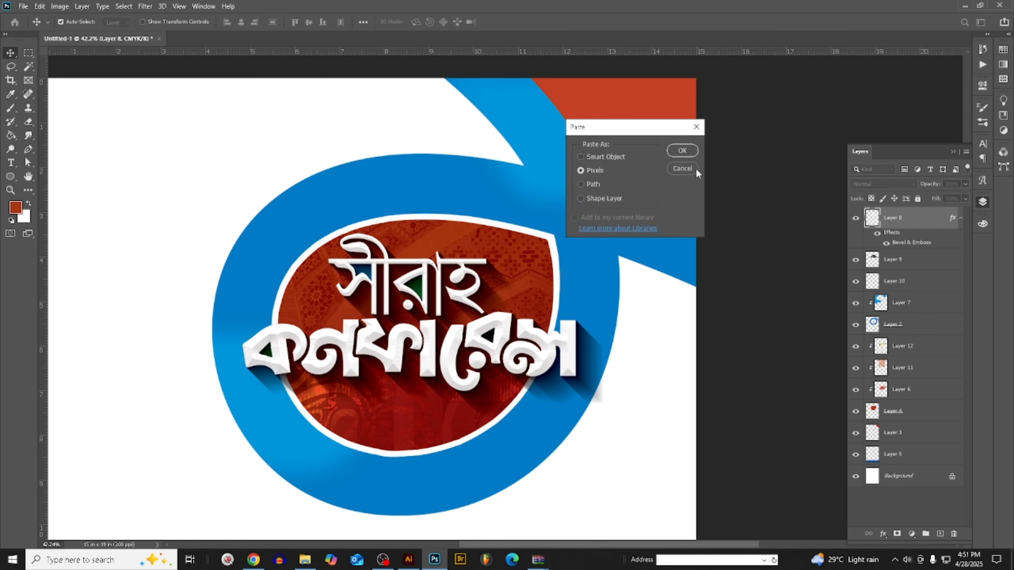
click(689, 149)
drag(449, 239, 494, 331)
drag(567, 336, 615, 489)
drag(571, 411, 477, 402)
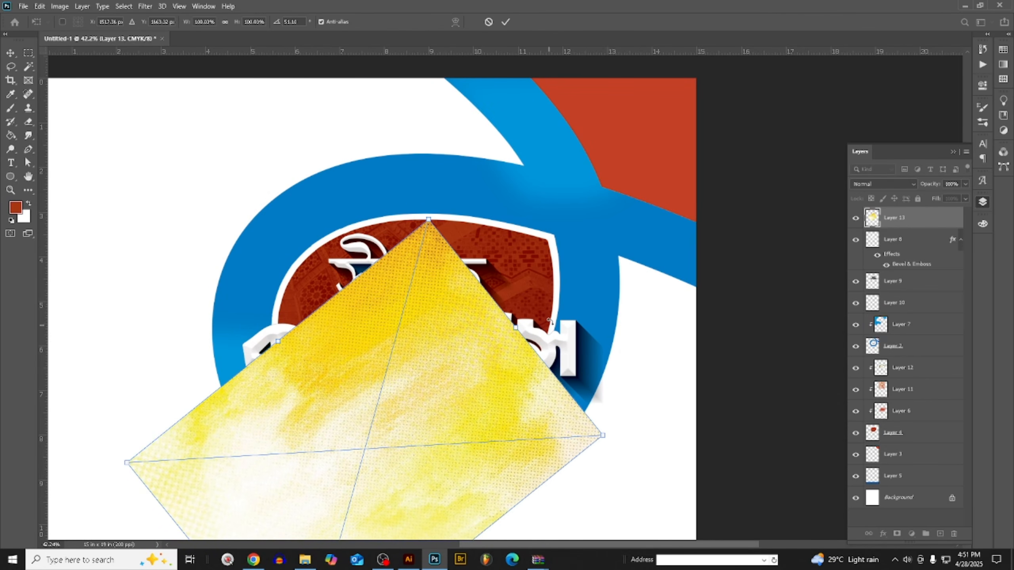
click(11, 53)
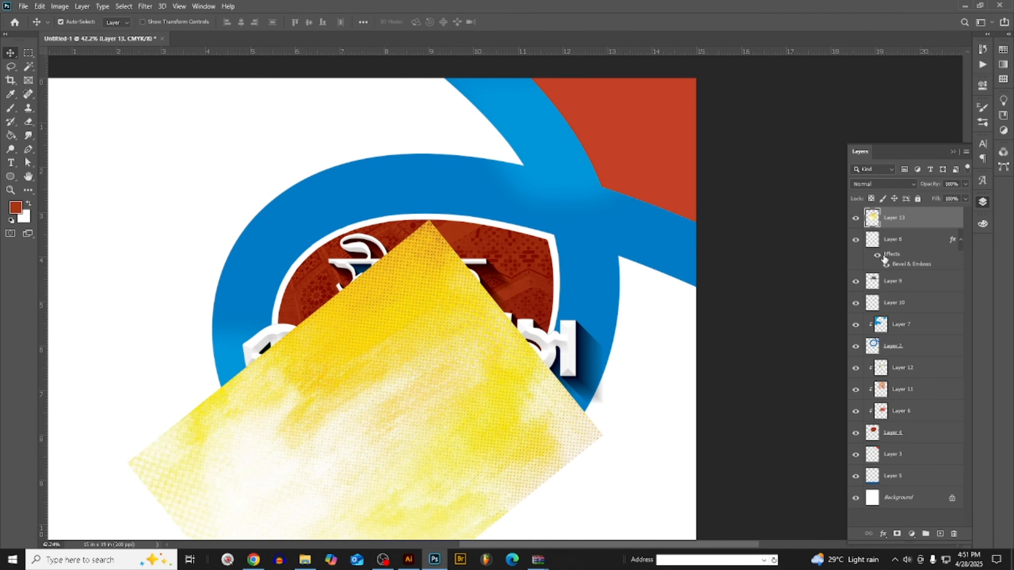
- Convert the yellow texture layer to a smart object and clip it to the bevelled title
right_click(905, 219)
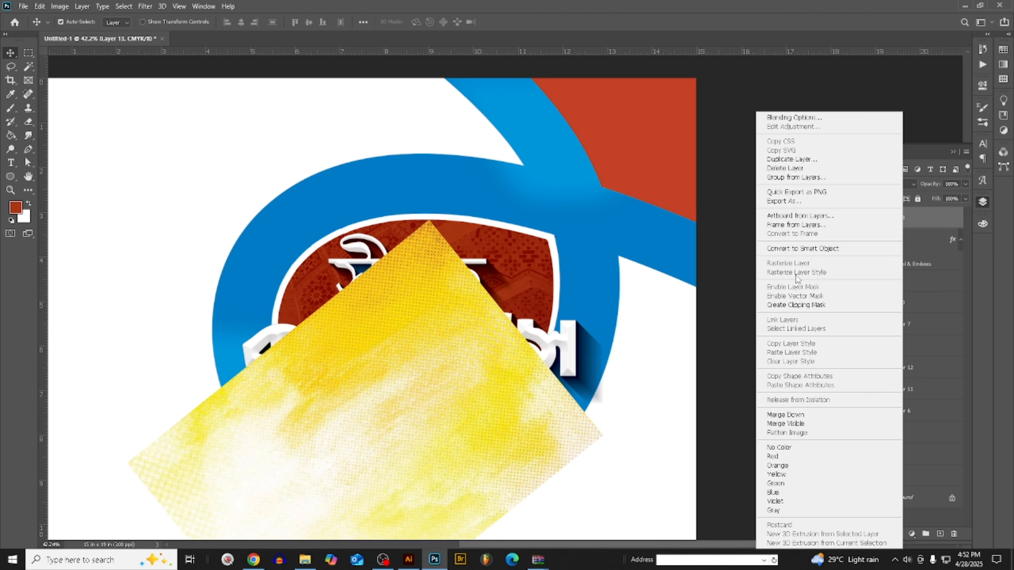
click(800, 249)
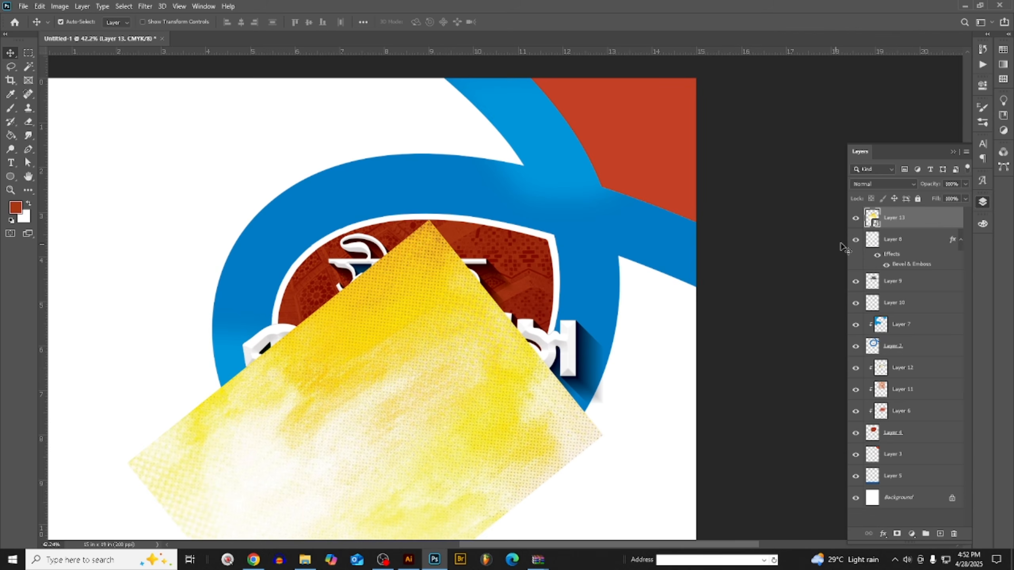
right_click(903, 222)
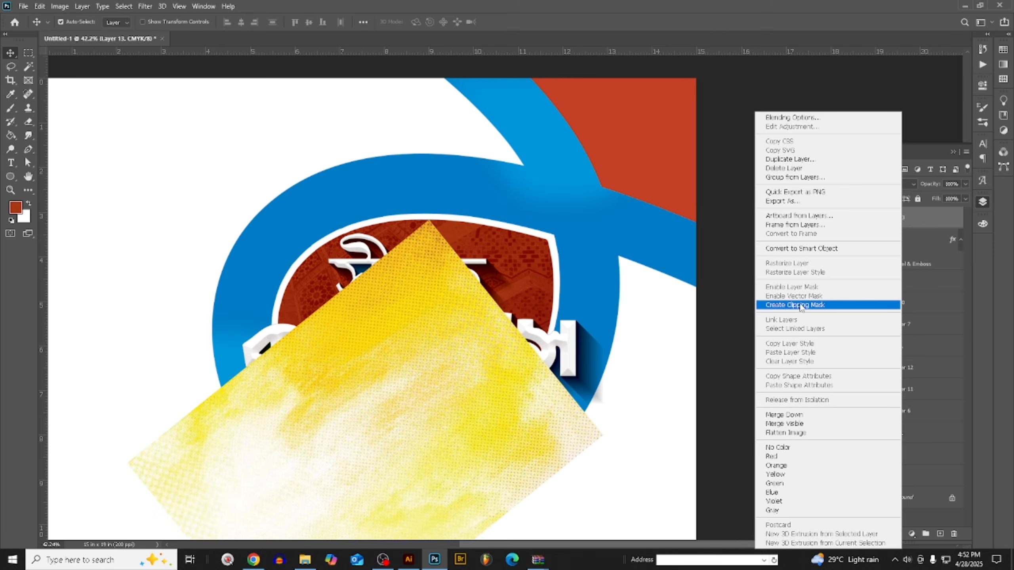
click(800, 305)
- Examine the yellow texture on the title lettering at several magnifications
scroll(506, 361, down, 2)
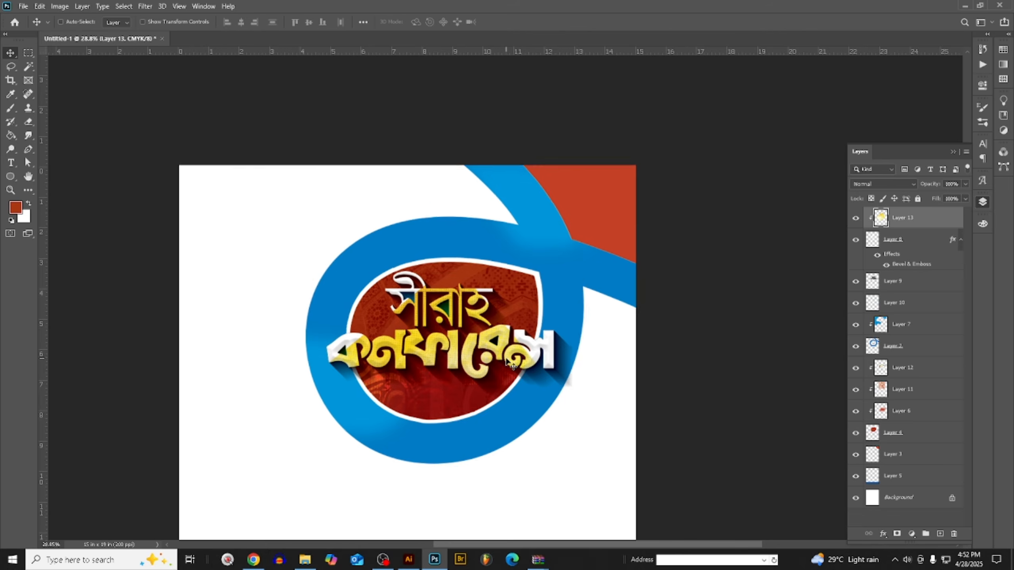
scroll(506, 357, down, 1)
scroll(506, 357, up, 3)
scroll(537, 315, up, 1)
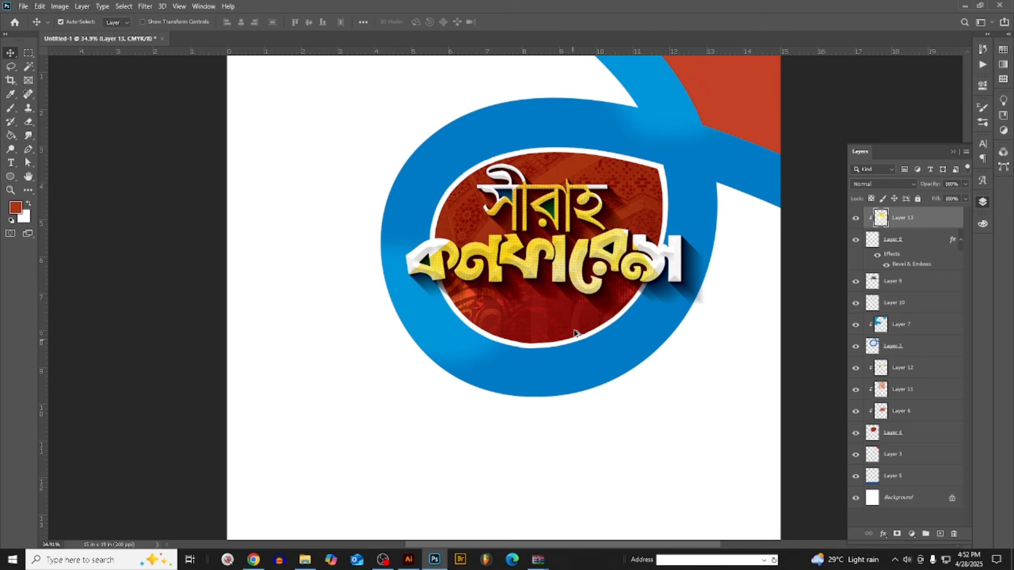
scroll(572, 310, up, 3)
scroll(414, 325, down, 1)
scroll(451, 343, down, 3)
scroll(481, 364, up, 3)
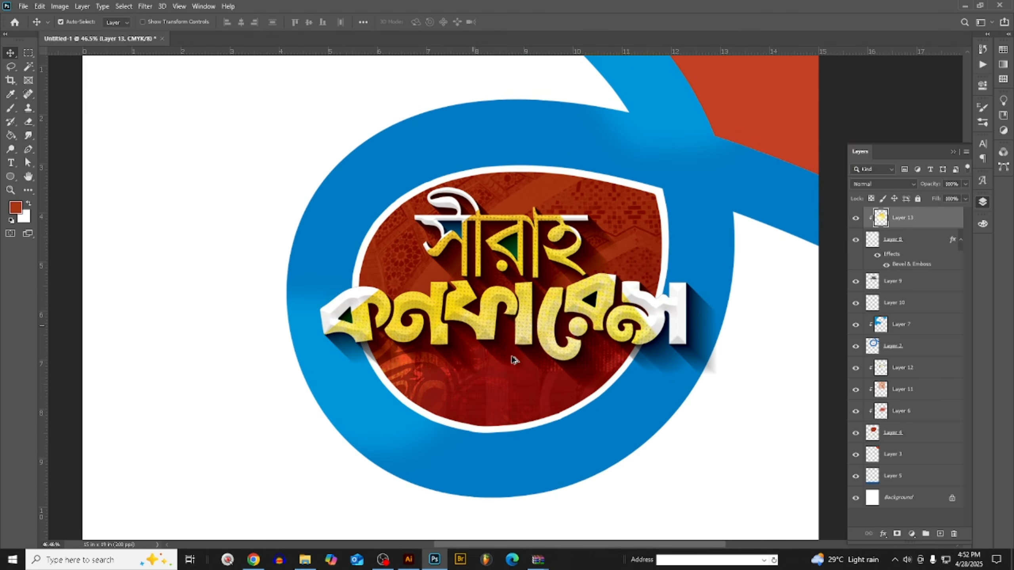
- Add a layer mask to the yellow texture and brush black at 150 px along the lower parts of both title words
click(896, 534)
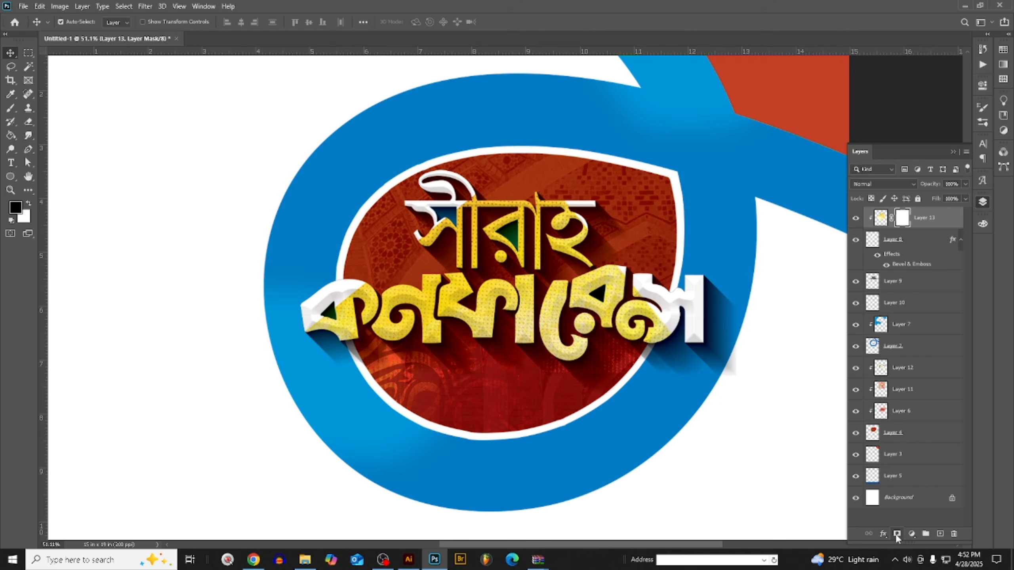
click(11, 108)
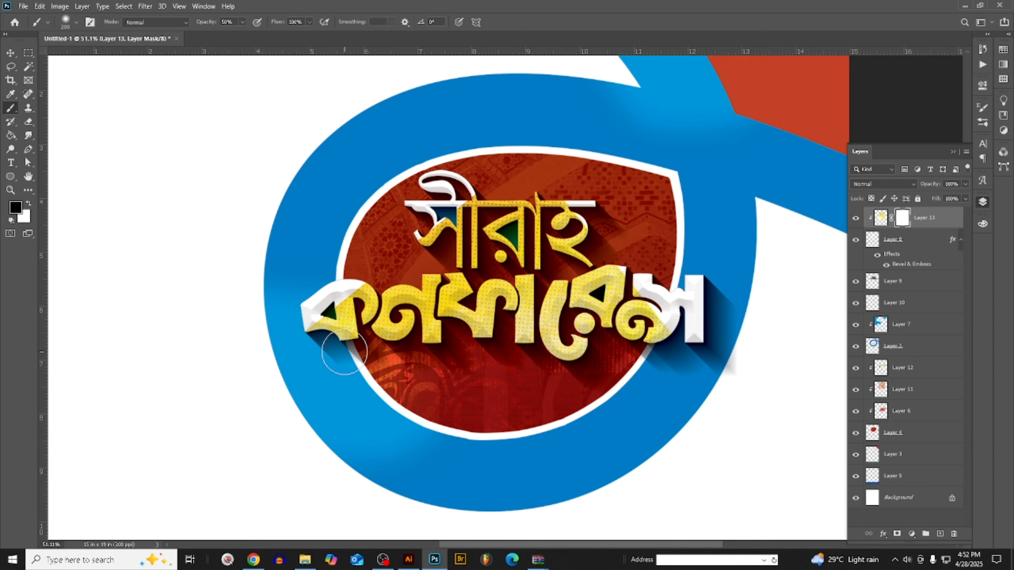
click(242, 22)
click(404, 293)
key([)
key([)
drag(341, 344, 778, 331)
drag(304, 422, 726, 357)
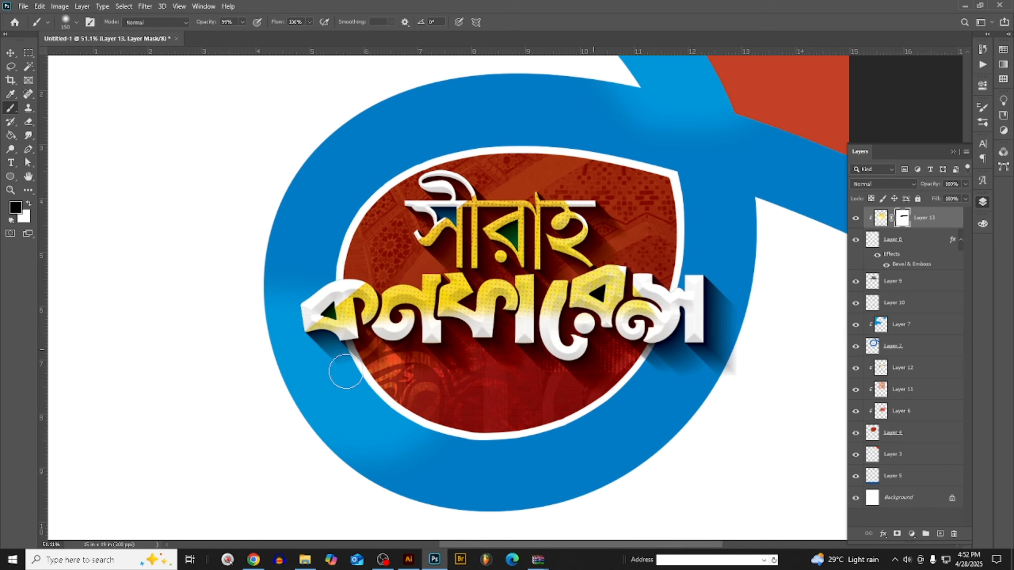
mouse_move(468, 255)
mouse_down()
mouse_move(614, 230)
mouse_move(732, 253)
mouse_up()
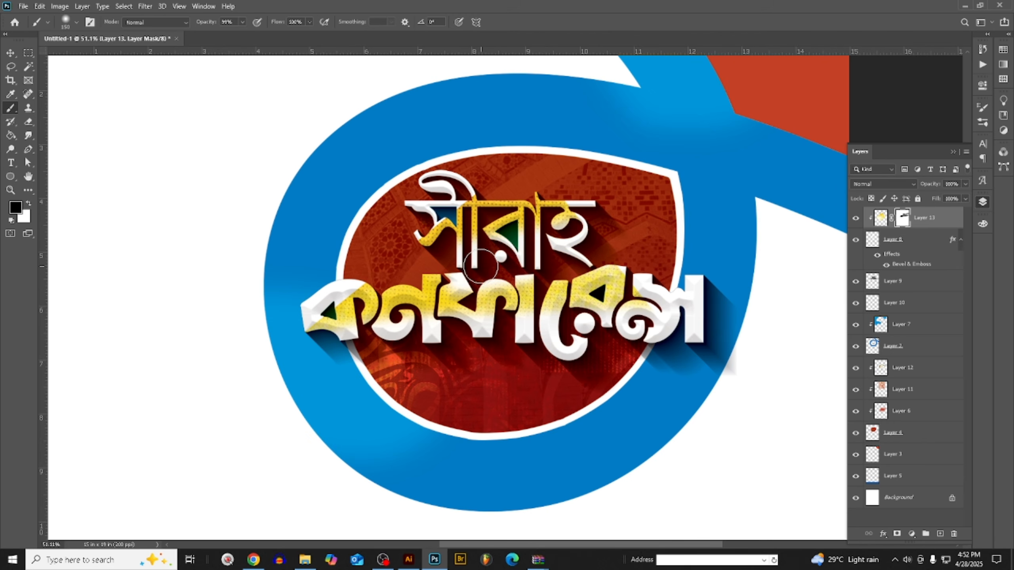
scroll(559, 304, down, 4)
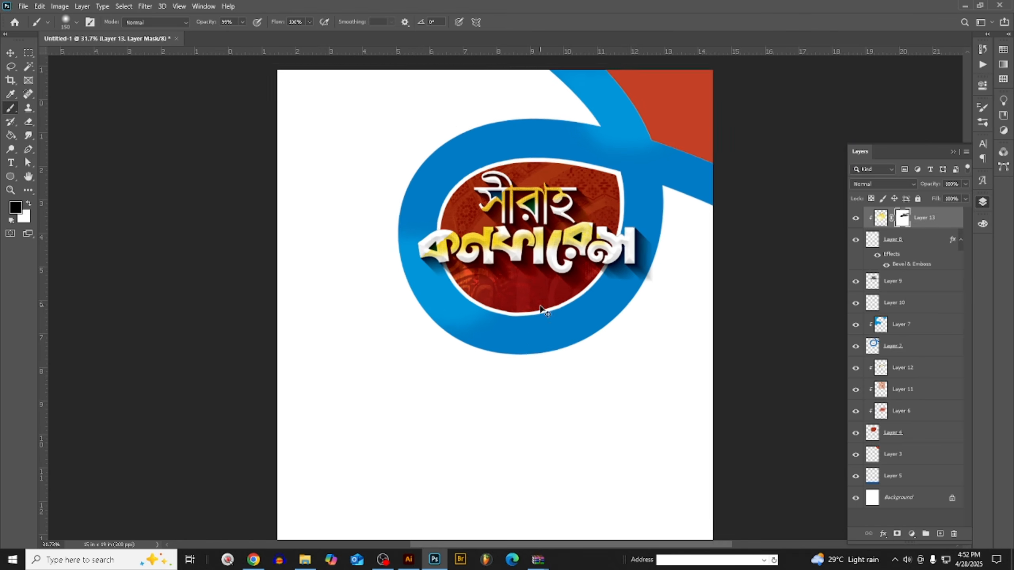
scroll(543, 299, up, 4)
scroll(191, 143, down, 3)
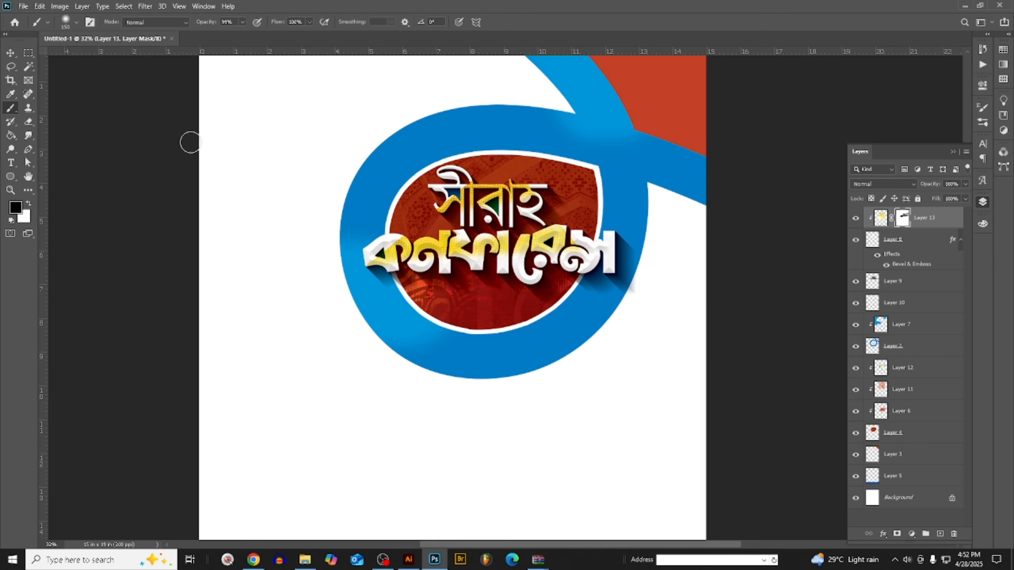
- Fill the red corner shape on Layer 3 with the dark orange-red foreground colour
click(11, 56)
scroll(397, 320, down, 2)
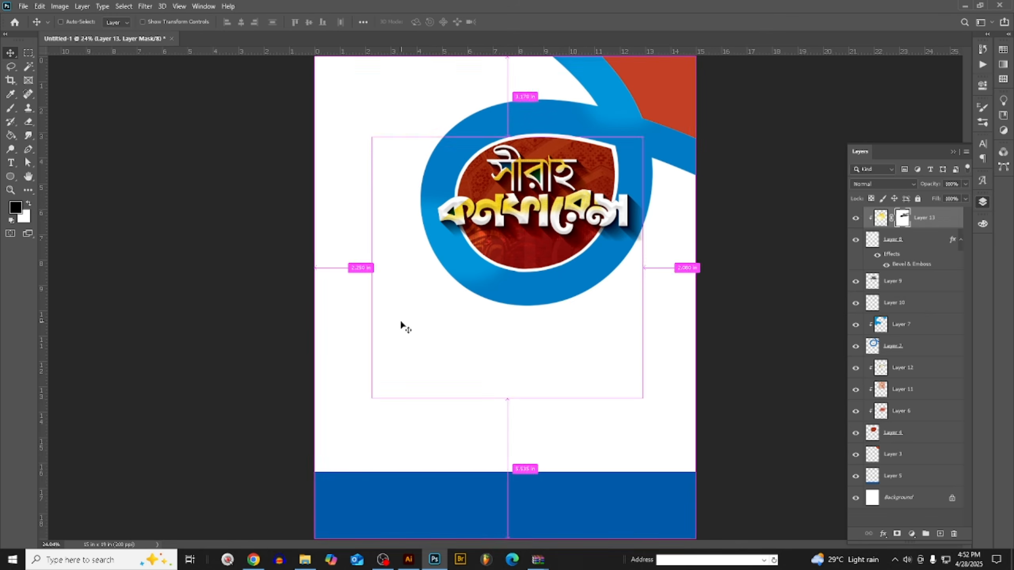
scroll(603, 299, down, 2)
scroll(652, 154, up, 3)
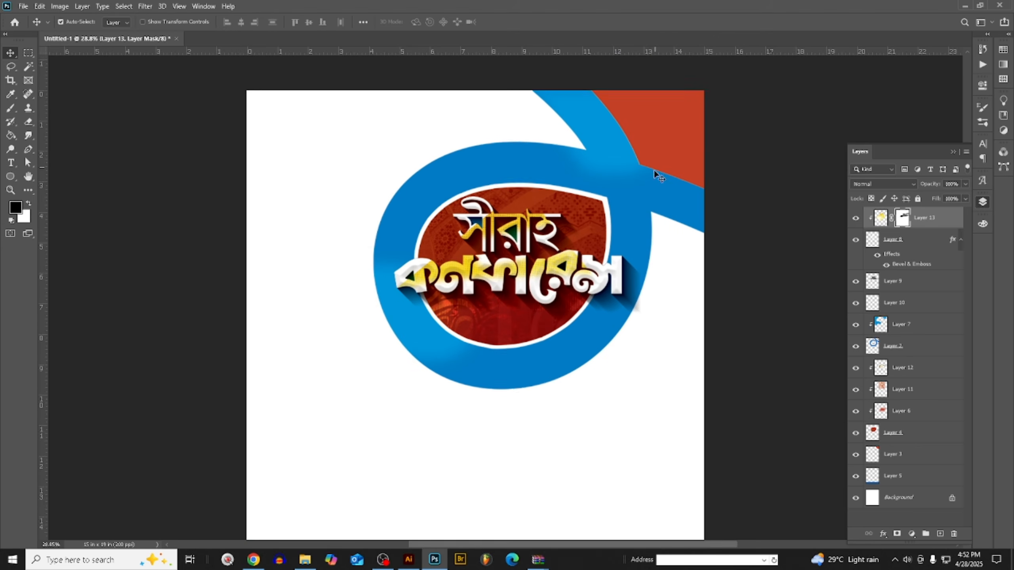
click(679, 156)
scroll(674, 229, up, 2)
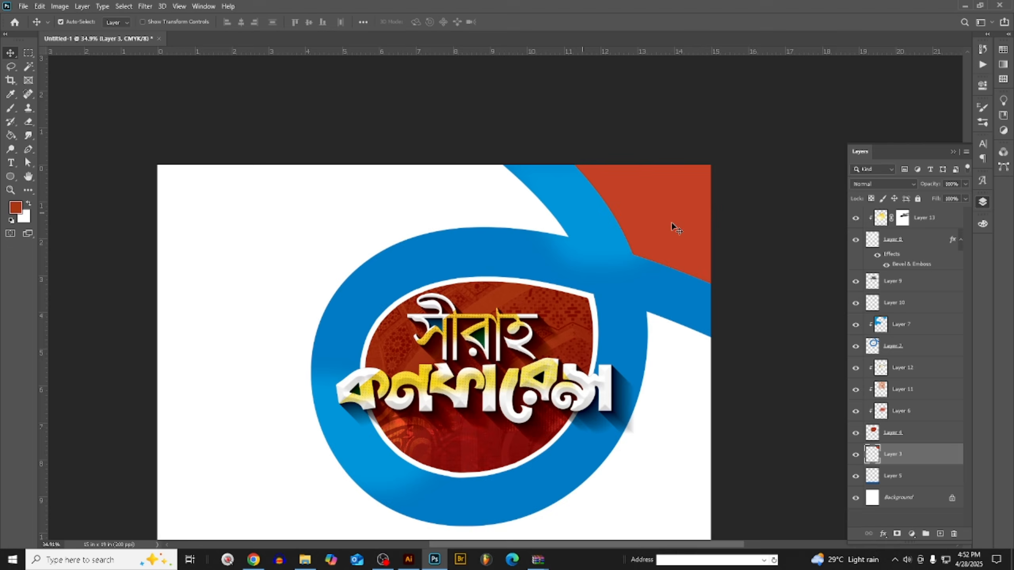
click(982, 224)
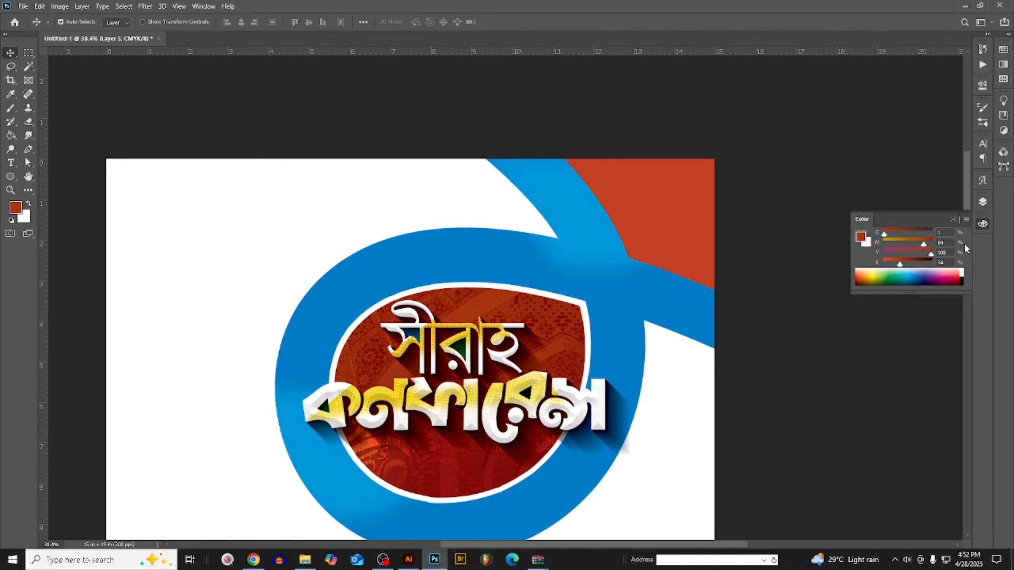
key(alt+BackSpace)
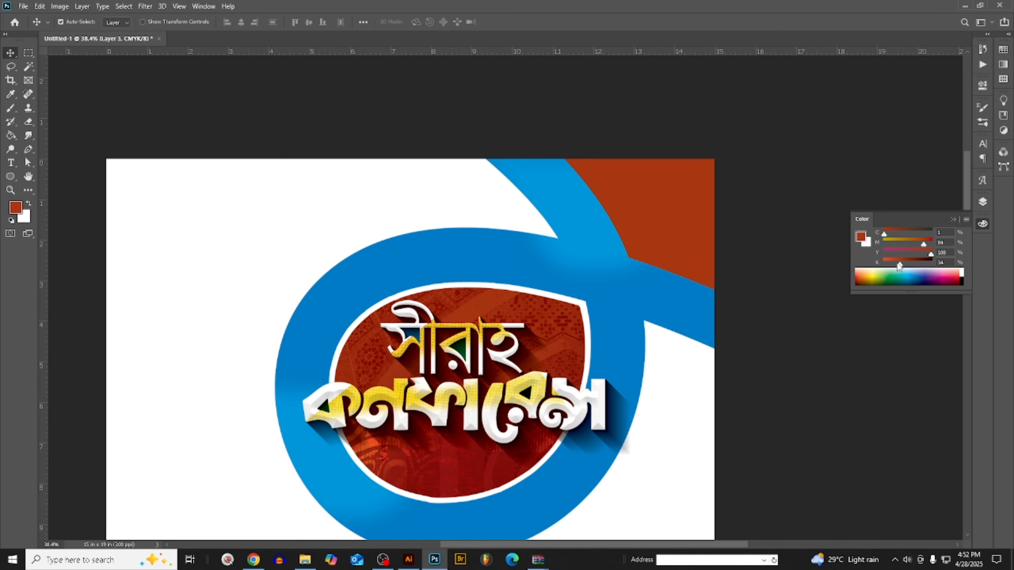
- Adjust the tone of the red corner shape slightly with Curves
scroll(662, 245, down, 2)
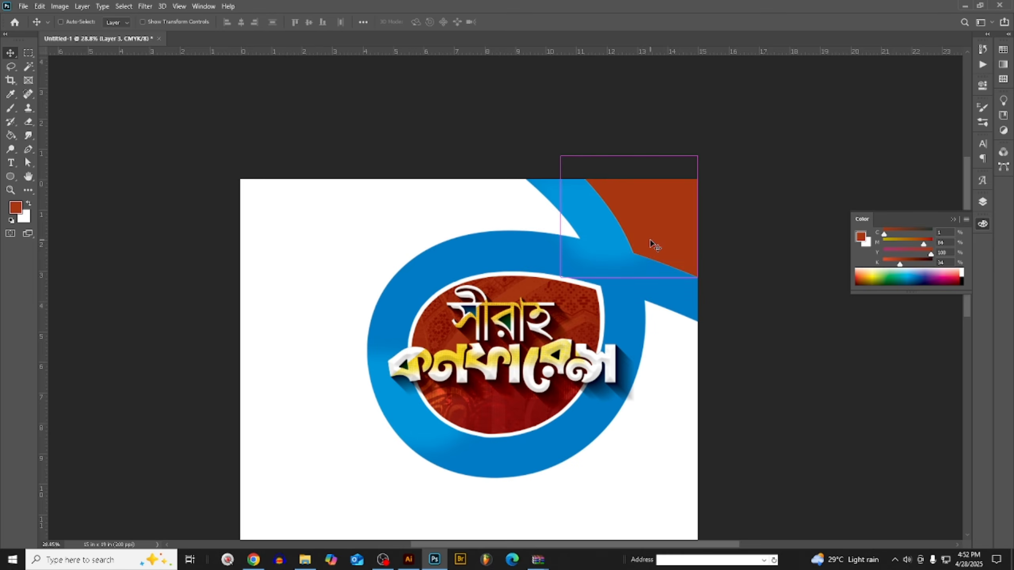
key(ctrl+m)
mouse_move(758, 387)
mouse_down()
mouse_move(747, 381)
mouse_move(757, 393)
mouse_up()
click(953, 313)
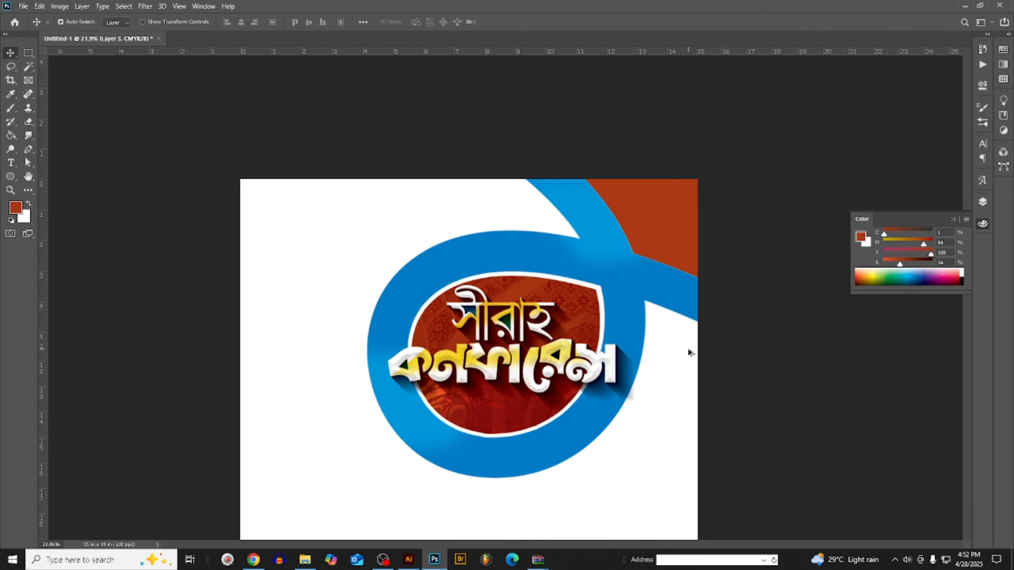
scroll(690, 351, down, 5)
scroll(691, 353, up, 3)
scroll(655, 354, down, 4)
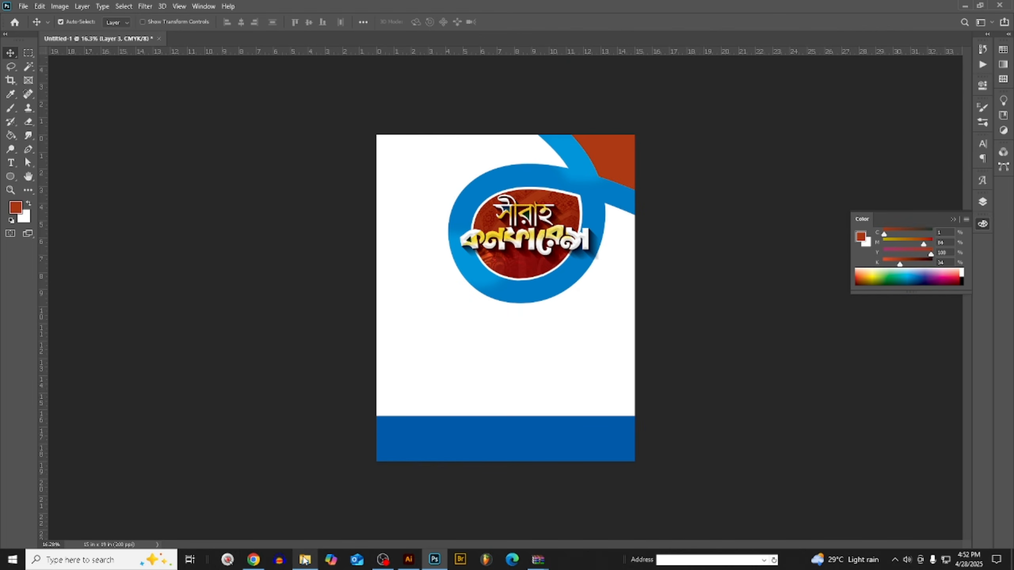
click(254, 560)
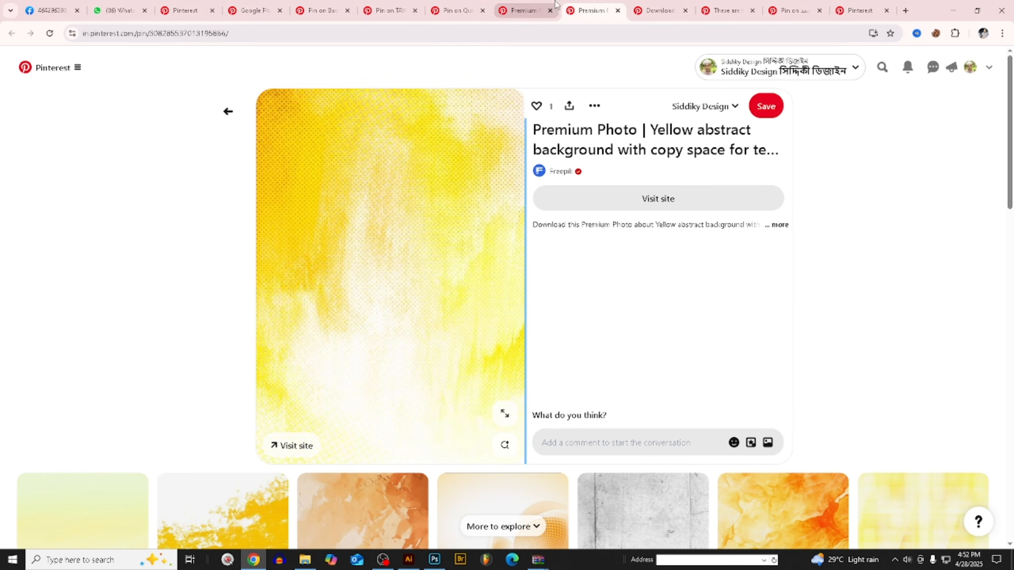
click(952, 6)
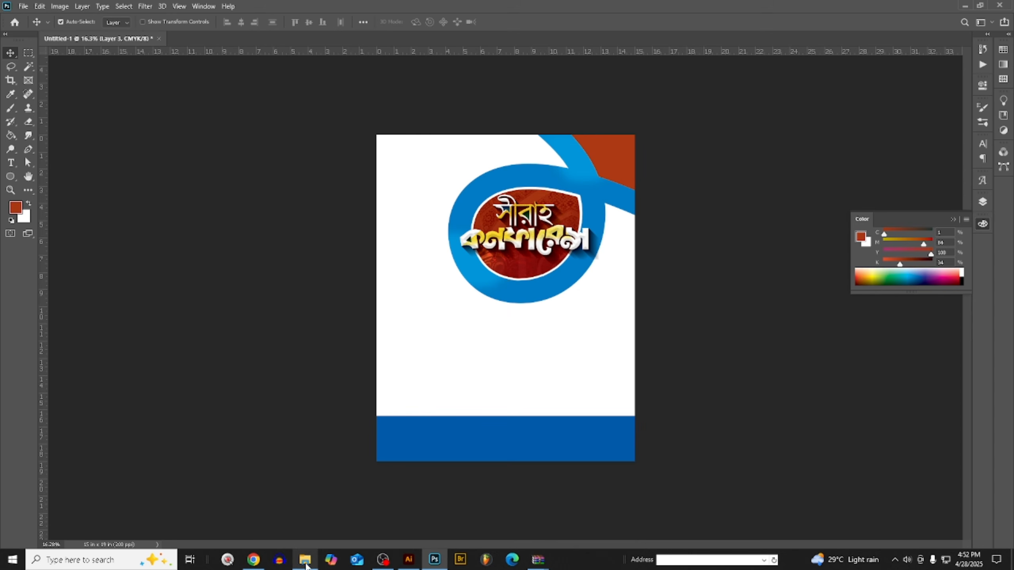
mouse_move(447, 564)
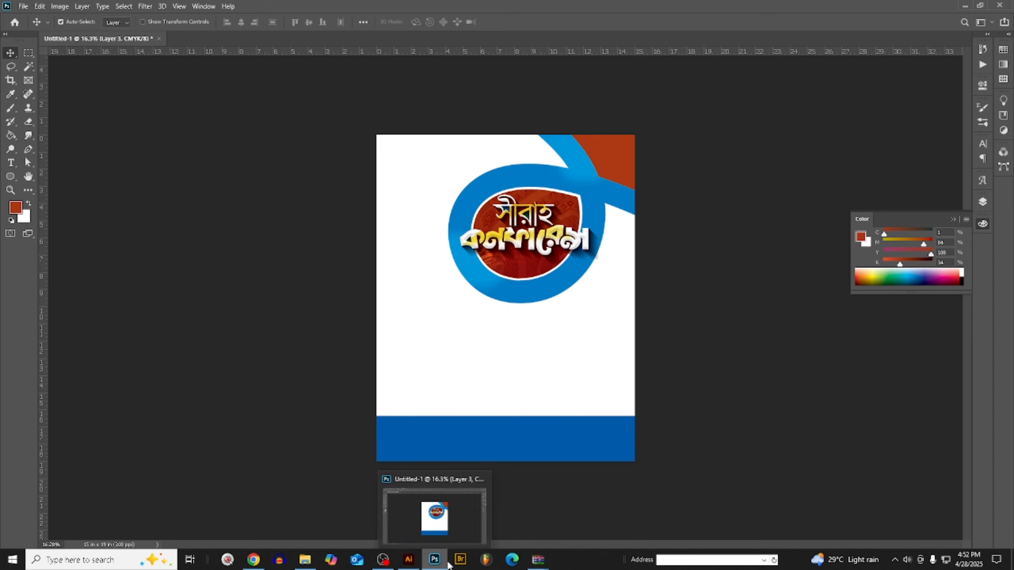
click(306, 562)
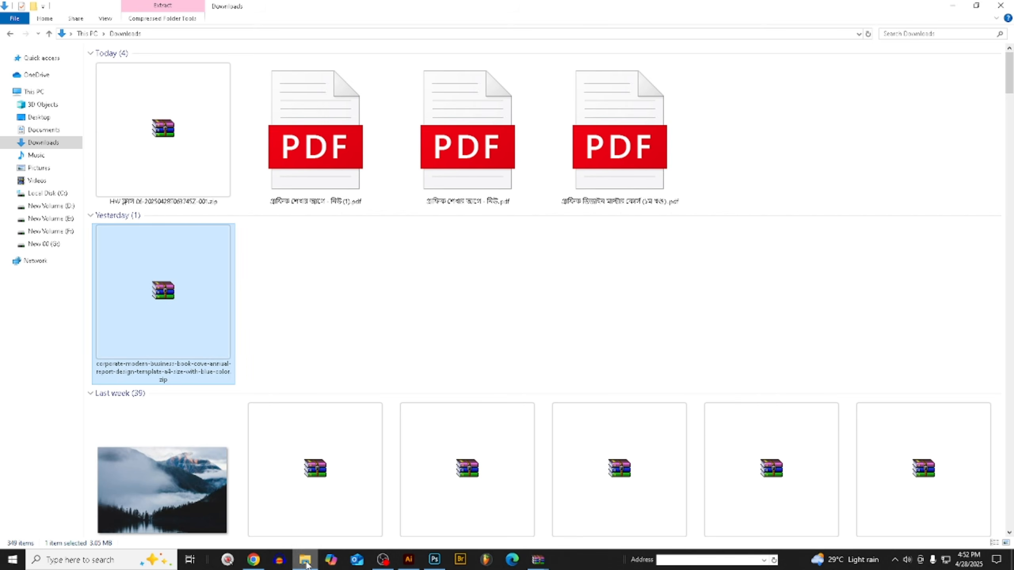
click(1001, 5)
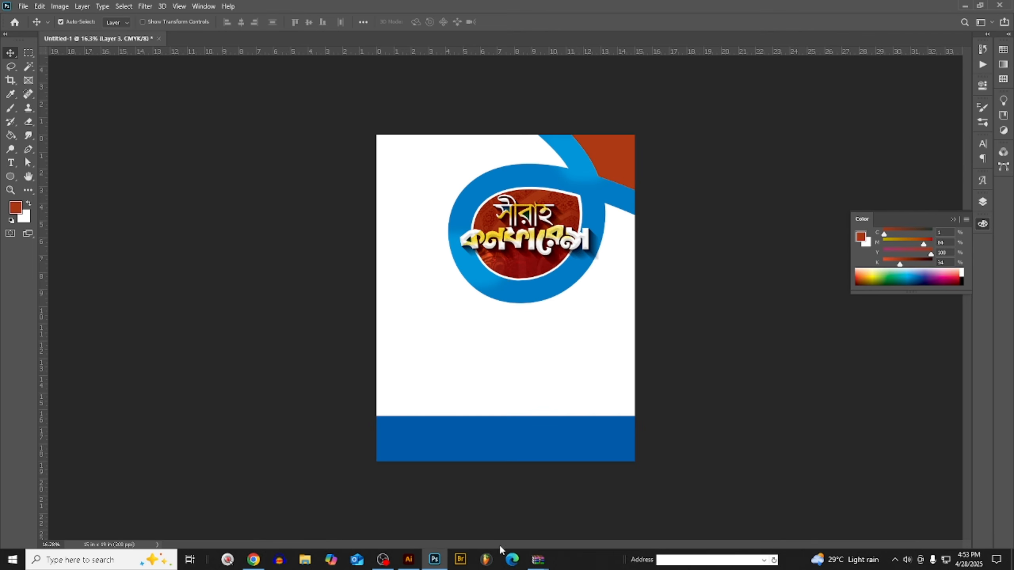
- Switch to Chrome and copy the yellow abstract background image from the open Pinterest pin
click(253, 560)
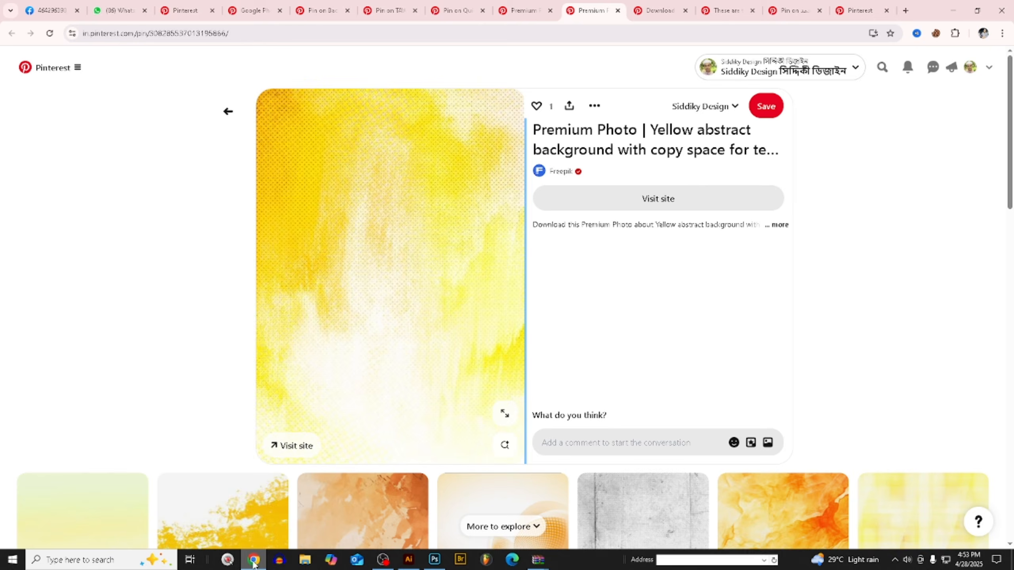
scroll(426, 279, down, 4)
scroll(426, 279, down, 2)
scroll(425, 284, up, 5)
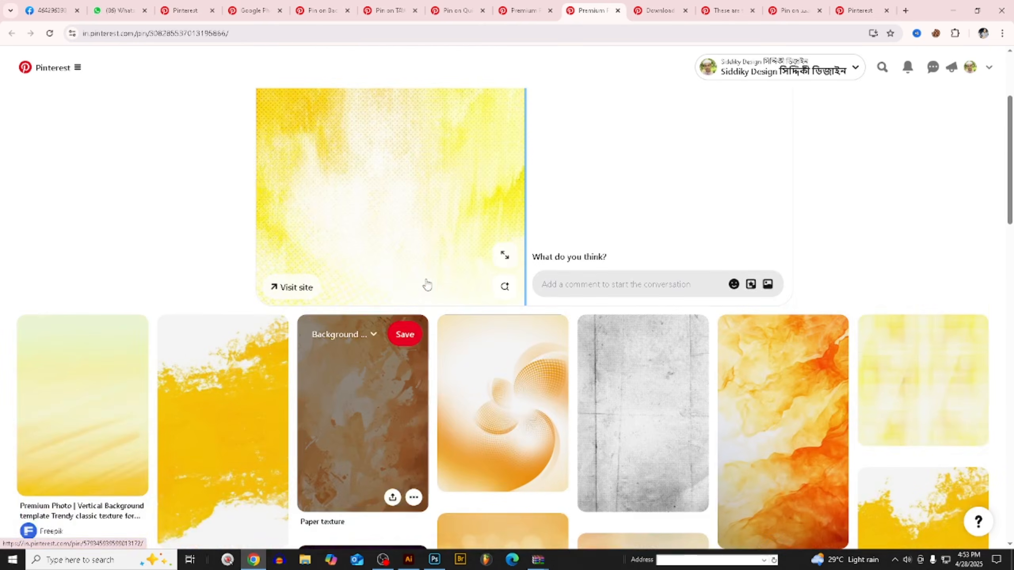
right_click(422, 207)
click(463, 248)
scroll(462, 255, down, 10)
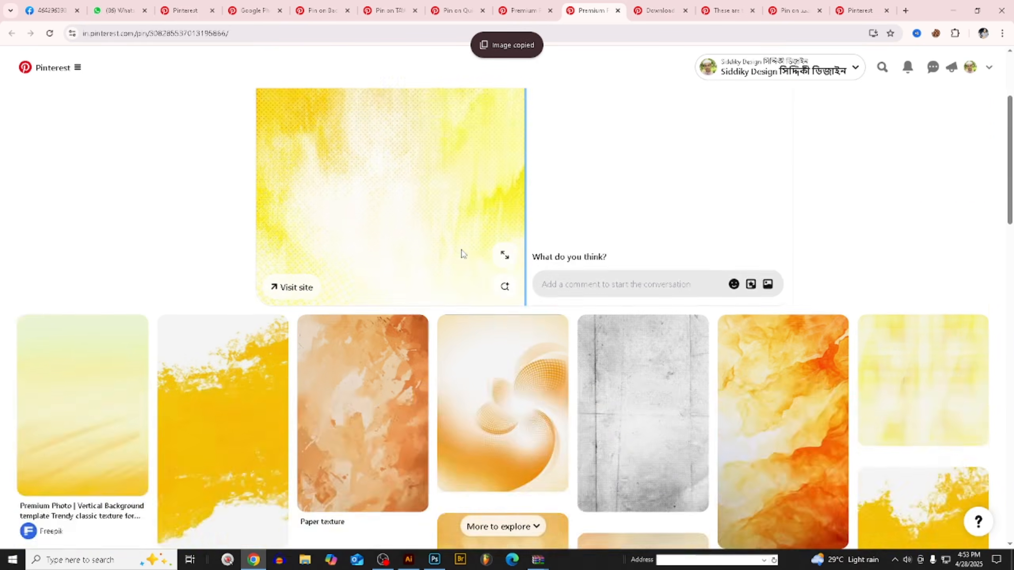
- Paste the yellow image into the Illustrator document, enlarge it, cut it to the clipboard, and return to Photoshop
click(408, 560)
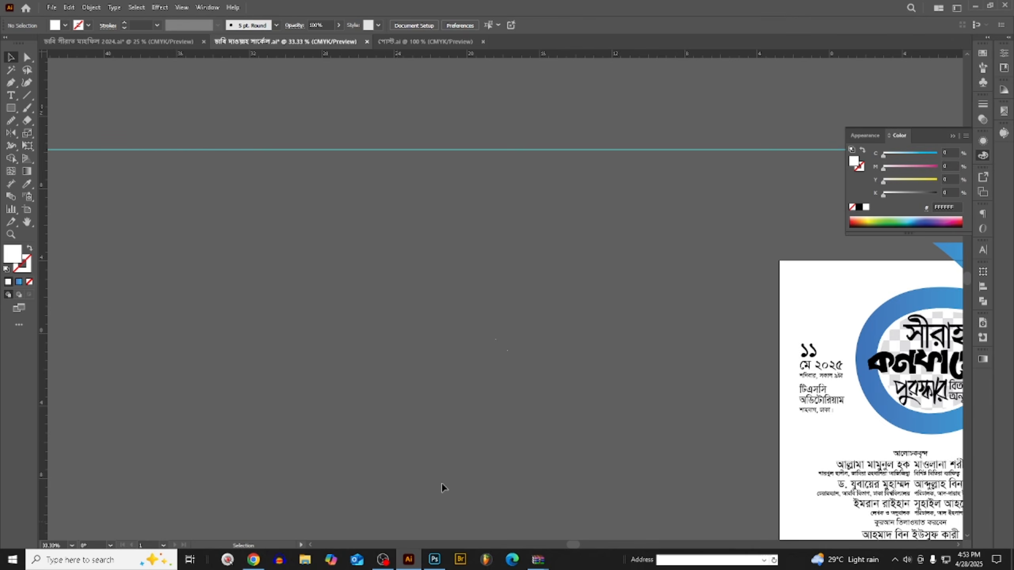
key(ctrl+v)
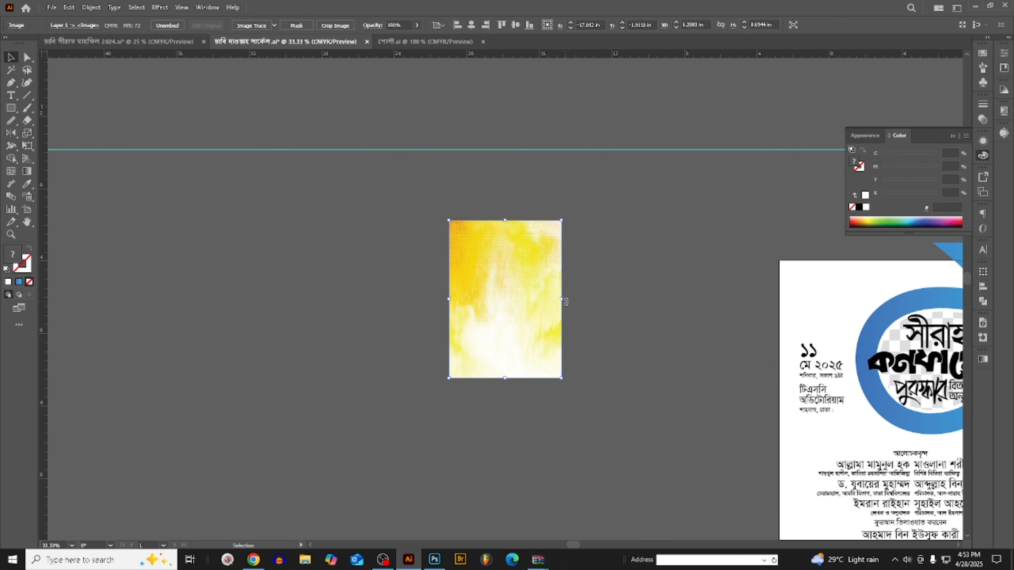
drag(565, 303, 696, 344)
key(Delete)
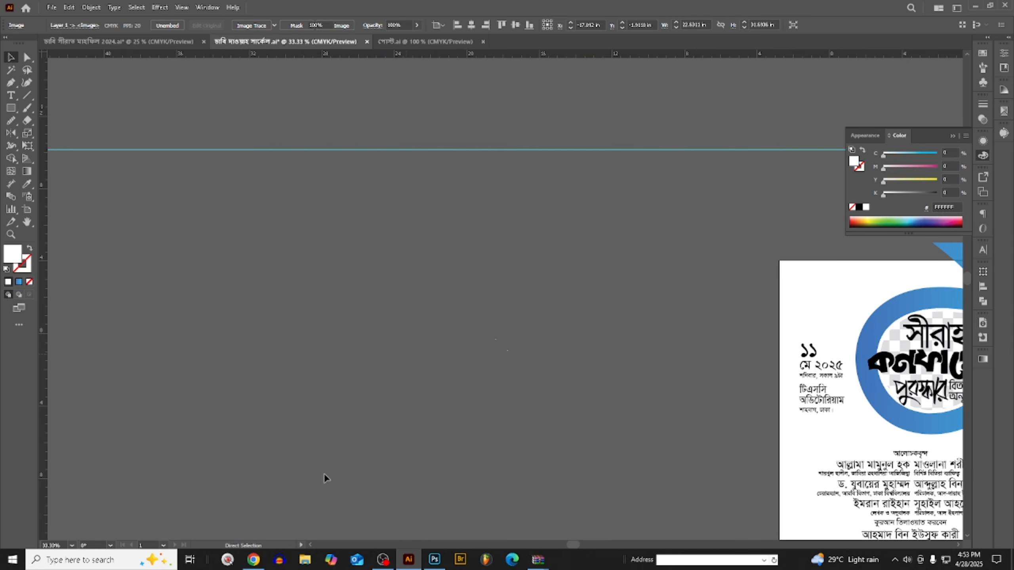
click(434, 560)
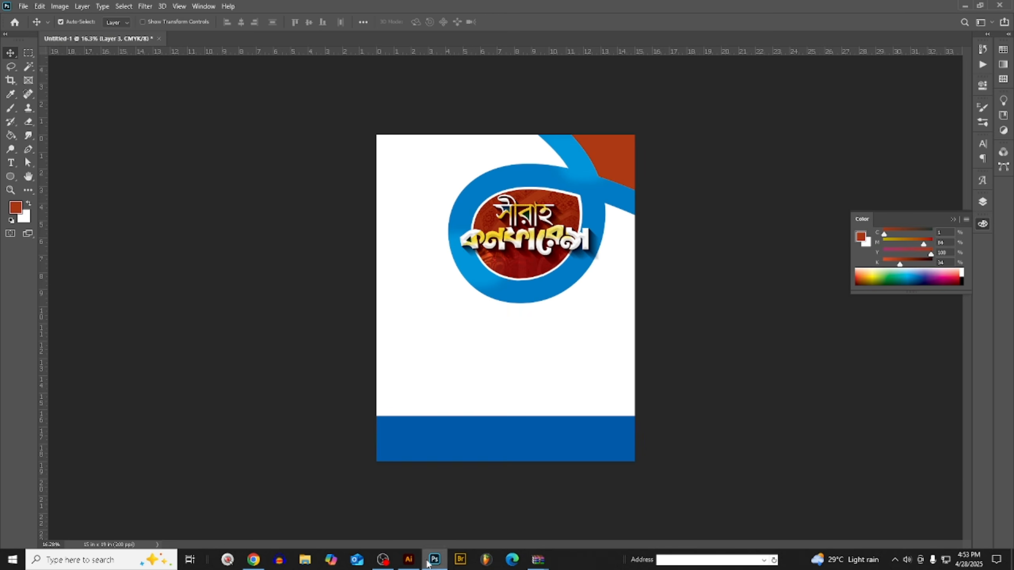
- Paste the yellow texture directly above the Background layer and stretch it across the full width of the poster
click(427, 370)
click(983, 203)
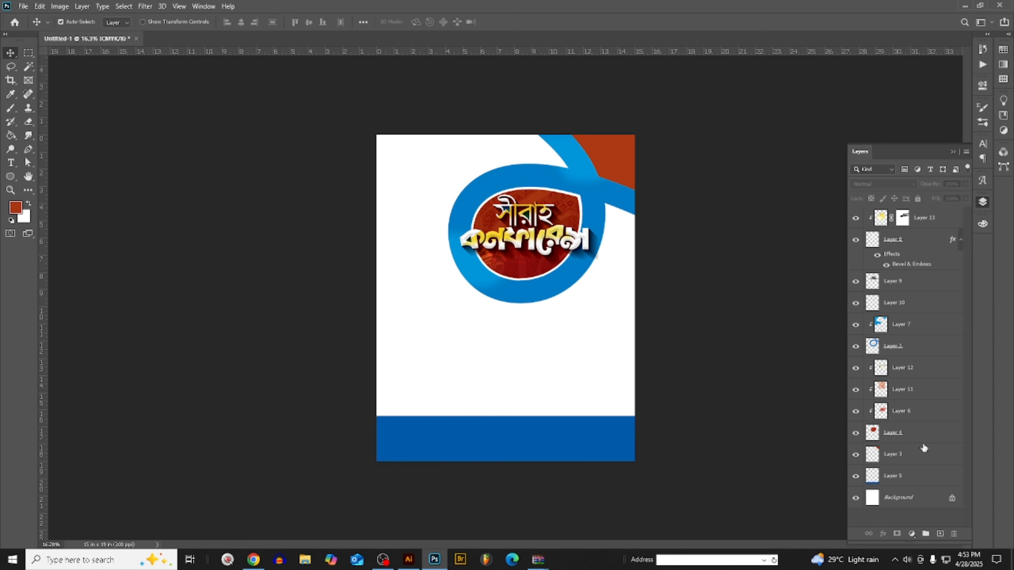
click(909, 496)
key(ctrl+v)
click(682, 150)
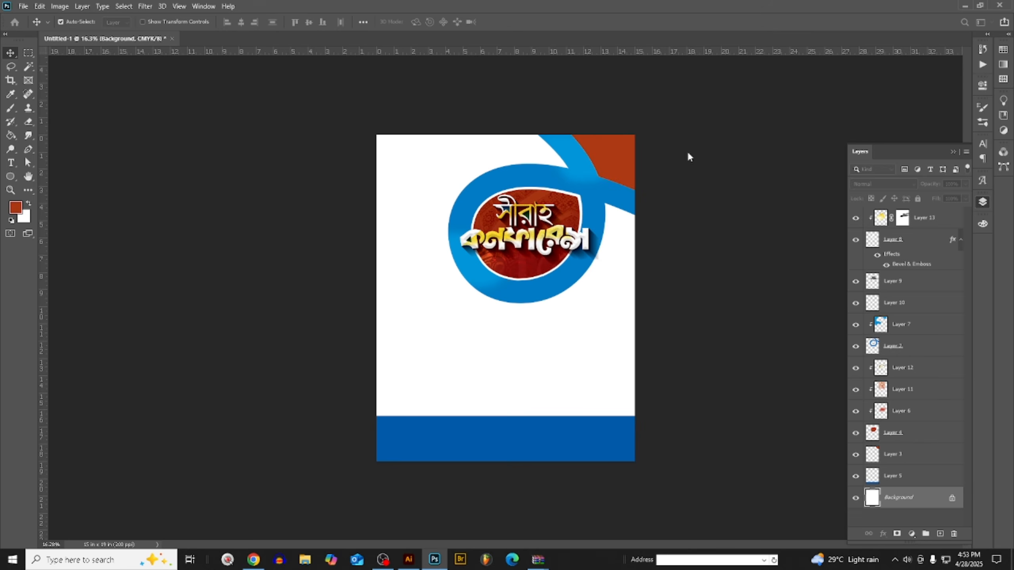
drag(542, 377, 541, 370)
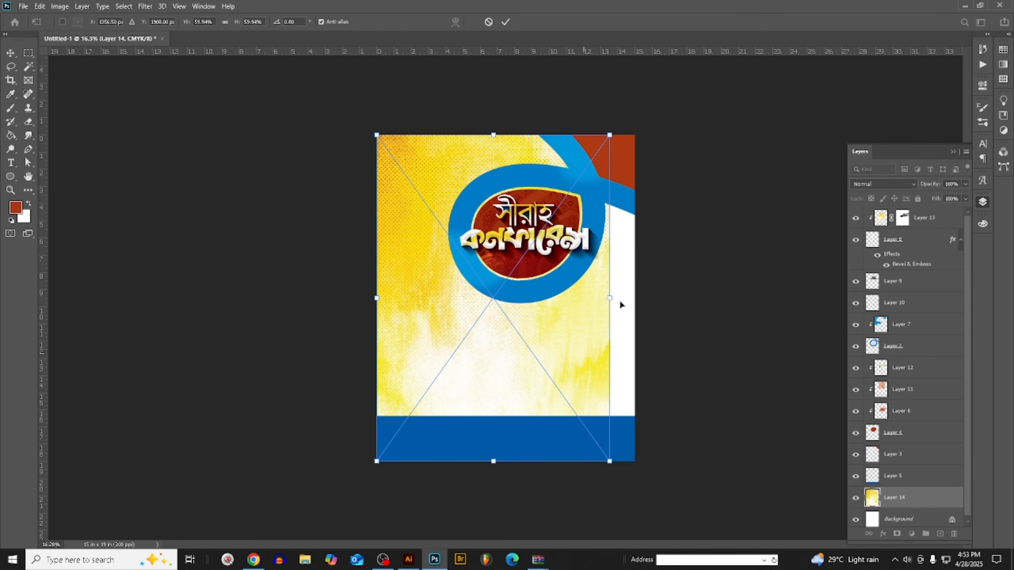
drag(610, 299, 638, 298)
key(Return)
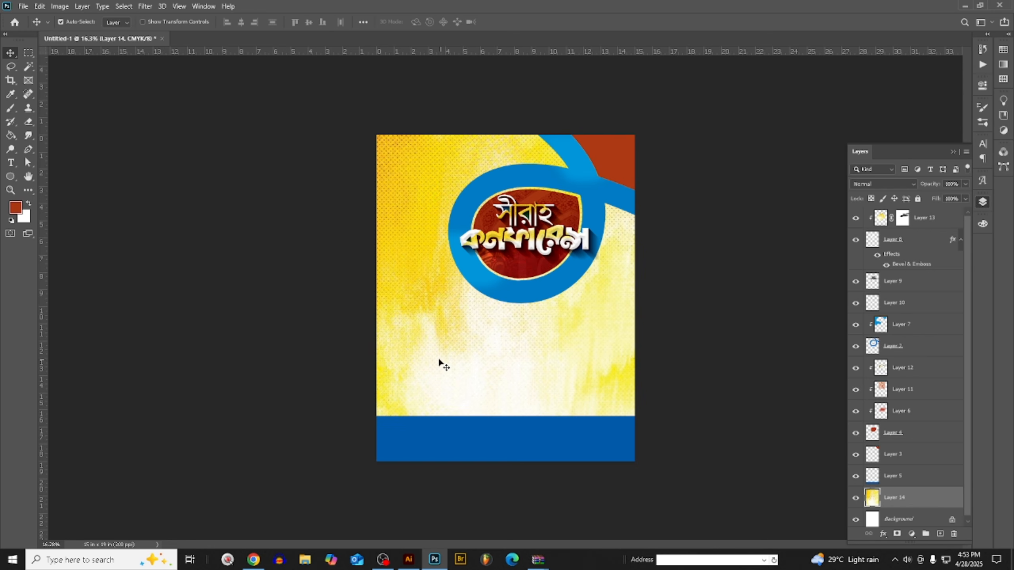
- Set the foreground colour to bright yellow with 0% black and duplicate the full-page yellow texture layer
click(983, 225)
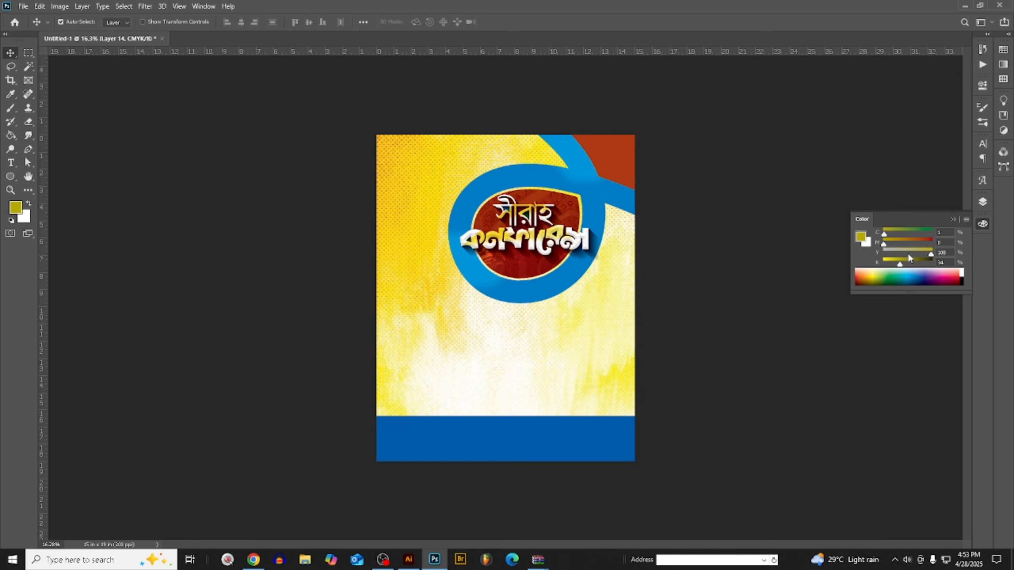
drag(901, 265, 883, 264)
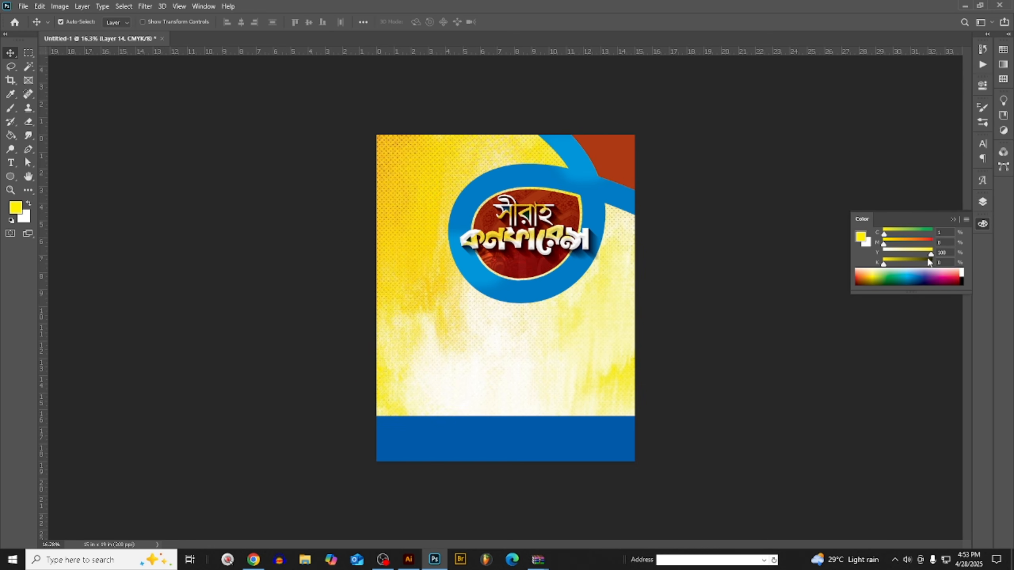
click(983, 202)
key(ctrl+j)
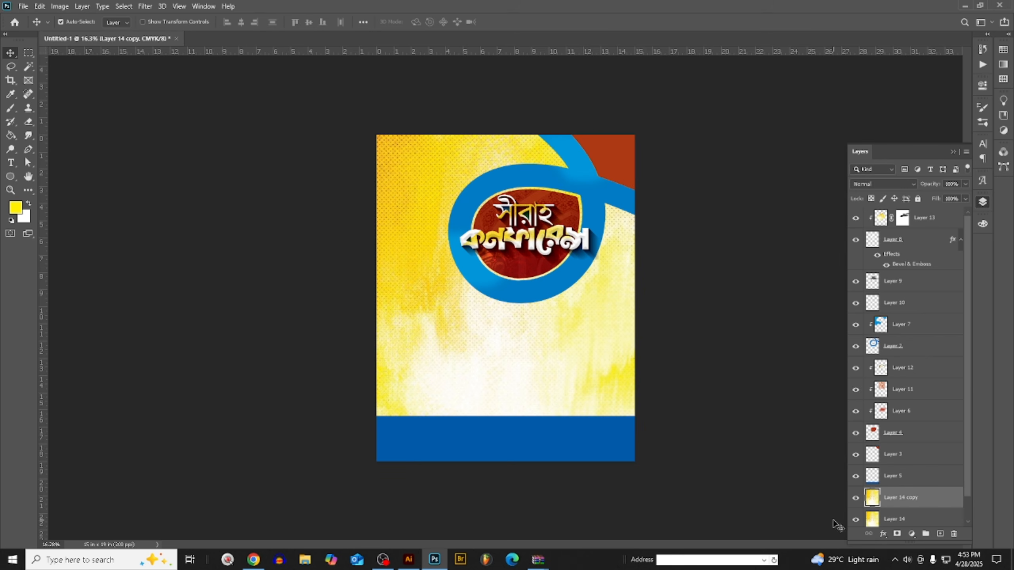
- Set the foreground colour to light cyan with 0% magenta, yellow and black, and apply a Gradient Map to the duplicated texture layer
click(983, 225)
drag(903, 234, 894, 235)
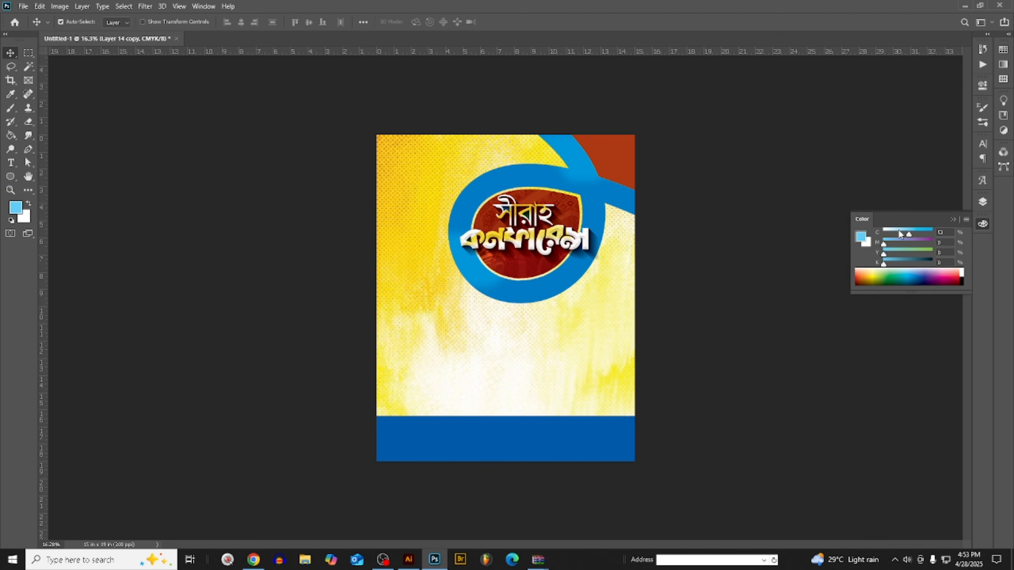
drag(903, 231, 903, 234)
click(60, 7)
mouse_move(80, 33)
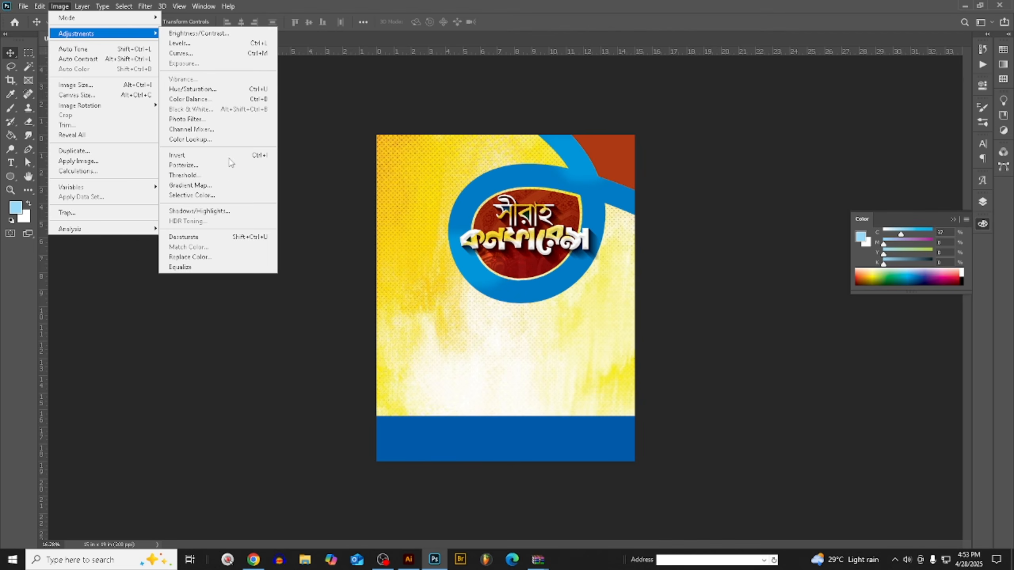
click(229, 187)
key(Return)
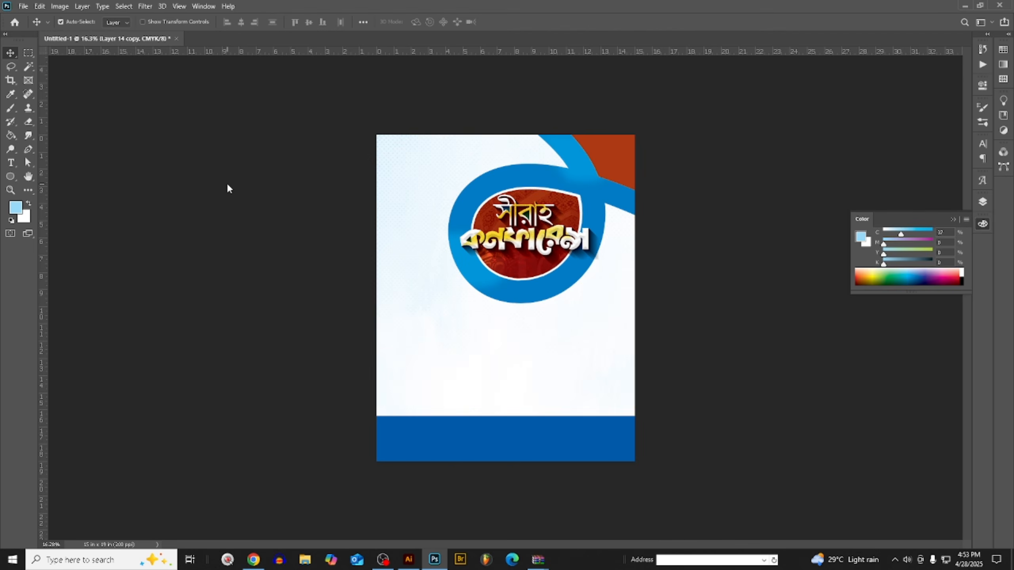
- Deepen the blue texture with Curves, raising input 15 to output 62, and apply a second, slight Curves boost
key(ctrl+m)
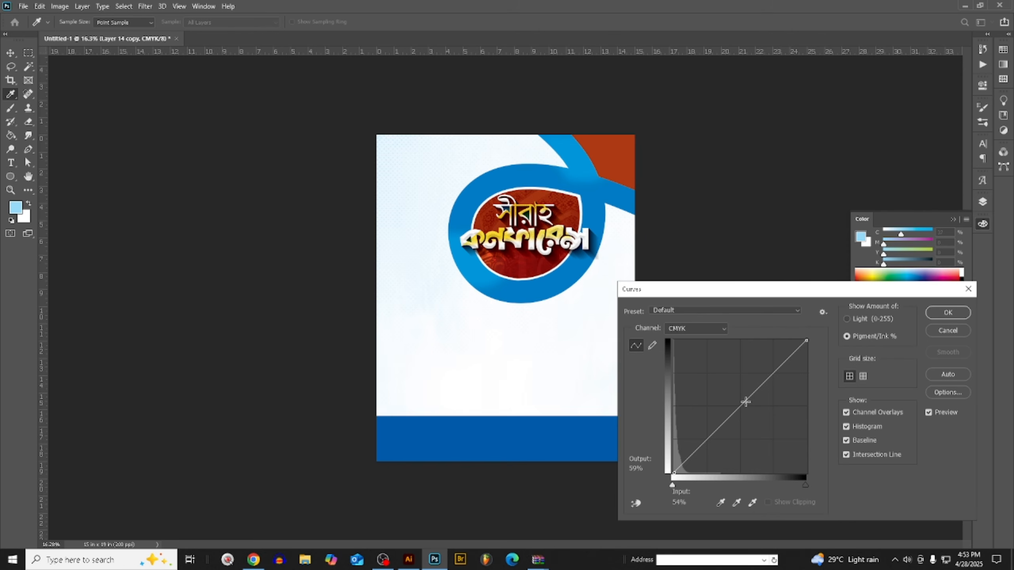
drag(746, 401, 692, 390)
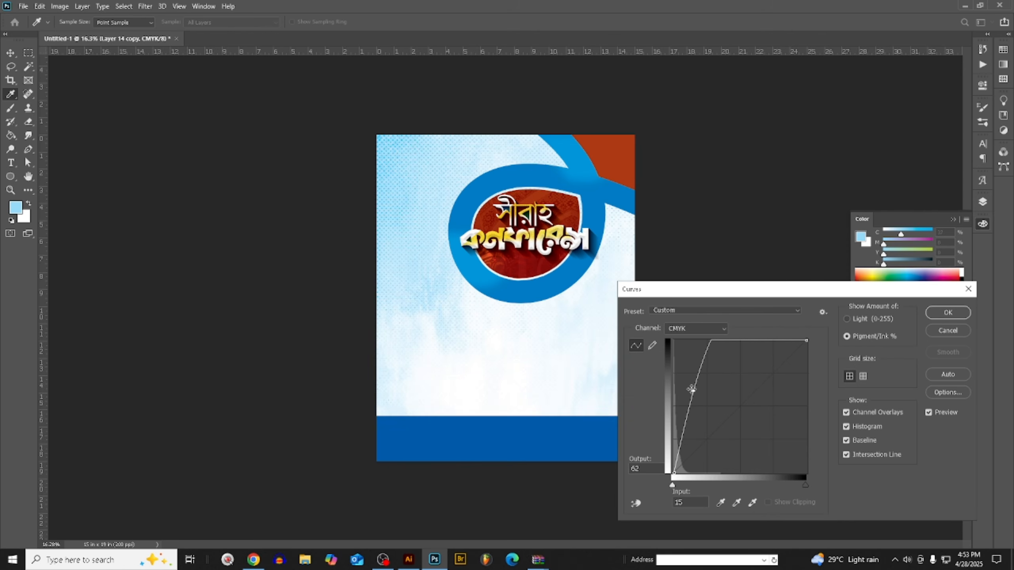
click(948, 313)
key(ctrl+m)
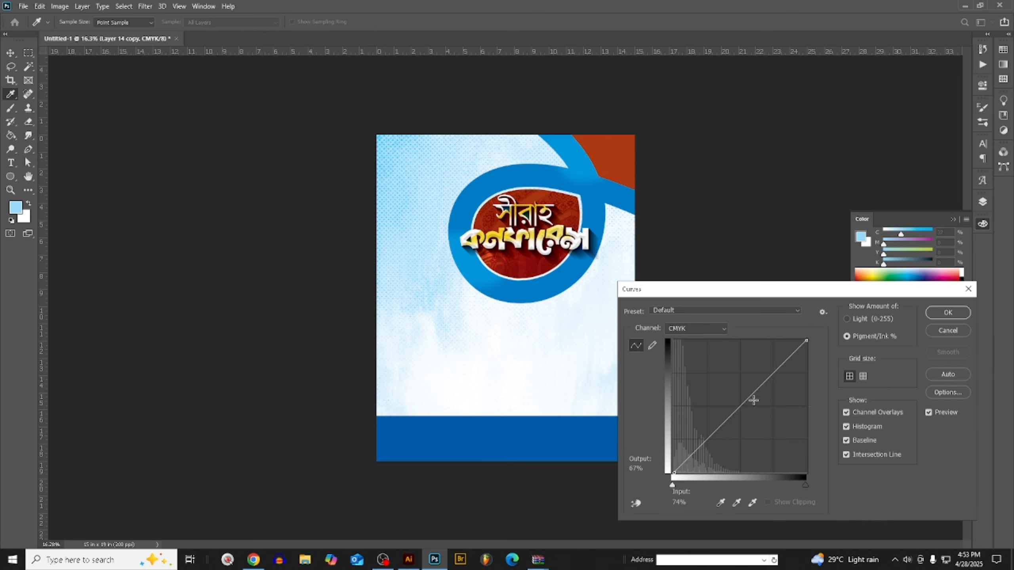
drag(746, 401, 737, 394)
click(945, 313)
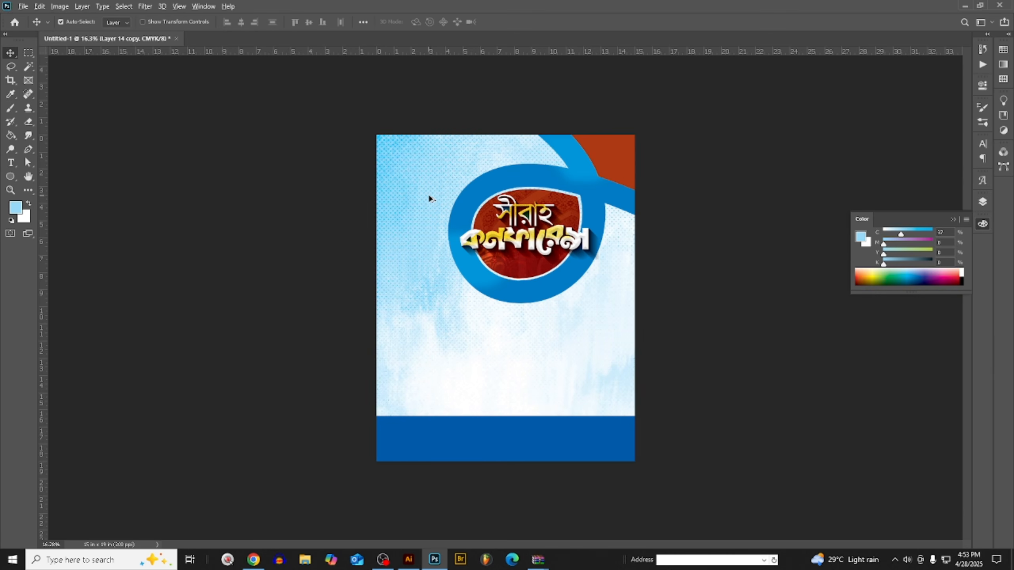
- With yellow Layer 14 hidden, add a mask to the blue texture copy and fade its left side with a large, partly transparent black brush
click(983, 202)
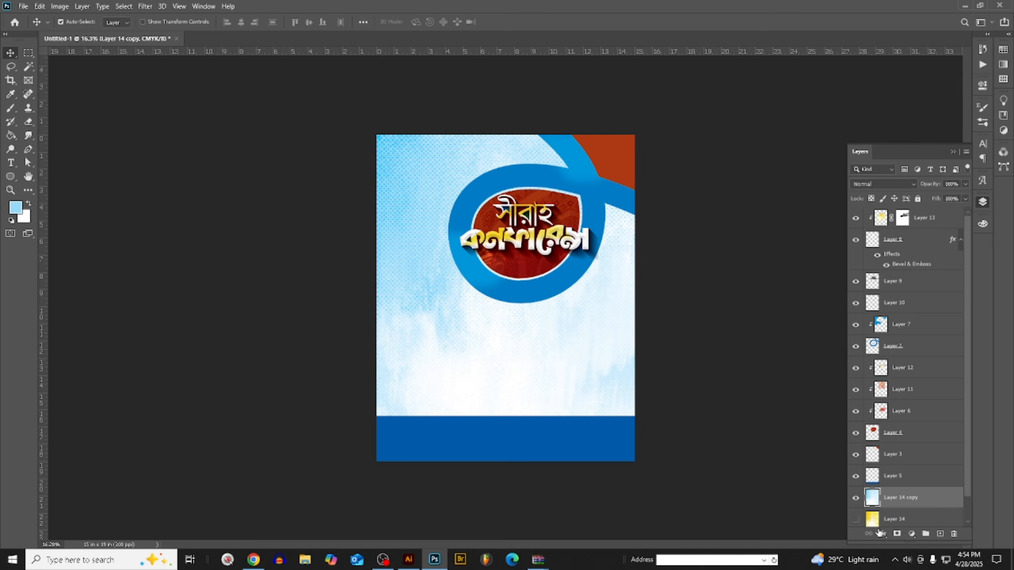
click(897, 534)
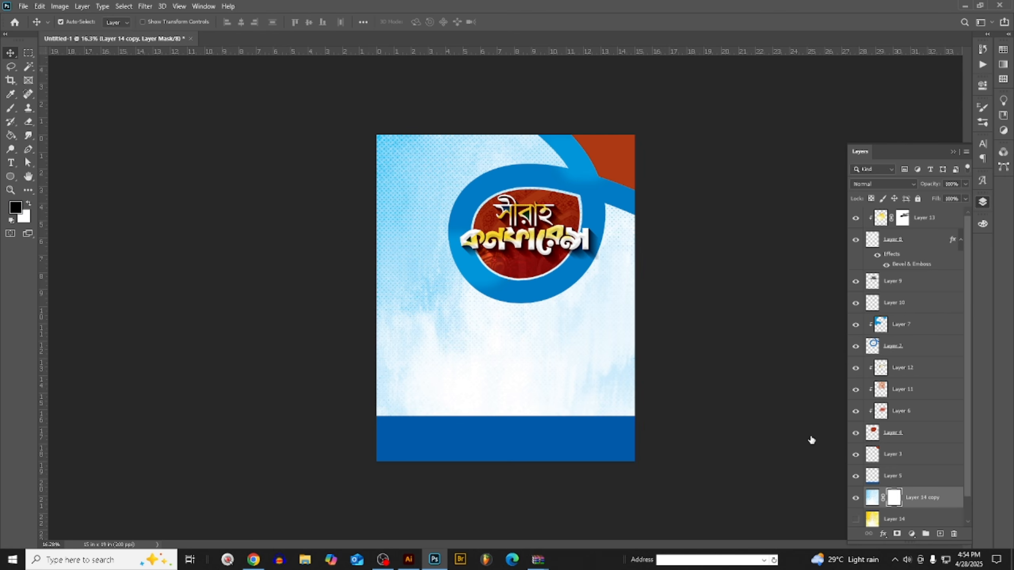
click(11, 109)
drag(243, 22, 214, 36)
click(296, 56)
key(bracketright)
key(bracketright)
key(bracketright)
key(bracketright)
key(bracketright)
key(bracketright)
key(bracketright)
key(bracketright)
key(bracketright)
key(bracketright)
key(bracketright)
key(bracketright)
key(bracketright)
key(bracketright)
key(bracketright)
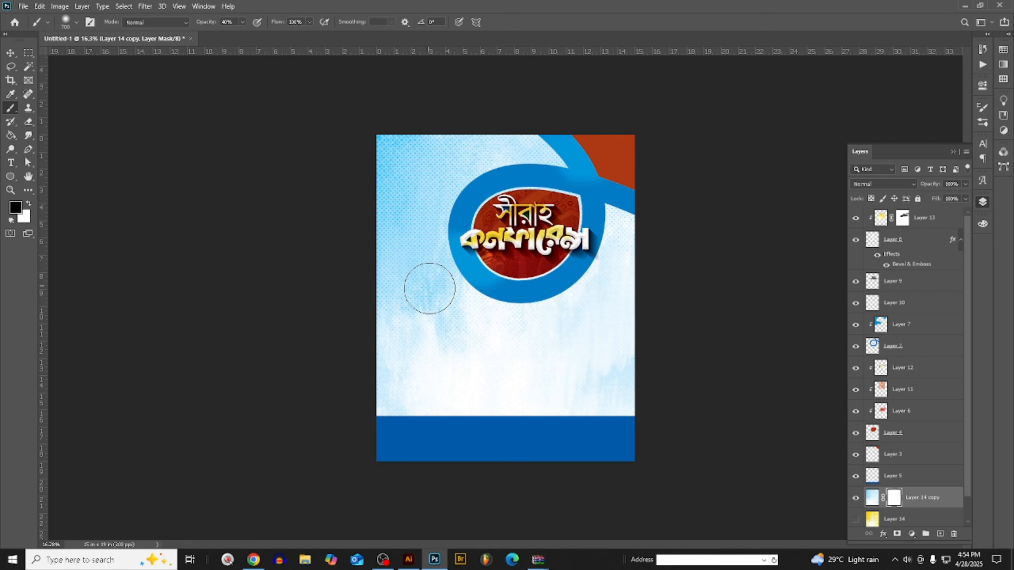
drag(436, 245, 162, 250)
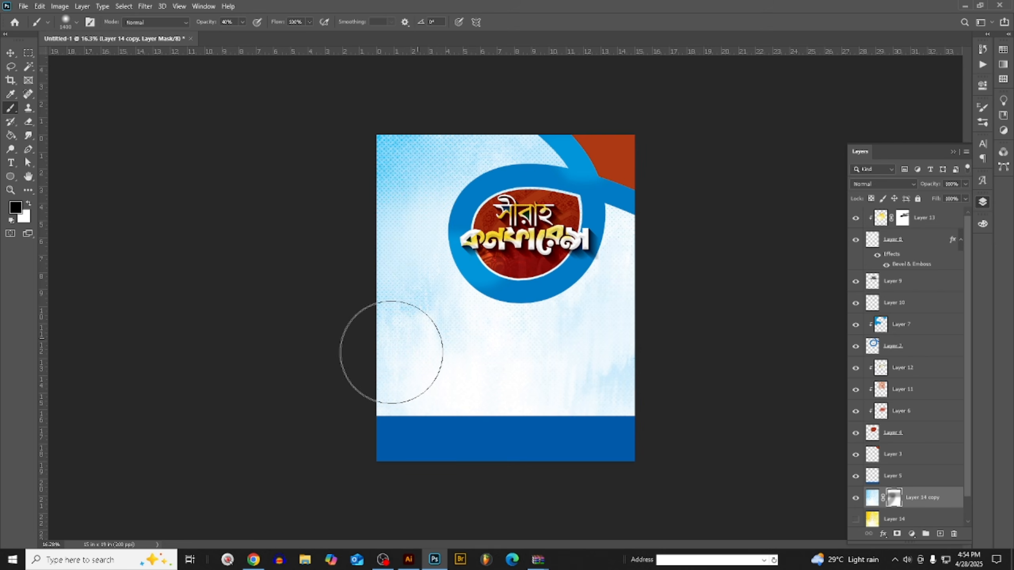
click(243, 22)
drag(232, 36, 240, 37)
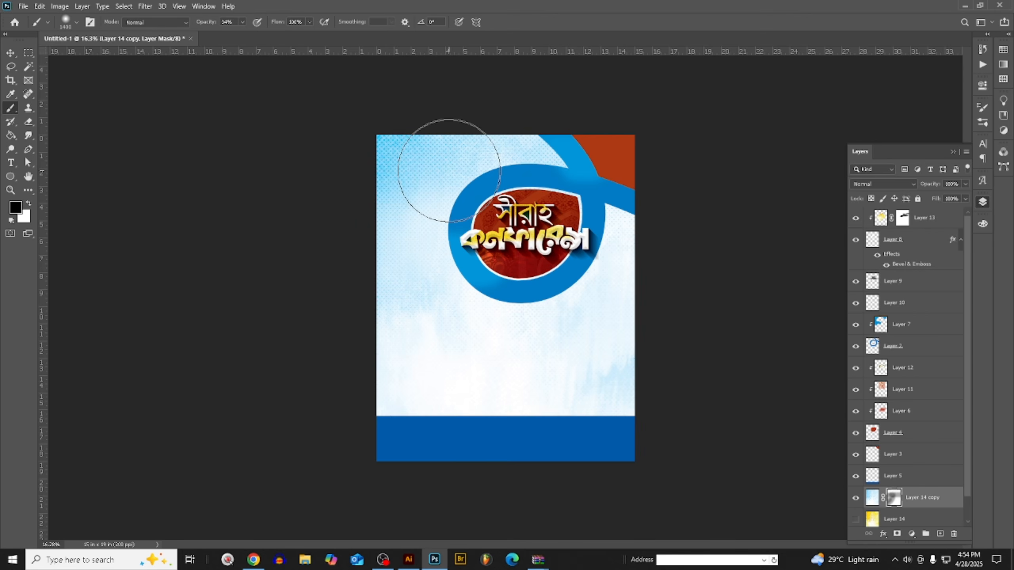
- Examine the faded blue background across the whole poster at several magnifications
scroll(403, 234, down, 3)
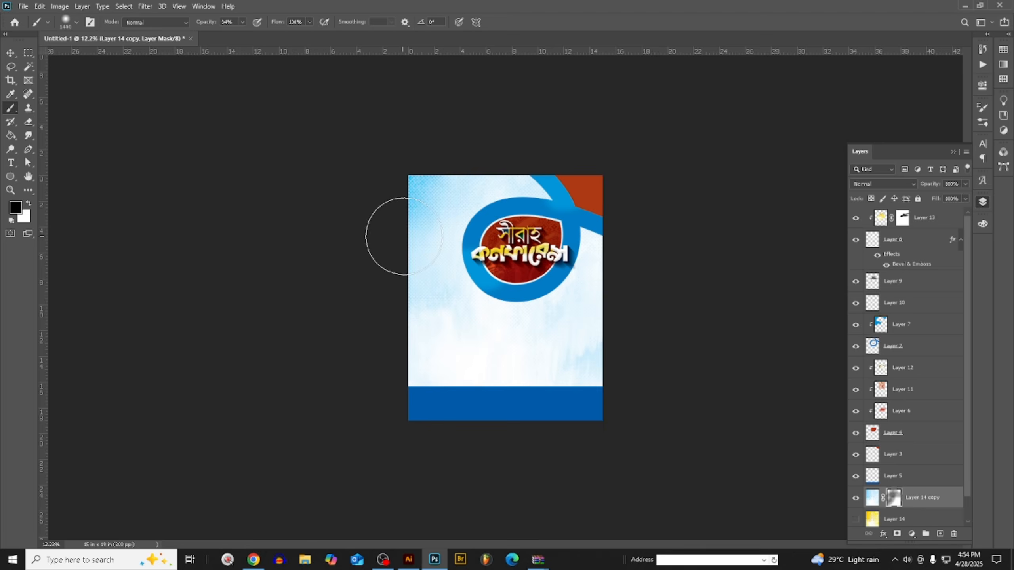
scroll(408, 232, up, 3)
click(11, 54)
scroll(559, 372, down, 3)
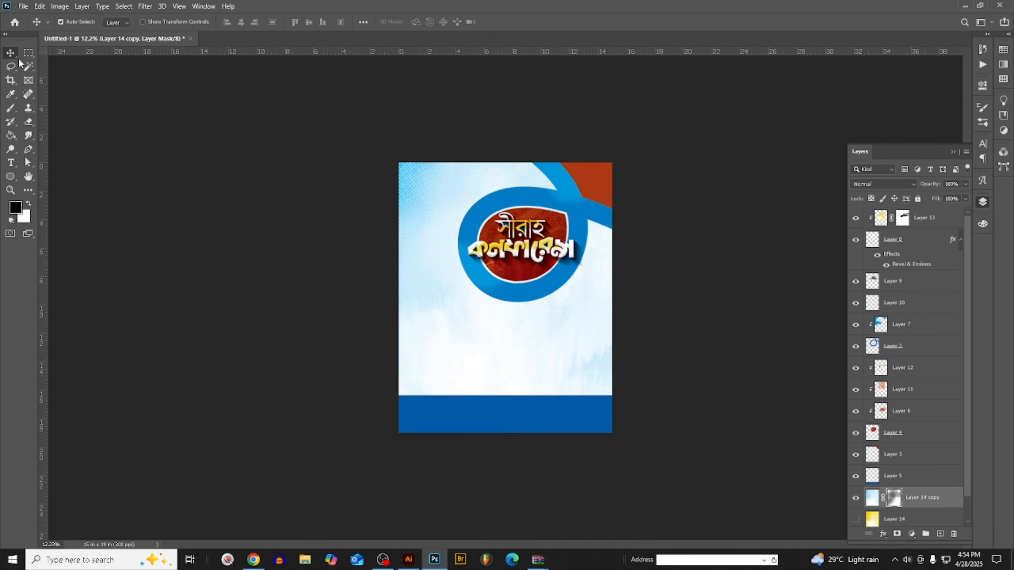
scroll(567, 380, up, 7)
scroll(574, 389, down, 3)
scroll(551, 393, up, 2)
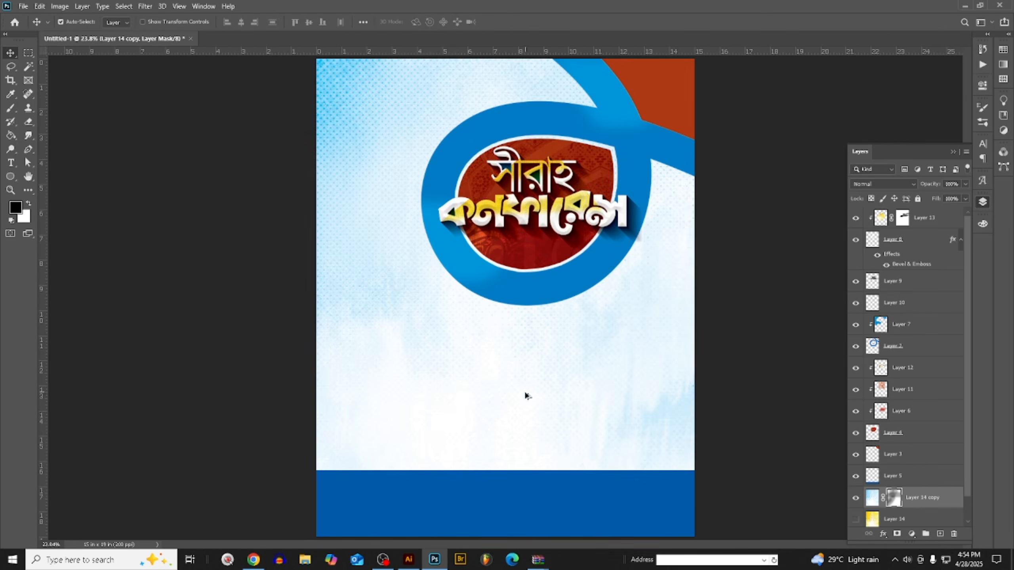
scroll(525, 396, down, 1)
scroll(658, 371, up, 1)
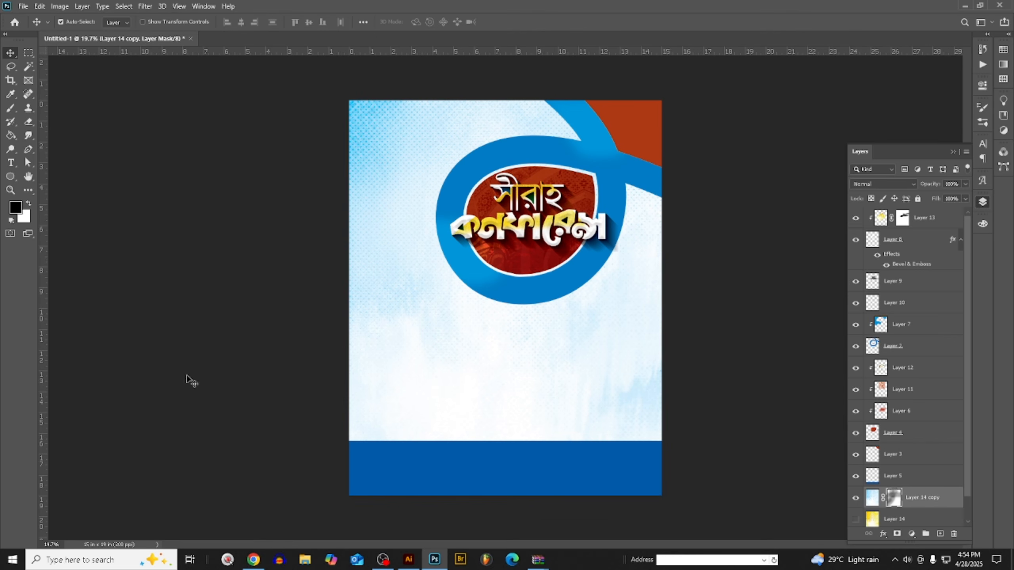
- Switch to Chrome, find the Arabic Calligraphy Painting pin among the Pinterest backgrounds, and copy its image
click(253, 559)
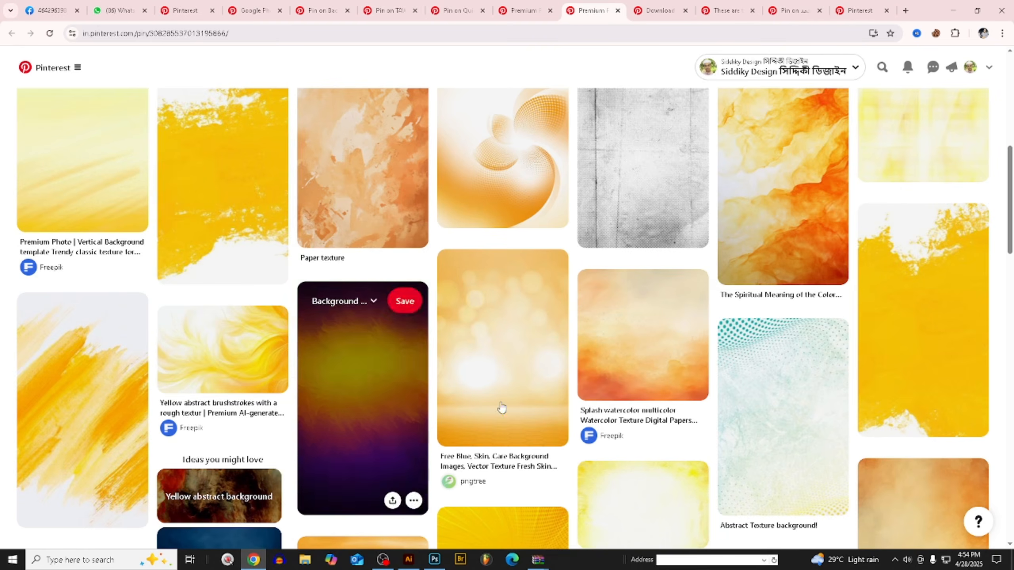
scroll(599, 411, down, 4)
scroll(849, 397, down, 10)
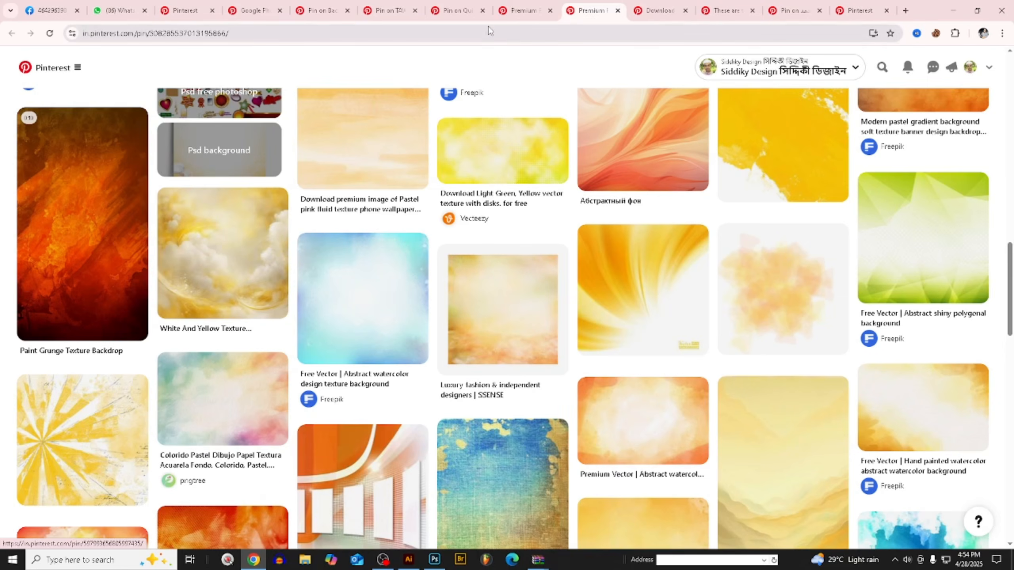
click(519, 11)
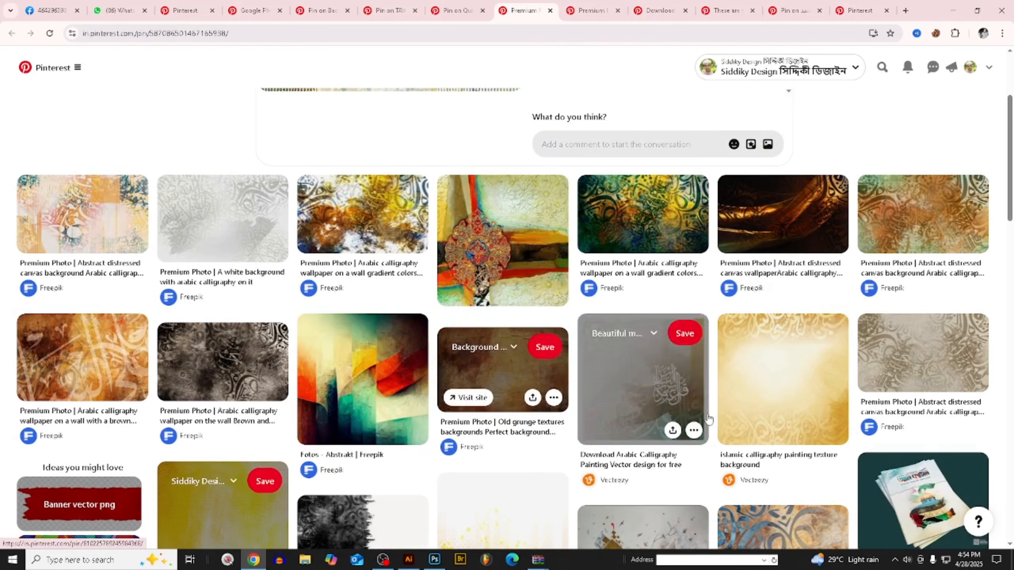
scroll(598, 269, down, 3)
click(599, 269)
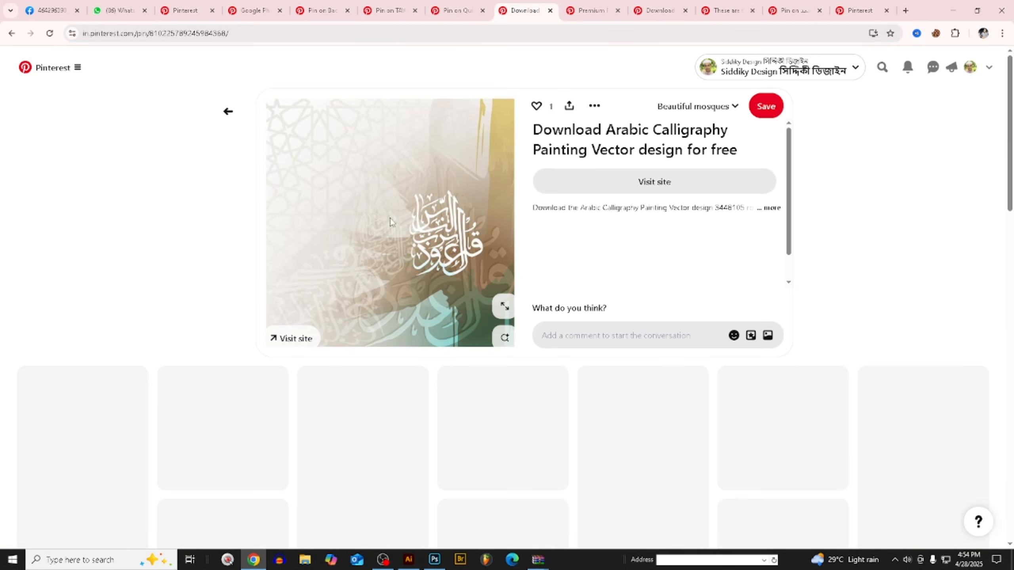
right_click(434, 154)
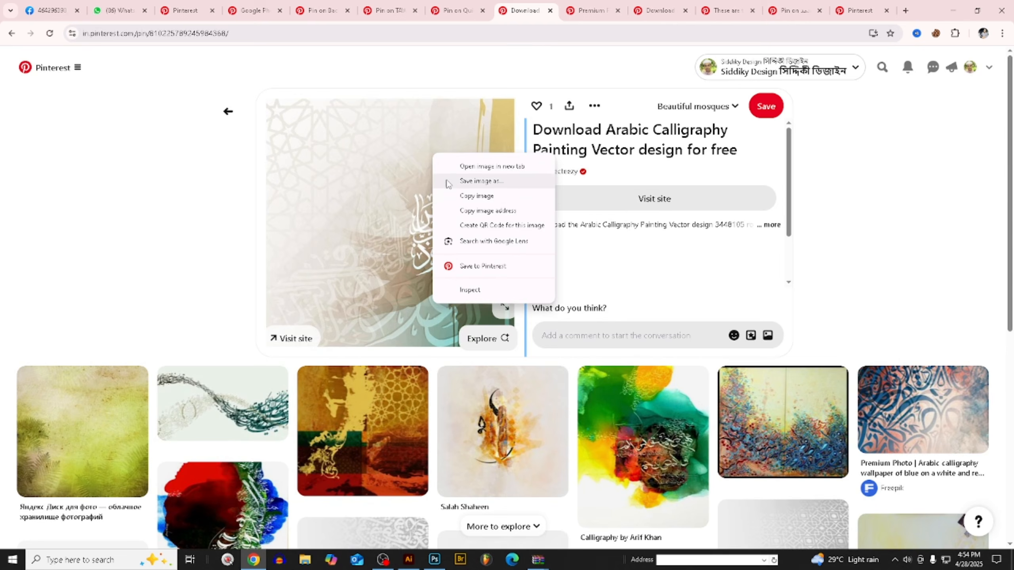
click(477, 196)
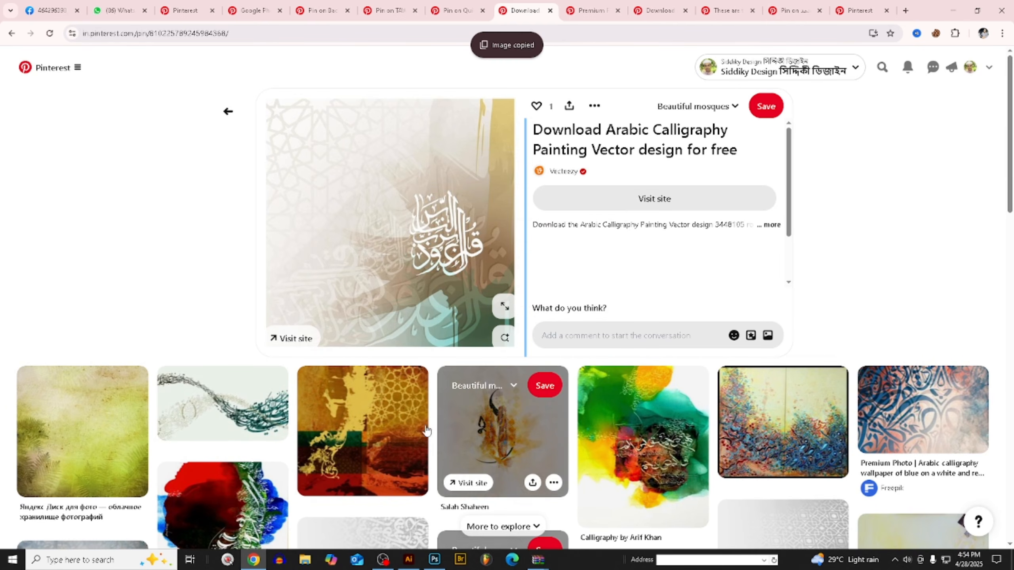
scroll(427, 431, down, 3)
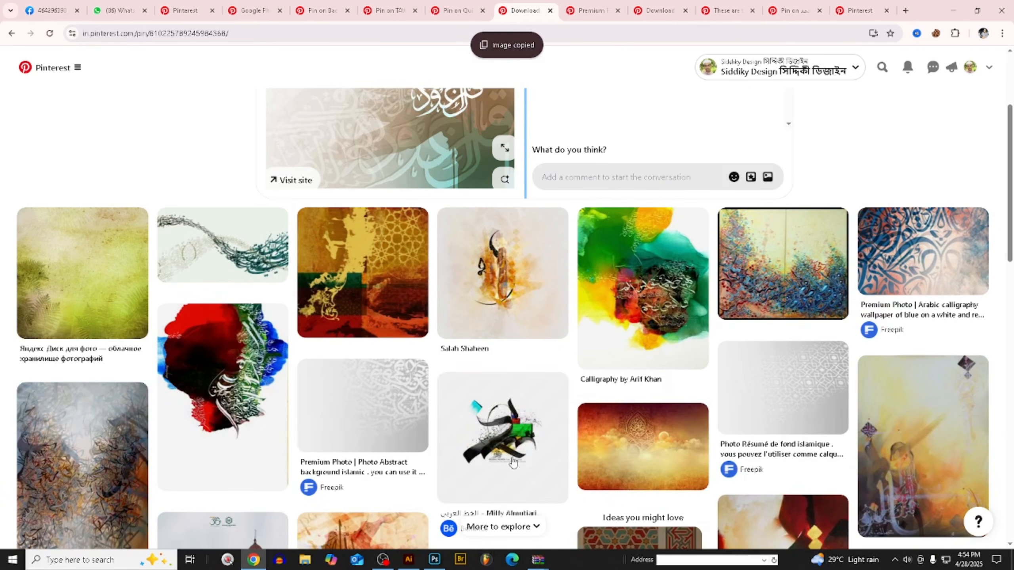
- Bring the calligraphy image through Illustrator into Photoshop, paste it as pixels above Layer 11, and scale it to about 76% over the title oval
click(408, 559)
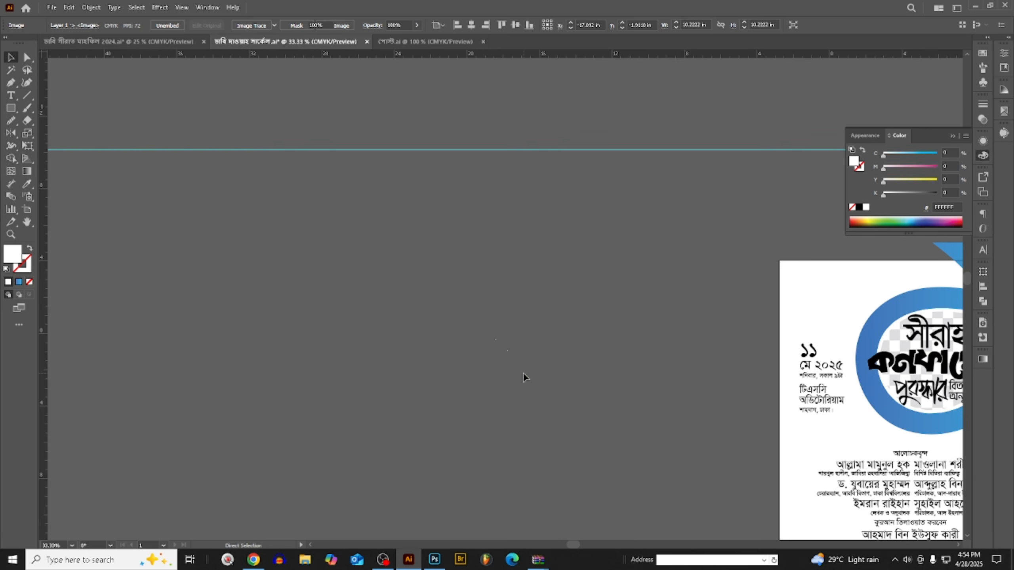
click(435, 559)
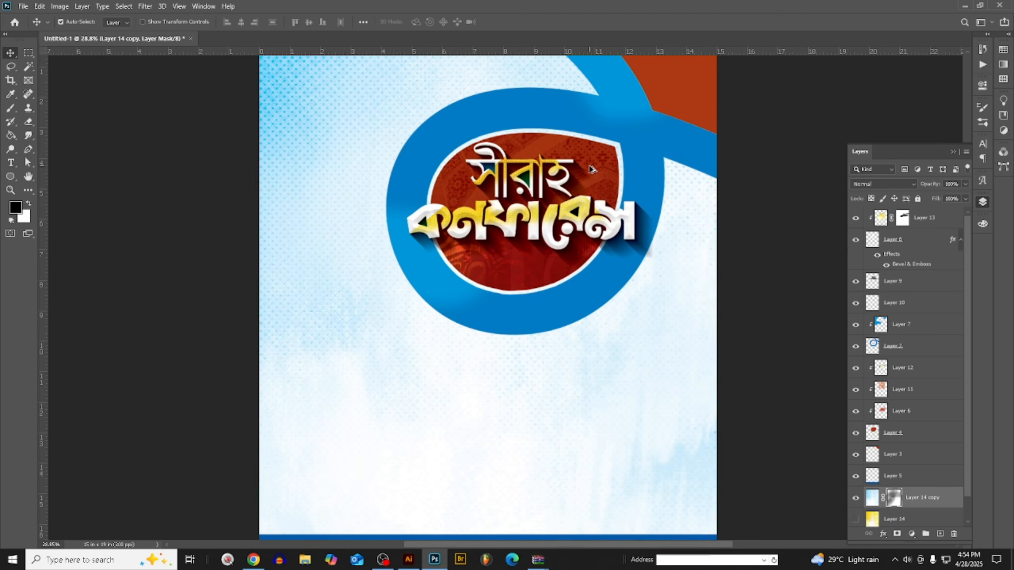
click(596, 170)
key(ctrl+v)
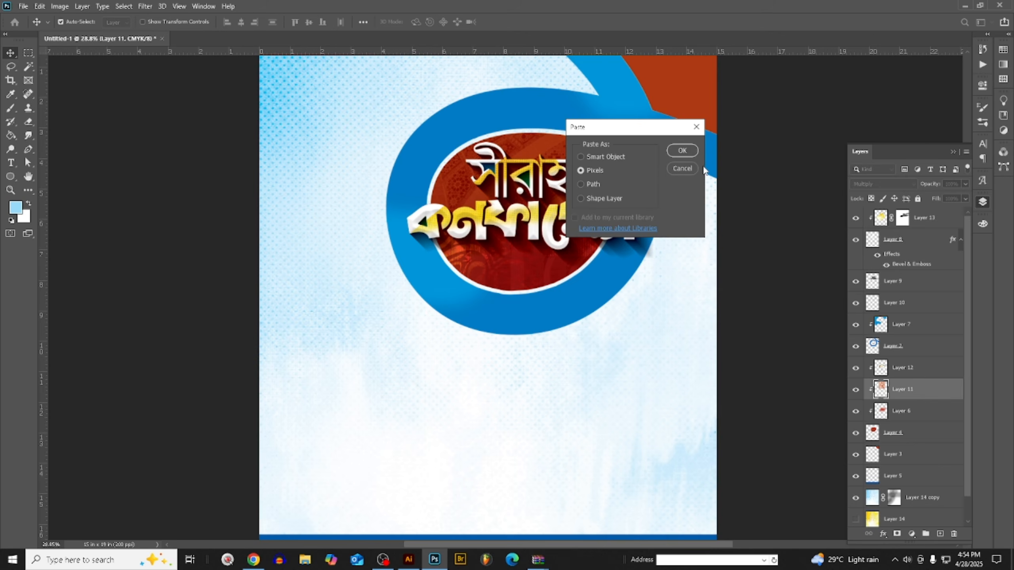
click(682, 151)
drag(553, 369, 591, 263)
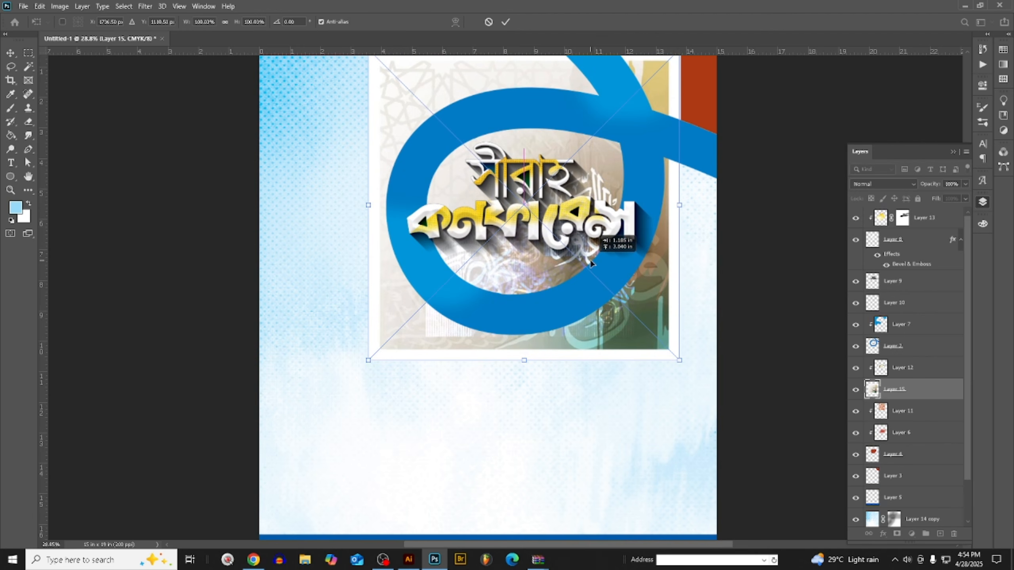
drag(678, 207, 642, 205)
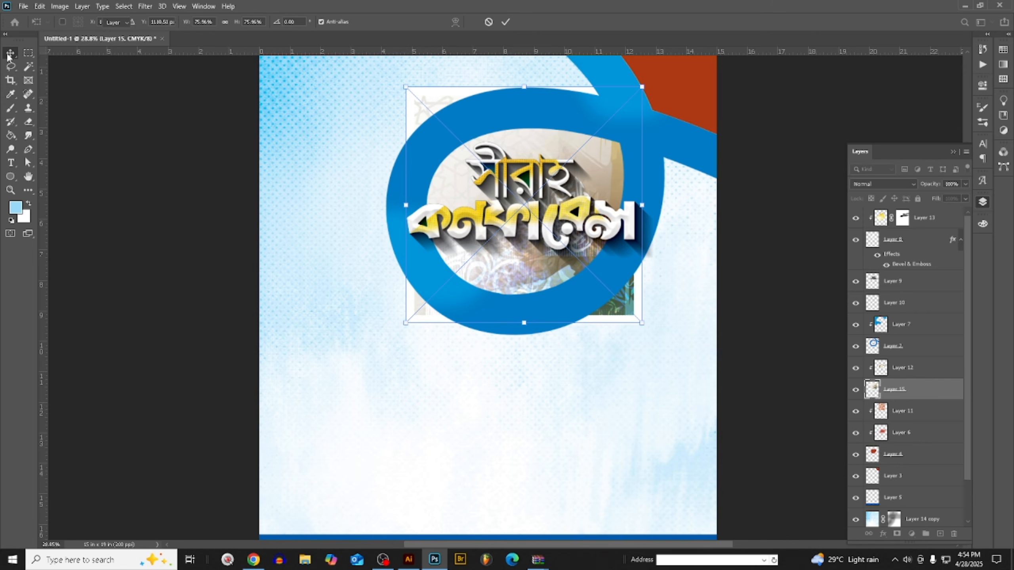
key(Return)
- Try the calligraphy texture above Layer 12 with Darker Color blending, and set its blend mode back to Normal
drag(899, 394, 903, 367)
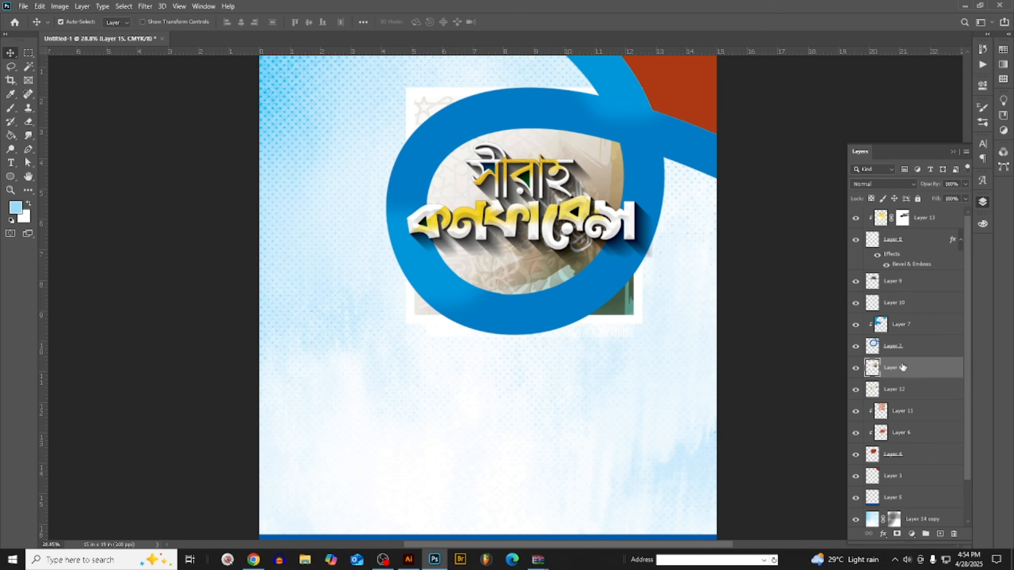
click(871, 185)
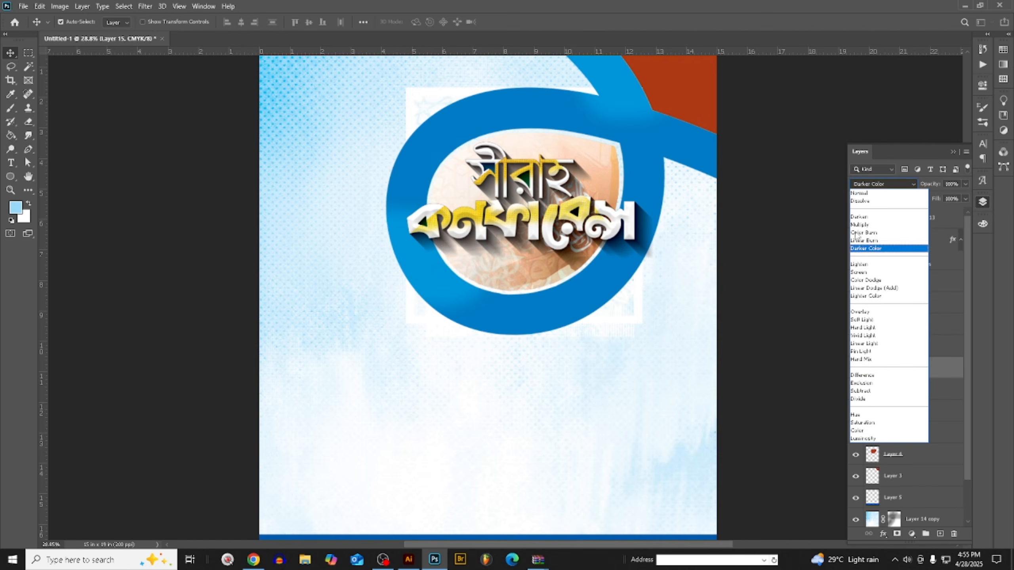
click(862, 193)
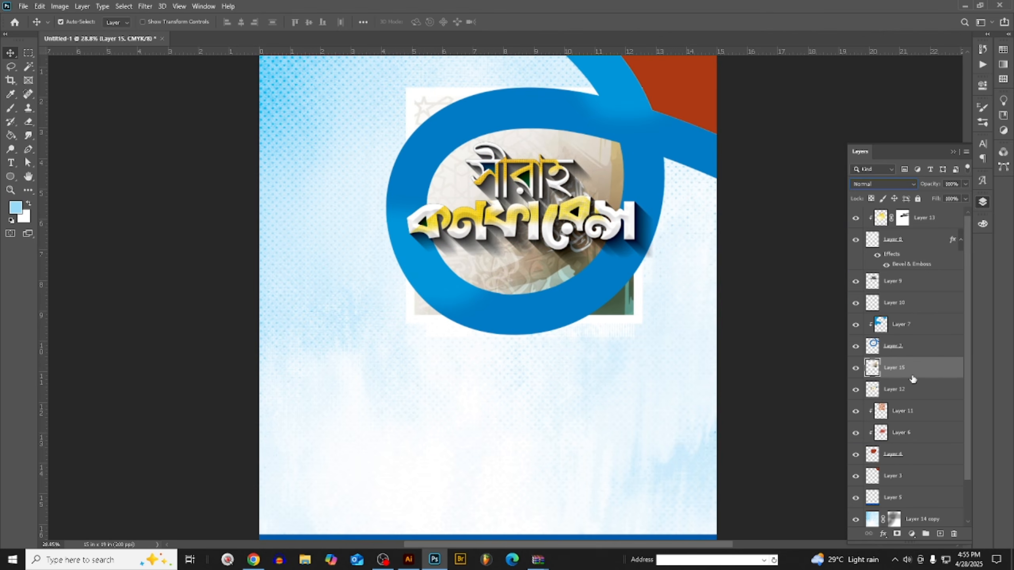
- Clip the calligraphy texture to the blue ring directly above Layer 2, enlarge it to about 125%, and reposition it over the ring
drag(918, 373, 911, 329)
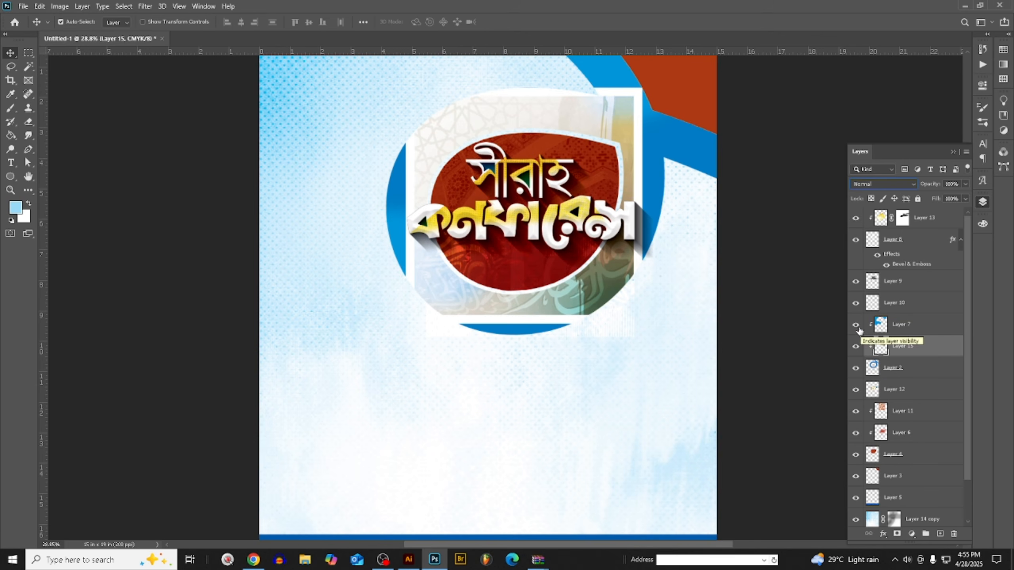
key(ctrl+t)
drag(642, 218, 675, 223)
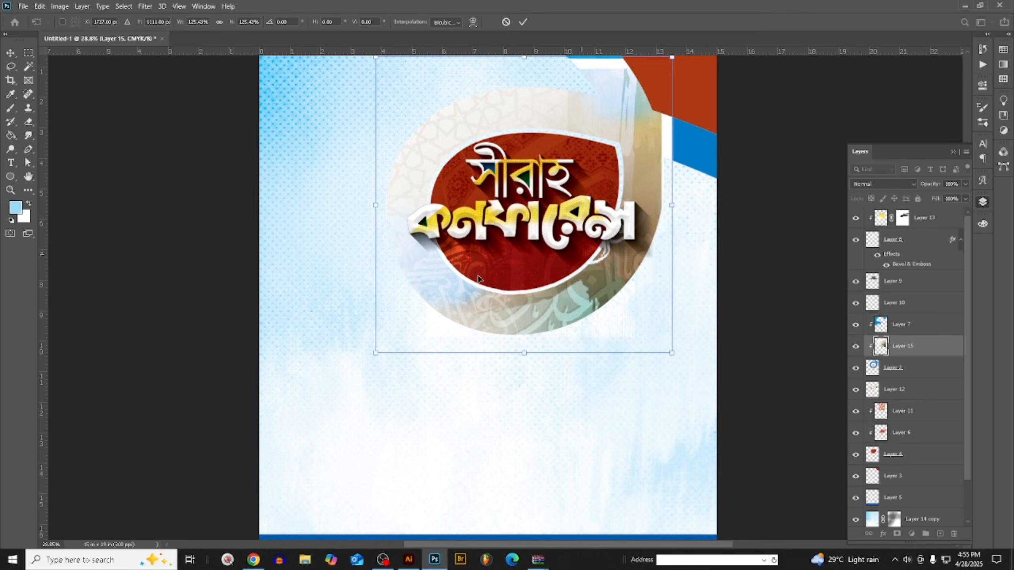
drag(492, 297, 488, 279)
key(Return)
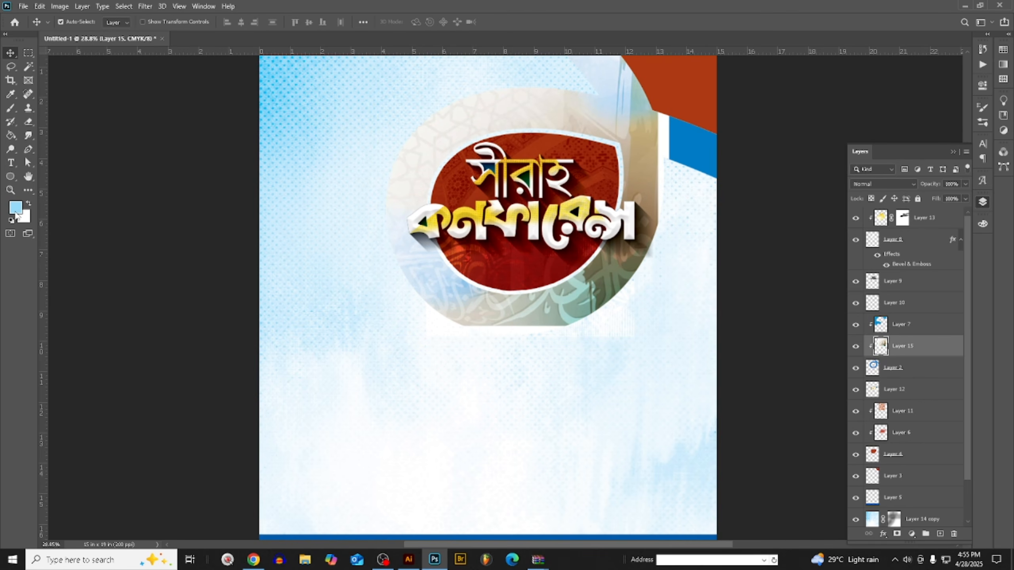
- Set the foreground colour to pure cyan (C 100, M 0, Y 0, K 0) and apply a cyan-to-white Gradient Map to the calligraphy texture
click(982, 222)
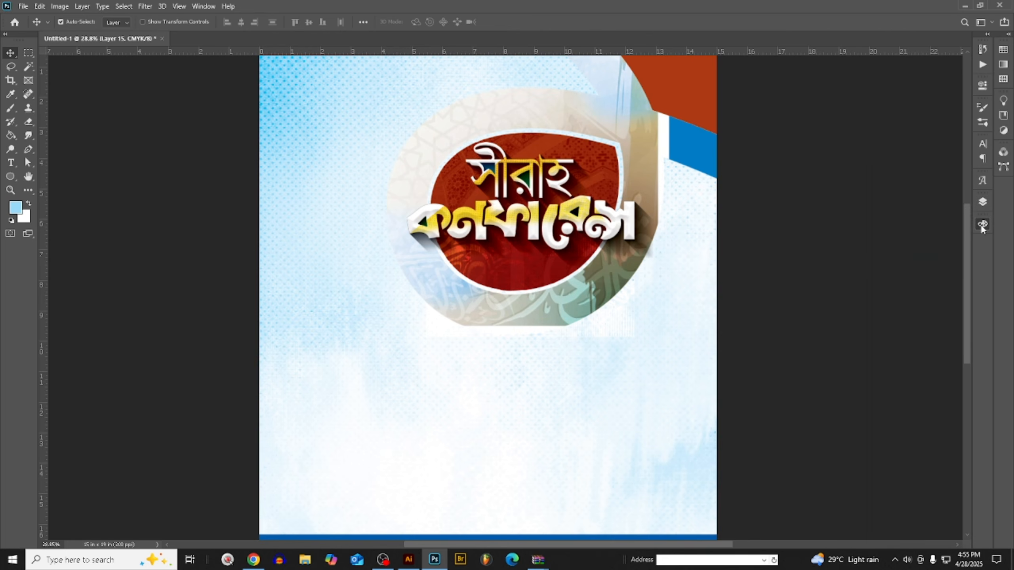
click(60, 6)
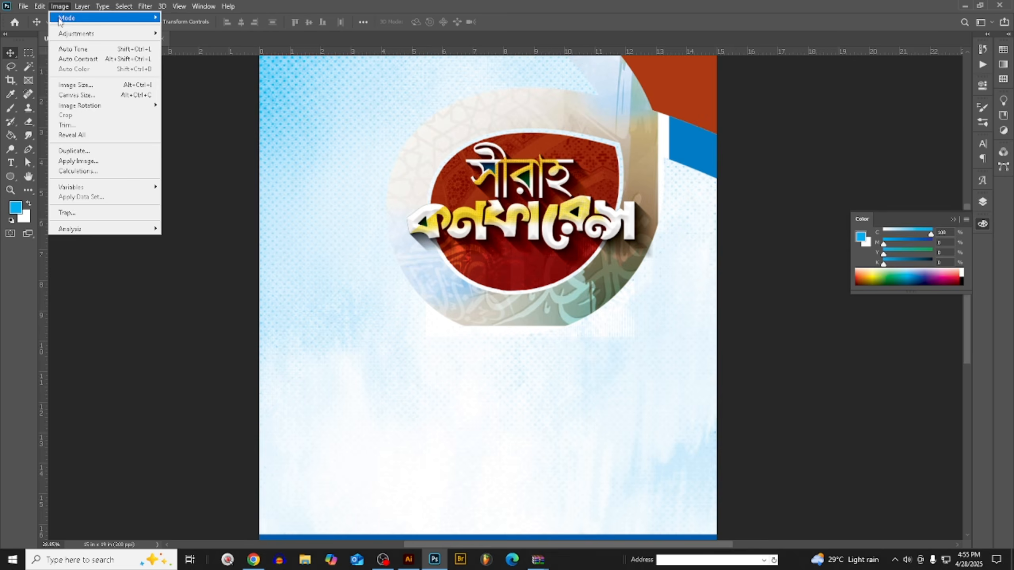
mouse_move(80, 31)
click(232, 188)
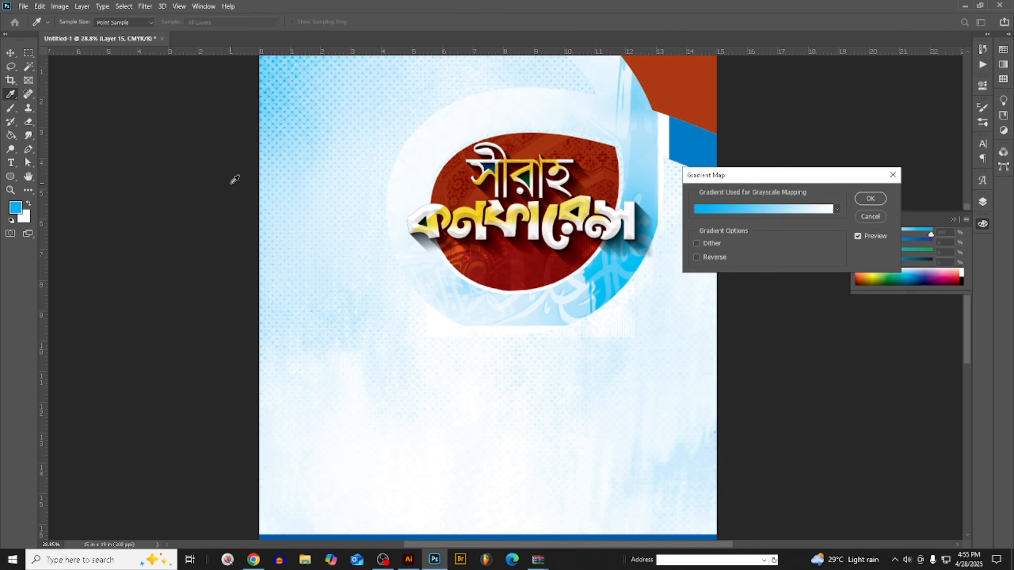
key(Return)
click(982, 203)
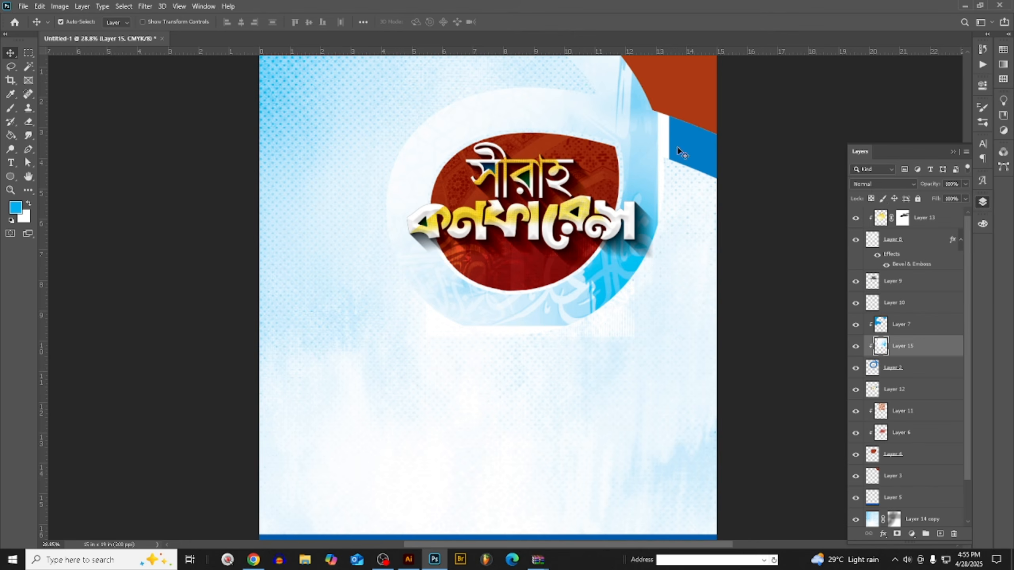
- Try Color Burn blending and a Curves adjustment on the calligraphy texture, and restore its Normal blend mode
click(873, 185)
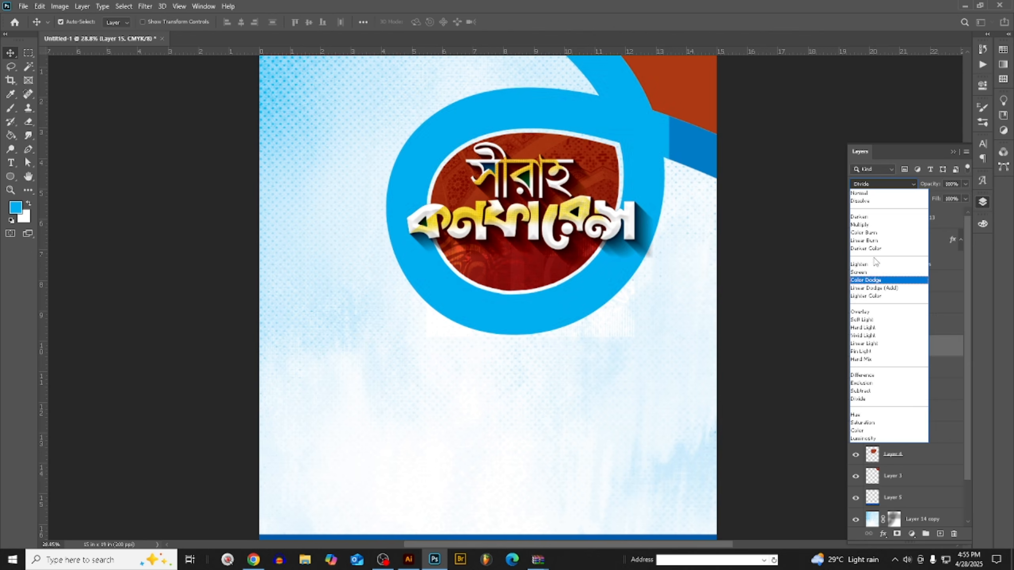
click(871, 236)
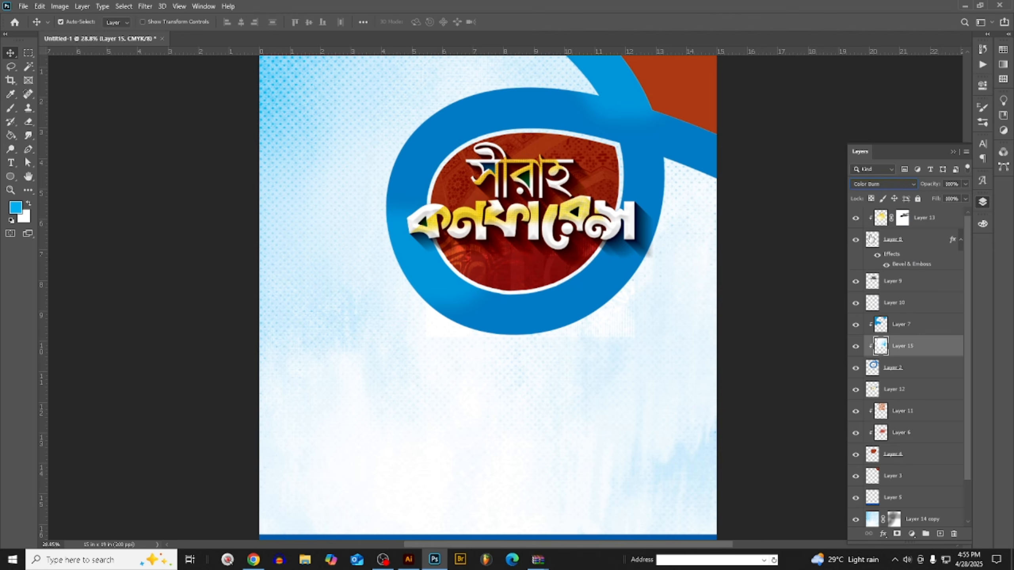
key(ctrl+m)
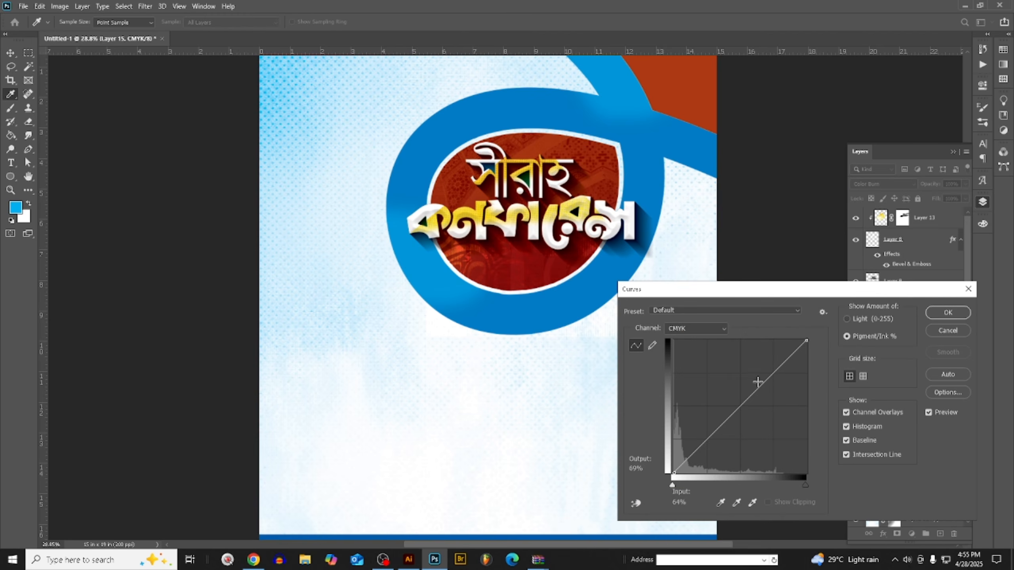
drag(758, 382, 710, 376)
click(947, 331)
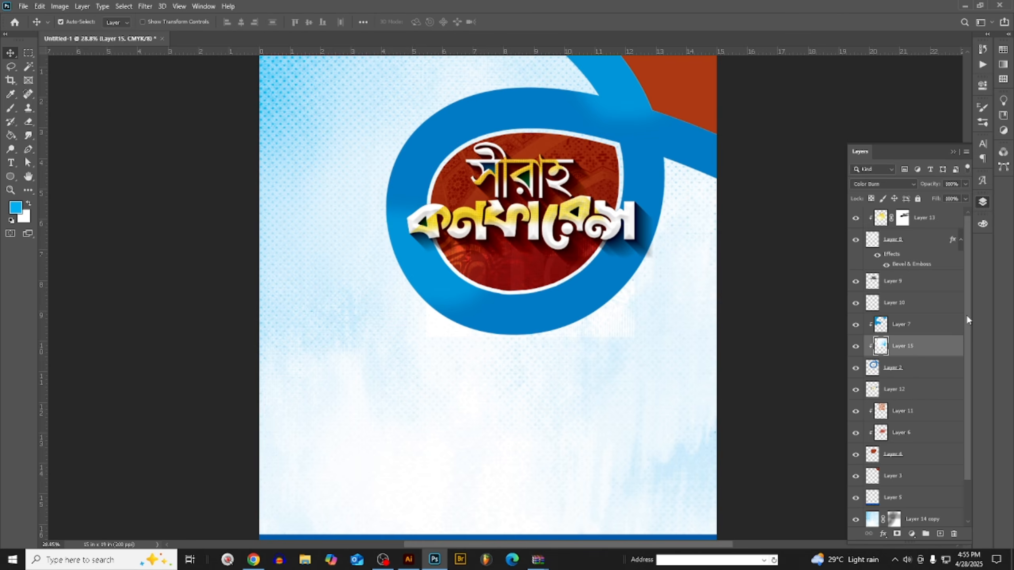
key(shift+alt+n)
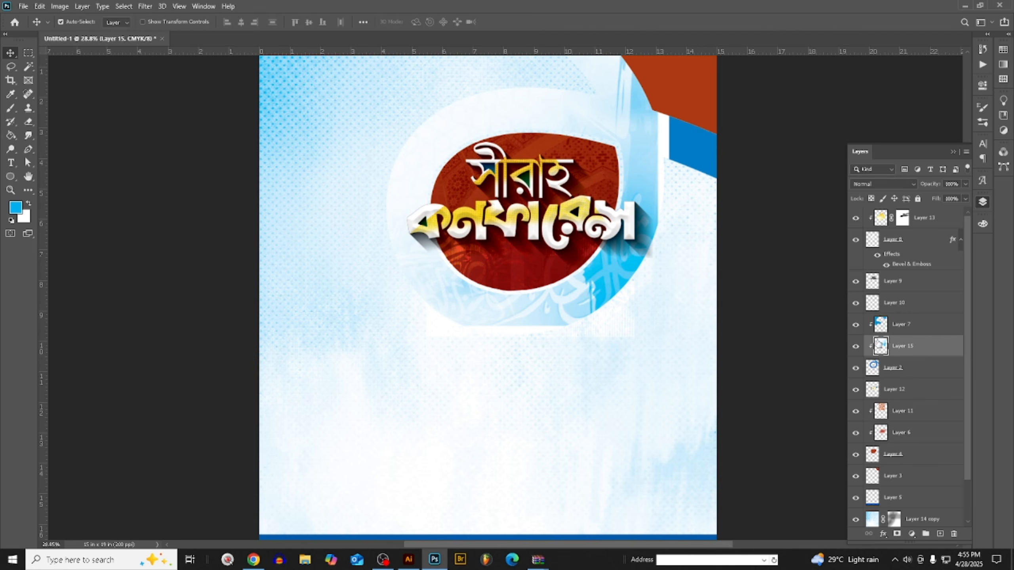
- Move the calligraphy texture above Layer 7 and strengthen its tones with a CMYK curve point at input 16, output 71
drag(914, 348, 914, 322)
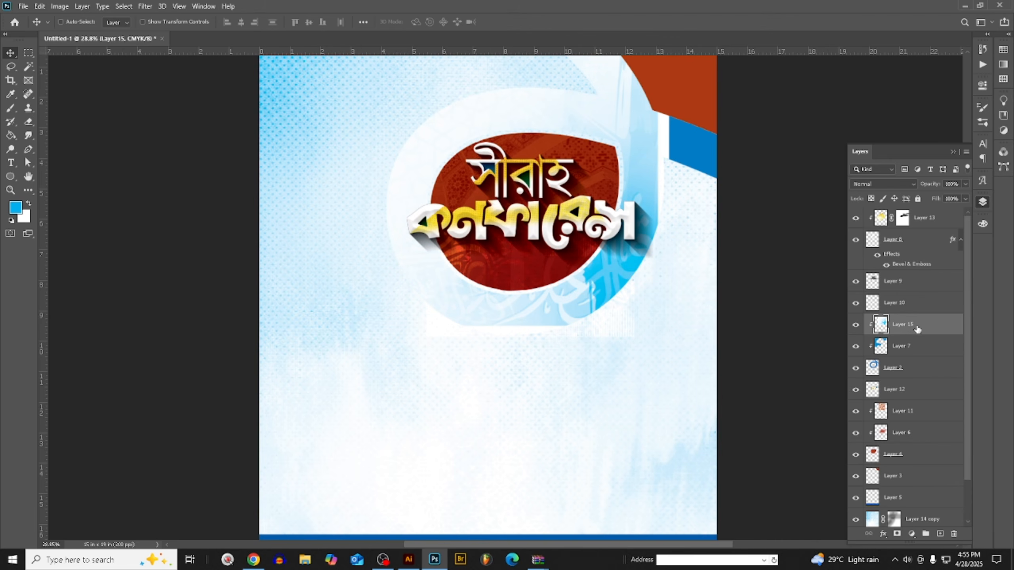
key(ctrl+m)
drag(756, 399, 696, 378)
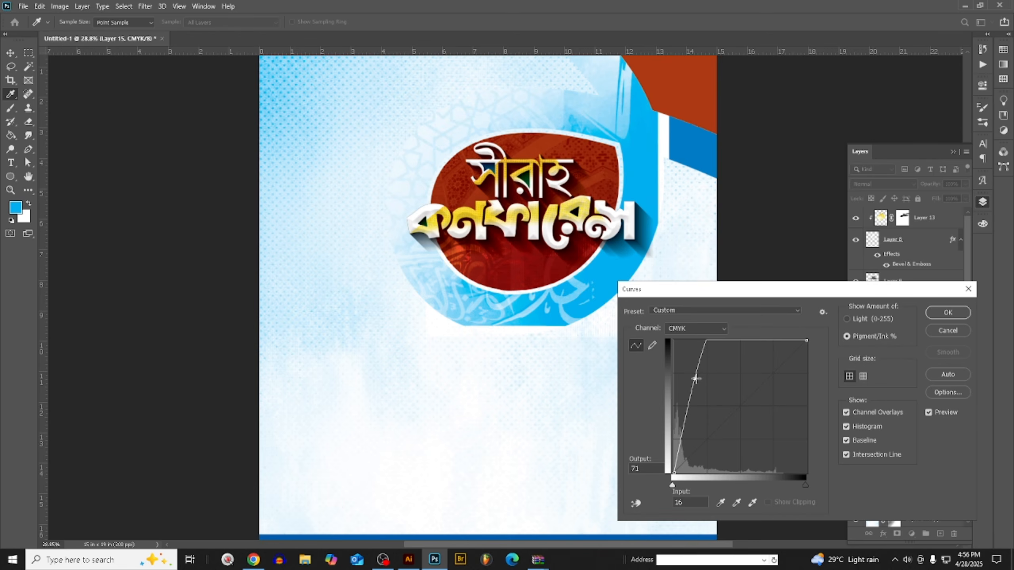
click(950, 316)
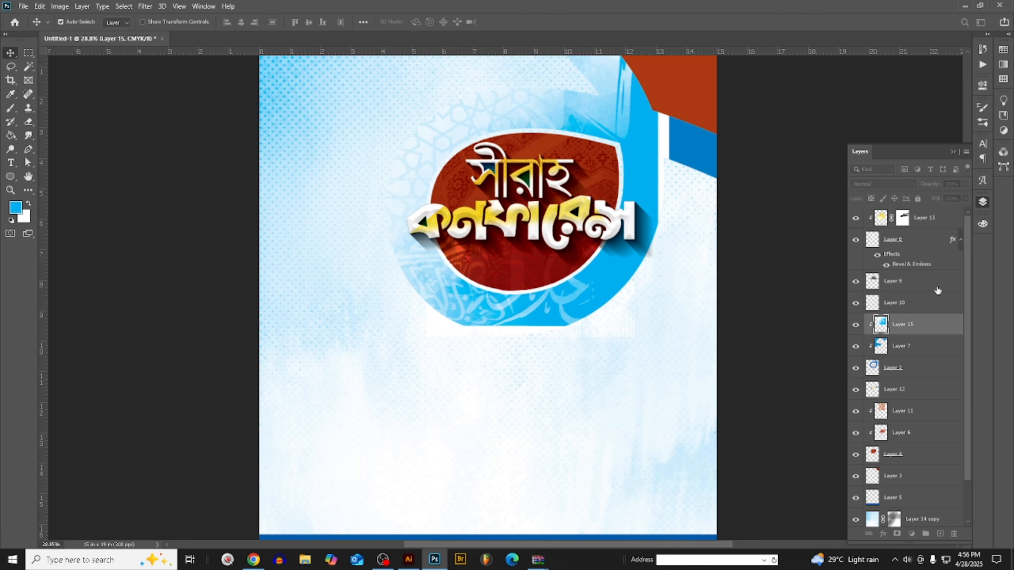
- Try Screen blending on the calligraphy texture above Layer 7
click(884, 187)
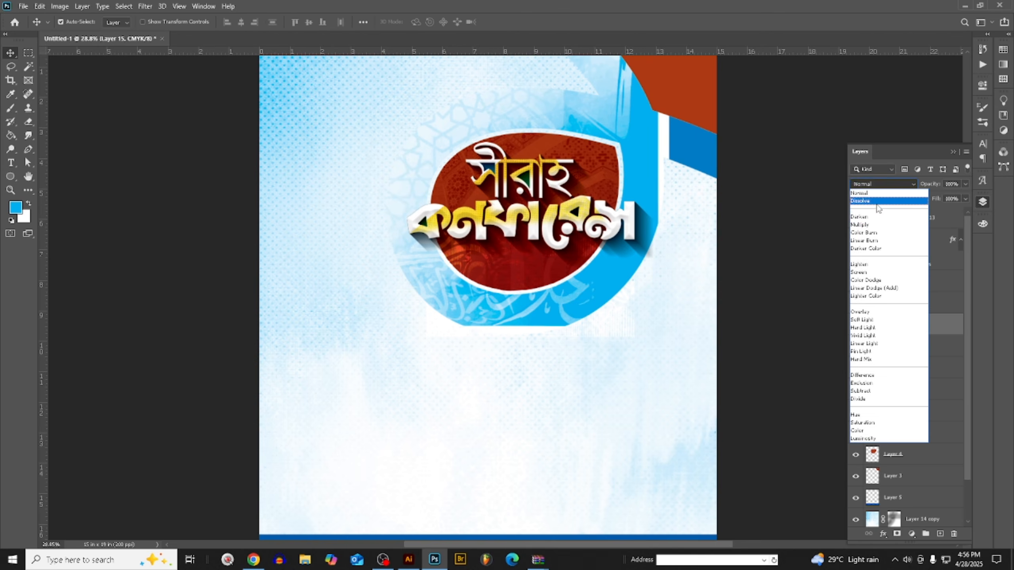
click(869, 275)
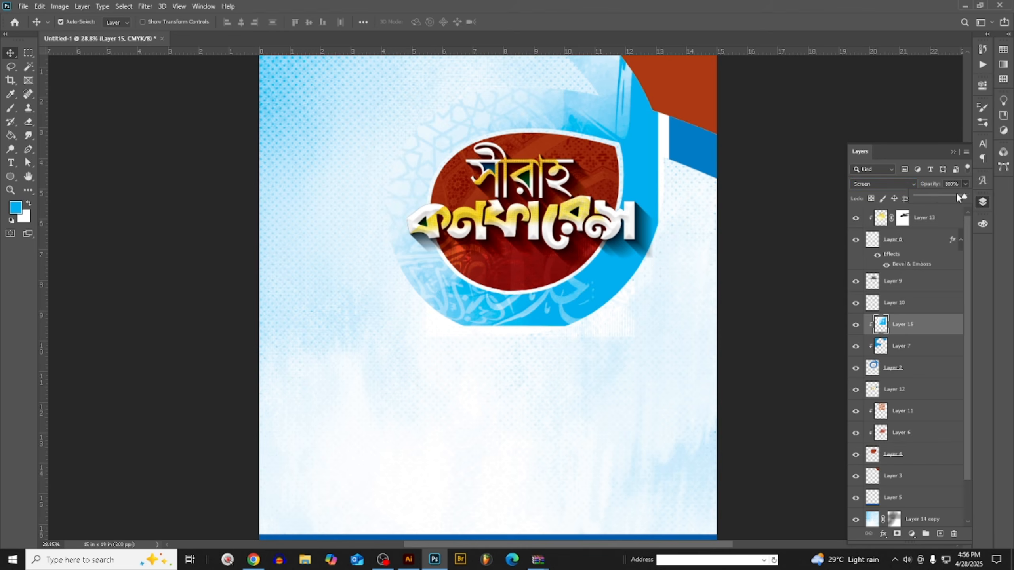
drag(957, 196, 978, 204)
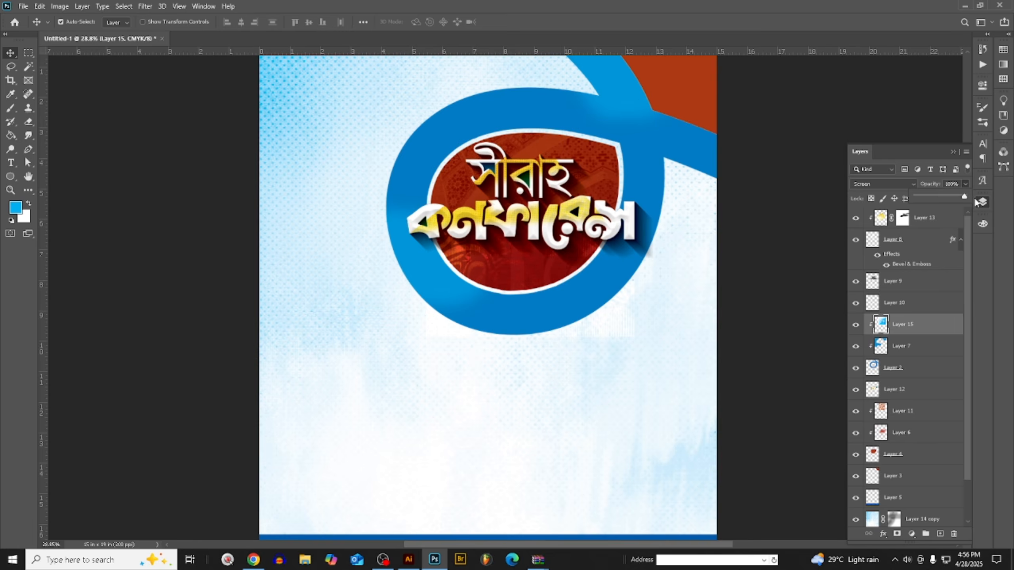
- Set the calligraphy texture's blend mode to Linear Light and enlarge it to about 111% so it covers more of the ring
click(873, 184)
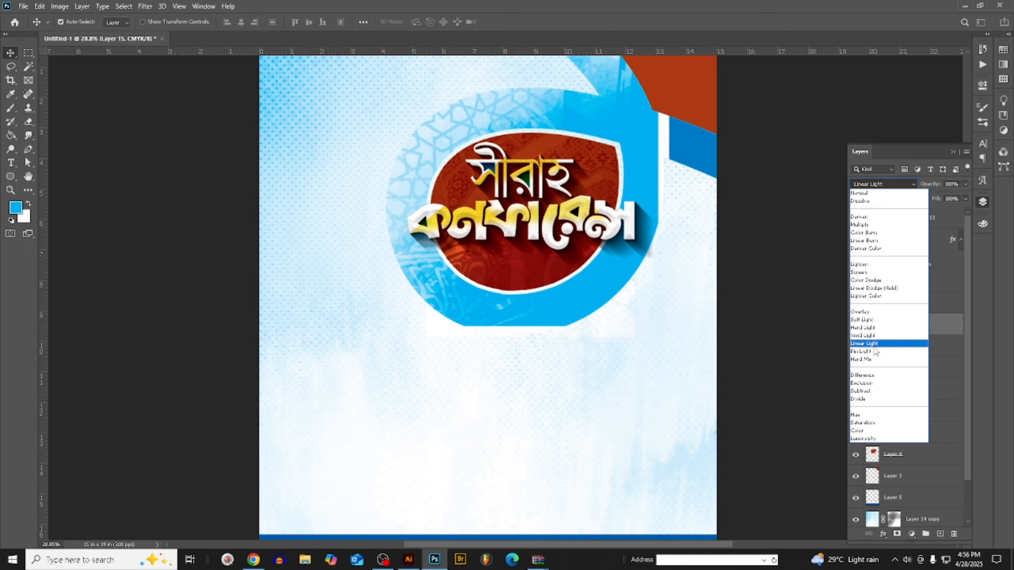
click(873, 346)
key(ctrl+t)
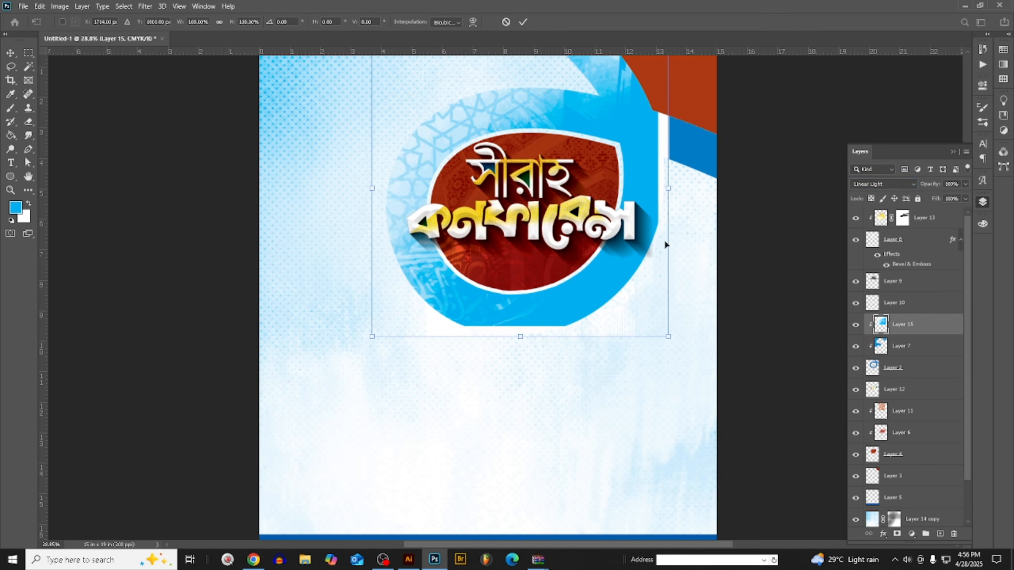
drag(667, 185, 707, 207)
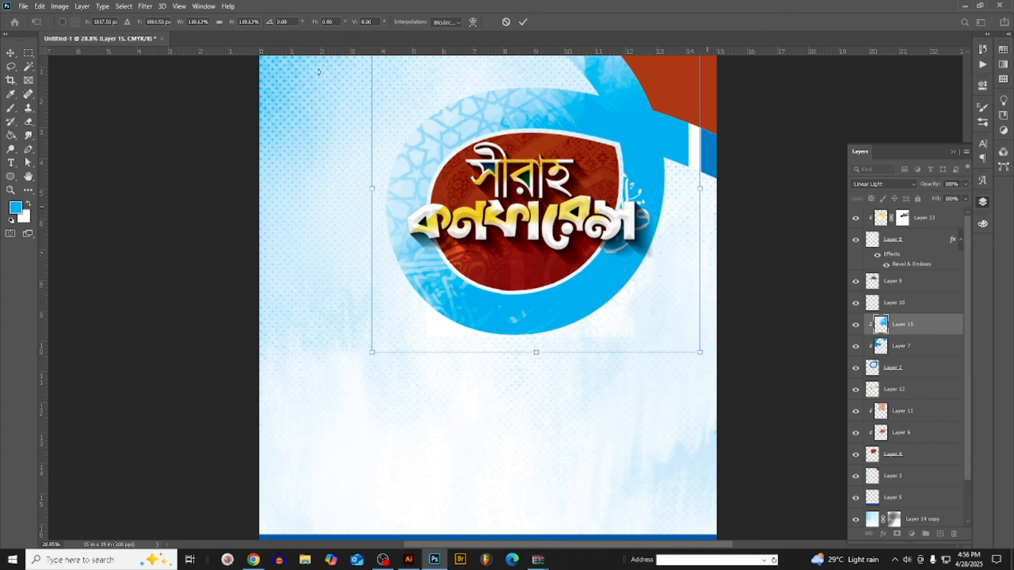
click(10, 52)
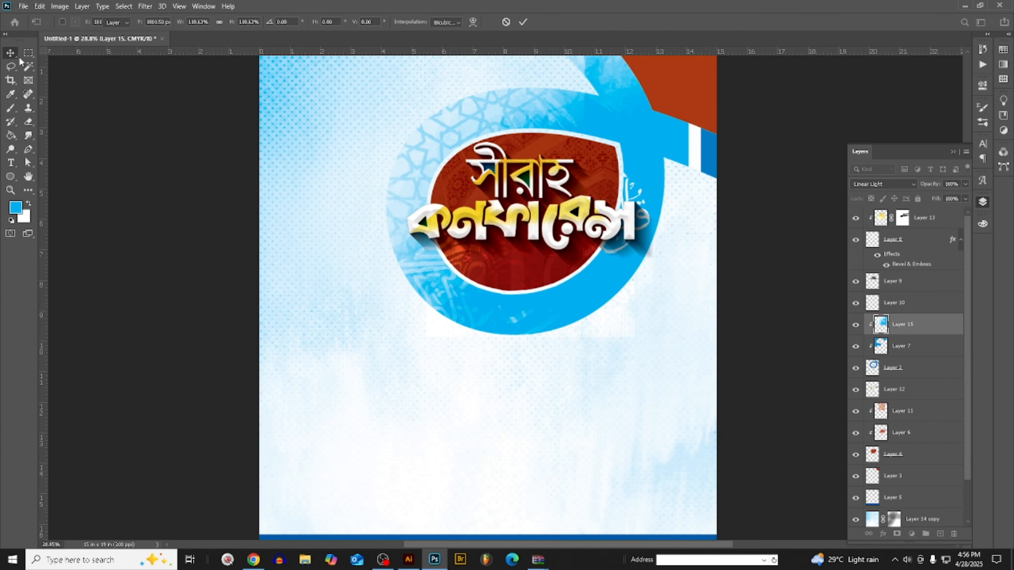
- Add a layer mask to the calligraphy texture and fade it with a soft black brush along the ring's right side and lower curve
click(896, 535)
click(12, 108)
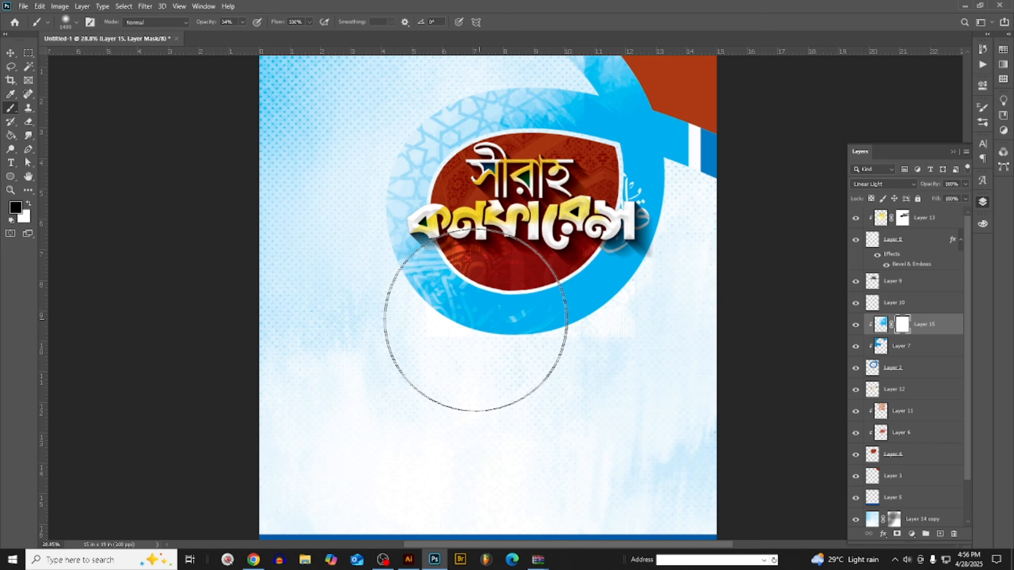
drag(661, 170, 634, 335)
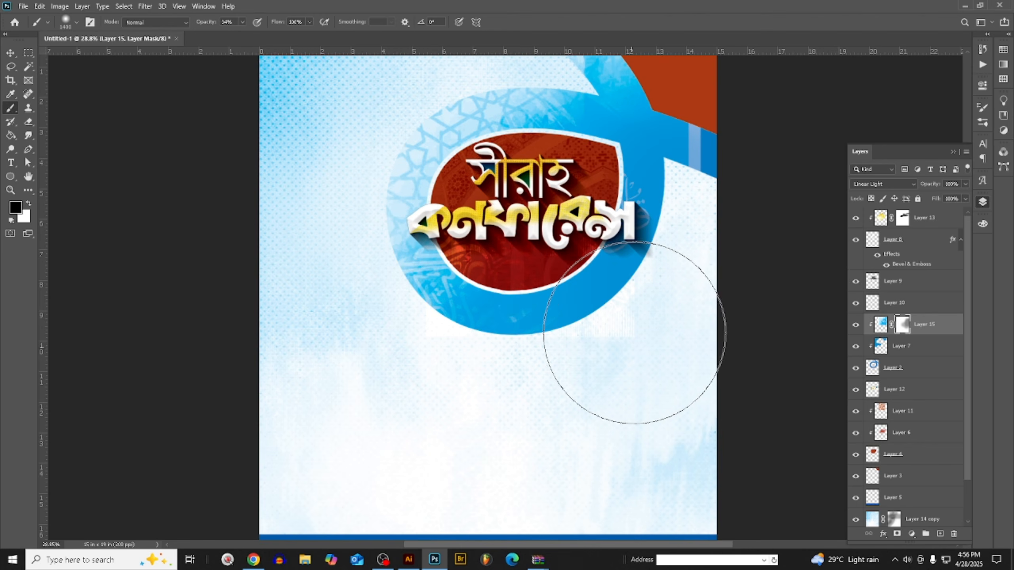
key(bracketleft)
key(bracketleft)
key(bracketleft)
key(bracketleft)
key(bracketleft)
key(bracketleft)
mouse_move(693, 149)
mouse_down()
mouse_move(722, 148)
mouse_move(615, 204)
mouse_move(694, 147)
mouse_up()
mouse_move(578, 310)
mouse_down()
mouse_move(353, 411)
mouse_move(603, 296)
mouse_move(261, 372)
mouse_up()
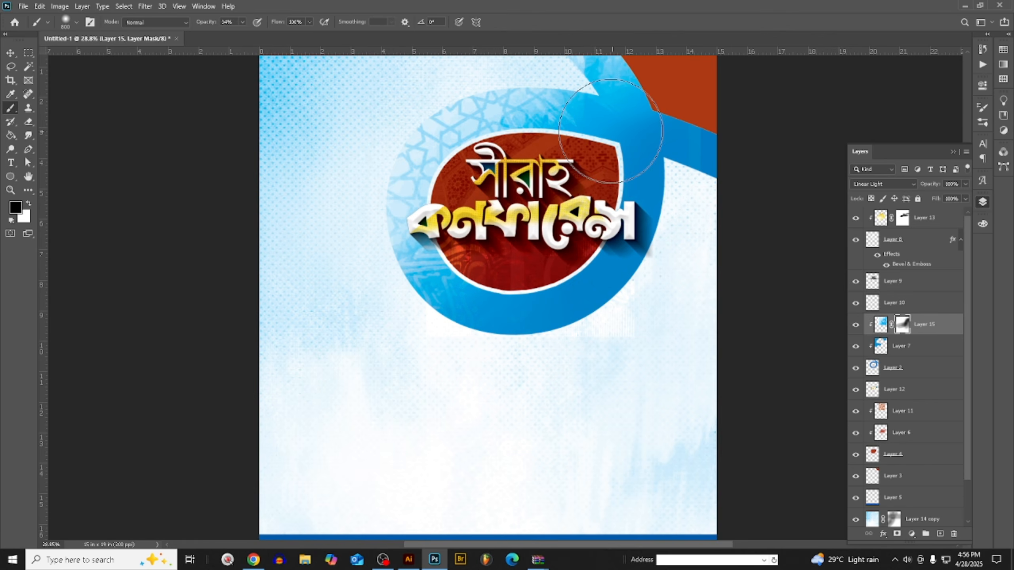
- Fade the calligraphy texture on its mask across the band's upper end near the poster's top edge
alt+scroll(354, 271, down, 2)
click(11, 52)
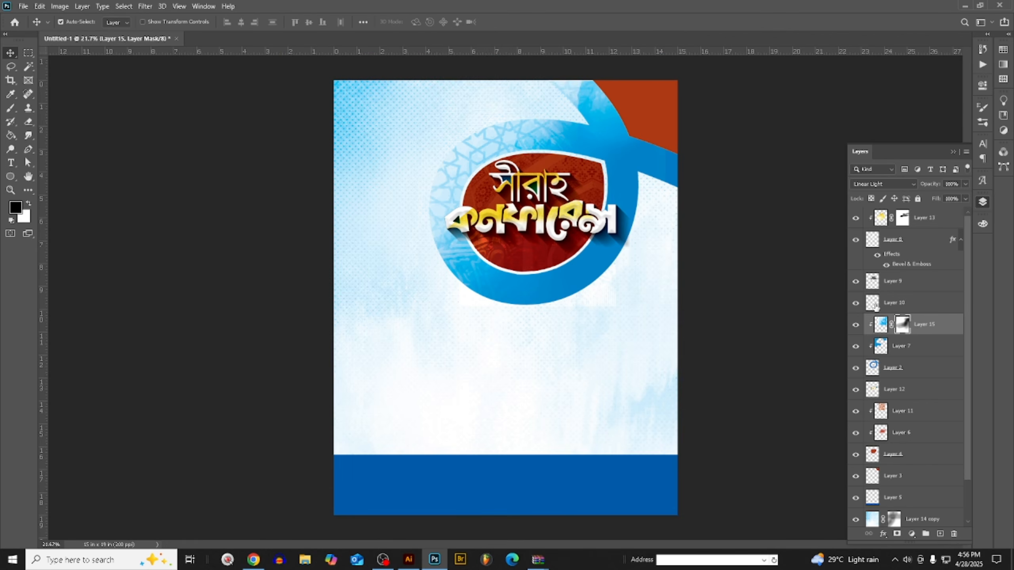
key(b)
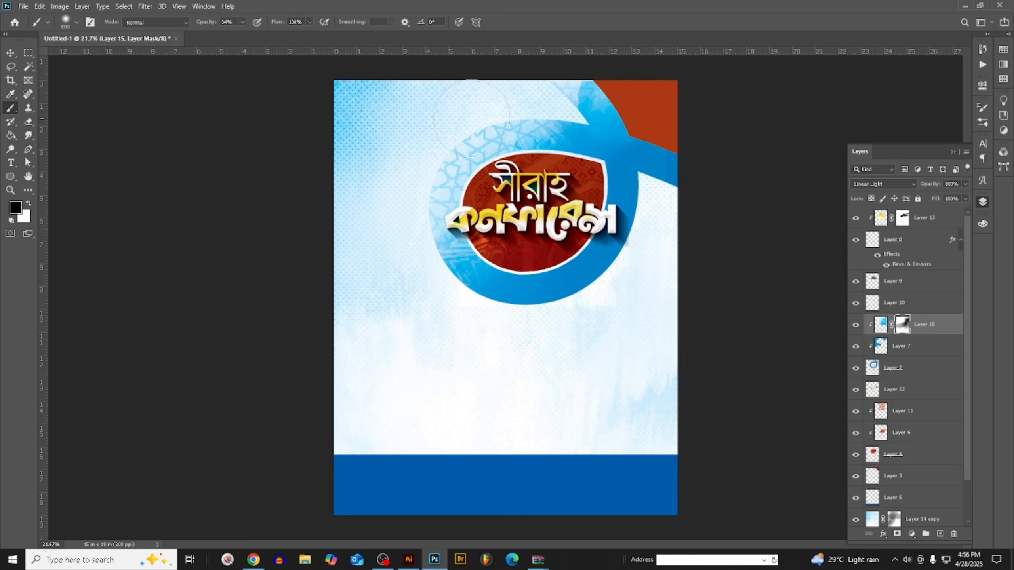
drag(526, 76, 749, 130)
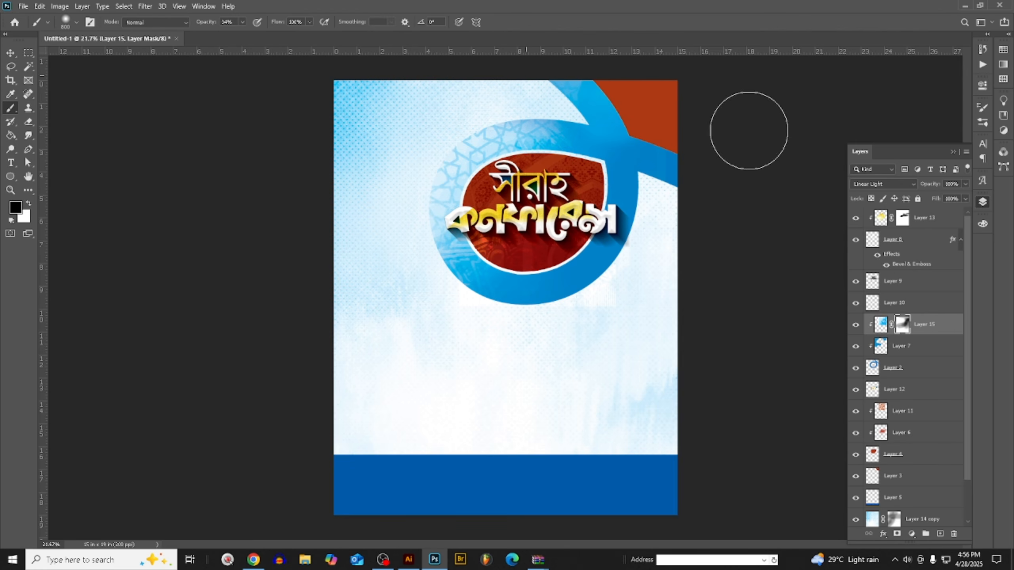
click(16, 54)
- Lower the calligraphy texture's opacity to 65% and try other blend modes on it, including Hard Mix
click(965, 184)
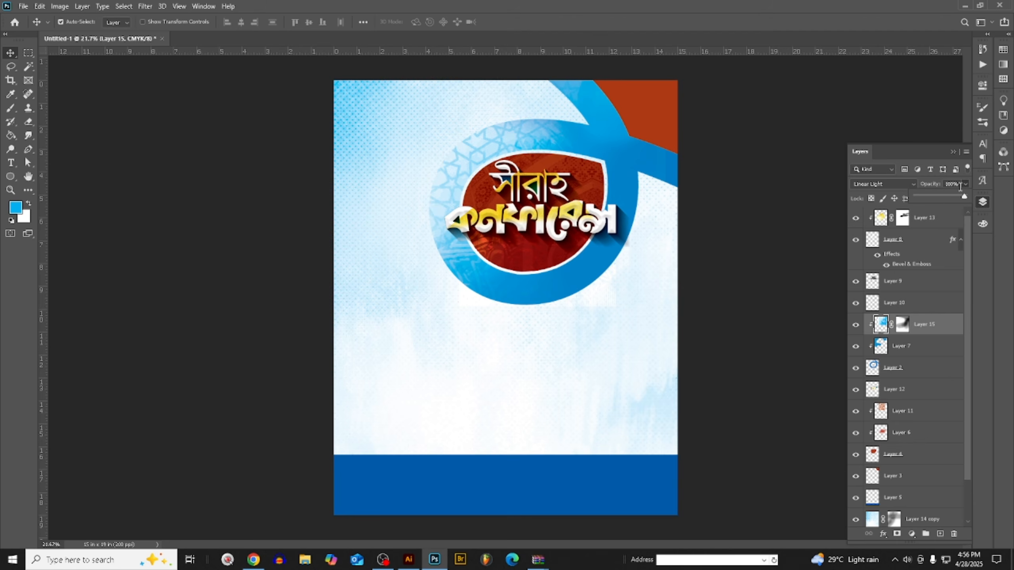
drag(945, 199, 945, 199)
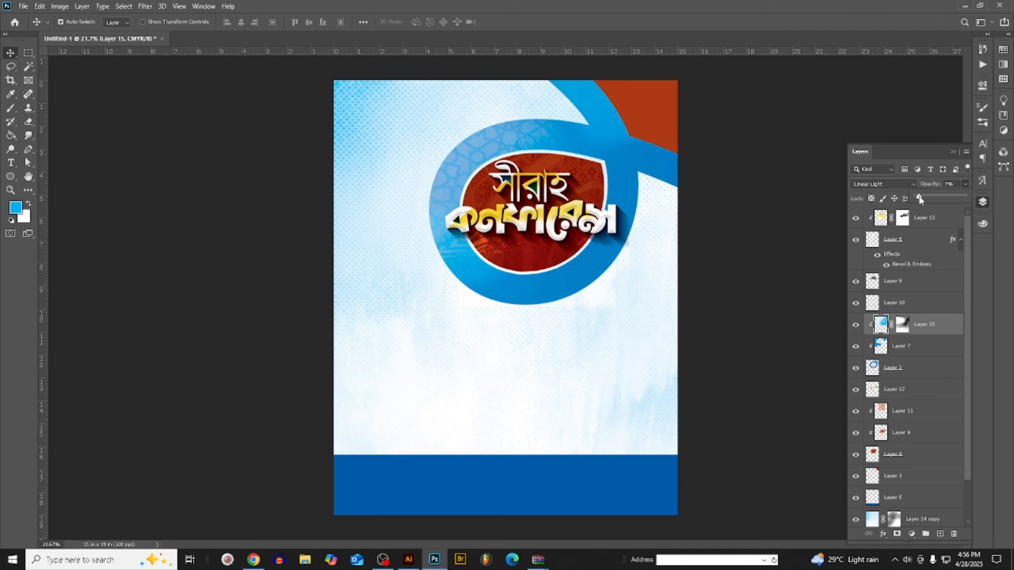
mouse_move(925, 199)
mouse_down()
mouse_move(961, 200)
mouse_move(940, 200)
mouse_up()
click(883, 184)
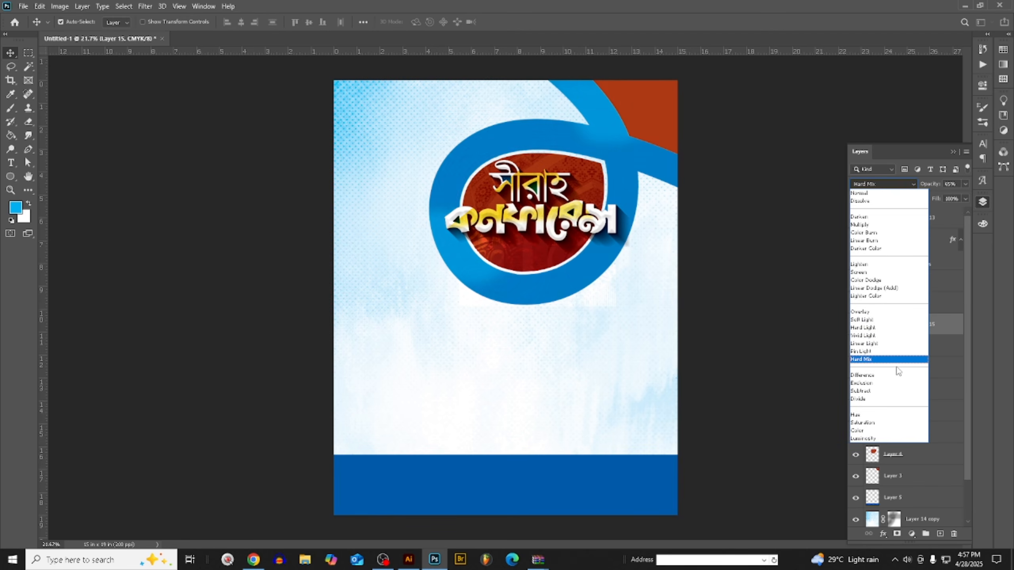
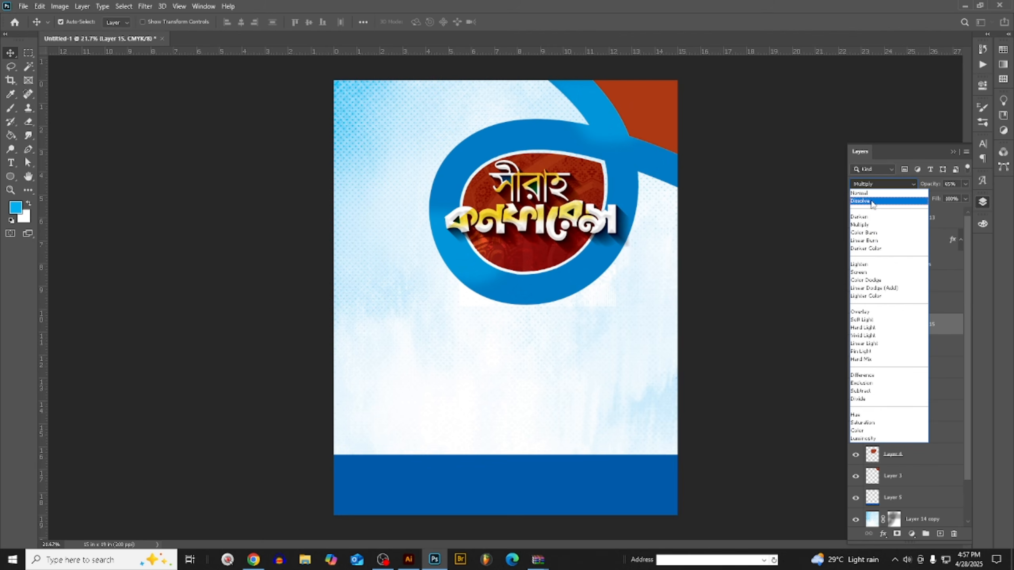
- Reset the calligraphy texture's blend mode to Normal and delete its layer
click(862, 193)
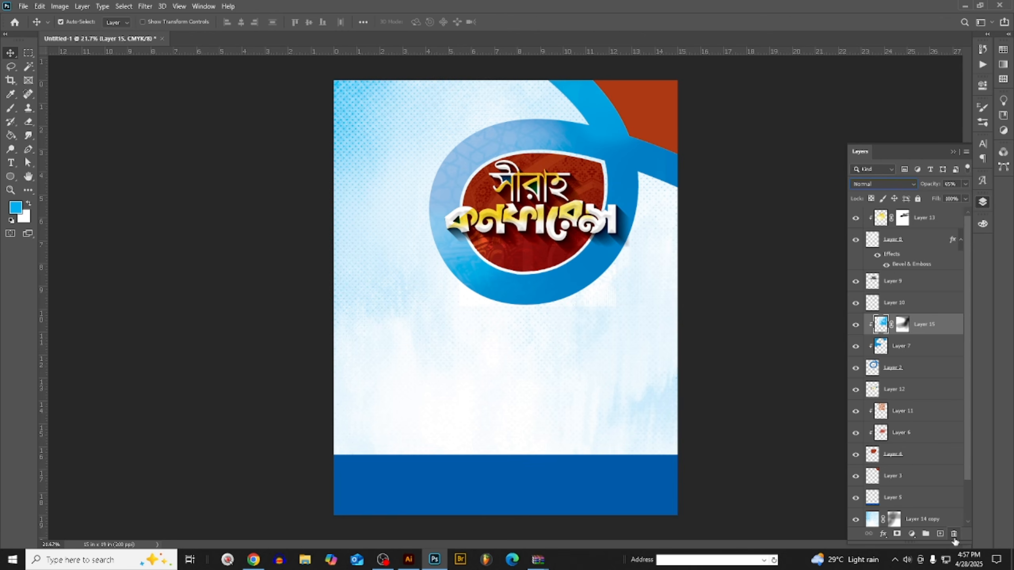
click(954, 535)
click(458, 208)
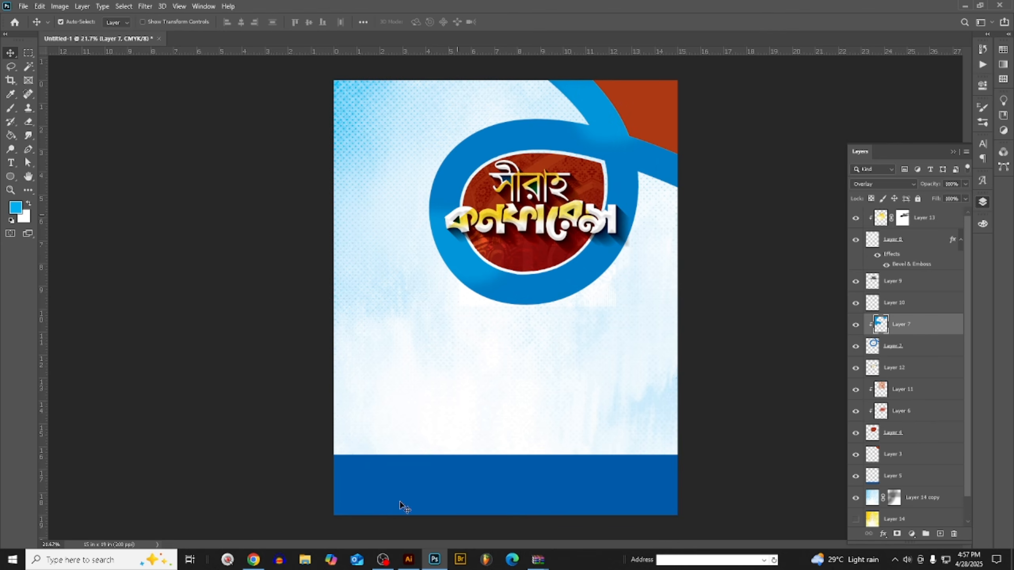
- Switch to Pinterest in the browser, open the grey Islamic geometric background pin and look through its related designs
click(253, 560)
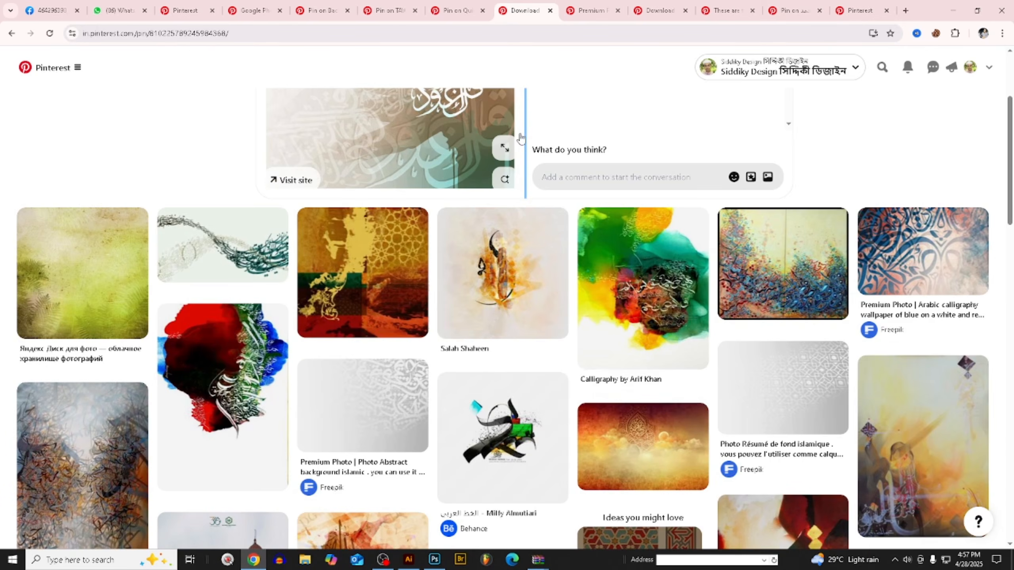
scroll(961, 369, down, 3)
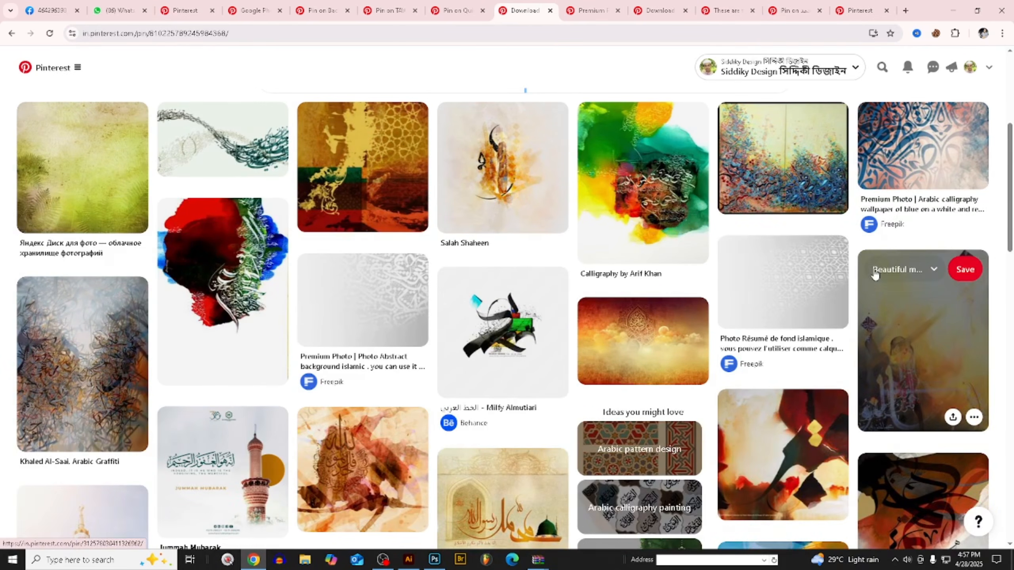
scroll(958, 370, down, 3)
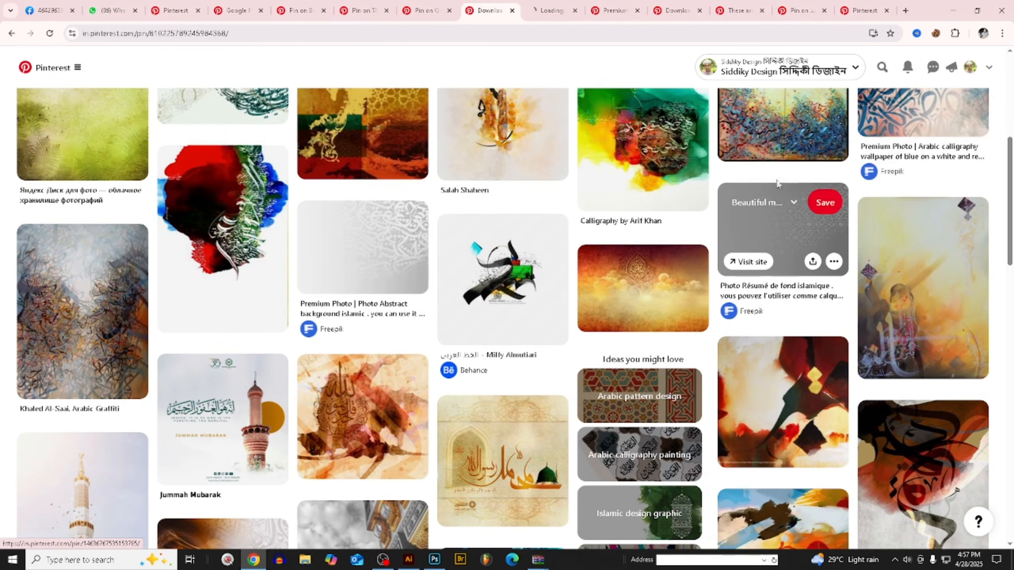
click(789, 184)
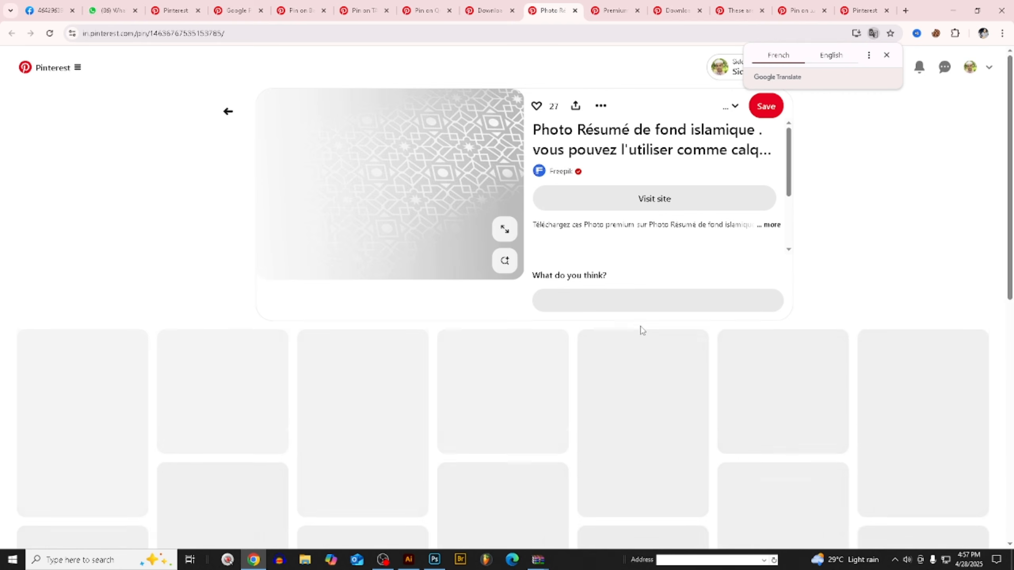
scroll(641, 331, down, 3)
scroll(702, 345, down, 4)
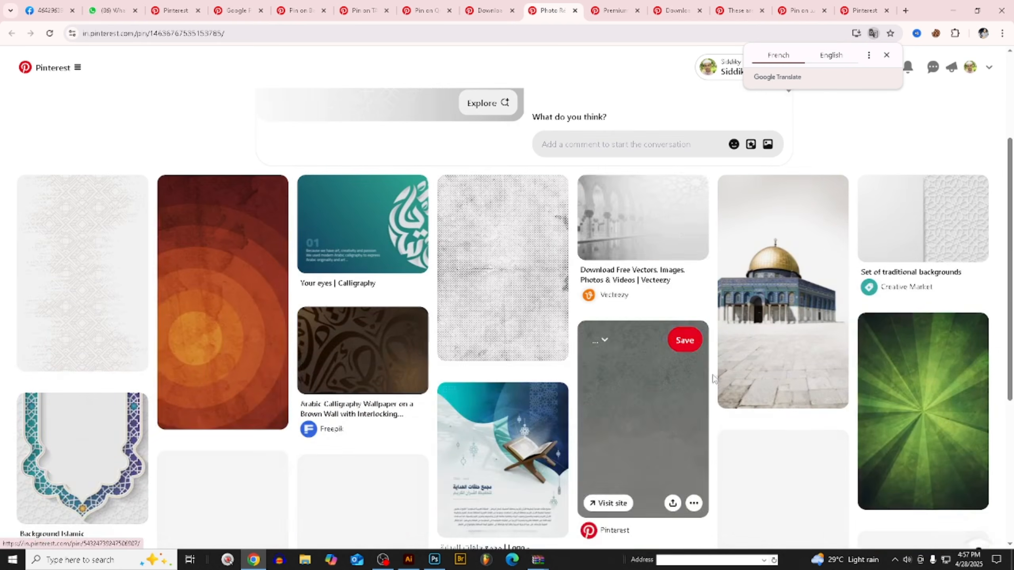
scroll(479, 420, down, 3)
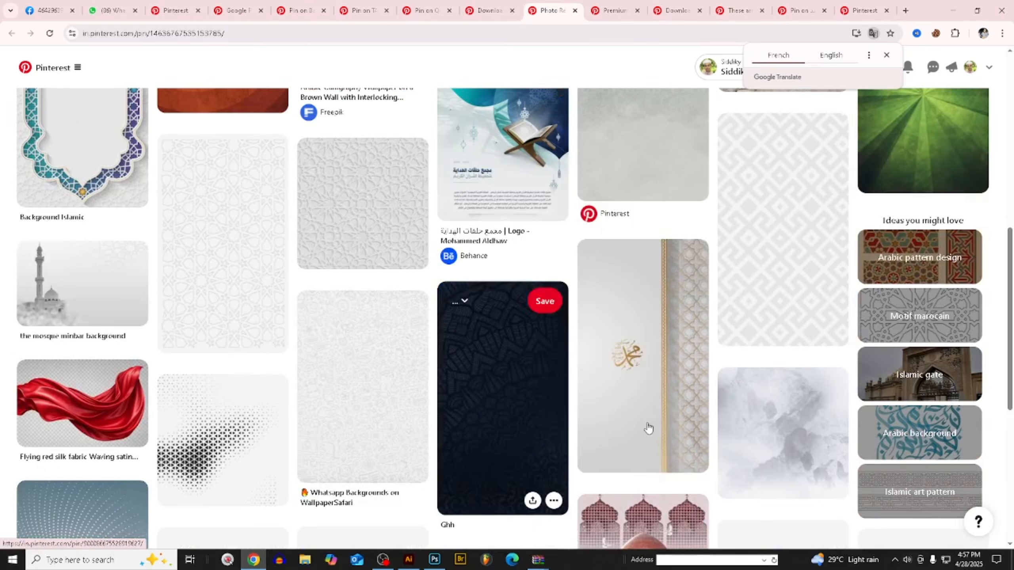
scroll(212, 263, down, 4)
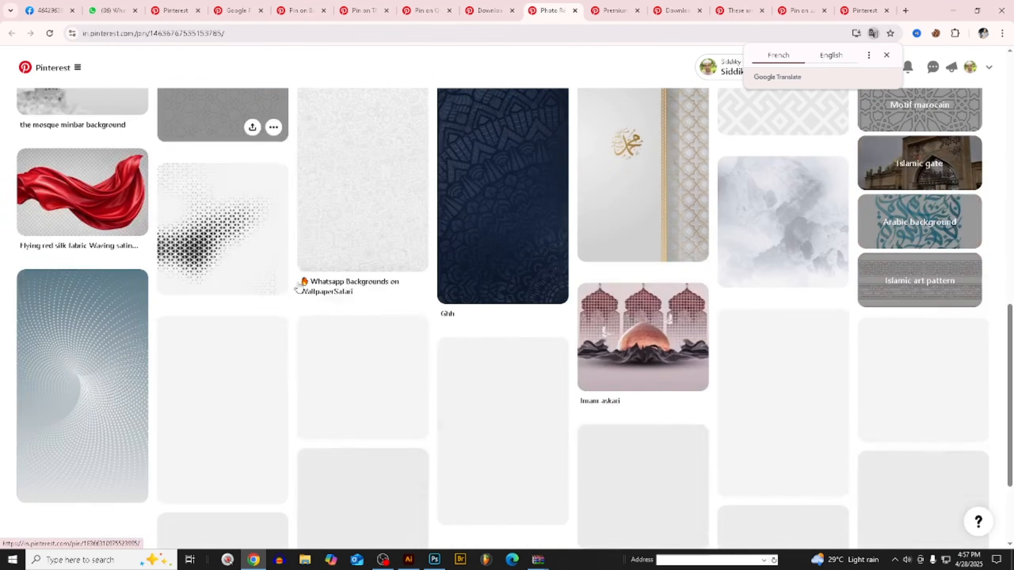
scroll(352, 360, down, 2)
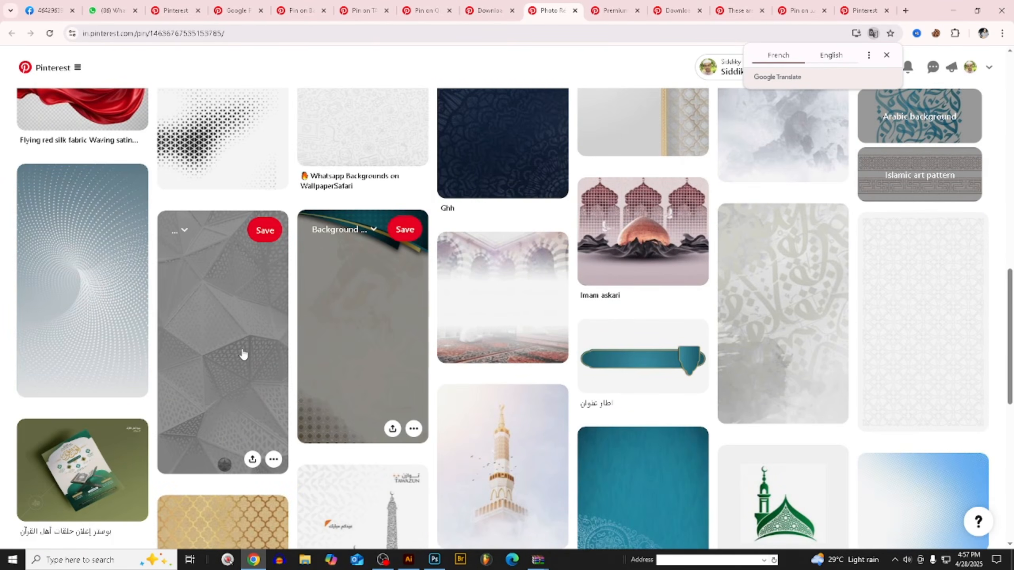
scroll(244, 345, down, 1)
scroll(422, 340, down, 8)
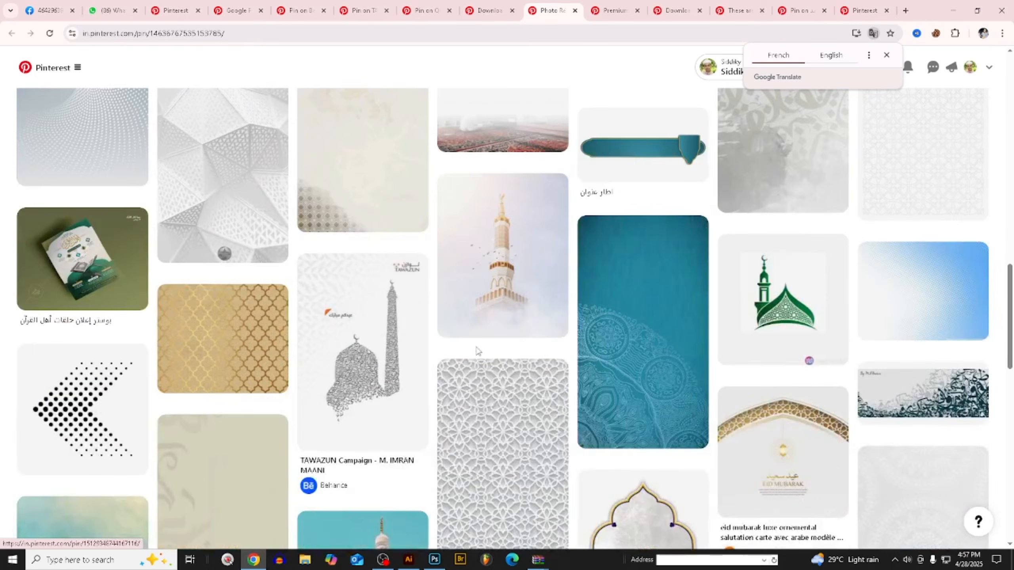
scroll(419, 336, down, 7)
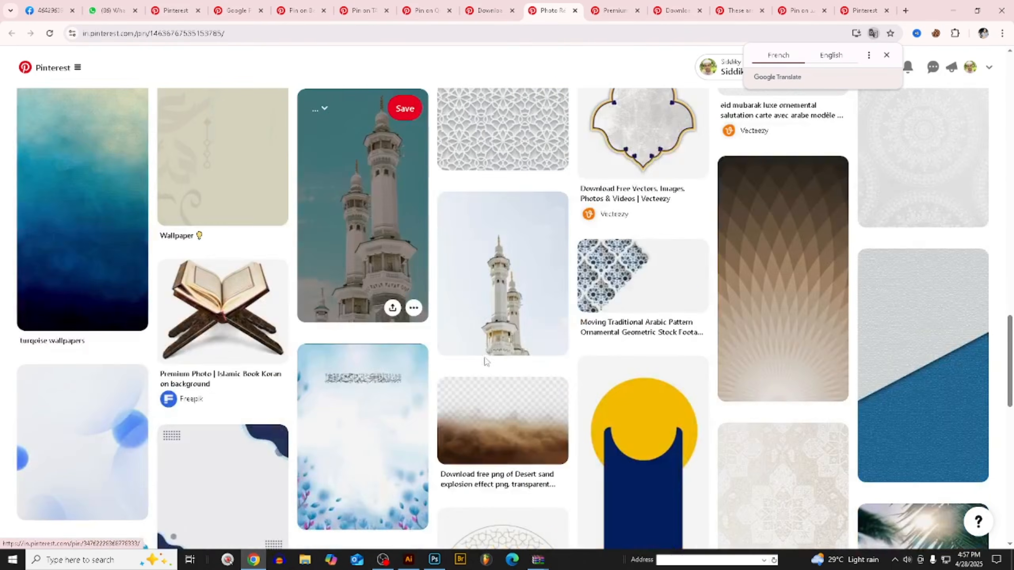
scroll(670, 315, down, 2)
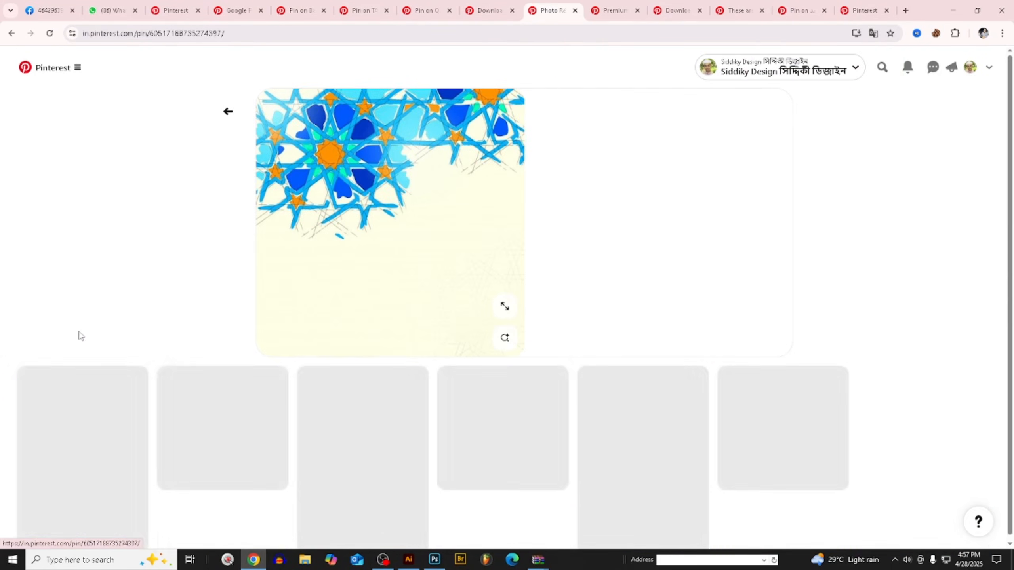
- Open the blue-and-orange geometric pattern pin and the grey calligraphy pin, and examine their related designs for a ring texture
click(79, 335)
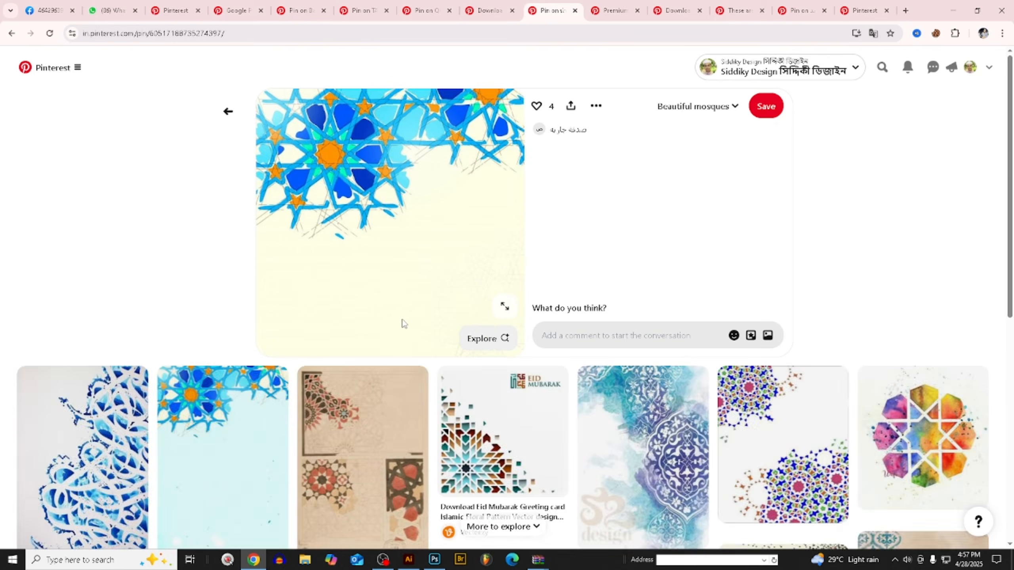
scroll(400, 326, down, 4)
scroll(382, 337, down, 2)
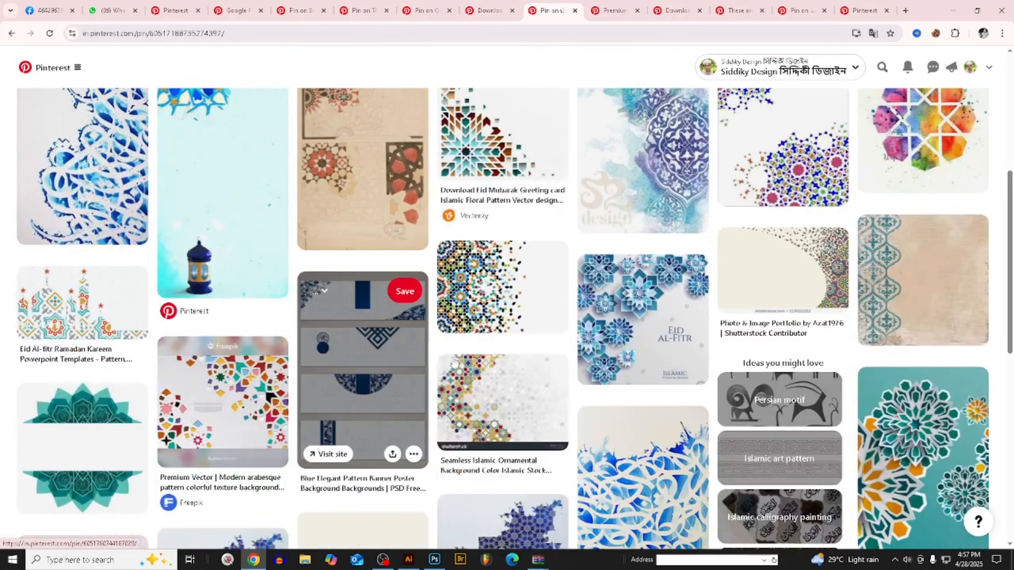
scroll(599, 380, down, 7)
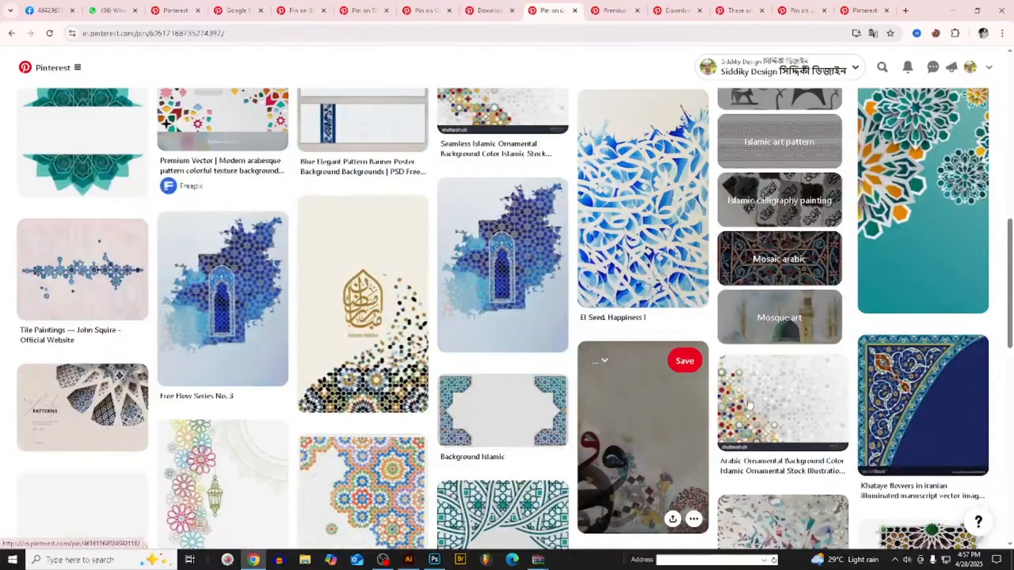
scroll(559, 380, down, 7)
scroll(423, 367, down, 4)
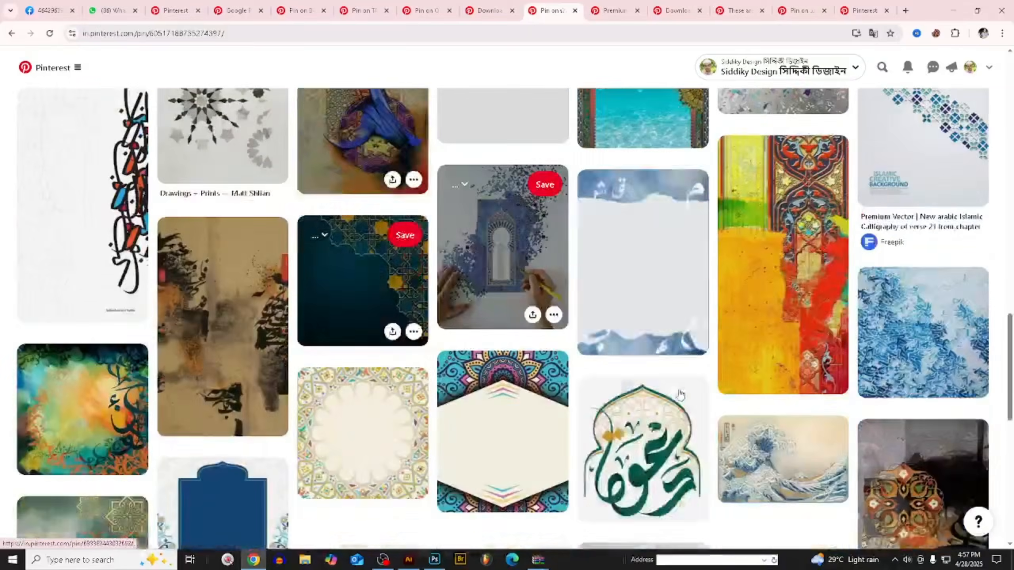
scroll(845, 320, down, 5)
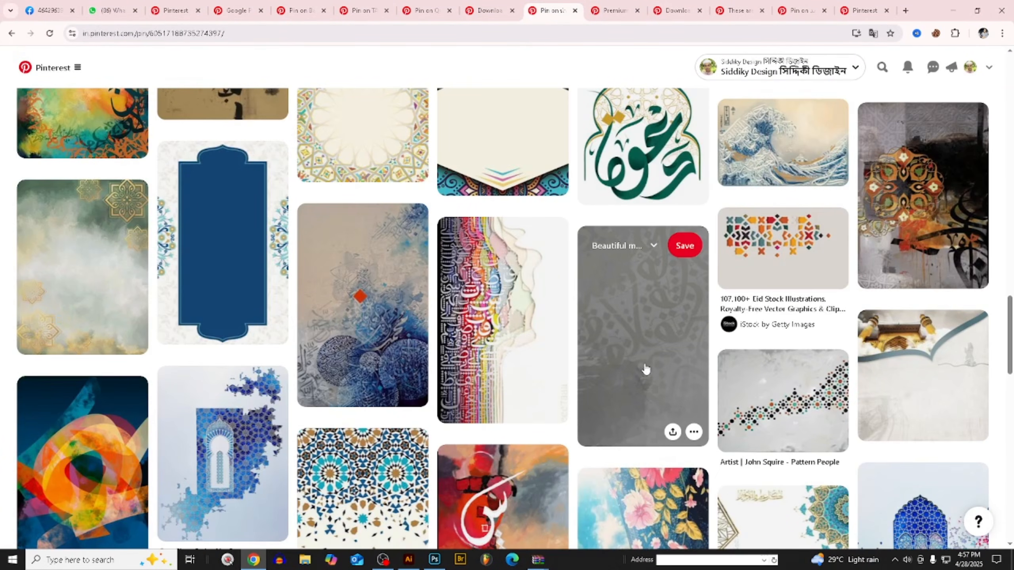
click(644, 361)
scroll(537, 324, down, 7)
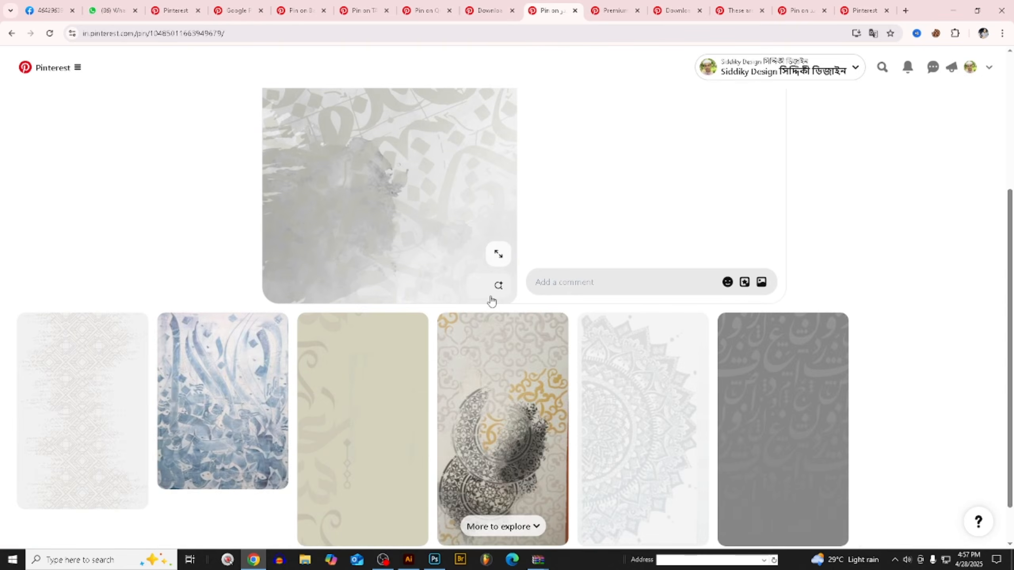
scroll(540, 303, down, 5)
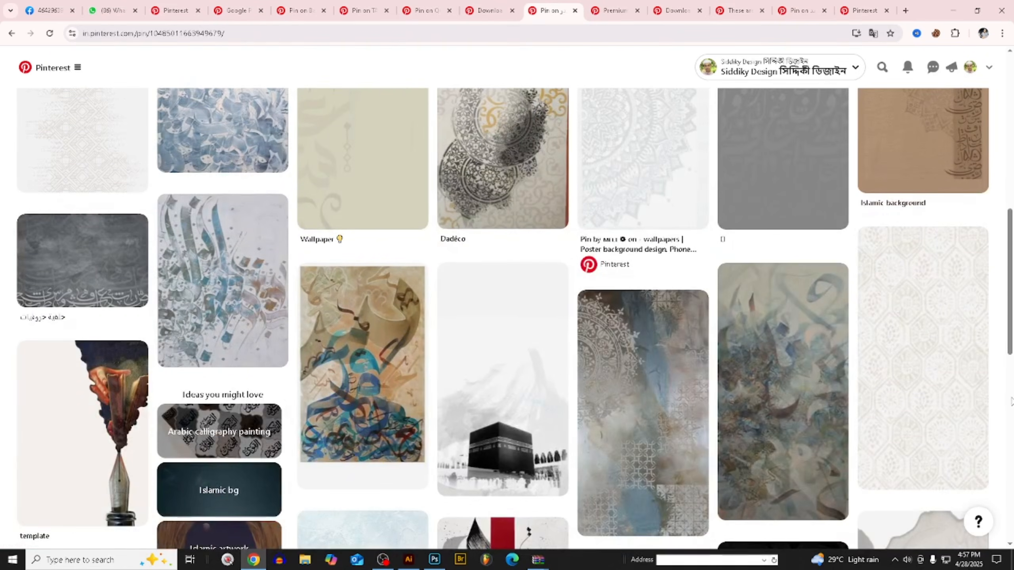
scroll(966, 399, down, 15)
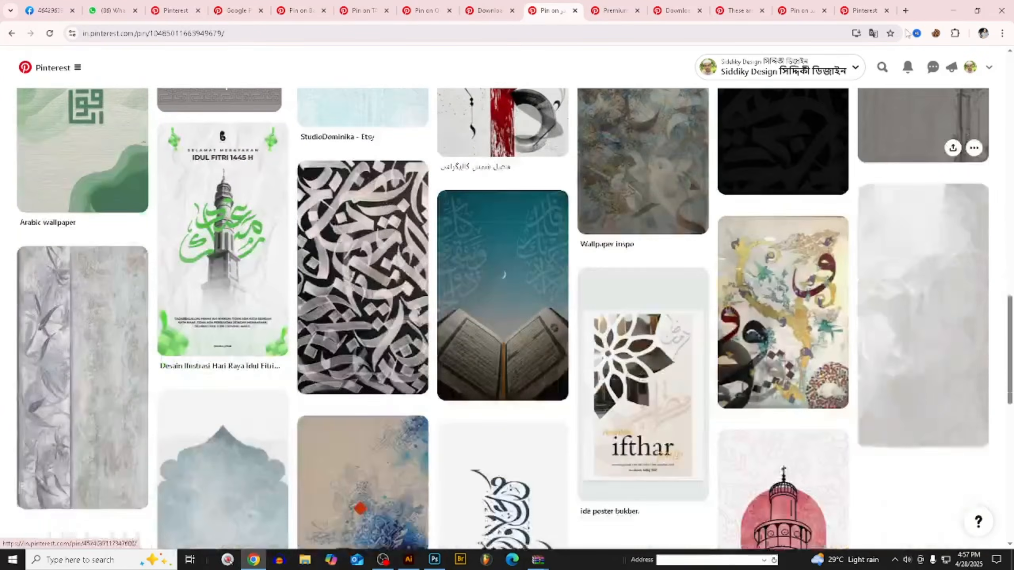
- Search Google Images for "islamic pattern" in a new browser tab and look through the results
click(903, 10)
click(359, 214)
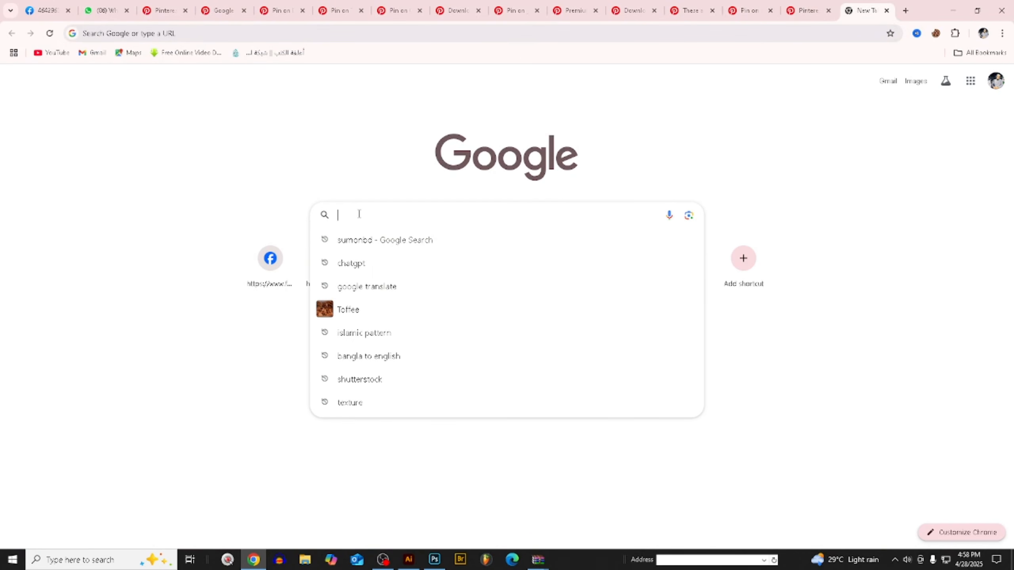
click(385, 333)
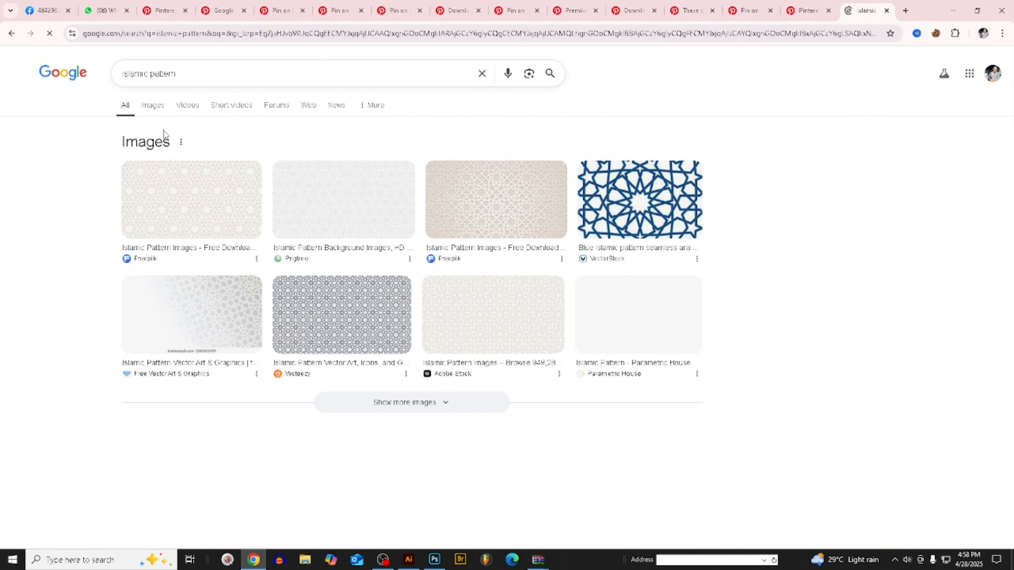
click(159, 108)
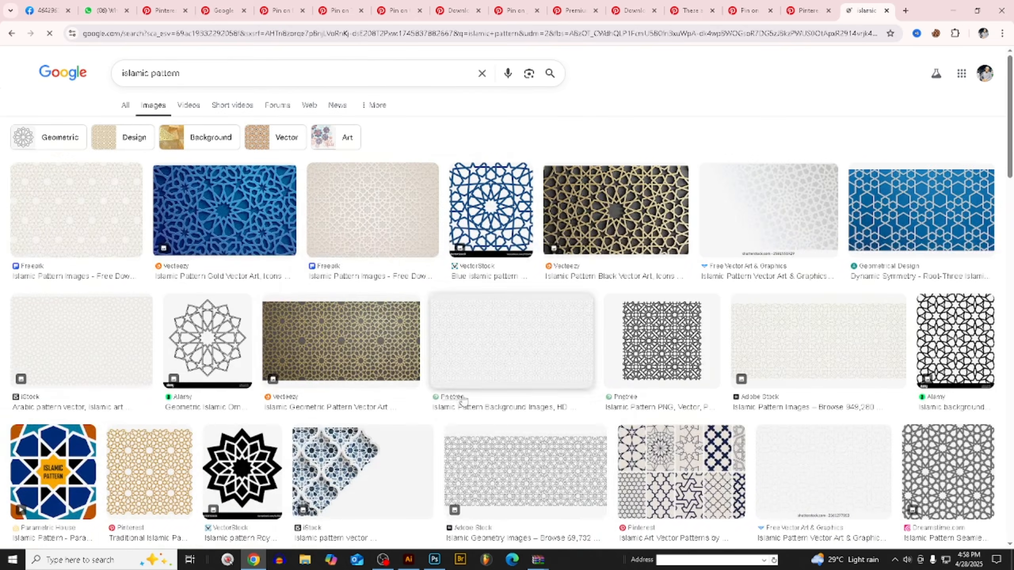
scroll(496, 448, down, 1)
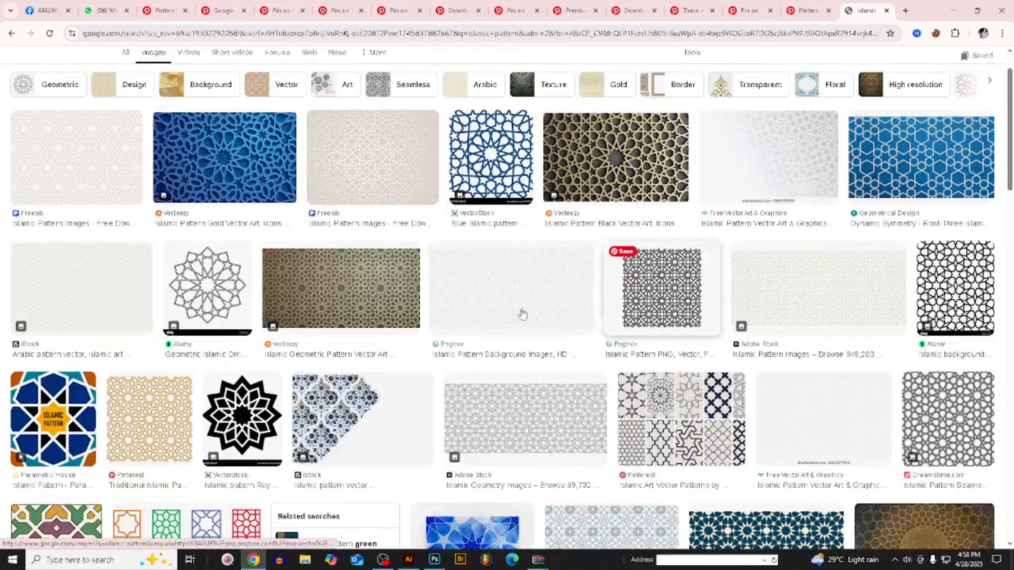
scroll(359, 332, down, 2)
- Copy the golden Traditional Islamic Pattern image from the image results
click(166, 326)
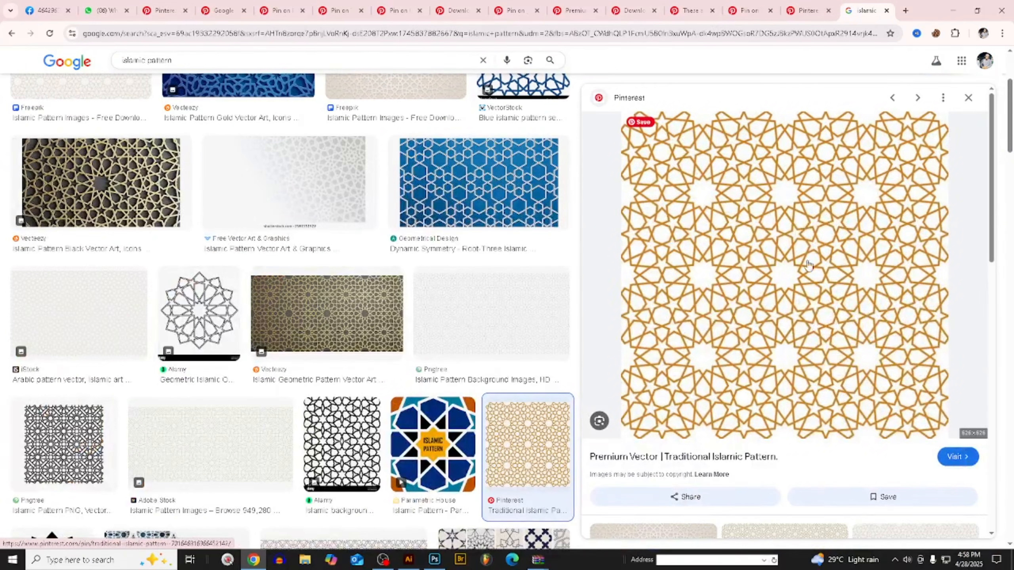
right_click(801, 222)
click(843, 377)
- Open the grey geometric Vecteezy pattern among the related images and copy the image
scroll(842, 359, down, 3)
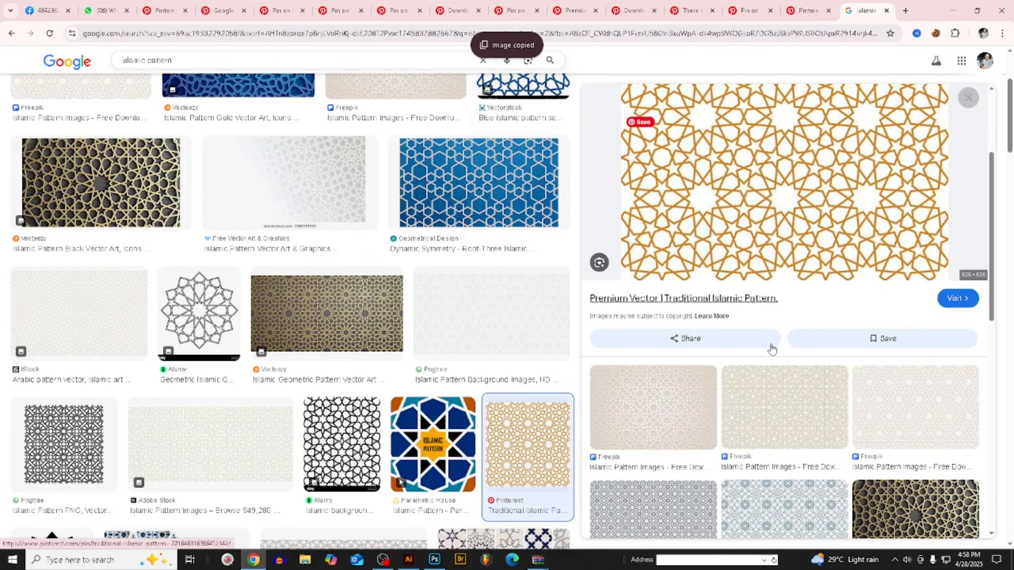
scroll(634, 440, down, 4)
click(647, 360)
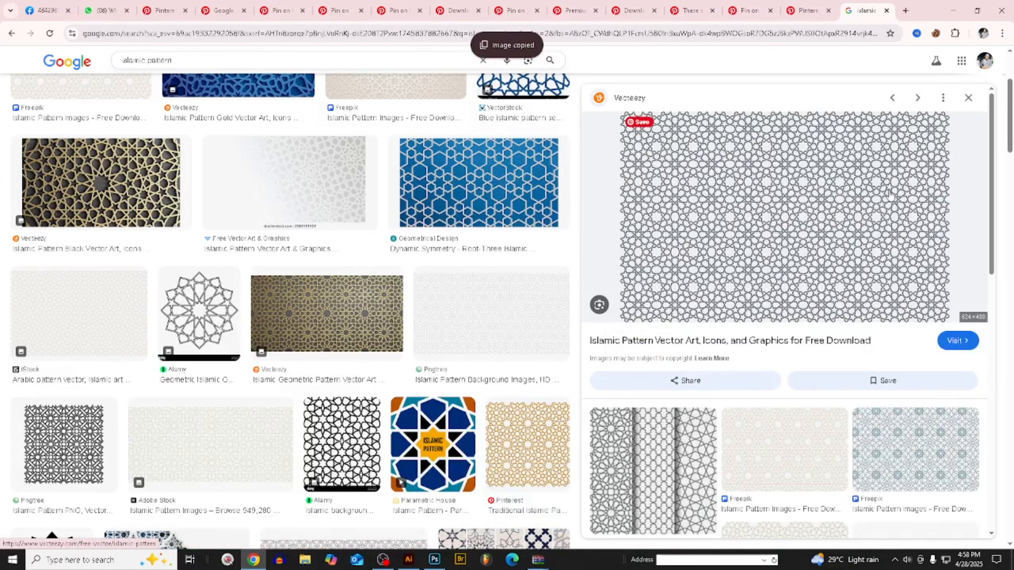
right_click(835, 196)
click(877, 352)
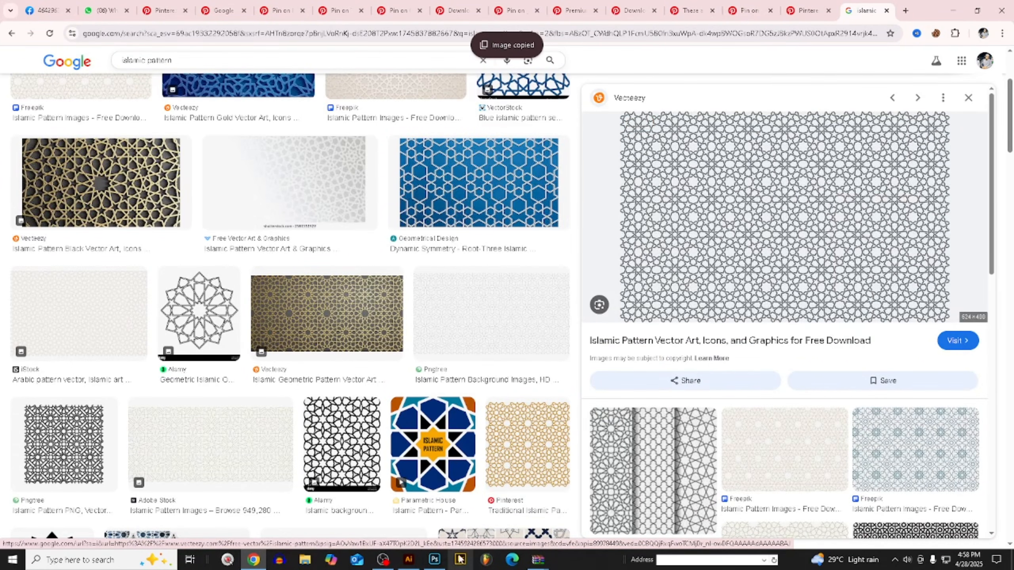
- Paste the grey pattern image into the open Illustrator document and return to the poster in Photoshop
click(408, 560)
key(ctrl+v)
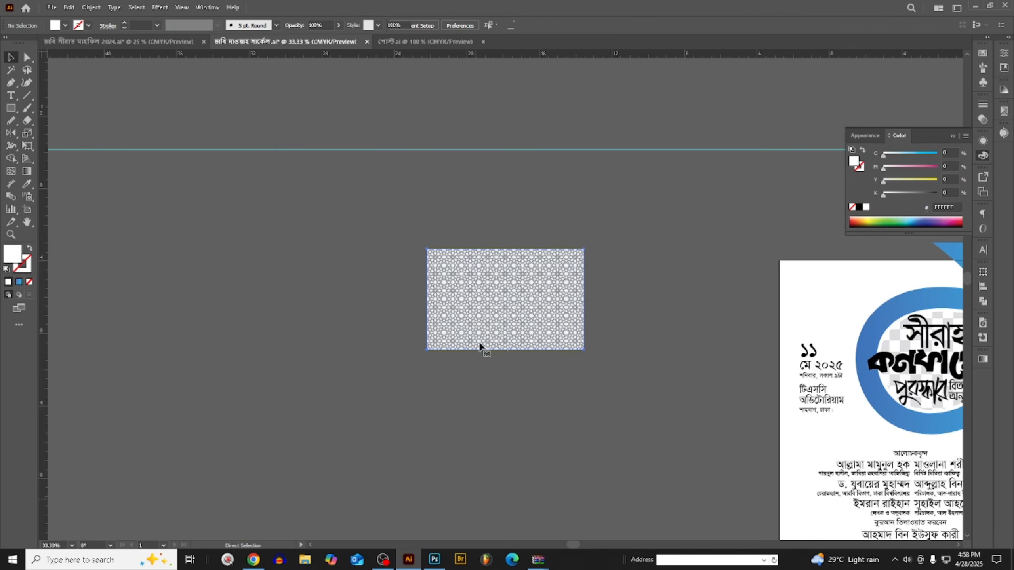
click(434, 560)
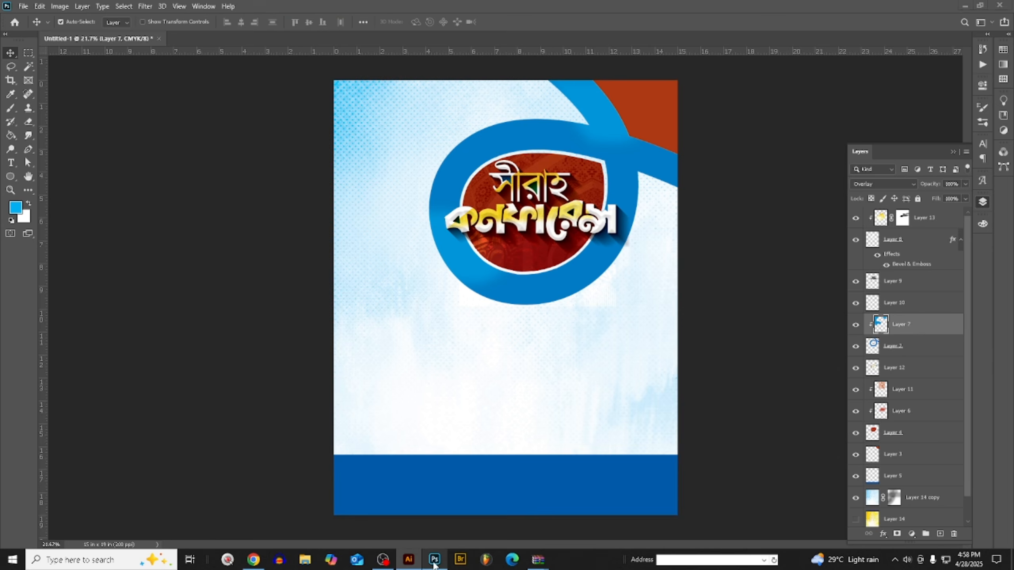
scroll(639, 169, up, 2)
click(639, 168)
key(ctrl+v)
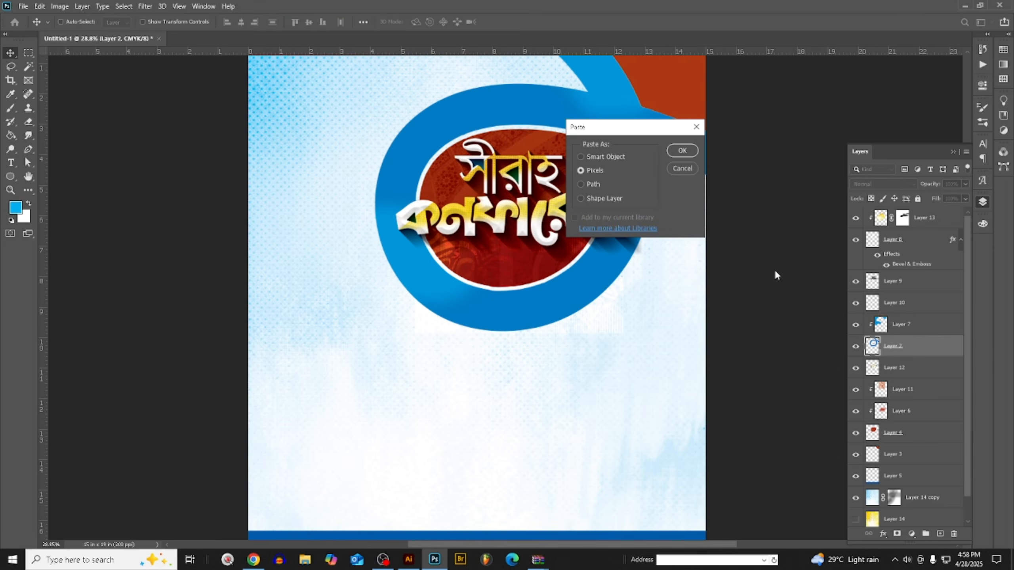
click(673, 154)
- Paste the geometric pattern as pixels directly above Layer 7, enlarge it to cover the oval ring and tilt it about -13.5 degrees
click(900, 329)
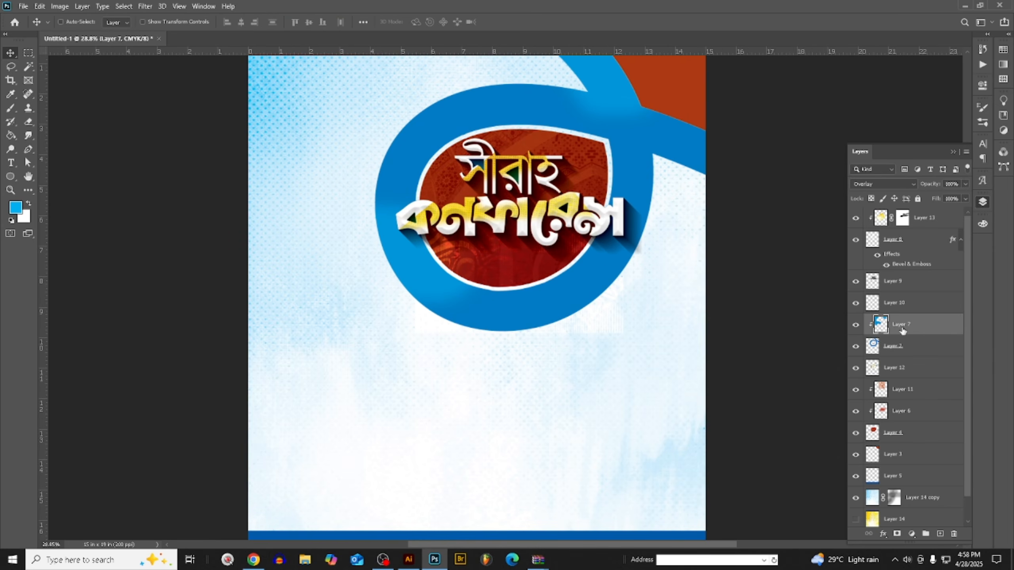
key(ctrl+v)
click(683, 152)
drag(510, 346, 548, 206)
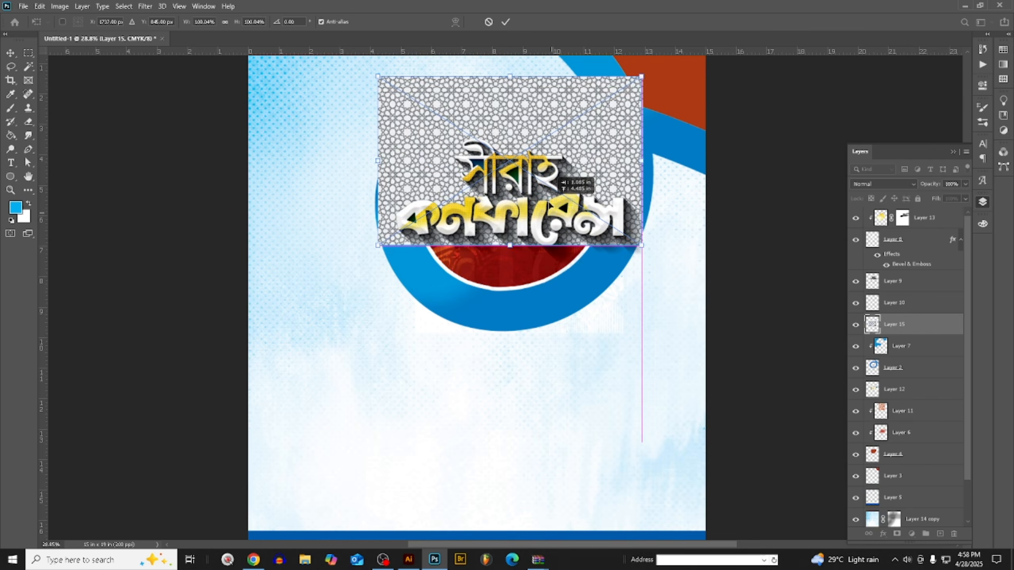
drag(643, 162, 755, 110)
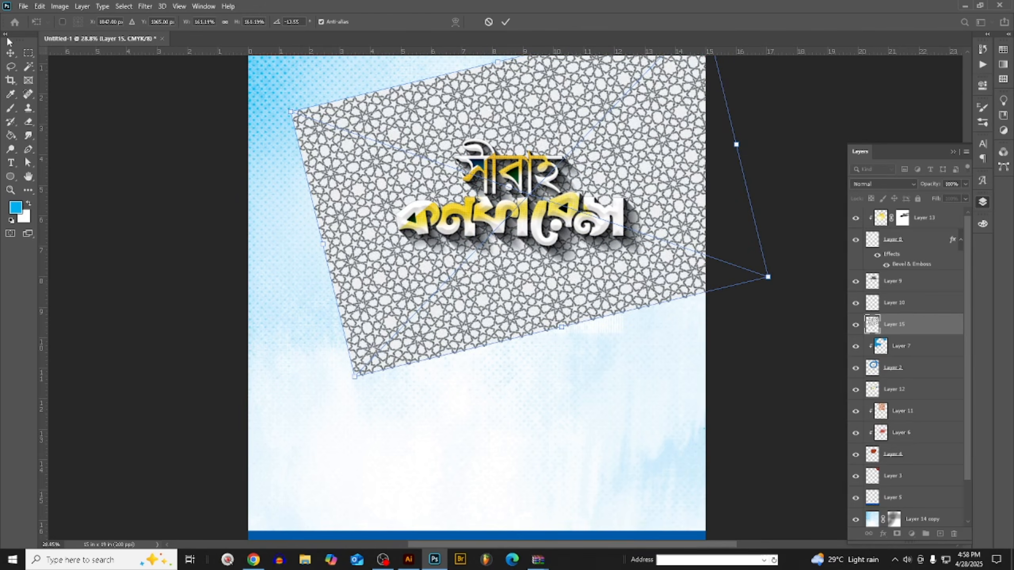
click(12, 55)
- Clip the pattern layer to the blue ring, blend it with Soft Light and lower its opacity to about 46%
right_click(913, 330)
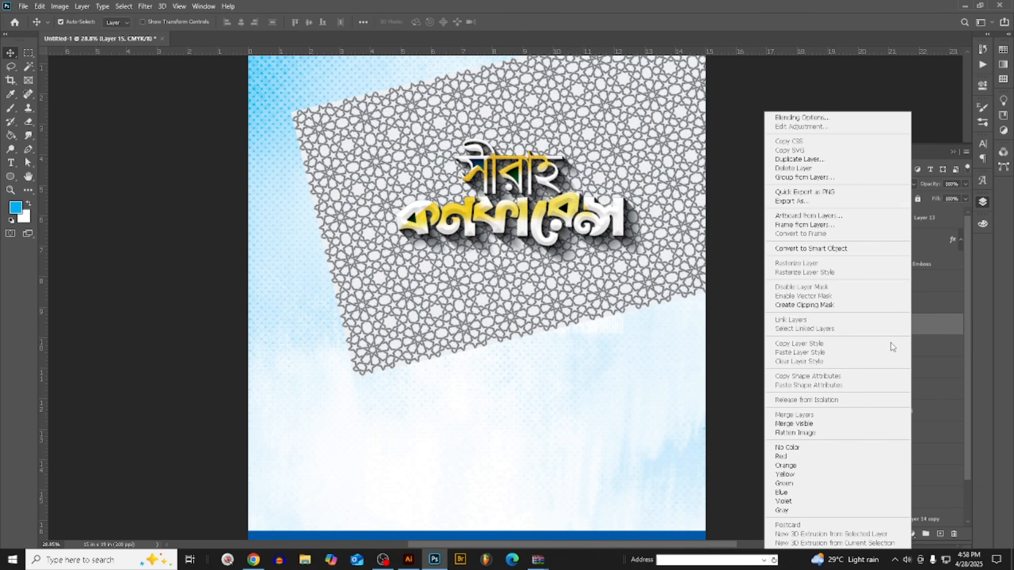
click(811, 305)
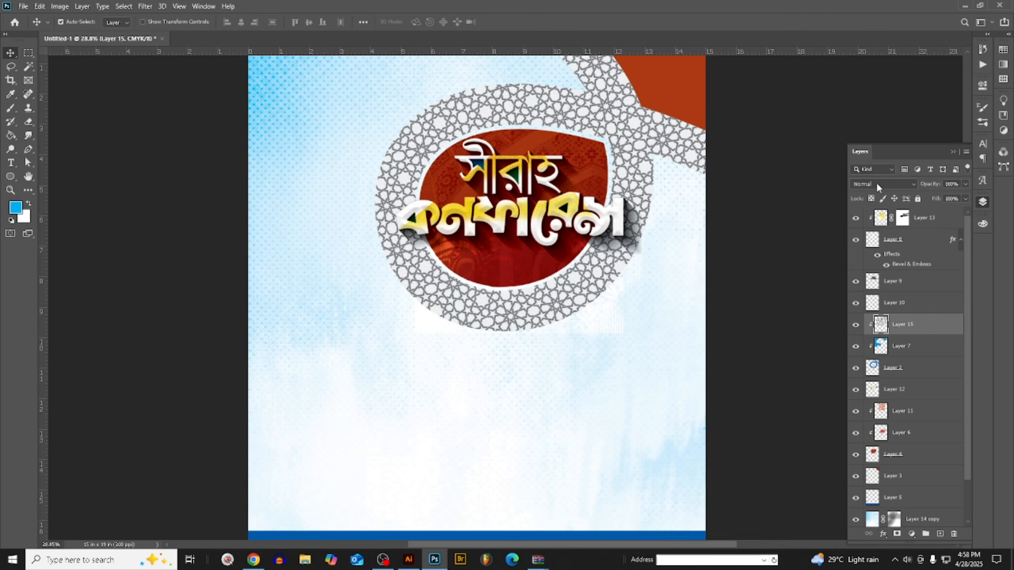
click(877, 184)
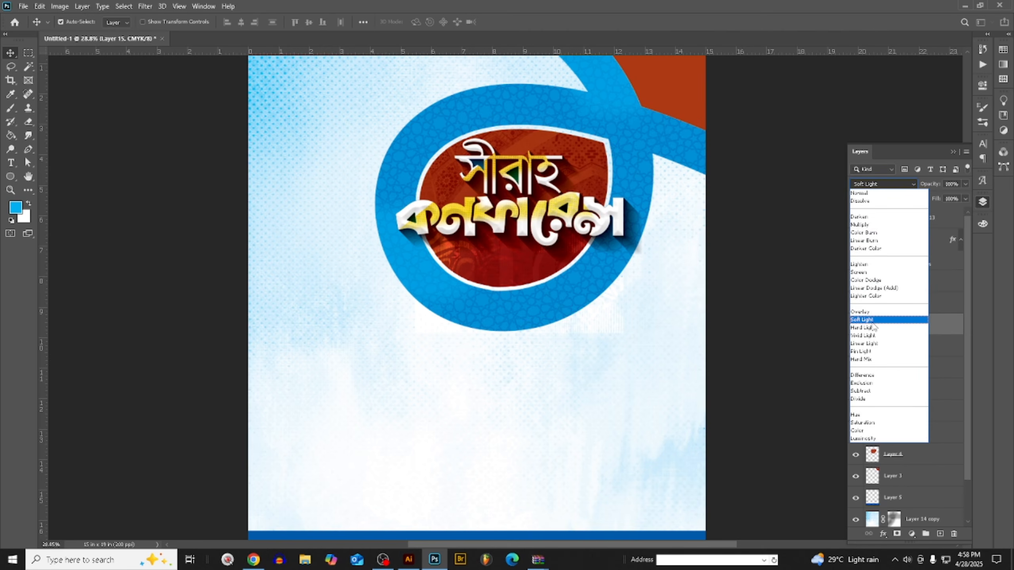
click(873, 324)
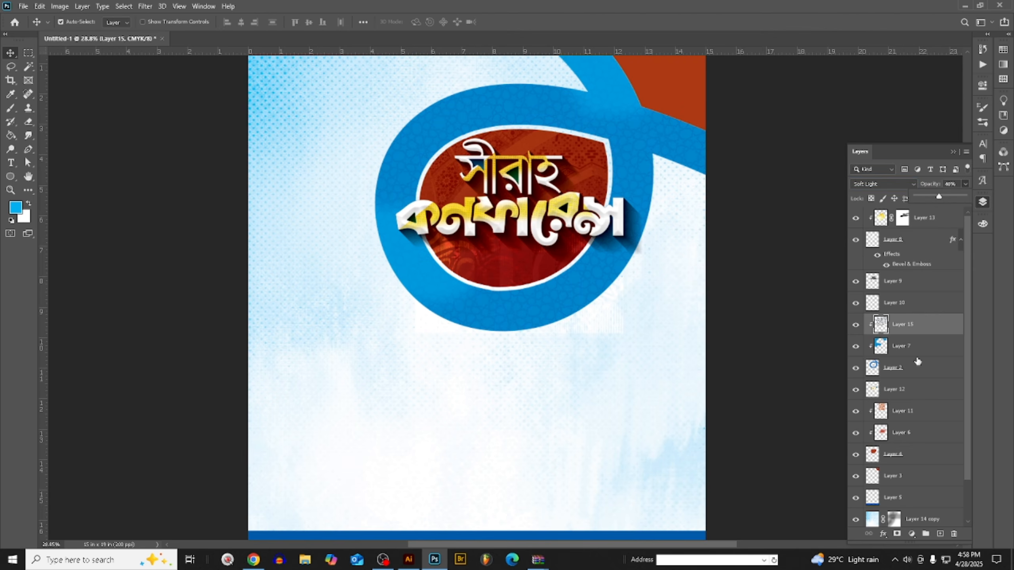
- Add a mask to the ring pattern layer and brush black diagonally across the title area, raising the brush opacity to 100%
click(897, 534)
key(ctrl+0)
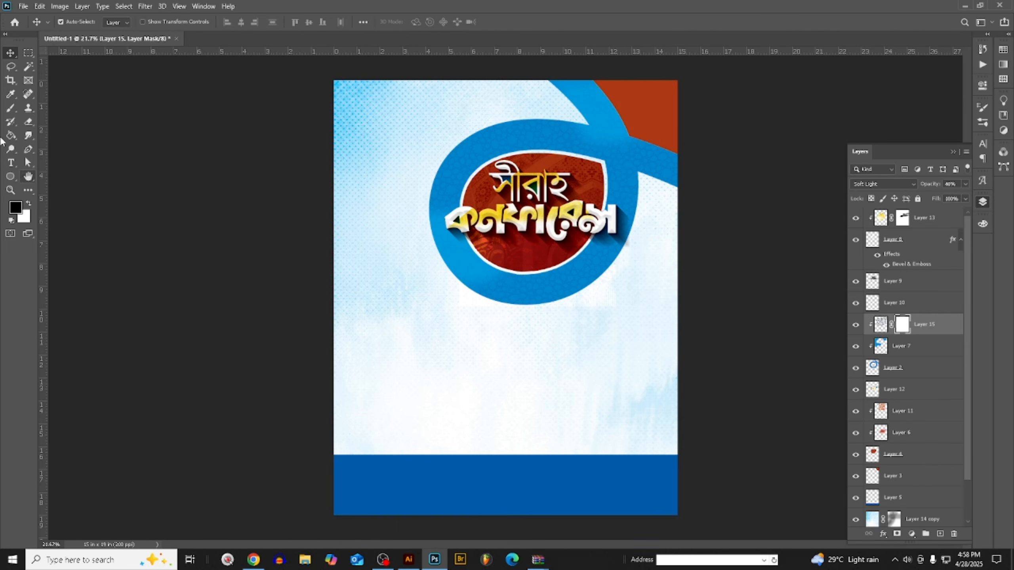
click(16, 112)
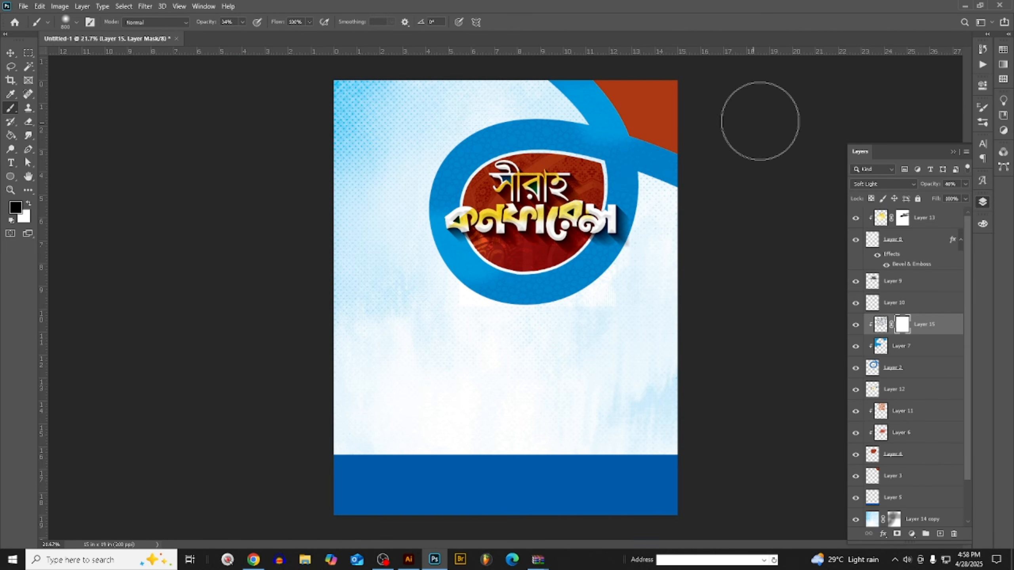
drag(761, 118, 591, 163)
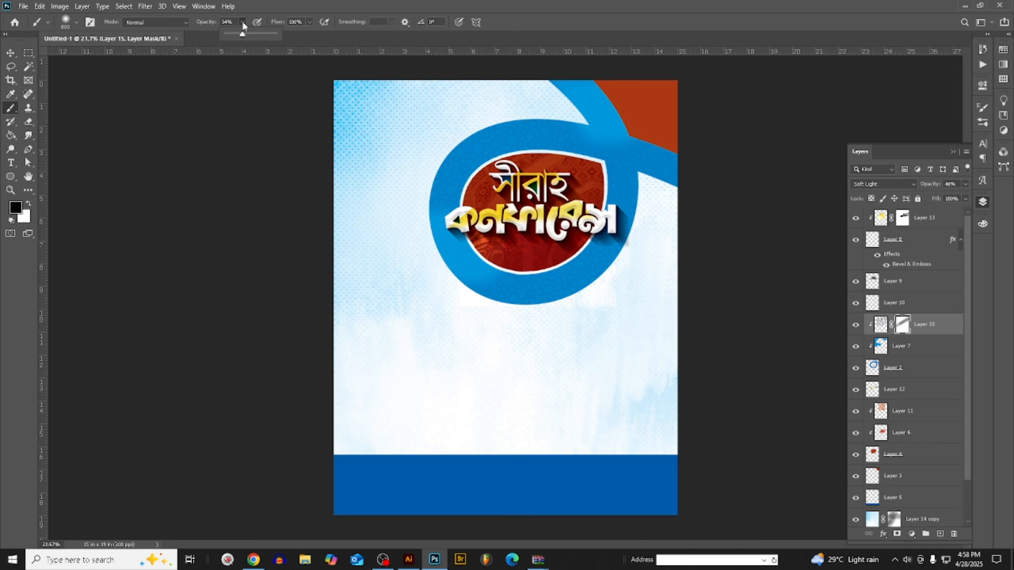
drag(578, 196, 667, 248)
scroll(608, 130, down, 3)
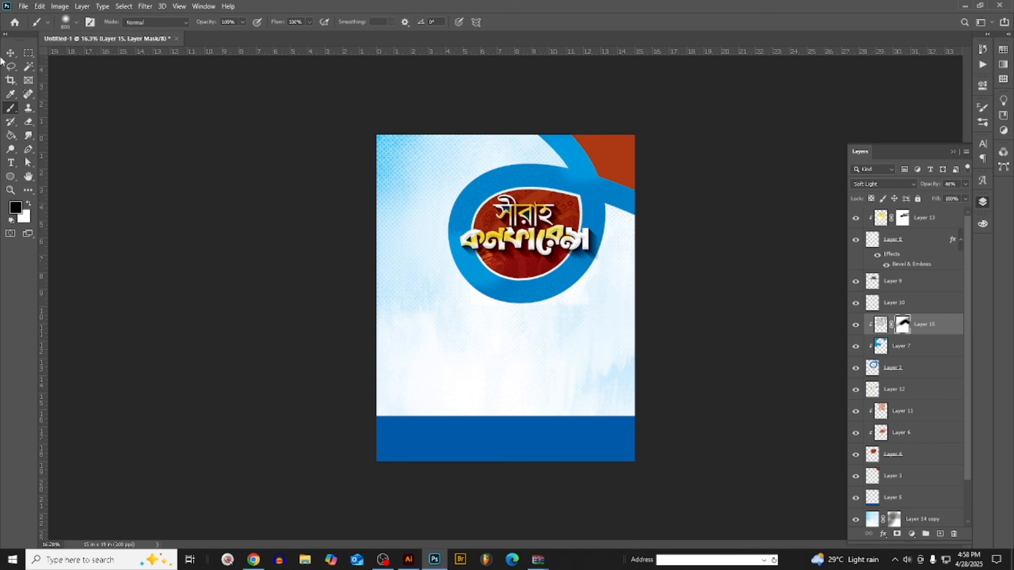
click(11, 53)
scroll(605, 230, up, 1)
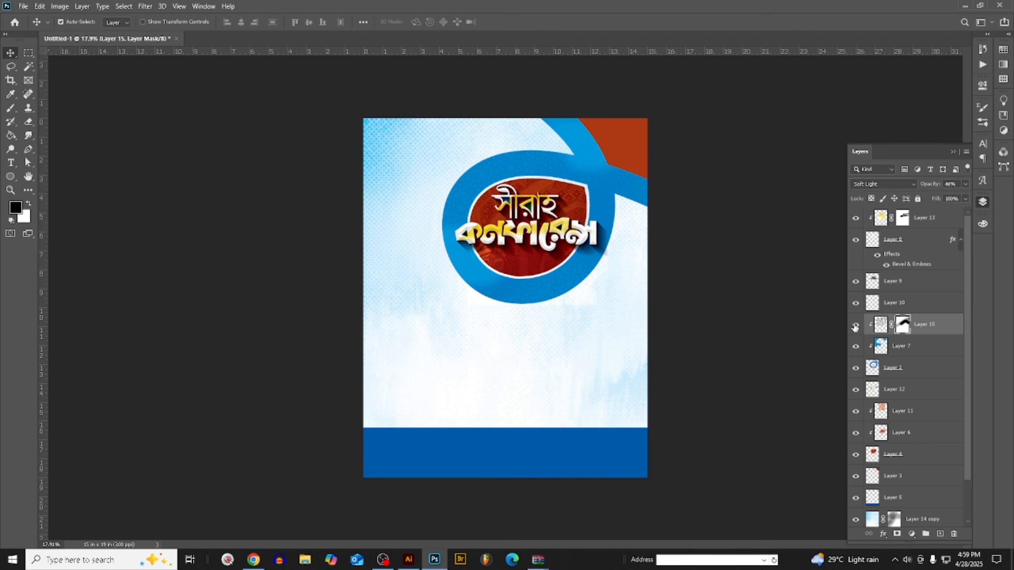
scroll(565, 222, up, 2)
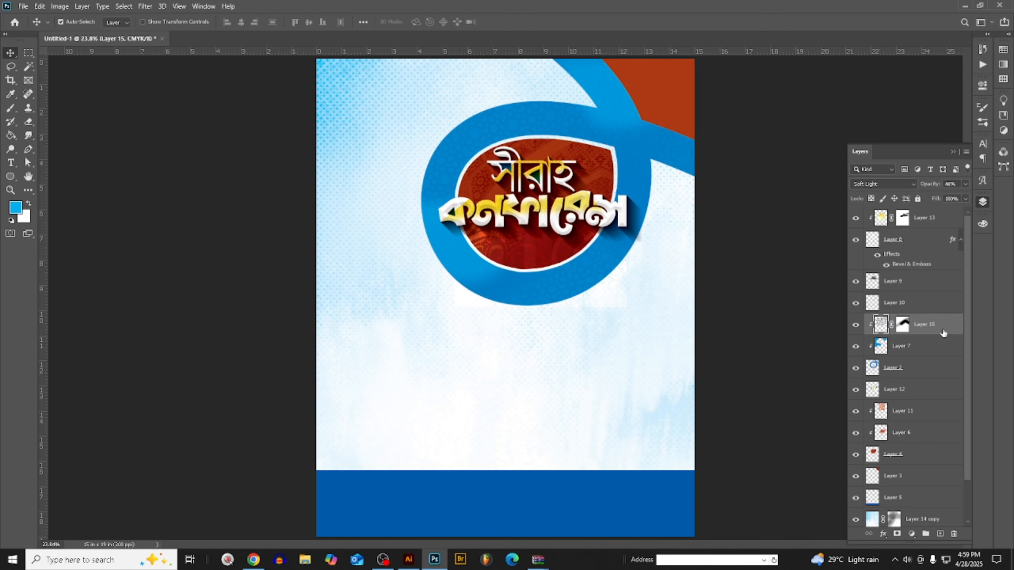
- Duplicate the masked pattern layer, place the copy directly above Layer 14 copy and set its blend mode to Normal
key(ctrl+j)
key(ctrl+minus)
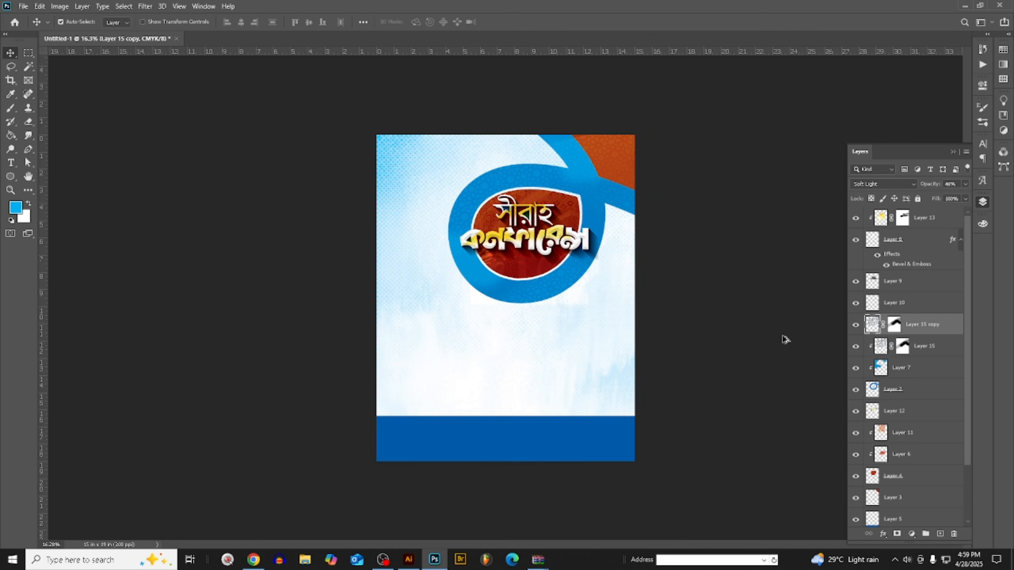
drag(932, 325, 924, 500)
drag(930, 431, 931, 457)
scroll(540, 414, down, 1)
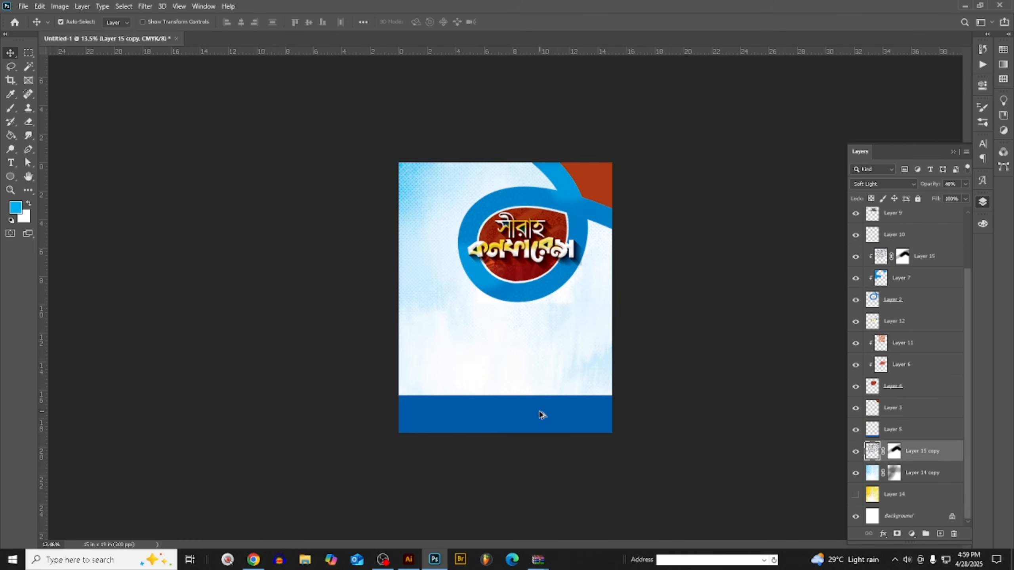
click(876, 183)
click(872, 193)
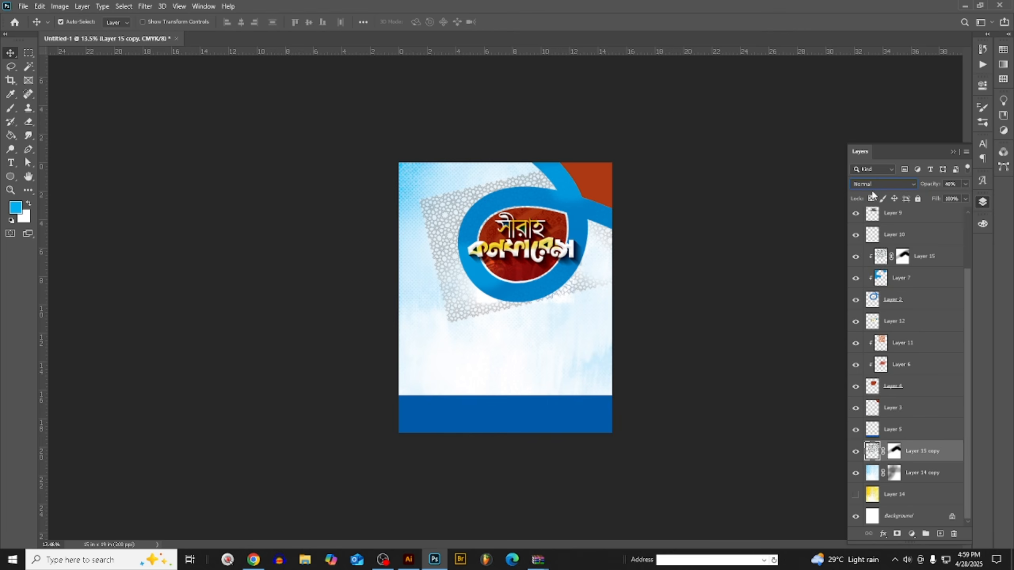
- Scale the pattern copy to about 158% and position it across the poster's light background below and behind the ring
key(ctrl+t)
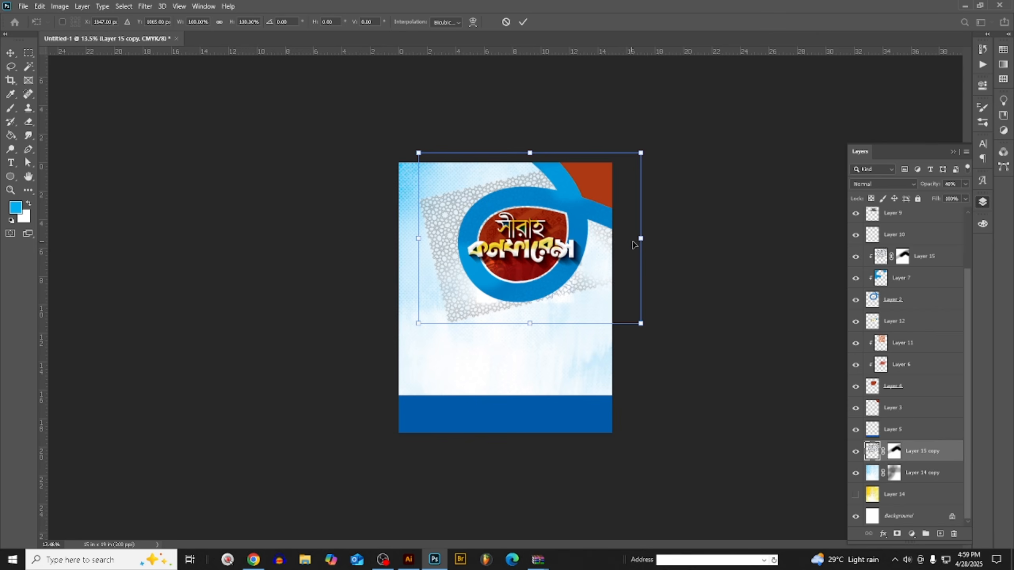
drag(635, 244, 697, 226)
drag(746, 202, 554, 185)
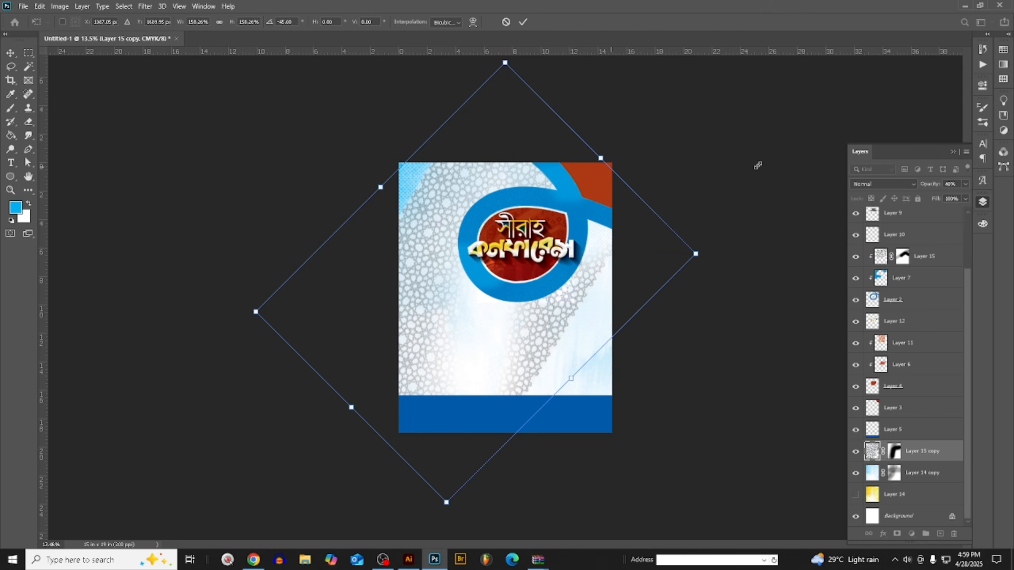
drag(758, 165, 754, 433)
drag(611, 320, 629, 345)
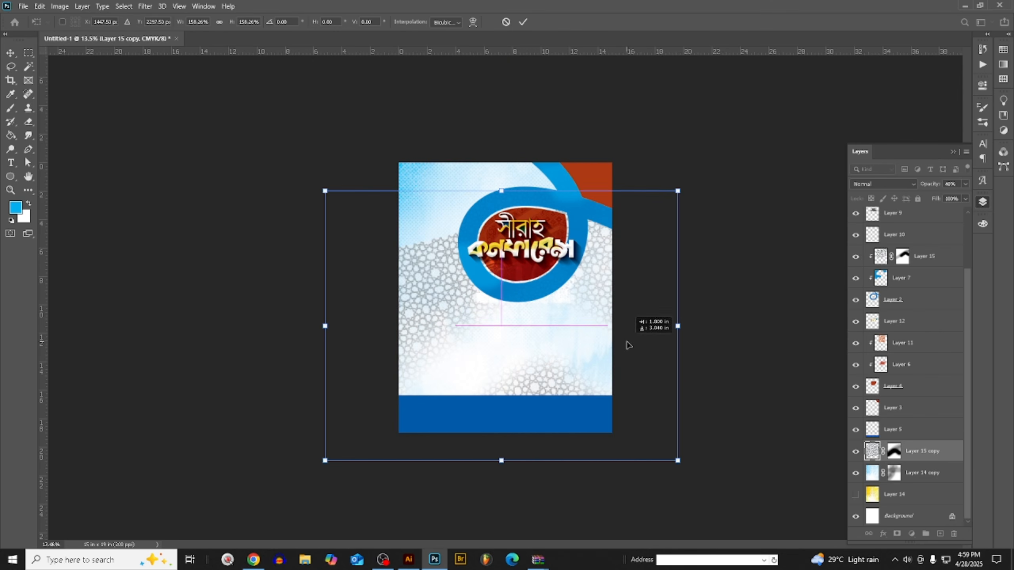
key(Return)
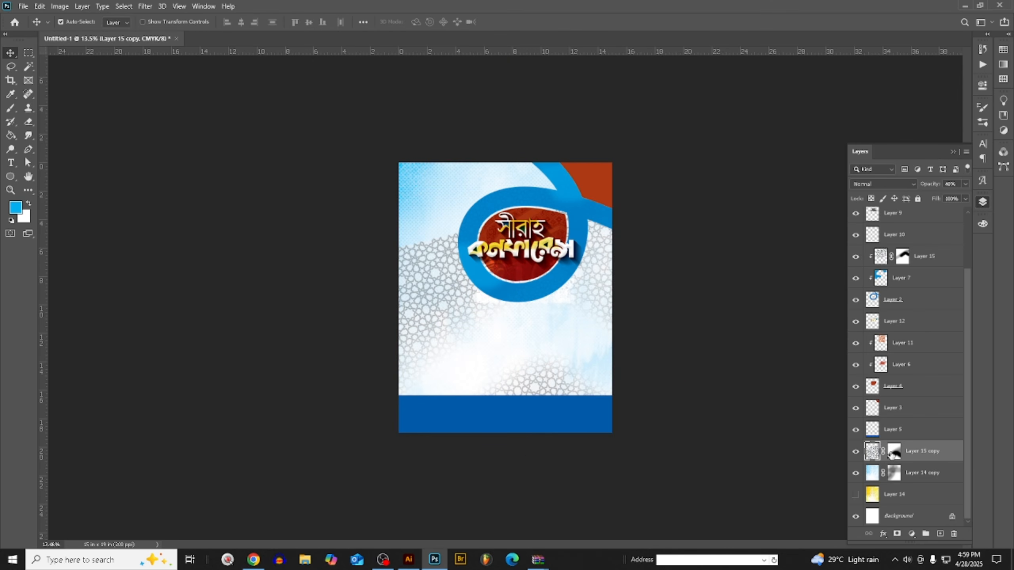
- Delete the layer mask from the pattern copy and raise the layer's opacity to 100%
right_click(895, 455)
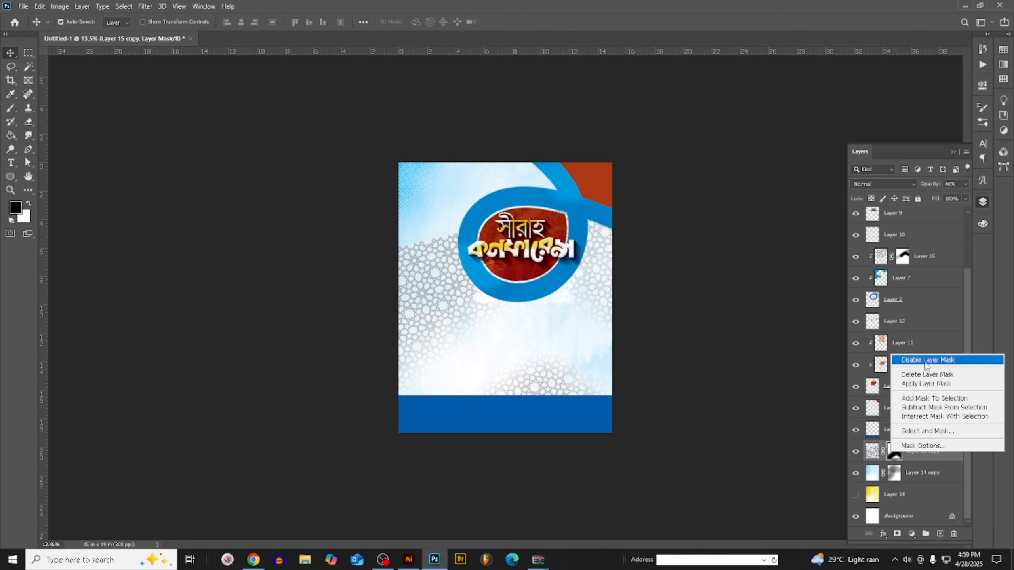
click(924, 374)
scroll(484, 367, up, 2)
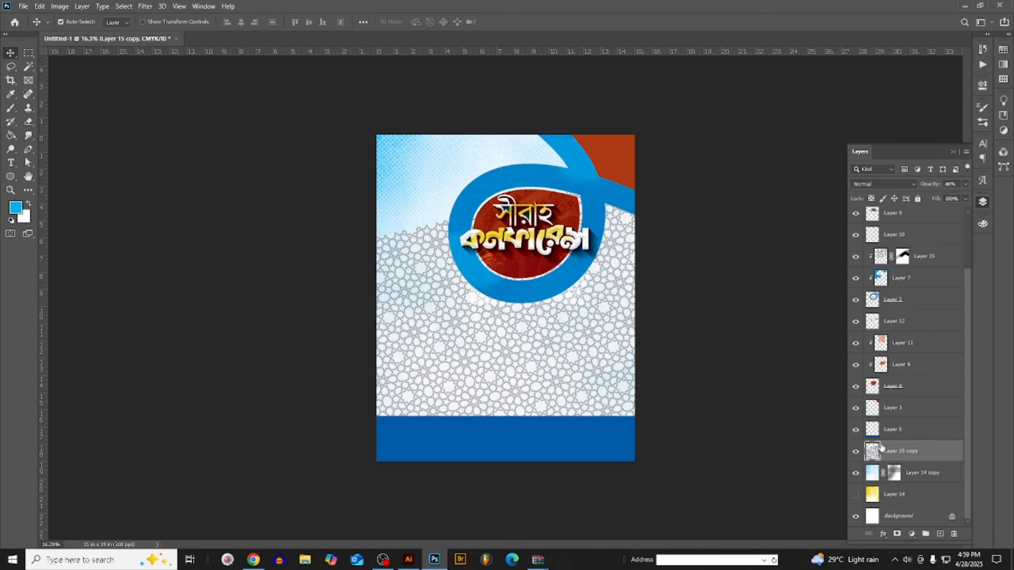
click(966, 184)
drag(939, 196, 992, 200)
- Lighten the foreground colour to about 43% cyan and recolour the pattern copy with a Gradient Map from that light blue to white
click(18, 204)
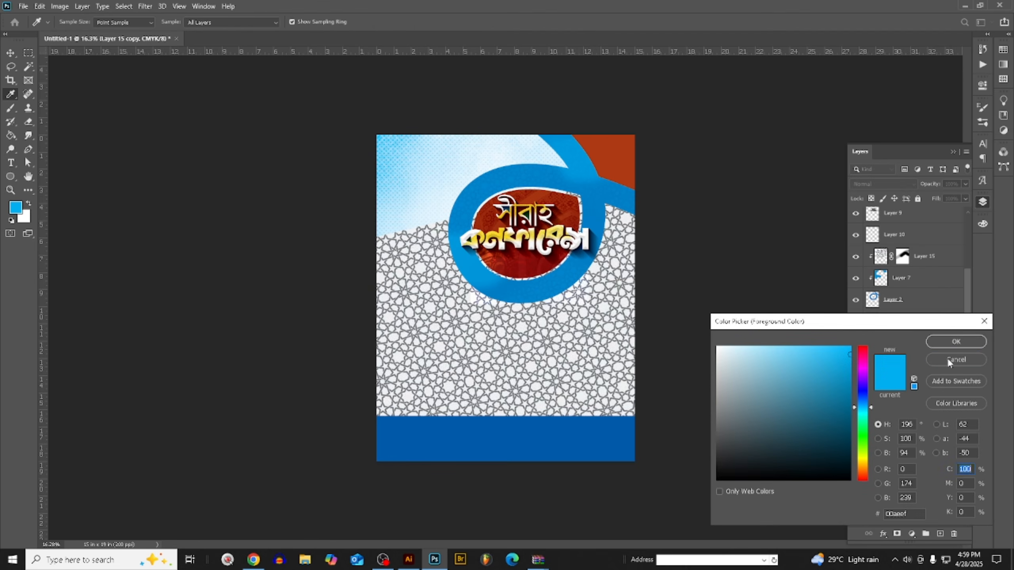
click(959, 341)
click(983, 228)
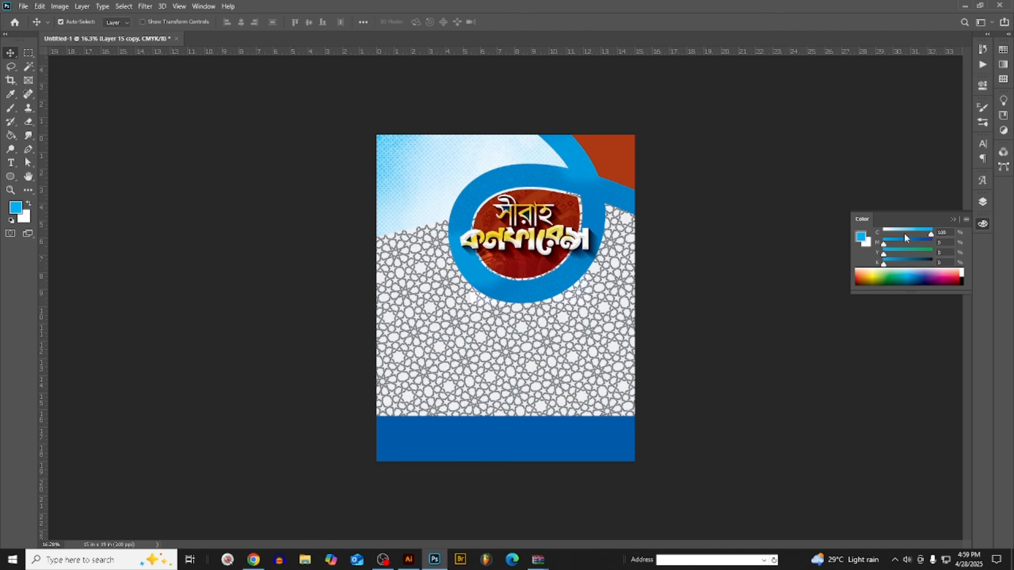
drag(902, 233, 905, 233)
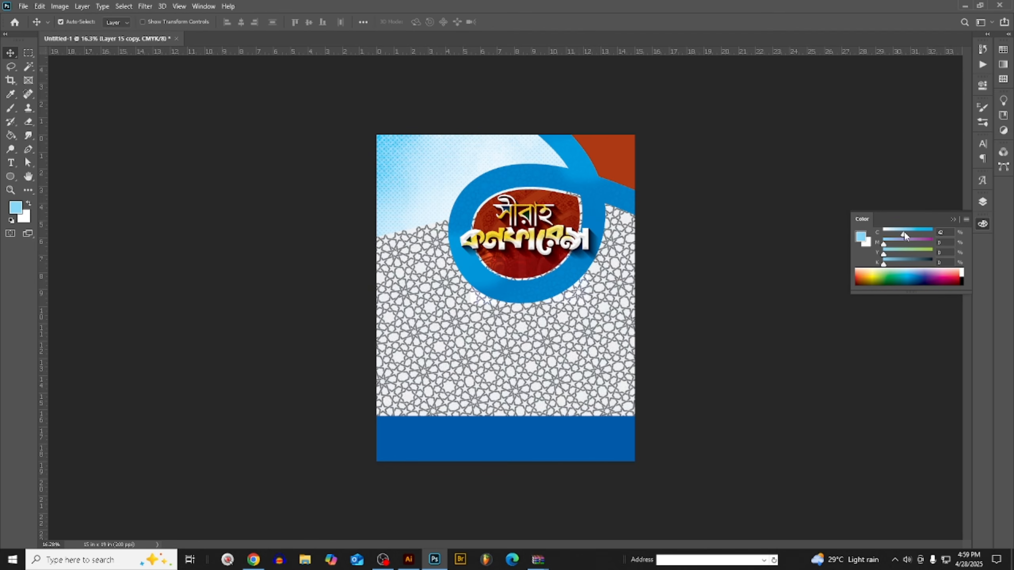
click(59, 6)
mouse_move(92, 31)
click(233, 185)
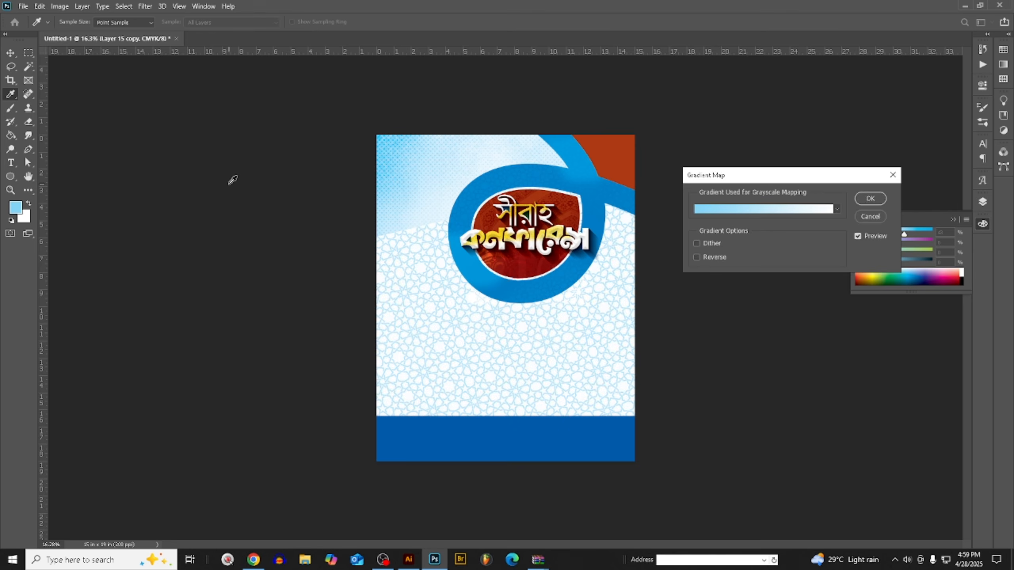
key(Return)
- Set the light blue pattern copy to Multiply blending and add a layer mask to it
click(987, 204)
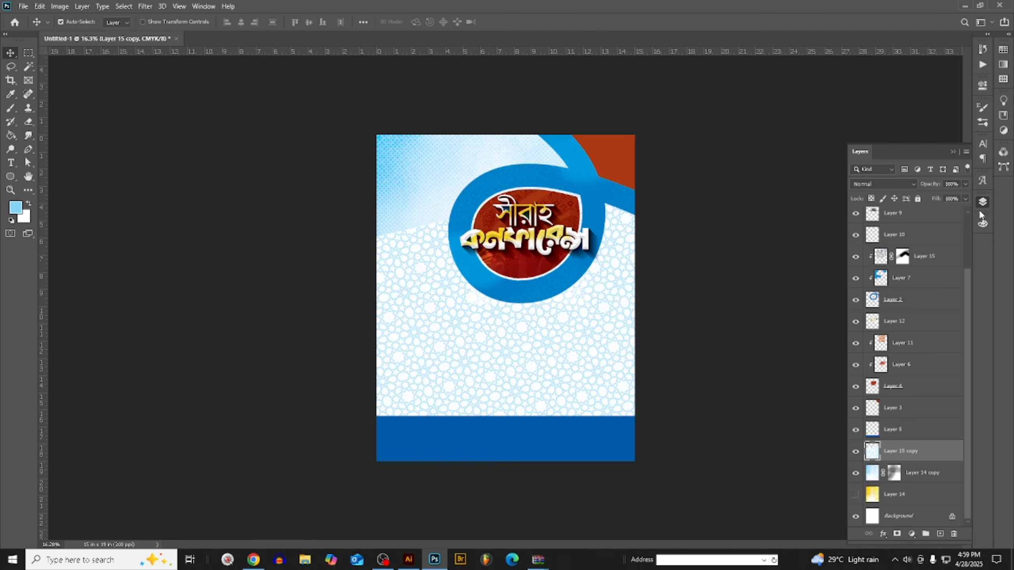
click(883, 184)
click(866, 225)
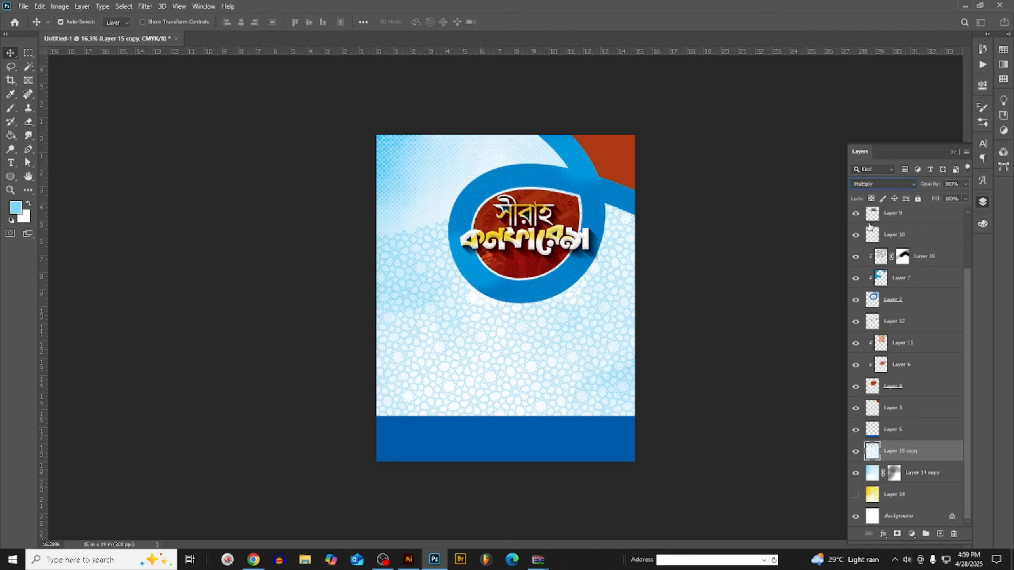
click(897, 534)
- Fade the background pattern across the poster's middle by painting its mask black with a 2400 px brush at reduced opacity, undoing the full-opacity attempt
key(b)
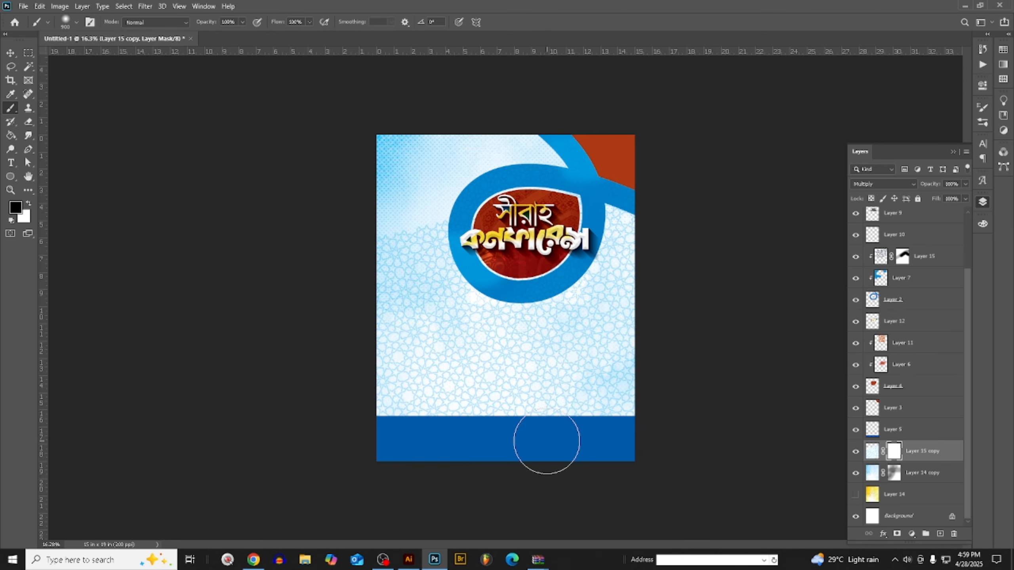
key(bracketright)
key(bracketright)
key(bracketright)
key(bracketright)
key(bracketright)
key(bracketright)
key(bracketright)
key(bracketright)
key(bracketright)
key(bracketright)
key(bracketright)
key(bracketright)
key(bracketright)
key(bracketright)
key(bracketright)
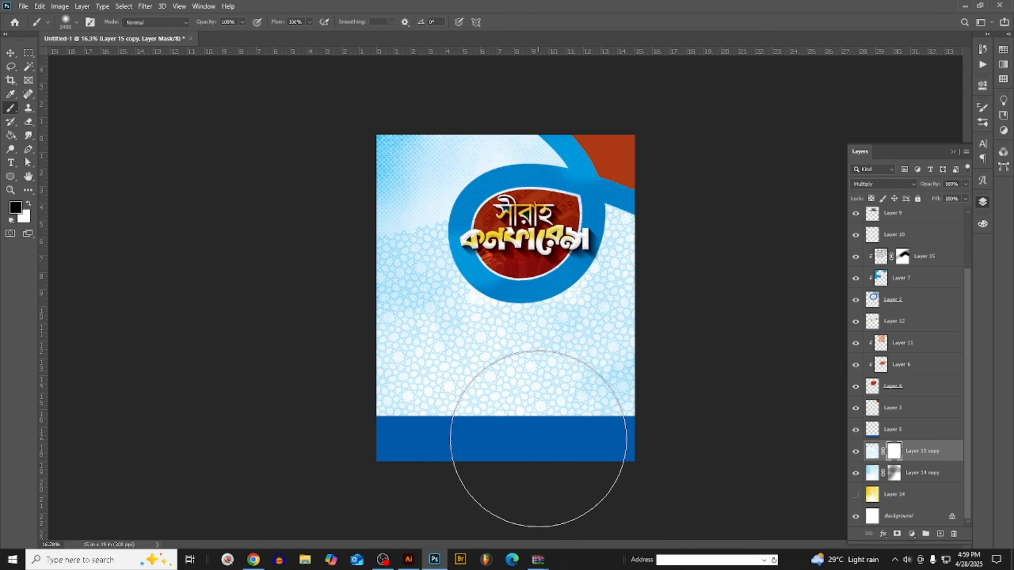
mouse_move(535, 413)
mouse_down()
mouse_move(480, 387)
mouse_move(404, 569)
mouse_move(443, 556)
mouse_up()
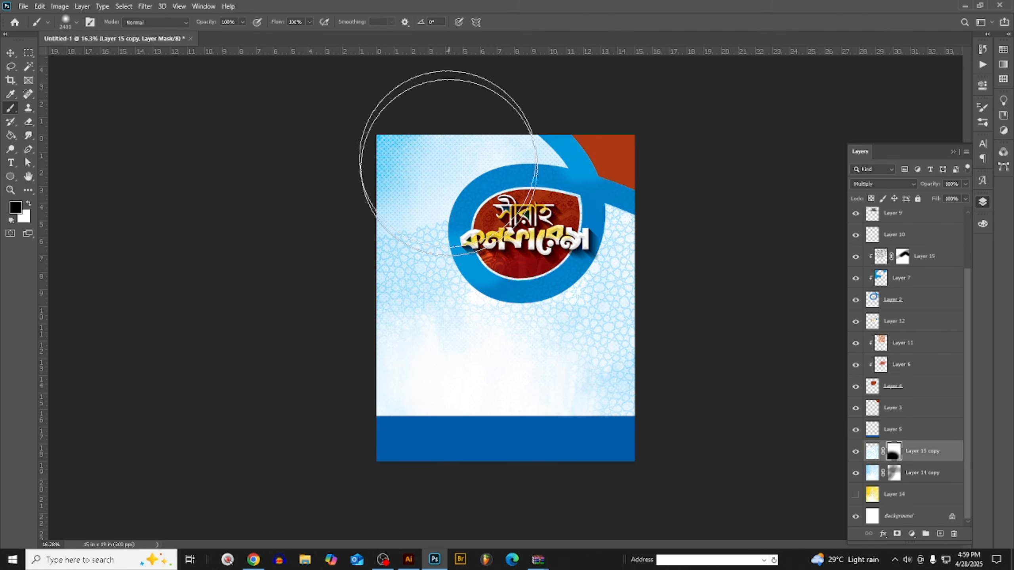
key(ctrl+z)
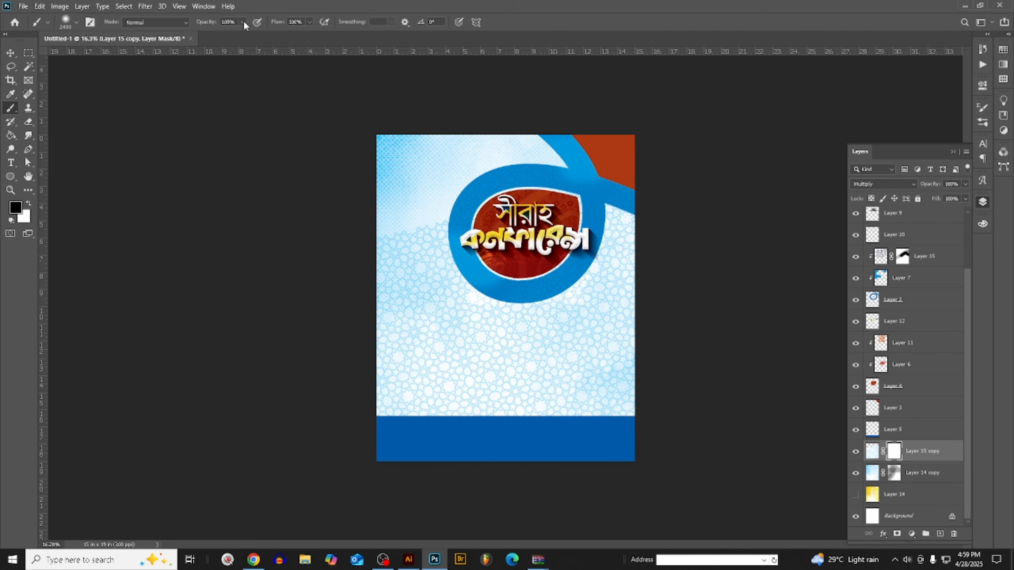
click(238, 35)
mouse_move(530, 393)
mouse_down()
mouse_move(526, 217)
mouse_move(534, 569)
mouse_up()
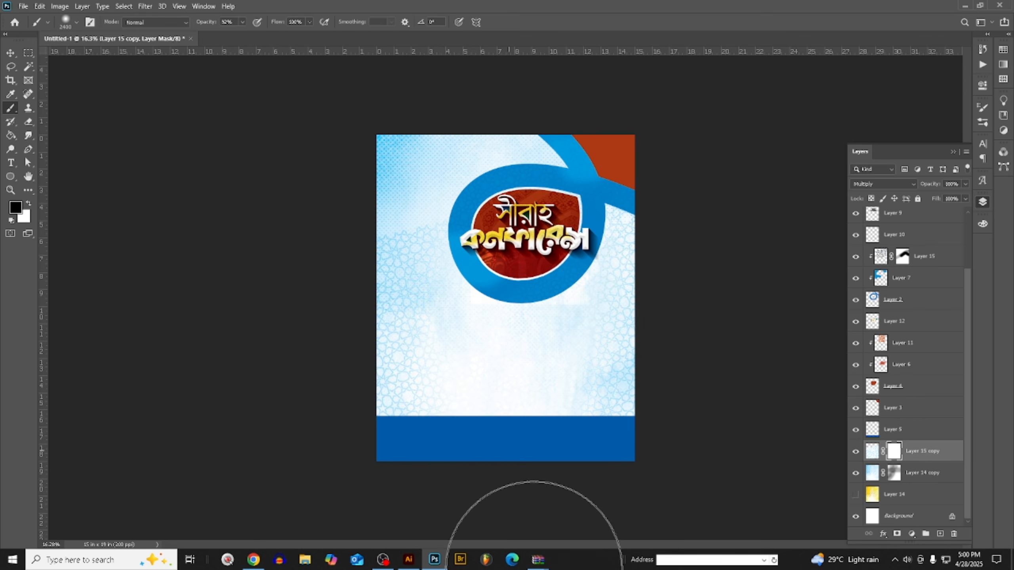
click(538, 365)
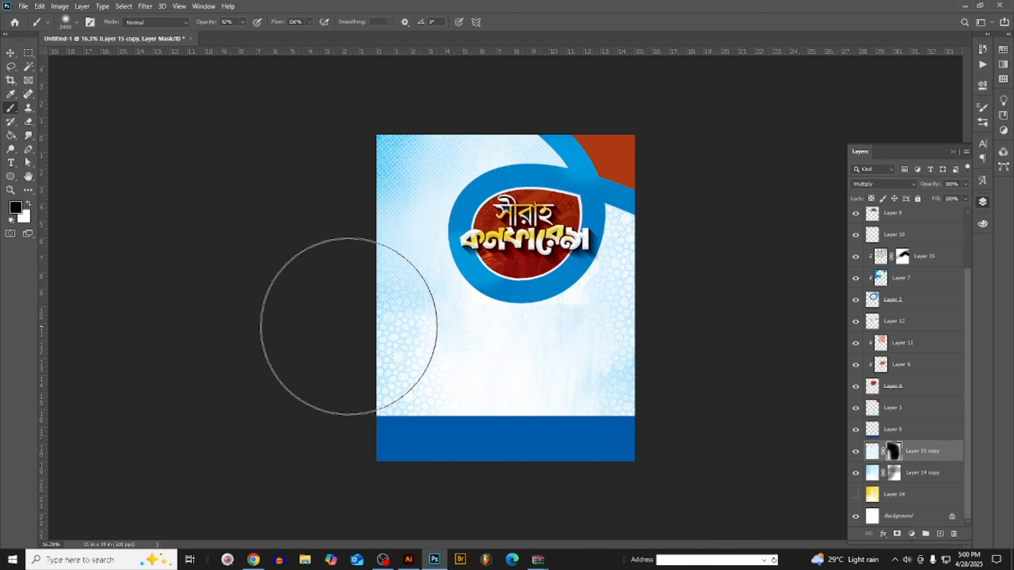
scroll(392, 341, up, 1)
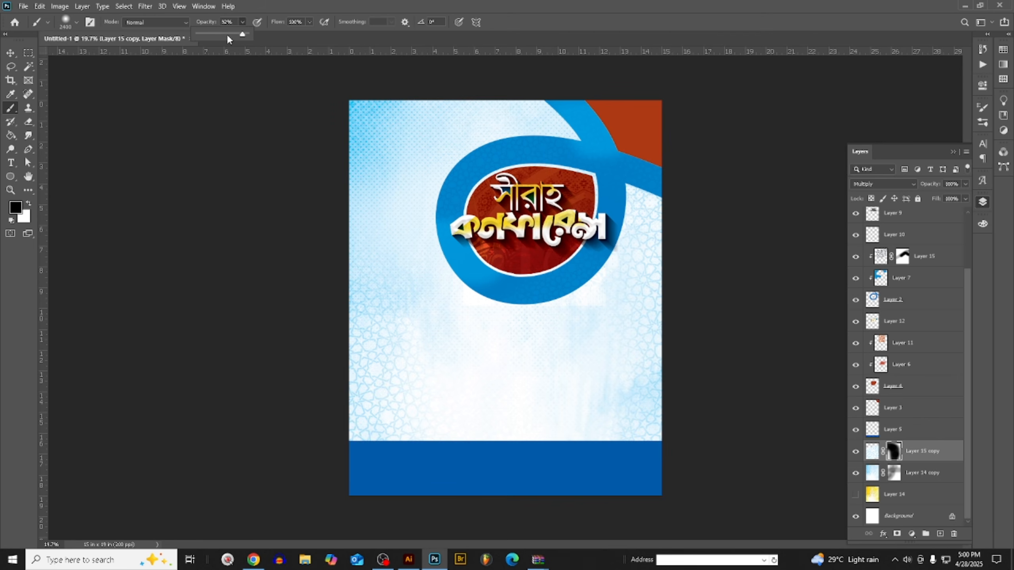
- Soften the pattern copy's mask around the poster's lower middle, using a brush at 35% opacity reduced to 1000 px
drag(215, 37, 214, 36)
key(bracketleft)
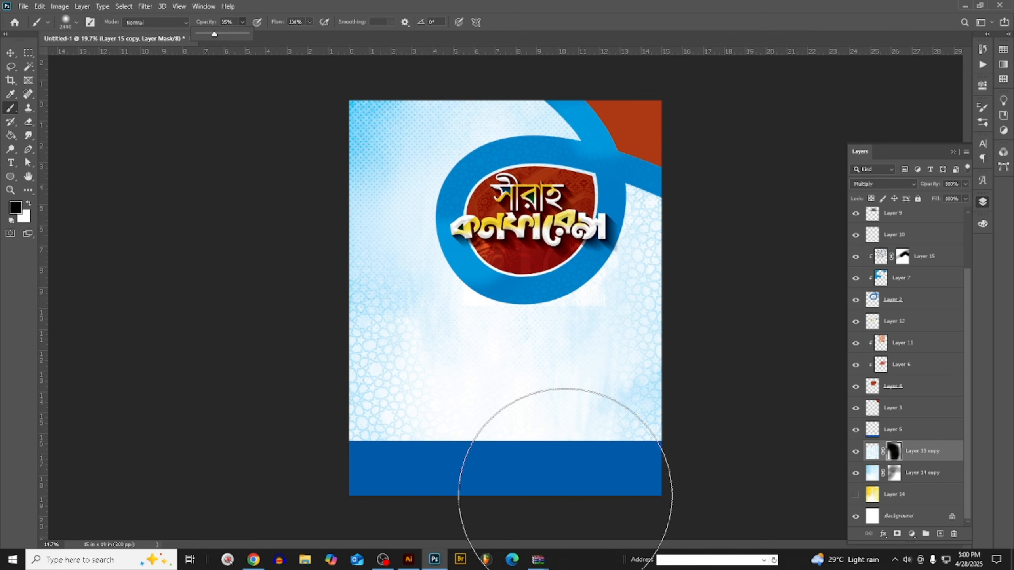
key(bracketleft)
key(bracketleft)
key(bracketleft)
key(bracketleft)
key(bracketleft)
key(bracketleft)
key(bracketleft)
key(bracketleft)
key(bracketleft)
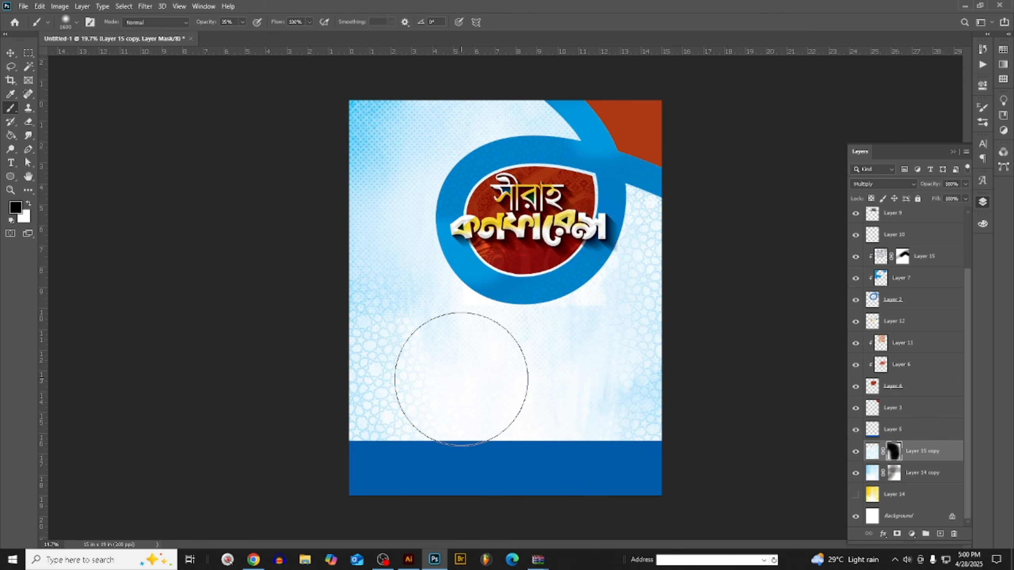
key(bracketleft)
key(bracketleft)
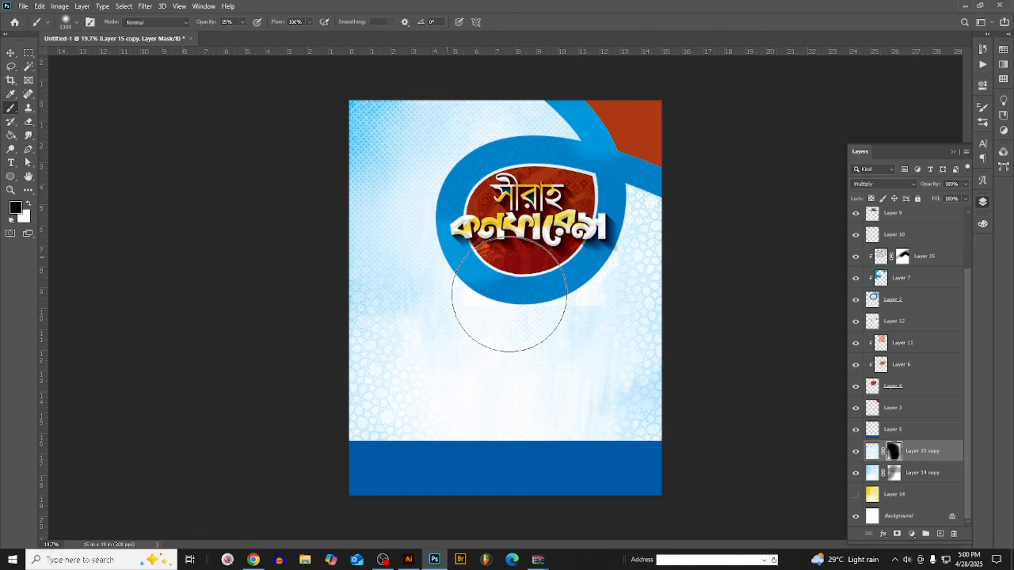
key(bracketleft)
key(bracketleft)
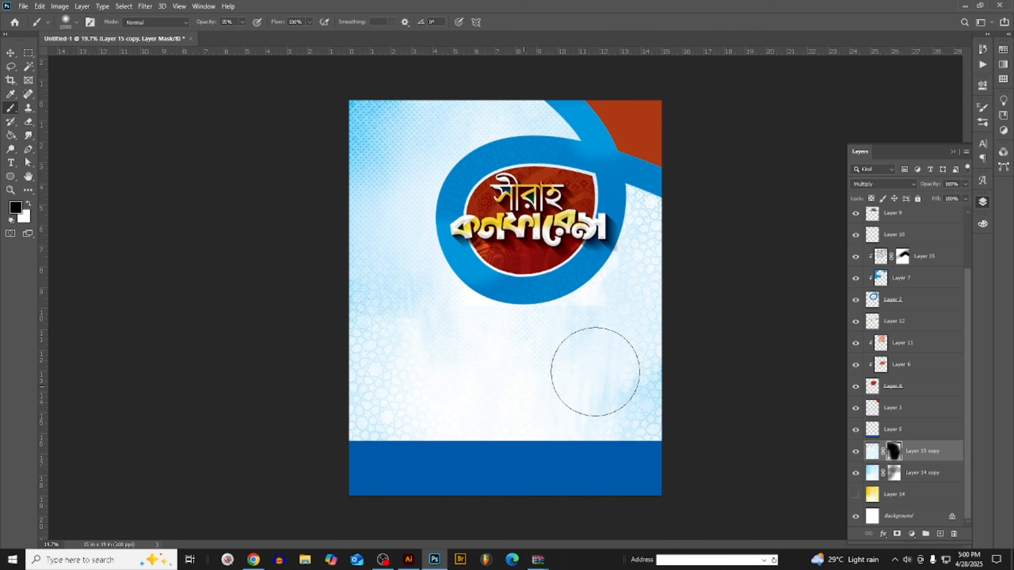
scroll(453, 443, down, 4)
scroll(457, 446, up, 8)
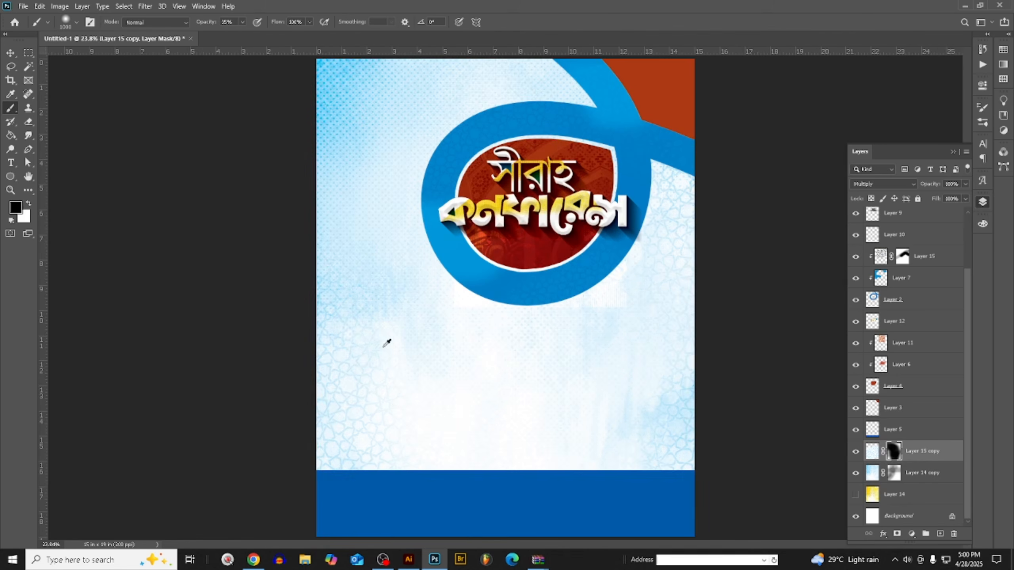
scroll(394, 350, down, 3)
click(14, 50)
scroll(455, 305, down, 3)
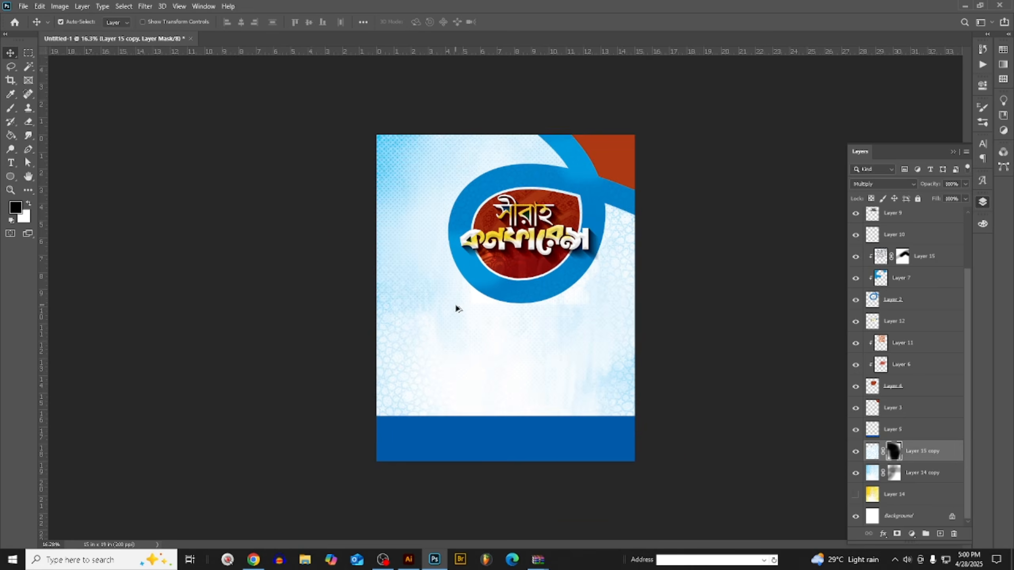
scroll(479, 410, up, 3)
scroll(480, 410, down, 2)
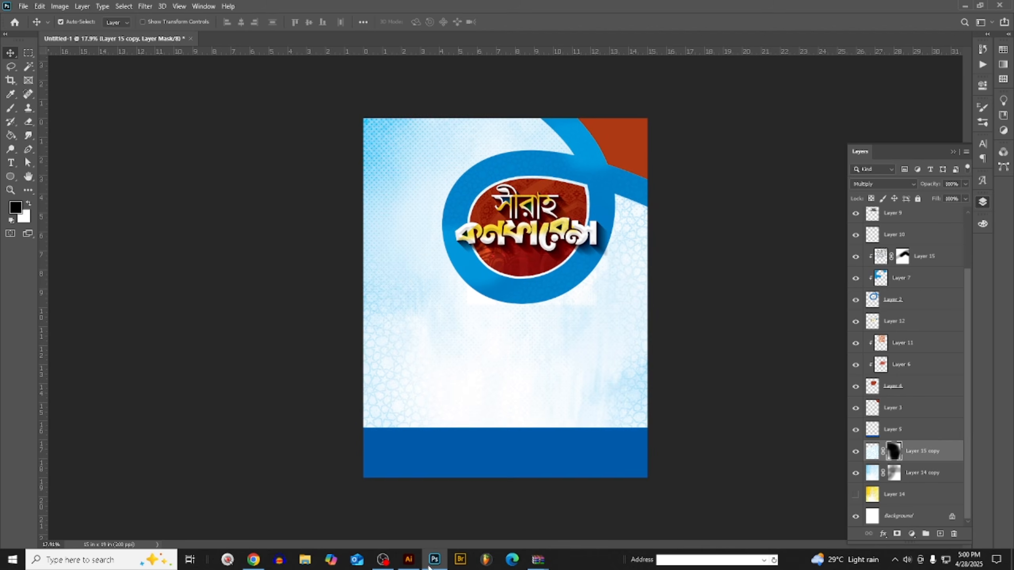
- Switch to Illustrator and duplicate the poster's title lettering group, including the পুরস্কার বিতরণী অনুষ্ঠান line, into the empty area above the artboard
click(408, 561)
scroll(507, 366, up, 1)
scroll(424, 375, down, 4)
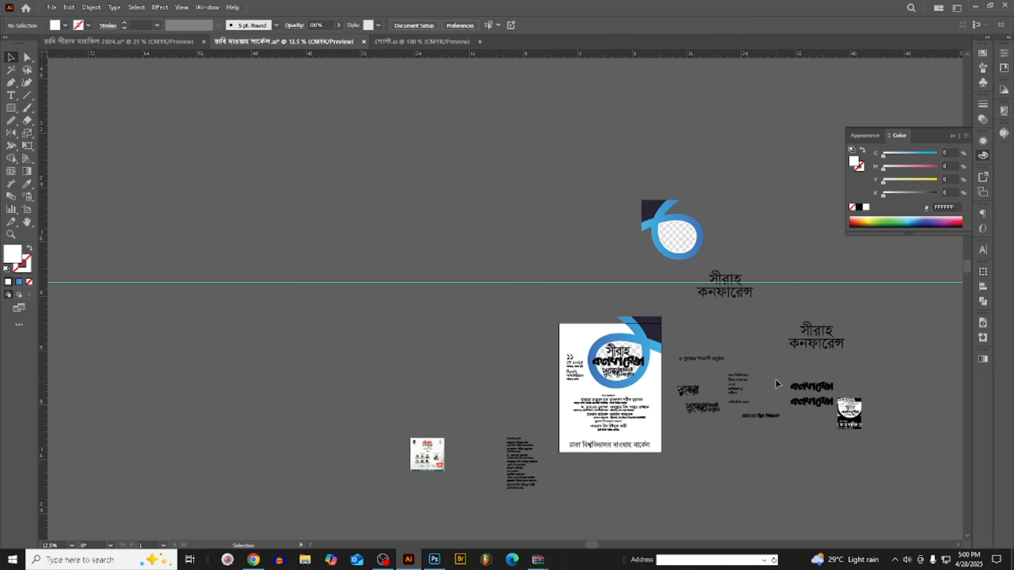
scroll(740, 315, up, 3)
scroll(408, 386, up, 1)
click(435, 374)
scroll(430, 383, down, 1)
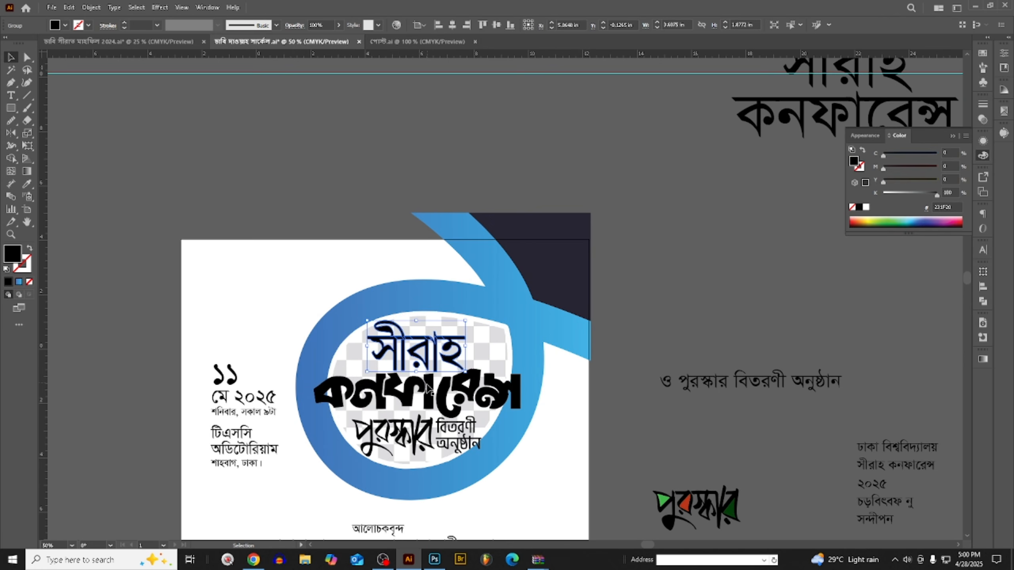
shift+click(447, 418)
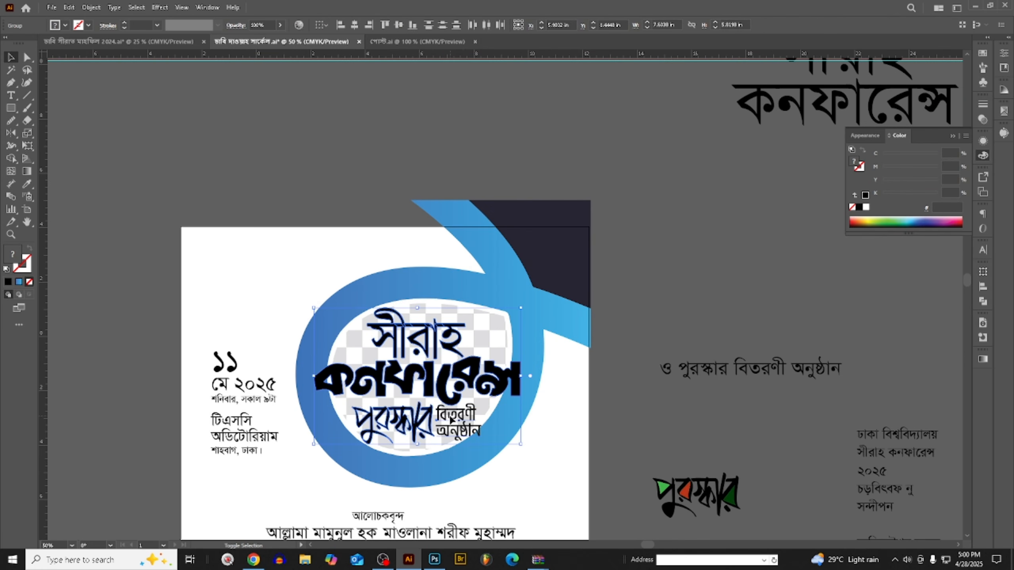
scroll(497, 433, down, 1)
drag(470, 435, 431, 232)
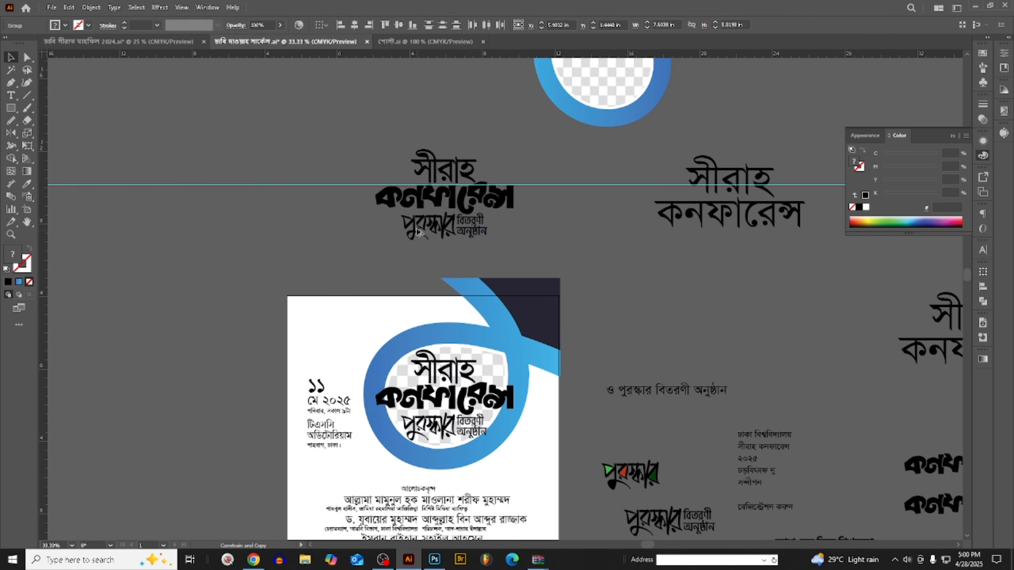
scroll(431, 269, up, 1)
drag(460, 270, 443, 184)
click(330, 401)
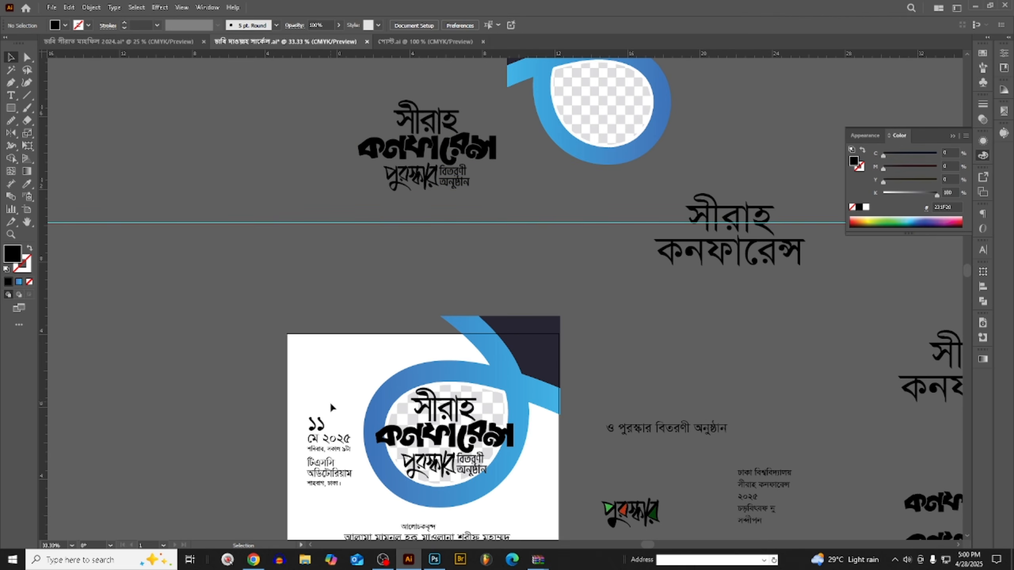
- Copy the year ২০২৫ from the poster's date text and paste it as separate text near the duplicated title
double_click(331, 442)
scroll(331, 441, up, 2)
drag(316, 438, 356, 436)
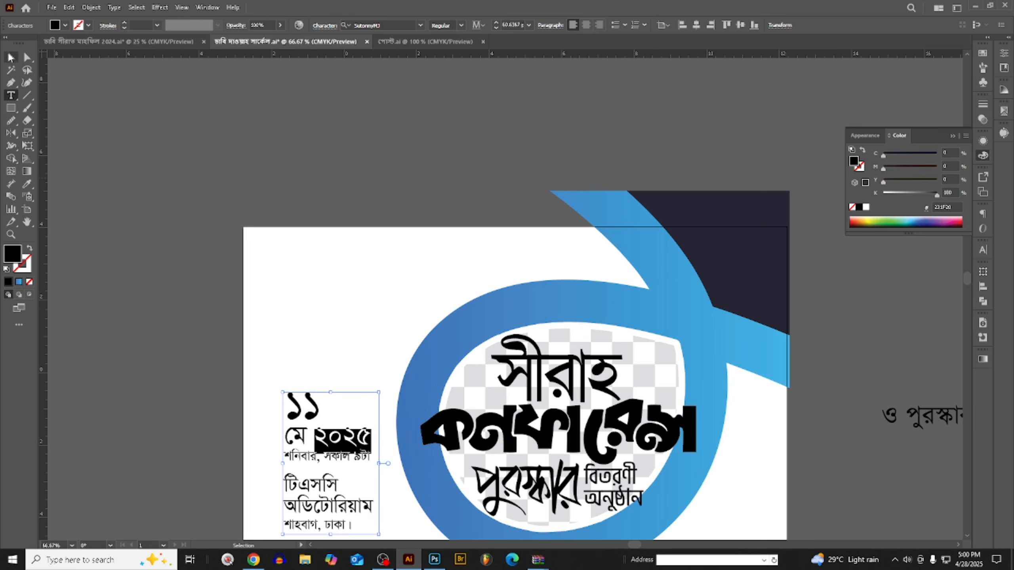
key(Escape)
scroll(344, 238, down, 1)
scroll(344, 235, down, 2)
scroll(411, 242, up, 4)
scroll(471, 194, up, 4)
scroll(455, 216, up, 4)
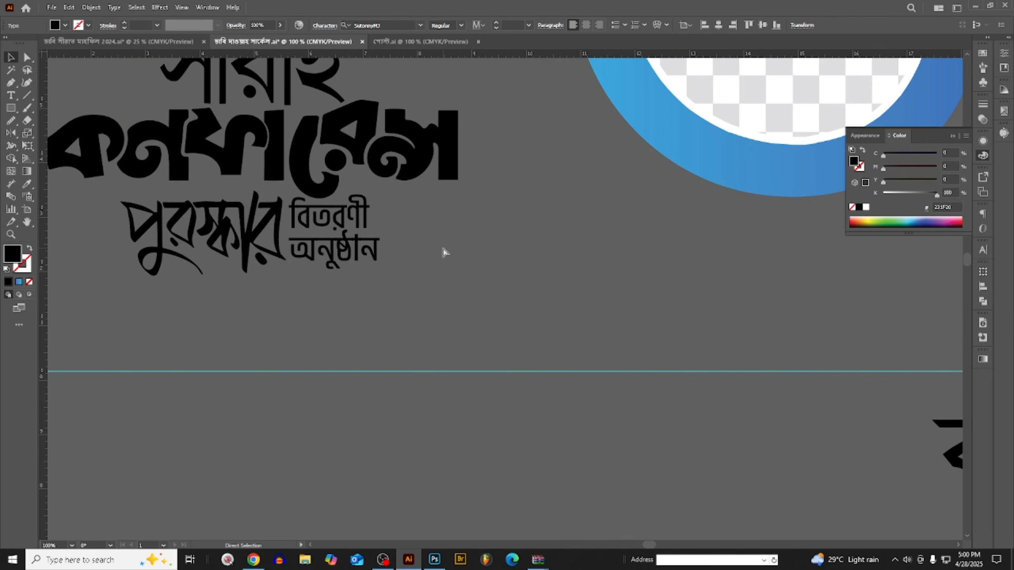
key(ctrl+v)
scroll(431, 275, up, 1)
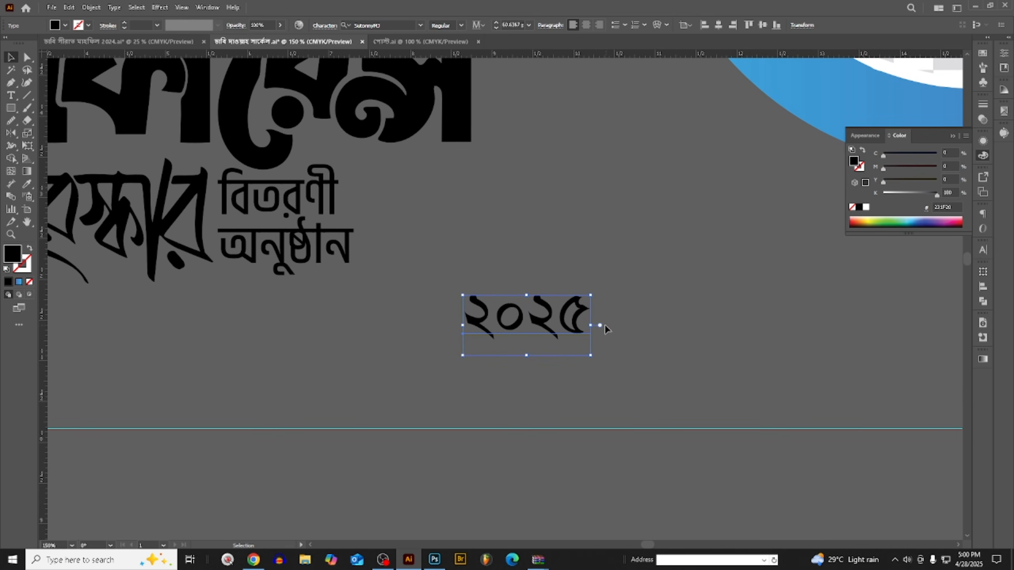
- Move the pasted year ২০২৫ beside the word অনুষ্ঠান in the duplicated title
scroll(591, 322, down, 1)
scroll(563, 313, down, 1)
scroll(562, 315, up, 2)
drag(519, 312, 421, 238)
scroll(274, 223, up, 2)
double_click(273, 224)
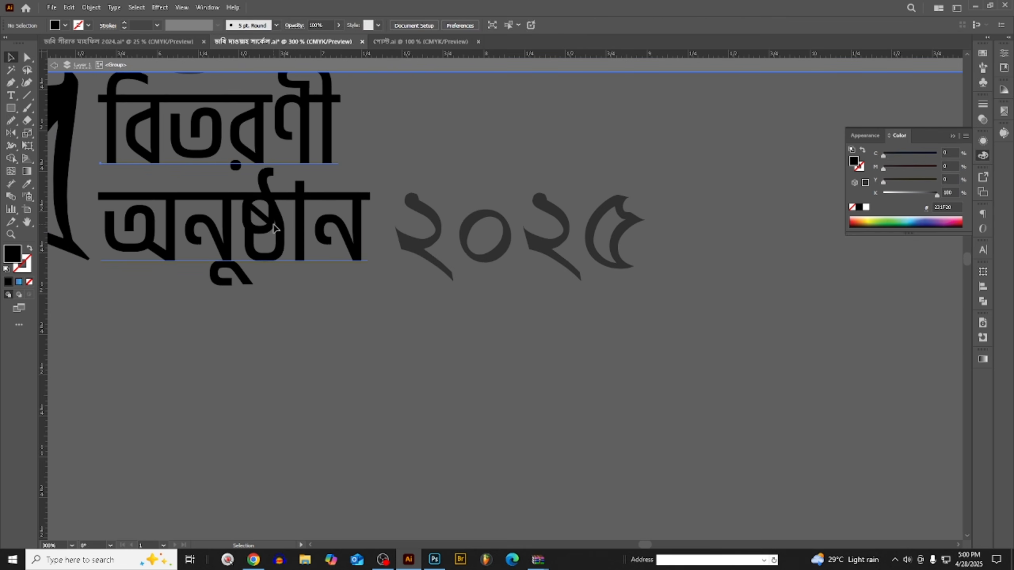
click(274, 229)
click(424, 63)
scroll(564, 192, down, 2)
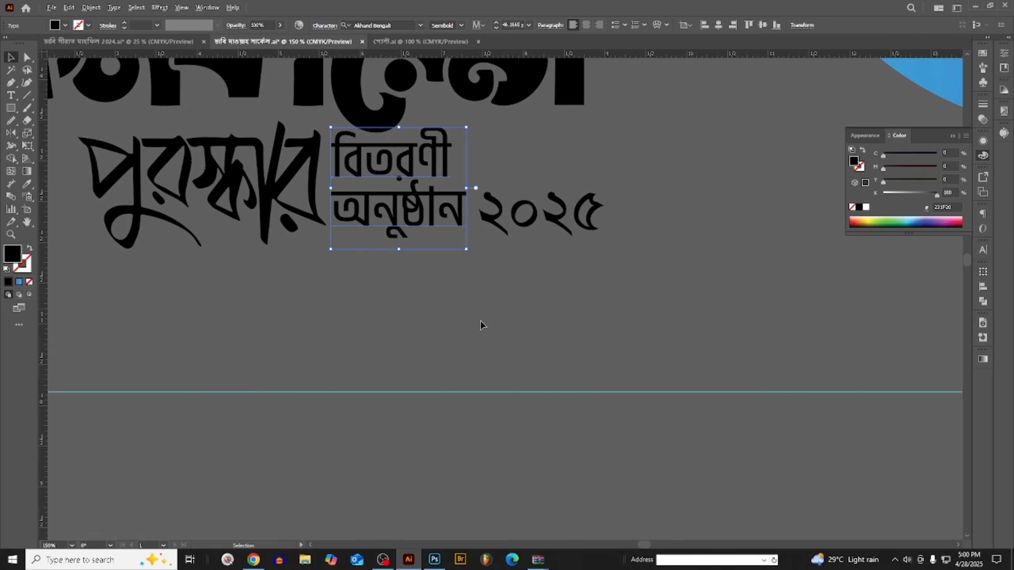
scroll(387, 161, up, 1)
double_click(387, 172)
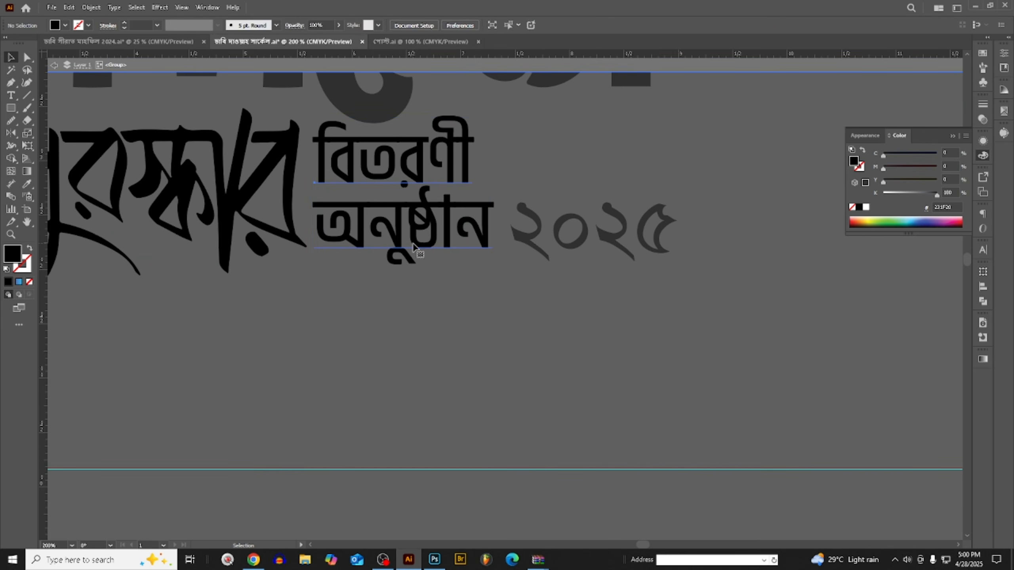
click(425, 63)
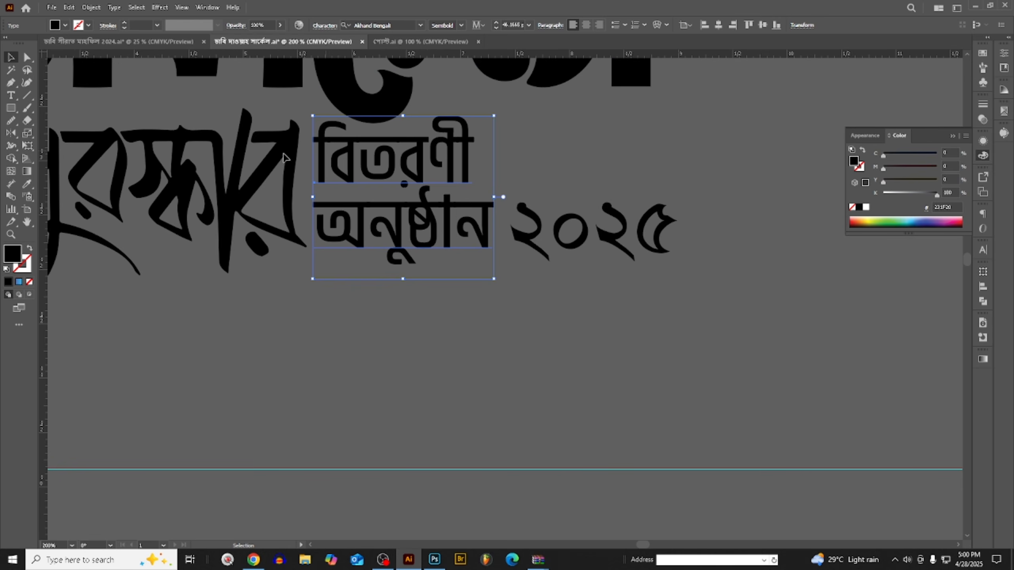
- Narrow the word অনুষ্ঠান to 89% horizontal scale so it matches the width of বিতরণী above it
click(12, 95)
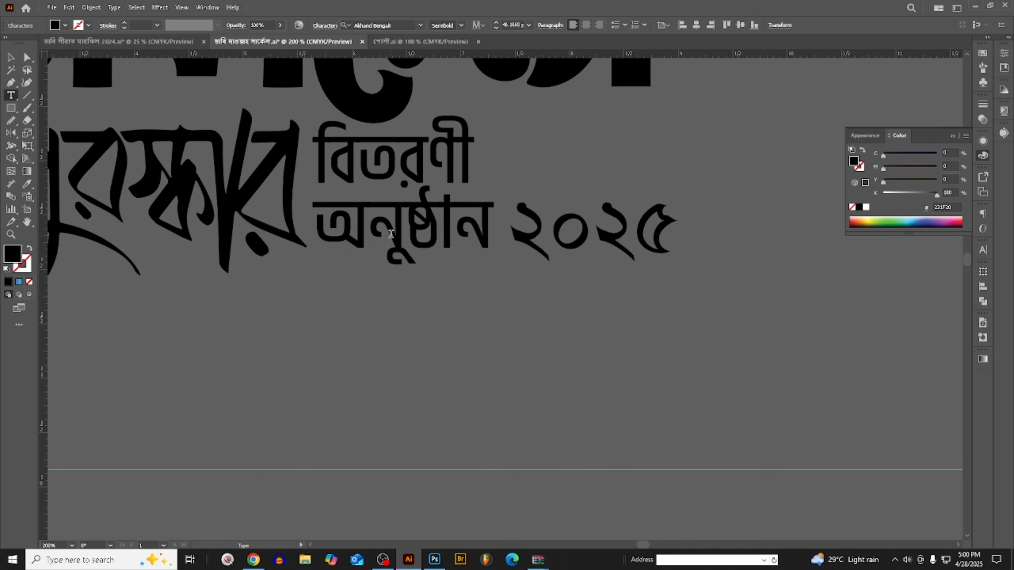
double_click(393, 233)
key(ctrl+t)
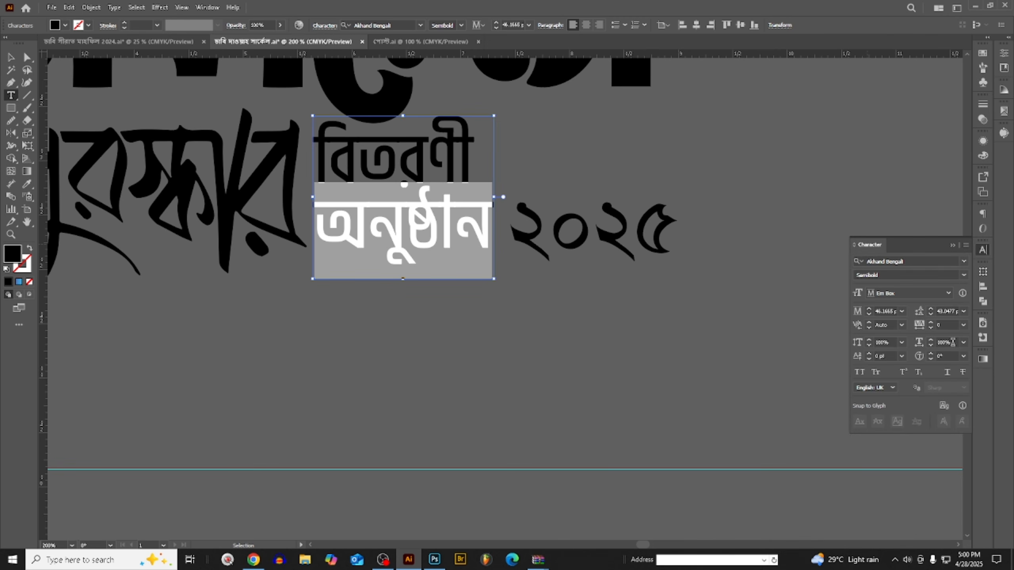
click(953, 342)
key(Down)
key(Down)
key(Down)
key(Down)
key(Down)
key(Down)
key(Down)
key(Down)
key(Down)
key(Down)
key(Down)
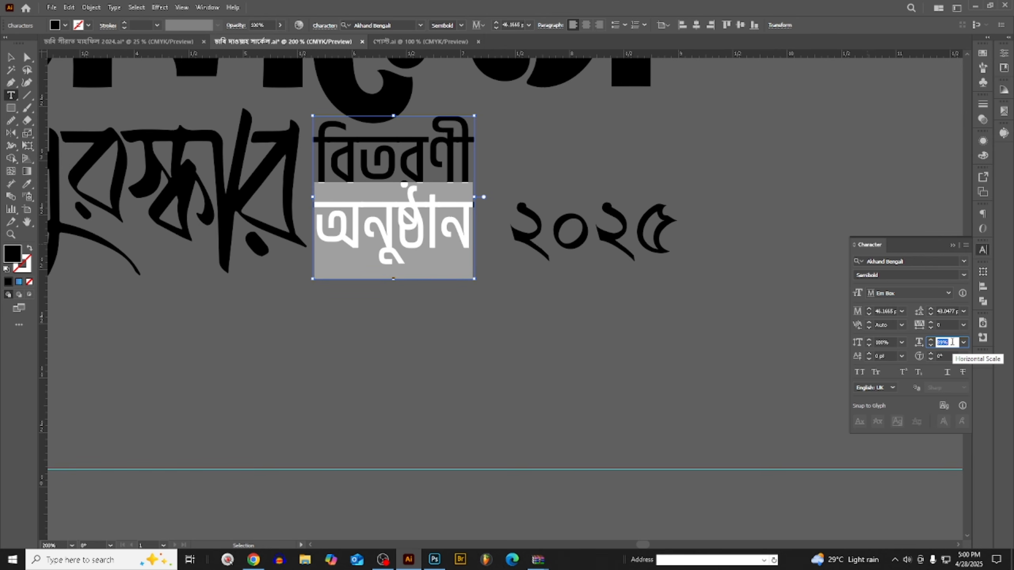
click(11, 57)
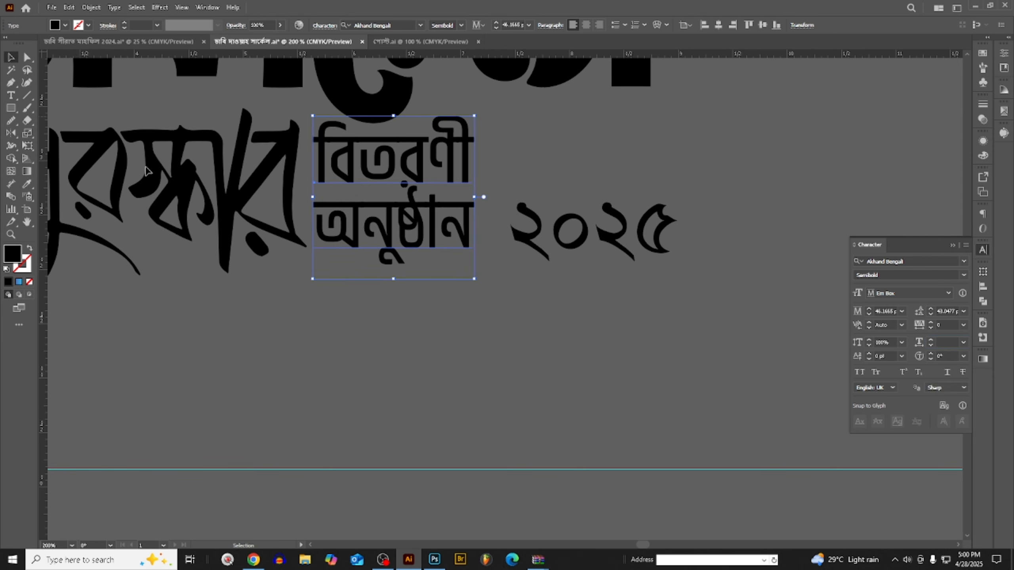
- Tighten the tracking of the year ২০২৫ to -40 and change its font to TangonMJ
scroll(569, 316, down, 3)
click(568, 316)
scroll(569, 316, up, 3)
click(613, 296)
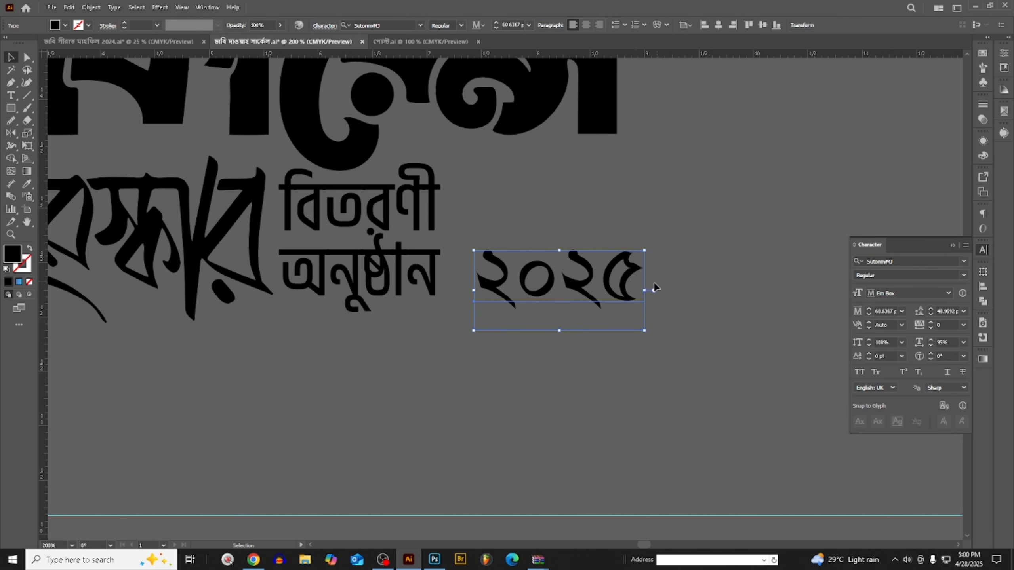
key(alt+Left)
key(alt+Left)
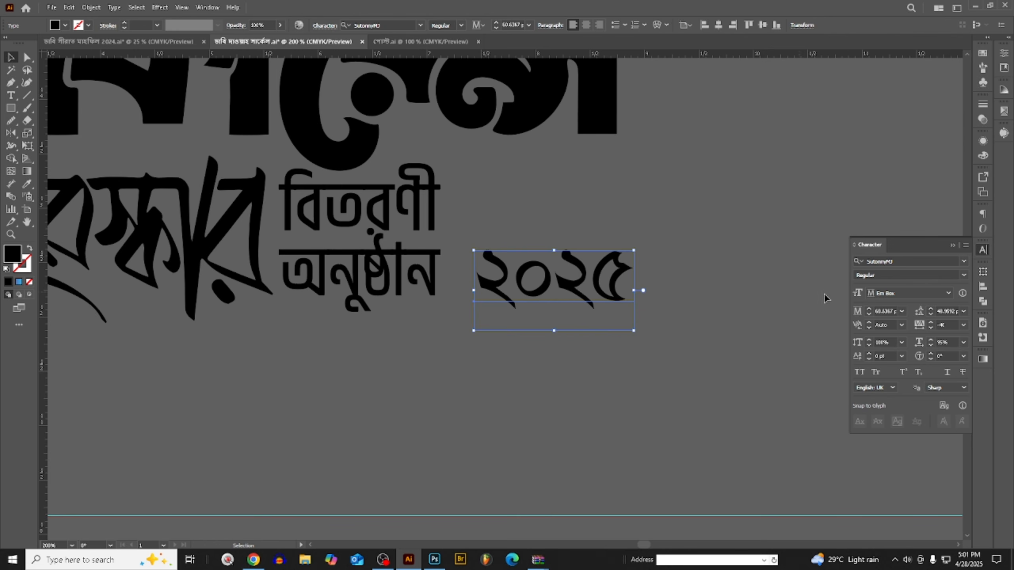
click(906, 261)
text(TangonMJ)
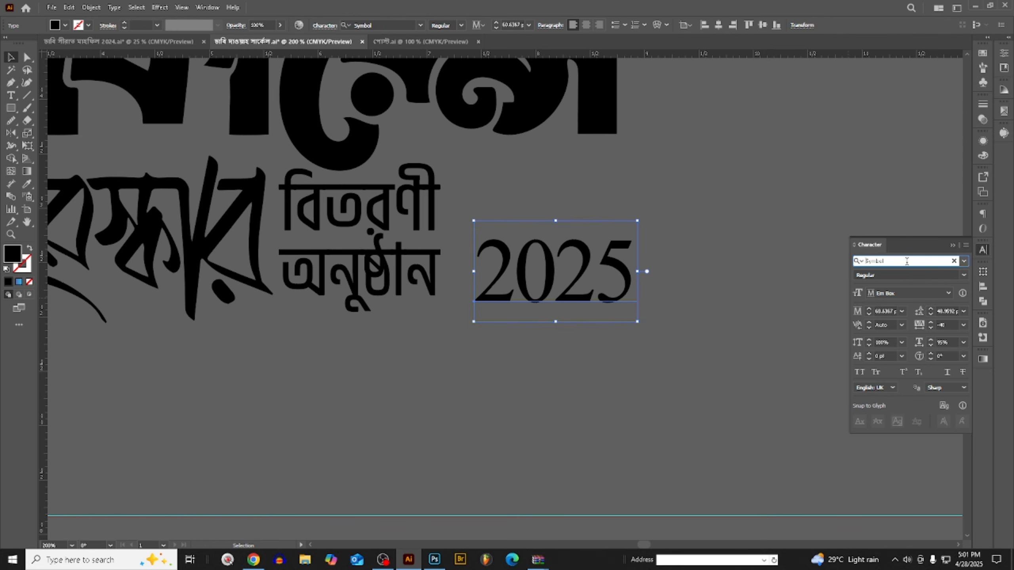
click(690, 333)
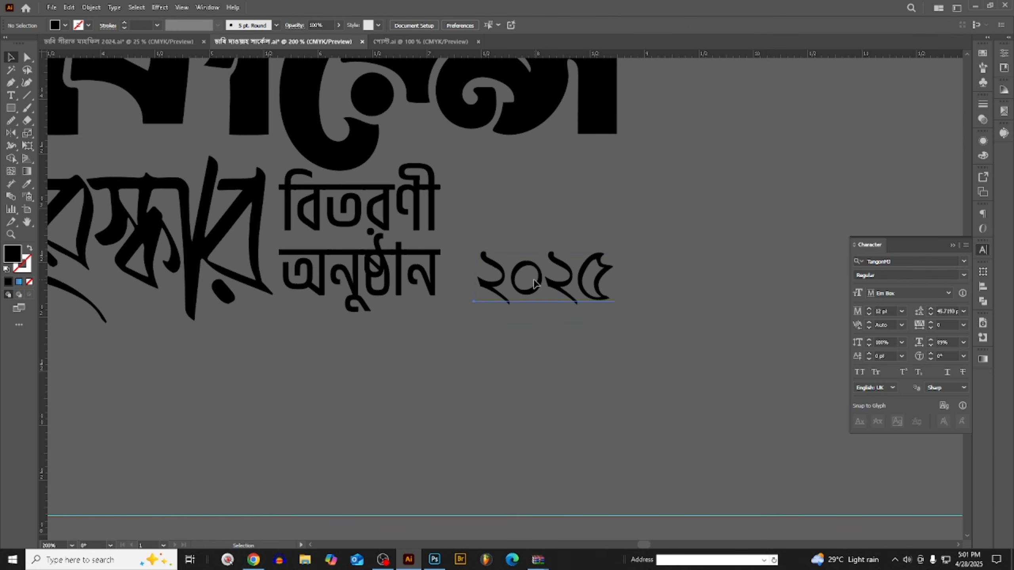
- Rotate the year vertically and fit it beside the two lines বিতরণী অনুষ্ঠান, keeping a spare horizontal copy to the left of the title
alt+shift+drag(537, 279, 820, 280)
click(574, 279)
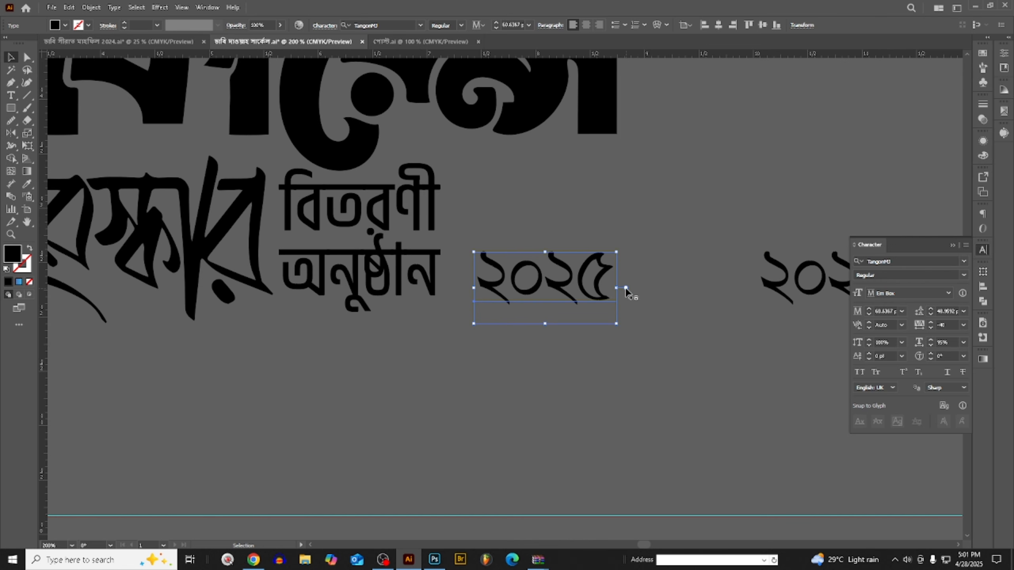
drag(625, 288, 482, 183)
click(666, 262)
scroll(666, 262, down, 3)
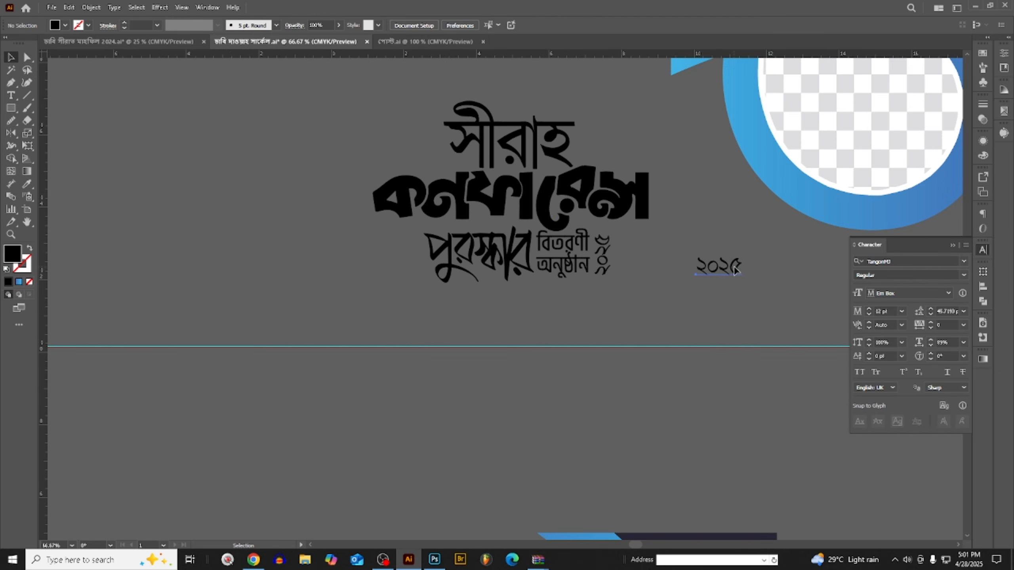
drag(735, 271, 193, 226)
- Duplicate the complete title lettering with the vertical year farther to the left and convert the duplicate to outlines
click(300, 184)
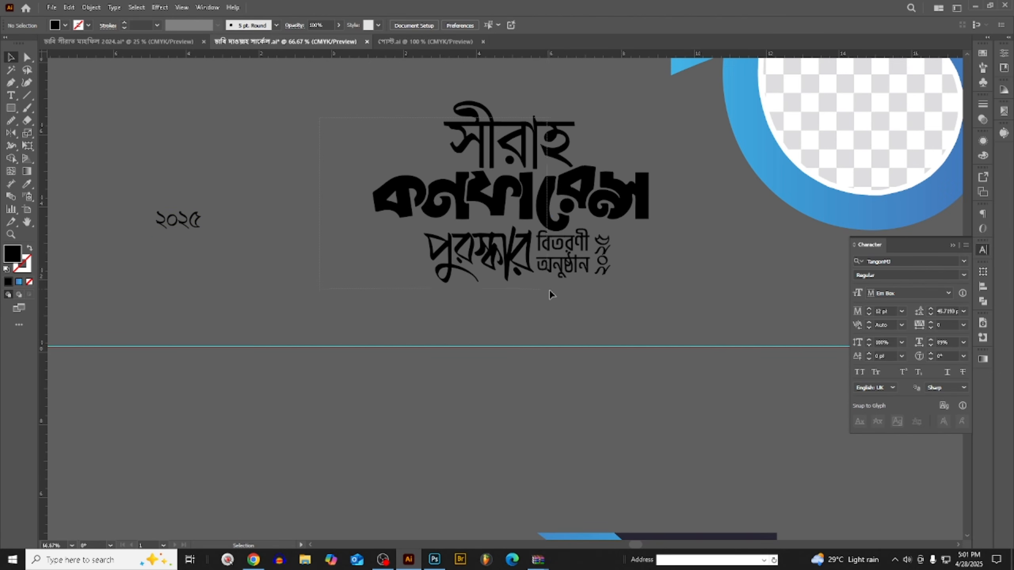
click(609, 291)
scroll(607, 296, down, 3)
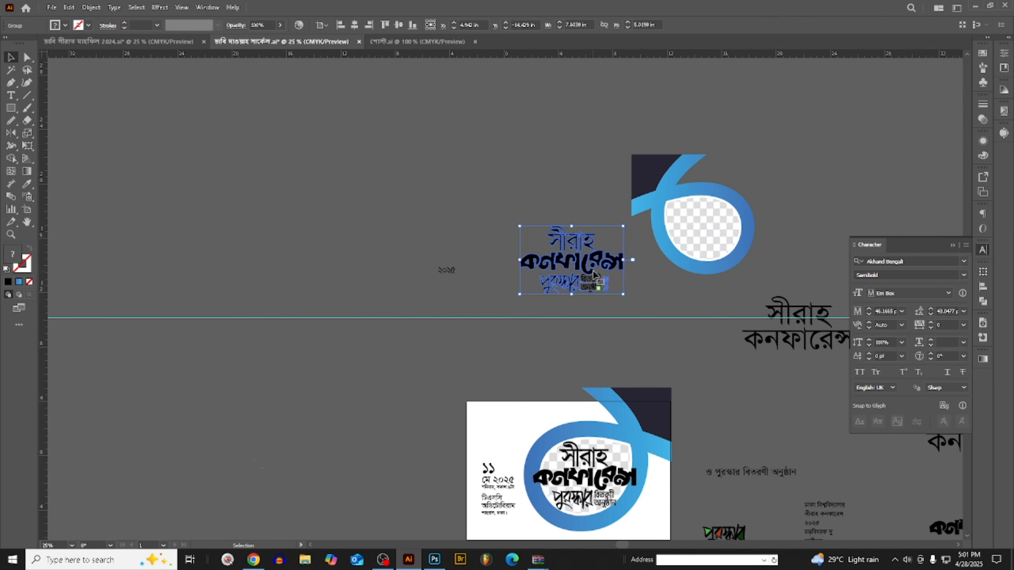
drag(594, 275, 225, 275)
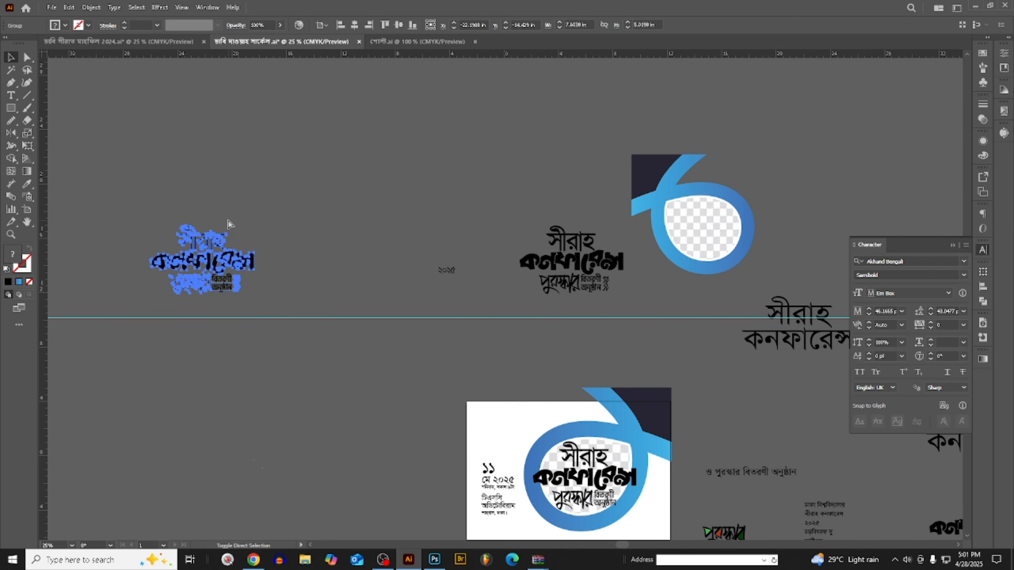
scroll(160, 226, down, 2)
scroll(159, 225, up, 3)
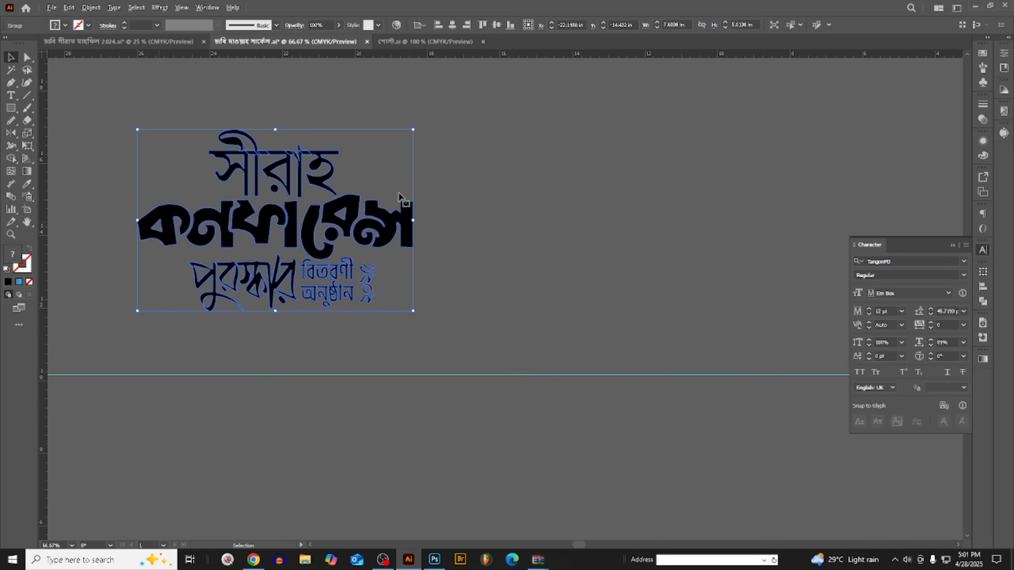
- Move the outlined title lettering up and to the left, and place a smaller duplicate of it at its lower-right corner
scroll(493, 180, down, 2)
drag(429, 199, 305, 125)
scroll(212, 175, up, 1)
scroll(209, 177, up, 2)
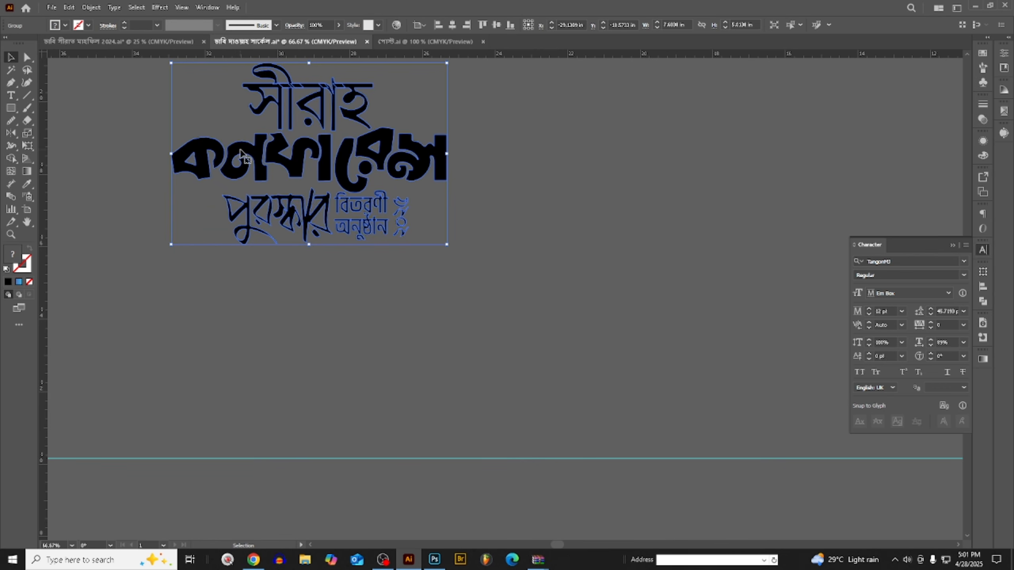
drag(240, 154, 469, 223)
drag(615, 370, 519, 305)
drag(436, 262, 458, 257)
scroll(449, 256, down, 2)
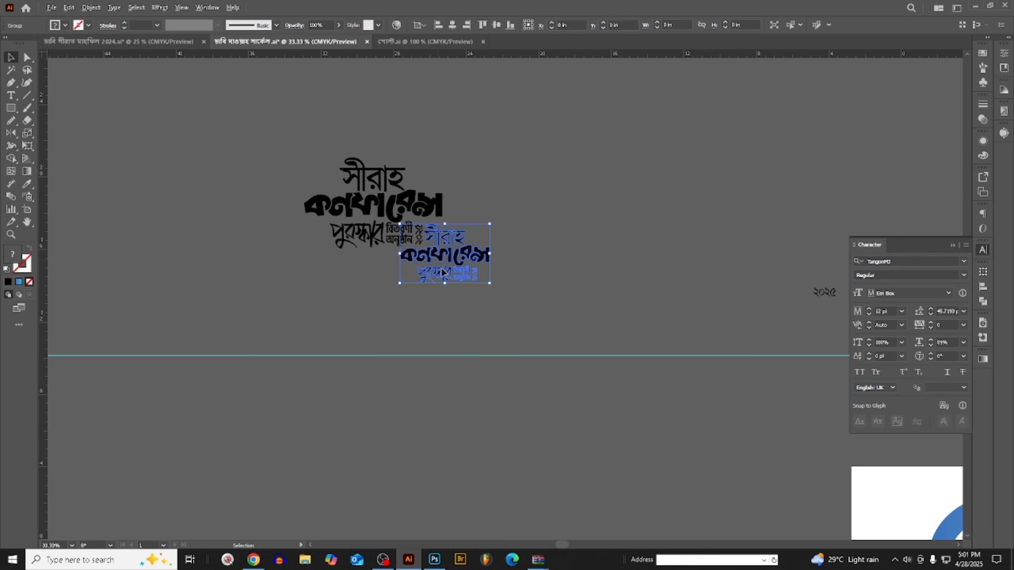
- Add a smaller duplicate of both outlined title letterings beneath them and group the whole cluster
click(500, 318)
drag(500, 319, 301, 170)
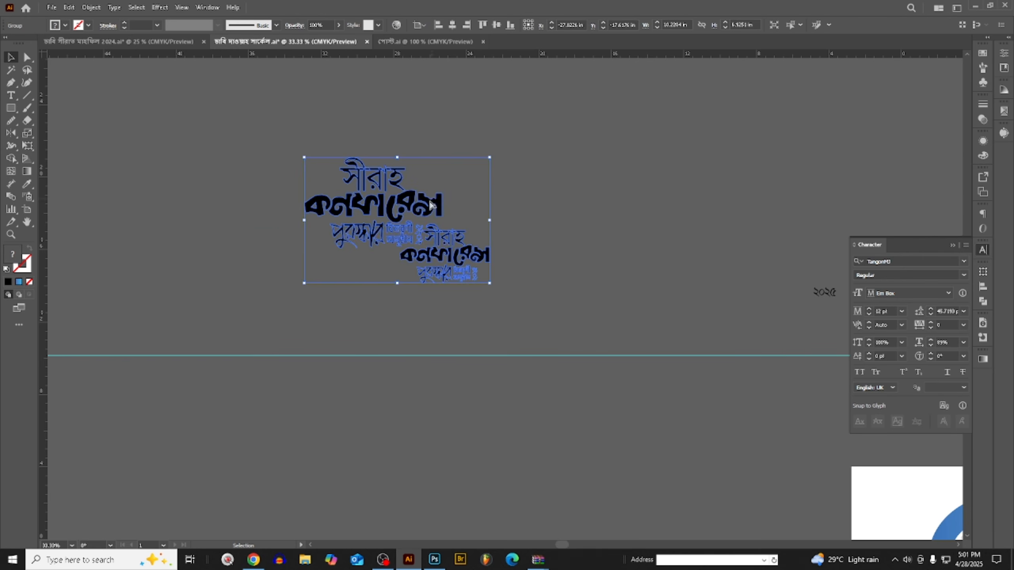
drag(303, 211, 401, 273)
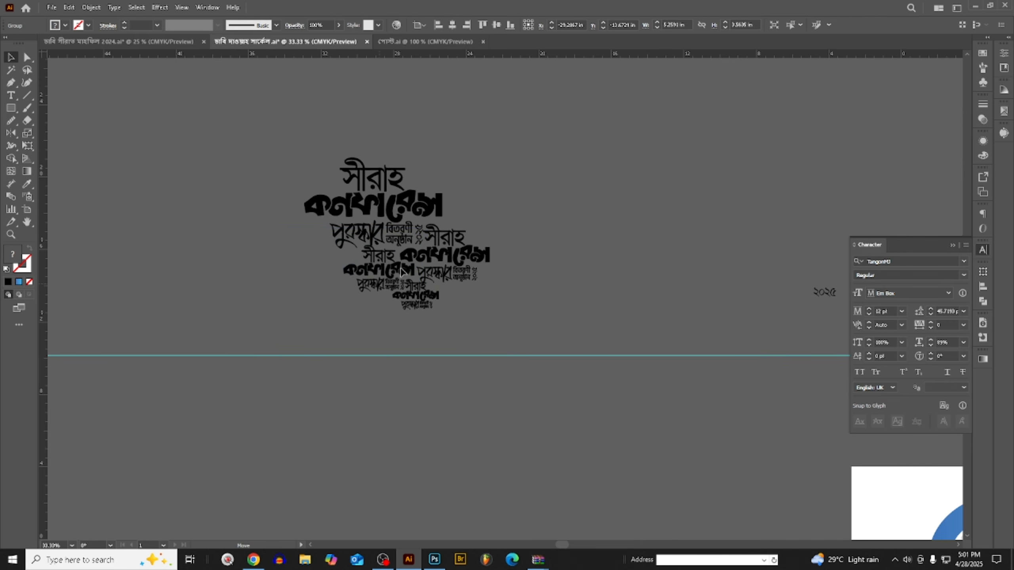
click(236, 93)
drag(237, 91, 229, 87)
key(ctrl+g)
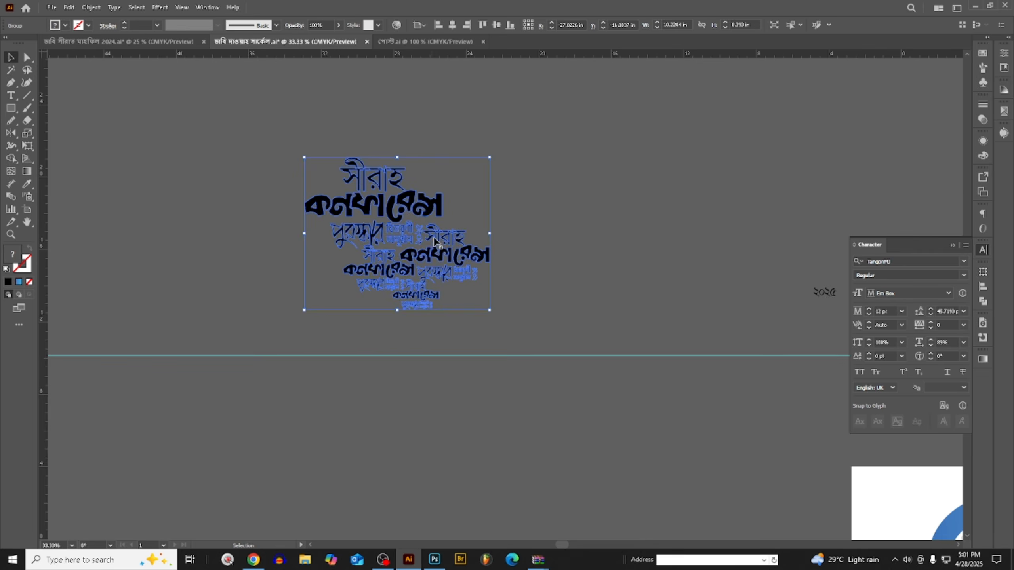
- Duplicate the lettering cluster at a smaller size against its left side and group both clusters together
scroll(464, 242, down, 2)
drag(436, 228, 310, 227)
scroll(203, 234, up, 2)
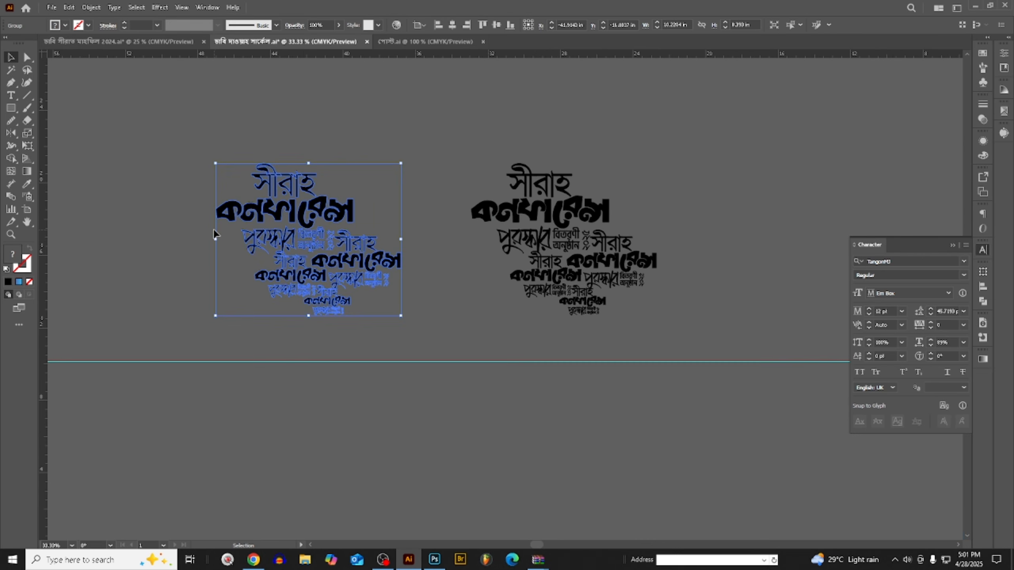
drag(216, 241, 471, 265)
click(306, 173)
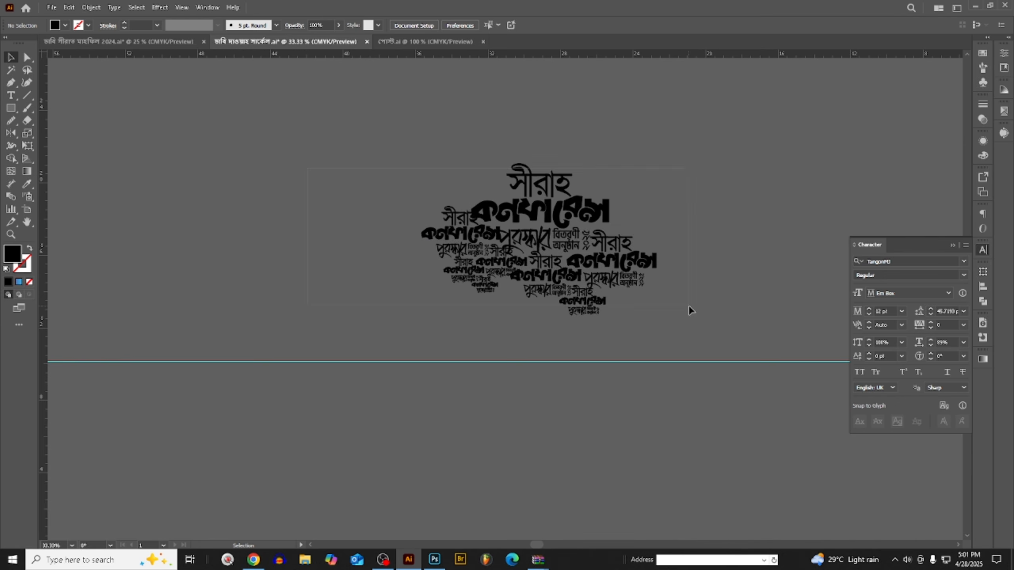
drag(689, 306, 690, 307)
key(ctrl+g)
- Place a reduced duplicate of the combined lettering cluster at its lower-right end
drag(564, 247, 311, 250)
drag(165, 241, 275, 240)
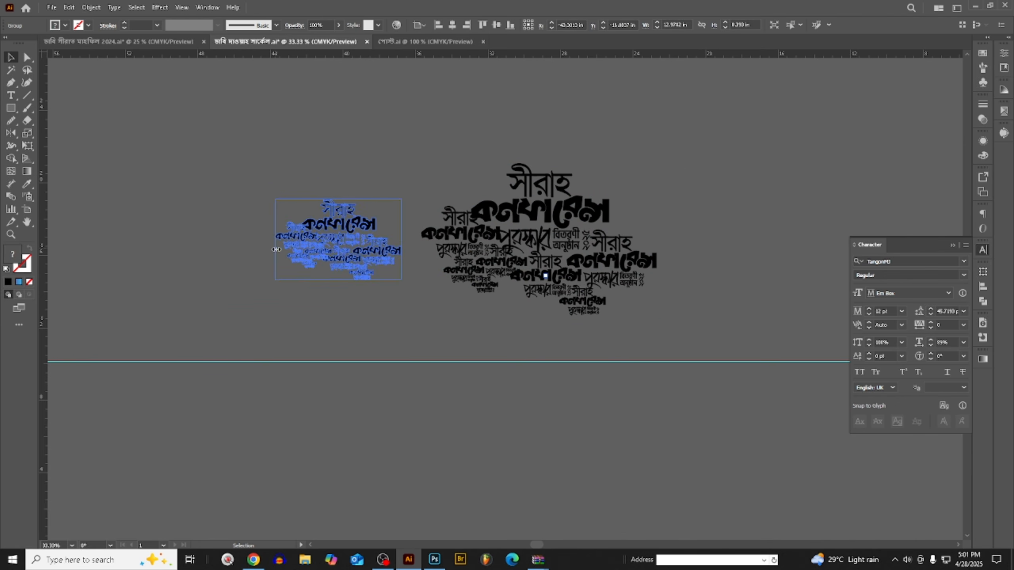
drag(353, 232, 671, 300)
click(634, 178)
- Cut the complete lettering cluster from Illustrator and paste it into the Photoshop poster directly above Layer 11
scroll(388, 190, down, 1)
key(ctrl+a)
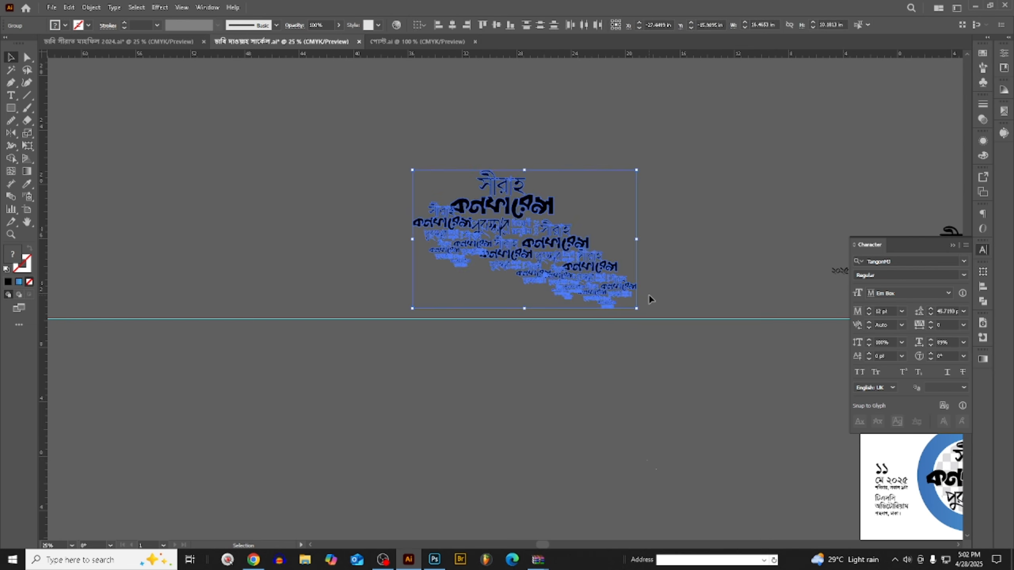
key(a)
key(Delete)
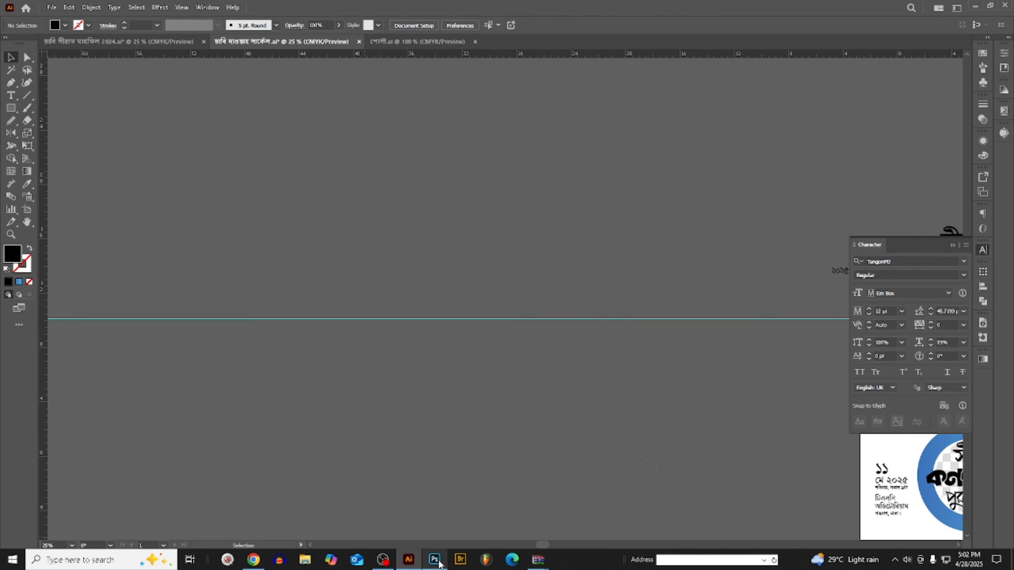
click(435, 560)
scroll(651, 190, up, 2)
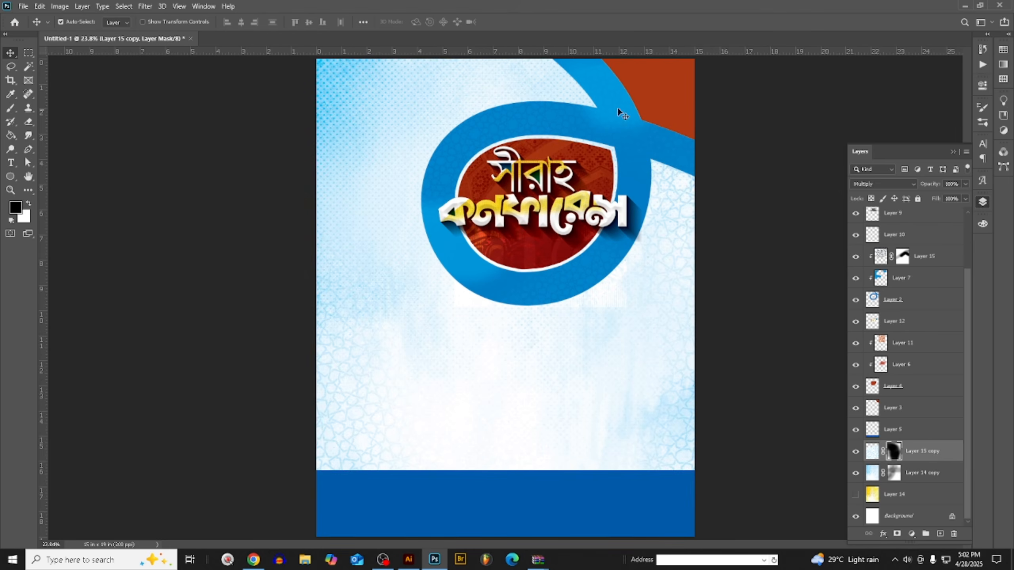
scroll(617, 112, up, 5)
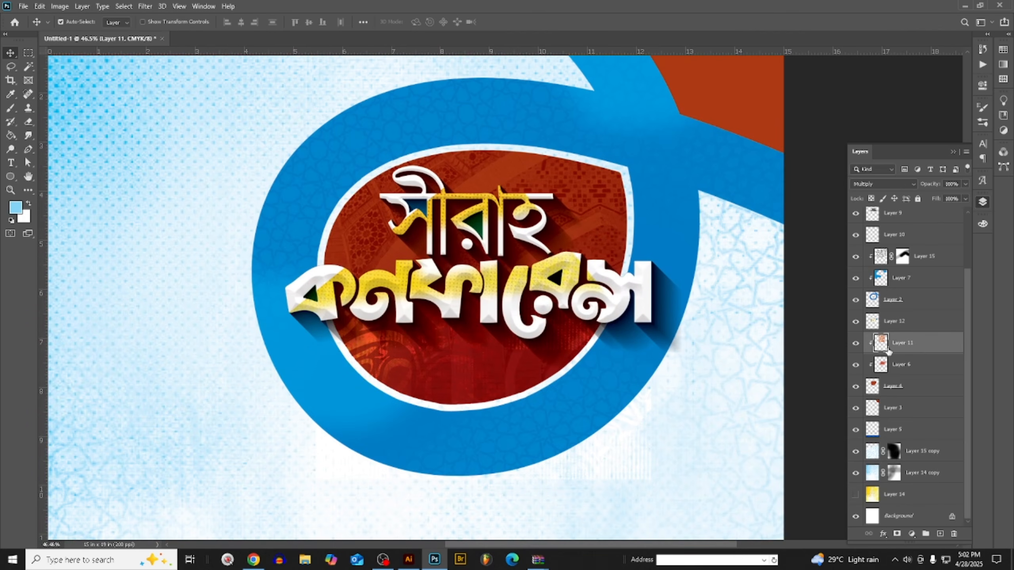
key(ctrl+v)
click(682, 151)
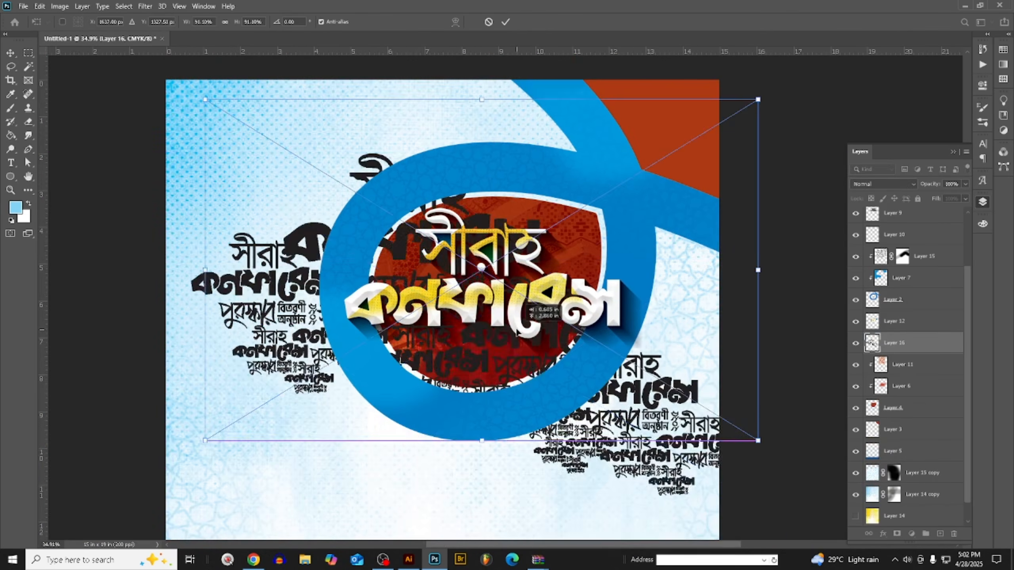
- Position the pasted lettering pattern behind the blue ring and scale it to about 13.7 inches wide
drag(516, 331, 530, 280)
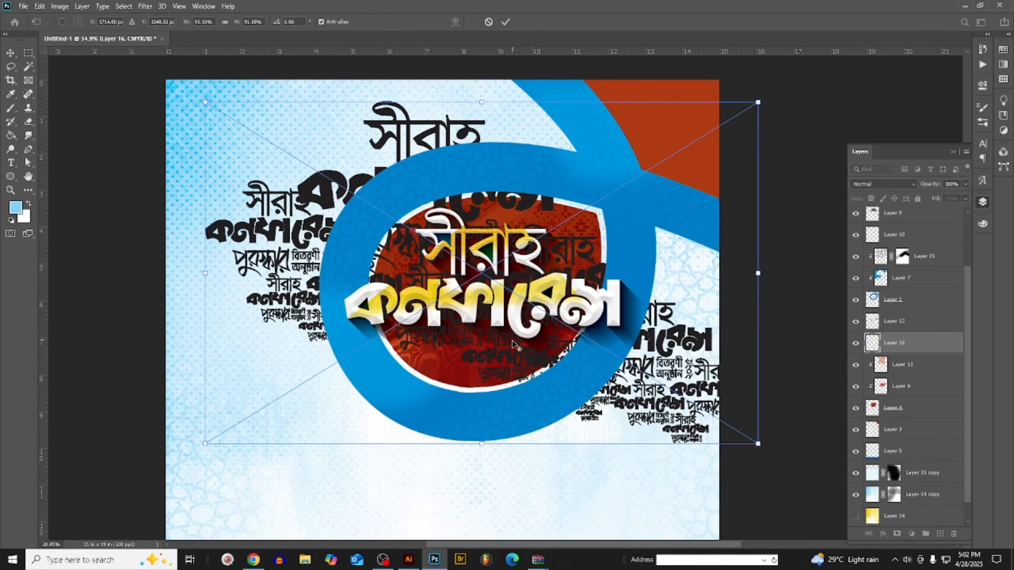
scroll(515, 341, down, 2)
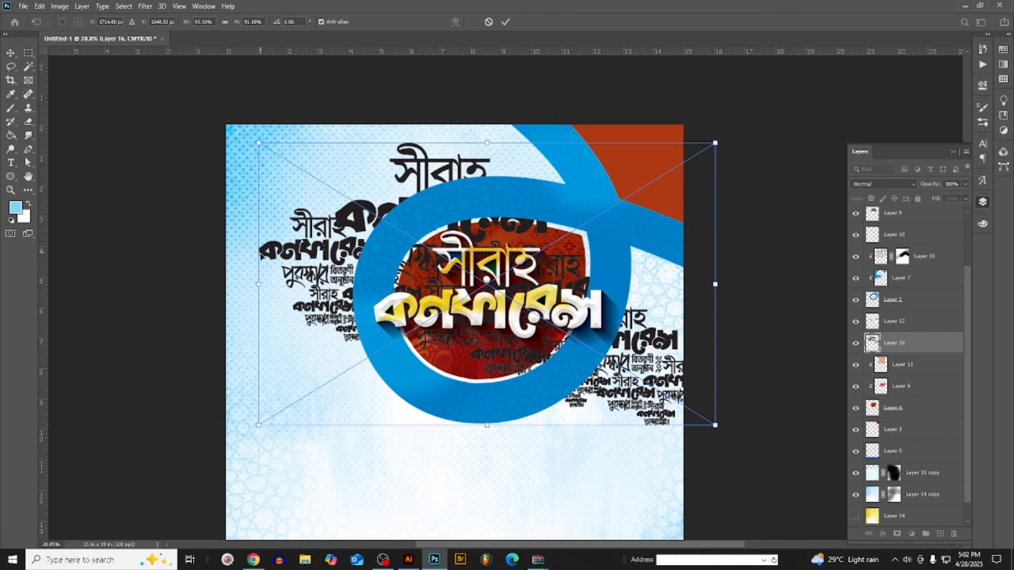
drag(257, 283, 277, 286)
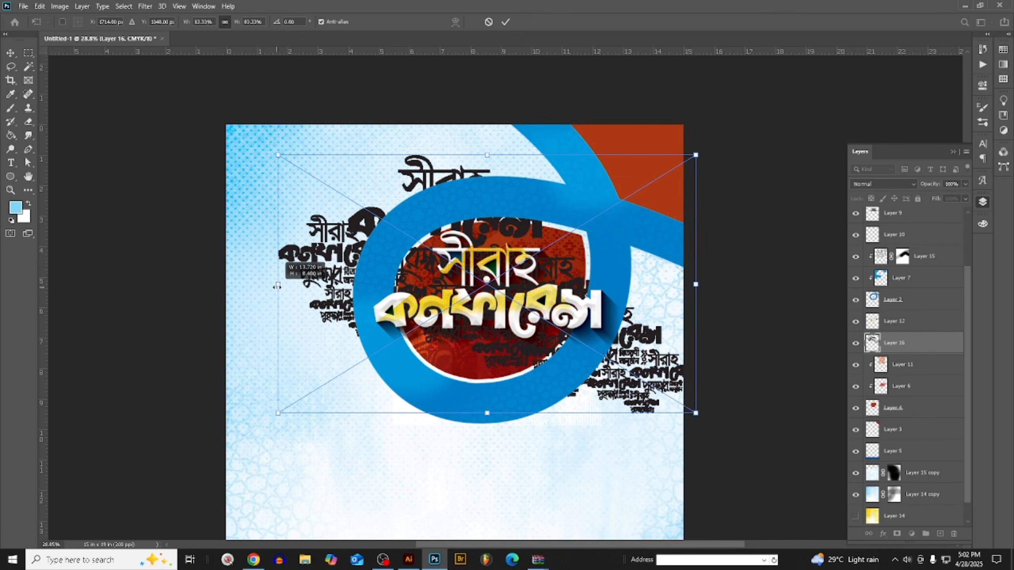
key(Return)
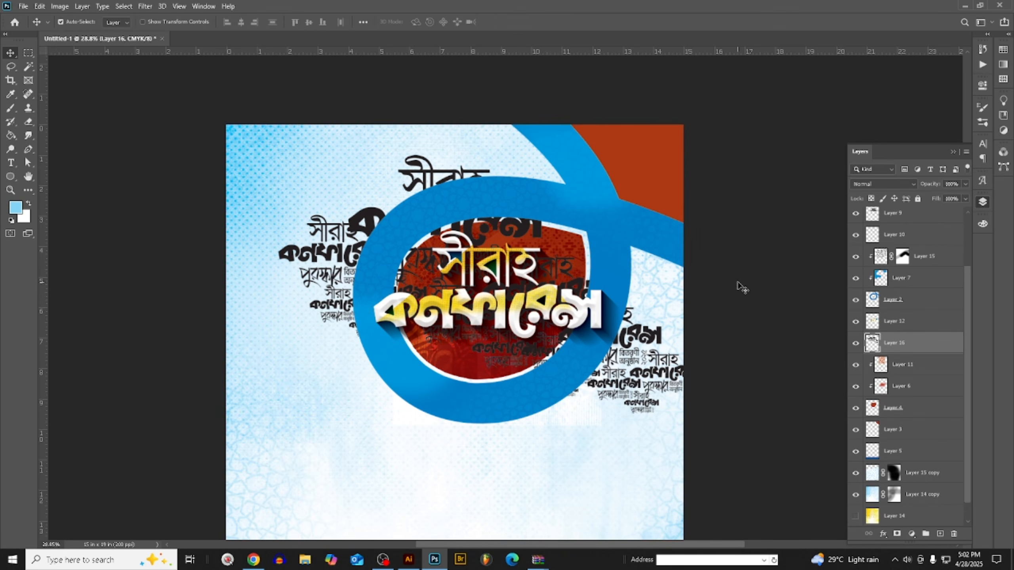
- Try Multiply on the lettering pattern in Layer 16, and set its blend mode to Divide
click(872, 183)
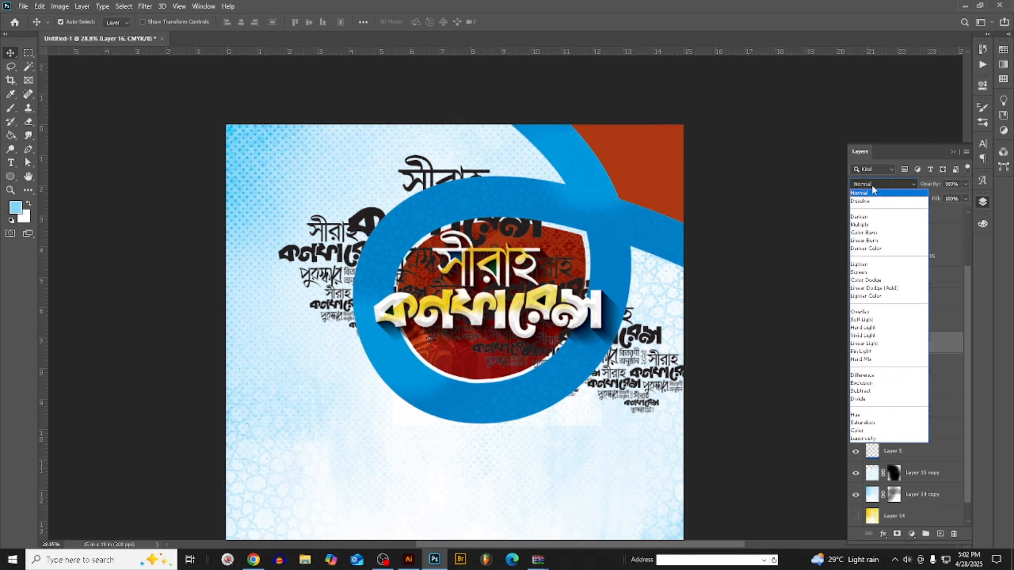
click(872, 225)
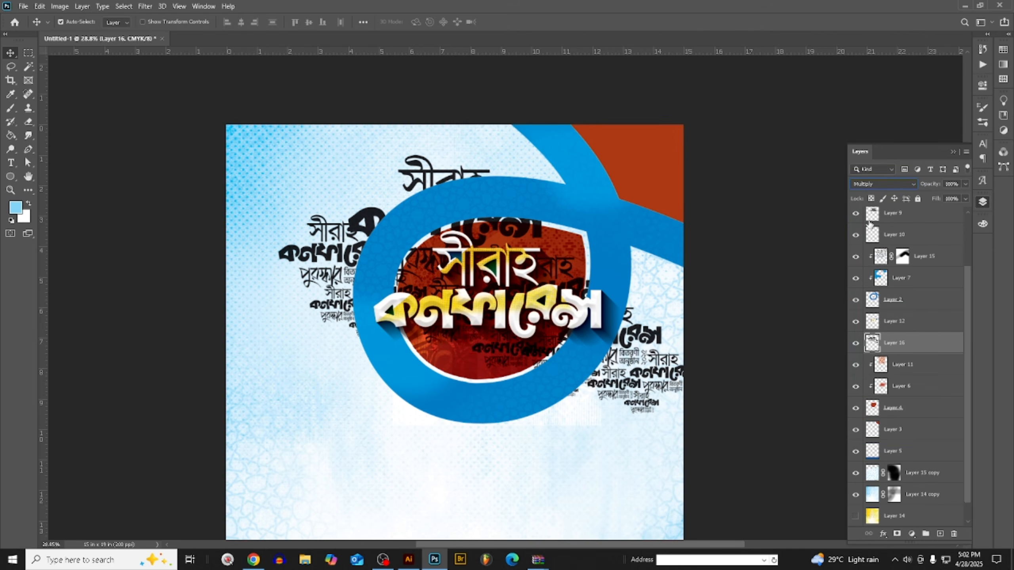
click(883, 184)
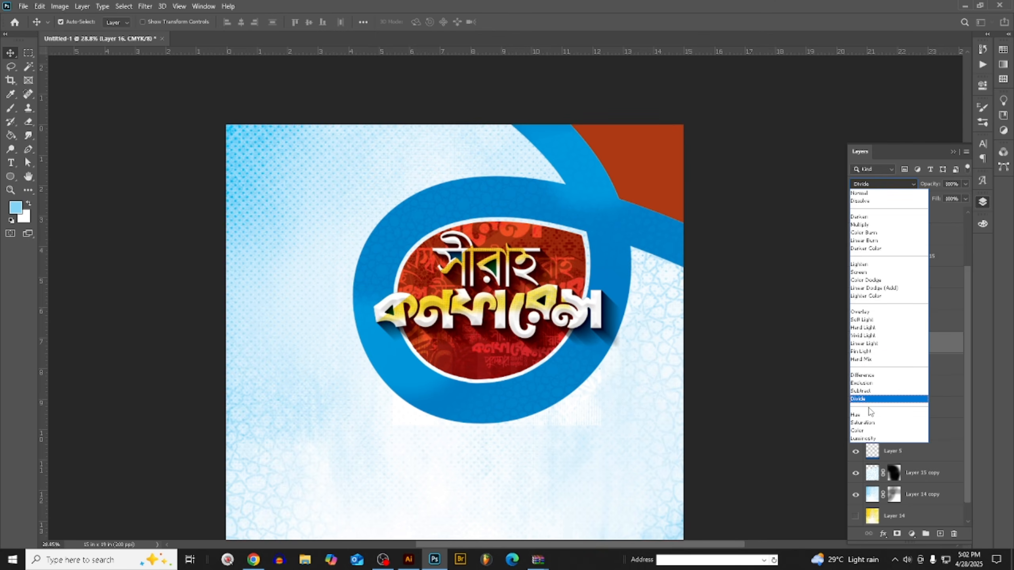
click(869, 399)
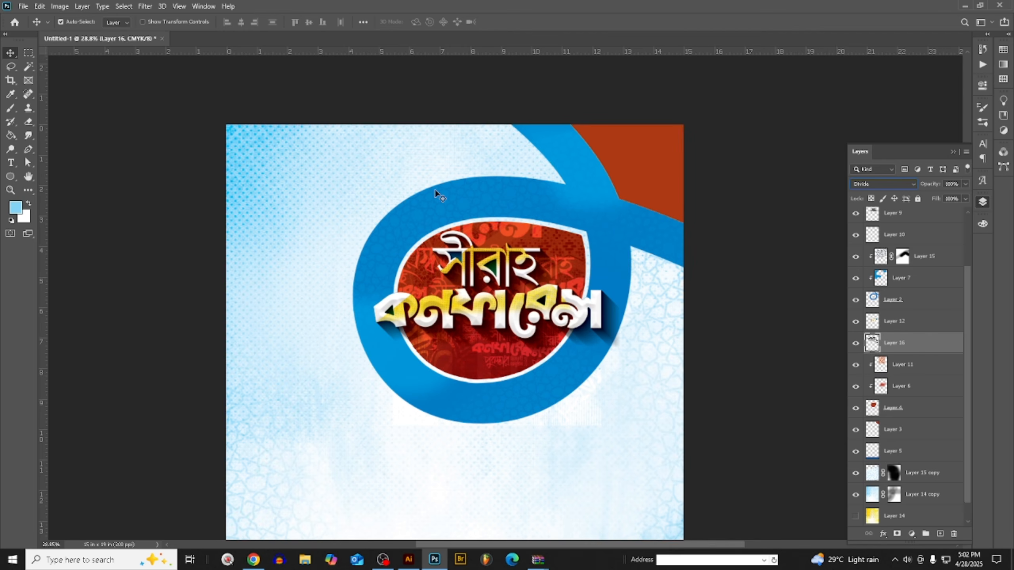
- Shrink the Divide-blended lettering pattern and fit it over the upper part of the red emblem
key(ctrl+t)
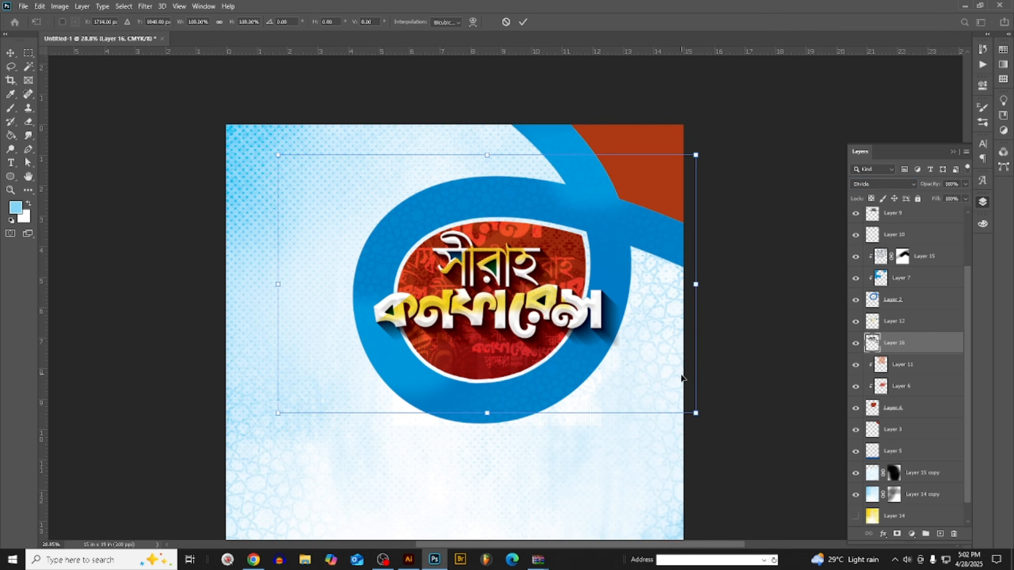
drag(695, 414, 623, 338)
mouse_move(566, 283)
mouse_down()
mouse_move(569, 264)
mouse_move(573, 275)
mouse_up()
key(Return)
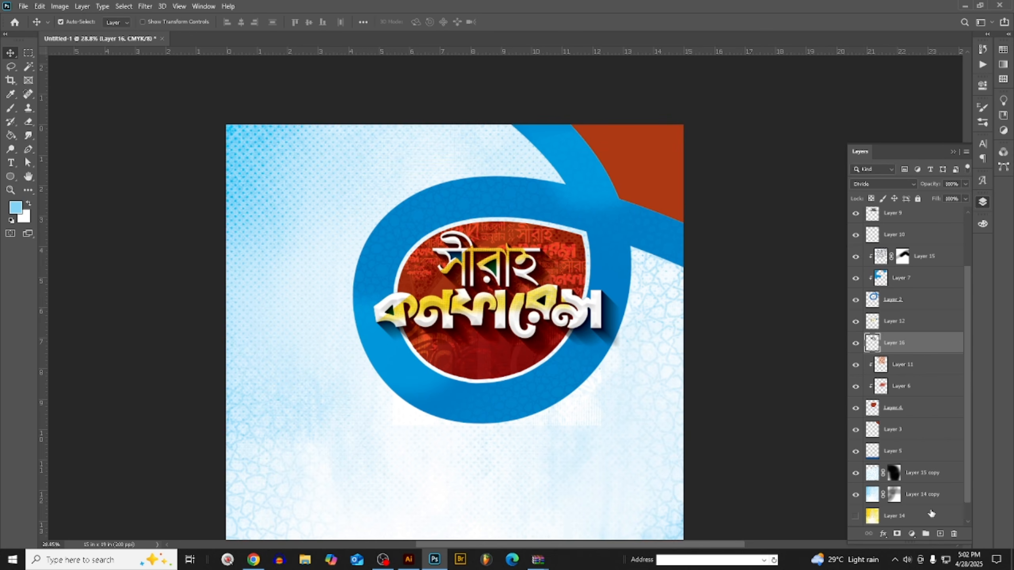
- Duplicate the lettering pattern layer, move the copy below Layer 5 and set its blend mode to Normal
key(ctrl+j)
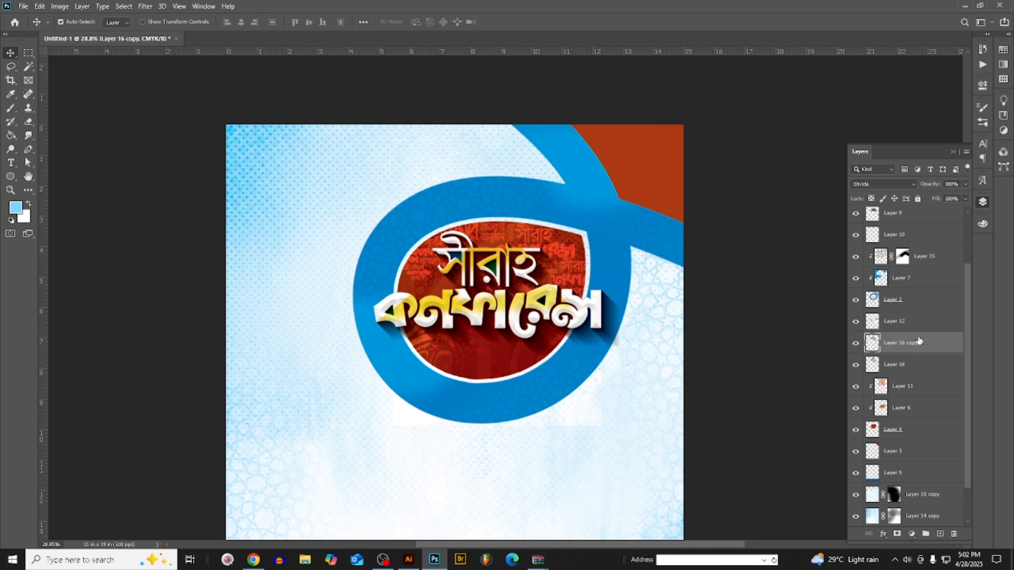
drag(918, 341, 918, 468)
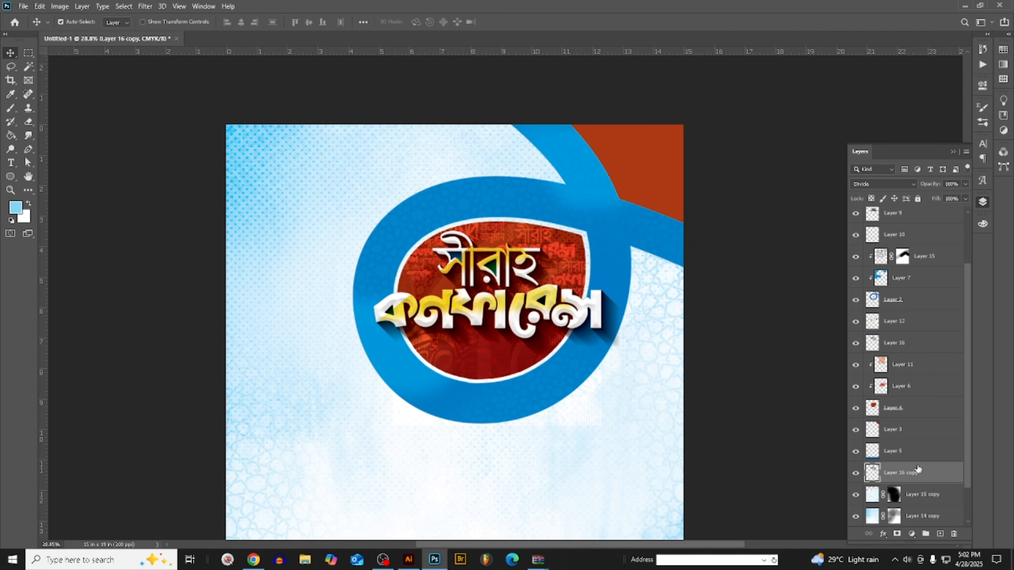
click(862, 185)
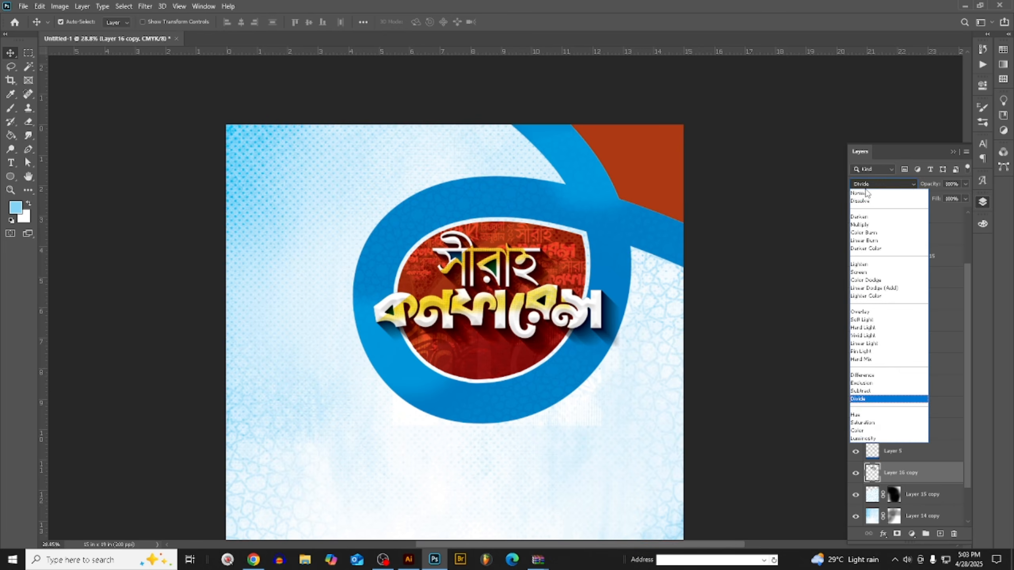
click(864, 193)
- Enlarge the copied lettering pattern to about 168% and spread it across the upper part of the poster
key(ctrl+t)
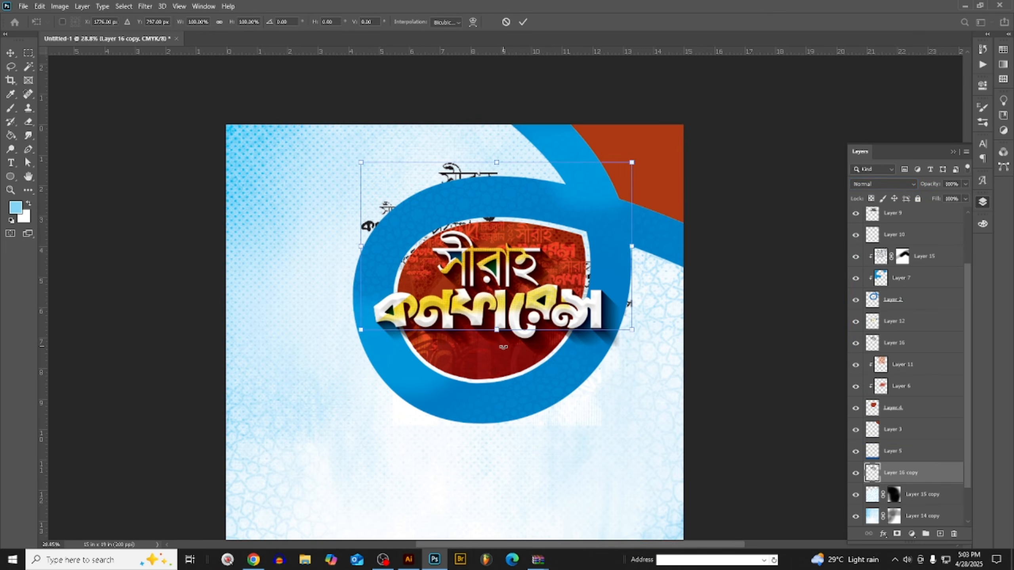
scroll(609, 325, down, 2)
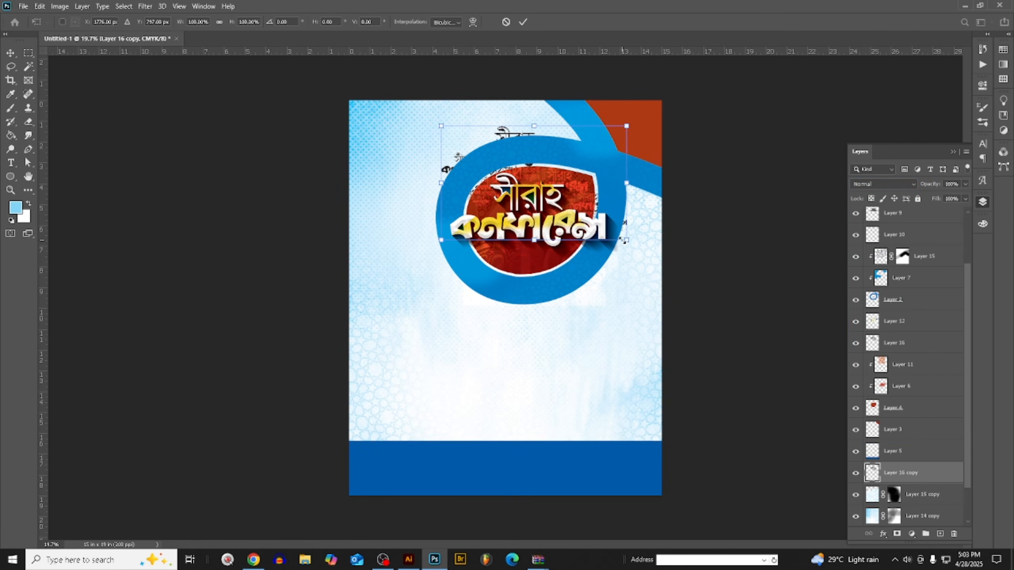
drag(626, 241, 635, 267)
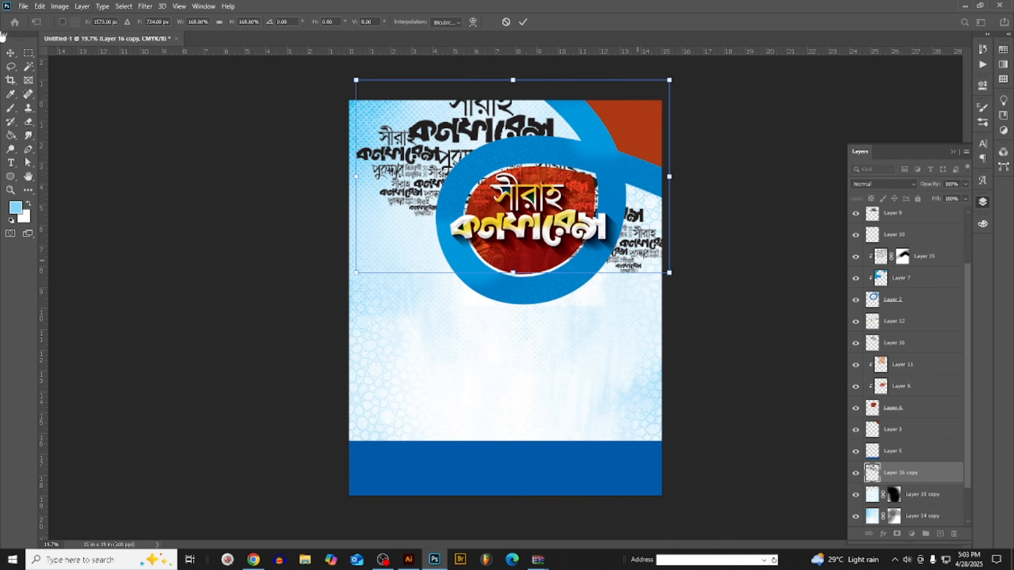
key(Return)
- Recolour the copied lettering pattern with the light blue foreground colour and set its blend mode to Multiply
key(alt+shift+BackSpace)
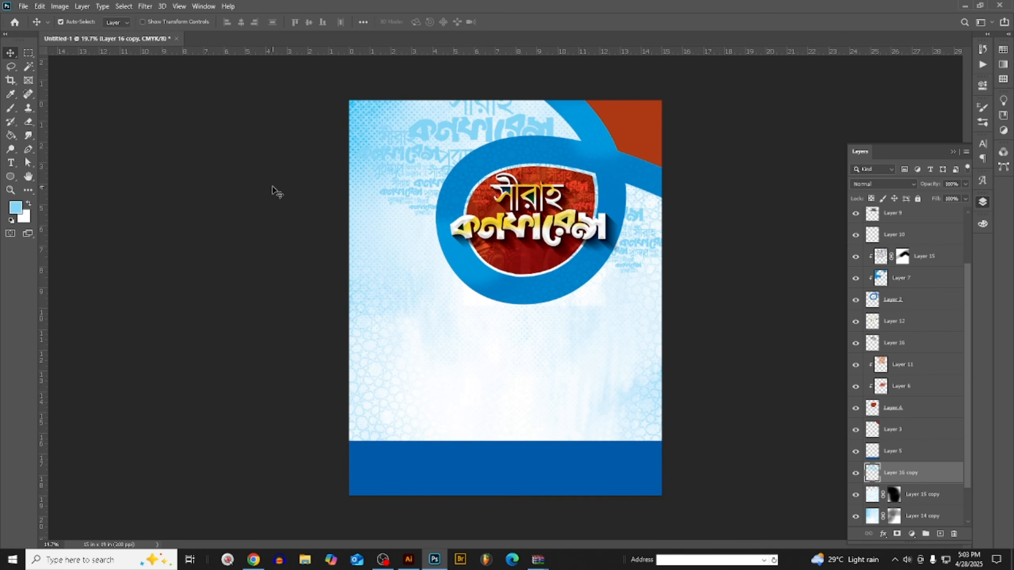
click(874, 183)
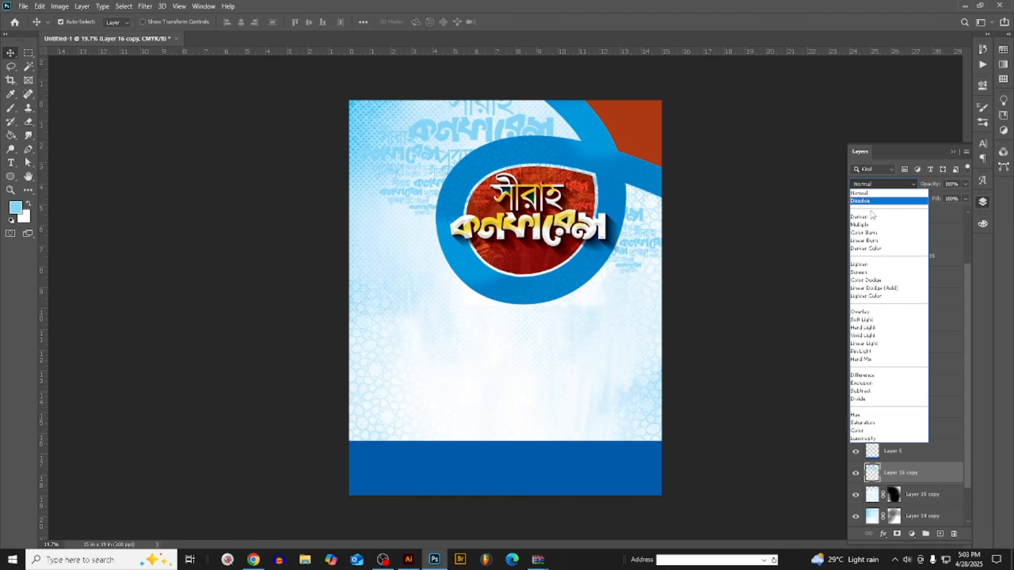
click(866, 221)
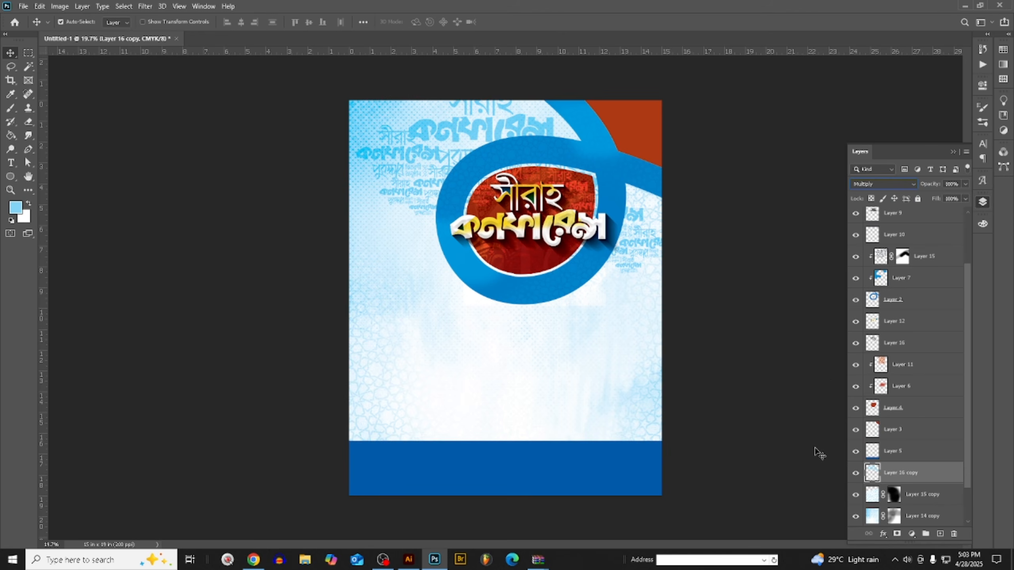
- Scale the light blue lettering pattern to about 47%, keeping it at the poster's right edge beside the ring
key(ctrl+t)
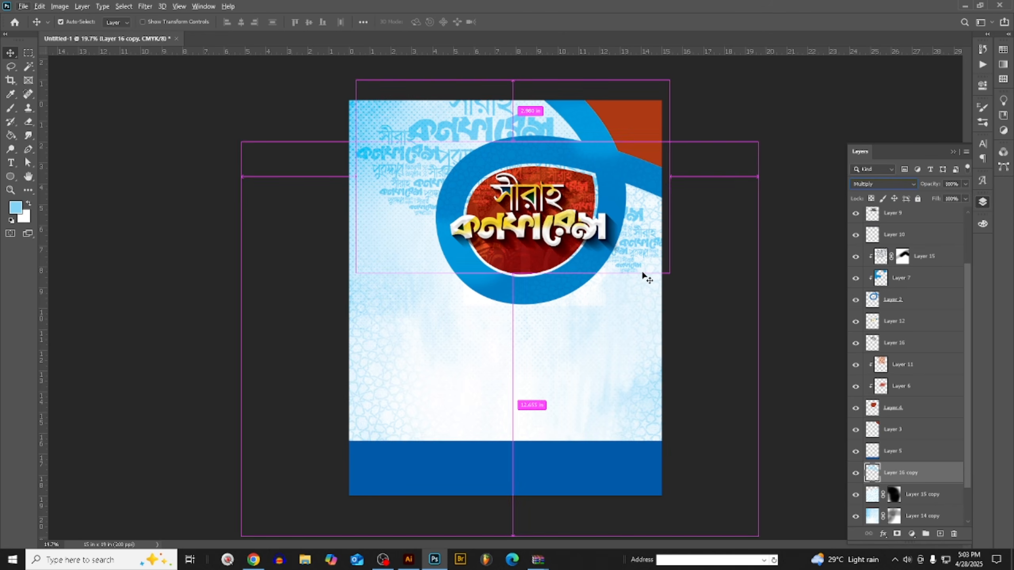
drag(356, 80, 518, 185)
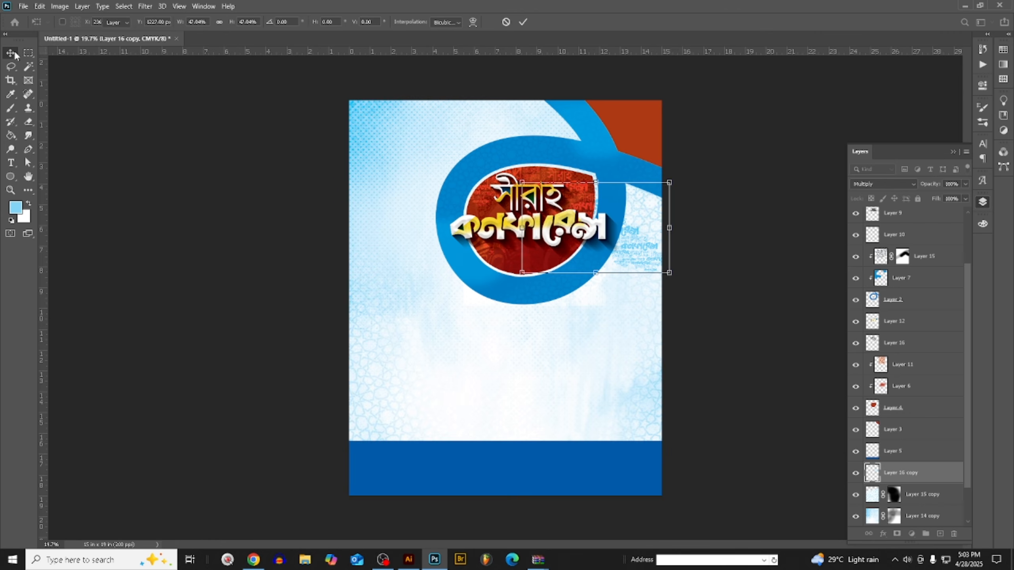
key(Return)
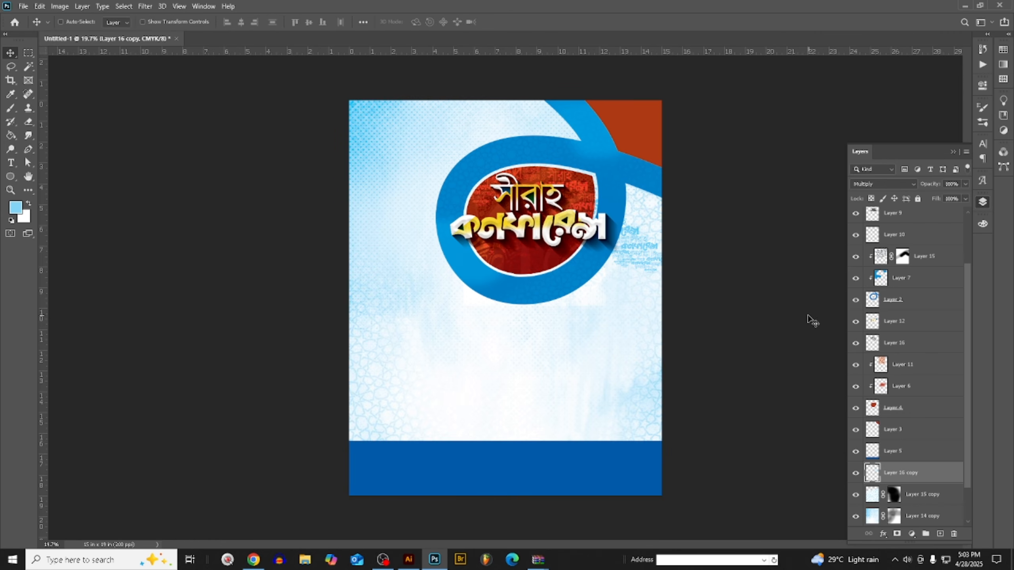
key(i)
key(ctrl+k)
click(711, 67)
key(v)
key(ctrl+t)
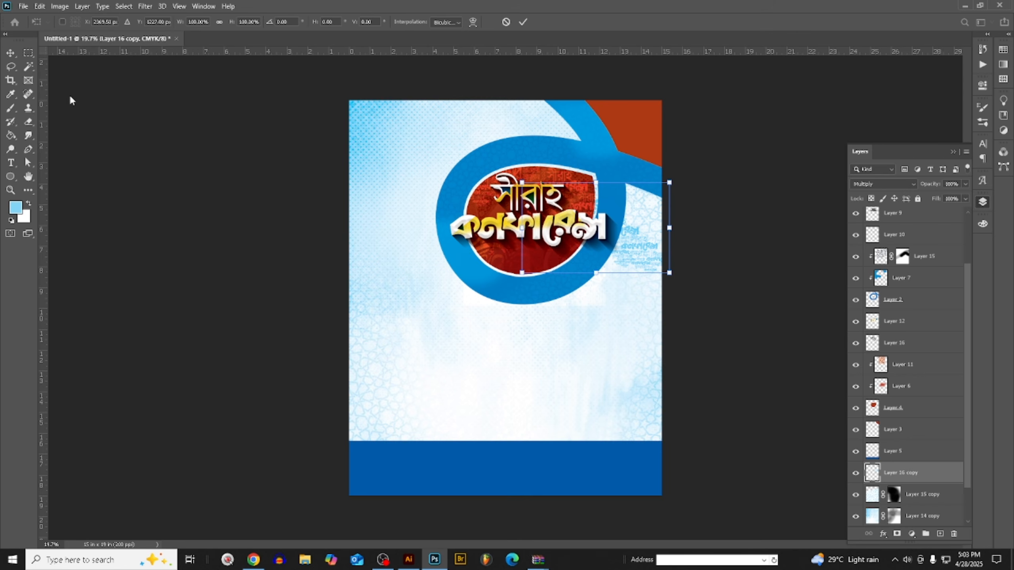
key(Return)
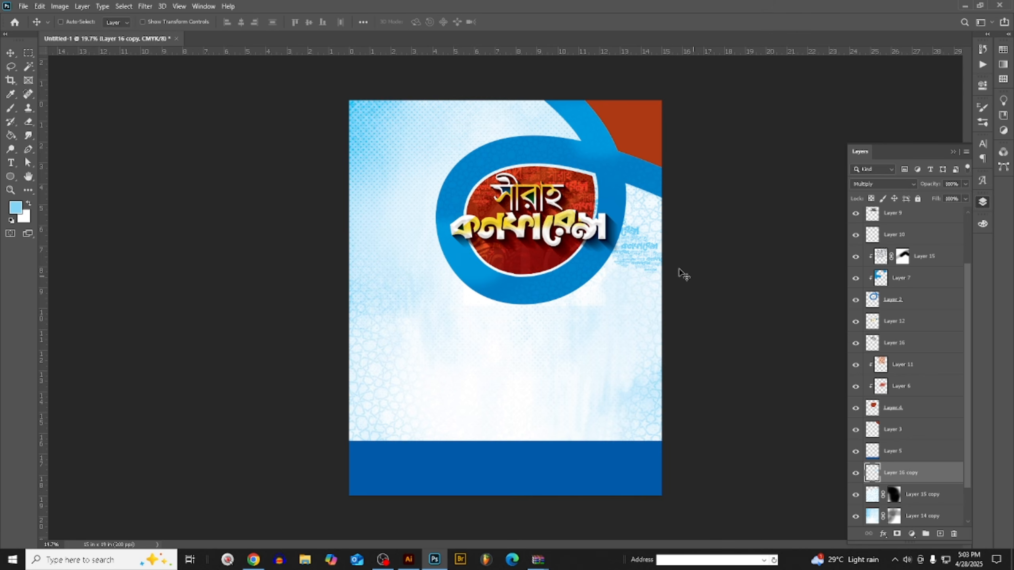
- Duplicate the light blue lettering pattern layer, Layer 16 copy
key(ctrl+t)
key(Return)
key(ctrl+j)
key(t)
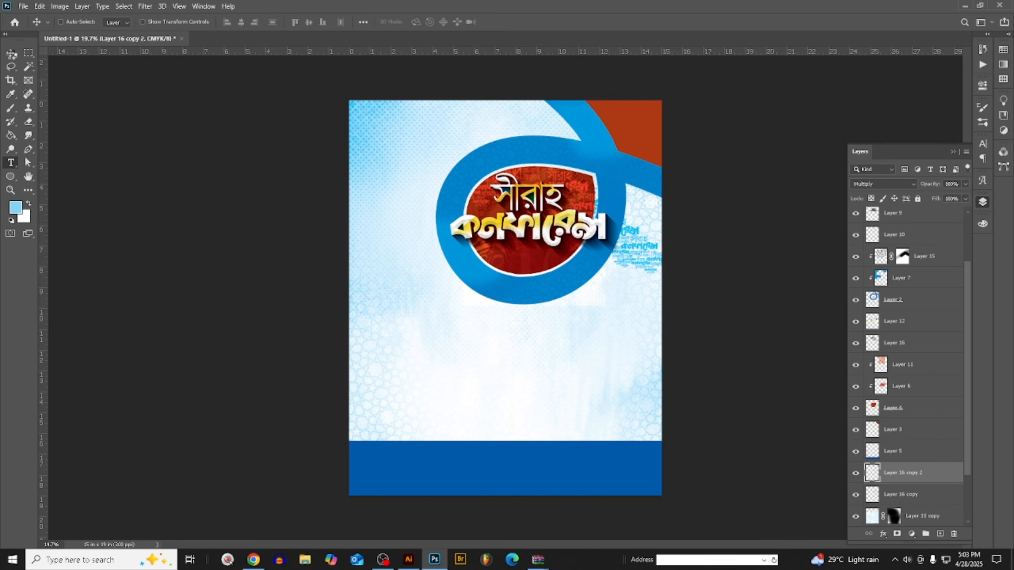
key(v)
- Save the poster on the computer as "ঢাবি দাওয়াহ সার্কেল 02.psd" in the Dream Design All folder of drive New 00 (G:)
key(ctrl+n)
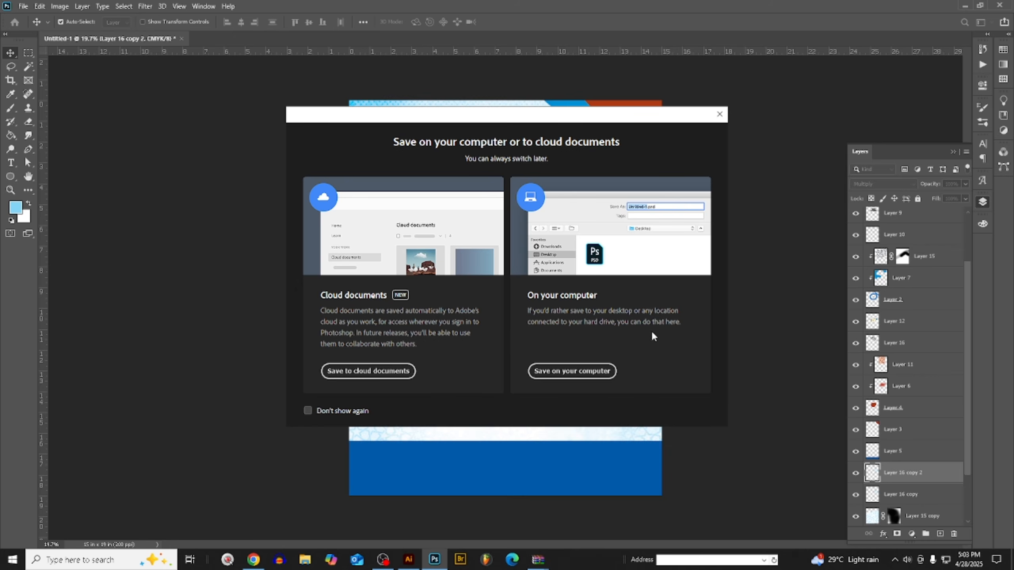
click(587, 371)
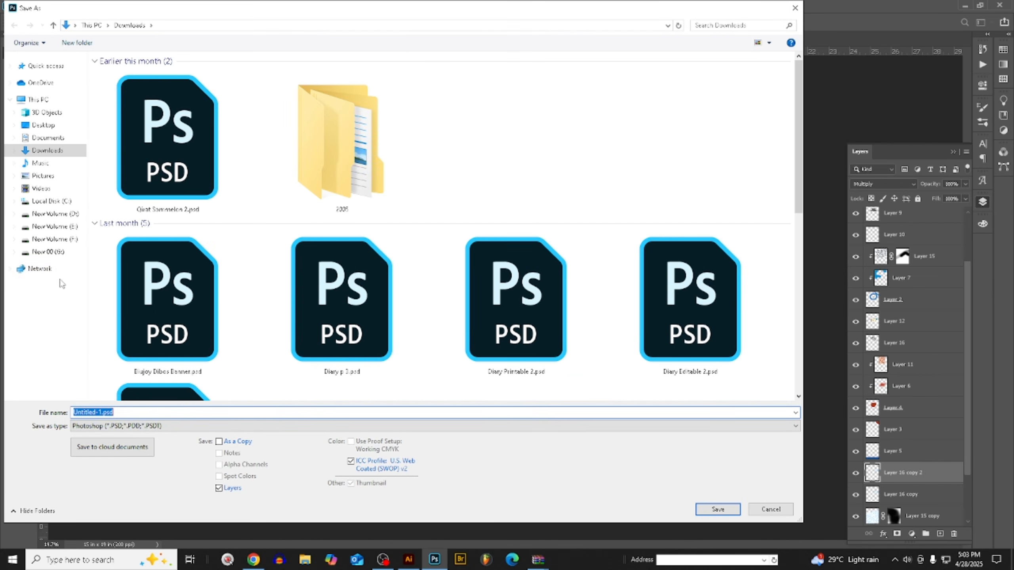
click(64, 253)
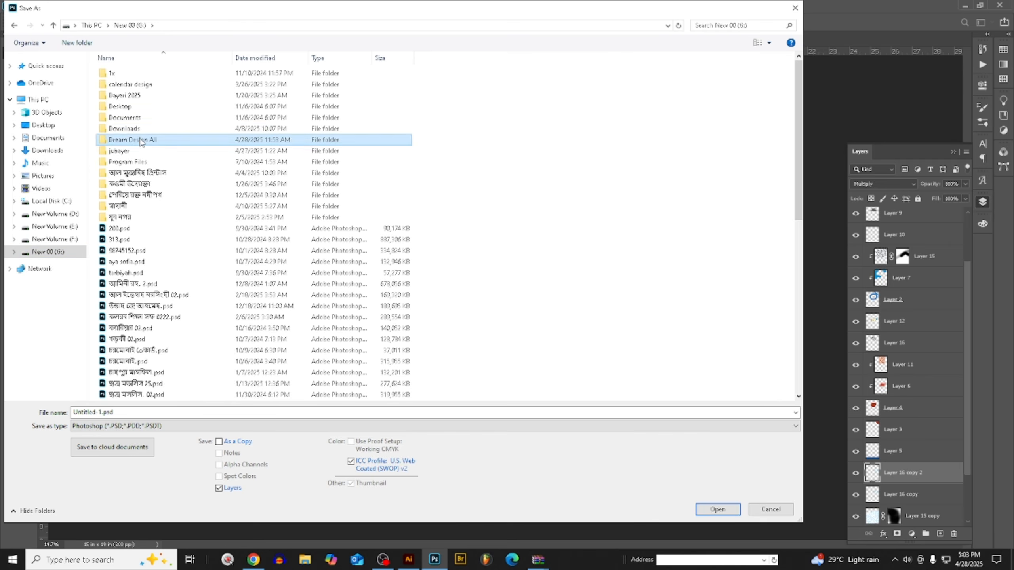
double_click(131, 140)
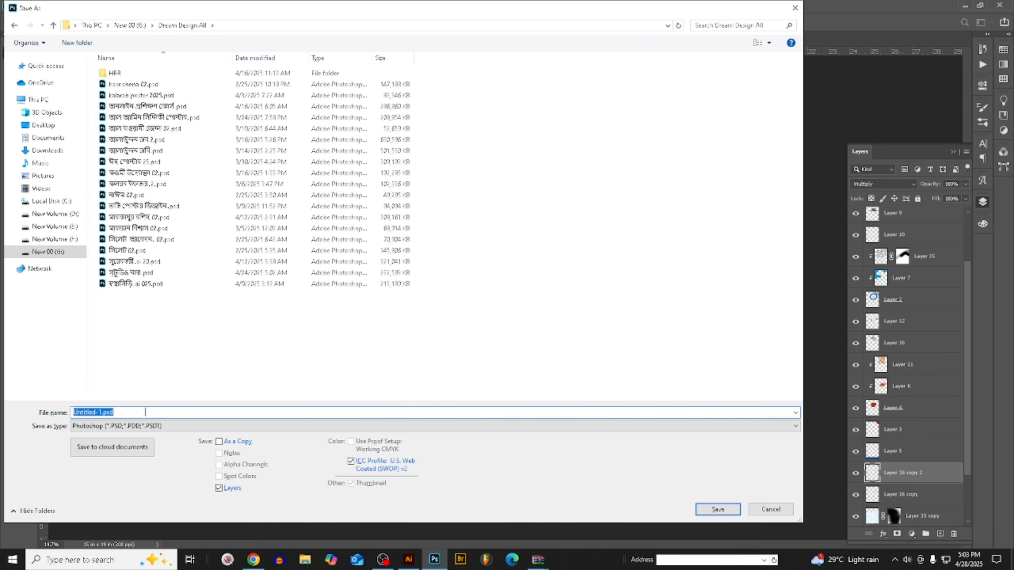
text(Xত)
key(Down)
click(145, 412)
key(BackSpace)
key(BackSpace)
key(BackSpace)
text(02)
key(Return)
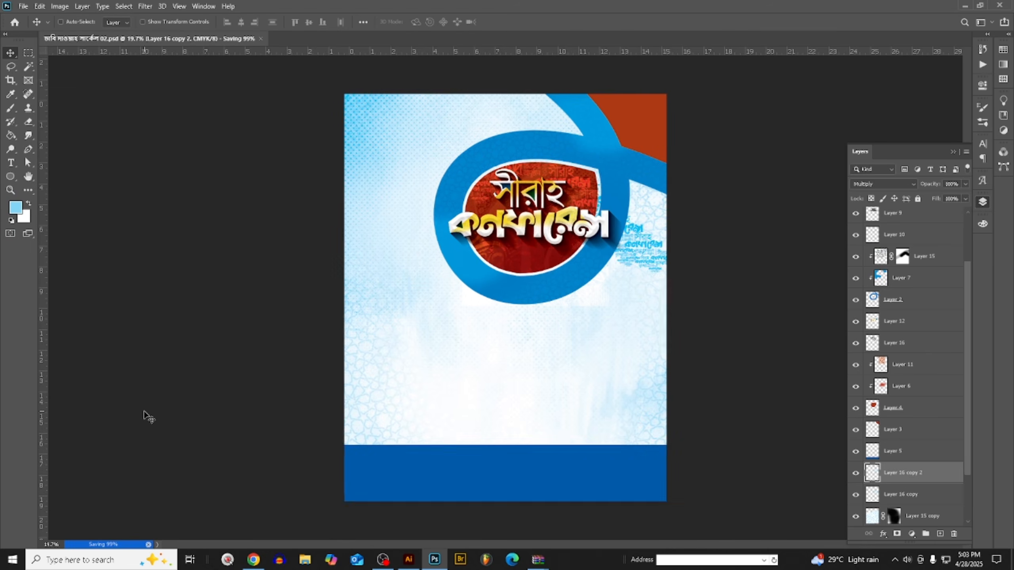
- Move the duplicated light blue lettering pattern to the poster's upper-left corner, beside the ring
key(ctrl+minus)
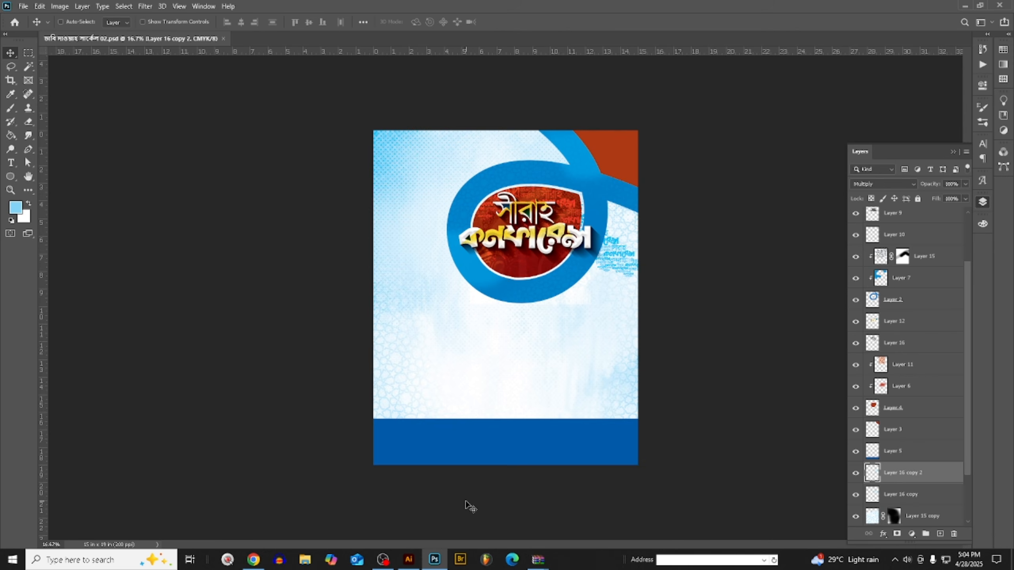
key(ctrl+t)
drag(637, 272, 448, 178)
key(Return)
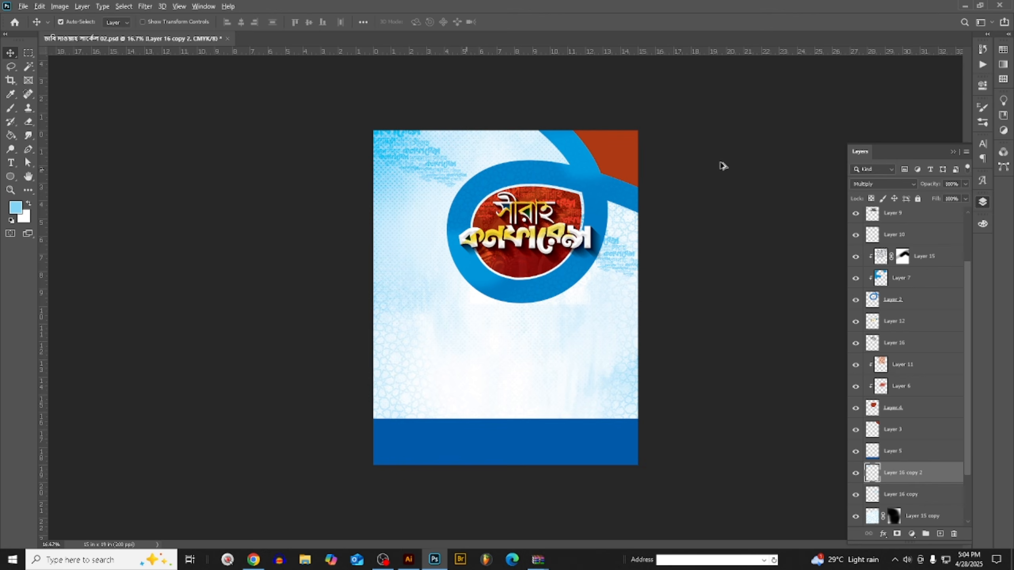
- Duplicate the upper-left lettering pattern layer and place the copy directly above Layer 3 in the layer order
key(ctrl+j)
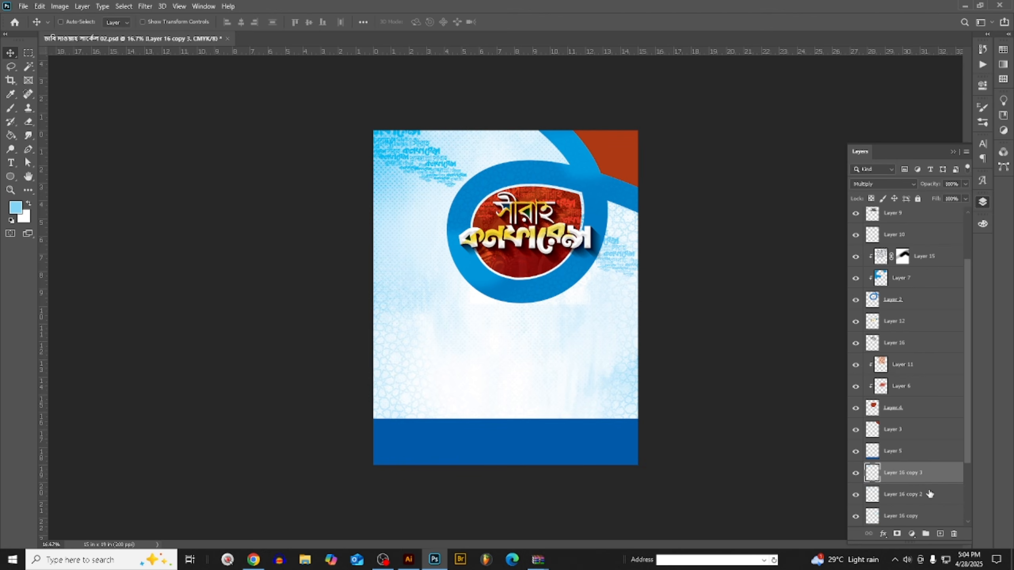
key(ctrl+shift+bracketright)
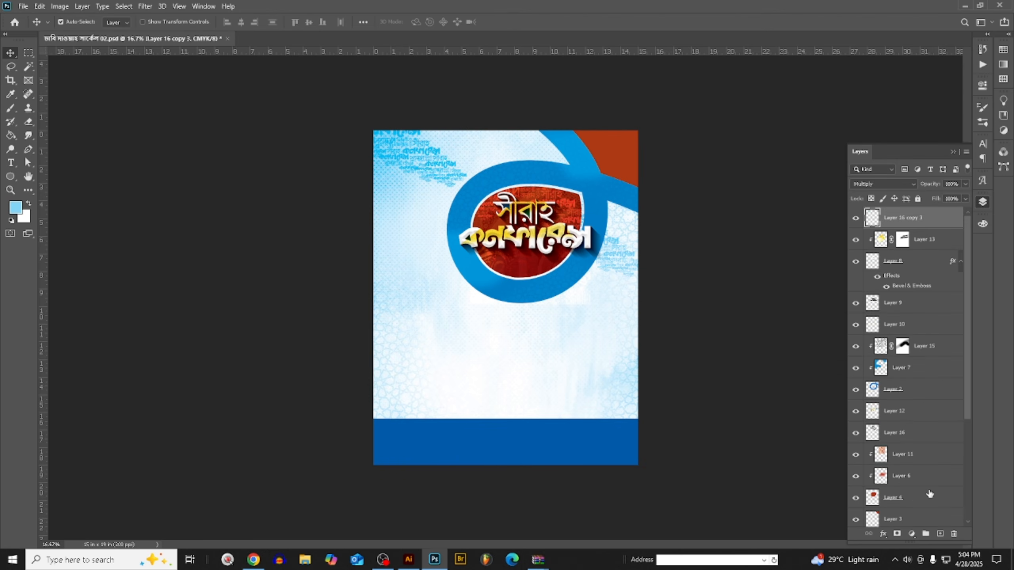
scroll(753, 174, up, 4)
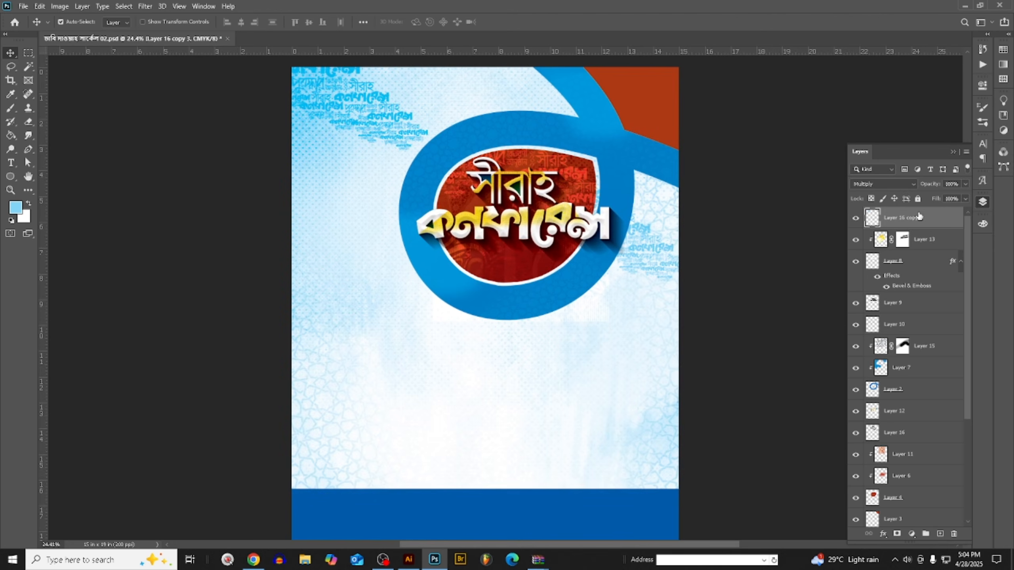
drag(918, 217, 942, 523)
- Move the new lettering pattern copy over the poster's red upper-right corner and scale it to about 74%
key(ctrl+t)
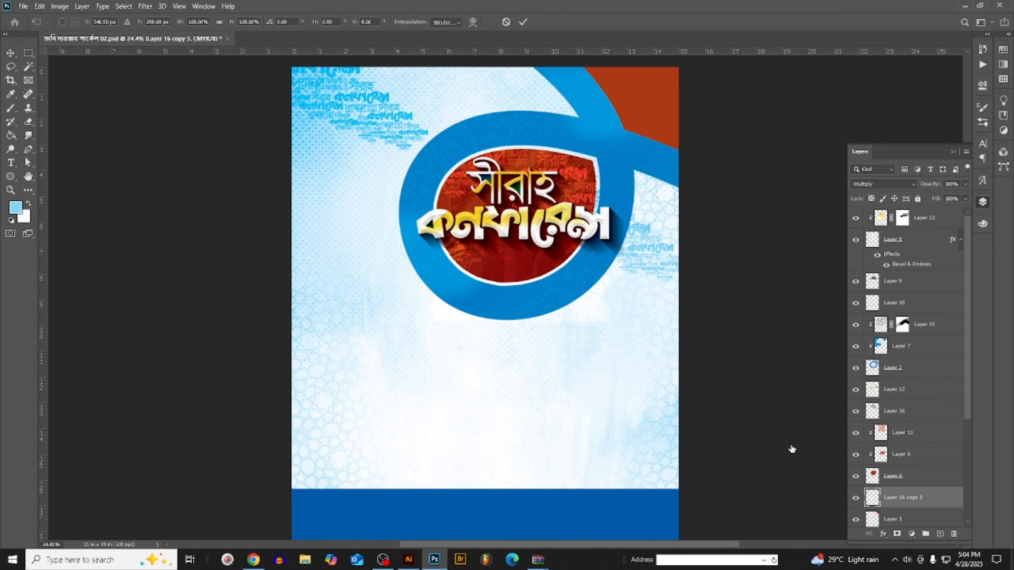
drag(351, 105, 672, 103)
drag(739, 145, 691, 118)
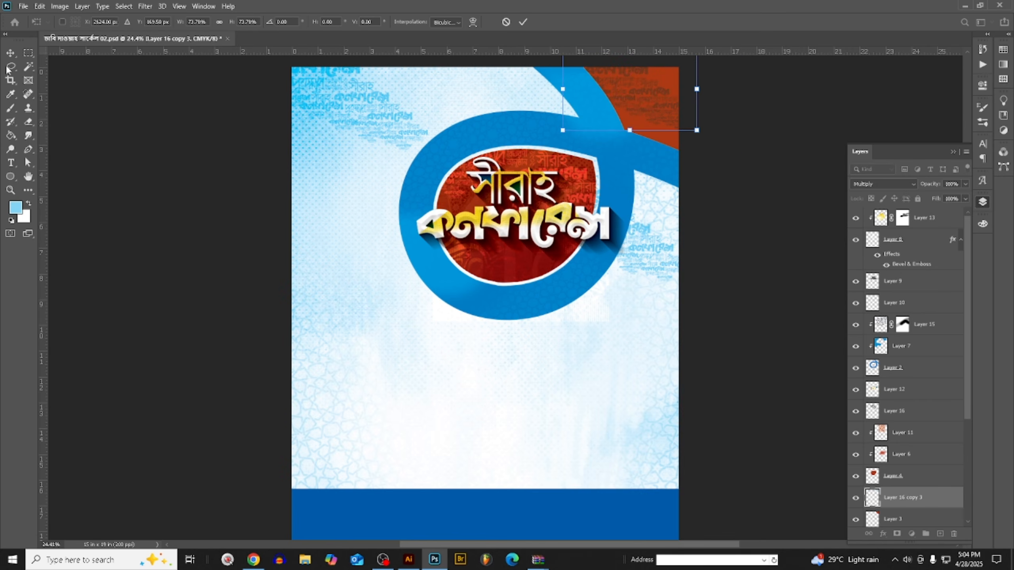
key(Return)
- Set the red corner's lettering pattern to Soft Light blending at 55% opacity and save the poster
scroll(721, 193, up, 8)
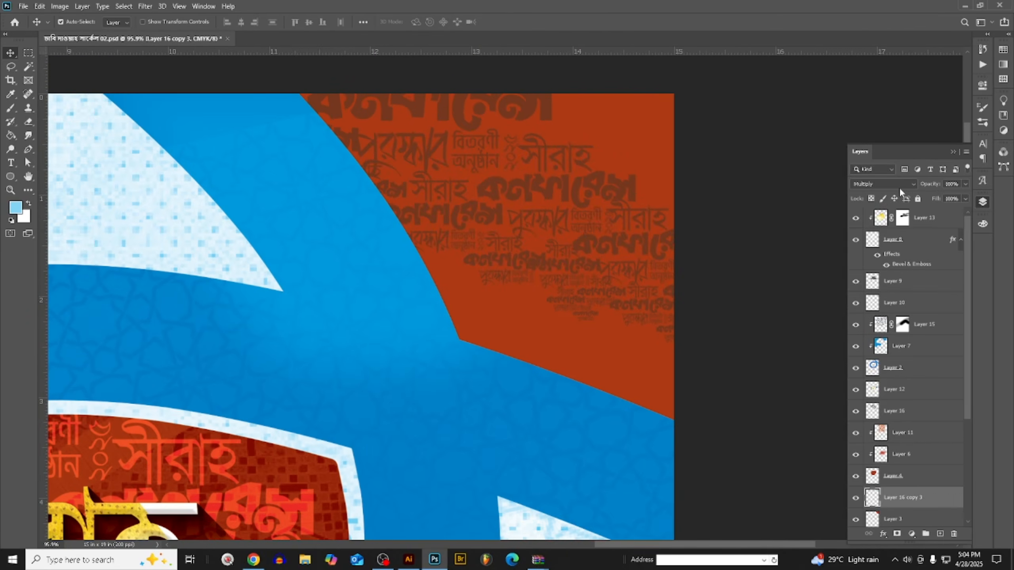
click(899, 184)
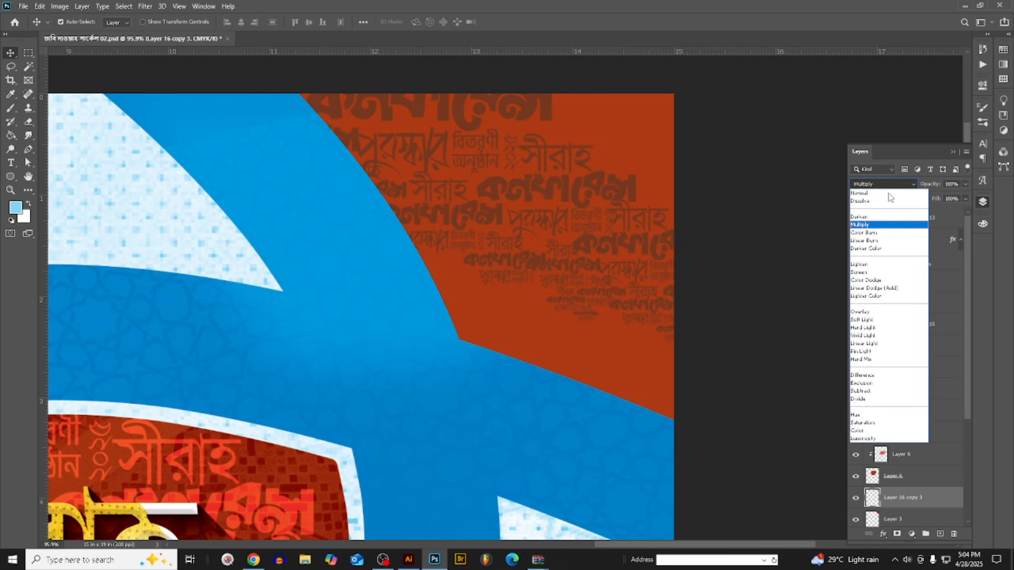
click(885, 321)
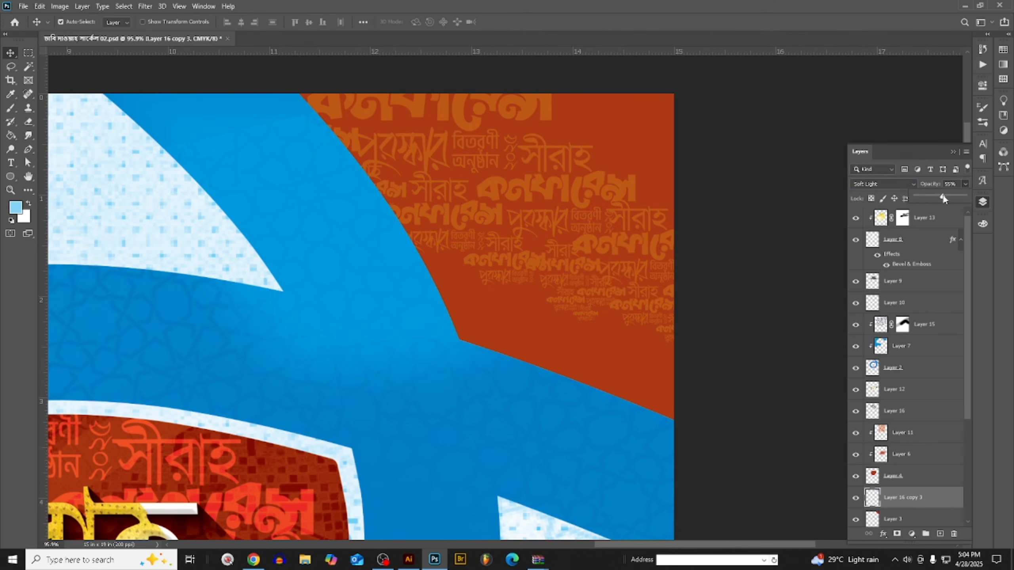
scroll(550, 257, down, 5)
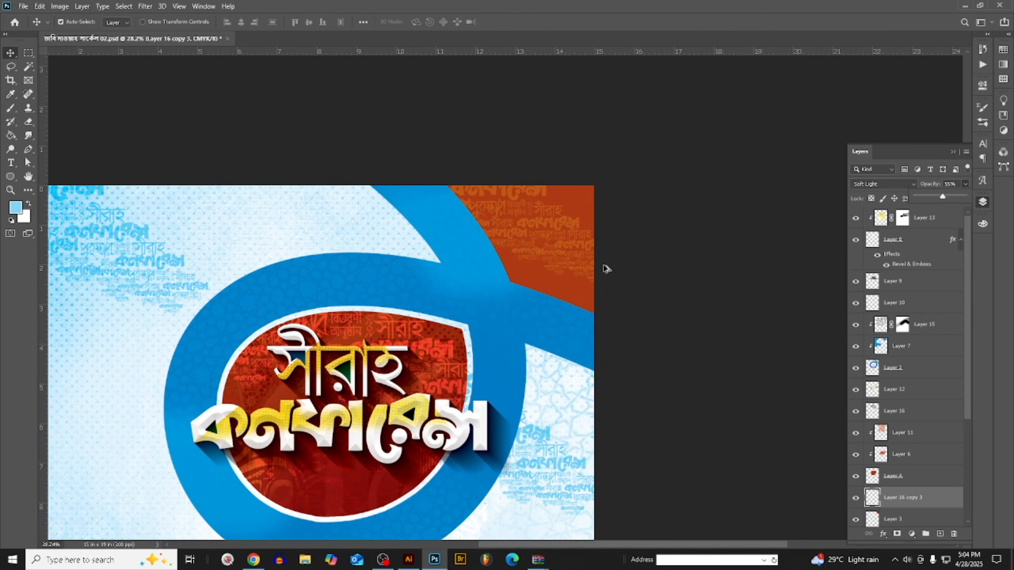
scroll(606, 270, down, 2)
scroll(605, 270, down, 2)
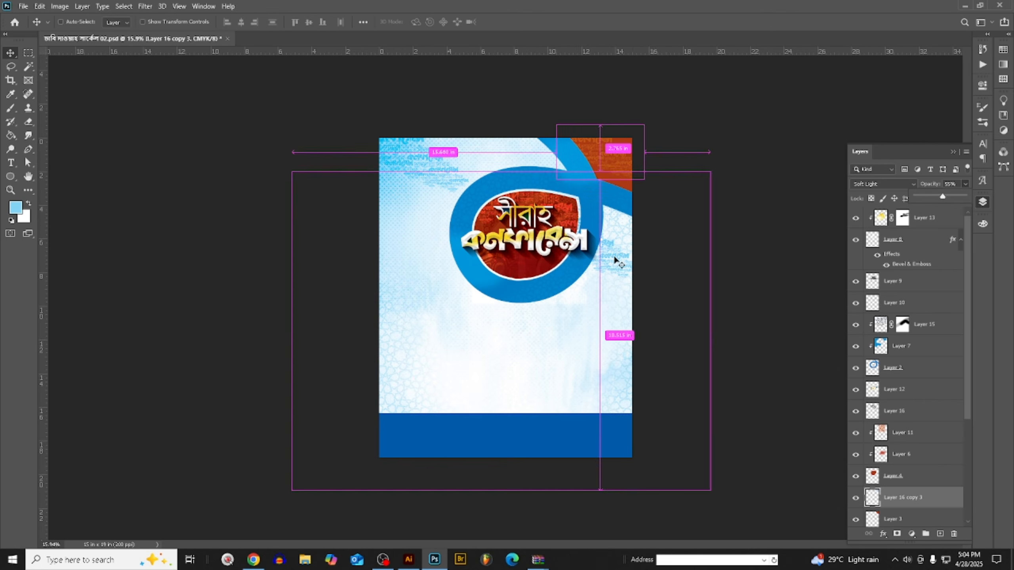
key(ctrl+s)
scroll(613, 255, up, 2)
scroll(599, 264, down, 2)
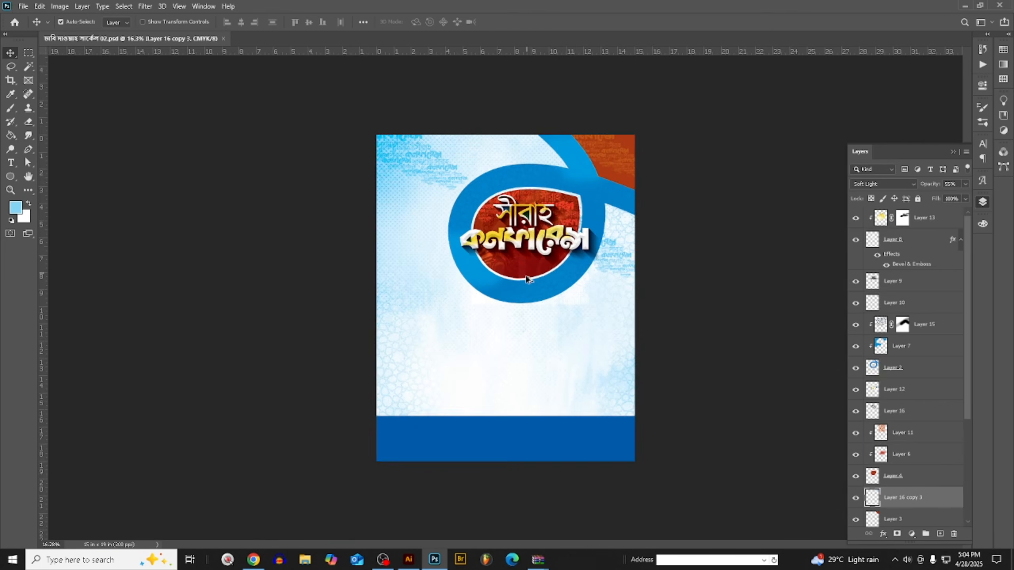
scroll(537, 279, up, 3)
scroll(544, 311, down, 1)
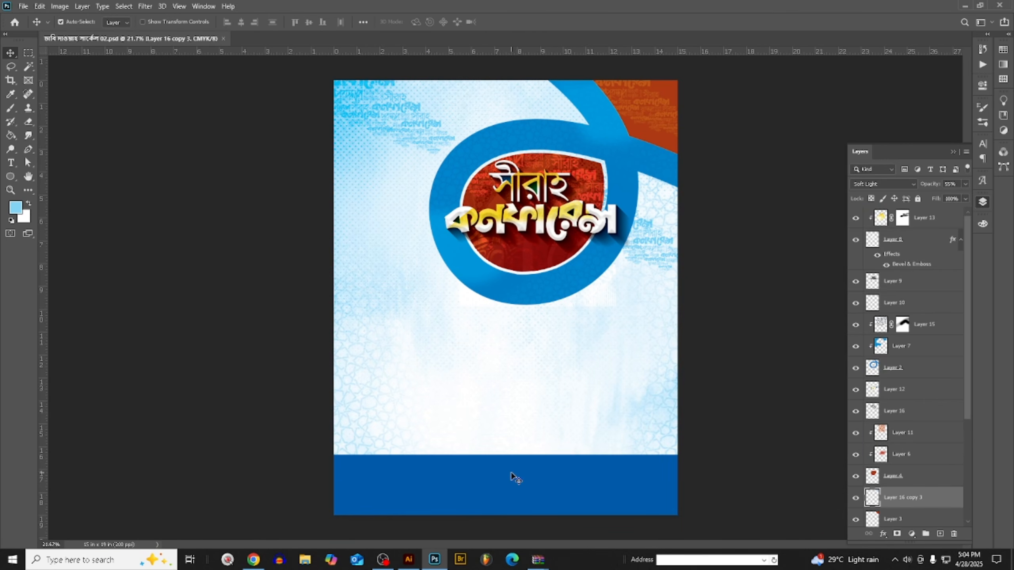
- Switch to Chrome and close three unneeded Pinterest tabs showing Islamic calligraphy pins
click(253, 560)
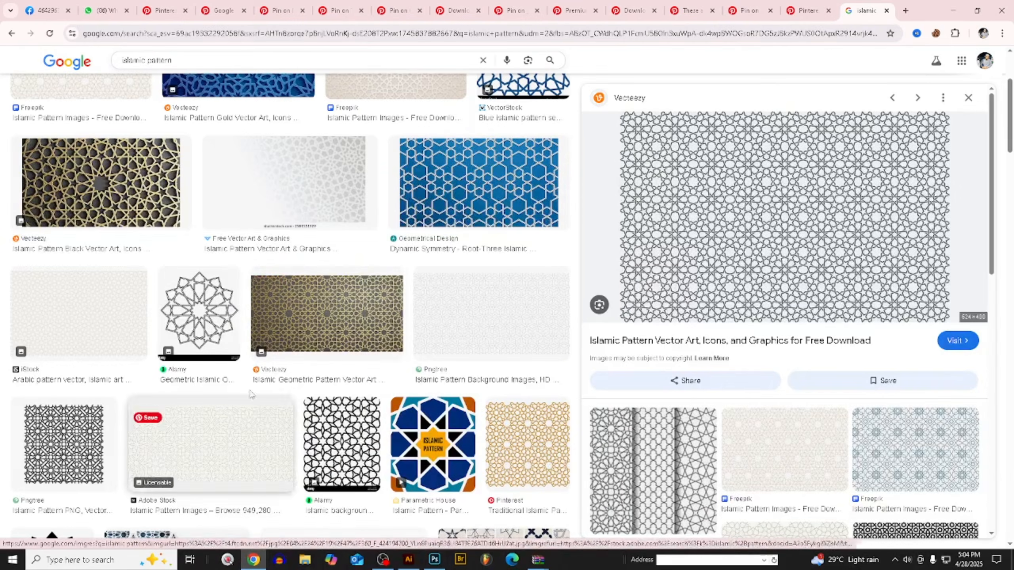
click(346, 12)
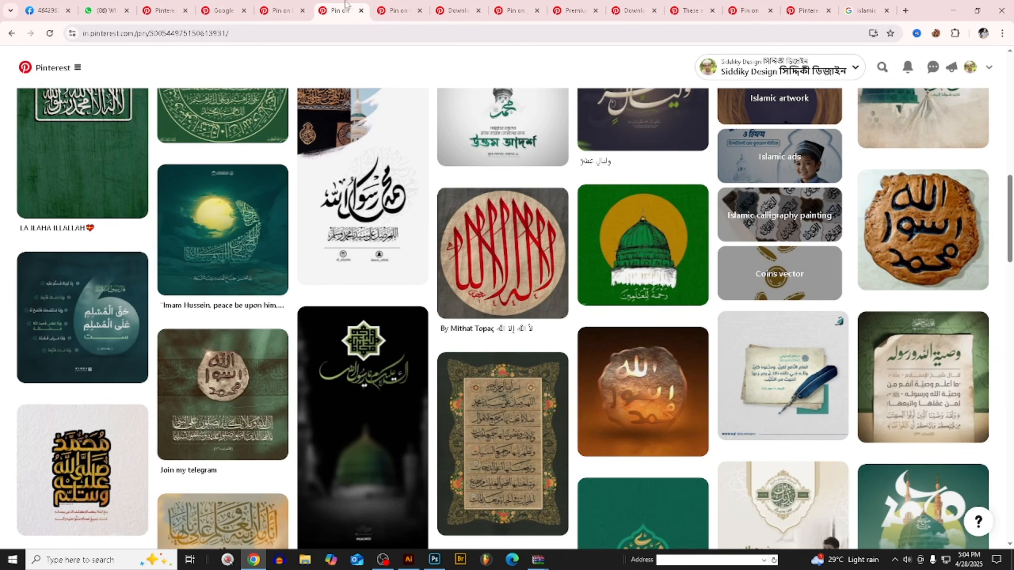
middle_click(347, 5)
middle_click(345, 6)
click(289, 7)
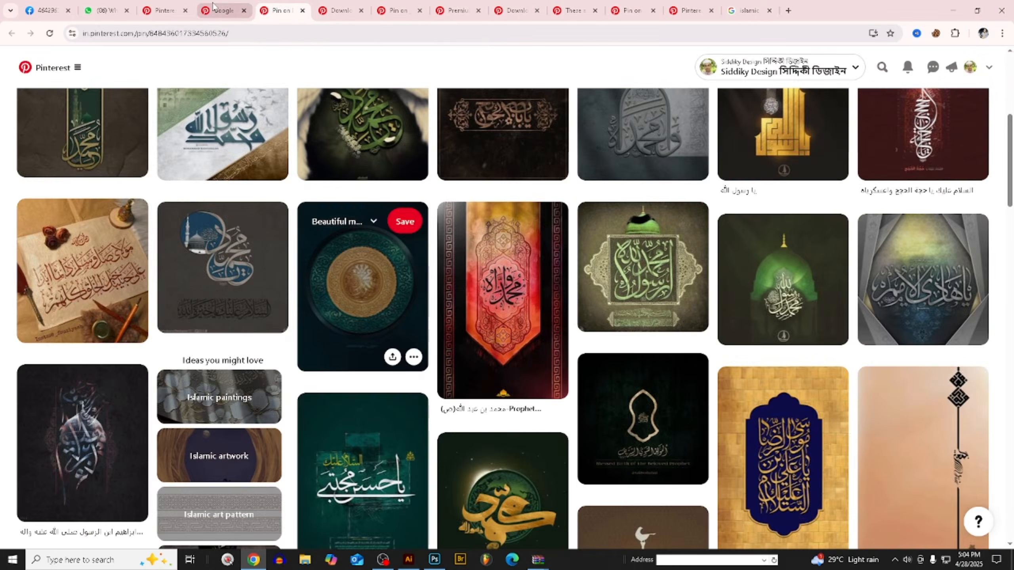
click(212, 6)
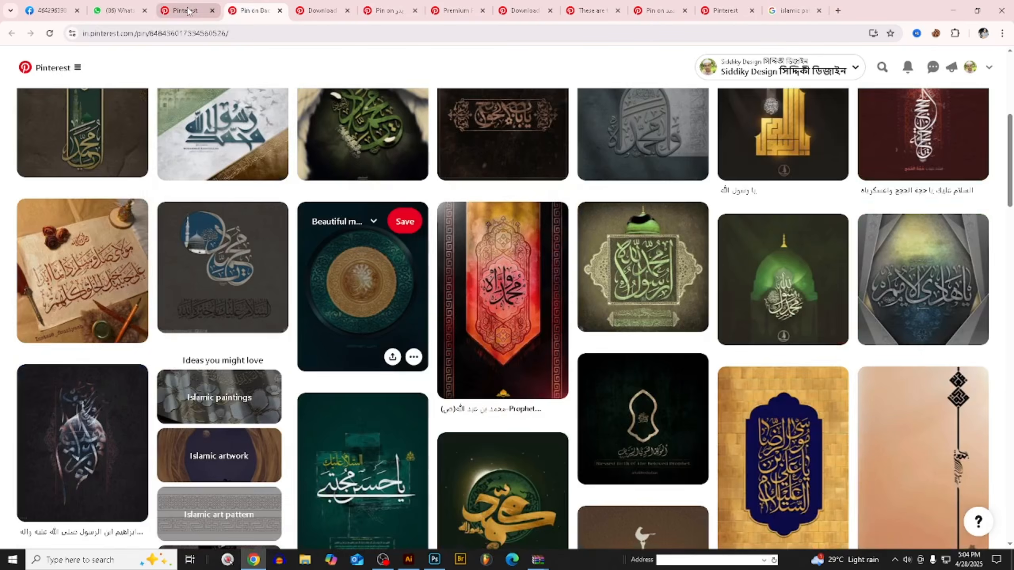
middle_click(250, 5)
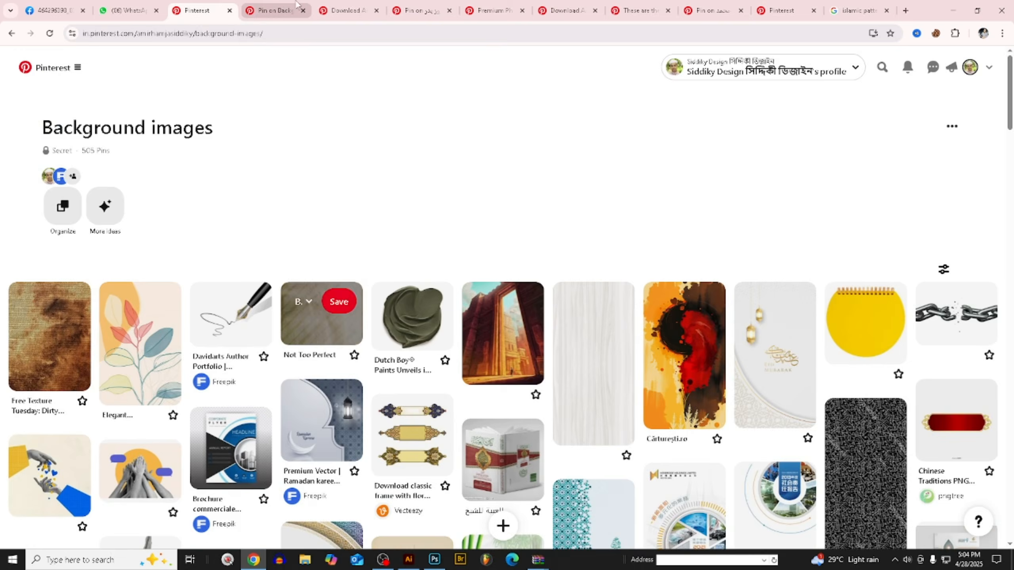
- Look through the open Pinterest tabs for calligraphy and background texture ideas, examining the abstract Arabic calligraphy pin with coloured blocks
click(345, 6)
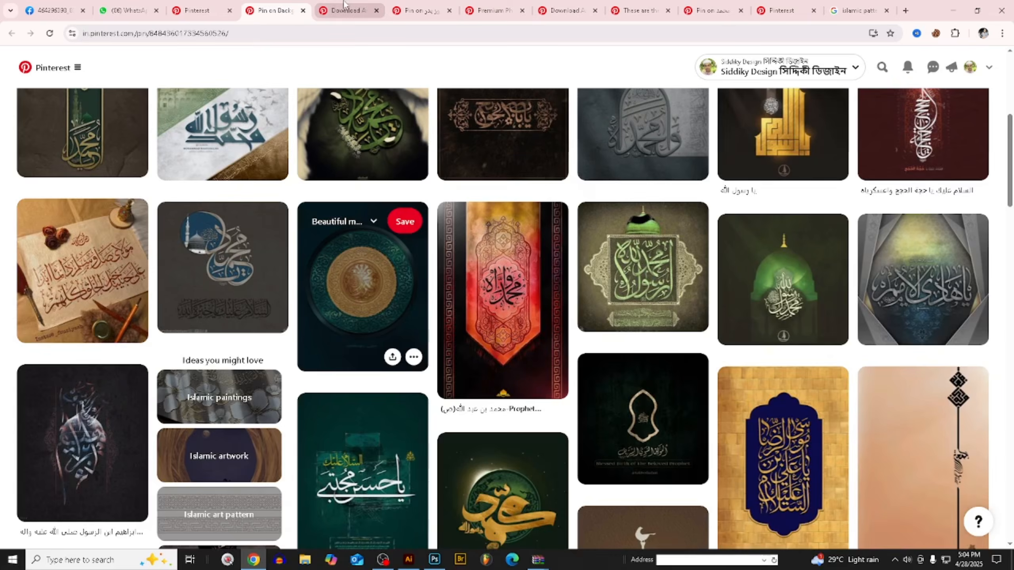
click(419, 9)
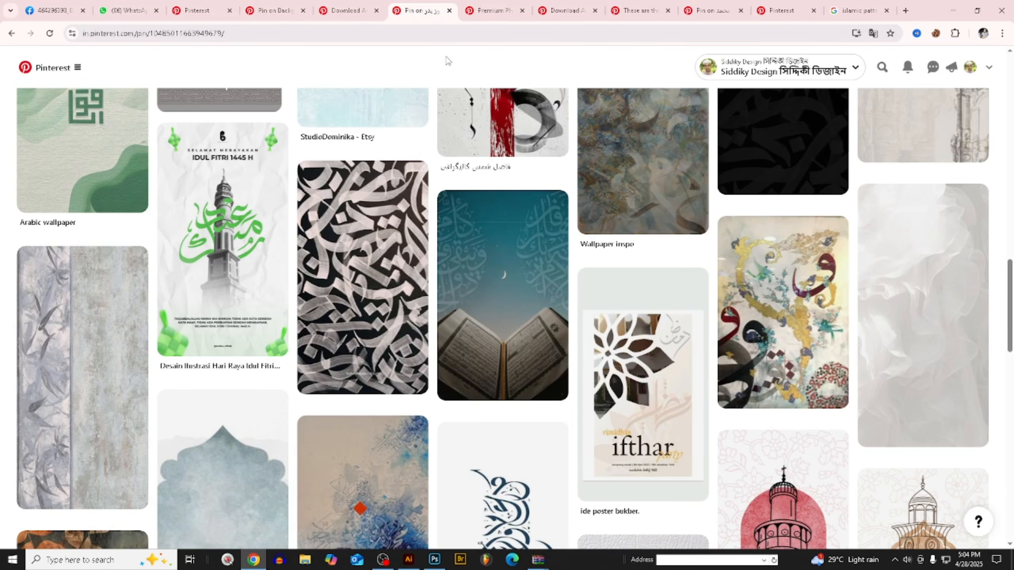
scroll(499, 168, up, 4)
click(495, 10)
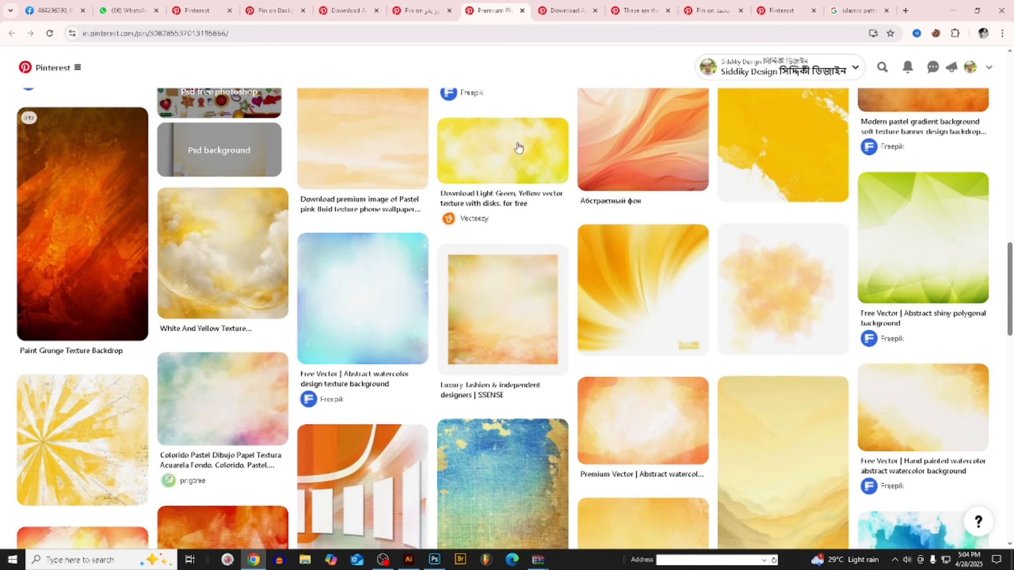
scroll(518, 147, up, 5)
click(584, 16)
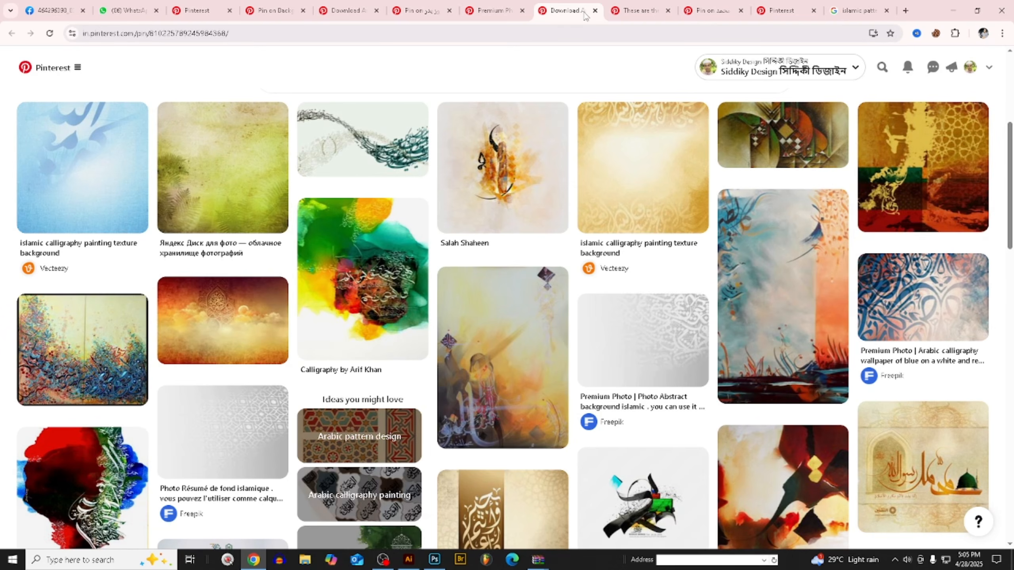
scroll(616, 255, down, 4)
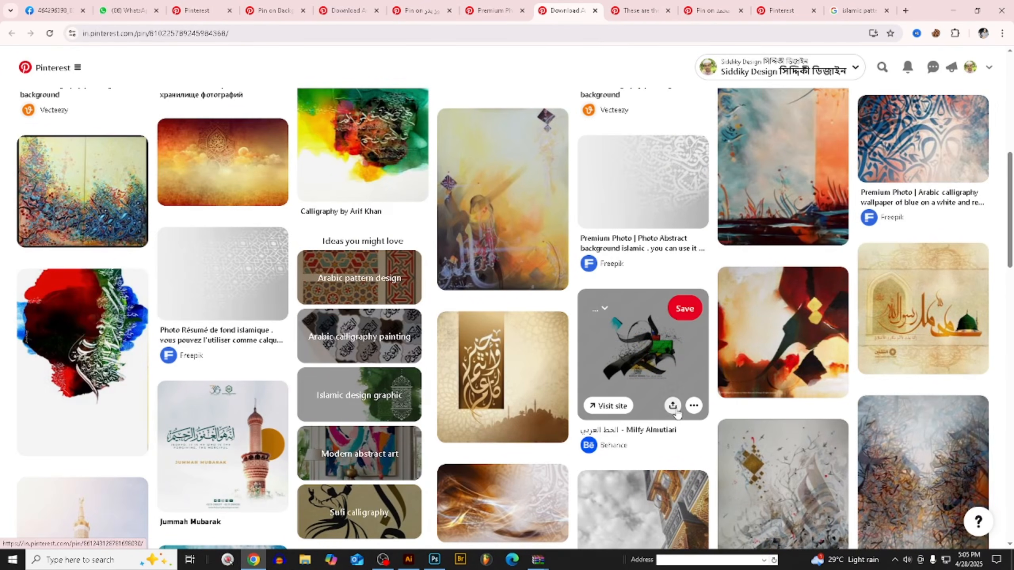
click(677, 363)
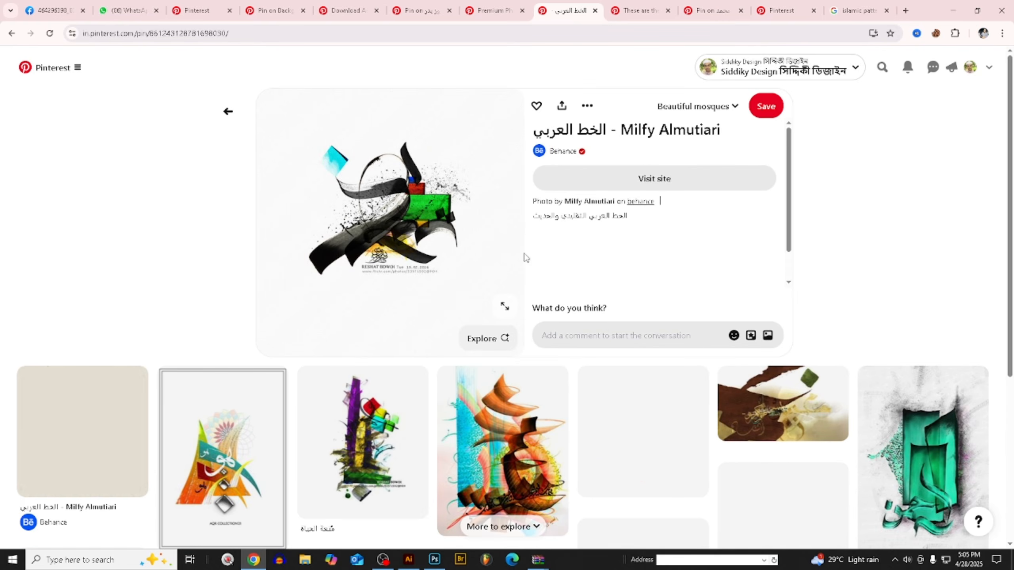
scroll(485, 254, down, 5)
scroll(407, 254, up, 5)
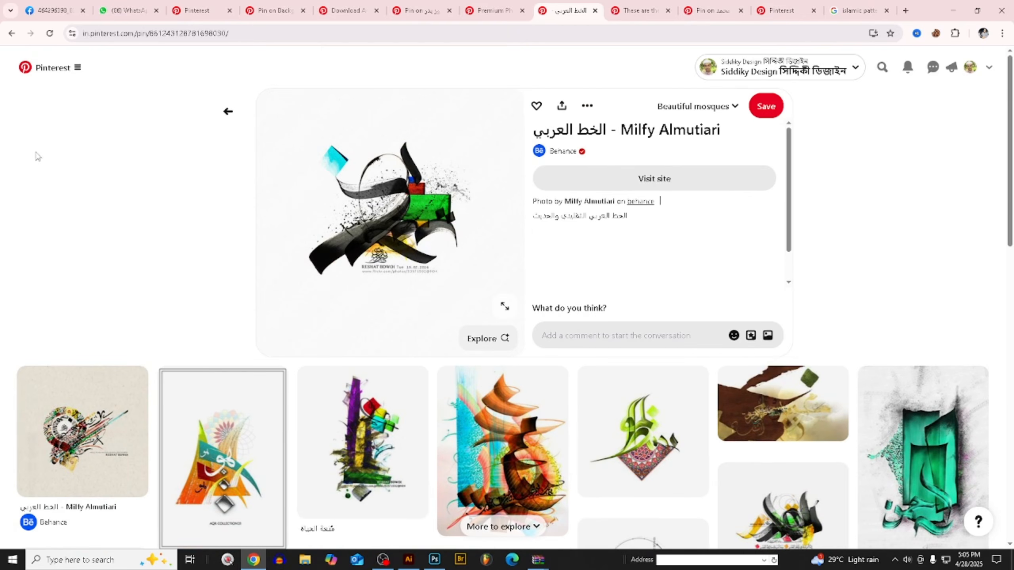
click(12, 33)
- Examine the Pinterest pin of the green mosque dome with the Arabic verse board
click(639, 5)
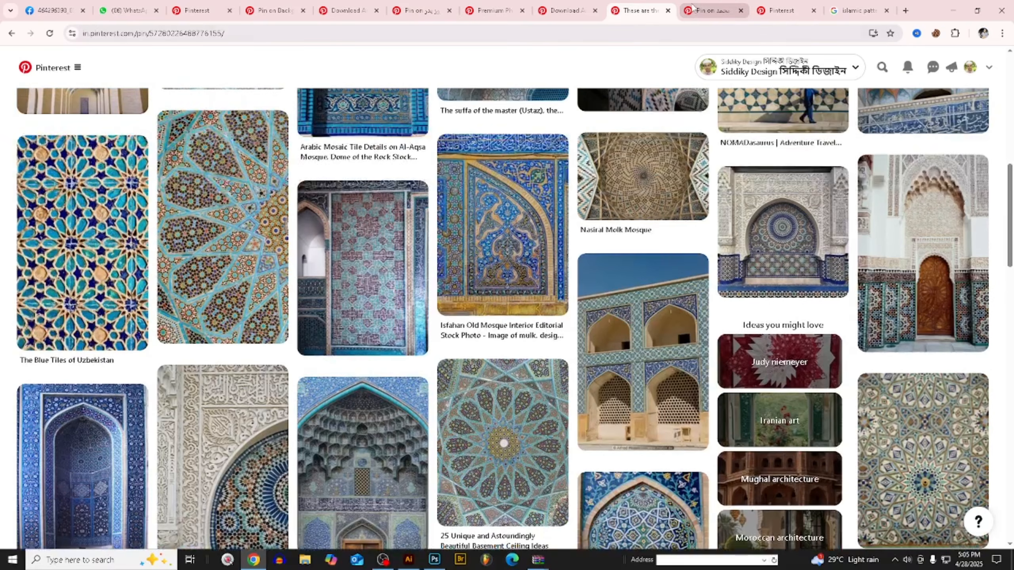
click(708, 8)
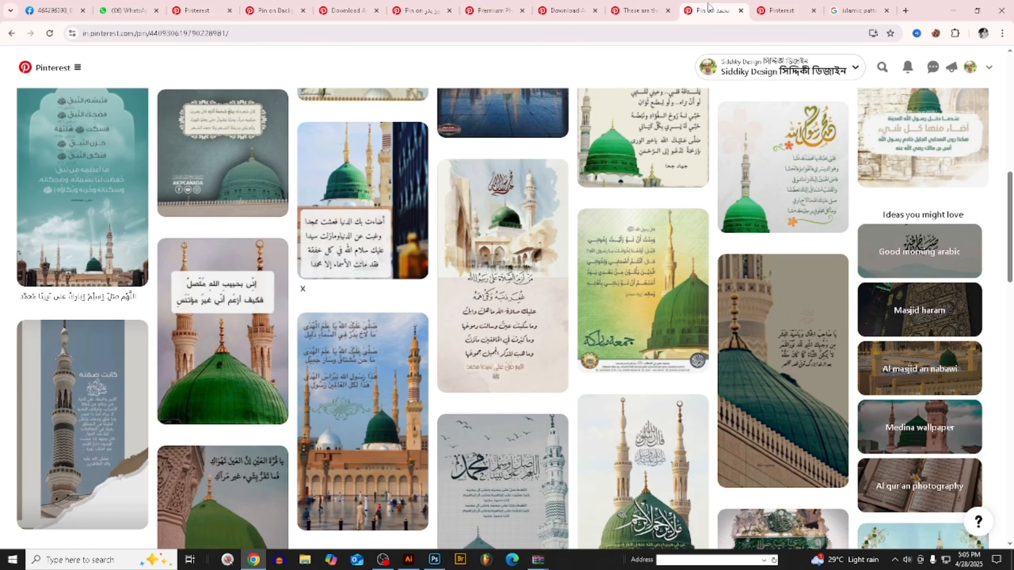
scroll(669, 409, up, 10)
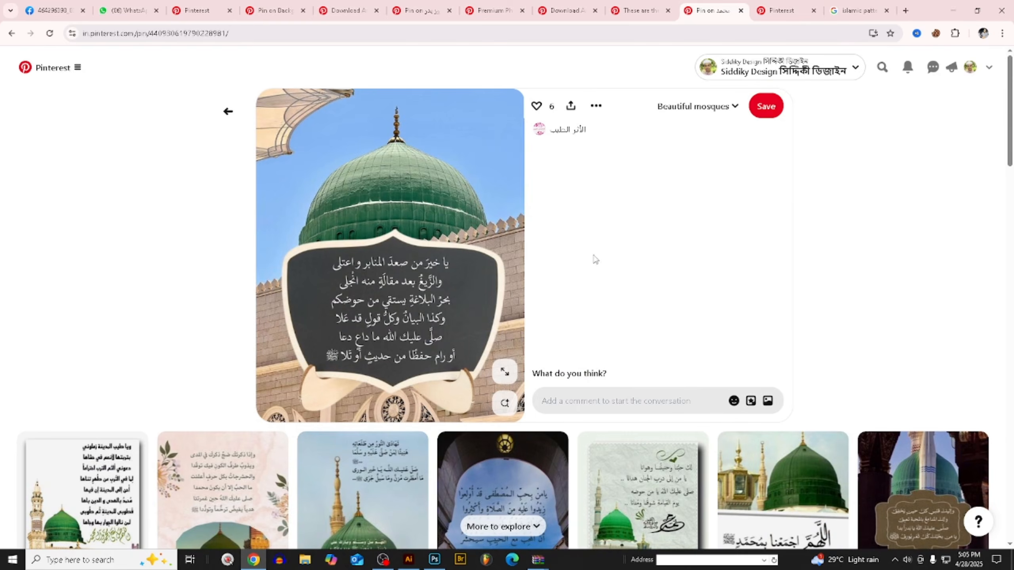
- Open the green dome photo with the brick wall among the related Pinterest pins and copy its image
scroll(595, 260, down, 1)
click(758, 426)
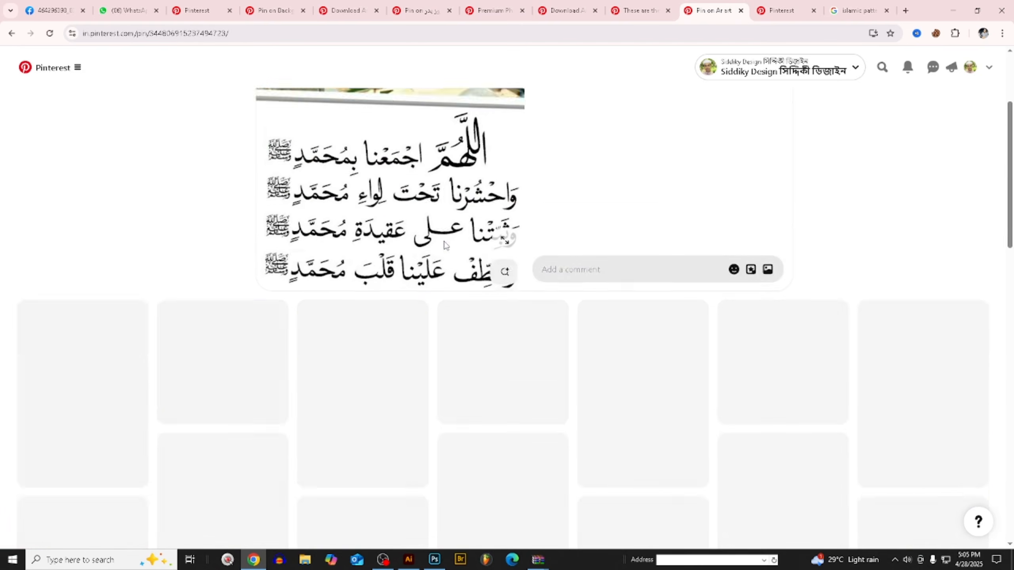
scroll(445, 245, down, 6)
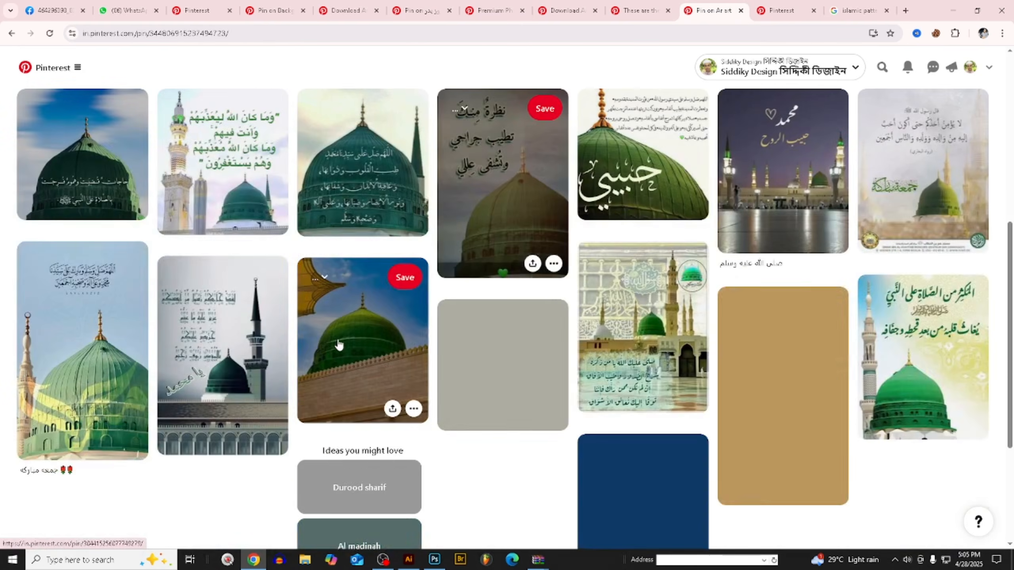
click(339, 345)
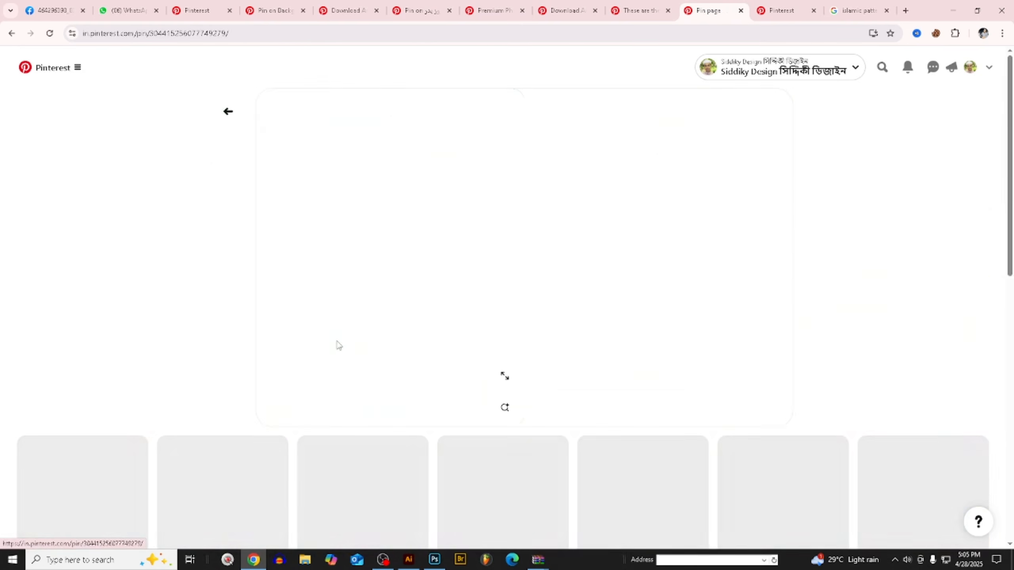
right_click(416, 176)
click(447, 215)
scroll(484, 249, down, 5)
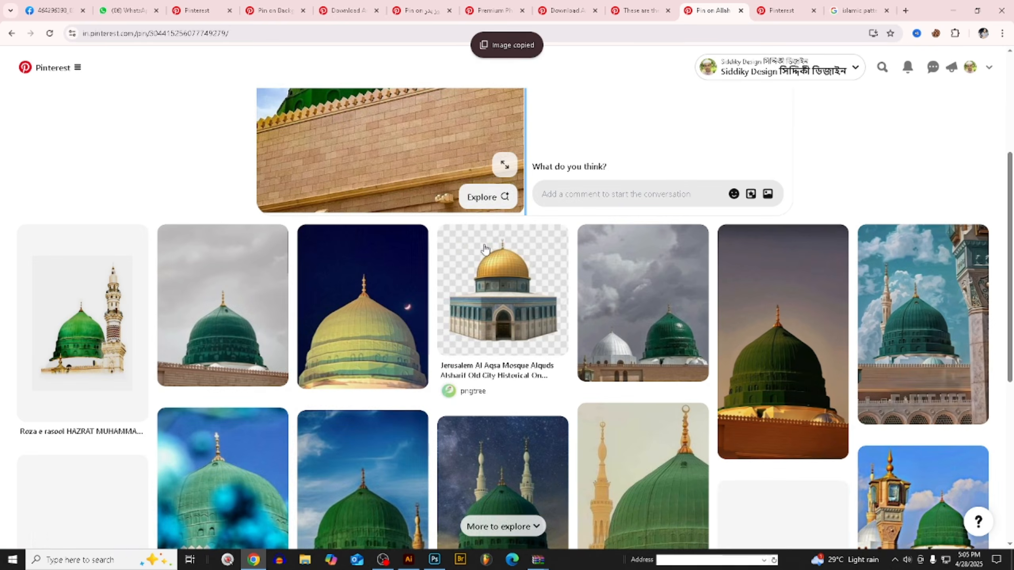
scroll(384, 479, down, 1)
click(413, 563)
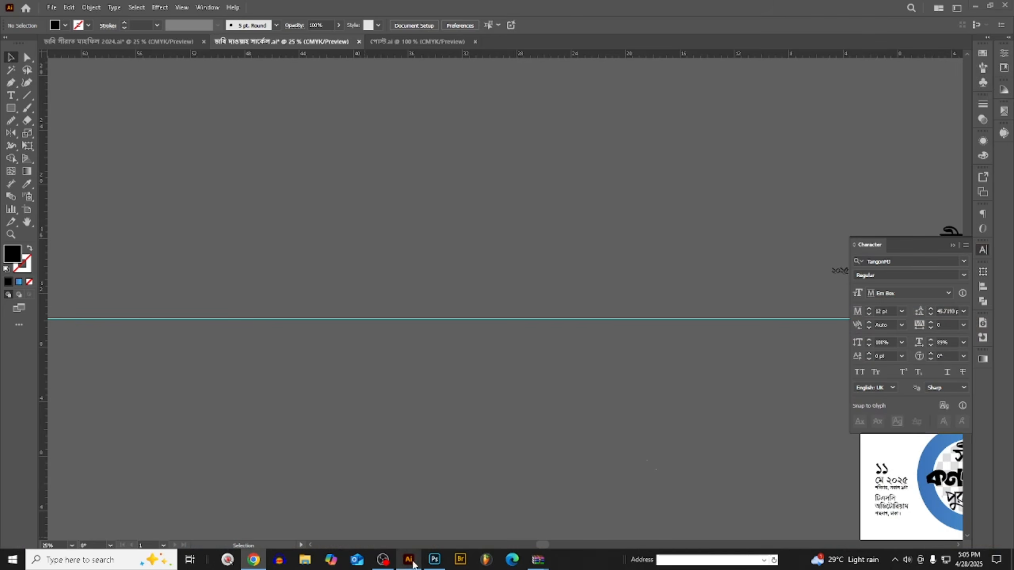
key(ctrl+v)
key(ctrl+z)
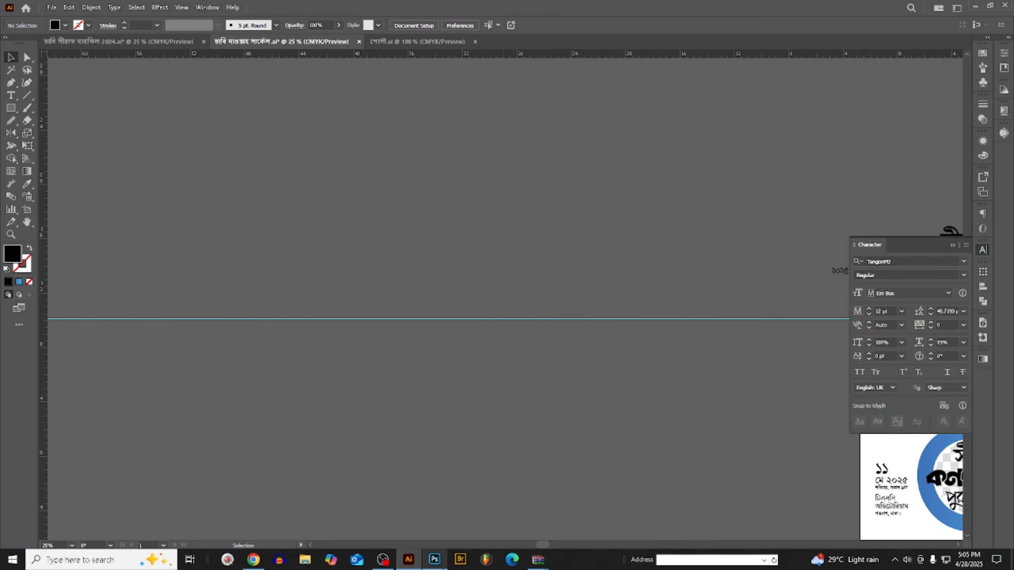
- Switch to Photoshop and paste the copied dome photo directly above Layer 15, the blue ring's pattern layer
click(434, 563)
scroll(559, 172, up, 4)
scroll(515, 311, up, 3)
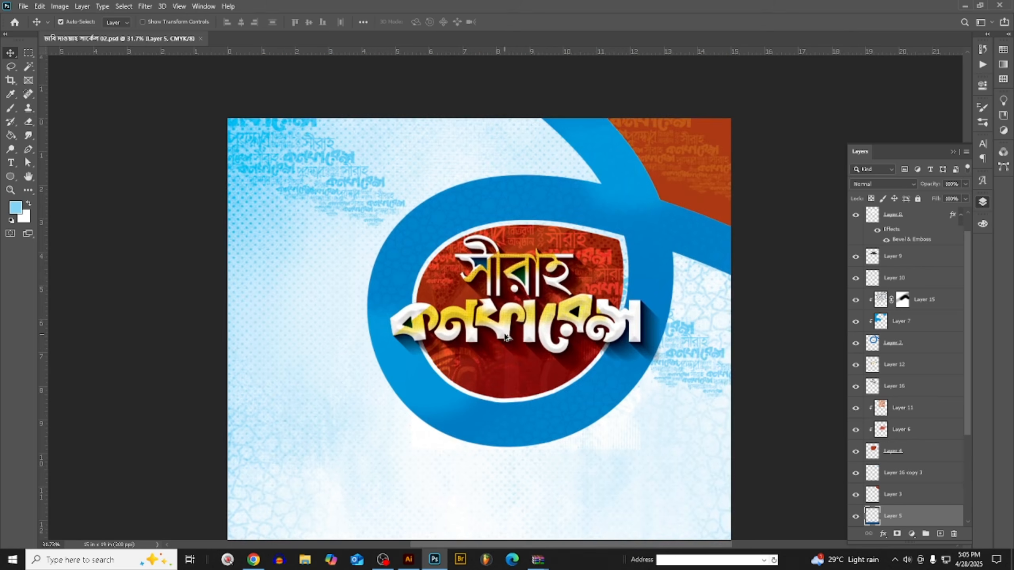
scroll(505, 336, down, 2)
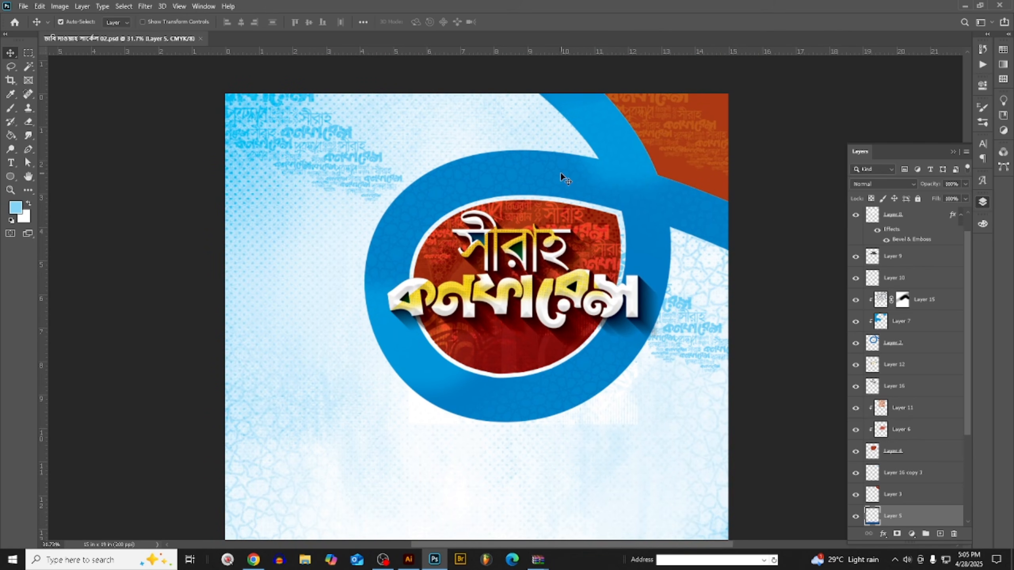
click(629, 183)
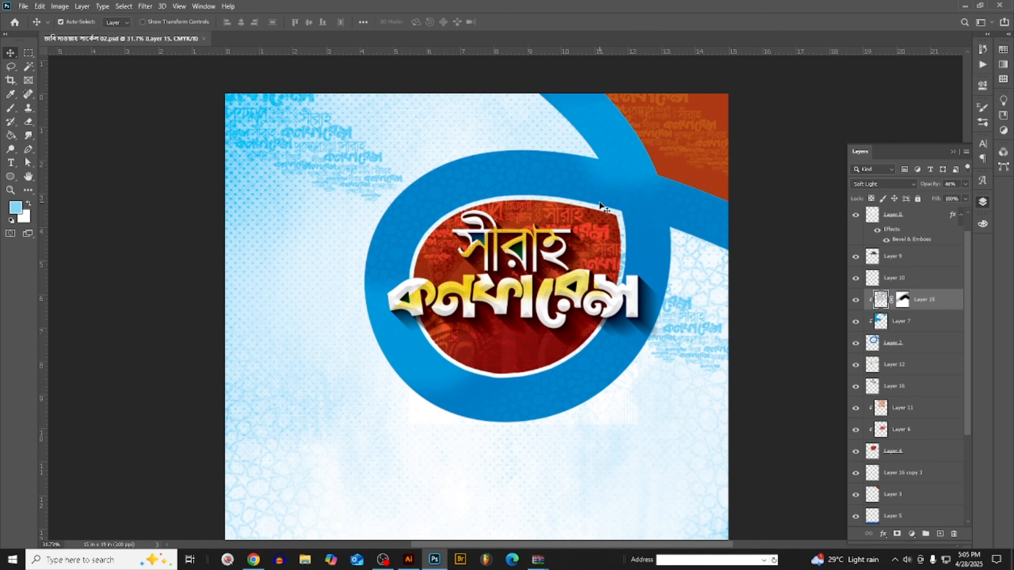
key(ctrl+v)
click(681, 153)
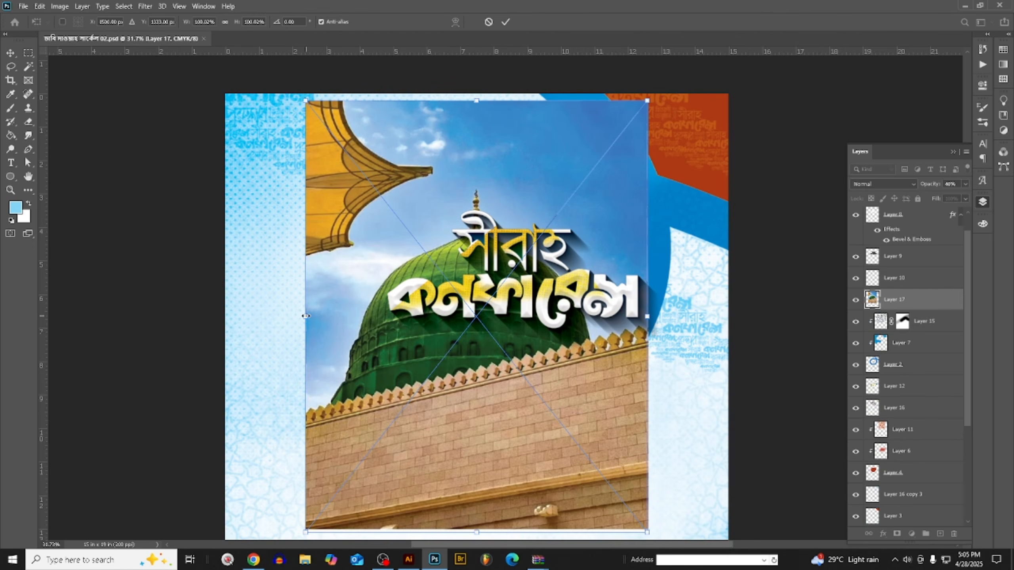
- Scale the pasted dome photo to about 49% over the blue ring's upper right part and clip it to the ring
drag(306, 316, 481, 316)
drag(555, 378, 585, 257)
drag(592, 256, 598, 257)
key(Return)
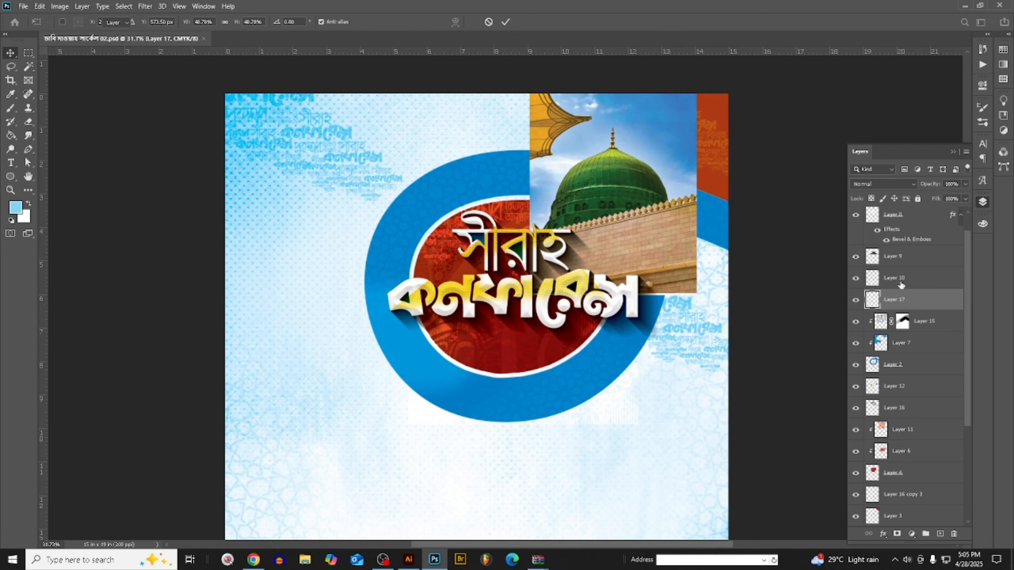
right_click(909, 301)
click(800, 306)
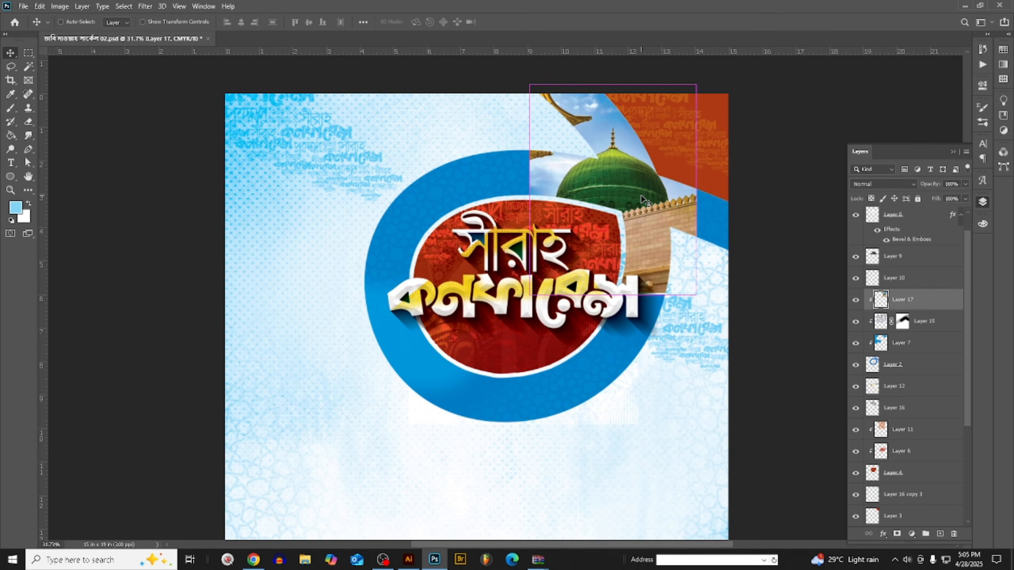
- Scale the clipped dome photo to about 79% and position the dome where the blue ring meets the upper band
key(ctrl+t)
drag(613, 82, 626, 127)
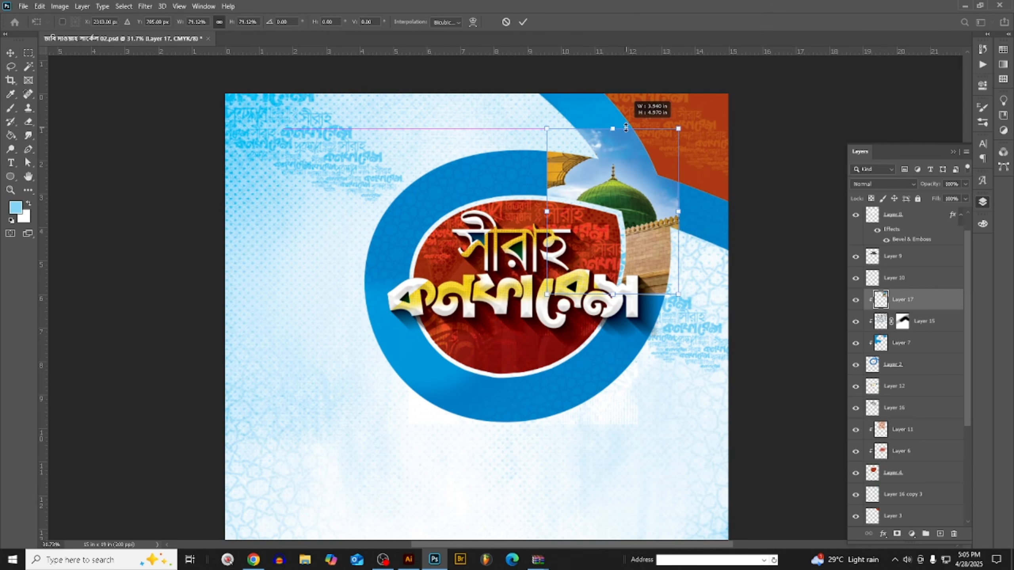
drag(619, 191, 629, 177)
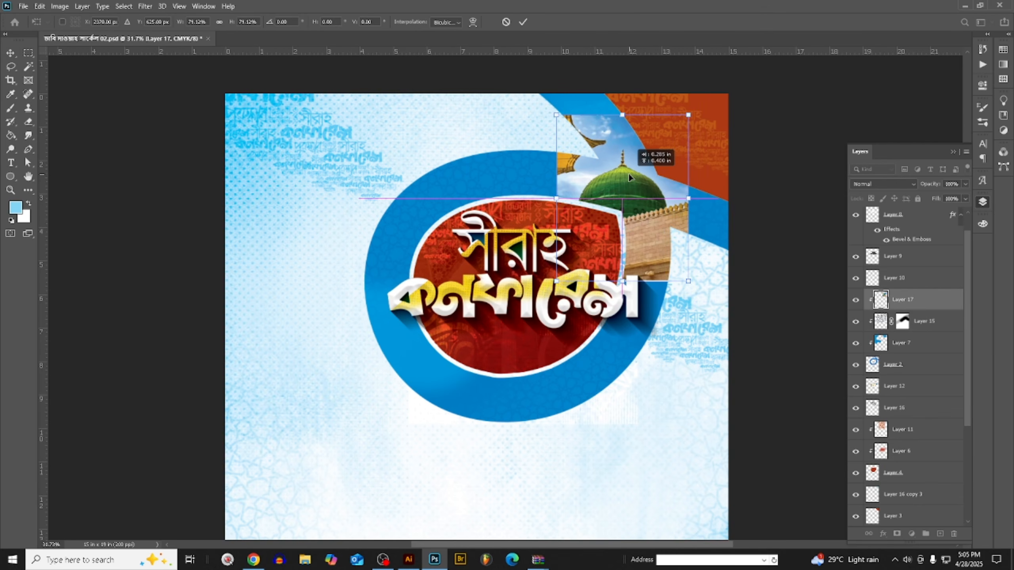
click(7, 53)
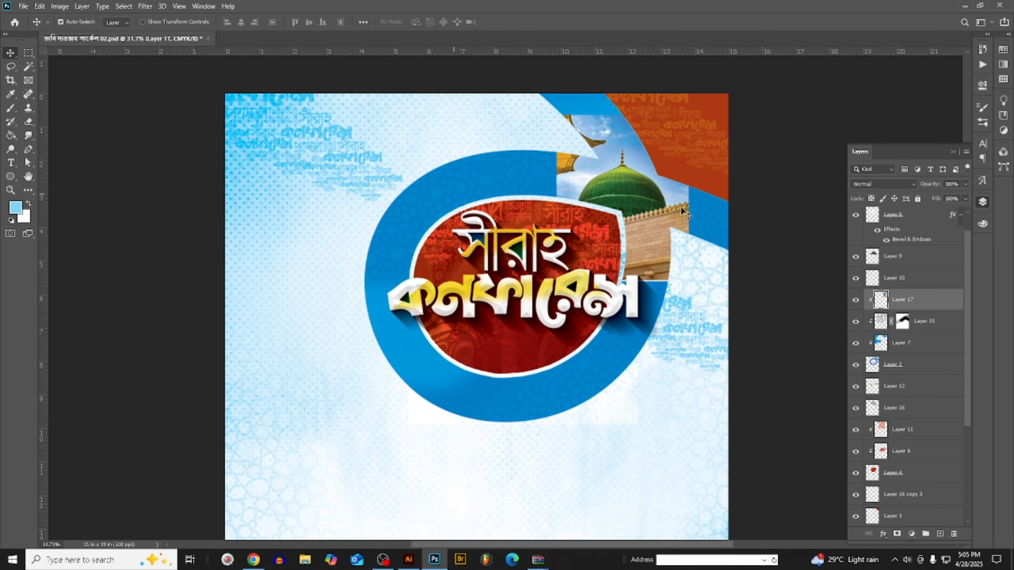
- Set the clipped dome photo's blending mode to Color Burn
scroll(745, 222, up, 1)
scroll(561, 204, down, 2)
click(893, 186)
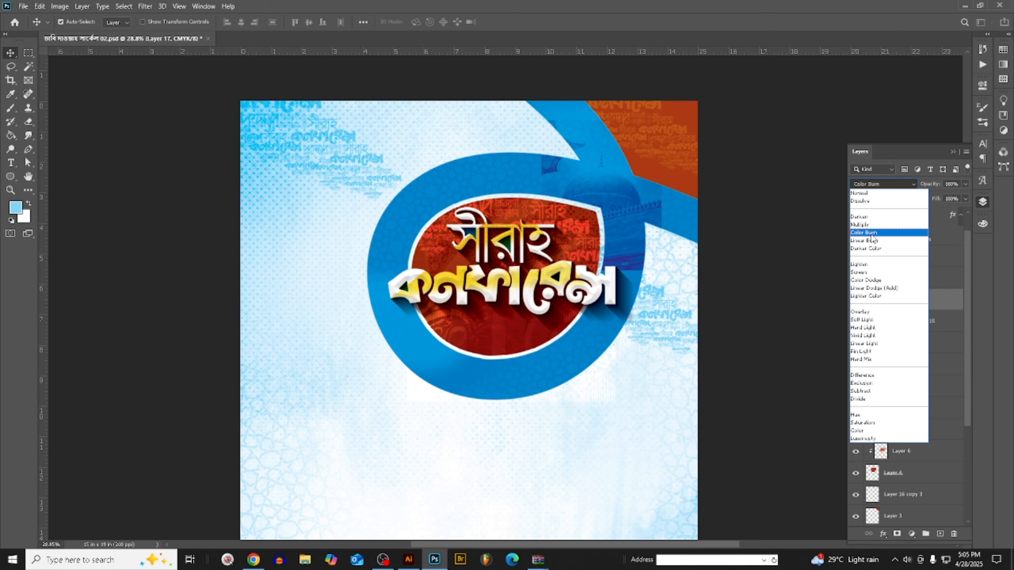
click(872, 235)
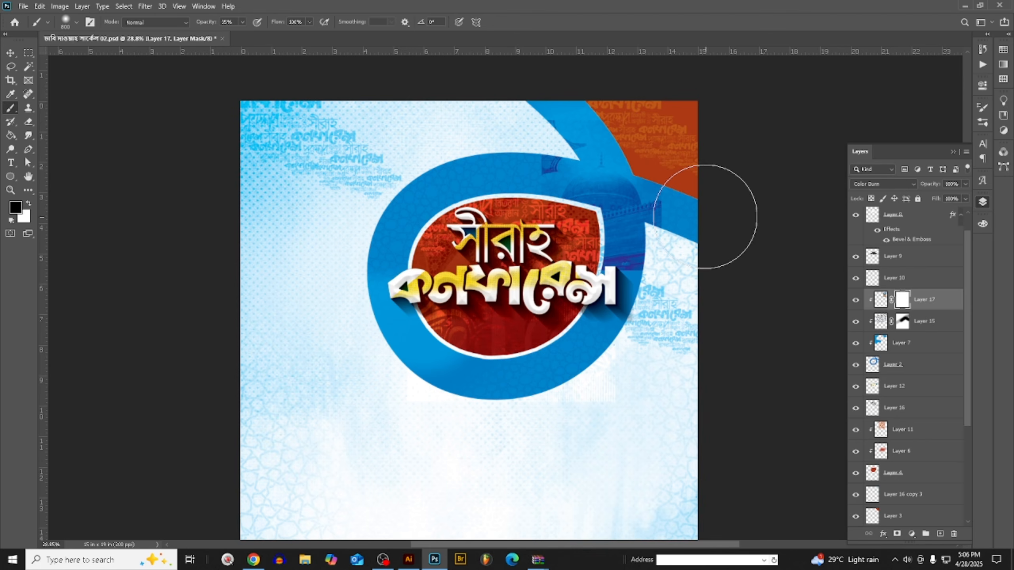
- Fade the dome photo's edges into the blue ring by painting black on its layer mask with a soft brush at 77% opacity
click(243, 22)
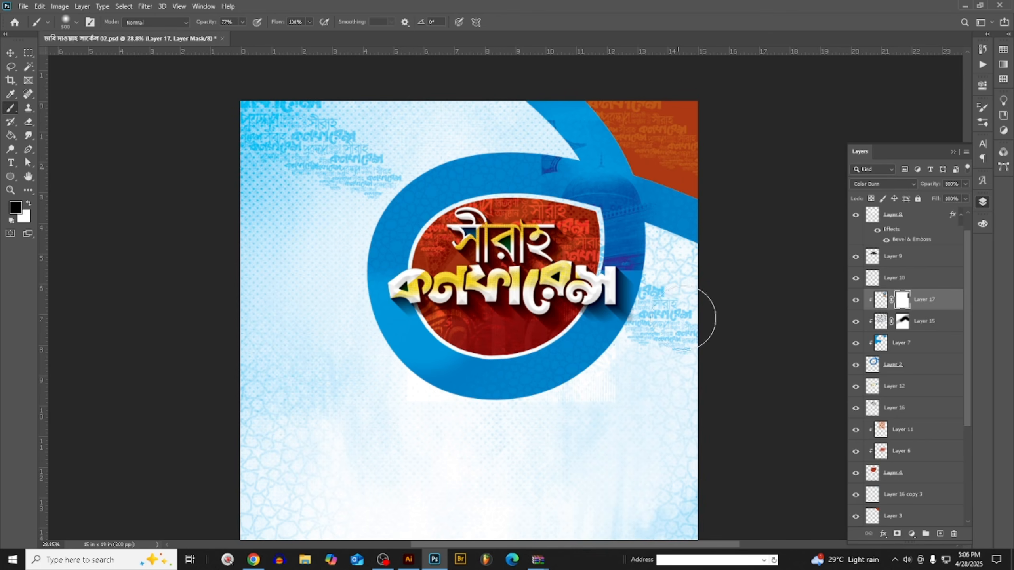
scroll(576, 142, up, 2)
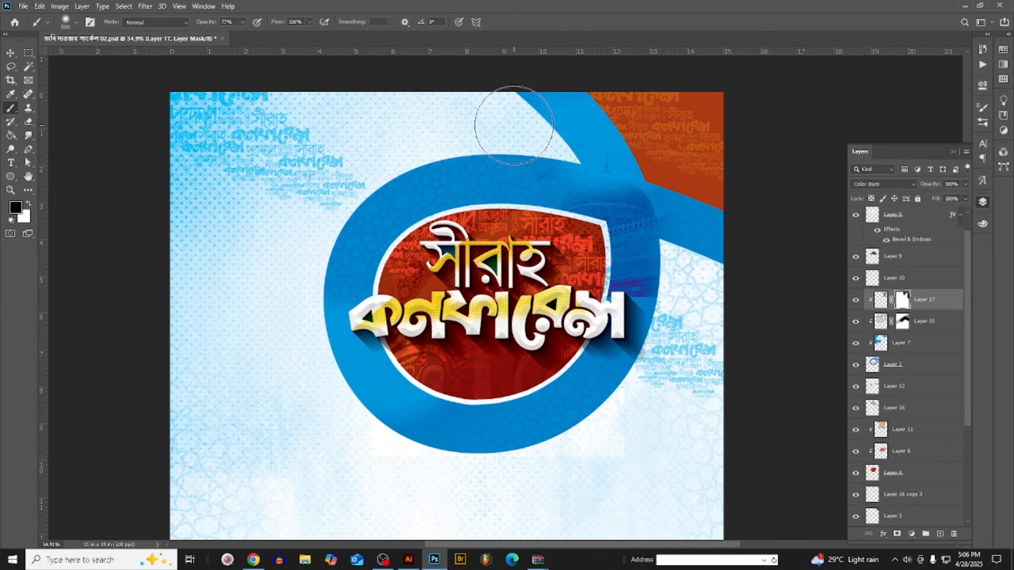
scroll(520, 229, down, 2)
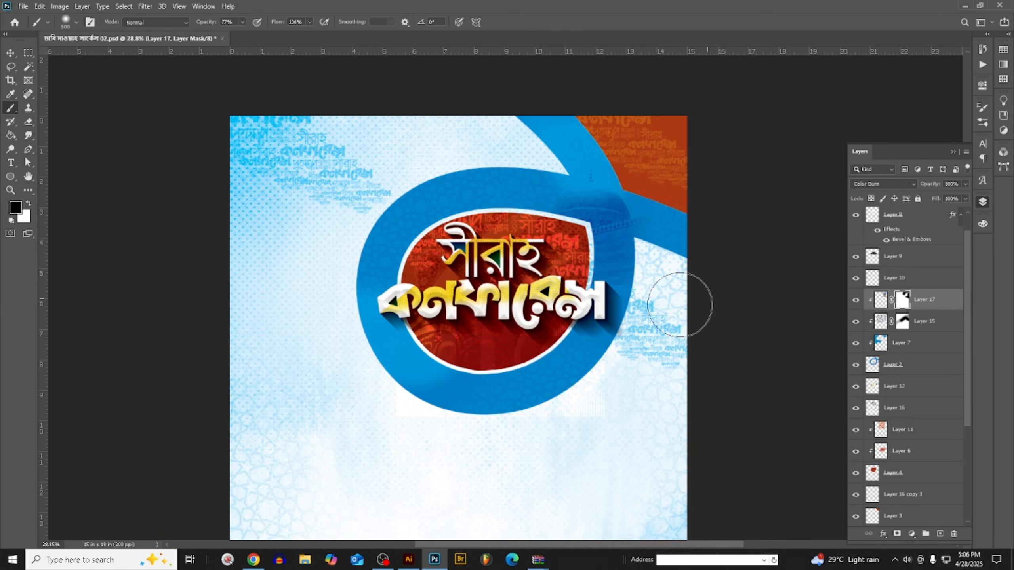
scroll(623, 246, up, 2)
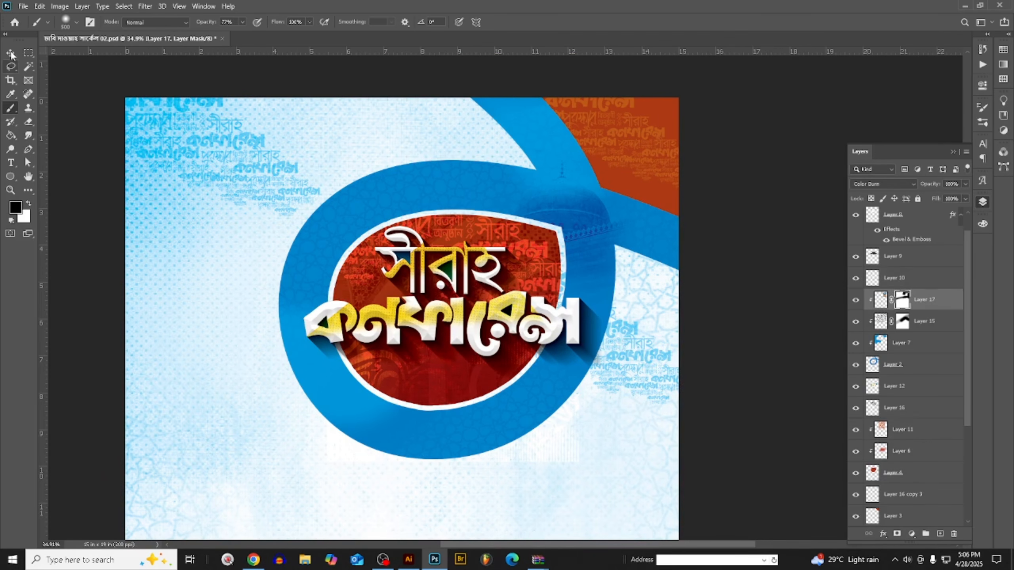
click(11, 54)
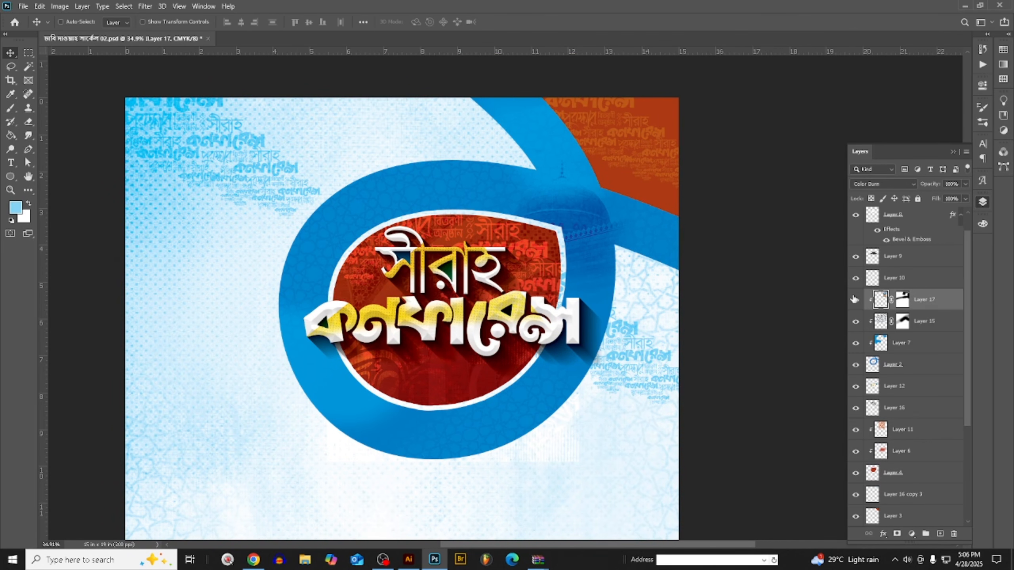
- Darken the dome photo with a Curves adjustment on the CMYK channel, using input 43 and output 53
key(ctrl+m)
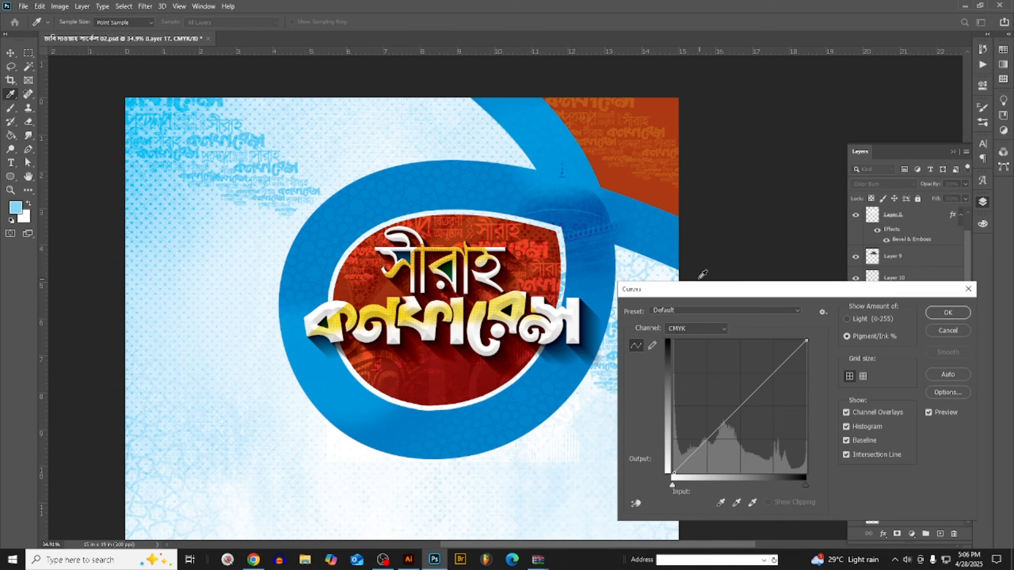
mouse_move(744, 399)
mouse_down()
mouse_move(718, 393)
mouse_move(731, 400)
mouse_up()
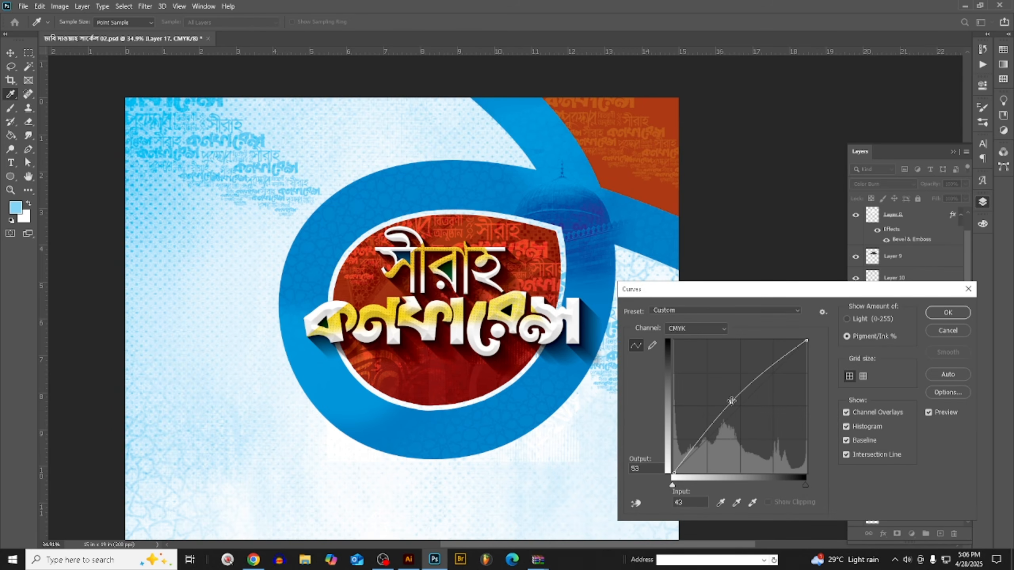
click(947, 313)
scroll(661, 341, down, 2)
key(ctrl+0)
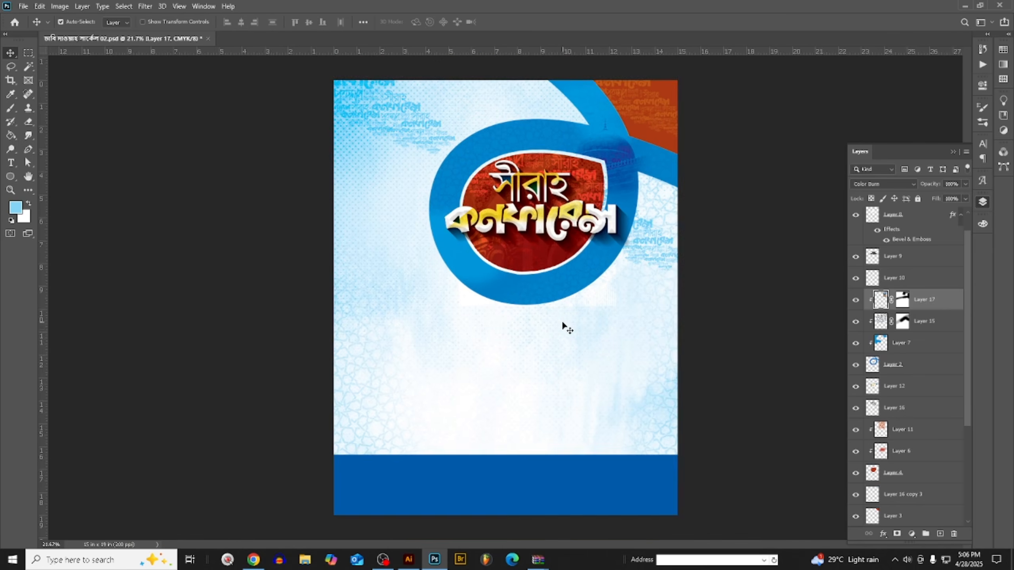
right_click(569, 329)
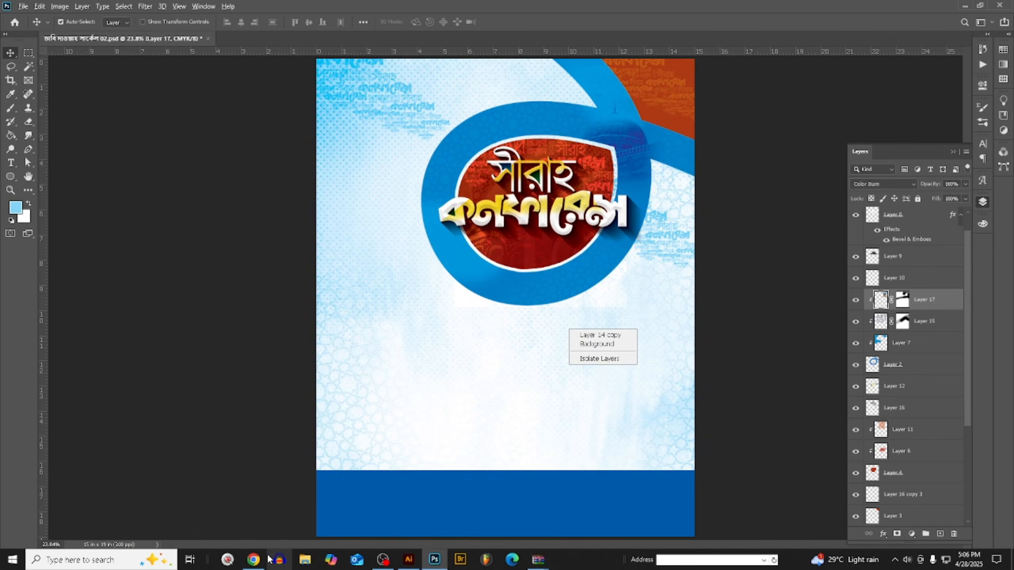
- Switch to Chrome and look through the open Pinterest tabs for further mosque, calligraphy and background artwork
click(255, 559)
scroll(409, 331, down, 5)
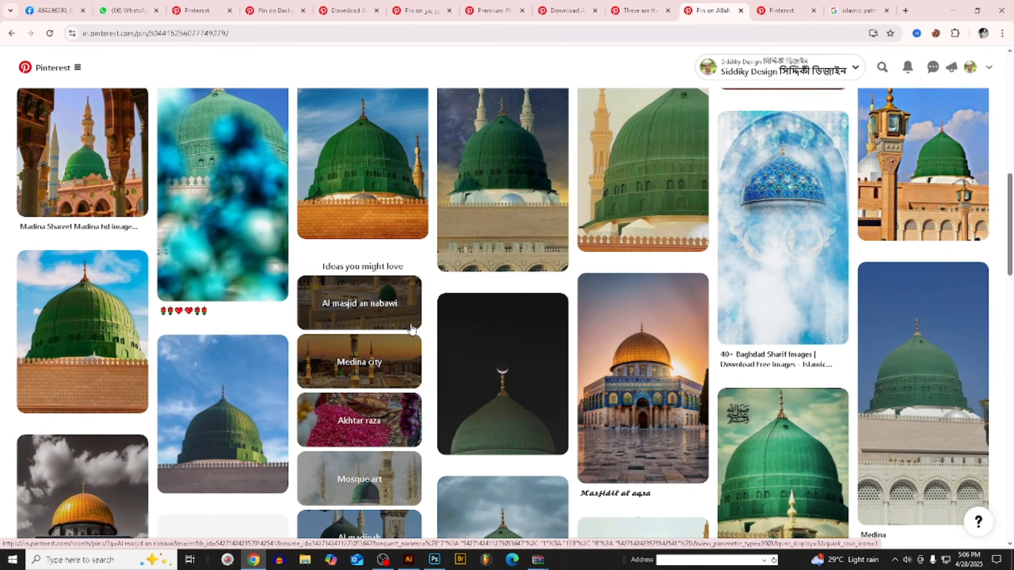
click(756, 16)
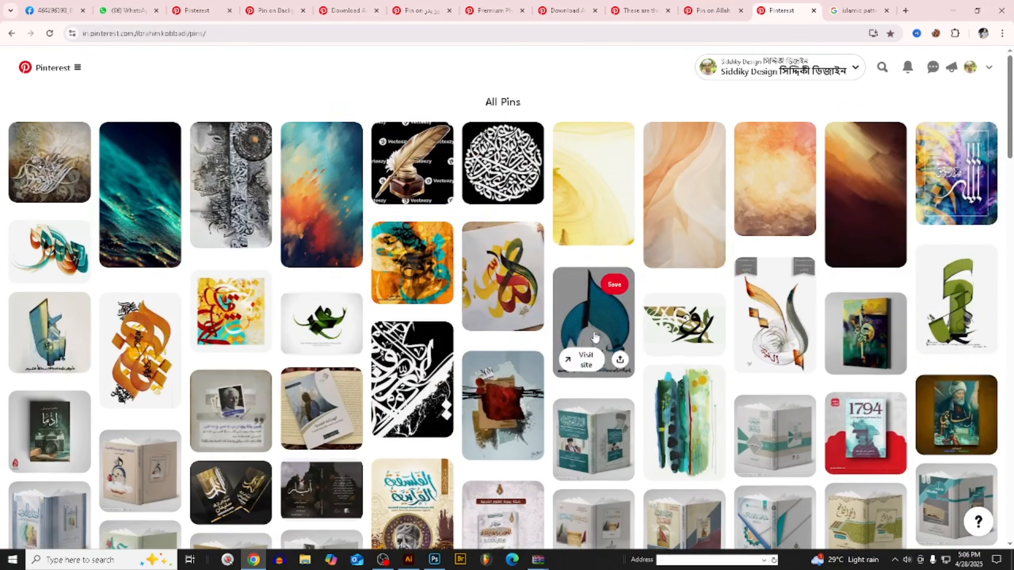
click(557, 8)
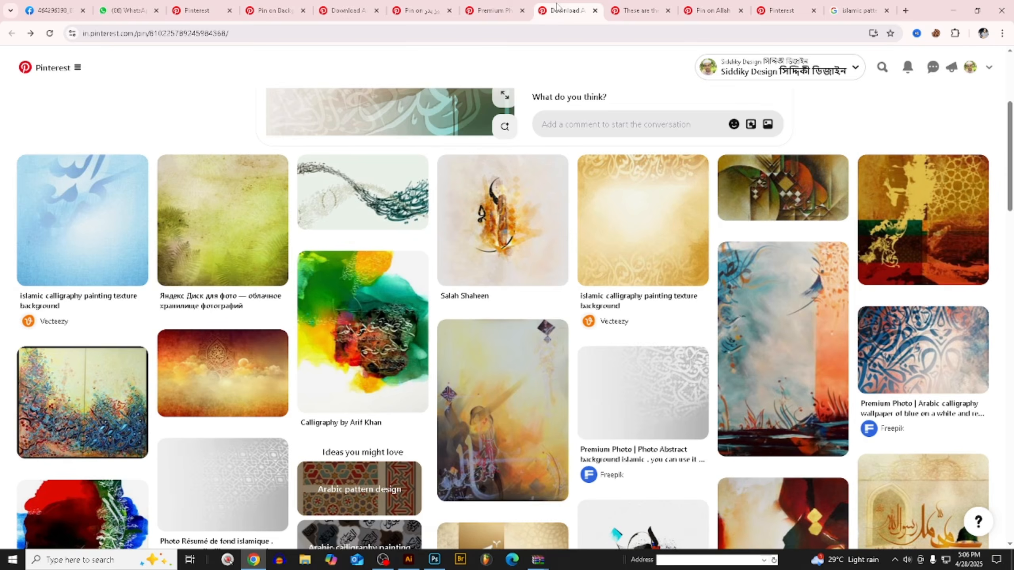
click(506, 9)
click(431, 9)
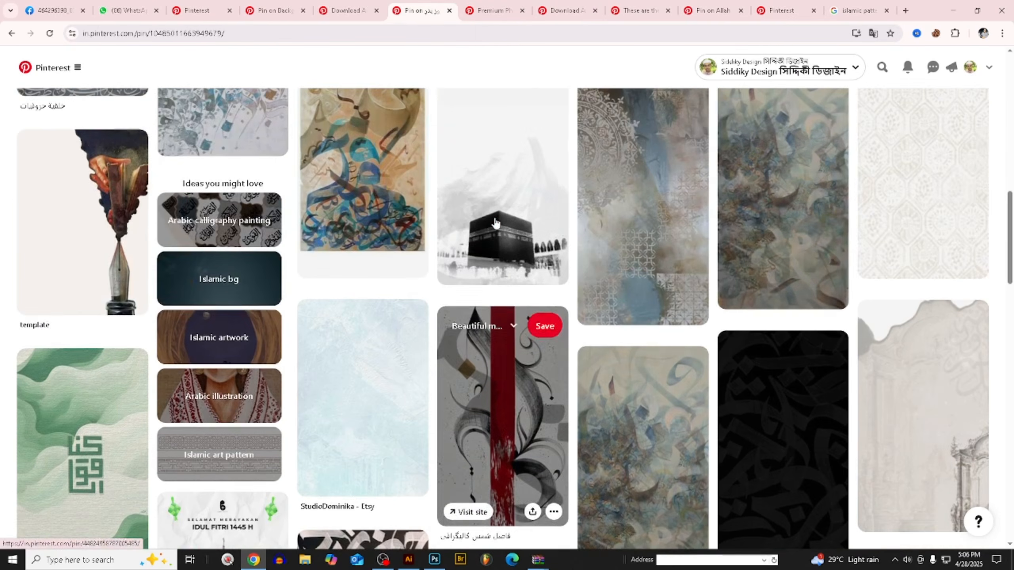
click(344, 10)
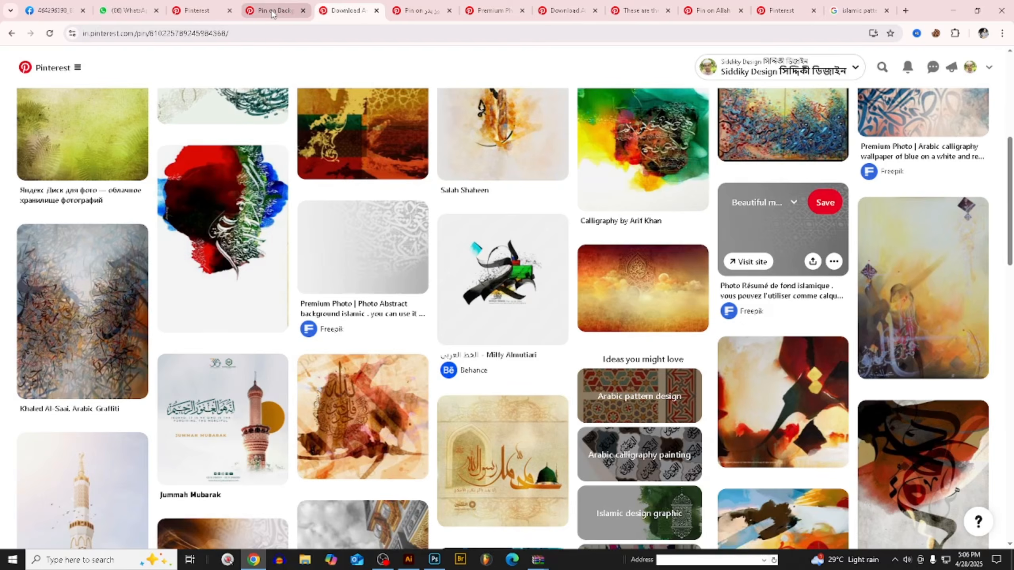
click(272, 11)
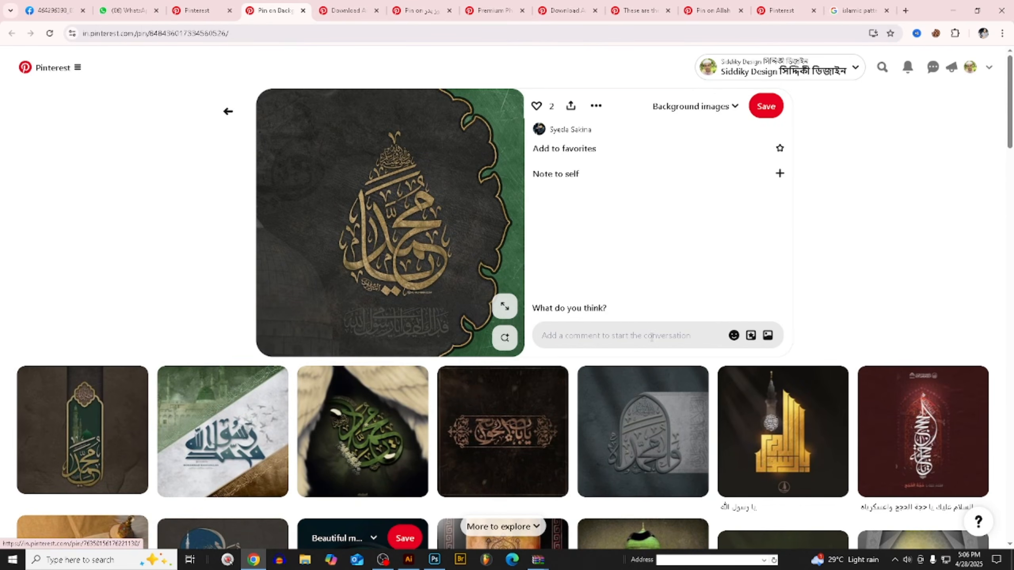
- Browse the pins related to the gold calligraphy on black, and examine the Pinterest home feed for background ideas
scroll(422, 320, down, 5)
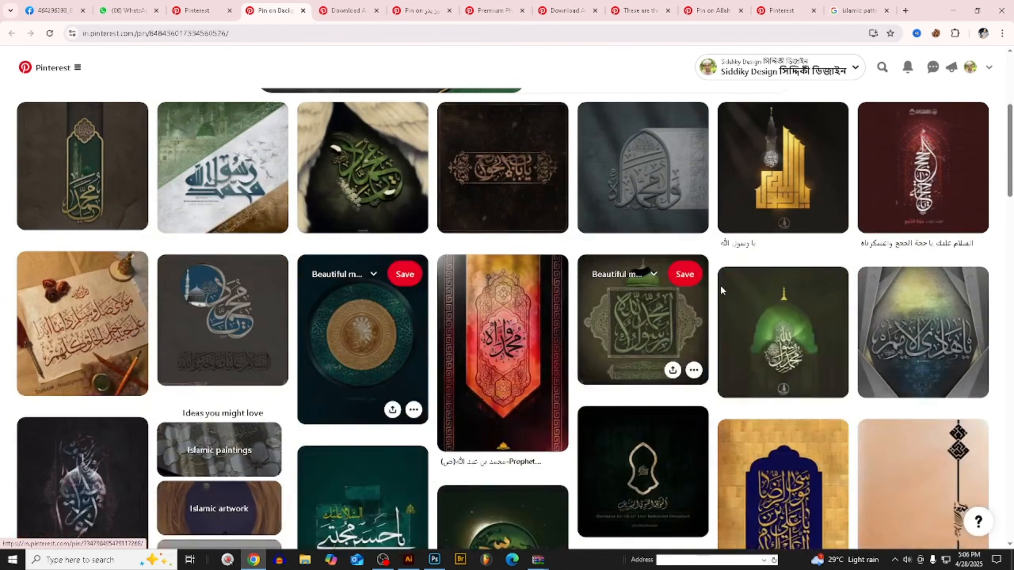
scroll(645, 319, up, 5)
click(229, 113)
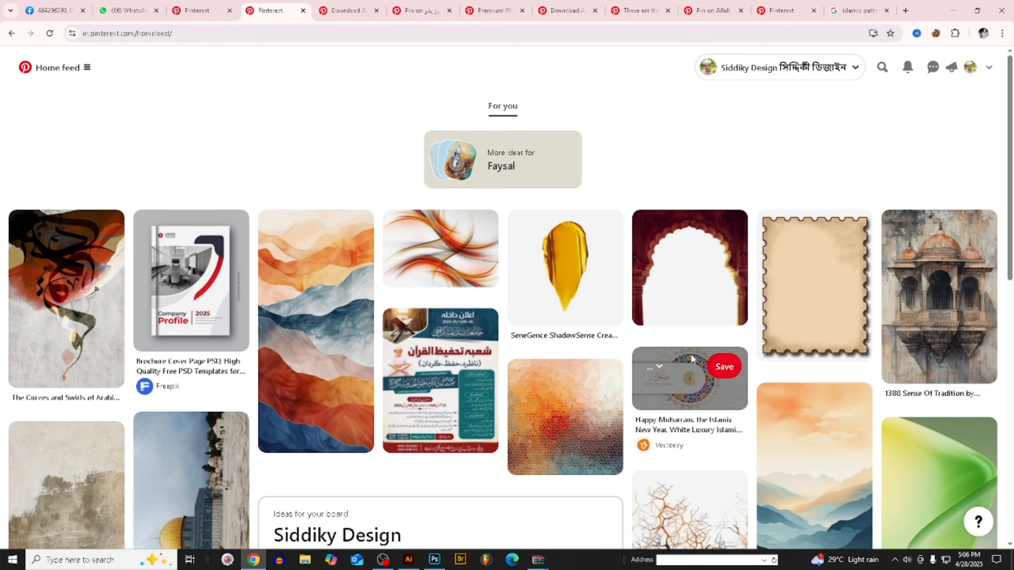
scroll(692, 361, down, 5)
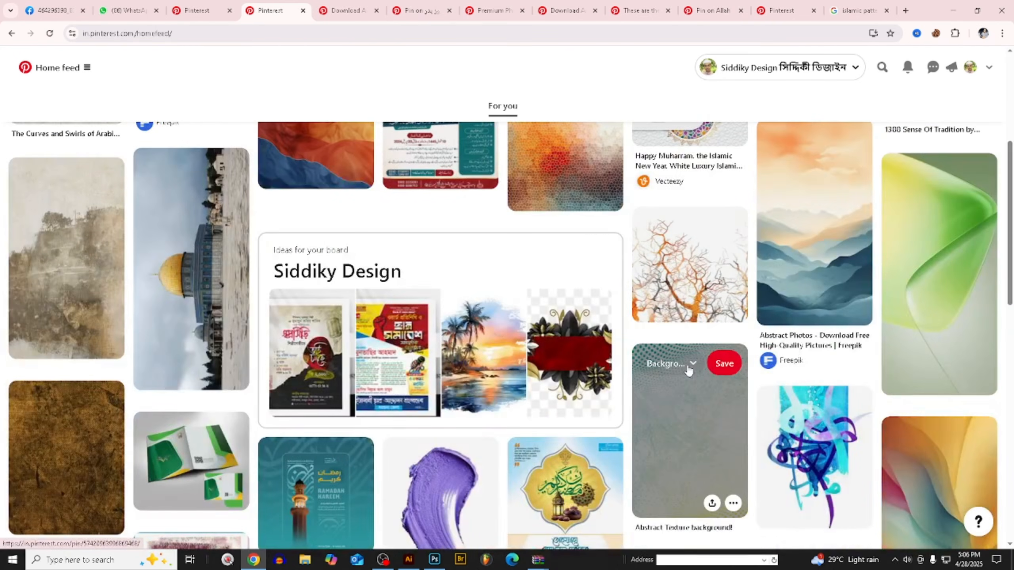
scroll(371, 402, up, 5)
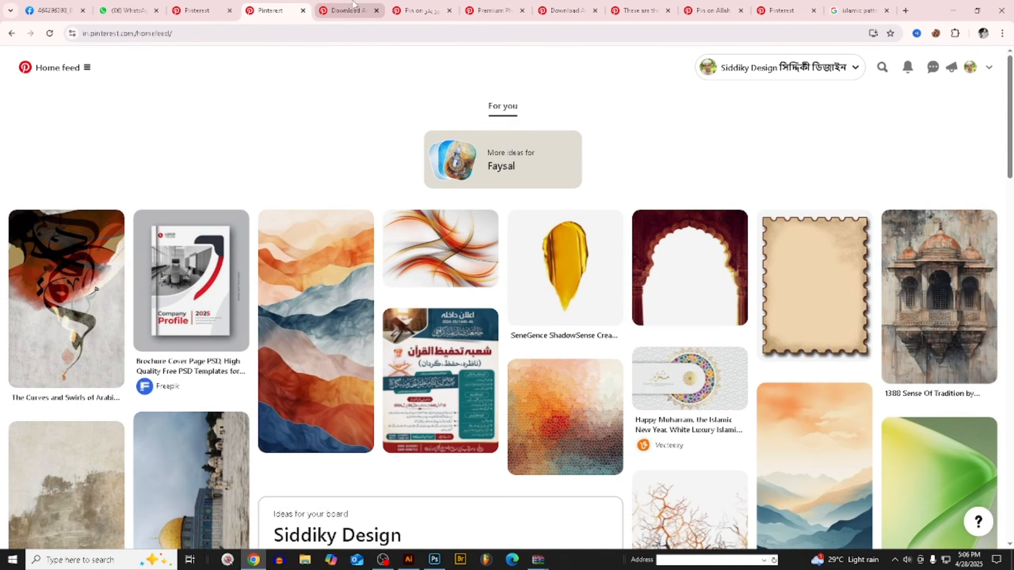
- Look through the Background images board and open the blue calligraphy, Jumma Mubarak and desert Hajj pins in separate tabs
click(343, 11)
click(200, 9)
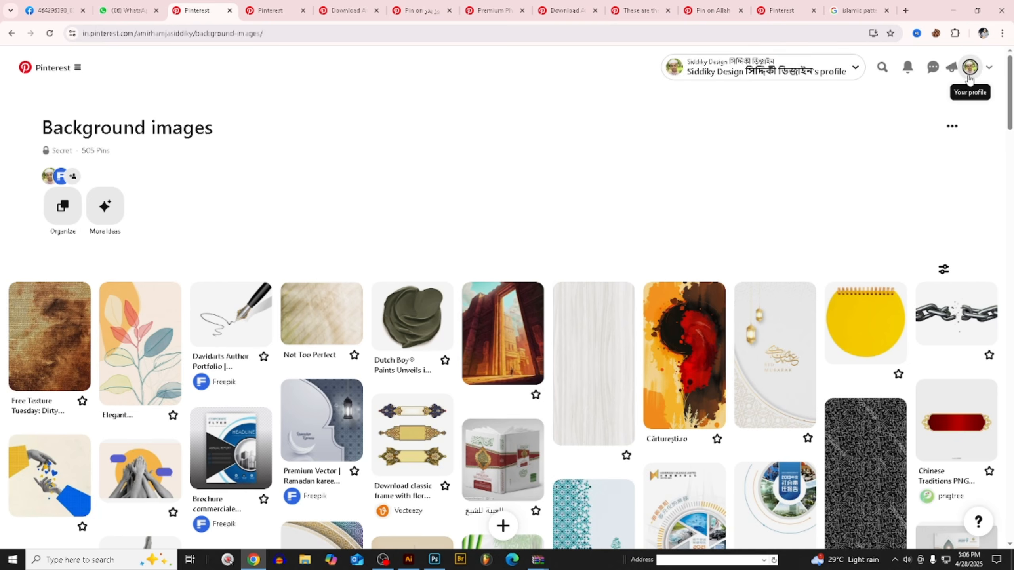
scroll(591, 240, down, 7)
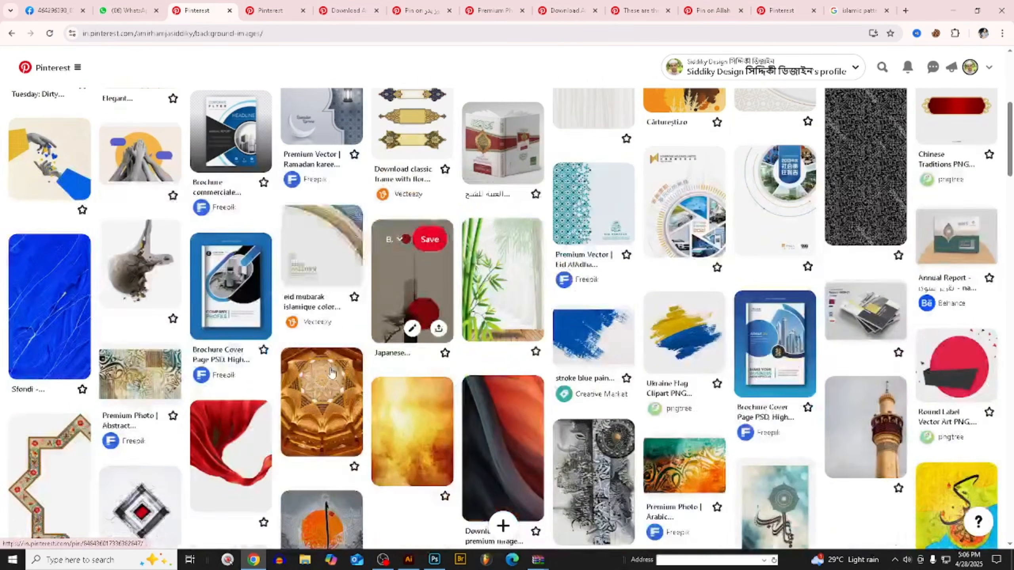
scroll(332, 373, down, 9)
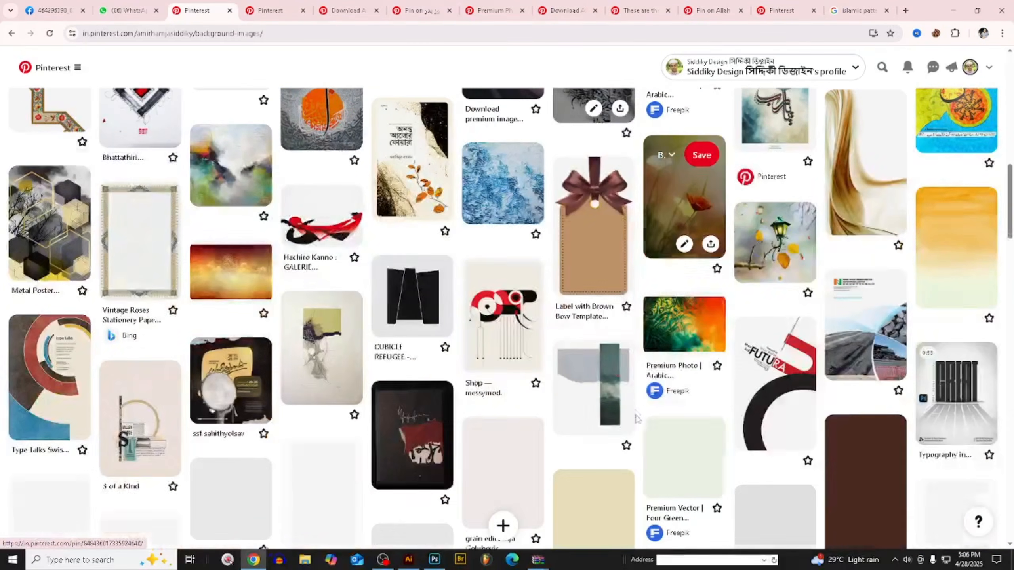
scroll(639, 403, down, 8)
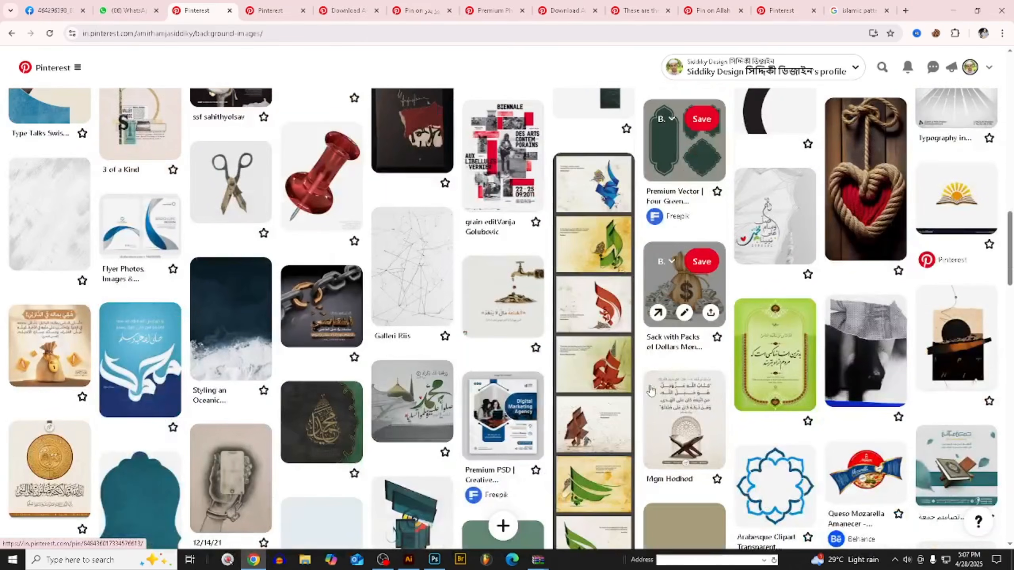
scroll(649, 389, down, 3)
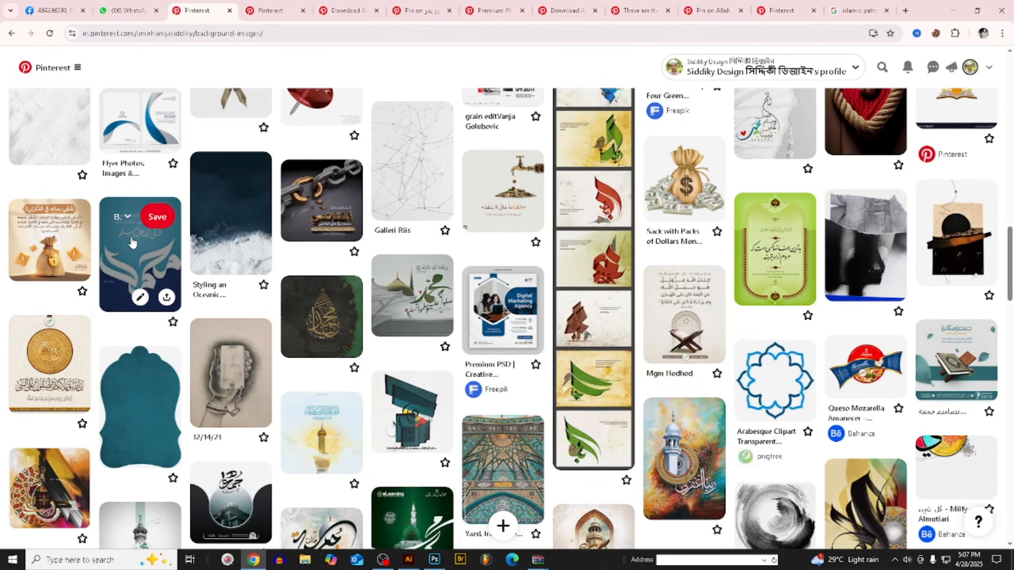
middle_click(133, 243)
scroll(132, 242, down, 5)
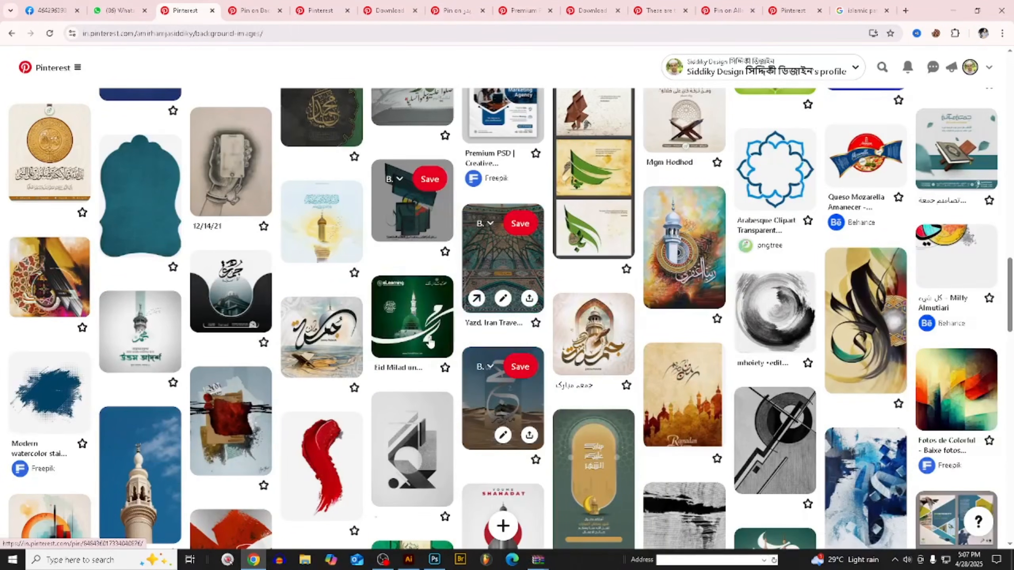
middle_click(606, 343)
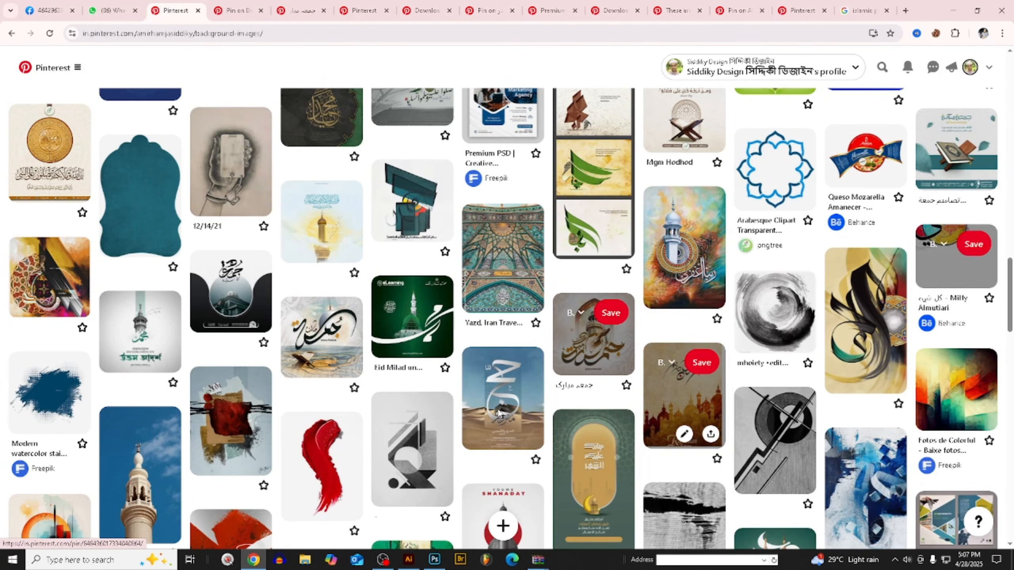
middle_click(507, 401)
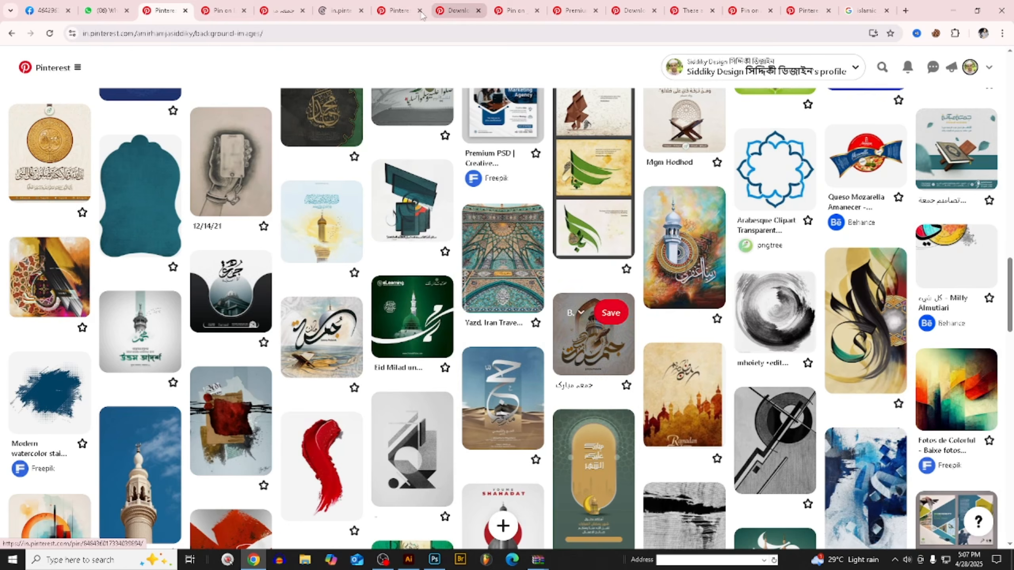
- Examine the desert Hajj calligraphy pin and its related pins, and close its tab
click(350, 12)
scroll(479, 279, down, 4)
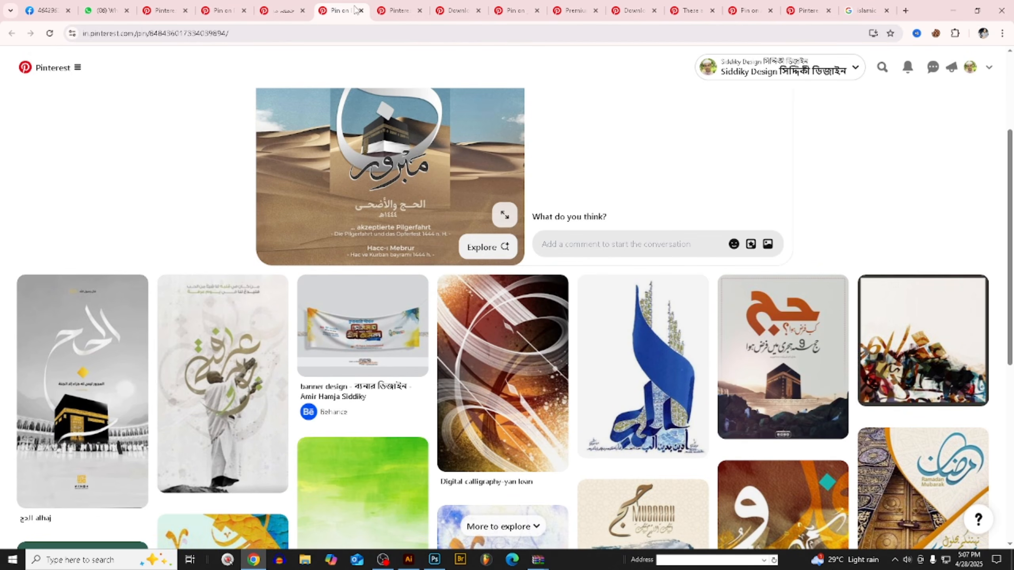
middle_click(341, 10)
- Examine the pins related to the Jumma Mubarak artwork for mosque, dome and calligraphy ideas
scroll(459, 280, down, 3)
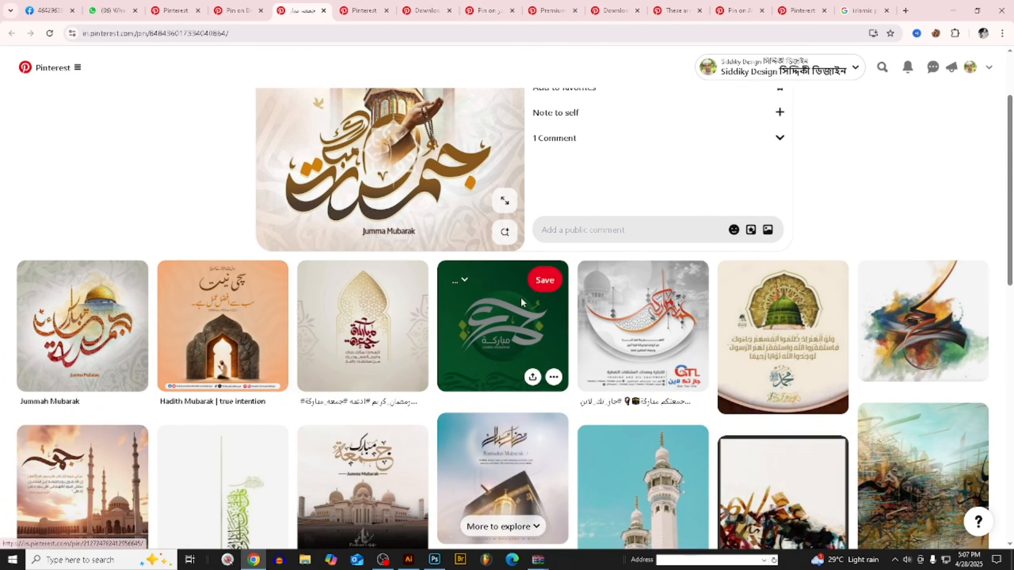
scroll(783, 359, down, 3)
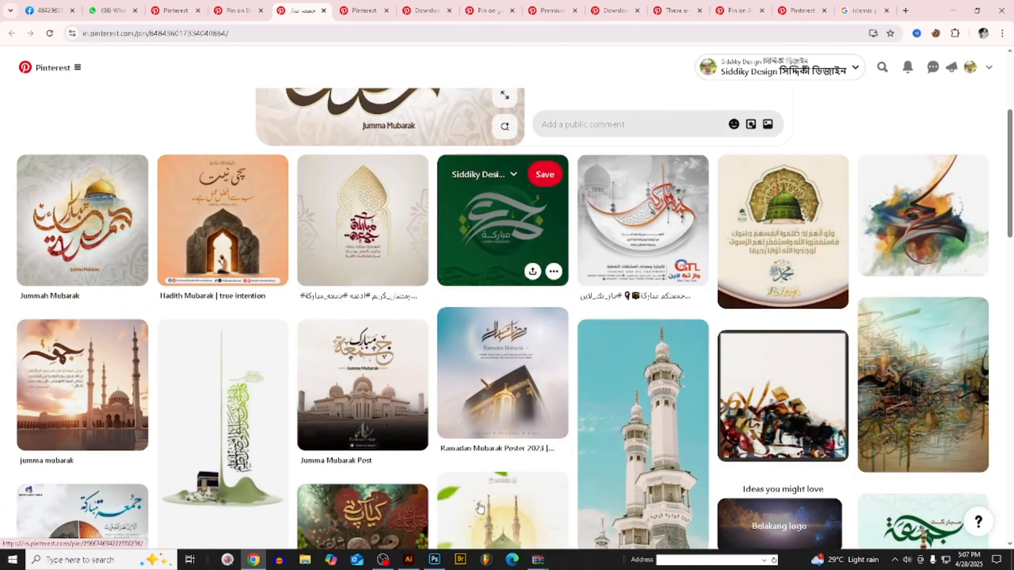
scroll(503, 239, down, 5)
scroll(635, 356, down, 2)
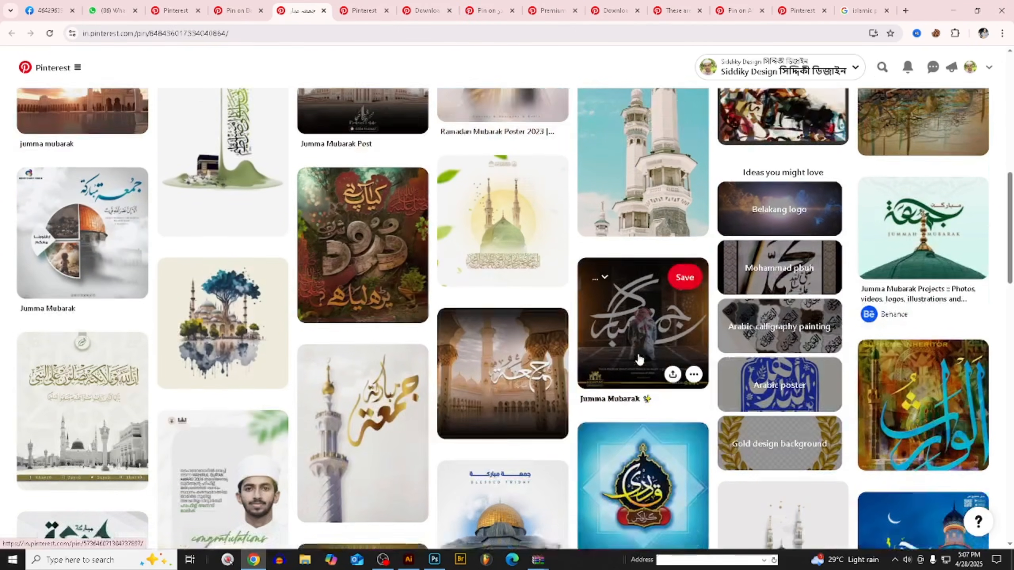
scroll(639, 357, down, 2)
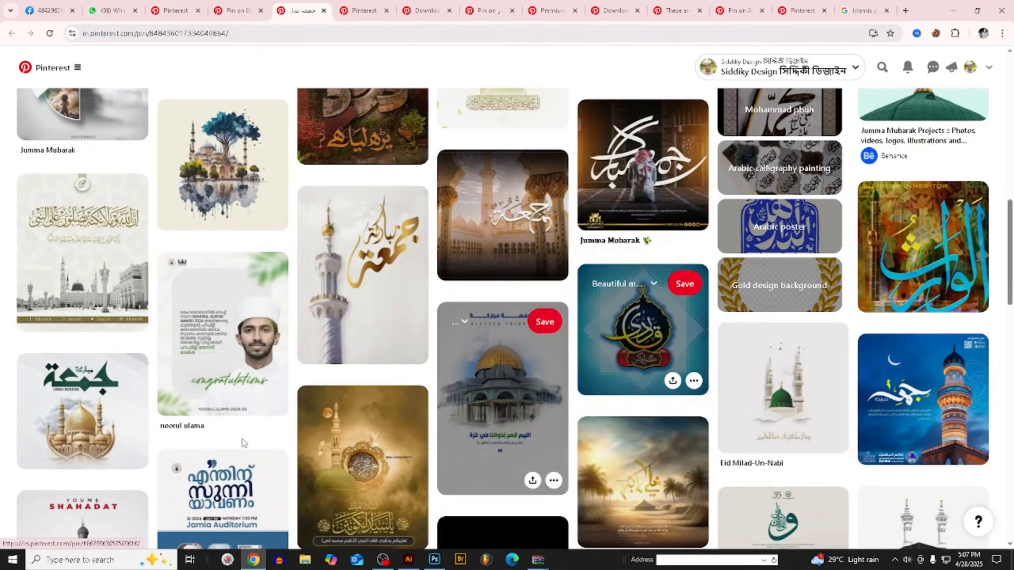
scroll(639, 357, down, 5)
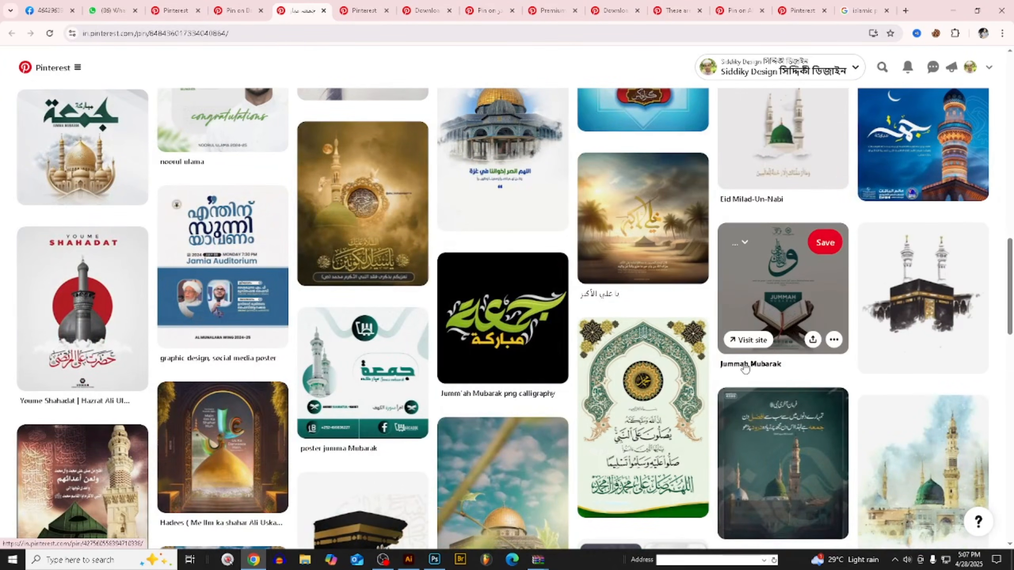
scroll(744, 371, down, 7)
scroll(744, 371, down, 2)
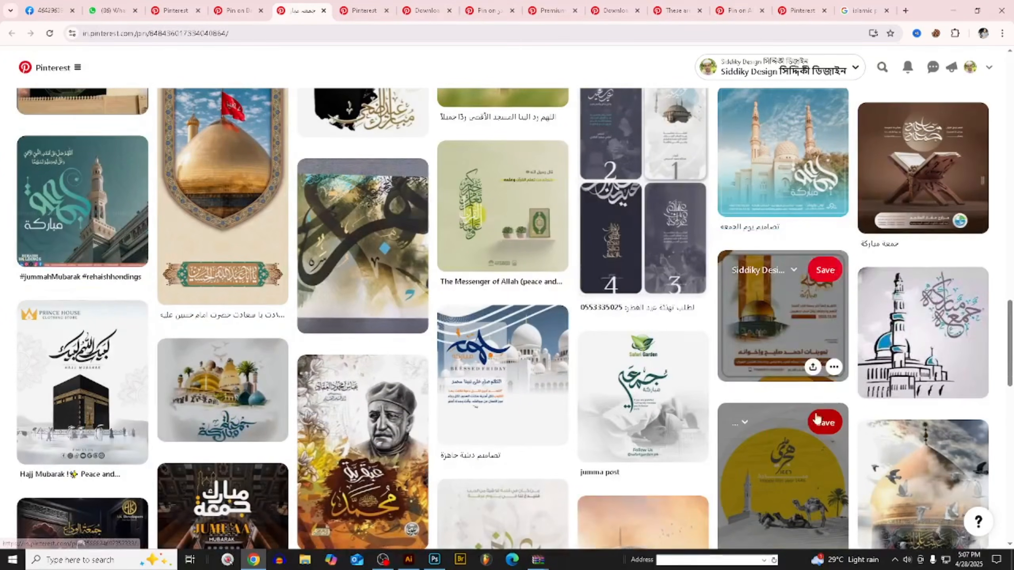
scroll(775, 365, down, 2)
scroll(775, 364, down, 5)
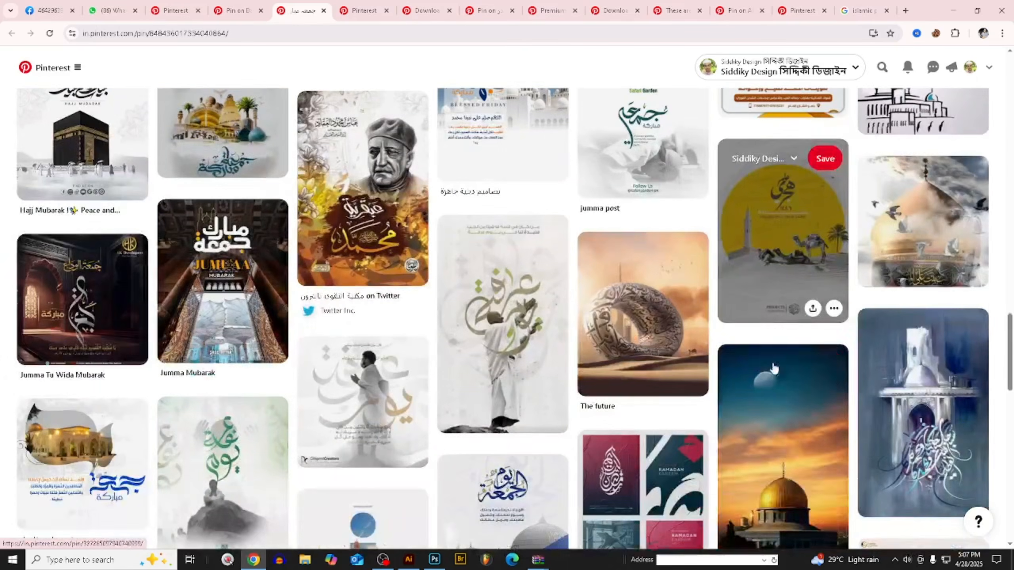
scroll(362, 277, down, 15)
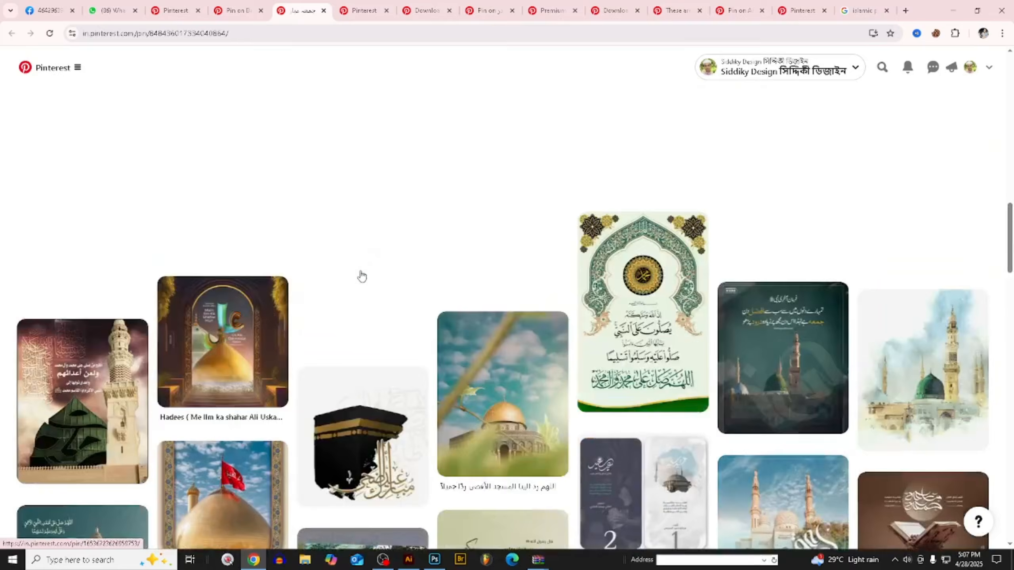
scroll(435, 317, down, 1)
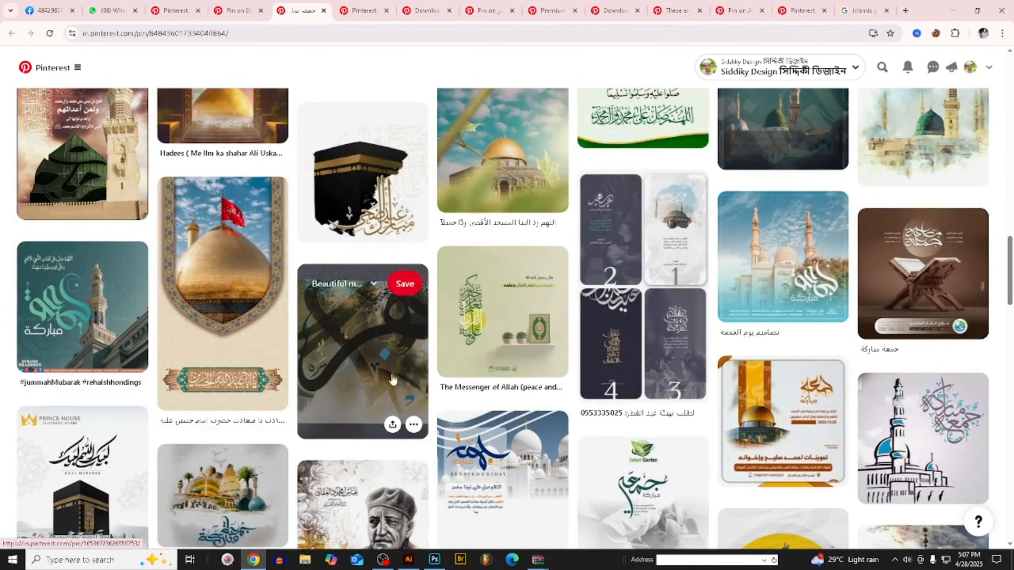
scroll(393, 380, up, 20)
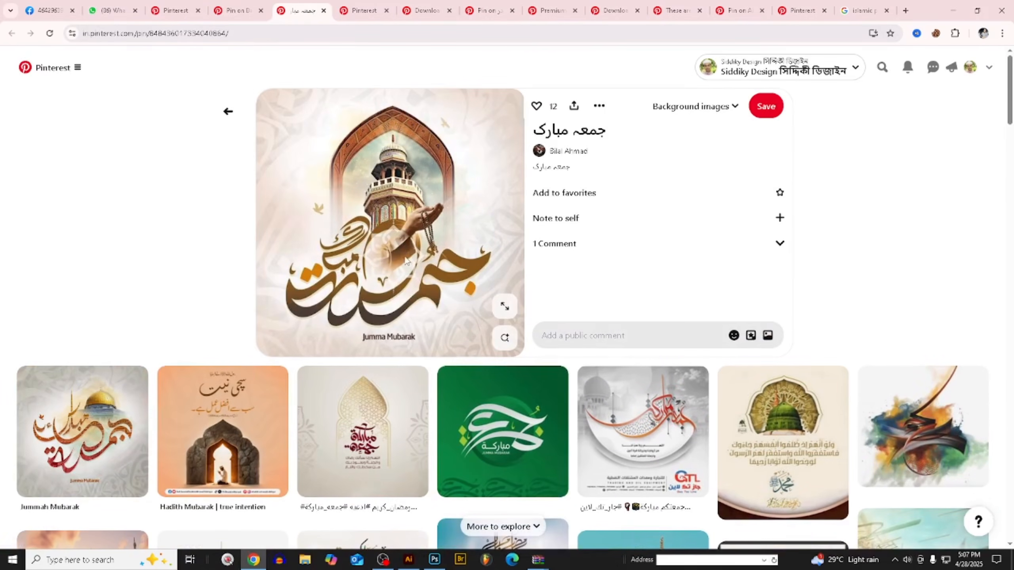
- Browse the pins related to the blue calligraphy artwork and to the teal Muhammad calligraphy on a grey textured background
click(230, 8)
scroll(503, 320, down, 4)
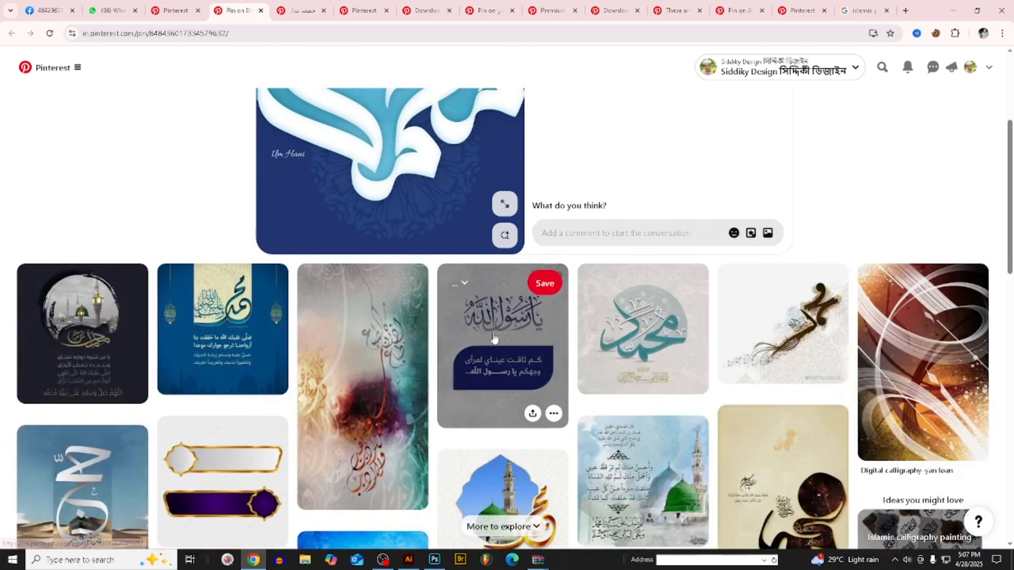
click(655, 326)
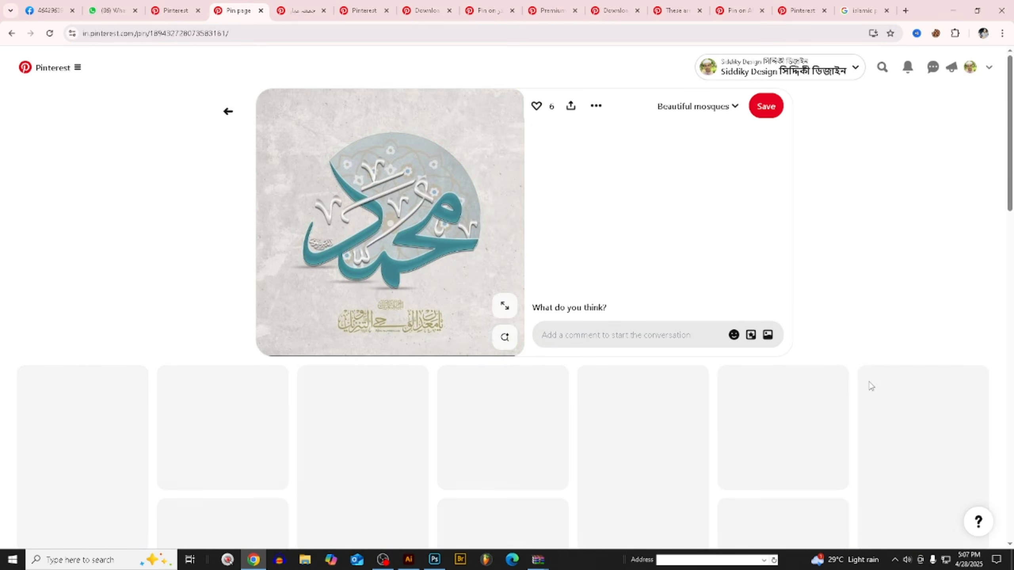
scroll(492, 272, down, 4)
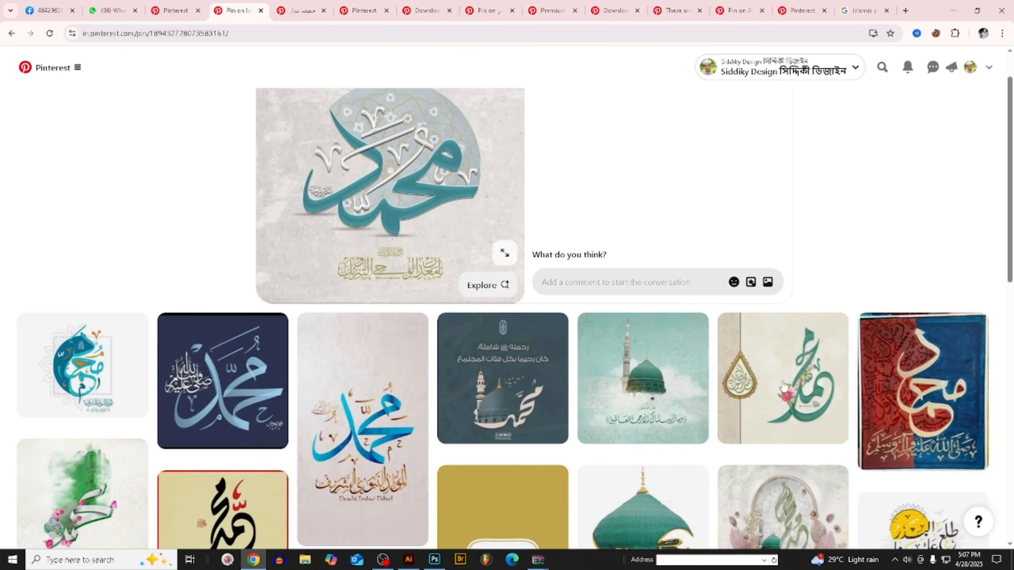
scroll(798, 399, down, 1)
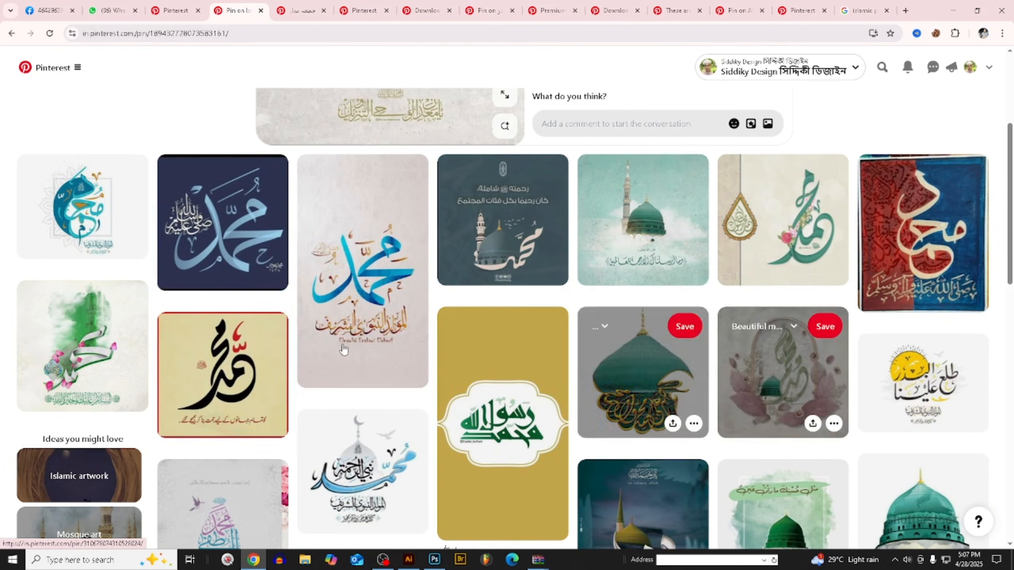
- Open the Muhammad calligraphy pin with blue ribbon lettering and gold script, and copy its image
click(367, 300)
scroll(367, 300, down, 1)
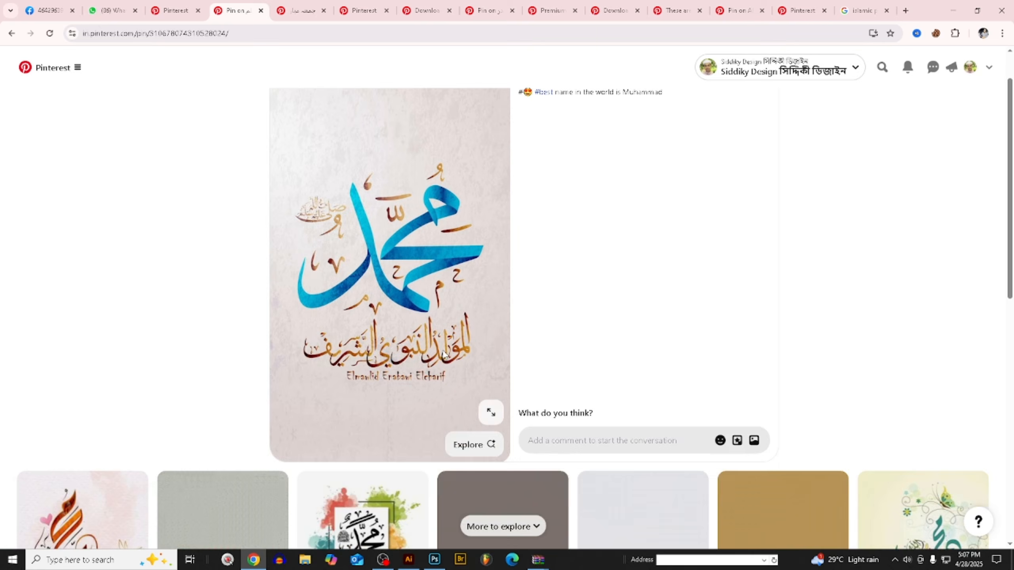
scroll(514, 379, down, 2)
scroll(517, 371, up, 2)
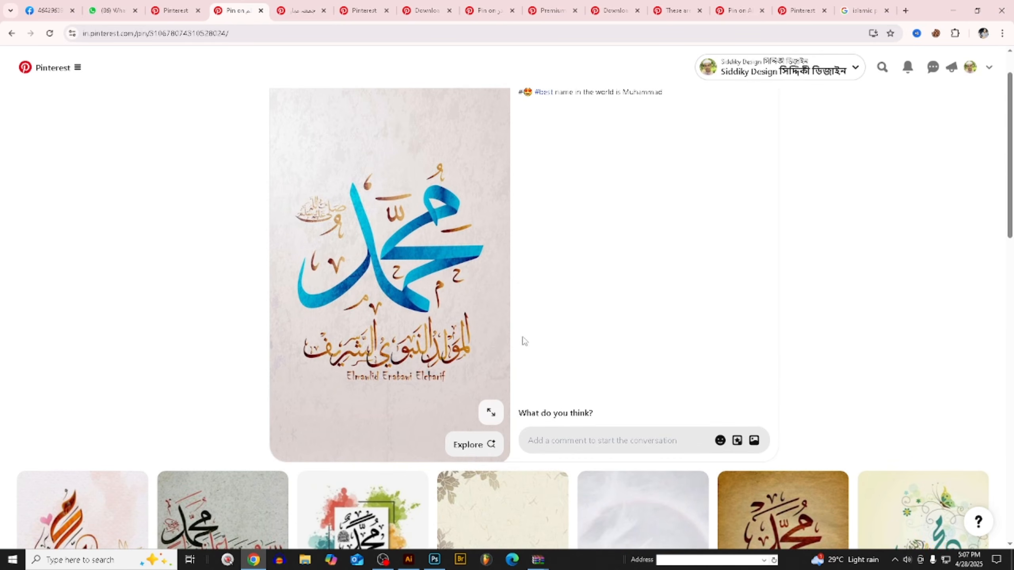
scroll(460, 281, down, 2)
scroll(471, 285, up, 2)
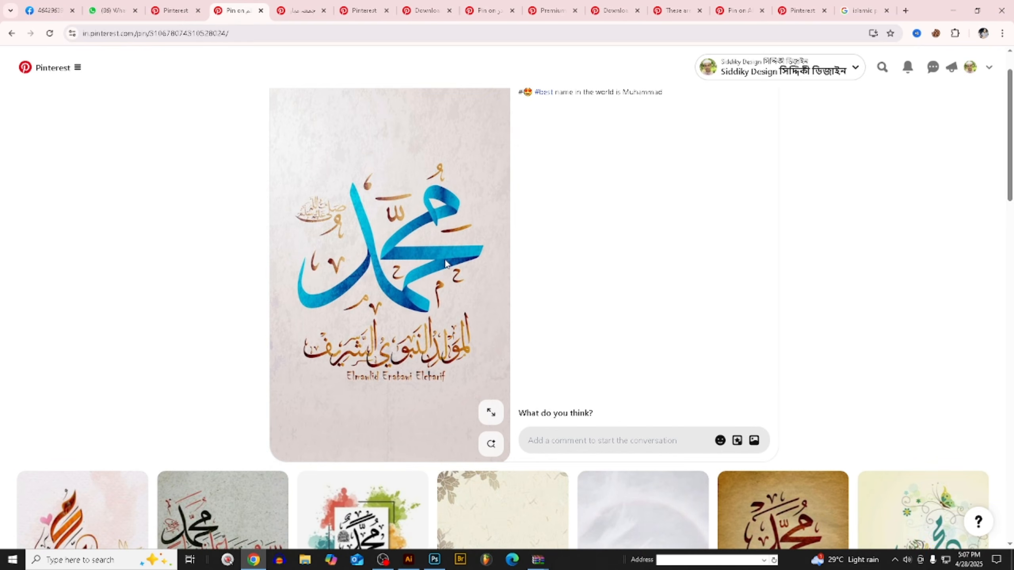
right_click(390, 208)
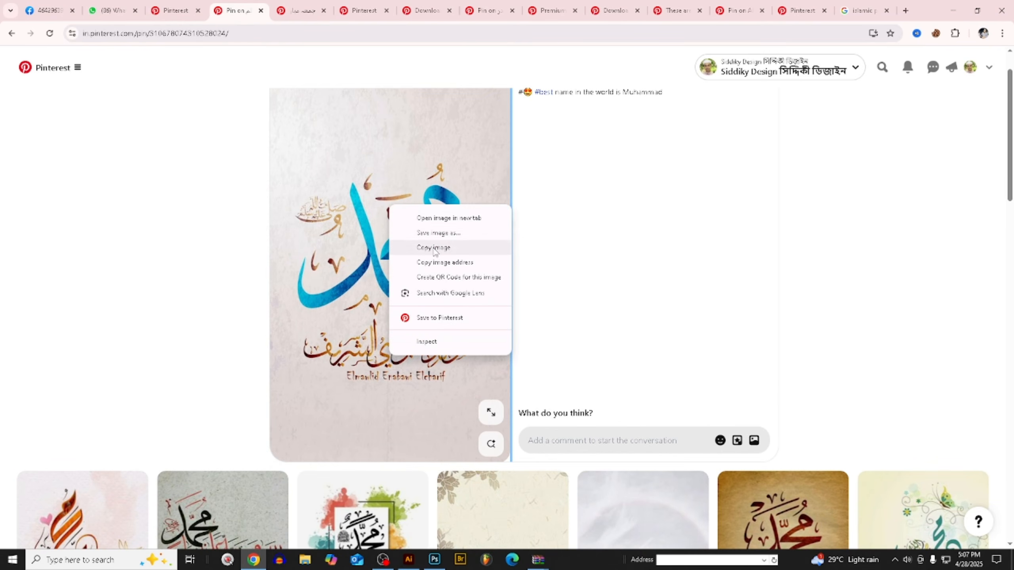
click(435, 248)
- Browse the pins related to the copied calligraphy and open the black "prophet Muhammad saw" pin in a separate tab
scroll(638, 359, down, 6)
scroll(966, 292, down, 3)
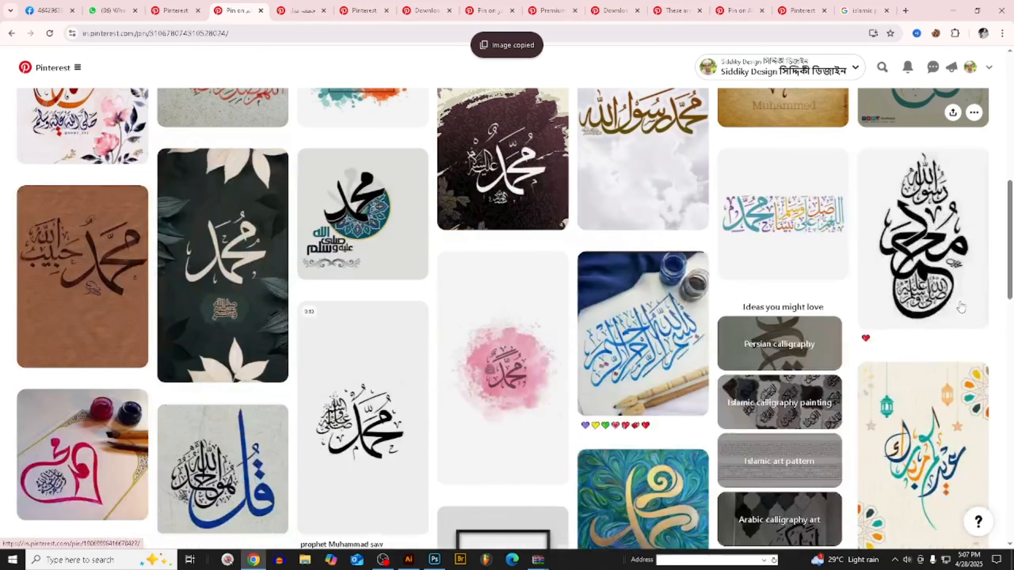
scroll(958, 399, down, 1)
scroll(346, 372, down, 2)
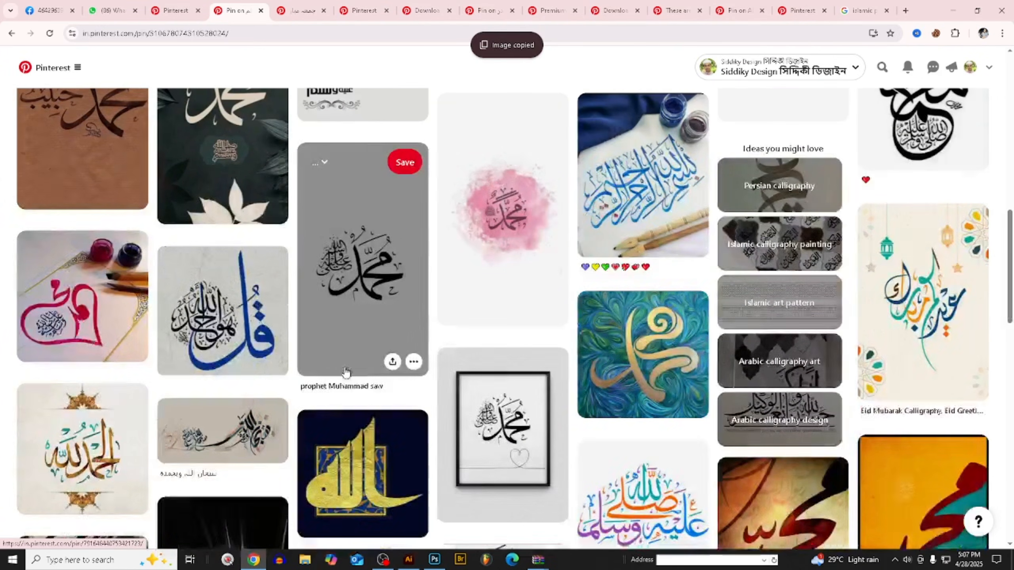
middle_click(358, 266)
scroll(489, 355, down, 6)
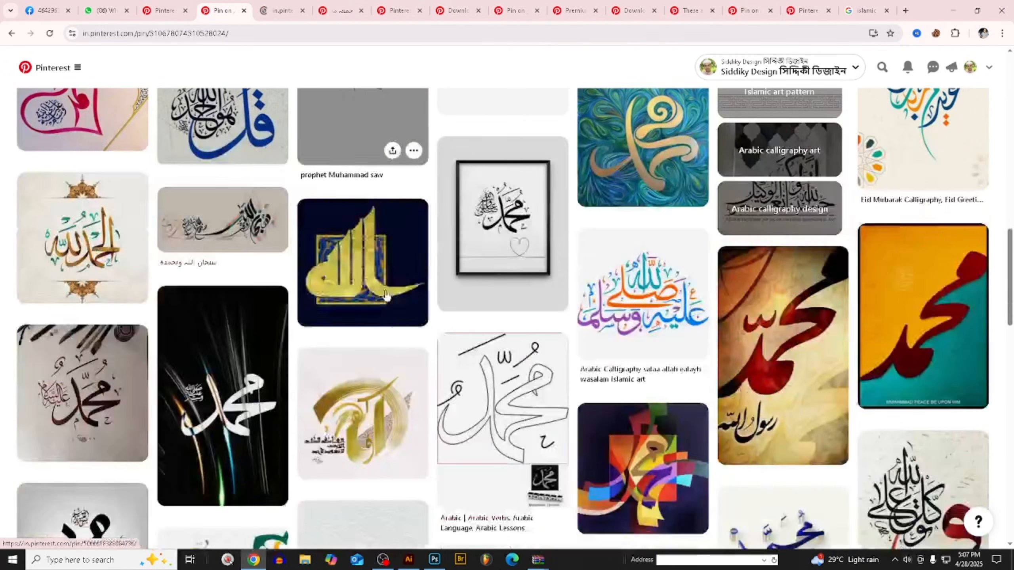
scroll(489, 355, down, 2)
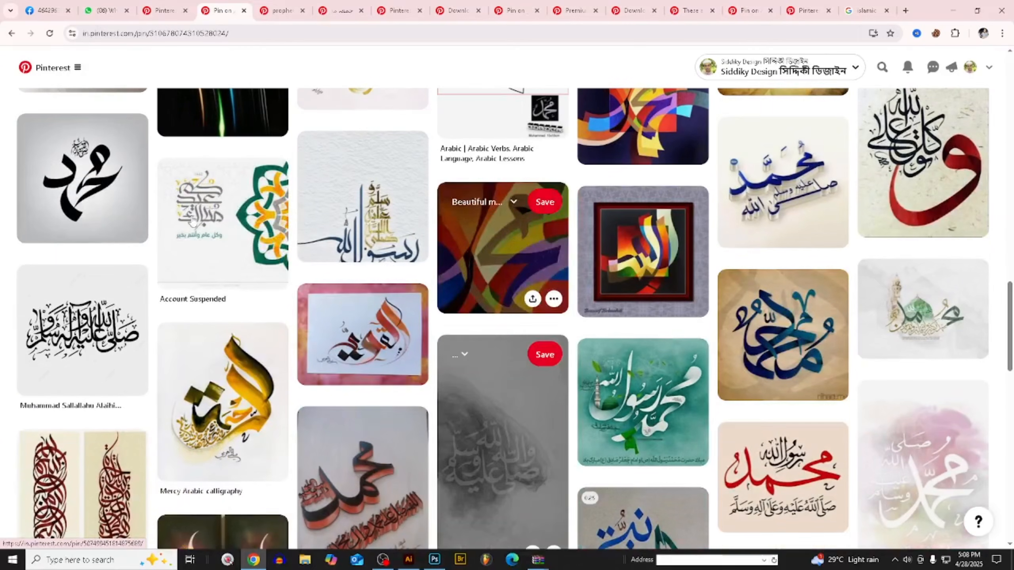
- Open the black Muhammad calligraphy pin on a light grey gradient and look through its related pins
click(99, 193)
scroll(430, 283, down, 2)
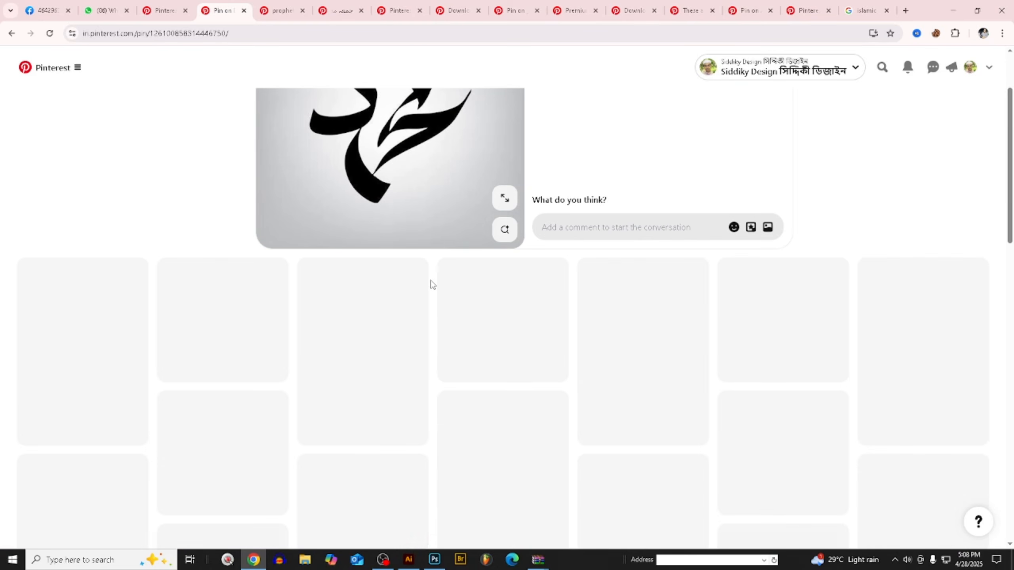
scroll(429, 289, down, 2)
scroll(458, 315, down, 1)
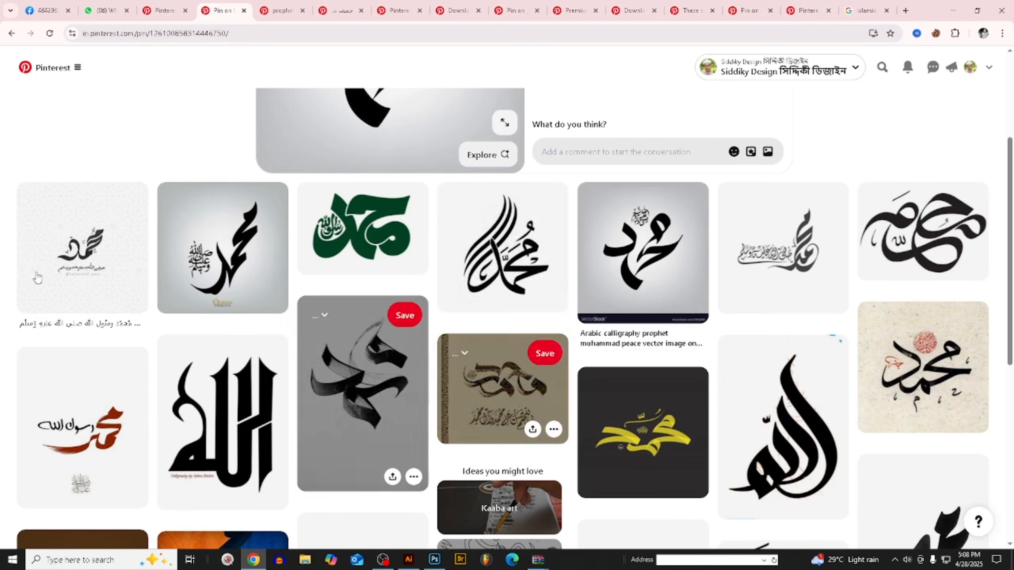
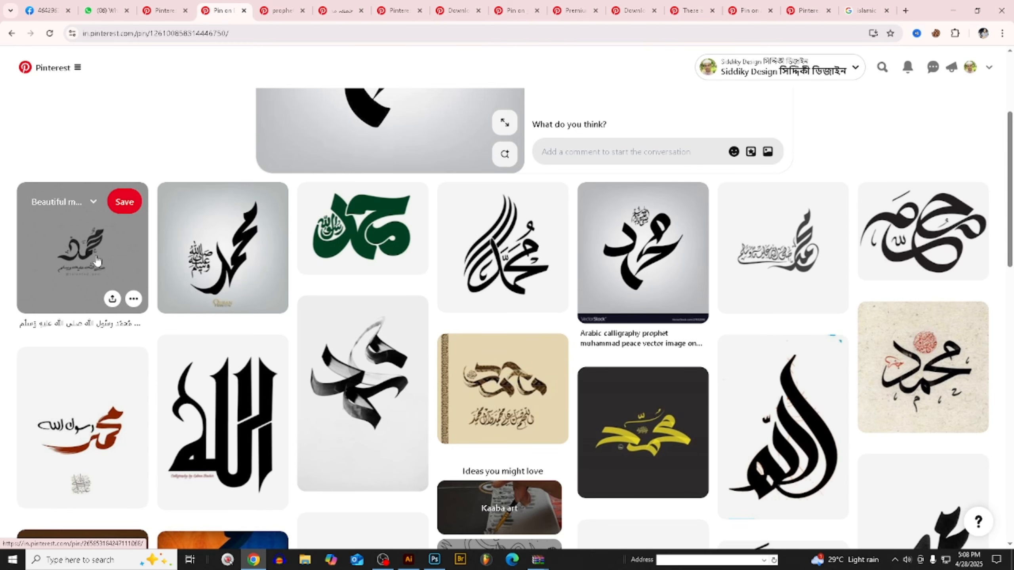
- Open the looping black calligraphy pin and the small black calligraphy pin on light textured background in separate tabs, and view the looping one
middle_click(914, 247)
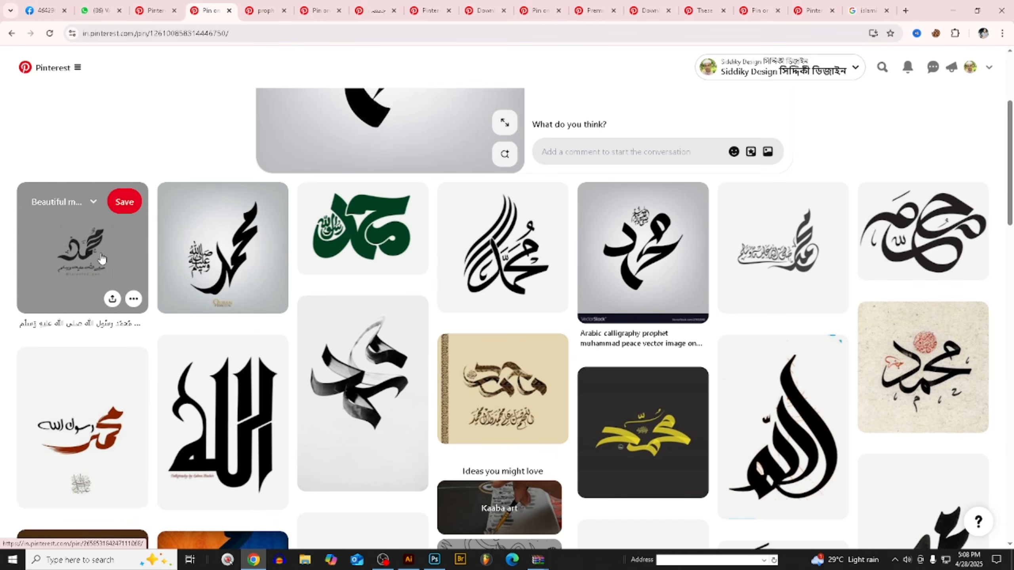
middle_click(101, 259)
click(307, 10)
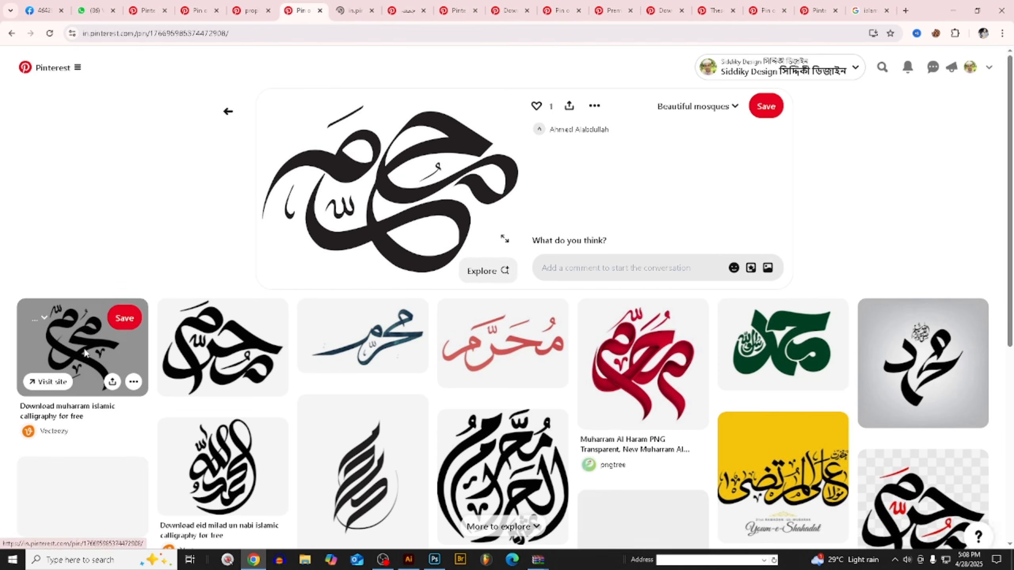
- Open the Vecteezy "Download muharram islamic calligraphy for free" pin and copy its image
click(82, 348)
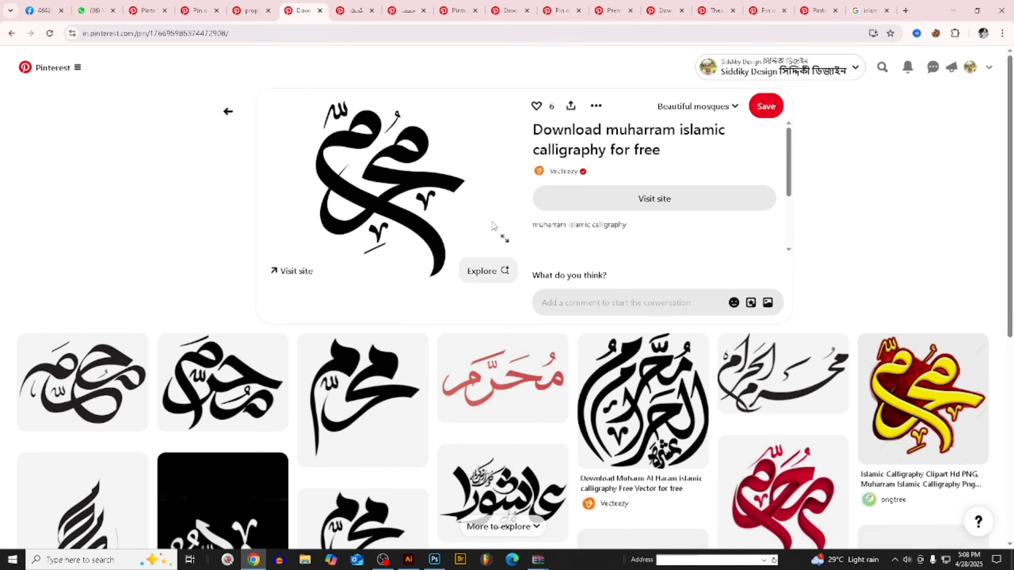
right_click(375, 142)
click(417, 182)
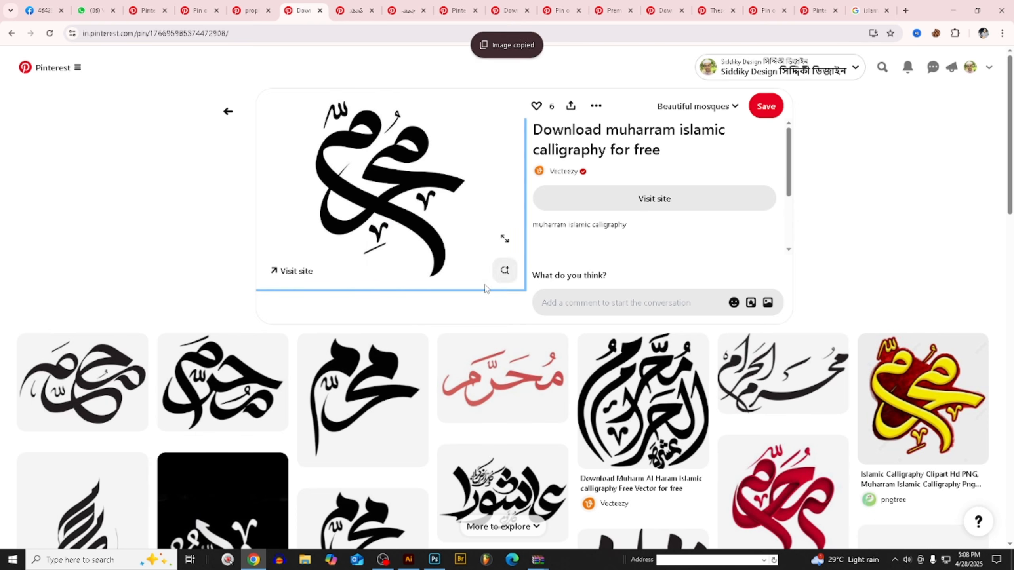
scroll(485, 288, down, 1)
click(411, 565)
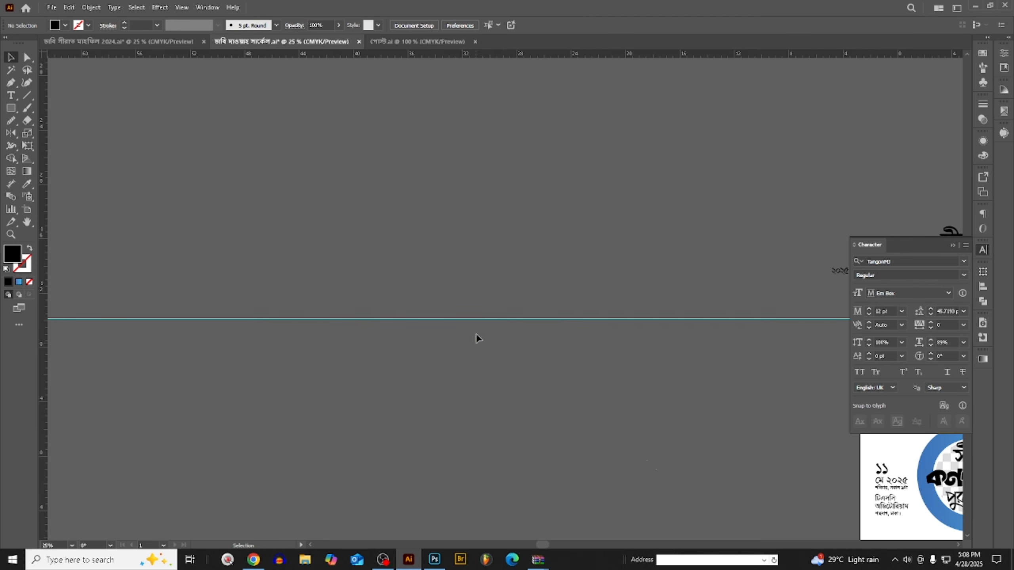
key(ctrl+v)
drag(518, 297, 481, 241)
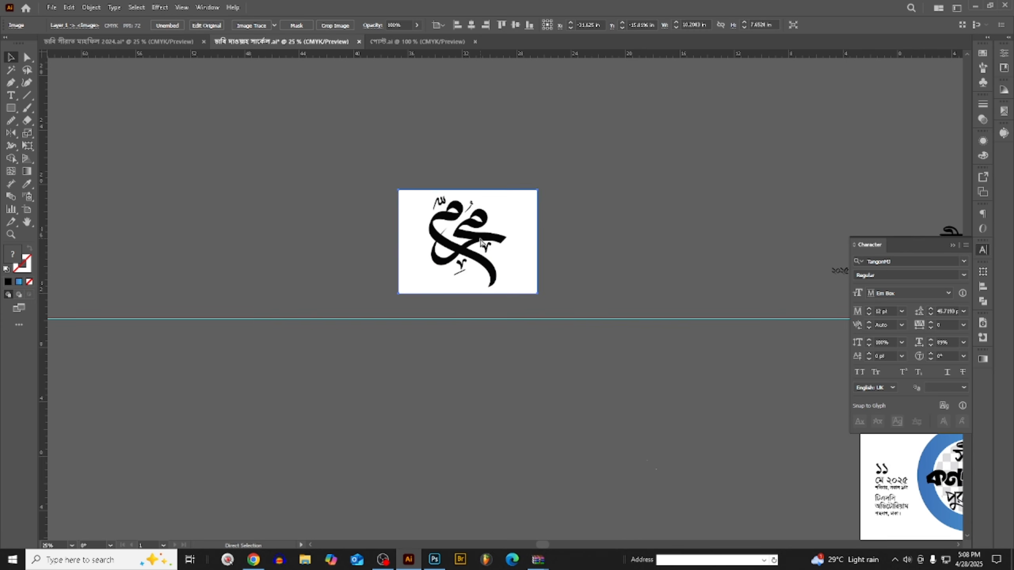
key(Delete)
- Switch to Photoshop, paste the copied calligraphy above Layer 17, and scale it to about 4 x 3 inches over the dome
click(436, 561)
scroll(639, 148, up, 3)
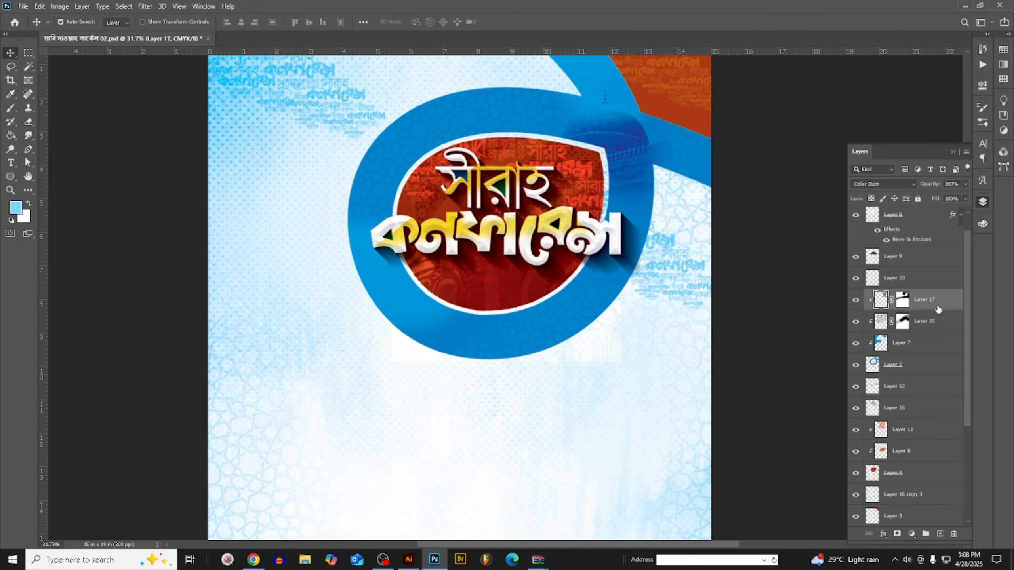
key(ctrl+v)
click(677, 148)
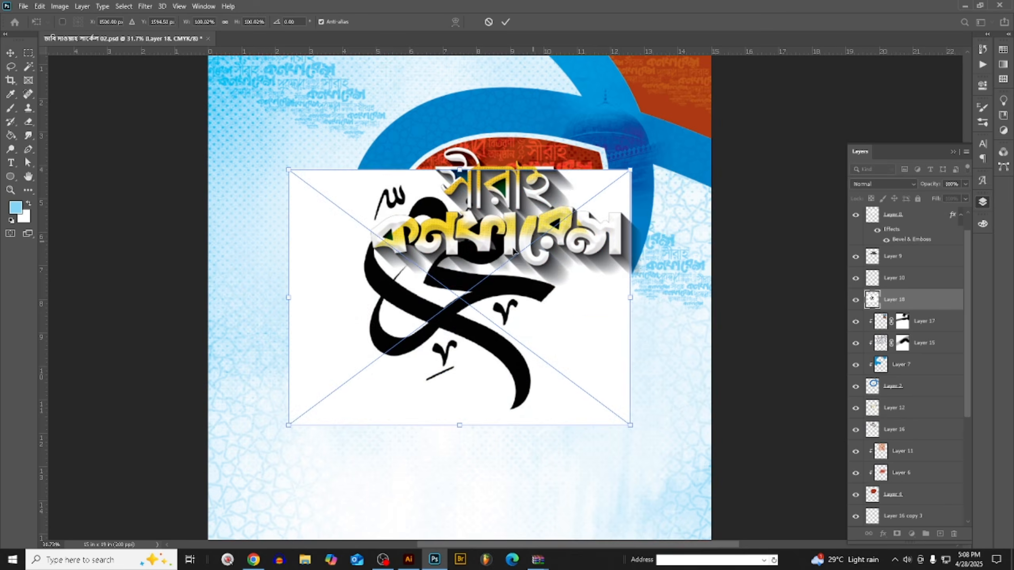
drag(648, 115, 654, 110)
drag(780, 161, 676, 161)
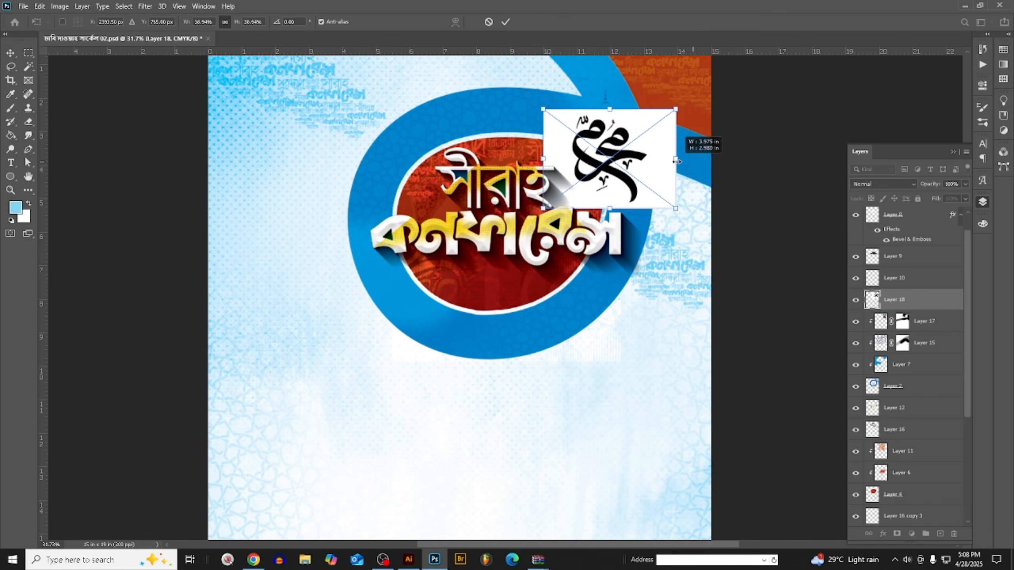
drag(597, 173, 608, 171)
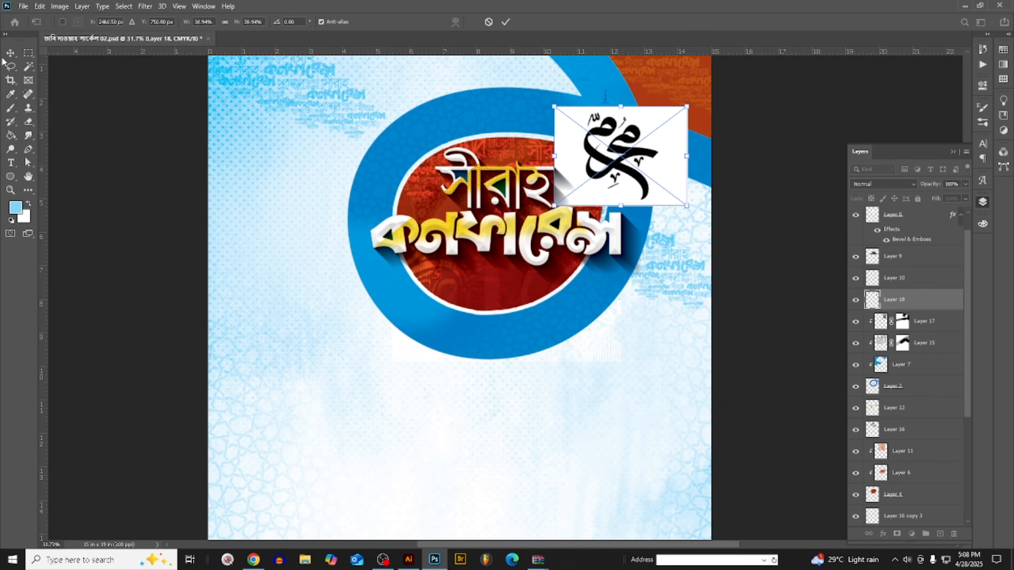
key(Return)
- Remove the white background and the enclosed white areas of the pasted calligraphy with the Magic Eraser tool
right_click(32, 126)
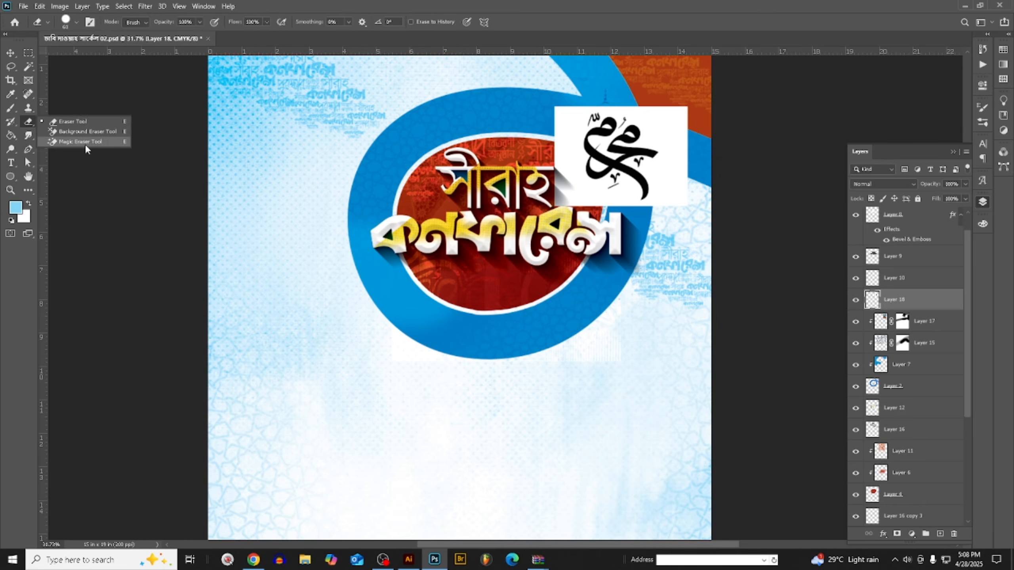
click(80, 137)
scroll(679, 115, up, 1)
click(680, 115)
scroll(514, 200, up, 5)
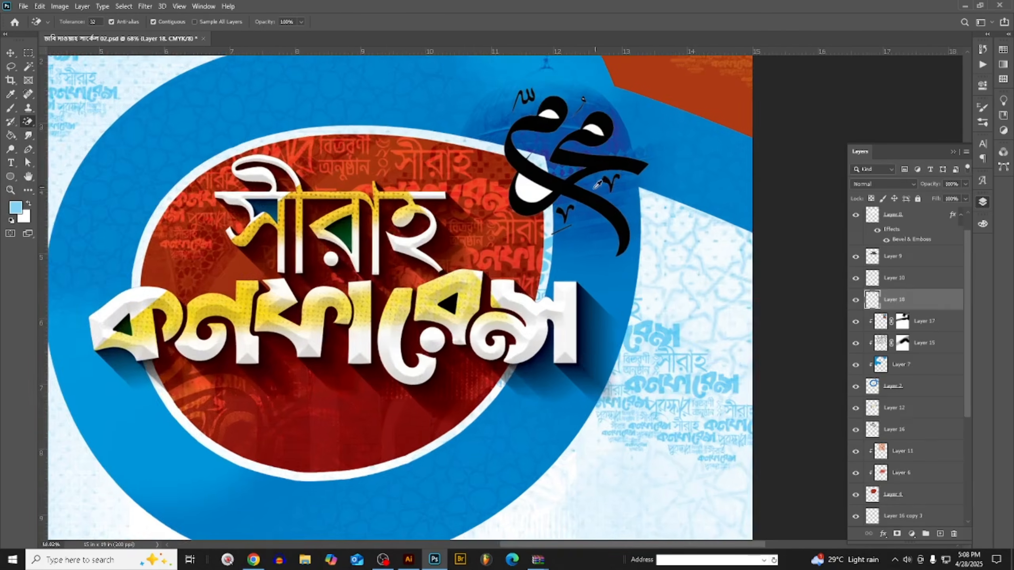
scroll(494, 199, up, 3)
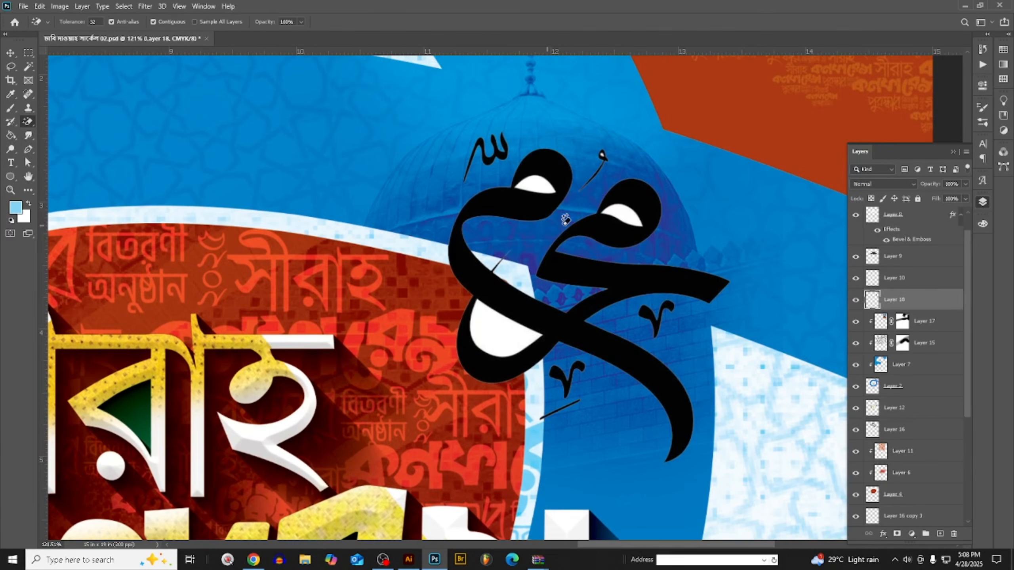
scroll(620, 207, up, 2)
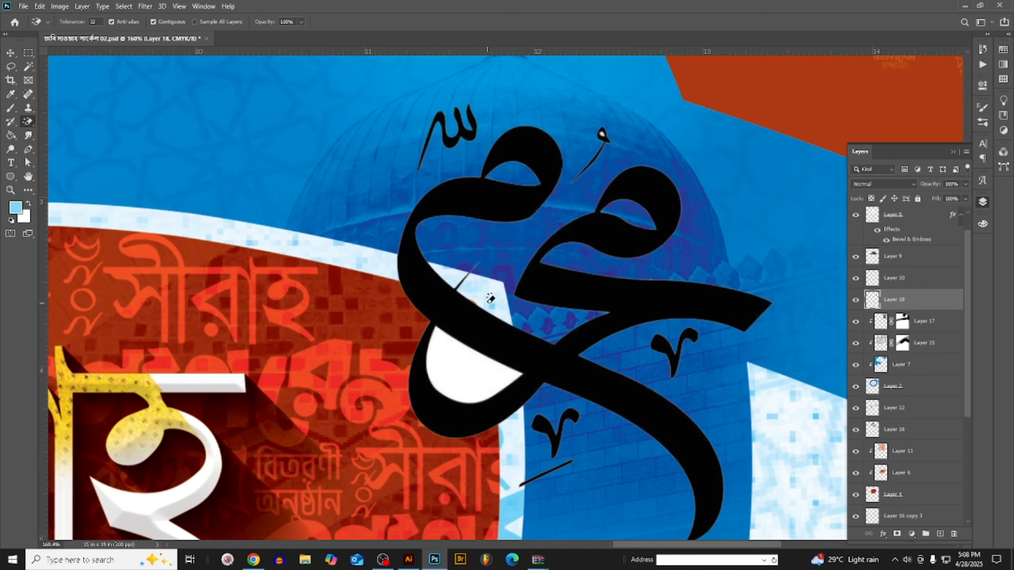
click(470, 358)
scroll(601, 165, up, 3)
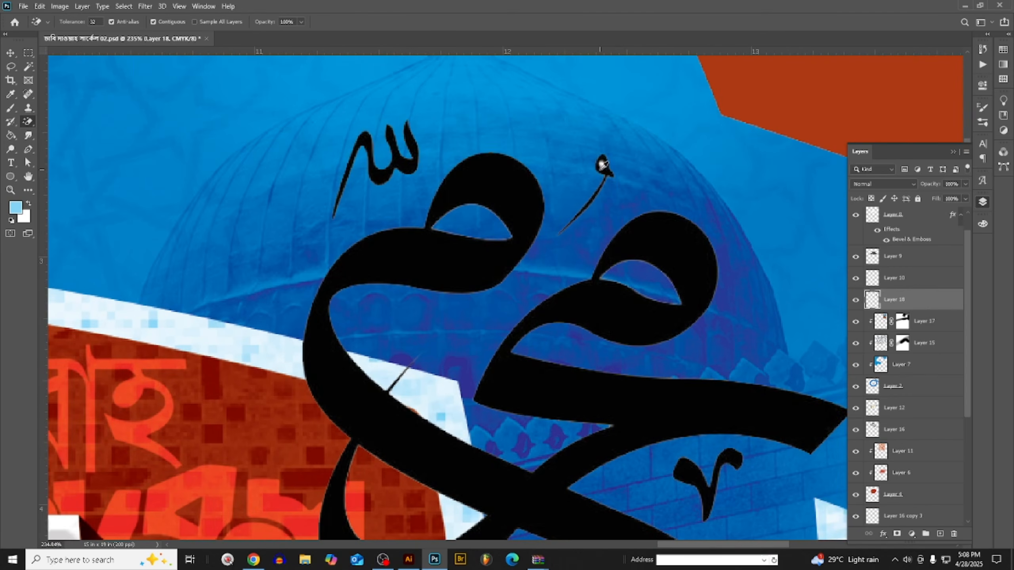
scroll(439, 179, down, 4)
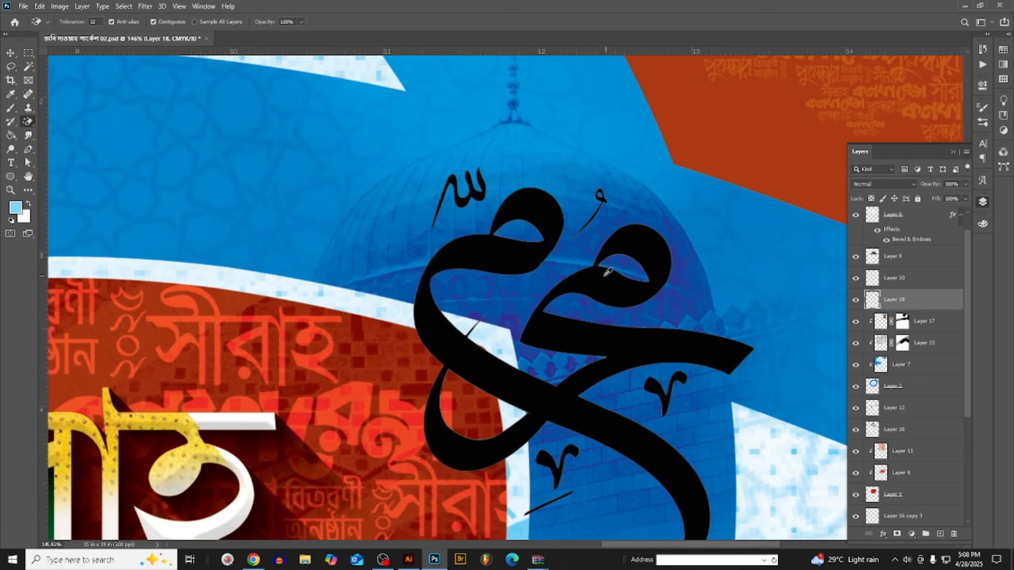
click(10, 55)
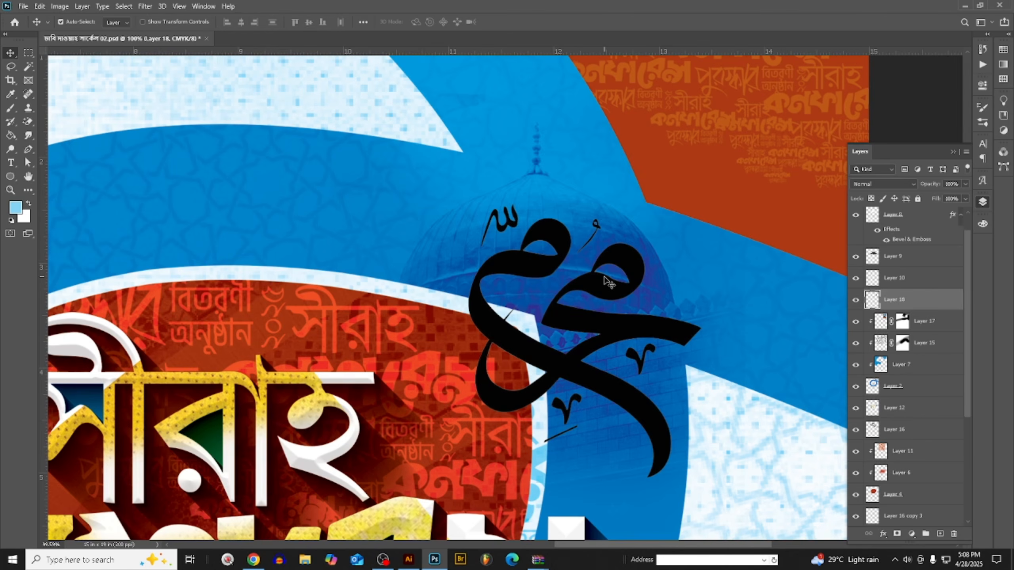
- Fill the calligraphy with the light blue foreground color and shrink it to about half its width over the dome
key(shift+alt+BackSpace)
key(ctrl+t)
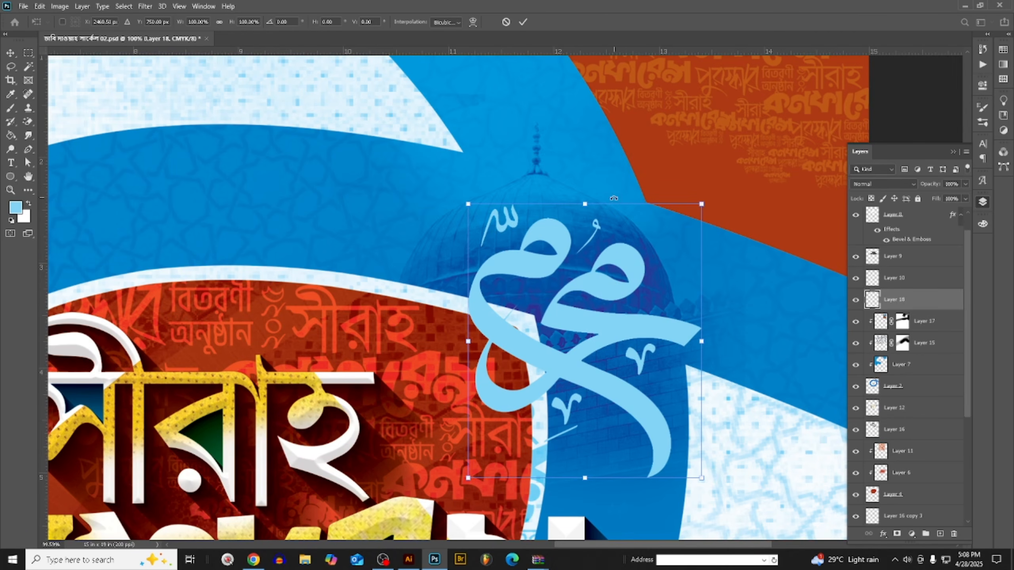
drag(583, 240, 613, 247)
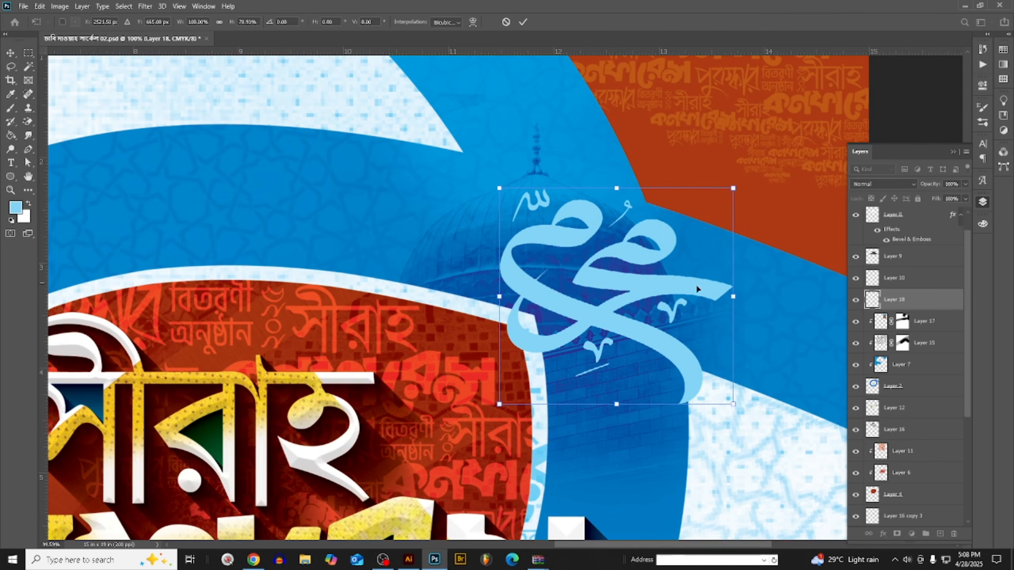
drag(733, 291, 675, 291)
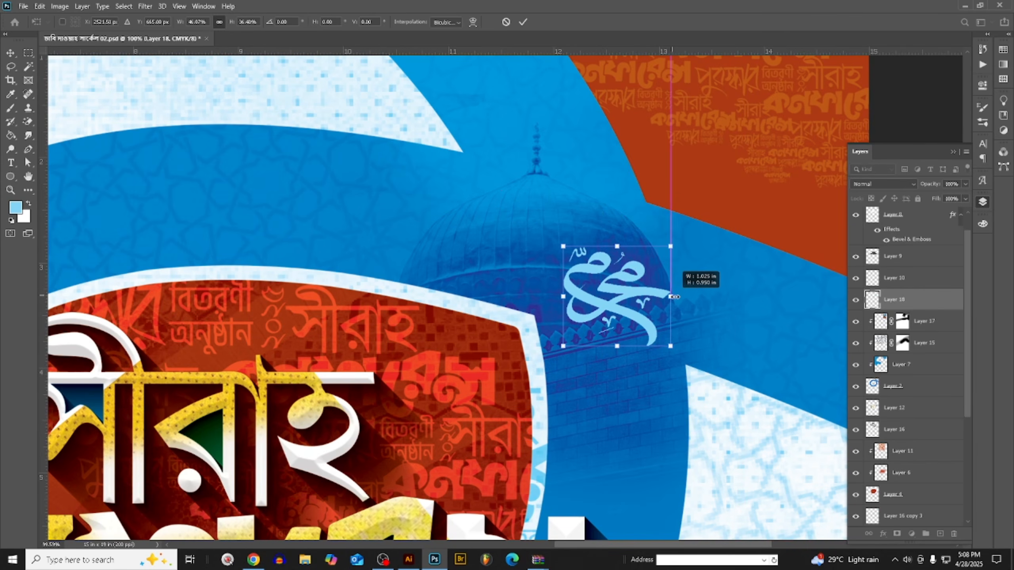
drag(675, 296, 688, 305)
key(ctrl+z)
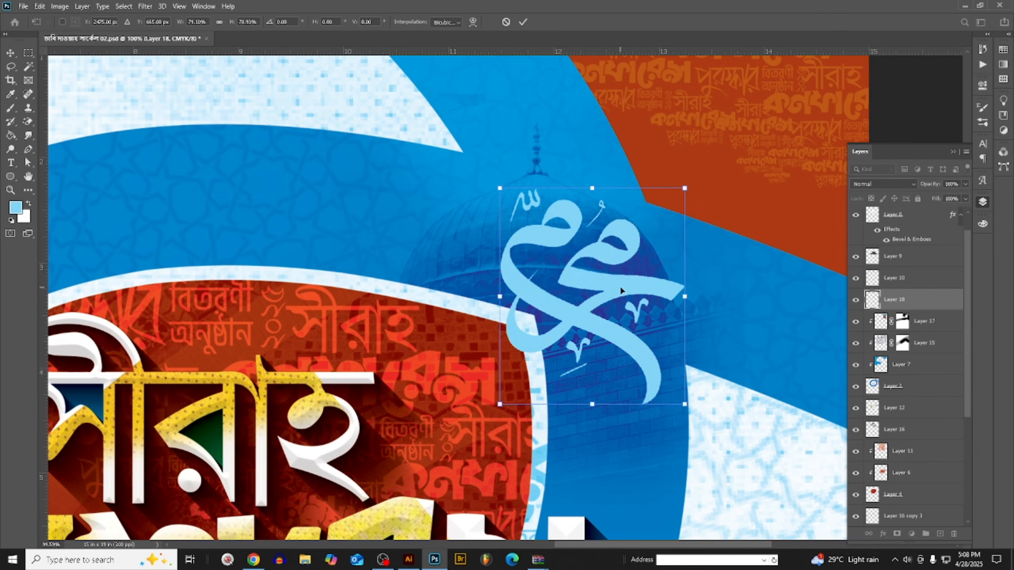
drag(621, 287, 644, 285)
key(ctrl+z)
key(ctrl+z)
drag(735, 298, 681, 297)
click(11, 53)
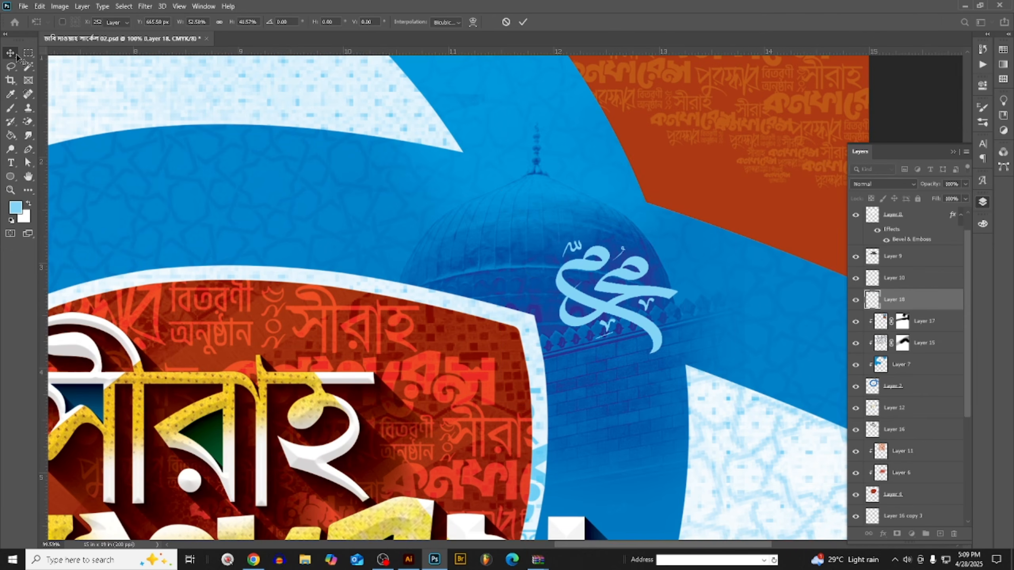
- Fill the calligraphy on the dome with the white background color
key(ctrl+0)
scroll(589, 121, up, 4)
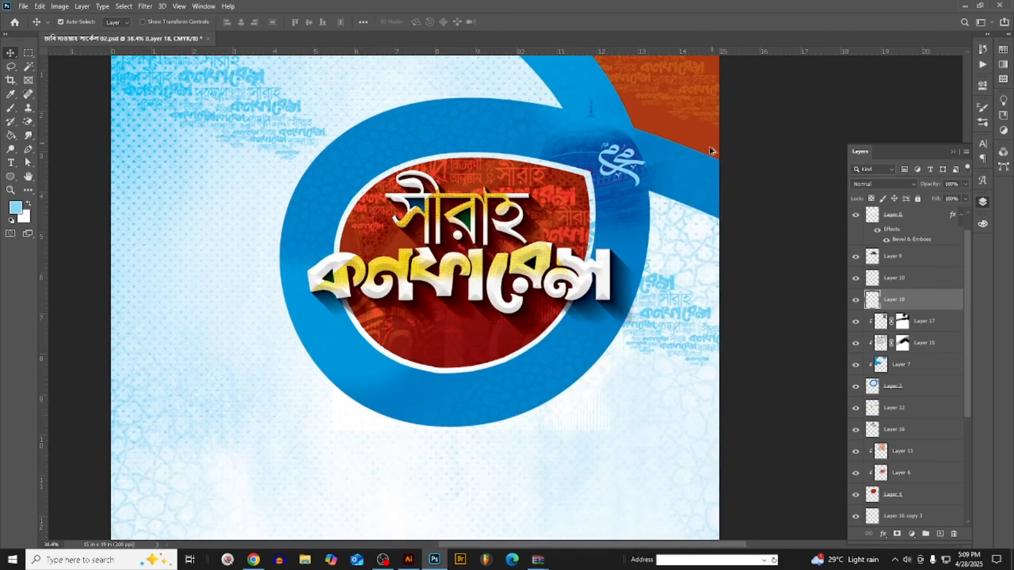
scroll(560, 206, up, 2)
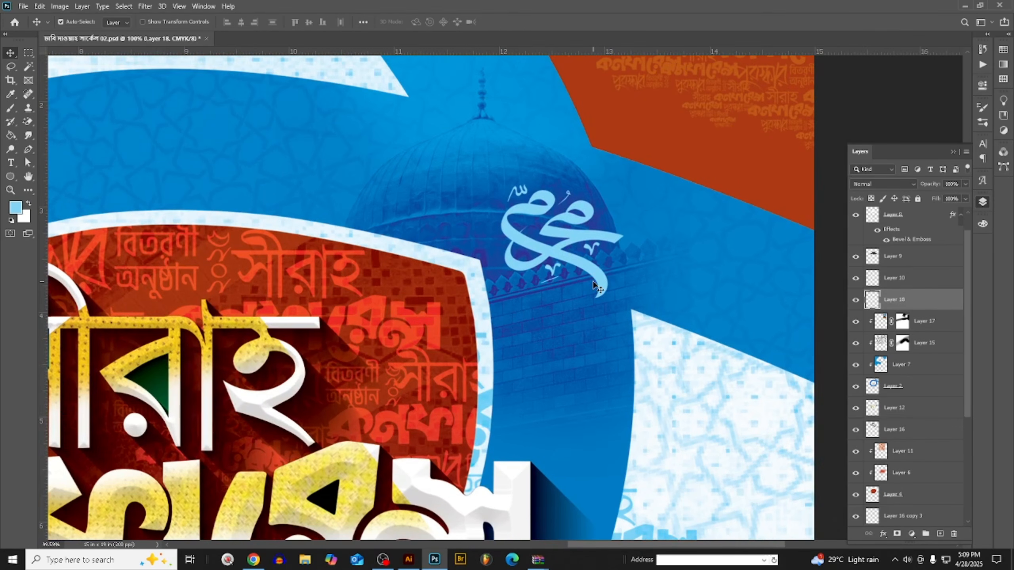
scroll(594, 284, down, 3)
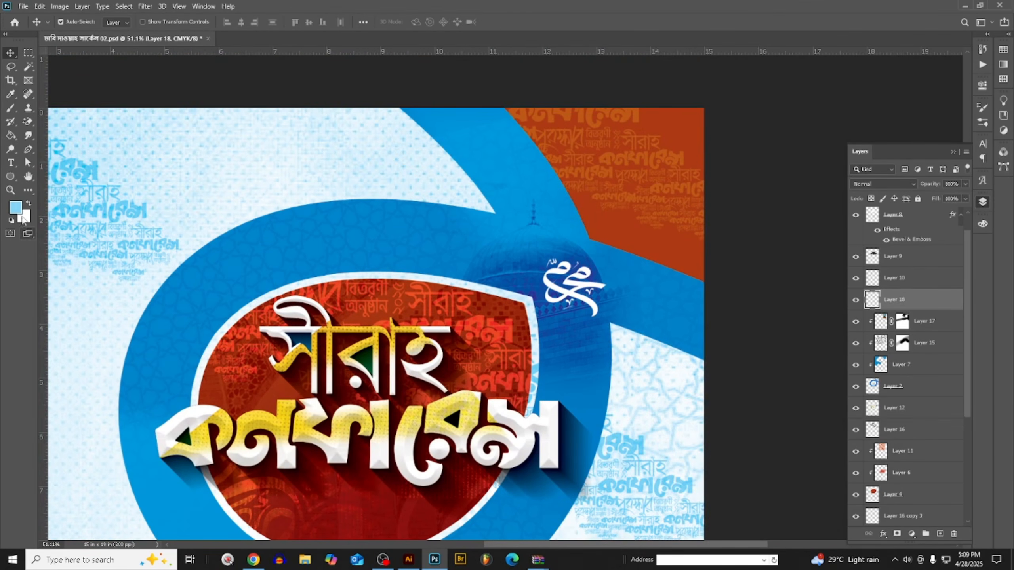
- Sample the yellow of the Bengali title lettering as the foreground color and fill the calligraphy with it
click(21, 219)
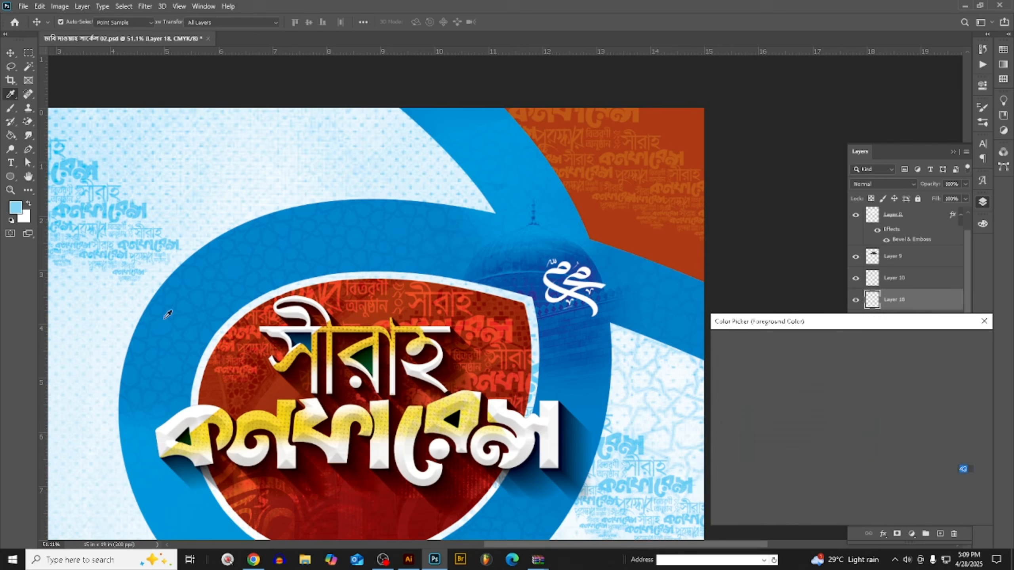
click(355, 422)
click(947, 343)
key(v)
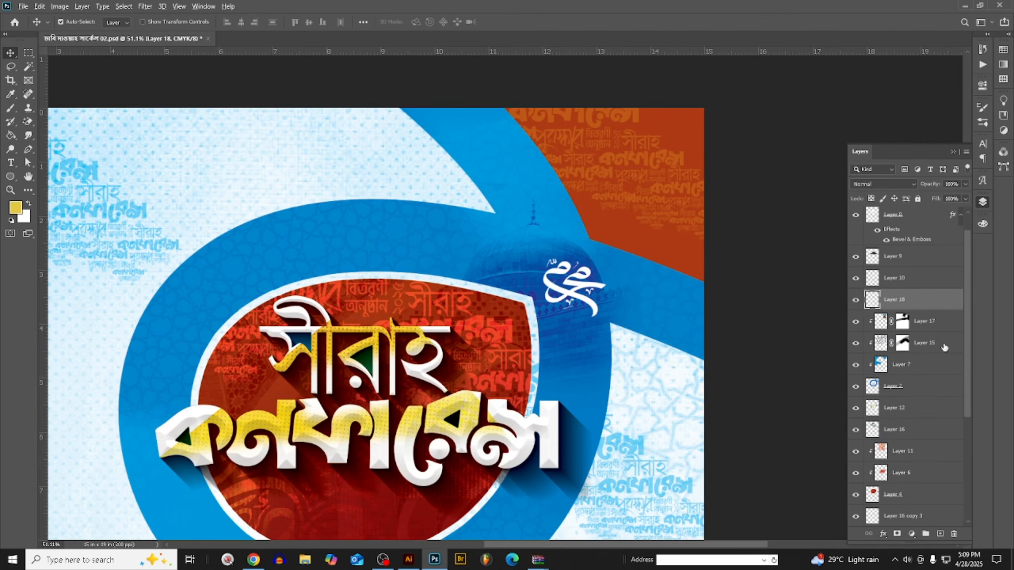
key(alt+BackSpace)
key(ctrl+0)
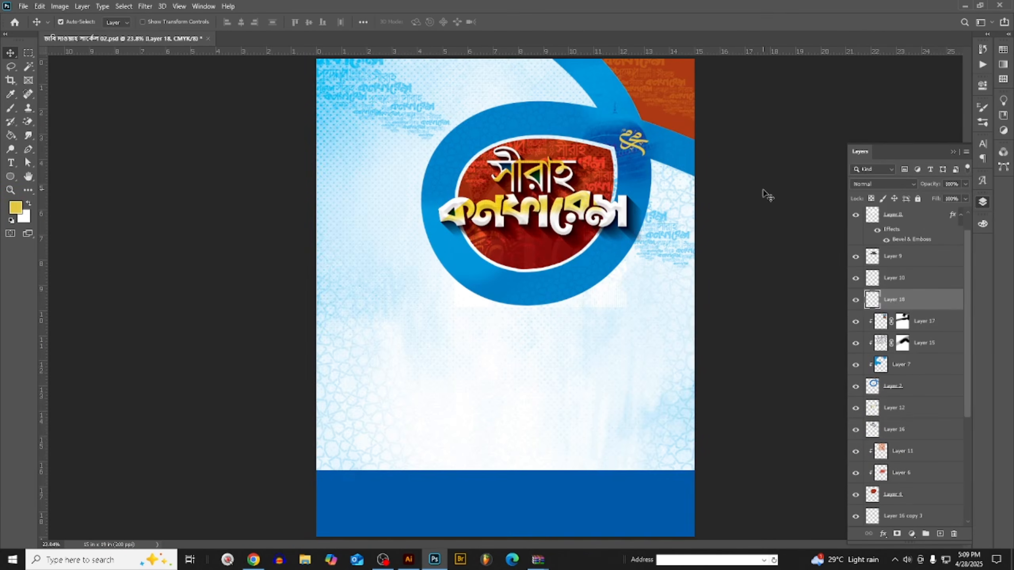
- Enlarge the yellow calligraphy to about 137% and reposition it over the dome's outer edge in the blue ring
scroll(613, 122, up, 5)
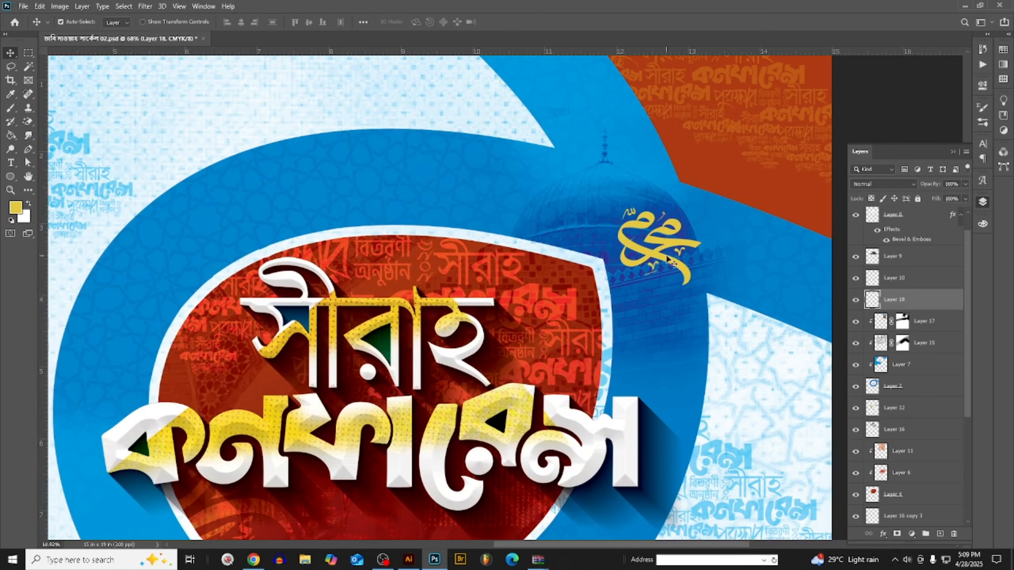
drag(660, 244, 653, 238)
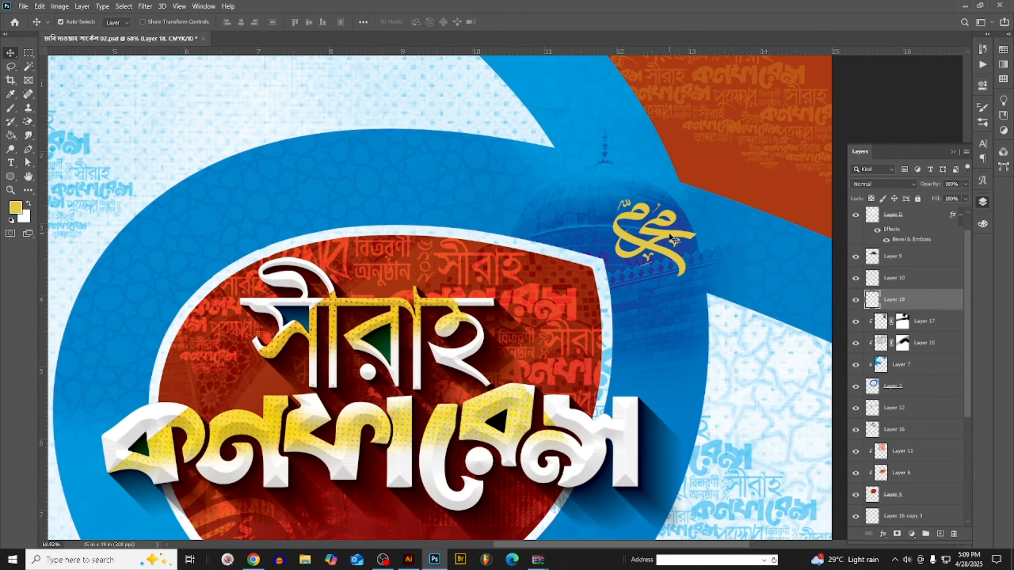
key(ctrl+t)
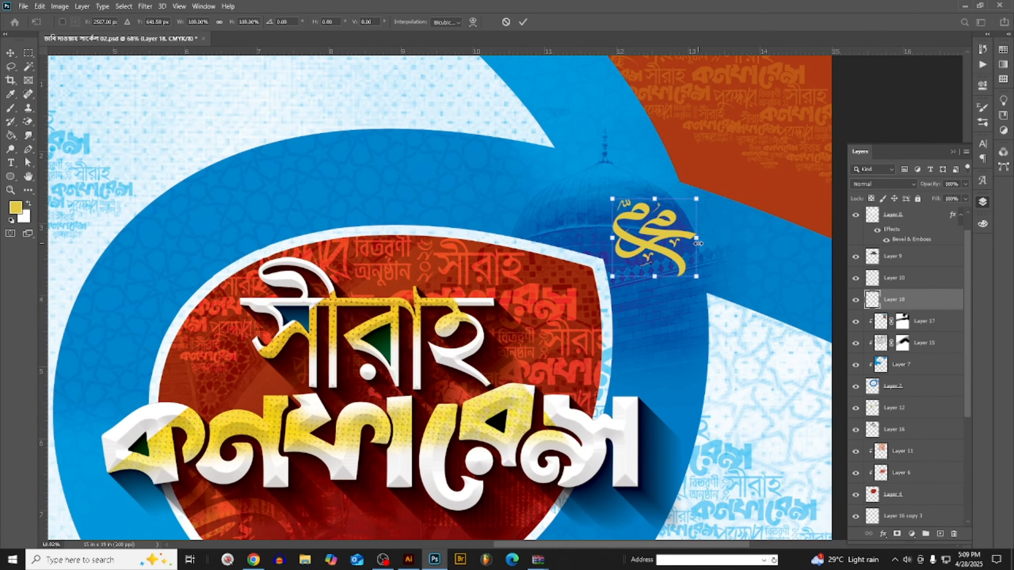
drag(697, 243, 686, 284)
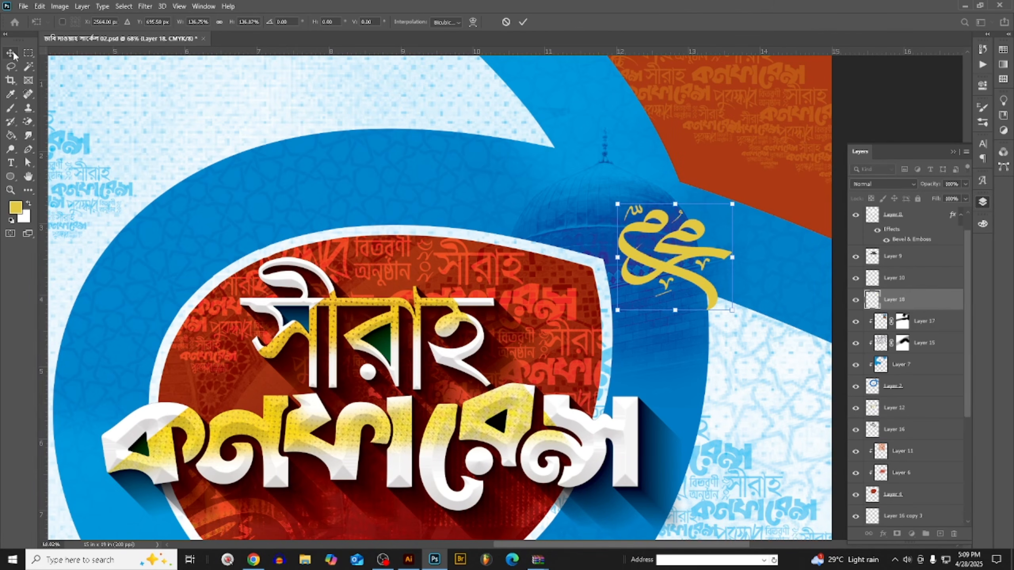
click(13, 54)
- Set the calligraphy layer's blend mode to Overlay and lighten it with a Curves point at 25% output
click(882, 185)
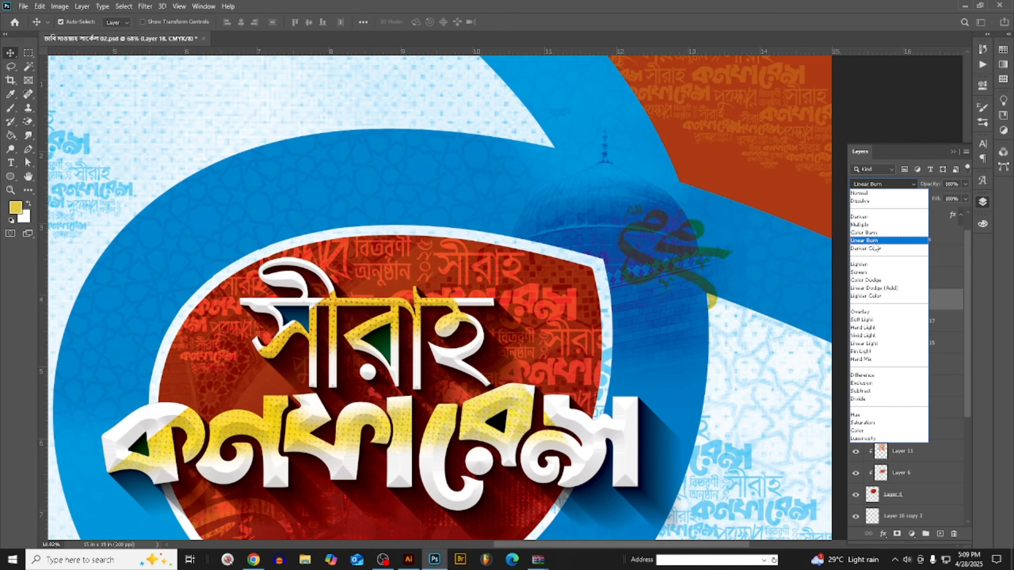
click(881, 314)
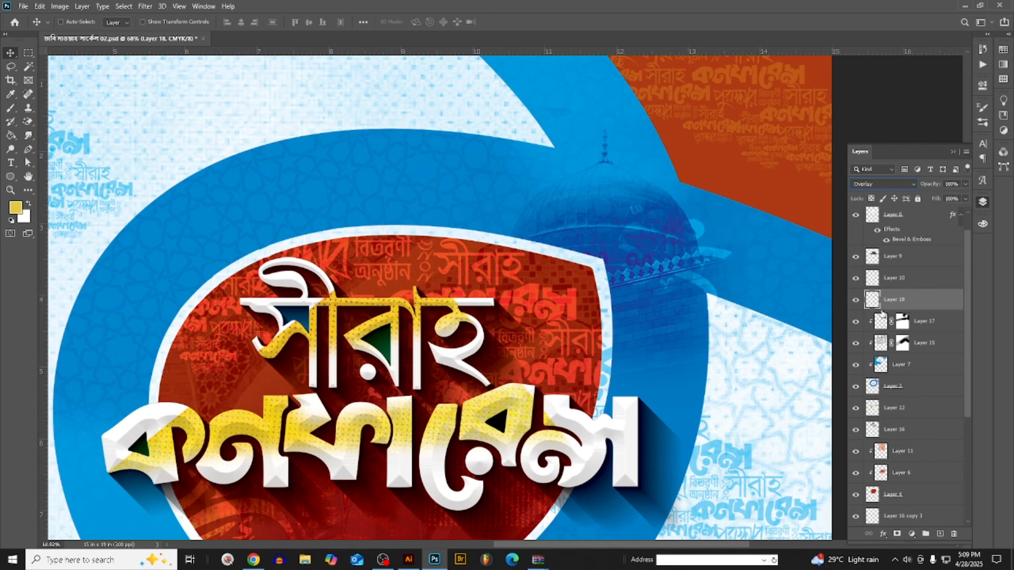
key(ctrl+m)
drag(741, 405, 760, 429)
drag(761, 293, 304, 271)
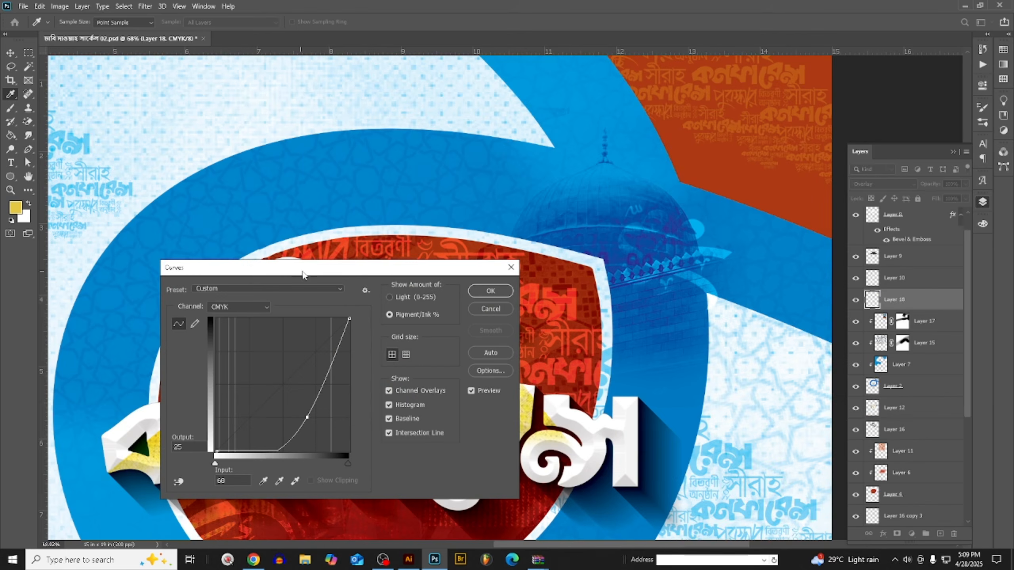
click(494, 296)
- Move the calligraphy off the dome onto the blue band beside it and narrow it to about 93% width
scroll(495, 295, down, 5)
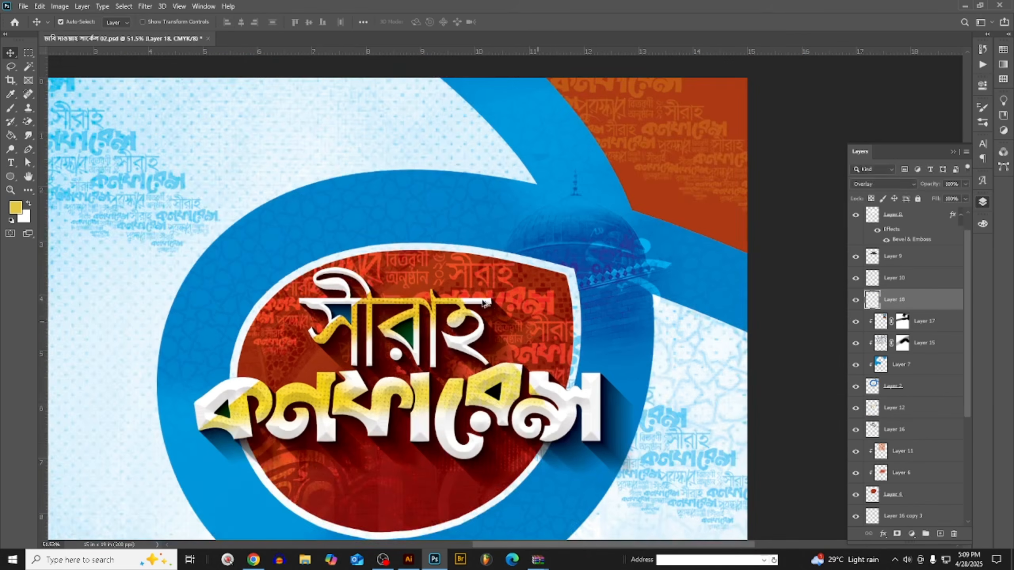
key(ctrl+0)
scroll(688, 115, up, 5)
scroll(688, 115, up, 4)
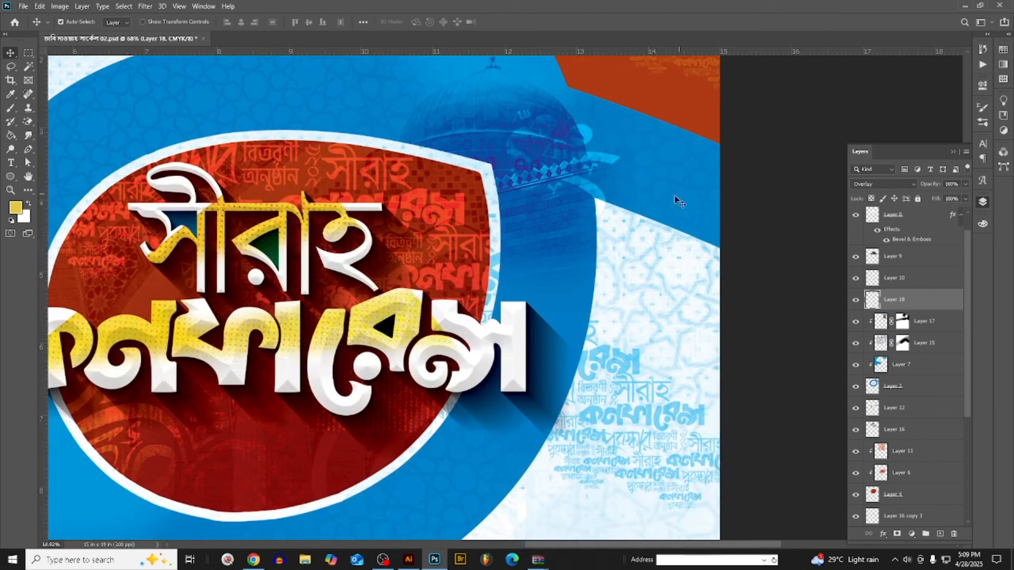
key(ctrl+t)
drag(511, 230, 606, 236)
mouse_move(699, 216)
mouse_down()
mouse_move(623, 225)
mouse_move(681, 215)
mouse_up()
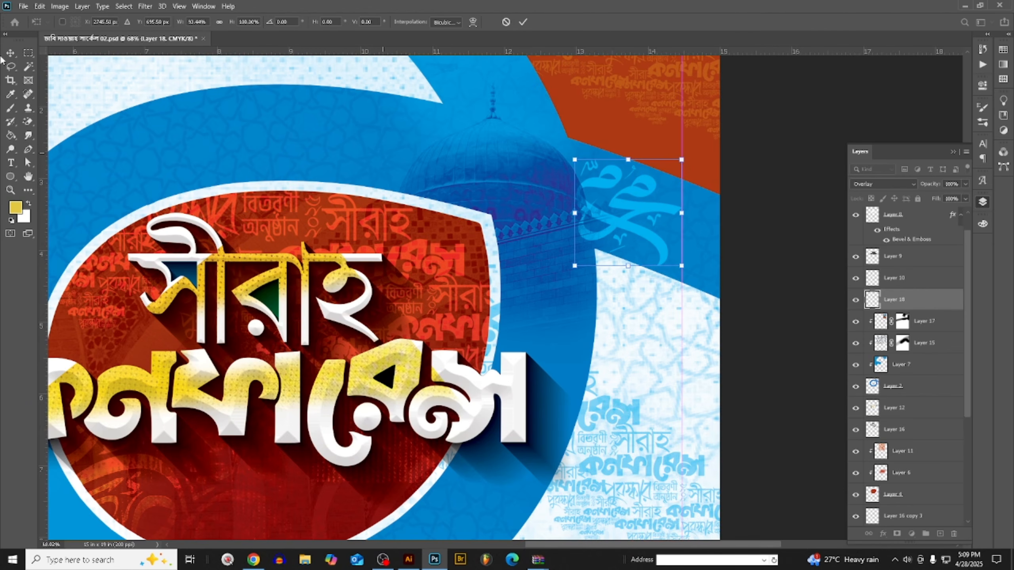
click(14, 51)
- Check the whole poster with the repositioned calligraphy and save the document
key(ctrl+0)
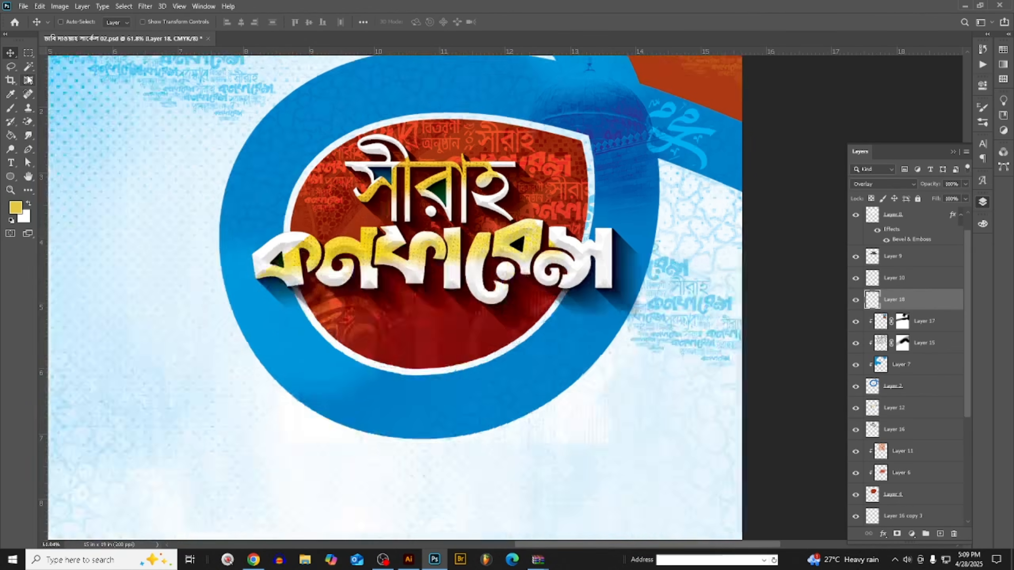
scroll(515, 251, down, 3)
scroll(516, 251, up, 5)
scroll(511, 279, down, 3)
scroll(503, 353, up, 3)
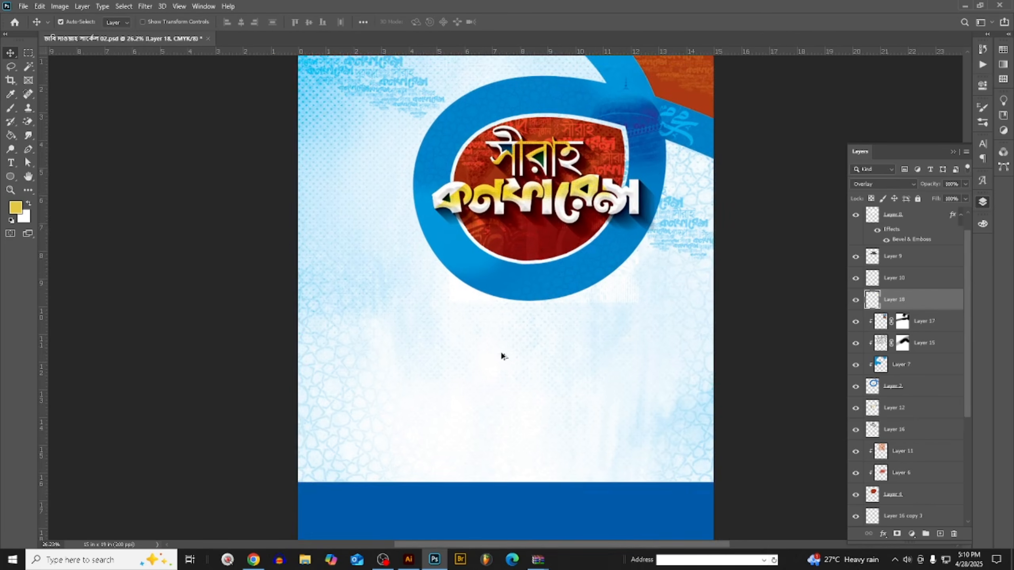
scroll(500, 349, down, 2)
key(ctrl+s)
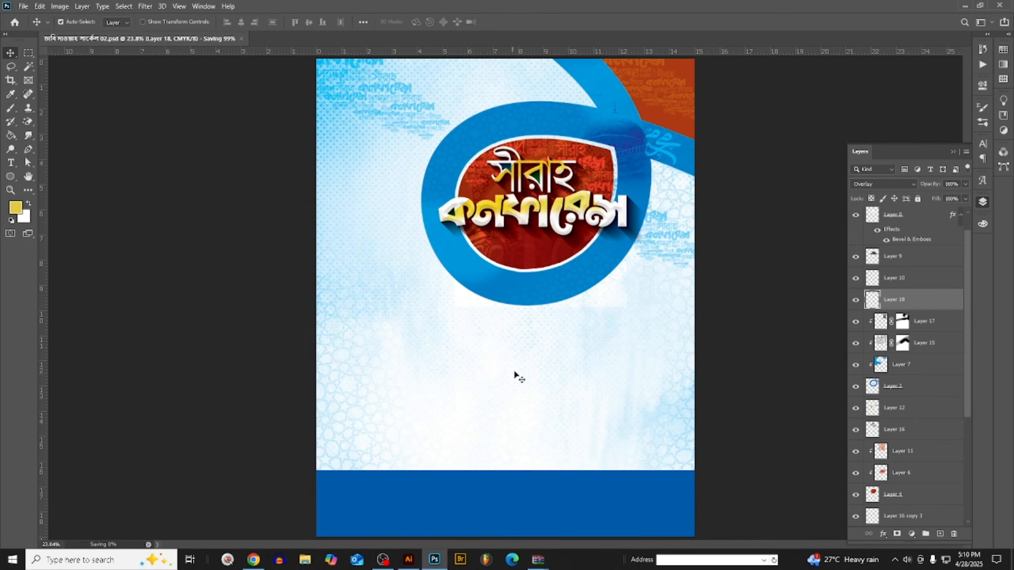
- Switch to Chrome and open the red and white abstract painting pin from the Background images Pinterest board
click(254, 560)
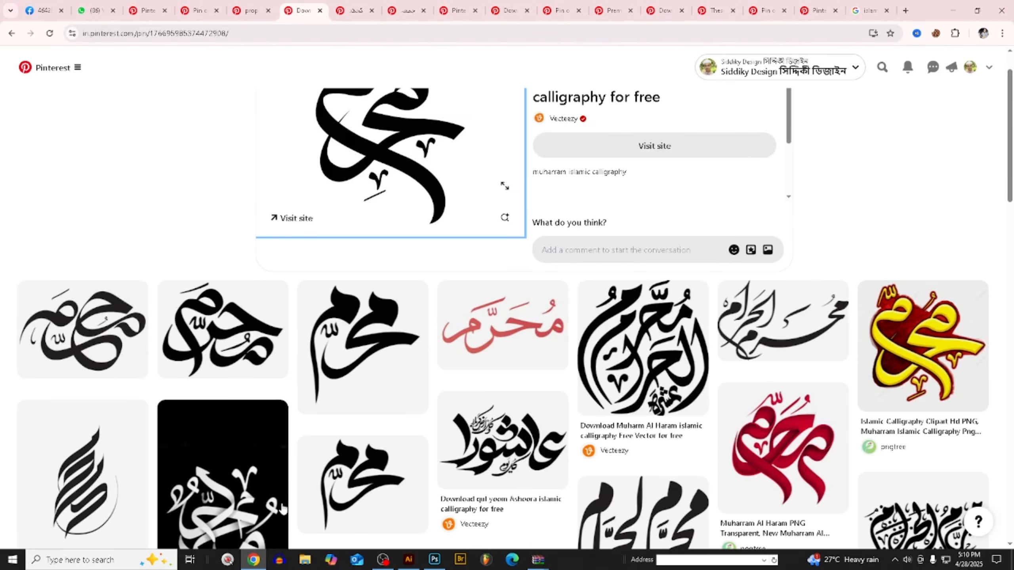
click(229, 9)
click(190, 5)
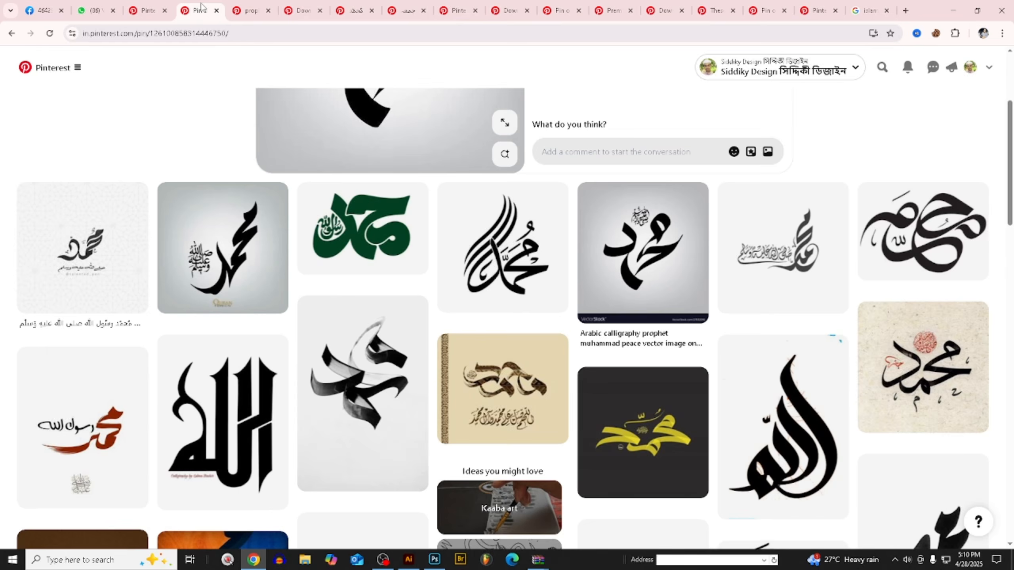
click(149, 9)
scroll(390, 283, down, 5)
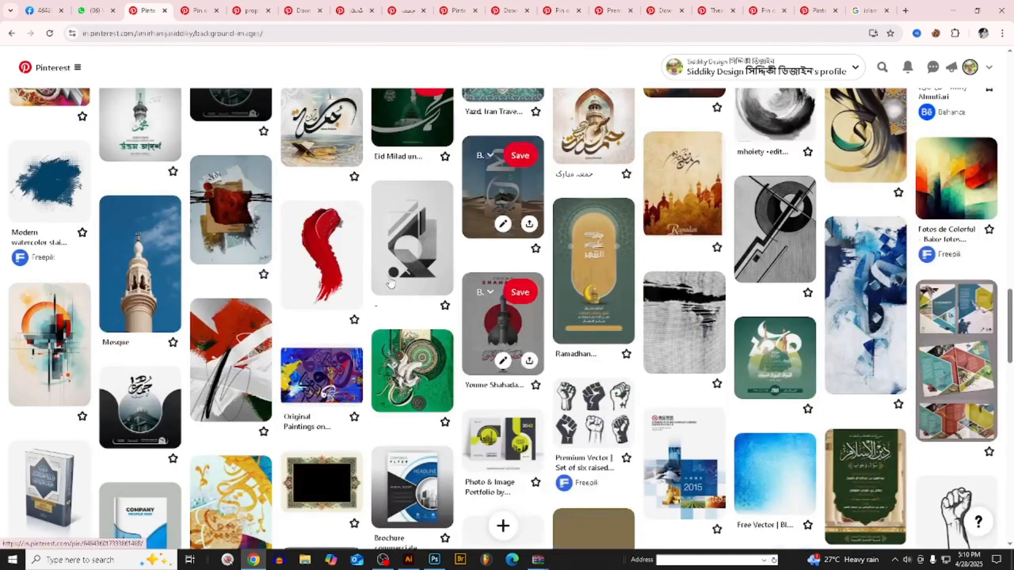
scroll(391, 283, down, 3)
click(231, 270)
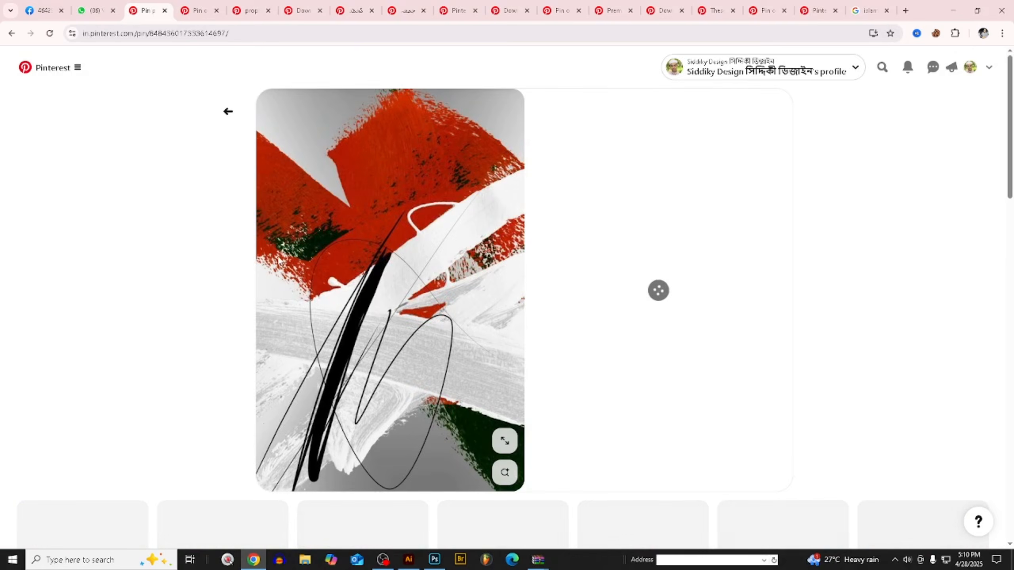
- Browse related abstract art through the white brush-swirl painting and open the orange and grey wavy-stripe pin
scroll(353, 281, down, 5)
scroll(353, 281, down, 5)
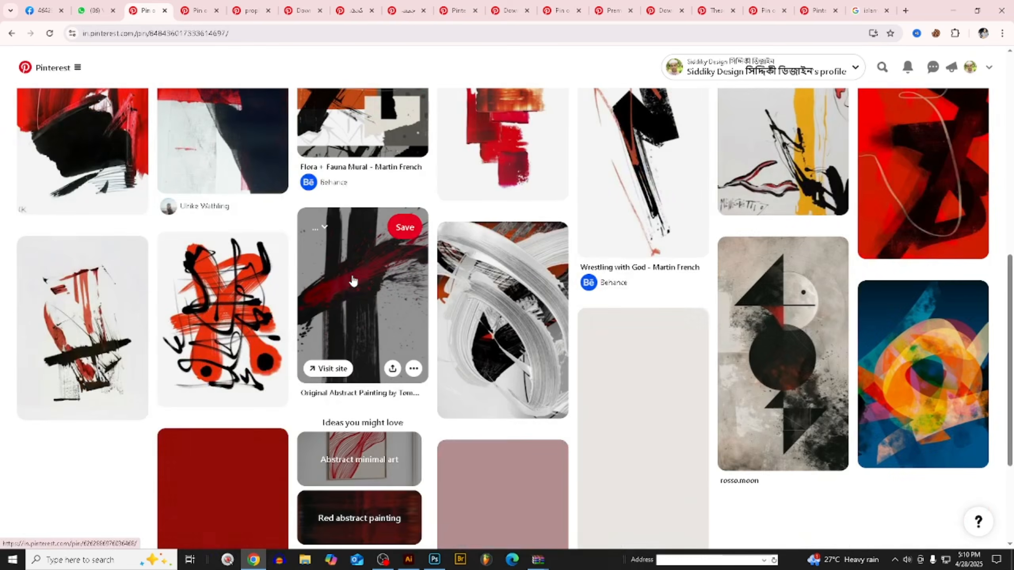
click(516, 318)
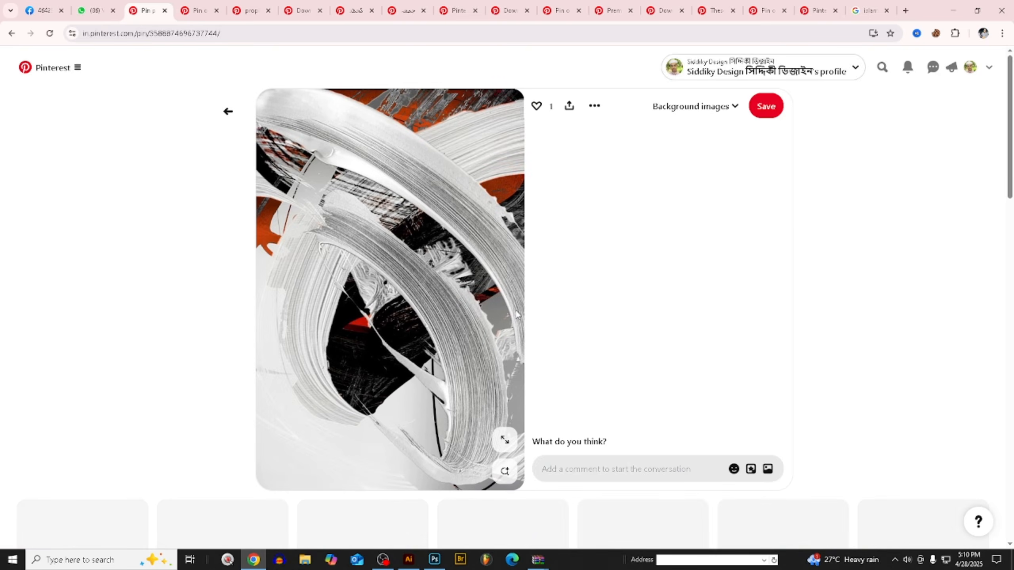
scroll(516, 316, down, 5)
scroll(515, 299, down, 3)
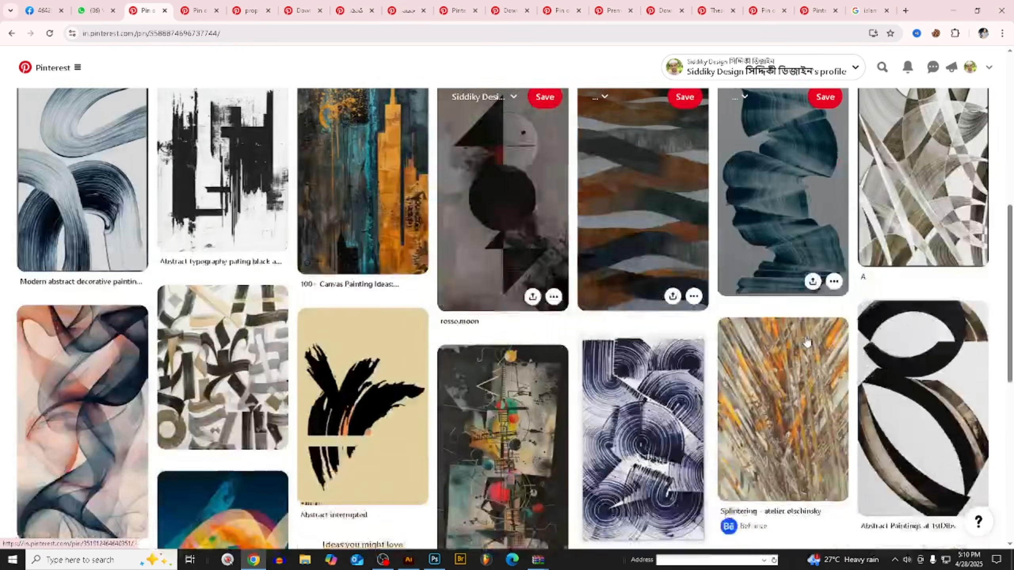
scroll(807, 341, down, 1)
click(608, 163)
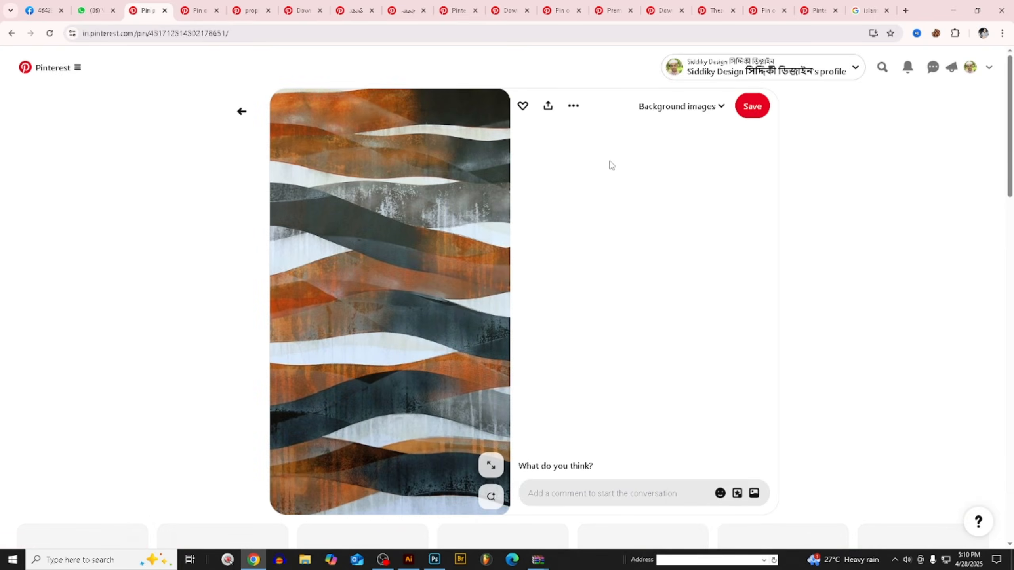
- Follow the related pins through the vertical wavy-ribbon painting to the Smoky Veil pin
scroll(599, 184, down, 3)
scroll(599, 316, down, 4)
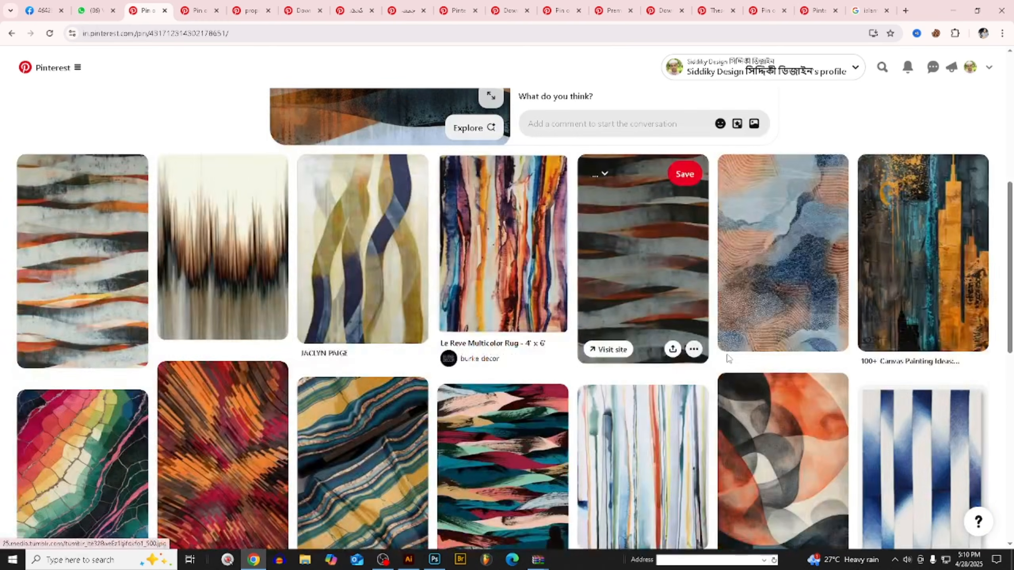
scroll(727, 358, down, 2)
click(375, 163)
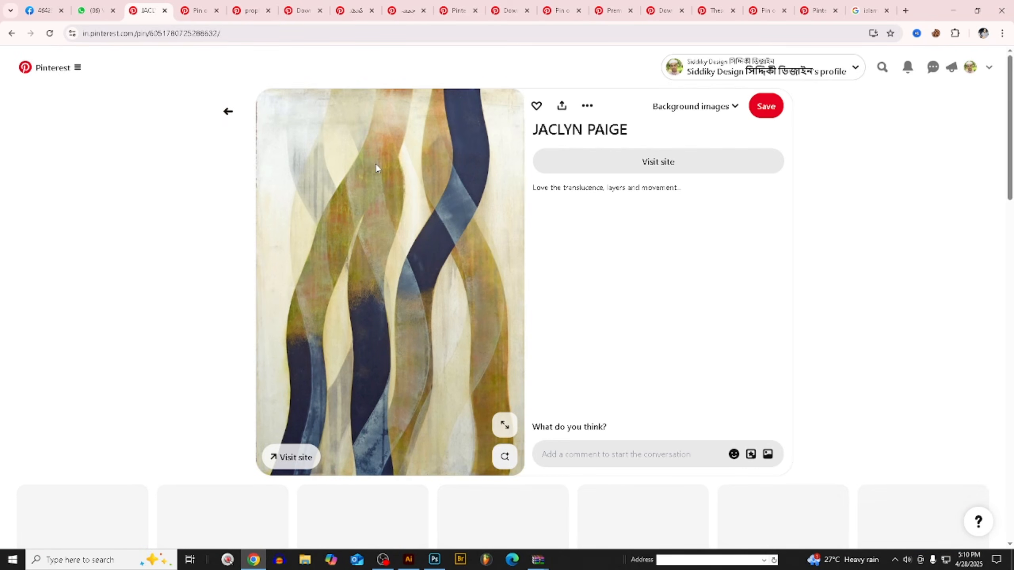
scroll(608, 314, down, 2)
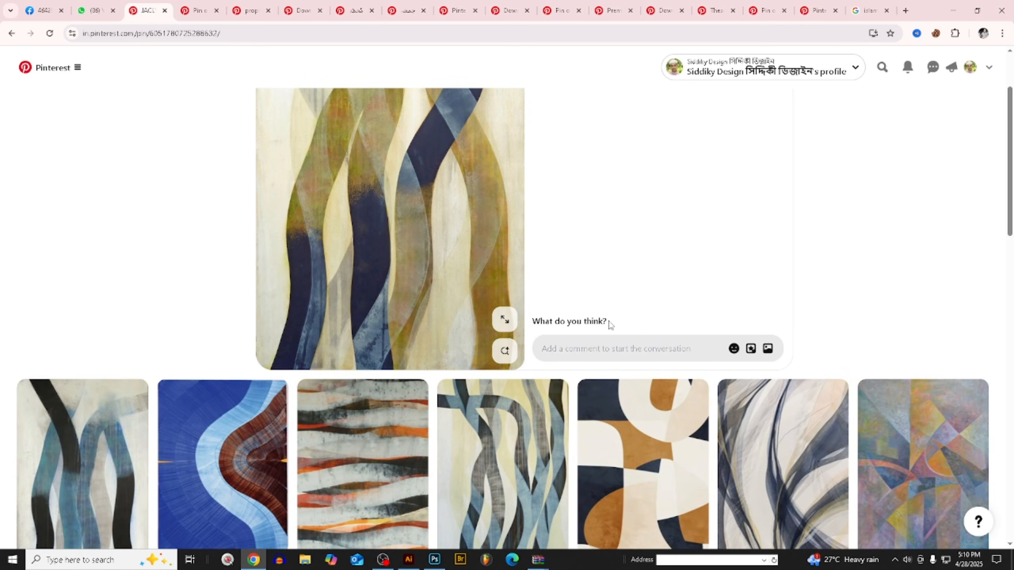
scroll(610, 324, down, 5)
click(777, 212)
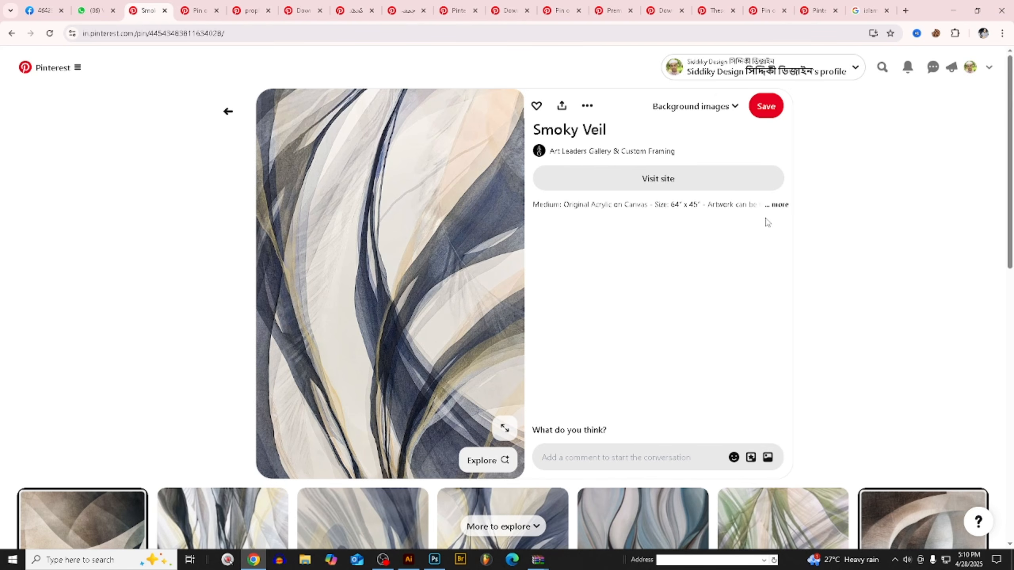
- Look over the artworks related to Smoky Veil and copy the Smoky Veil image
scroll(766, 227, down, 3)
scroll(662, 281, down, 4)
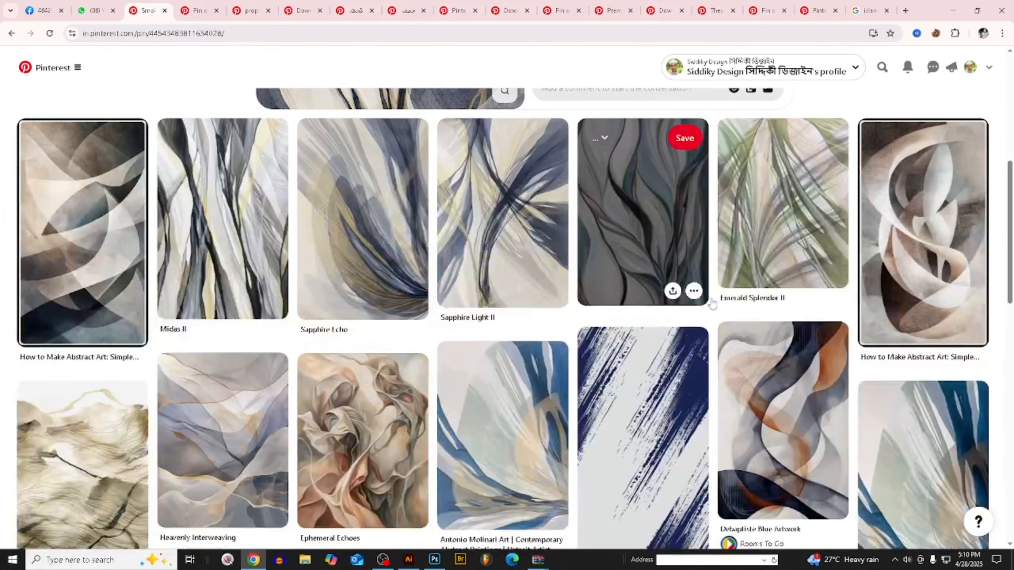
scroll(639, 301, up, 8)
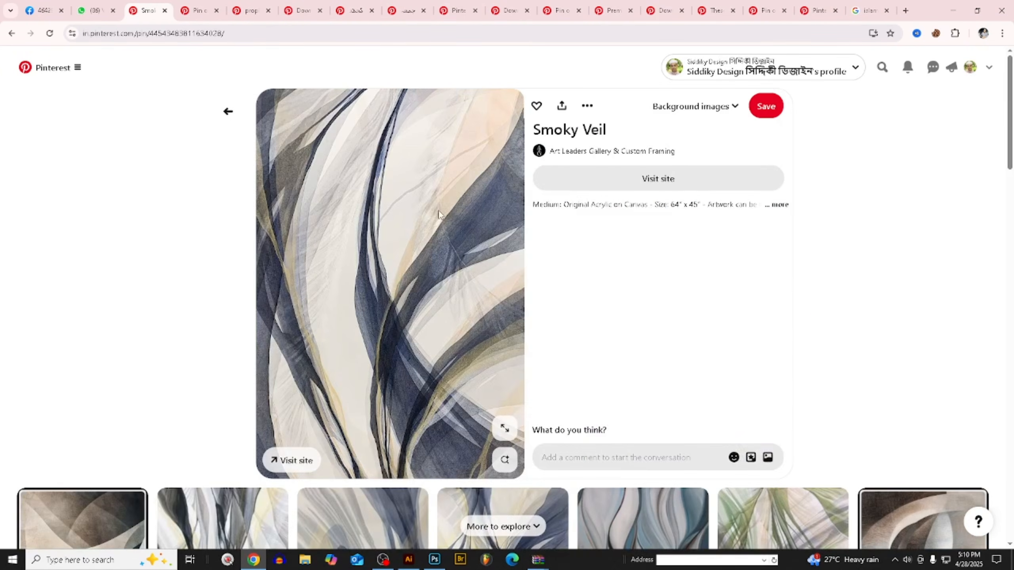
right_click(441, 212)
click(478, 255)
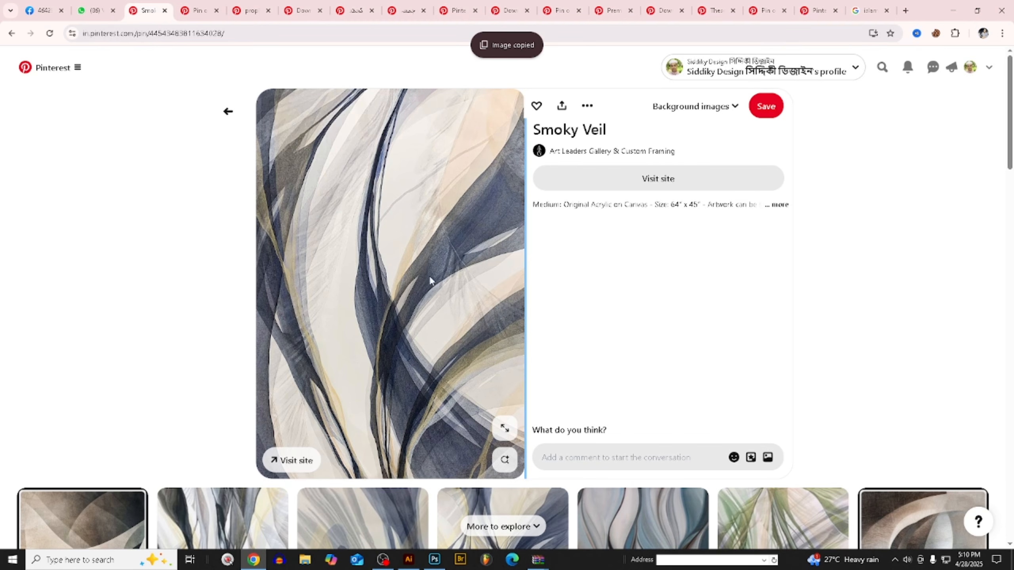
right_click(413, 218)
click(448, 260)
scroll(407, 520, down, 1)
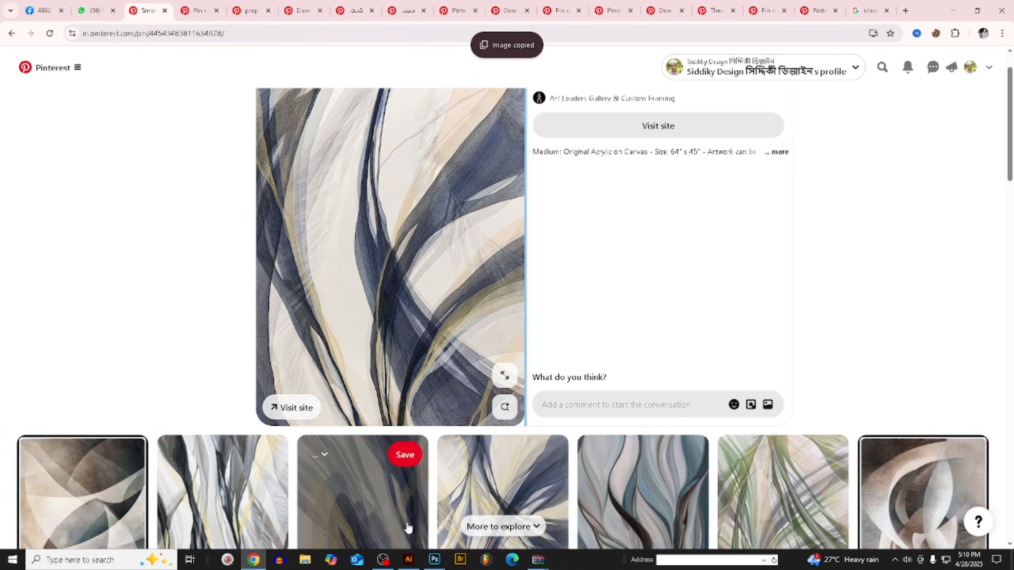
- Switch to Illustrator, paste the Smoky Veil image, rotate it 90° clockwise to landscape and cut it
click(408, 560)
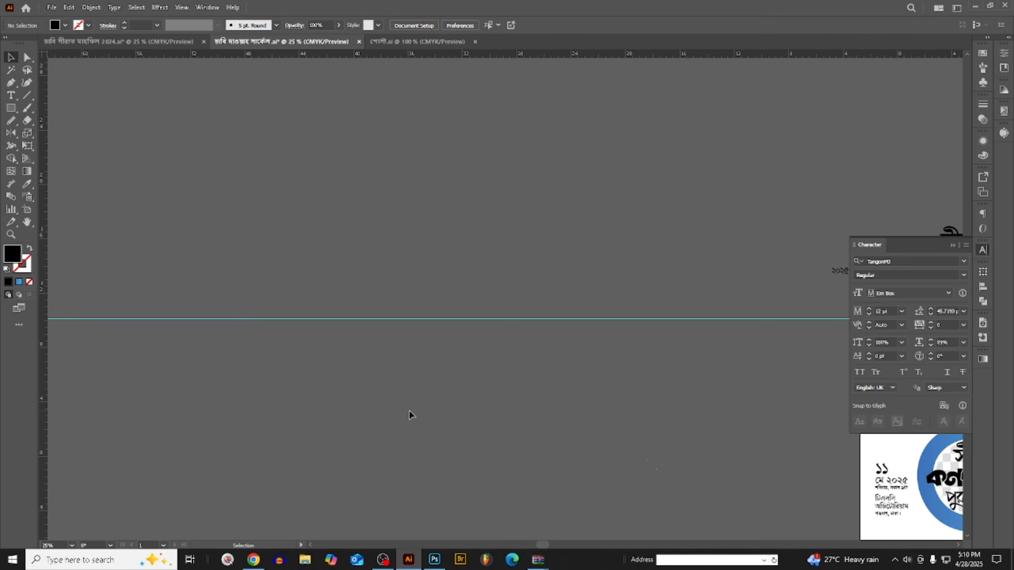
key(ctrl+v)
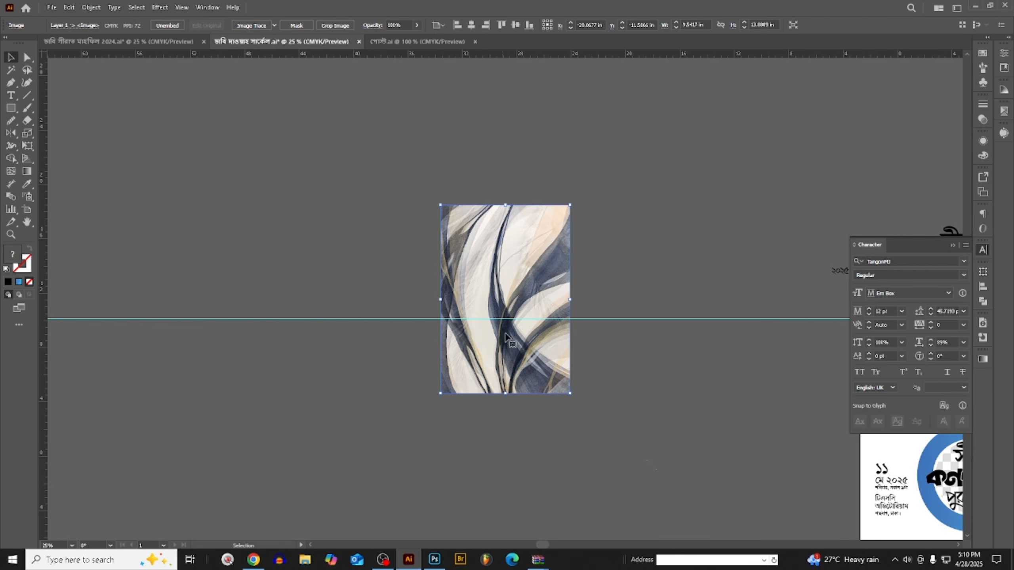
drag(573, 201, 601, 390)
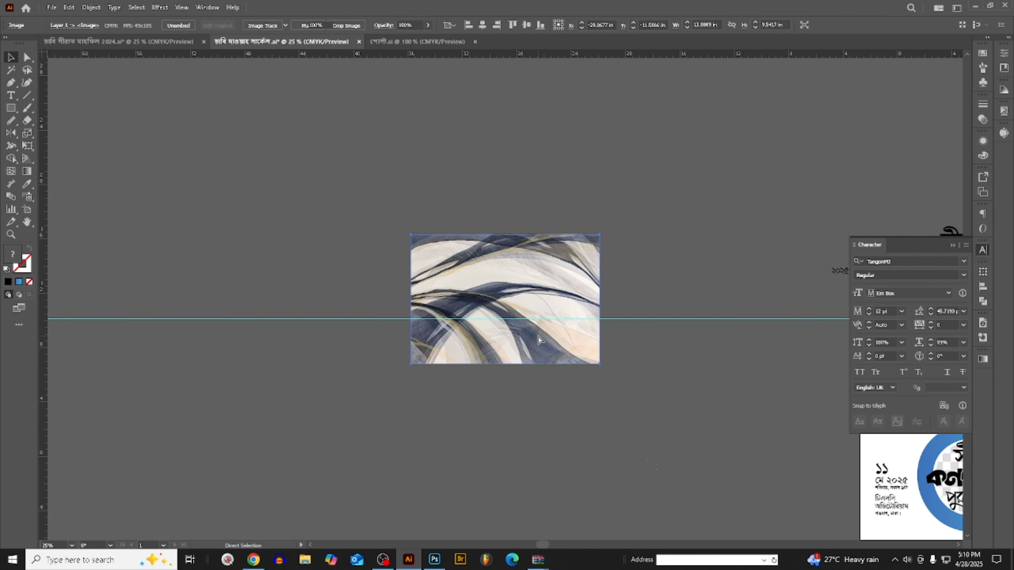
key(ctrl+x)
- Switch to Photoshop and paste the rotated image as pixels above the blue footer layer, placing it across the poster's lower half
click(430, 562)
click(594, 518)
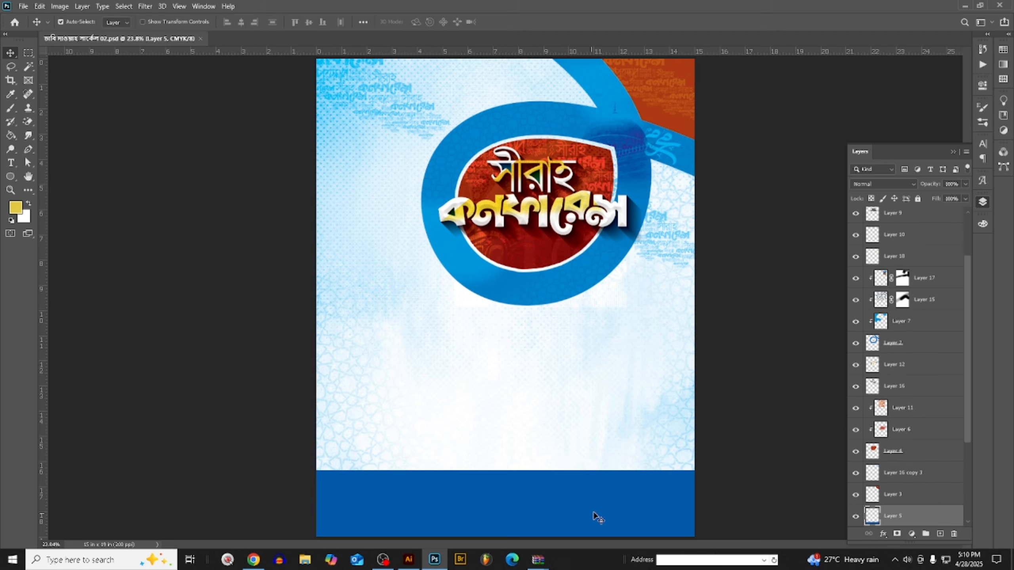
key(ctrl+v)
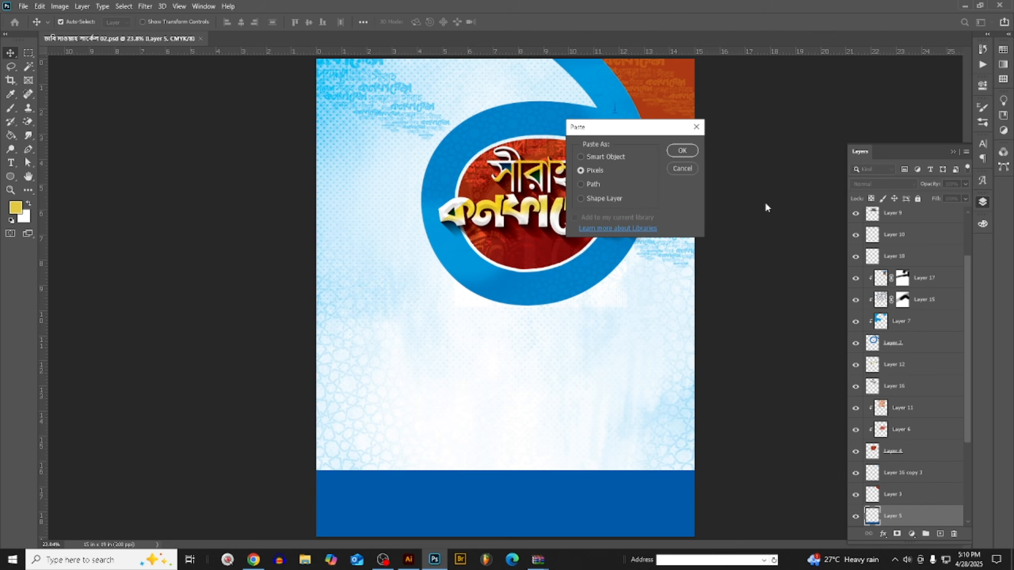
click(681, 151)
drag(509, 414, 547, 426)
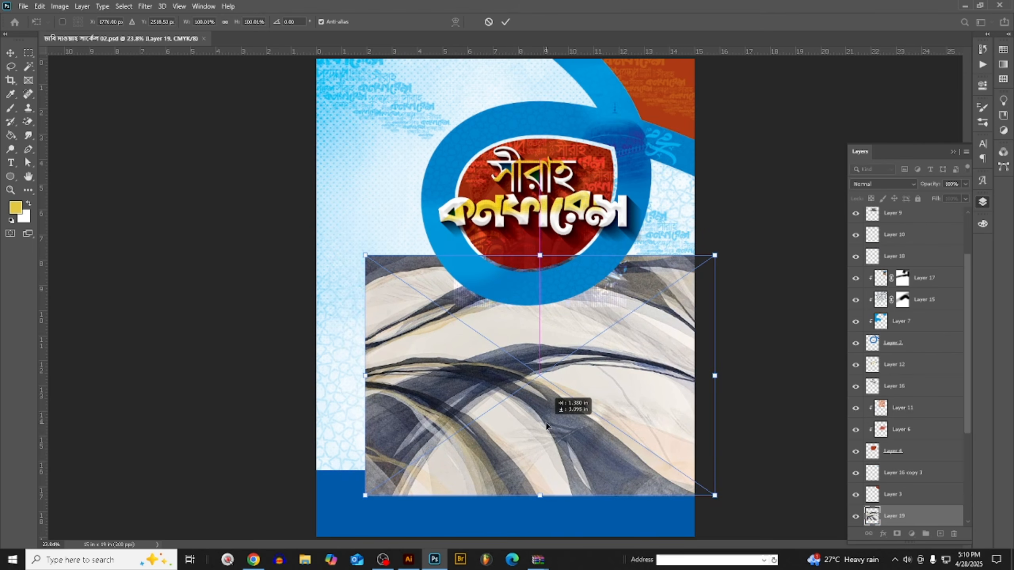
- Sample the footer band's blue as the foreground color
click(11, 94)
click(15, 207)
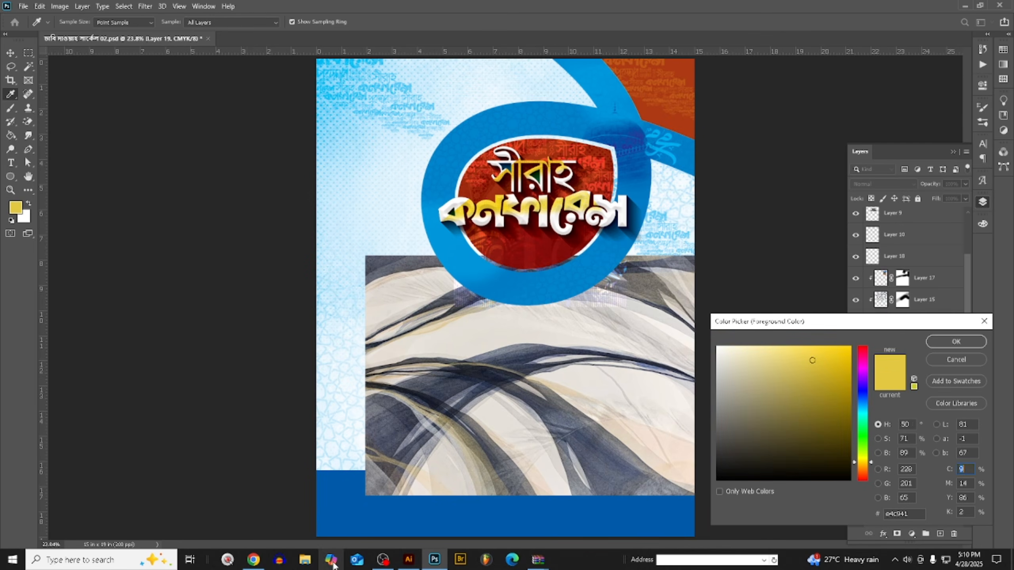
click(346, 496)
click(944, 345)
key(v)
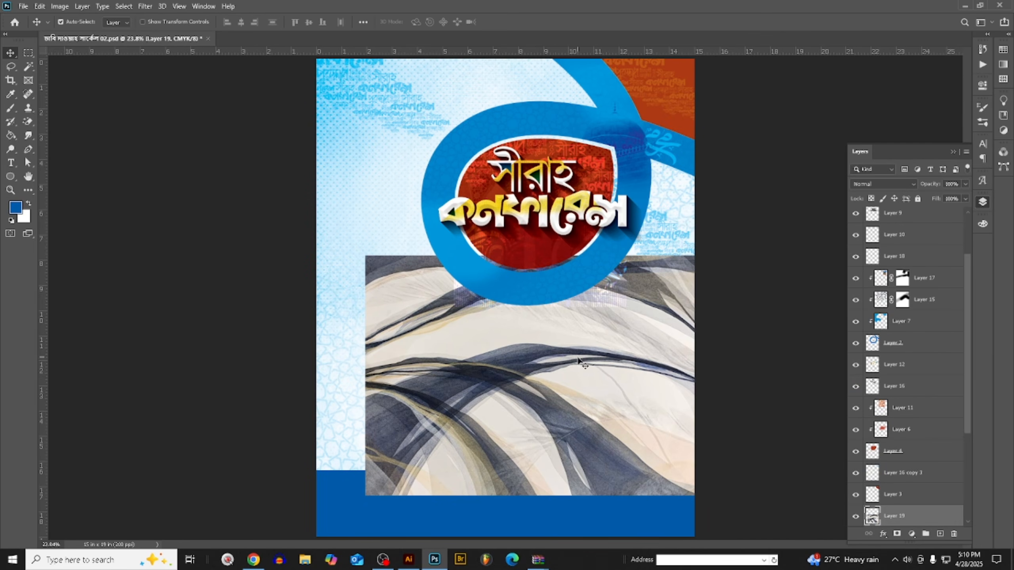
- Scale the pasted veil image to about 120%, place it over the footer band and clip it to the blue footer layer
drag(579, 361, 551, 429)
key(ctrl+t)
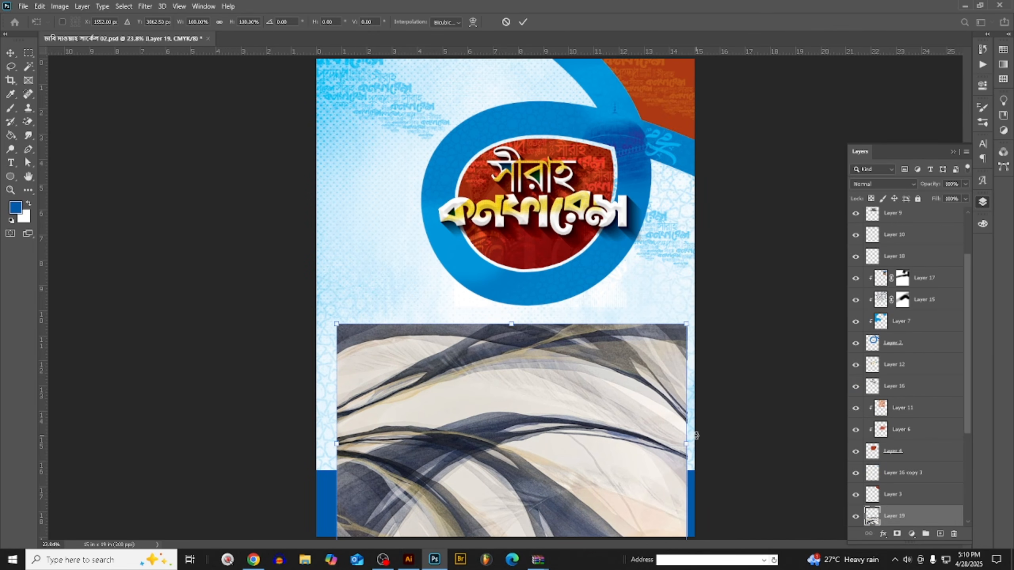
drag(686, 444, 723, 444)
drag(557, 388, 559, 530)
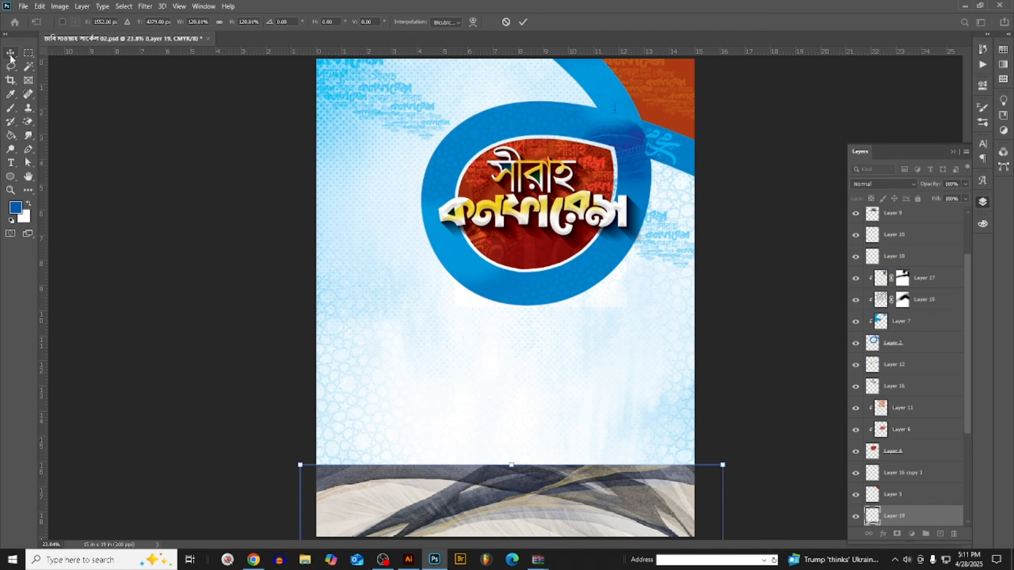
key(Return)
right_click(903, 515)
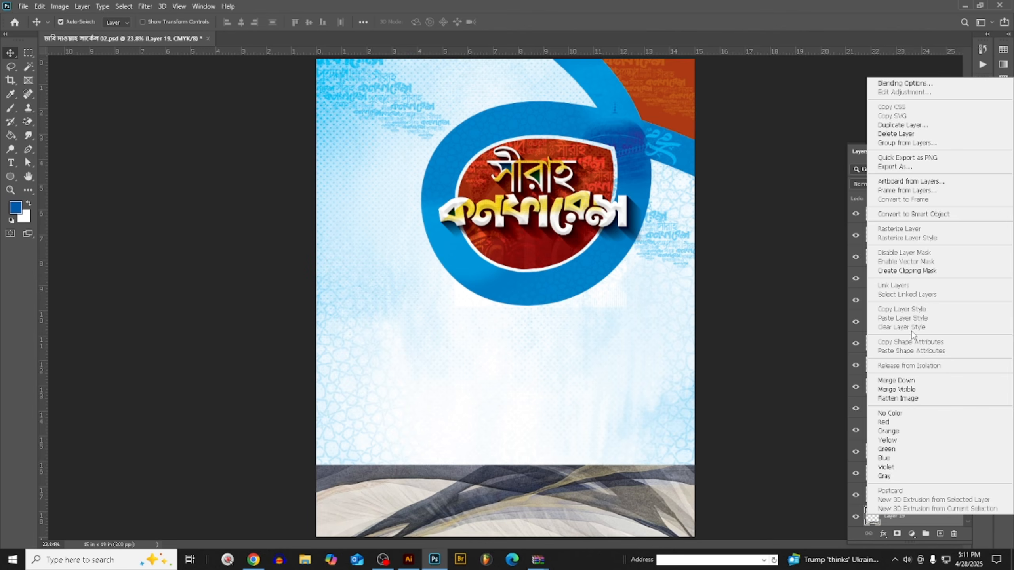
click(906, 270)
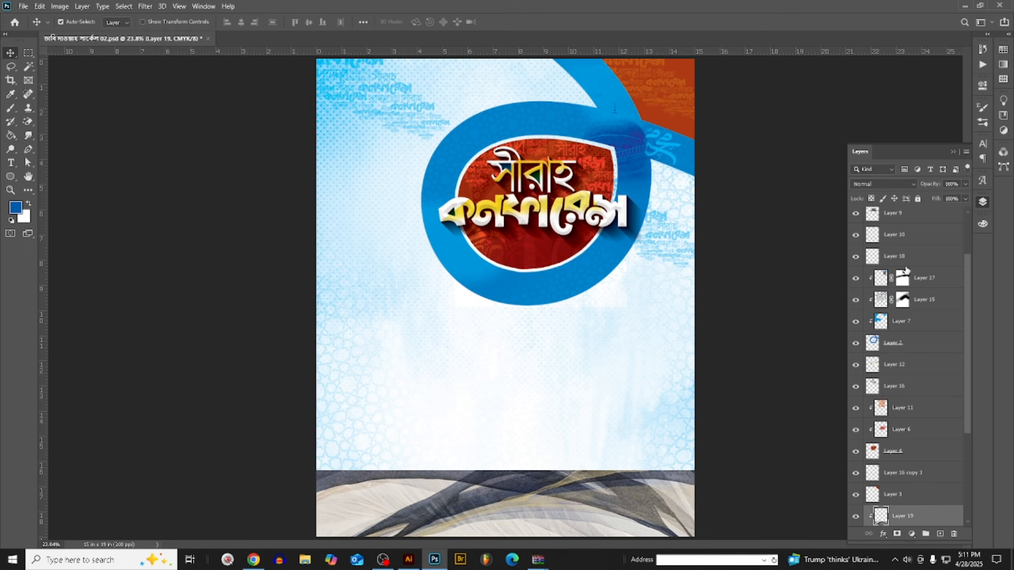
- Recolor the veil texture with a blue-to-white Gradient Map and set its layer's blend mode to Multiply
click(68, 8)
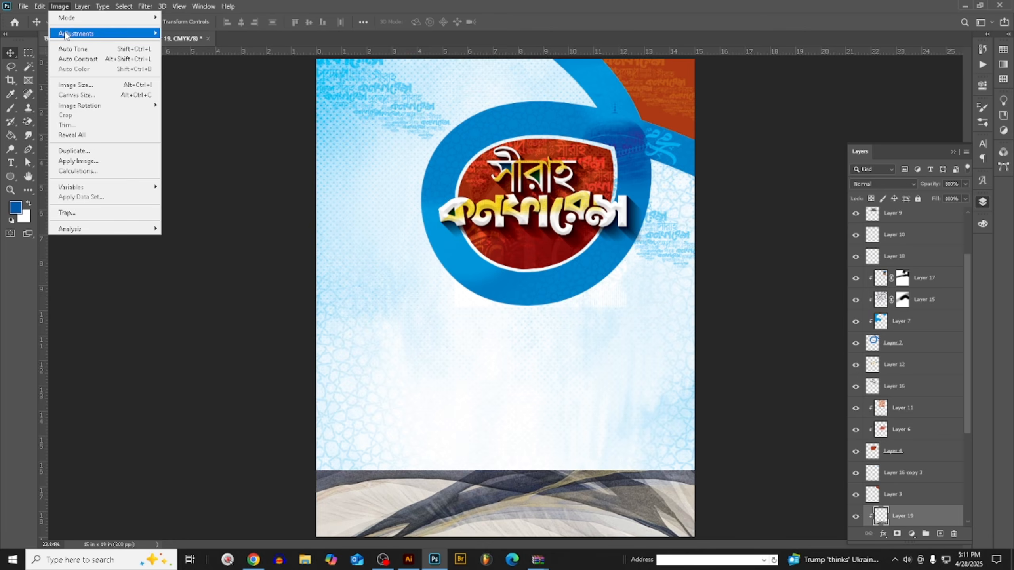
click(223, 186)
key(Return)
key(v)
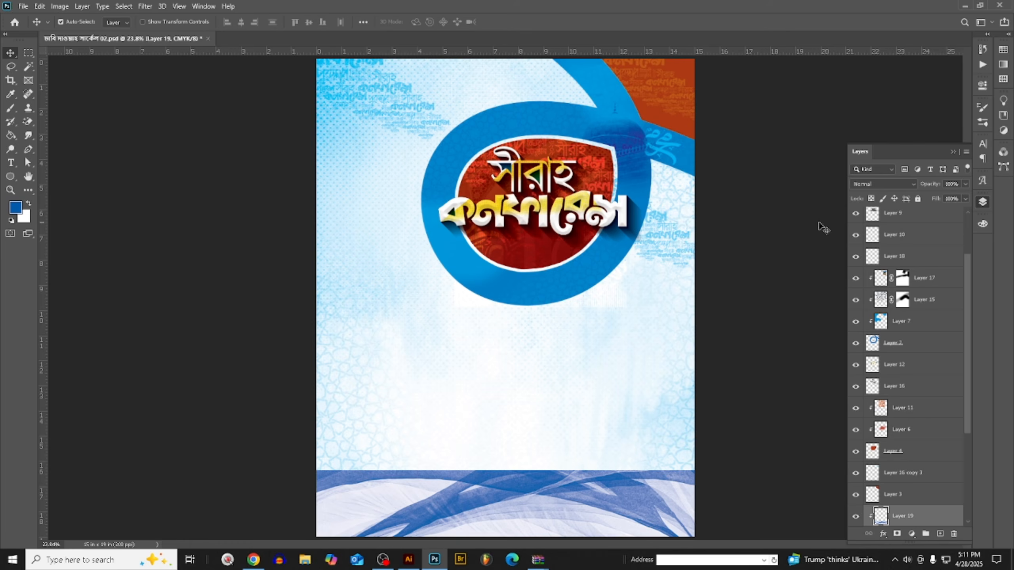
click(885, 183)
click(866, 226)
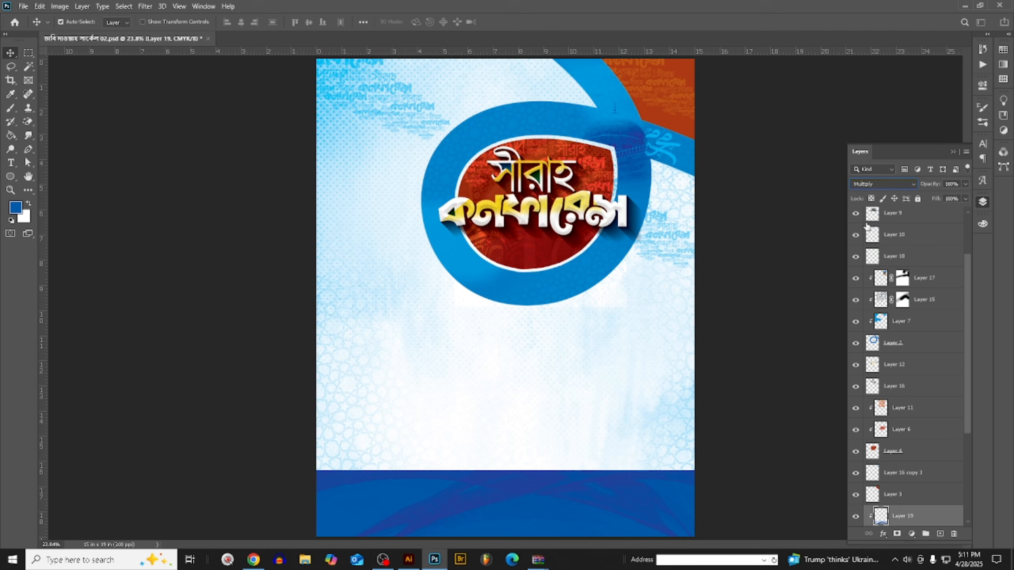
click(869, 184)
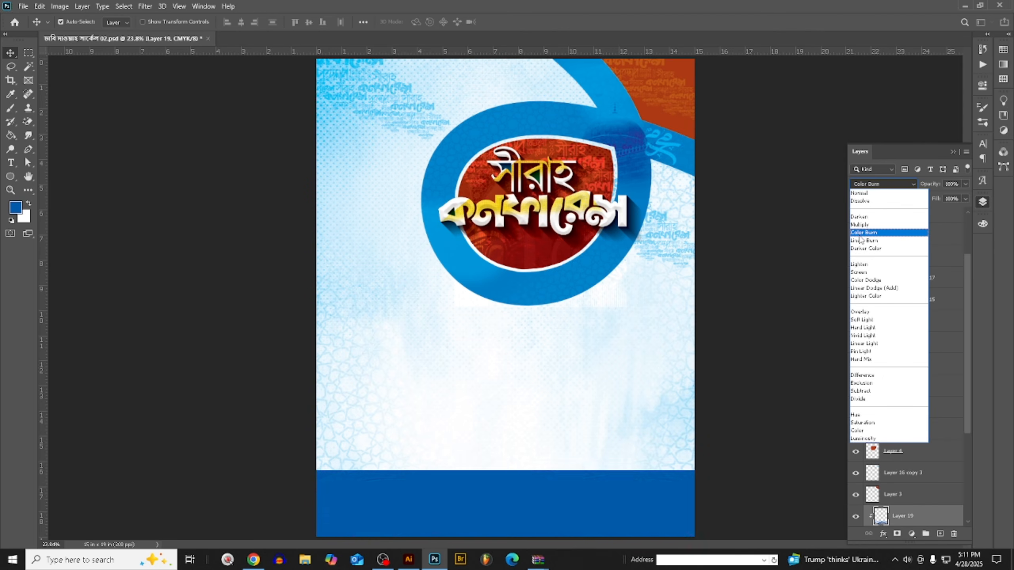
click(861, 226)
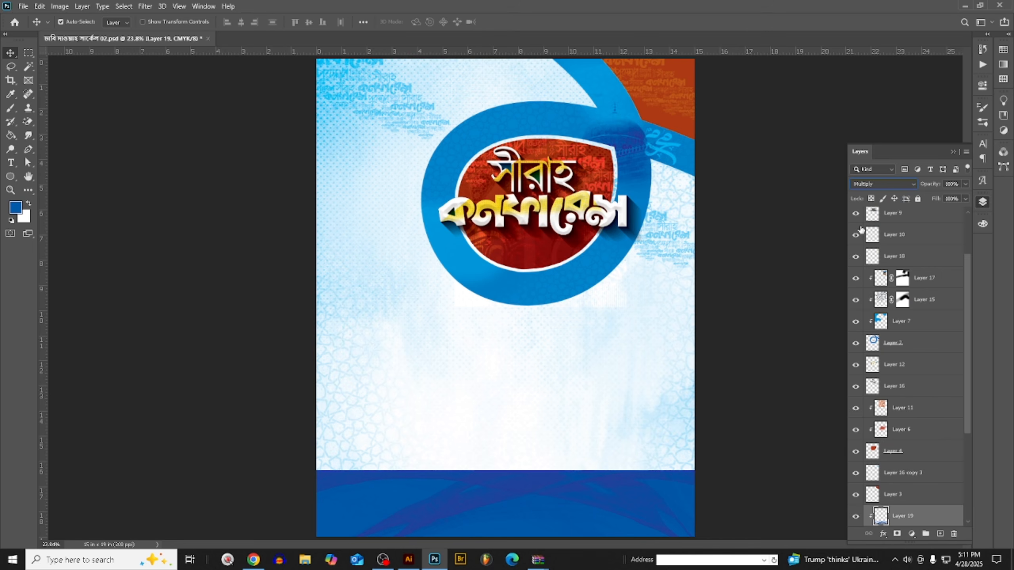
- Try shifting the veil texture within the footer band and delete its layer
key(ctrl+t)
drag(670, 497, 631, 441)
key(Return)
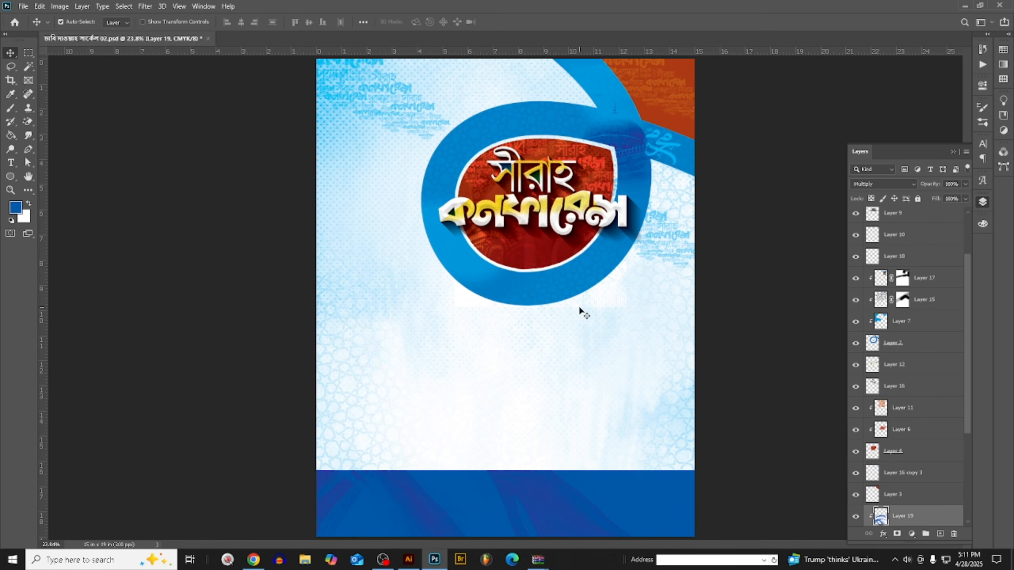
key(Delete)
- Switch to Chrome, close the Arabic calligraphy pin and go to the Pinterest home feed for another texture
click(253, 561)
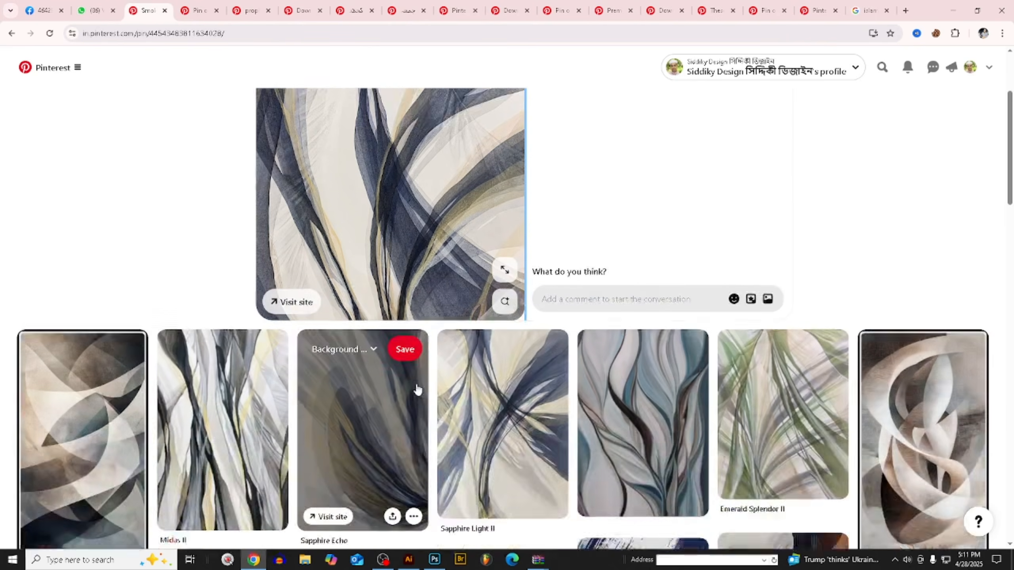
scroll(419, 383, down, 3)
click(198, 6)
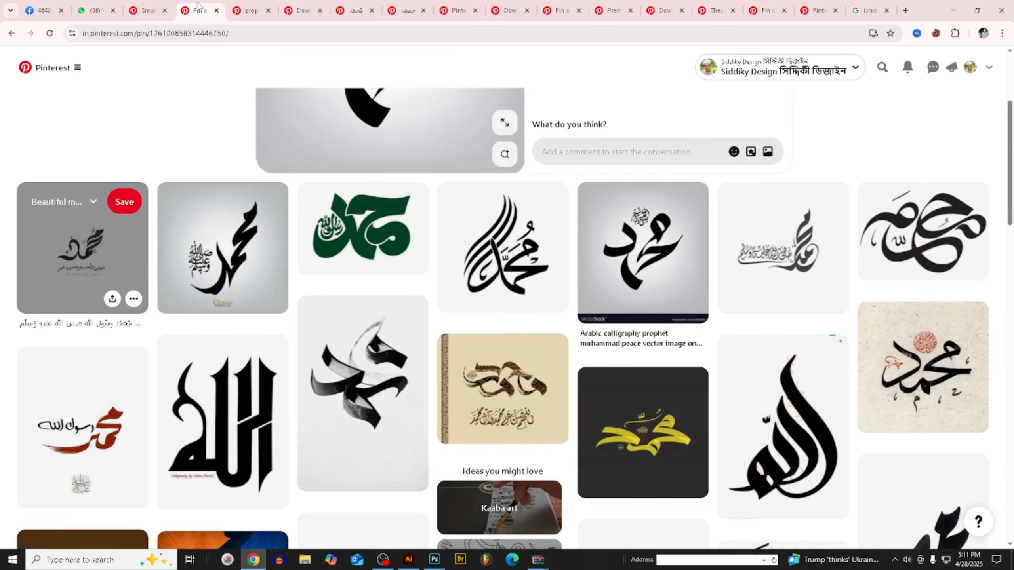
click(216, 10)
click(406, 13)
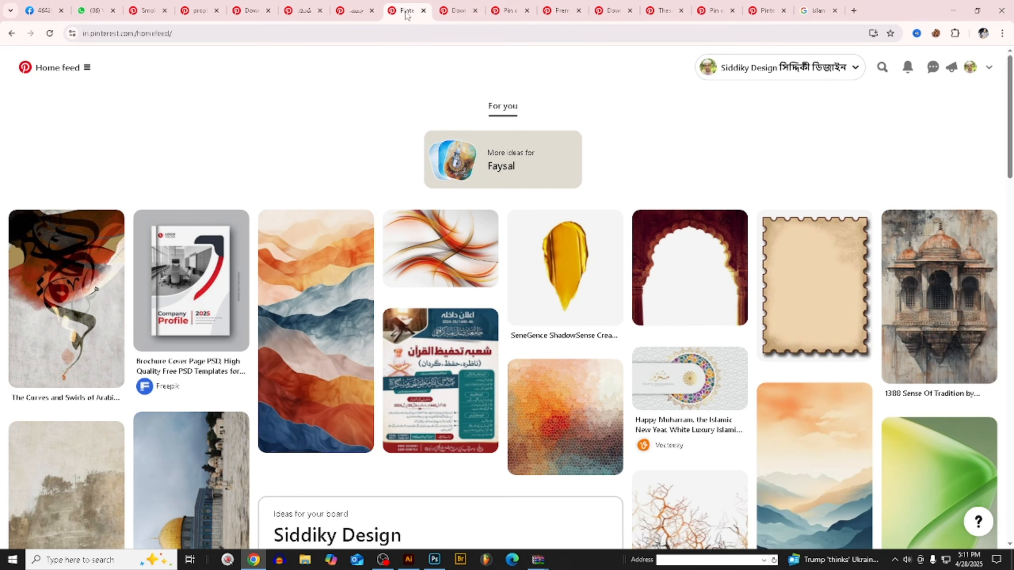
- Open the layered-mountains artwork, open the related "Dawn's Embrace" pastel stripes pin, copy its image and look over its related artworks
click(334, 350)
scroll(352, 348, down, 5)
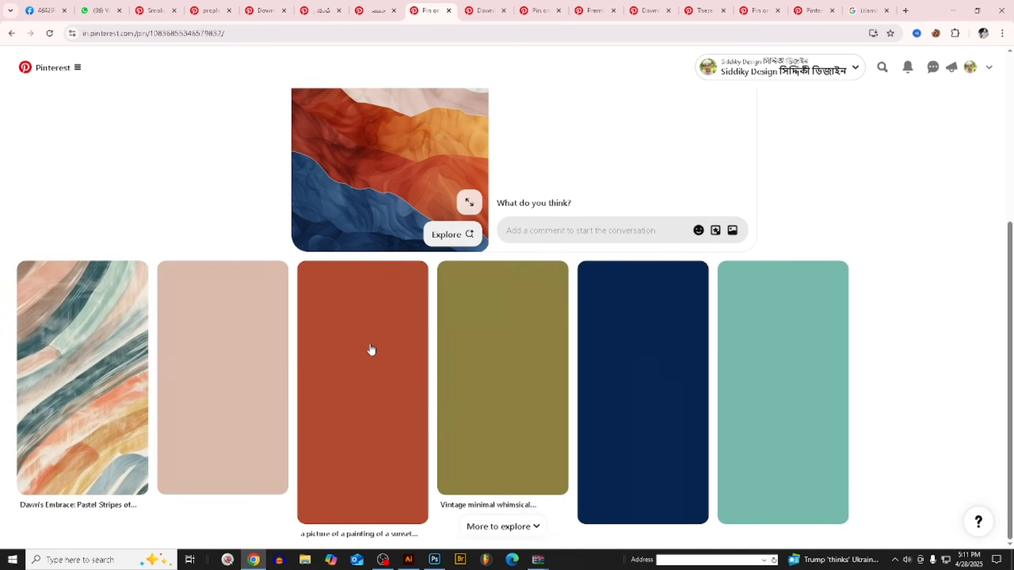
scroll(371, 350, down, 1)
scroll(274, 362, down, 2)
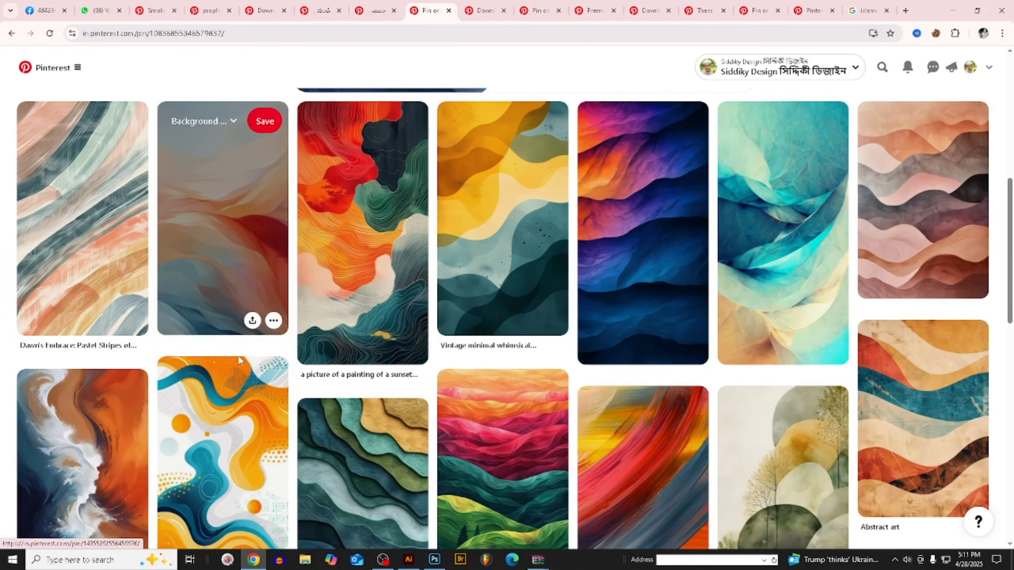
click(115, 225)
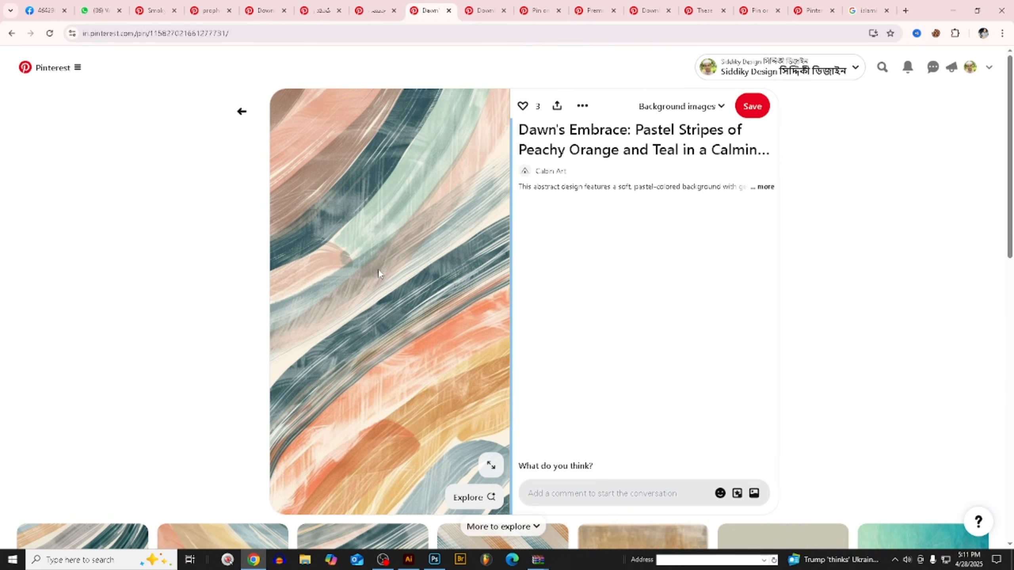
right_click(379, 271)
click(428, 316)
scroll(559, 304, down, 5)
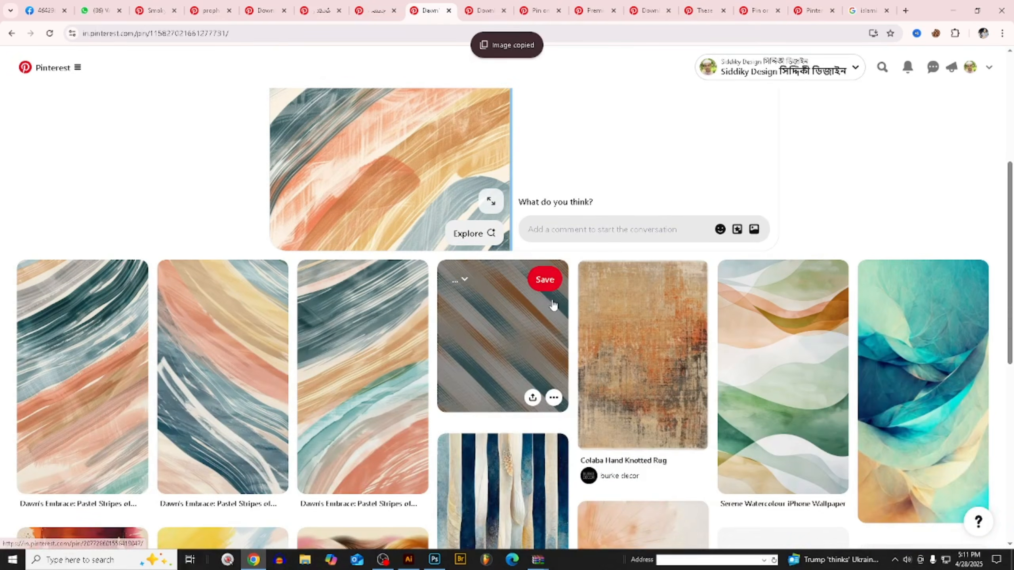
scroll(914, 160, down, 3)
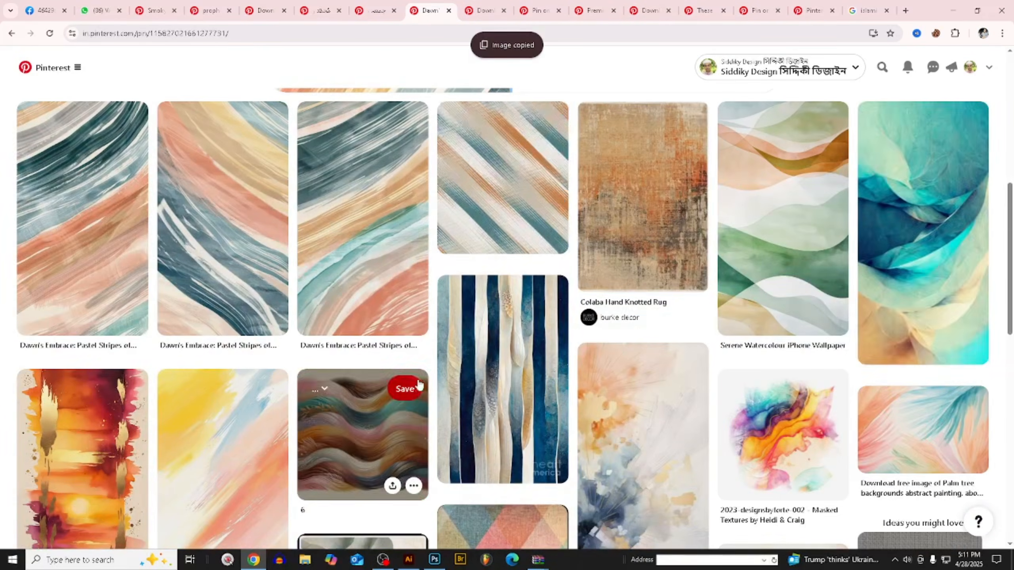
scroll(415, 388, down, 3)
click(408, 559)
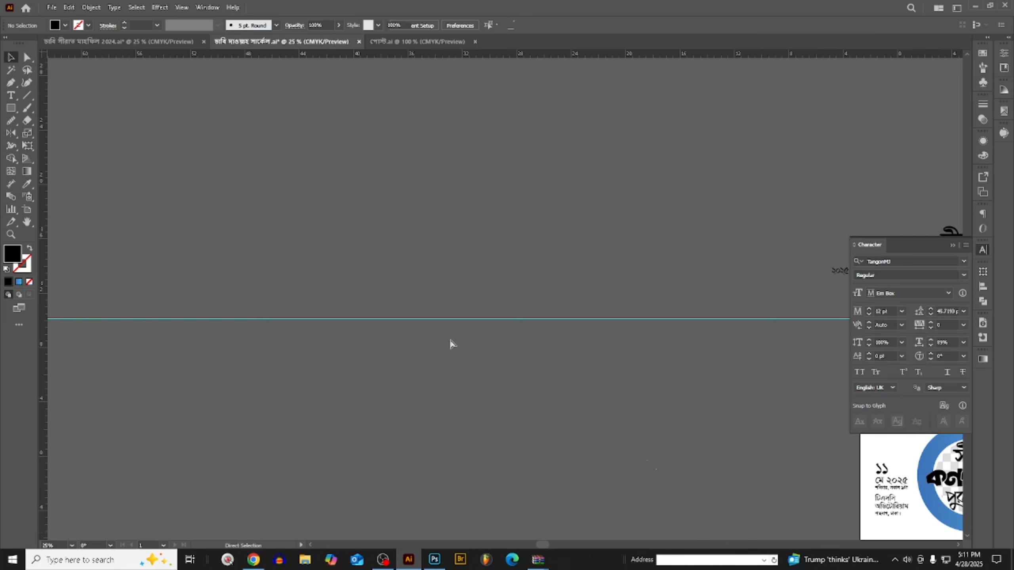
key(ctrl+v)
key(ctrl+z)
- Switch to Photoshop, paste the striped artwork as pixels, rotate it 90° and enlarge it across the poster's full width over the footer
click(439, 559)
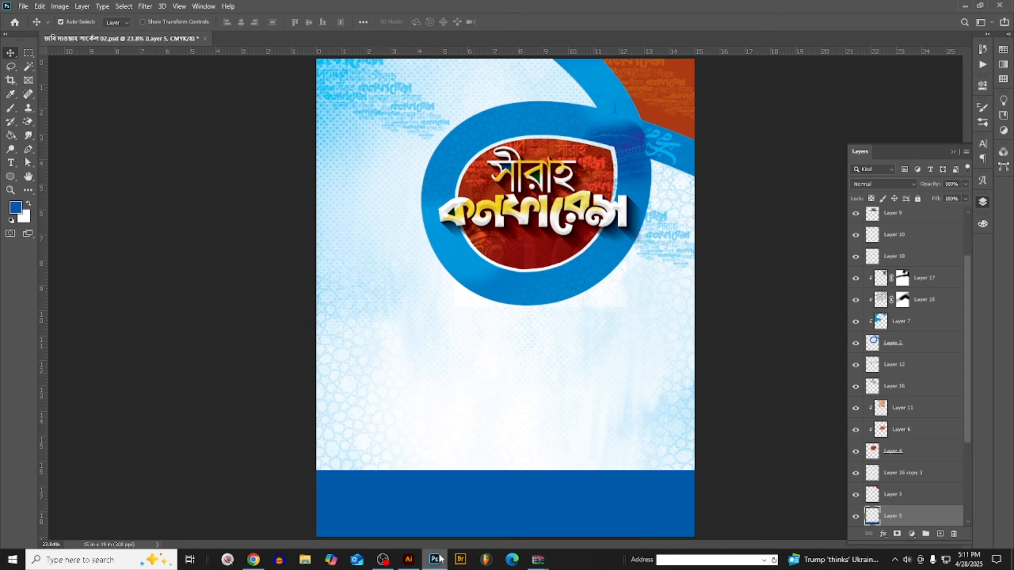
key(ctrl+v)
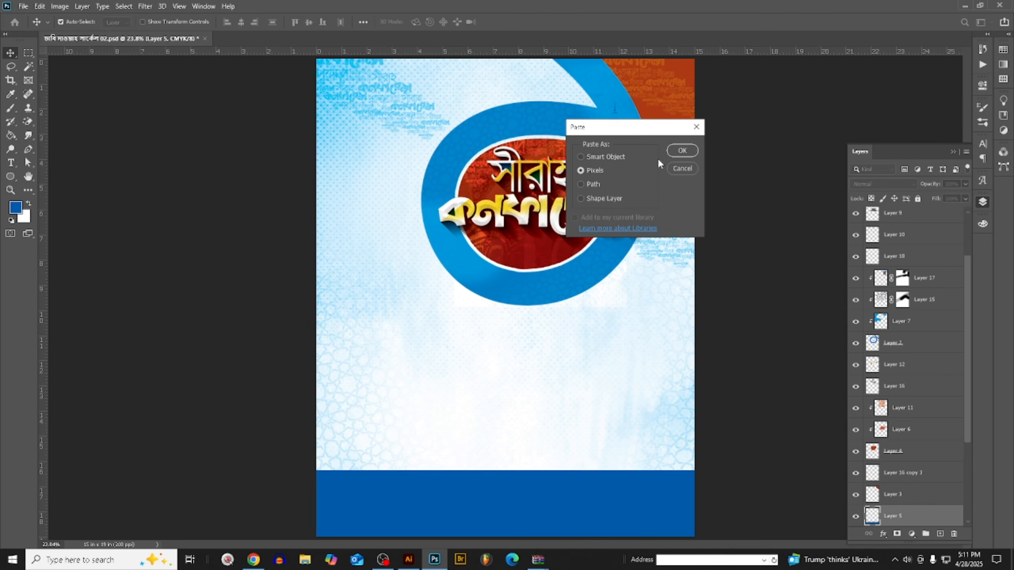
click(681, 152)
drag(652, 369, 479, 451)
drag(593, 412, 593, 567)
key(ctrl+minus)
mouse_move(665, 430)
mouse_down()
mouse_move(587, 445)
mouse_move(664, 449)
mouse_up()
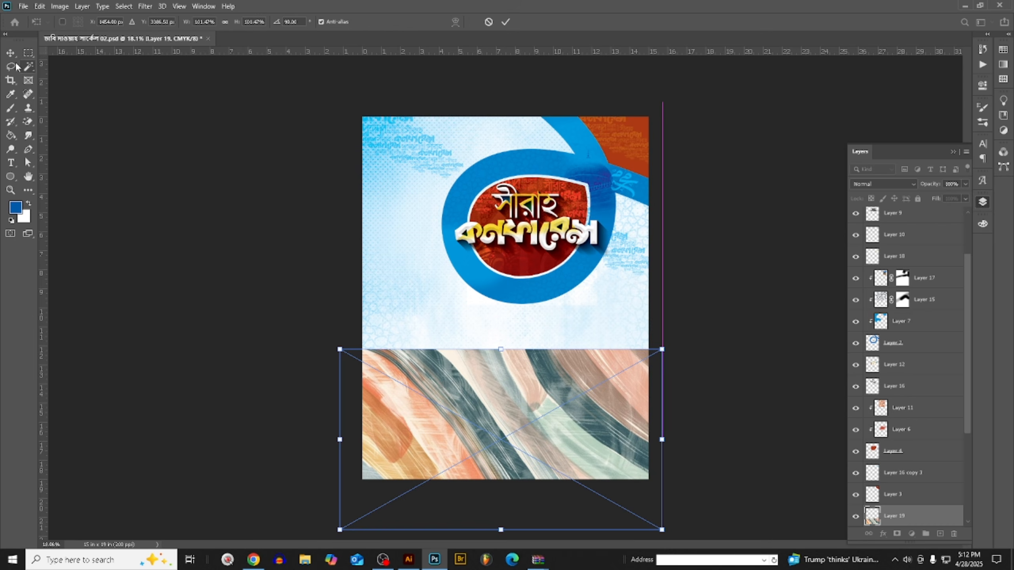
key(Return)
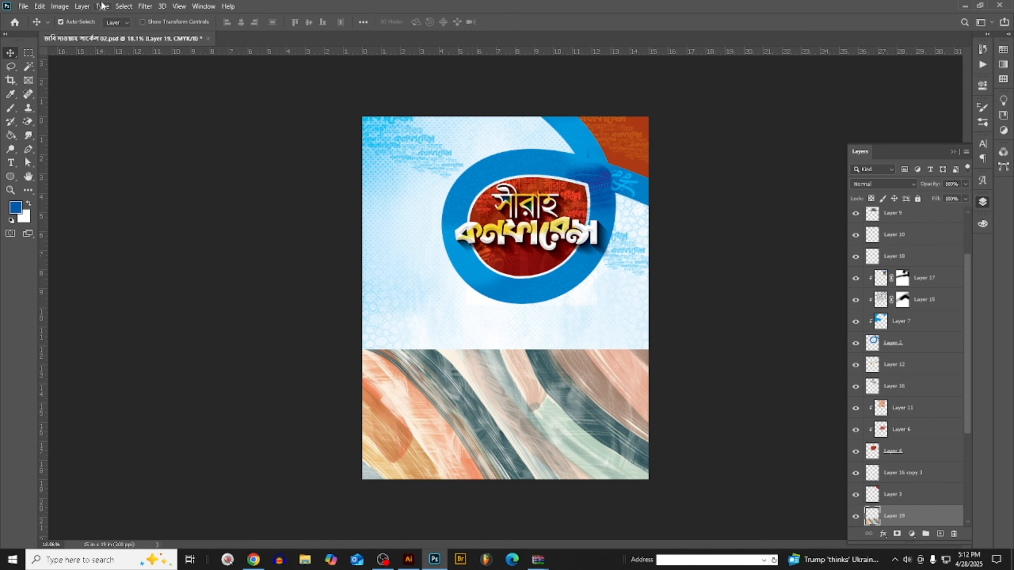
- Recolor the striped artwork with a blue-to-white Gradient Map
click(60, 6)
mouse_move(67, 34)
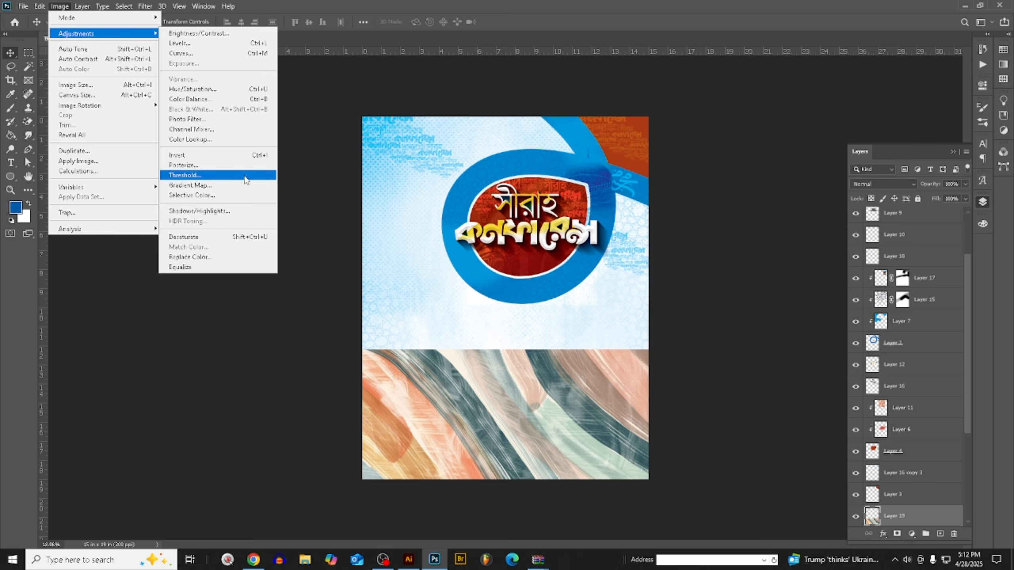
click(229, 190)
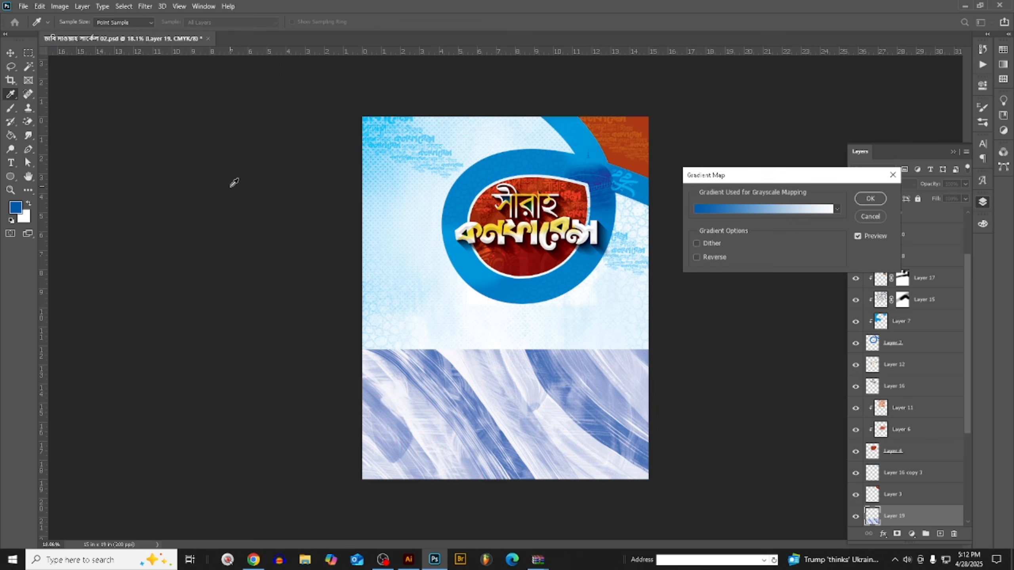
click(866, 203)
- Set the striped artwork's blend mode to Multiply and clip it to the blue footer layer
click(875, 188)
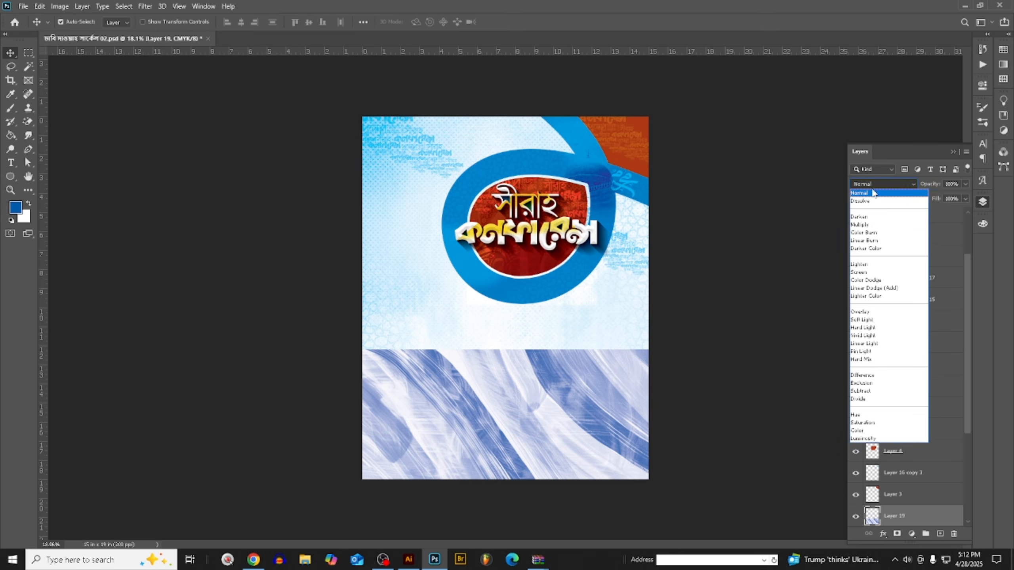
click(866, 225)
right_click(925, 519)
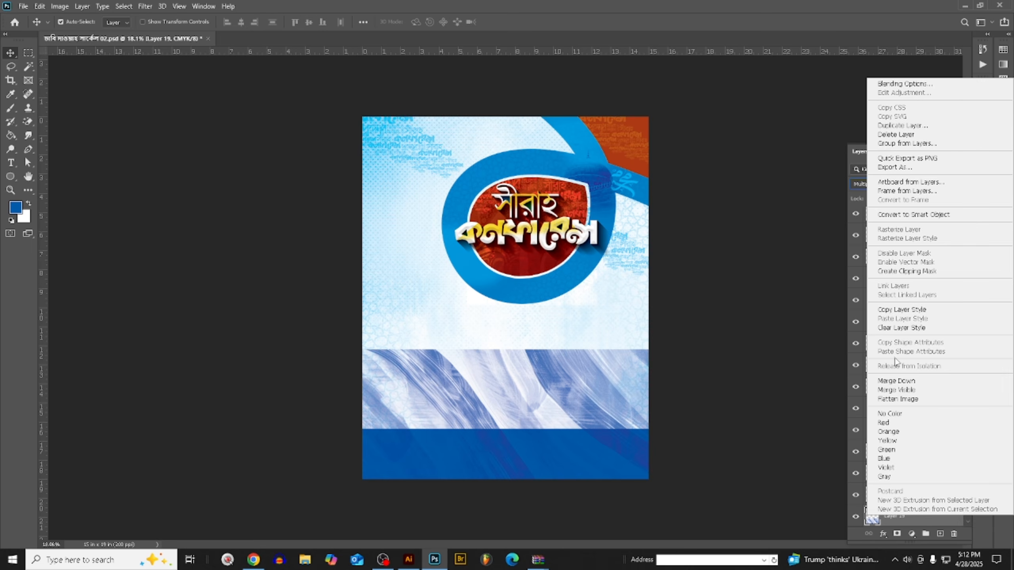
click(905, 274)
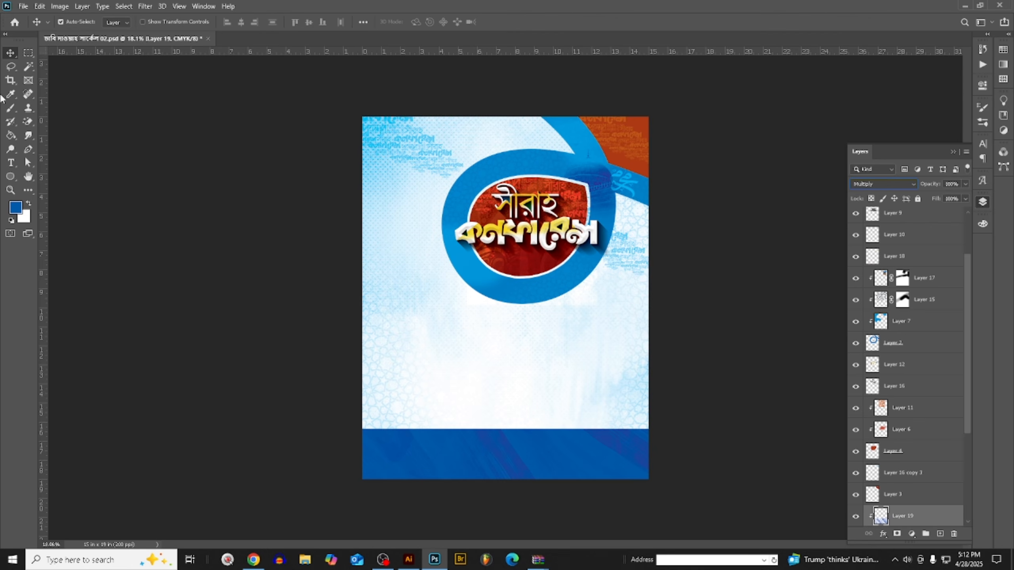
scroll(622, 495, up, 5)
scroll(624, 494, down, 5)
scroll(541, 438, up, 4)
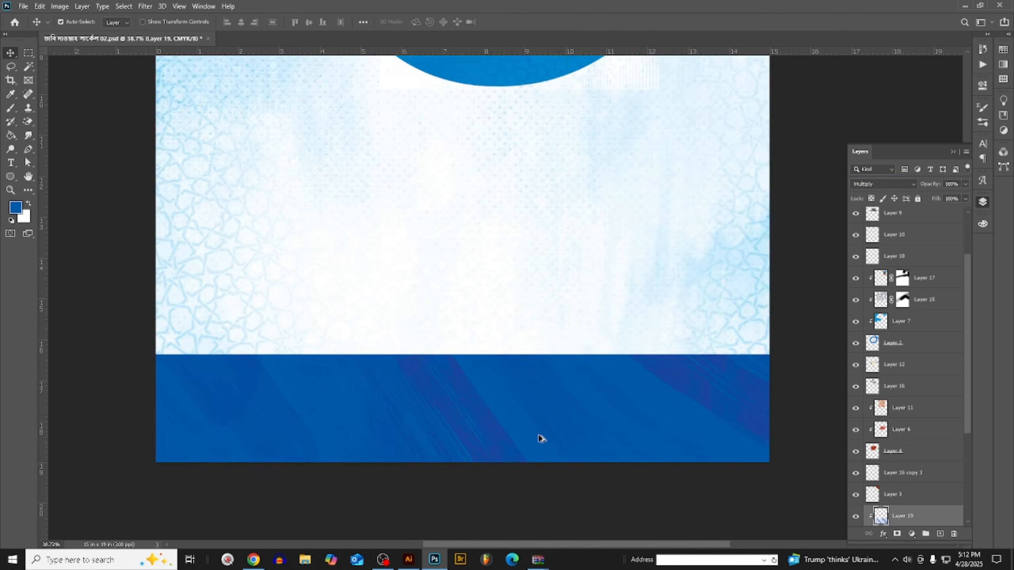
scroll(544, 438, down, 2)
scroll(778, 376, down, 1)
key(ctrl+m)
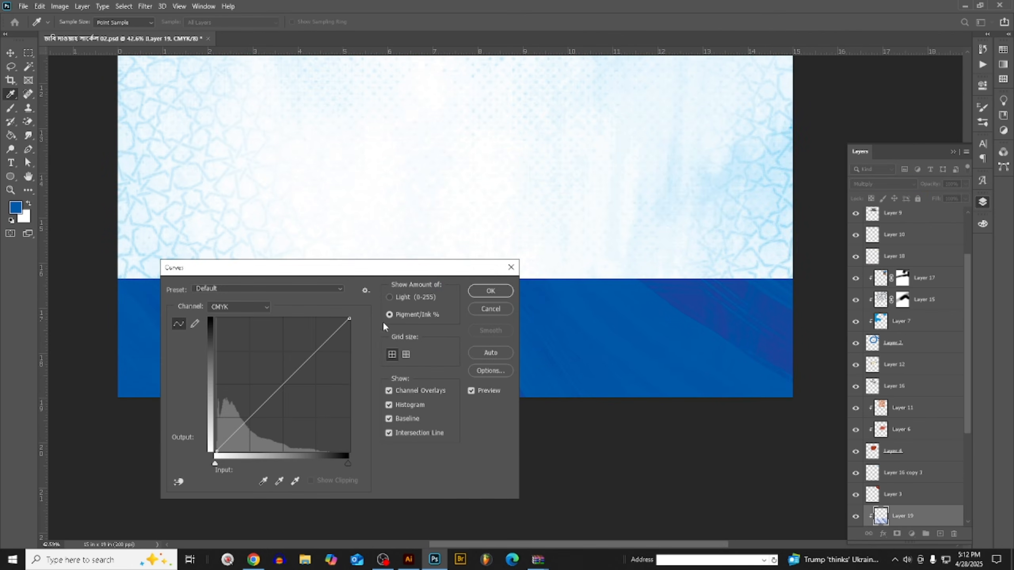
drag(359, 269, 433, 246)
click(553, 287)
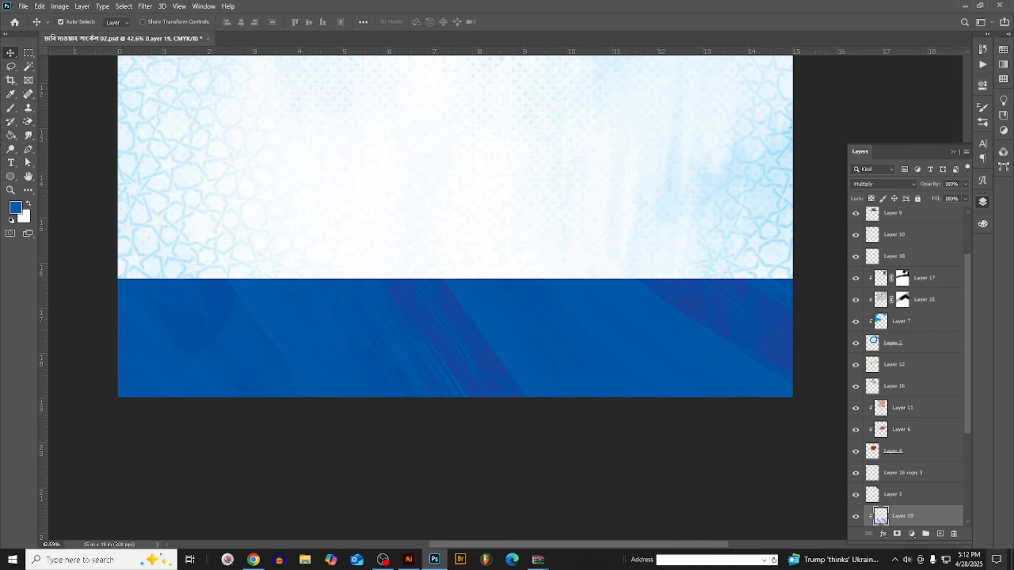
- Add a layer mask to the striped texture and paint black on it with a soft brush to fade the darker stripes
click(897, 534)
scroll(239, 240, down, 1)
key(b)
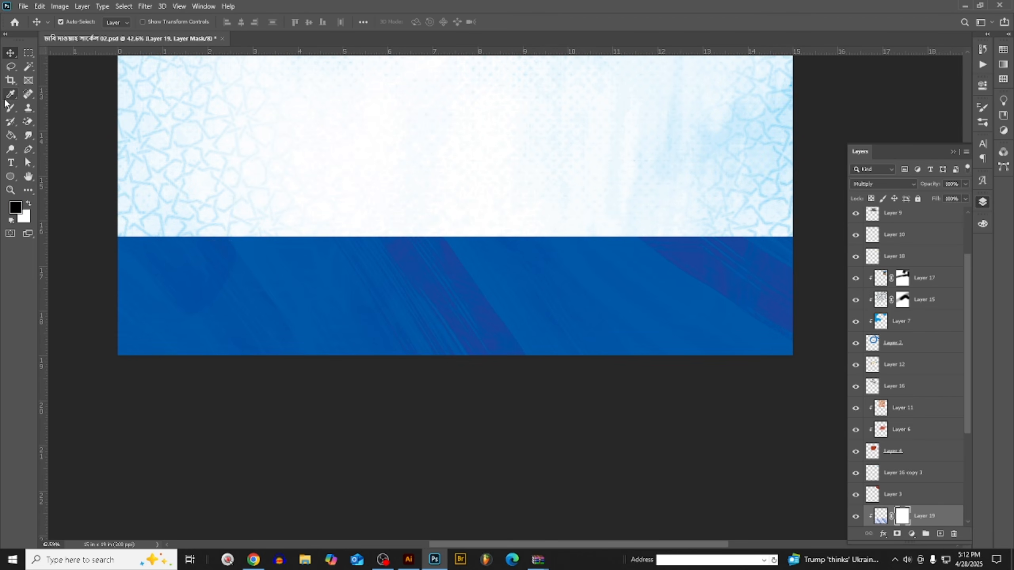
scroll(723, 334, down, 1)
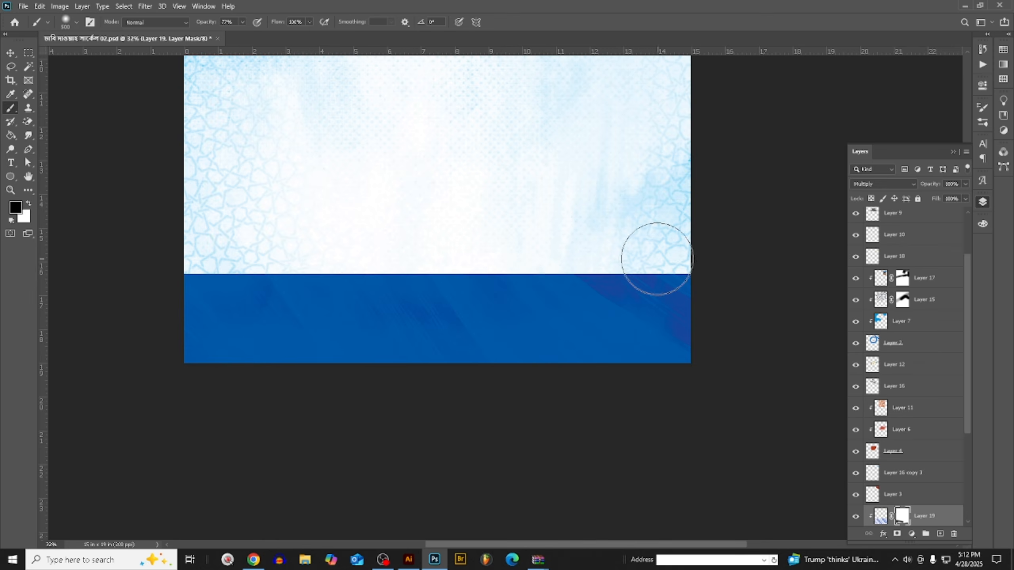
scroll(695, 407, down, 1)
scroll(675, 445, up, 2)
scroll(674, 446, down, 1)
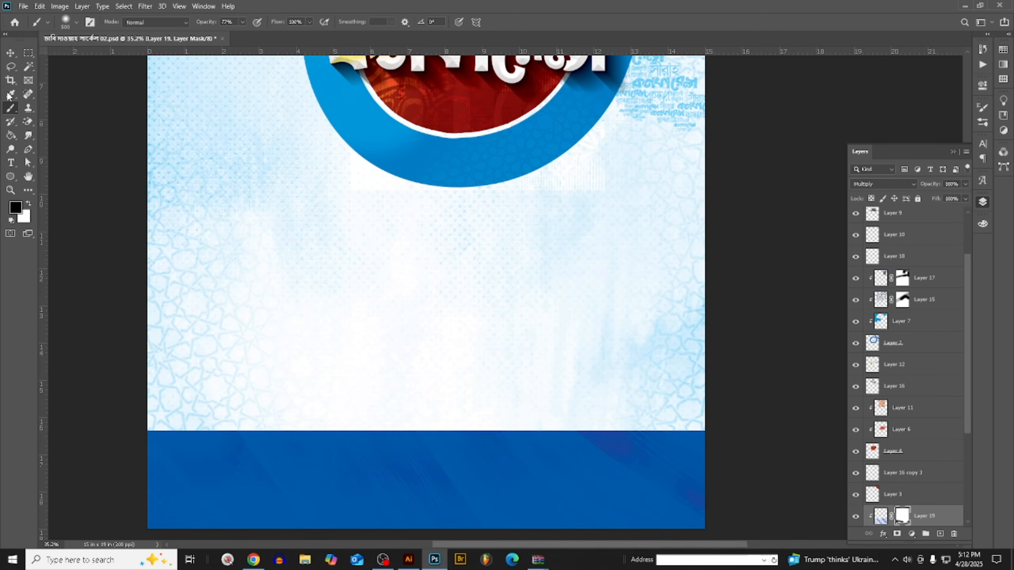
- Select the blue footer band's layer, Layer 5, with the Move tool active
key(v)
scroll(906, 443, down, 3)
click(905, 432)
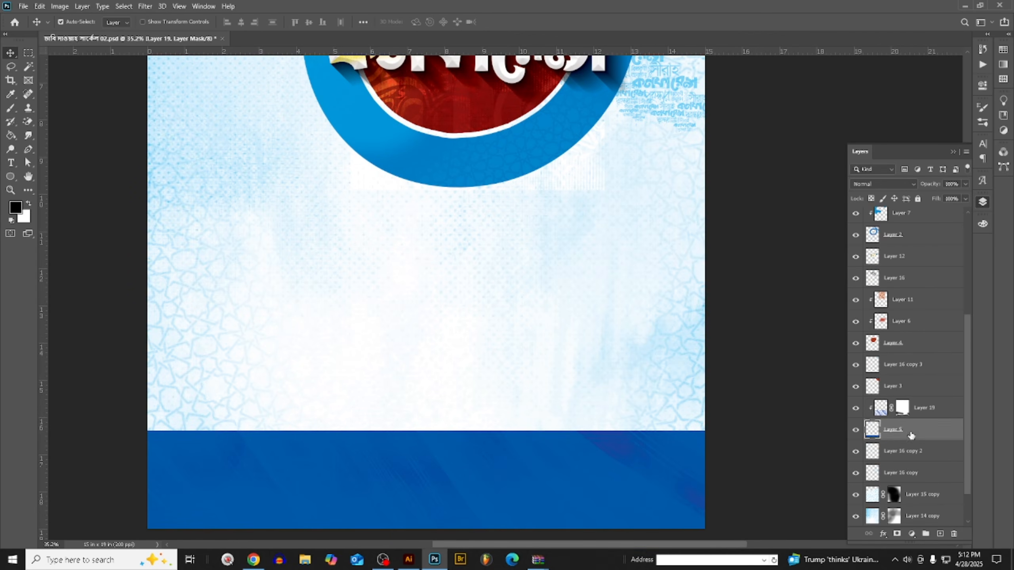
scroll(904, 433, down, 1)
scroll(514, 391, down, 3)
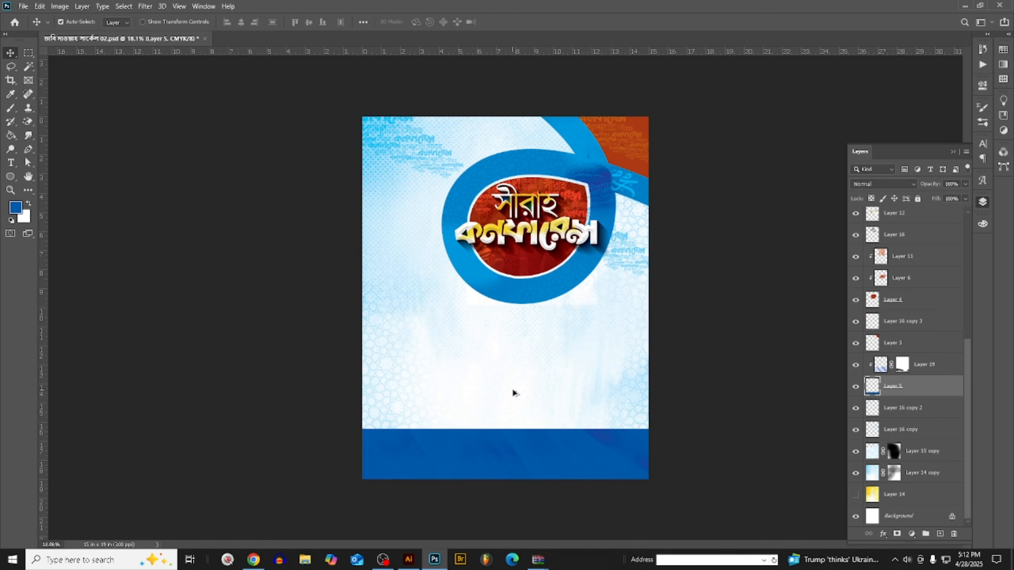
key(ctrl+m)
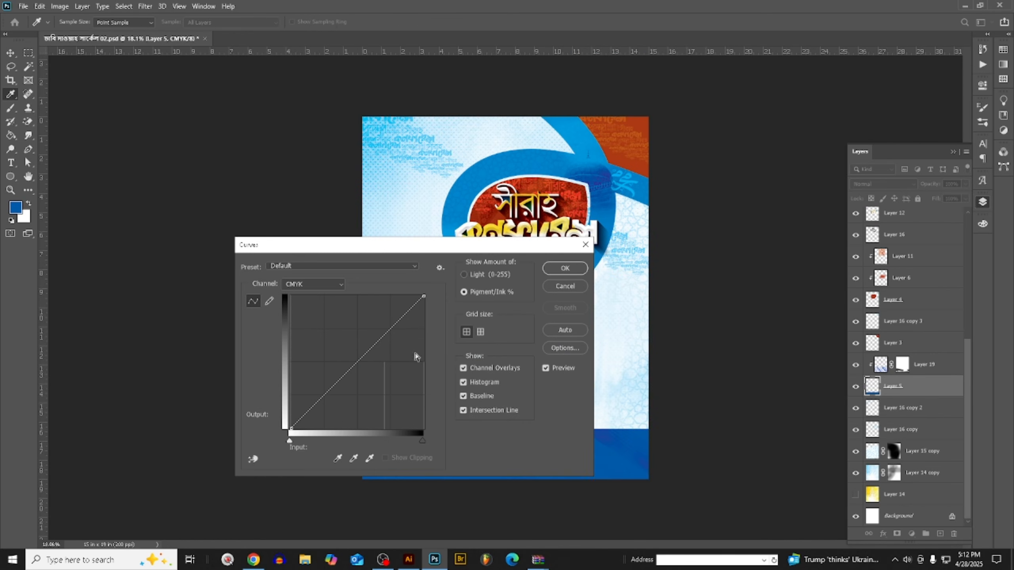
drag(374, 346, 362, 337)
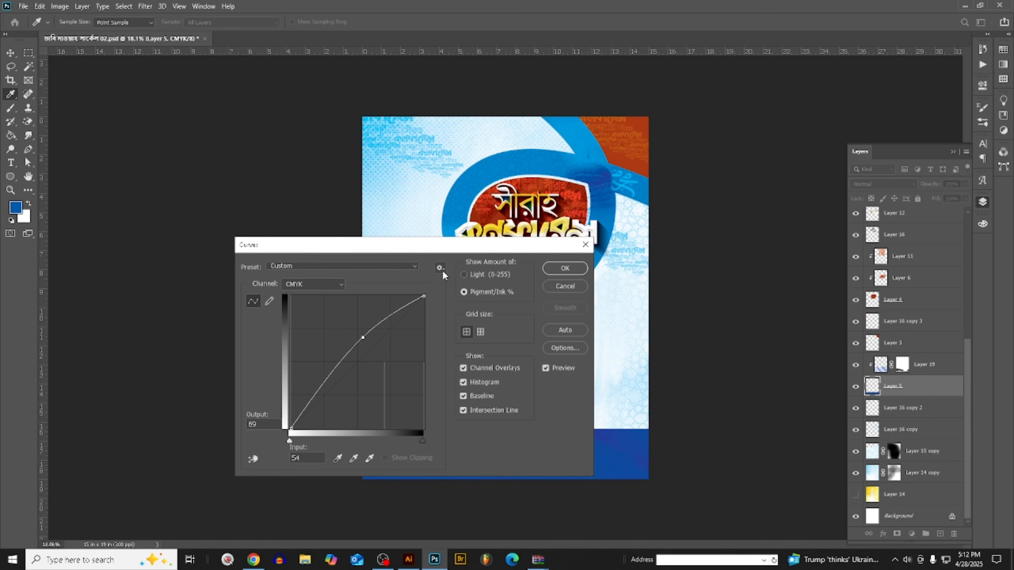
drag(523, 249, 879, 183)
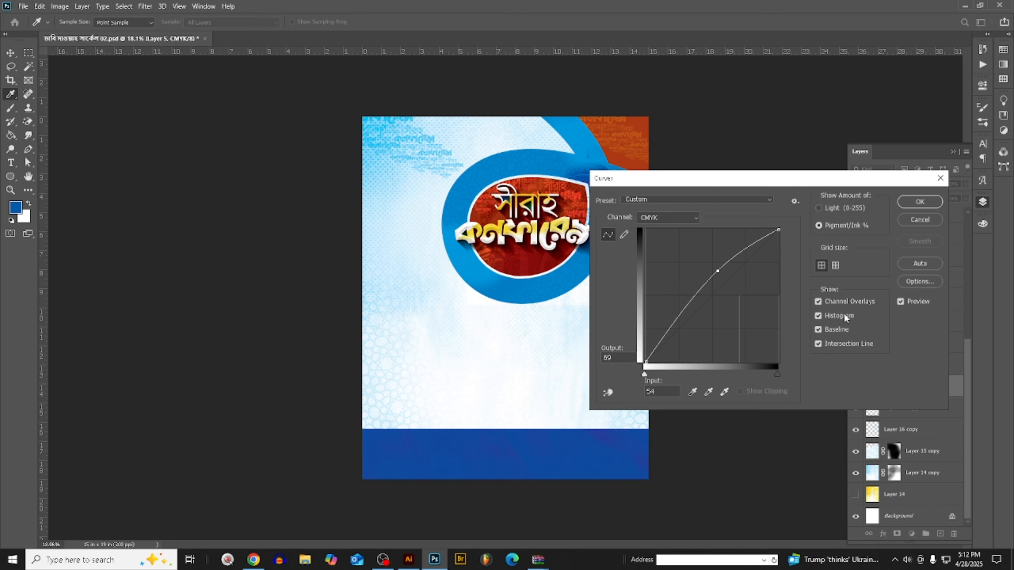
key(Delete)
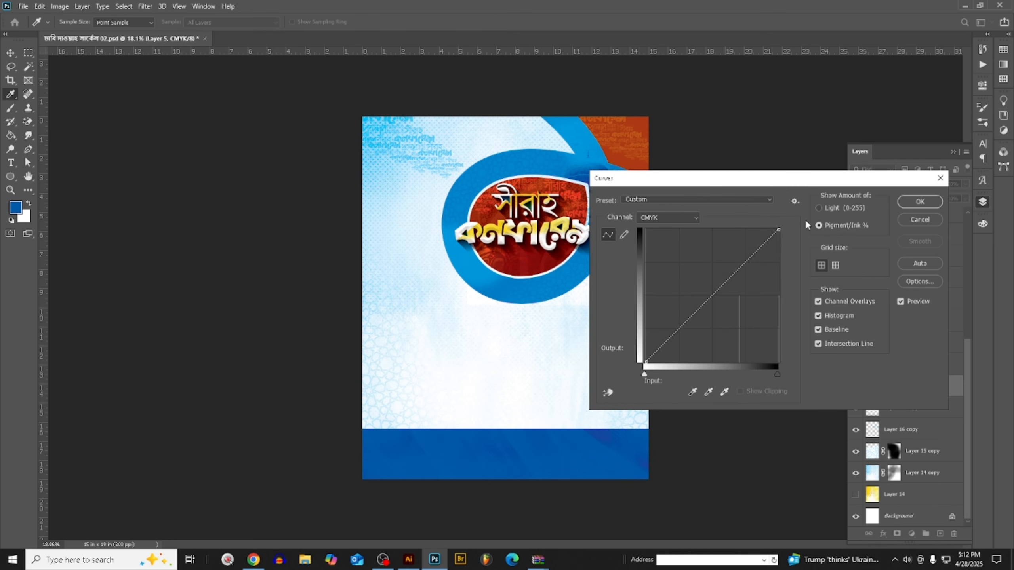
click(918, 220)
- Unlock the Background layer, select all layers from Layer 13 down to it, and group them
scroll(918, 291, up, 5)
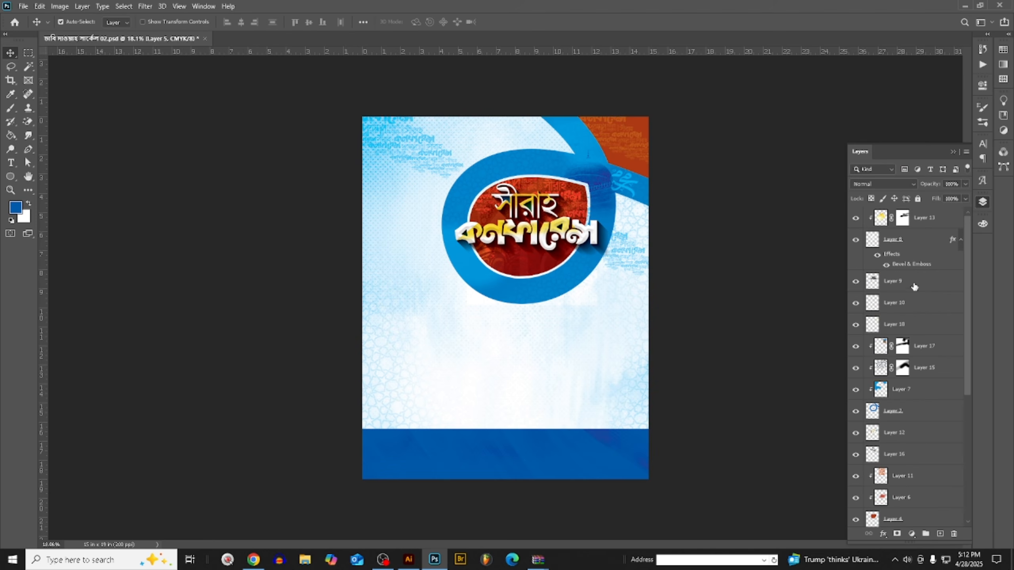
click(931, 217)
scroll(918, 299, down, 8)
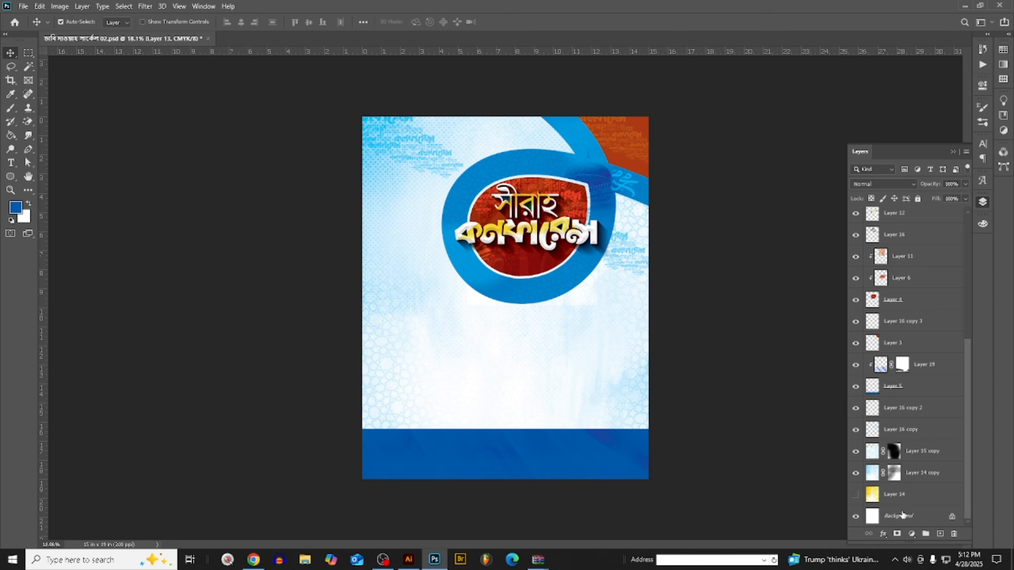
click(953, 517)
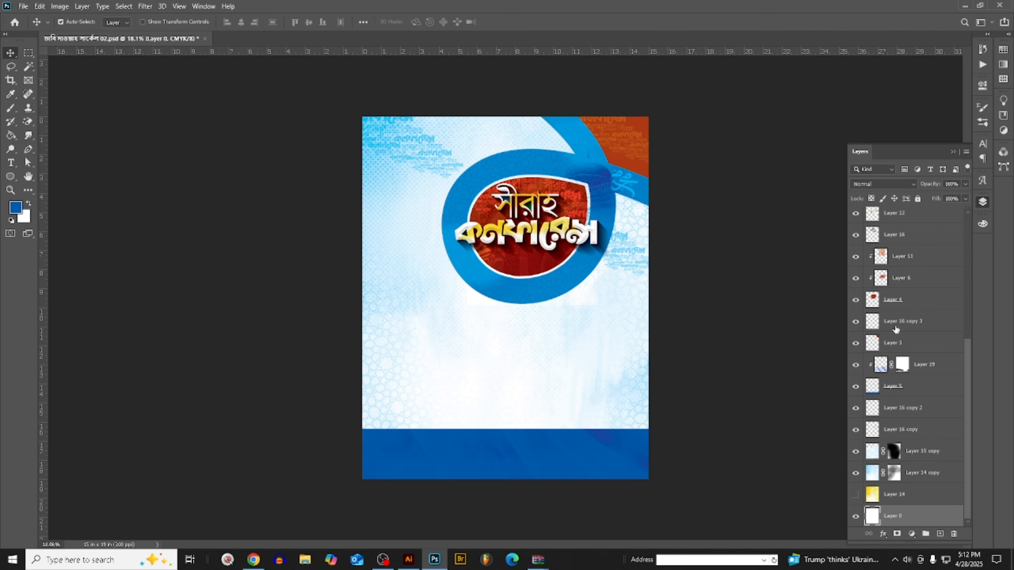
scroll(896, 328, up, 5)
shift+click(926, 218)
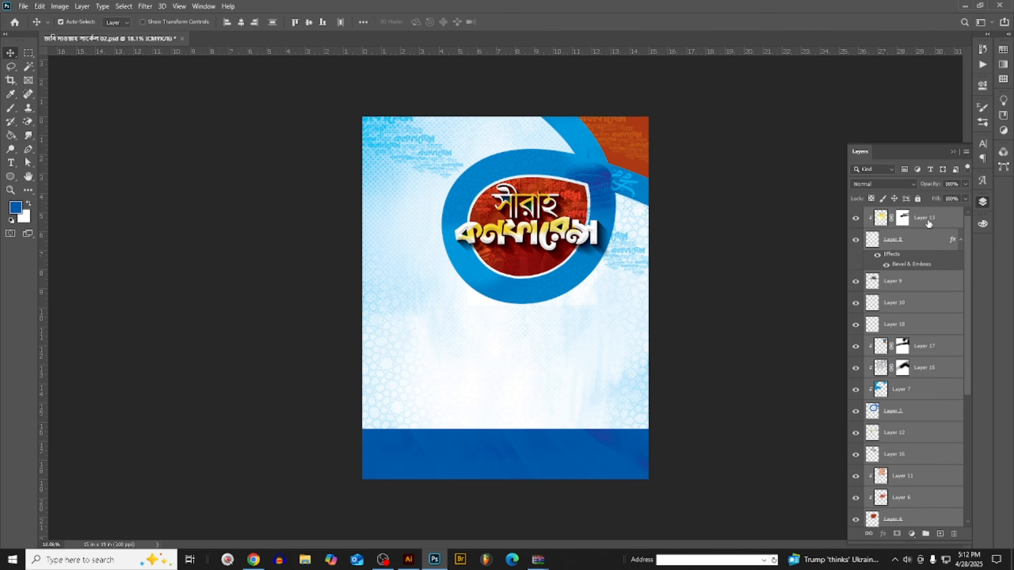
key(ctrl+g)
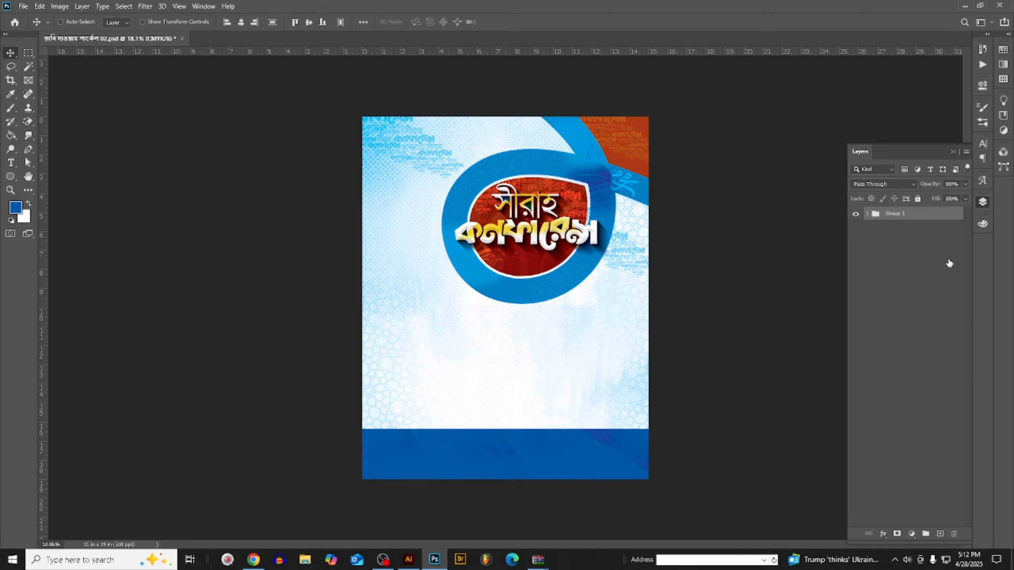
- Duplicate the group, merge the copy into a single layer, and save the document
scroll(636, 324, down, 2)
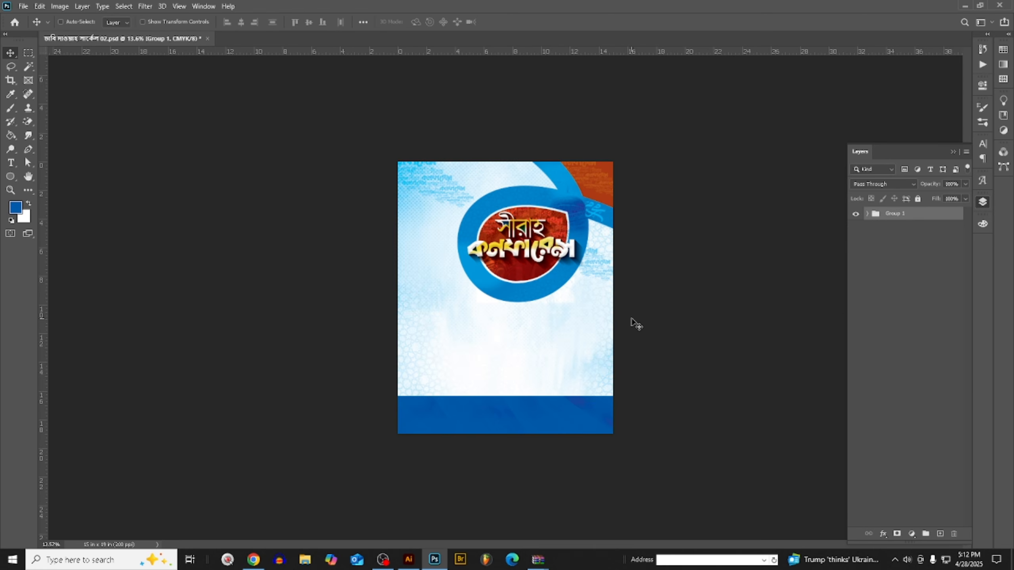
scroll(635, 320, up, 3)
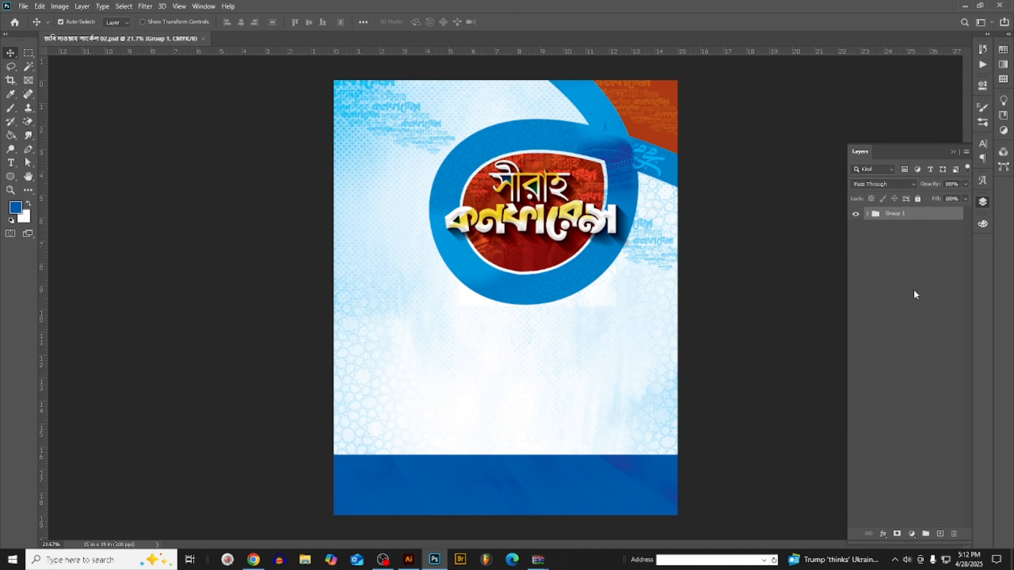
key(ctrl+j)
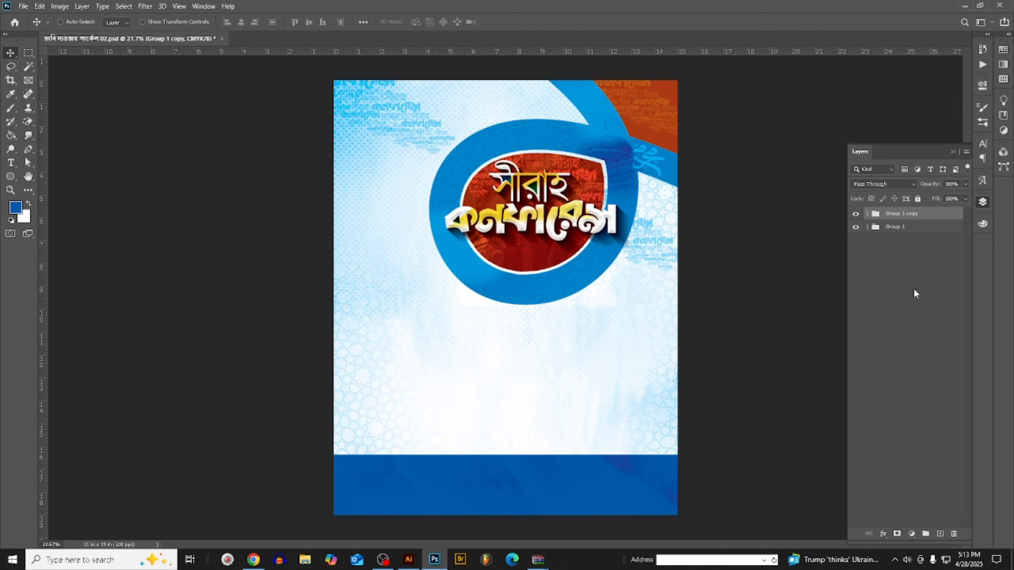
key(ctrl+e)
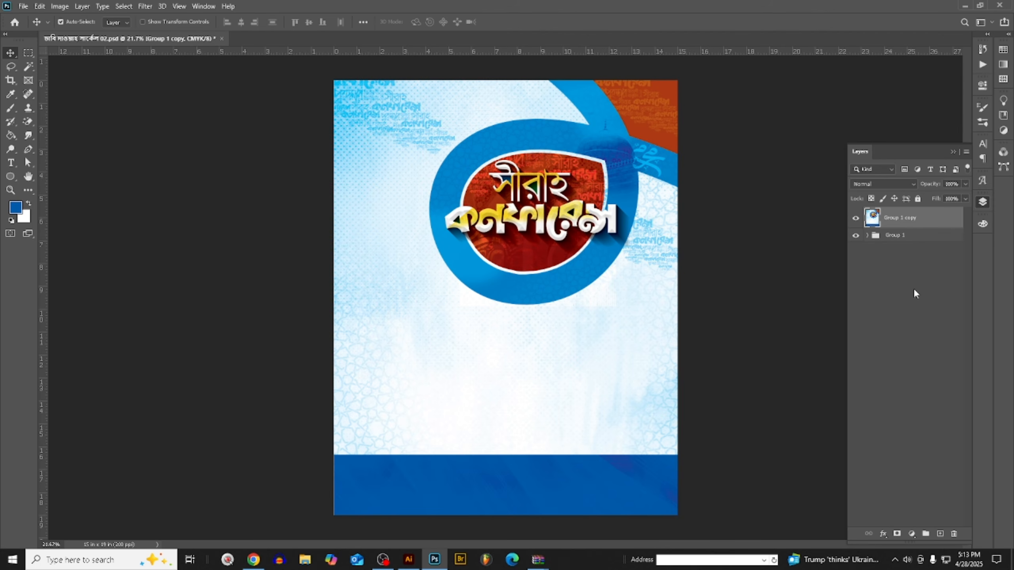
scroll(805, 276, down, 2)
key(ctrl+s)
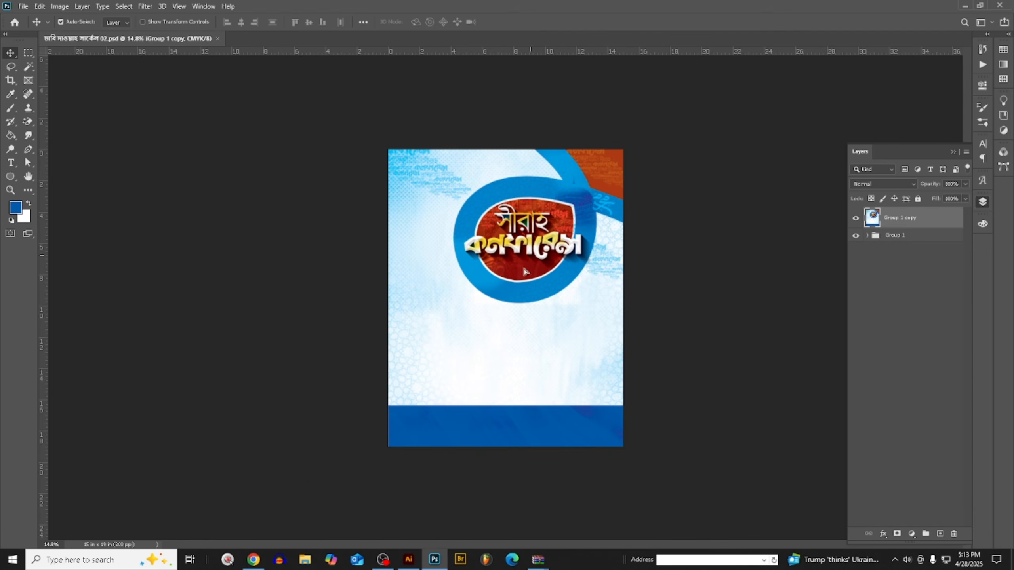
- Bring the merged poster image into the Illustrator document, place it over the artboard, and move the old ring emblem off the artboard
drag(523, 269, 429, 519)
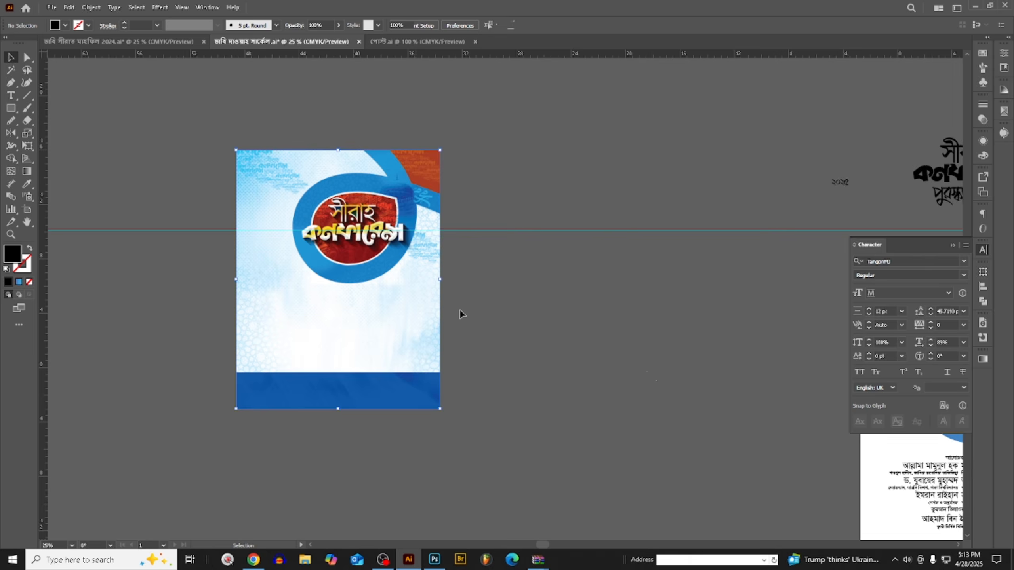
scroll(460, 309, down, 3)
scroll(484, 312, up, 1)
drag(300, 289, 625, 375)
scroll(595, 323, up, 3)
scroll(681, 287, down, 2)
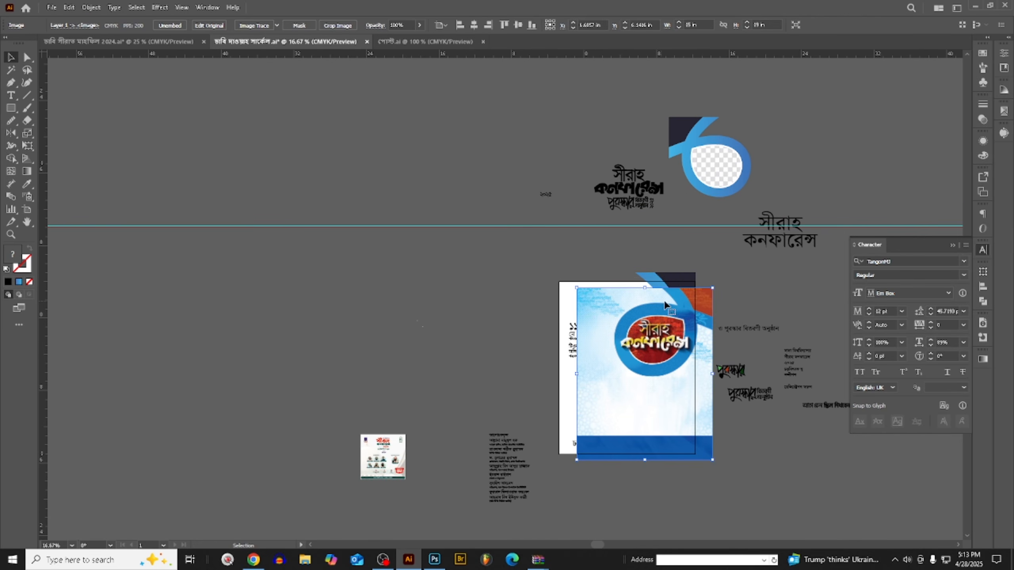
drag(636, 273, 404, 219)
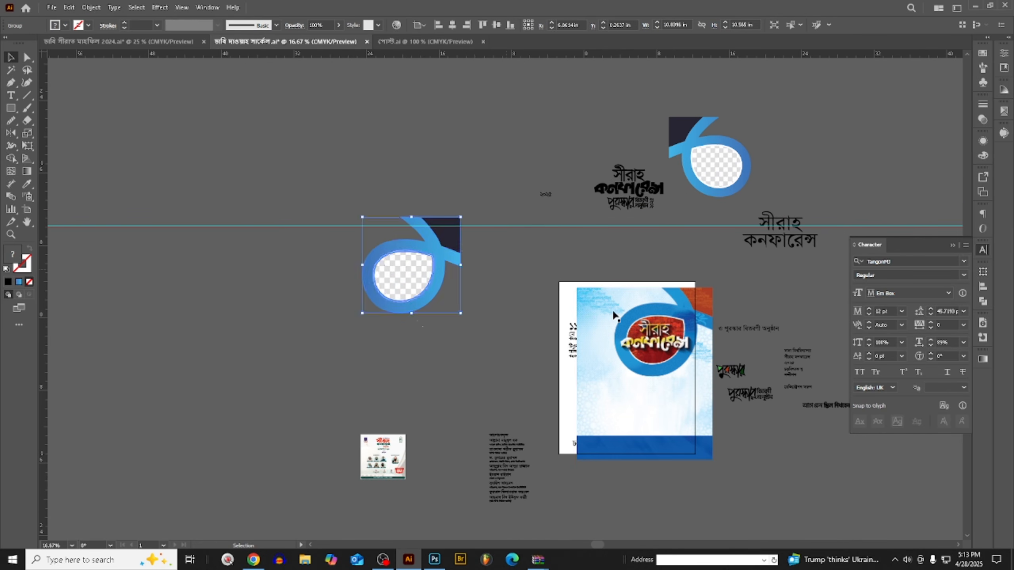
- Align the poster image to the artboard's left and top edges and place it behind the text
scroll(551, 296, up, 2)
click(551, 295)
scroll(493, 270, up, 4)
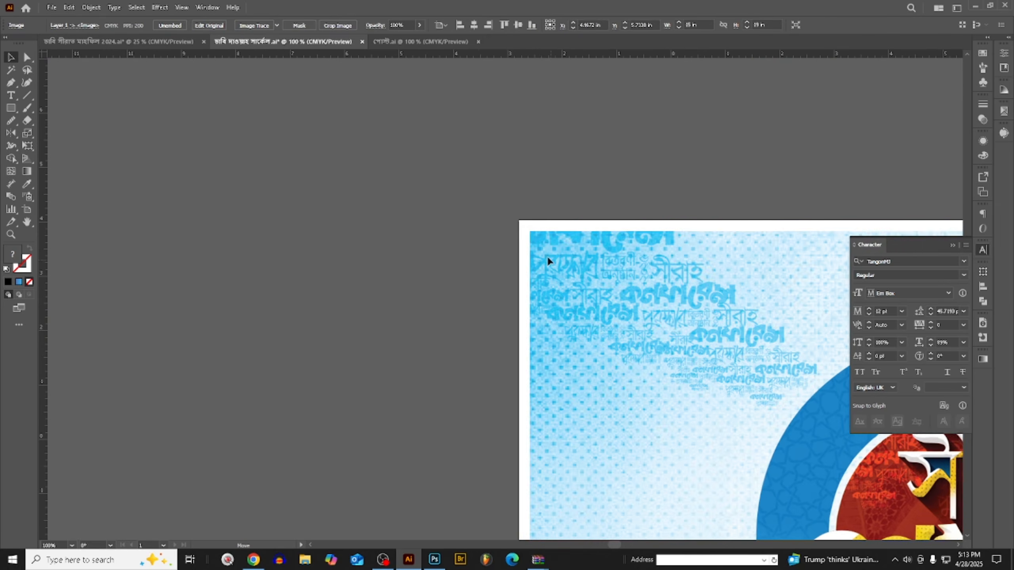
click(479, 206)
click(534, 239)
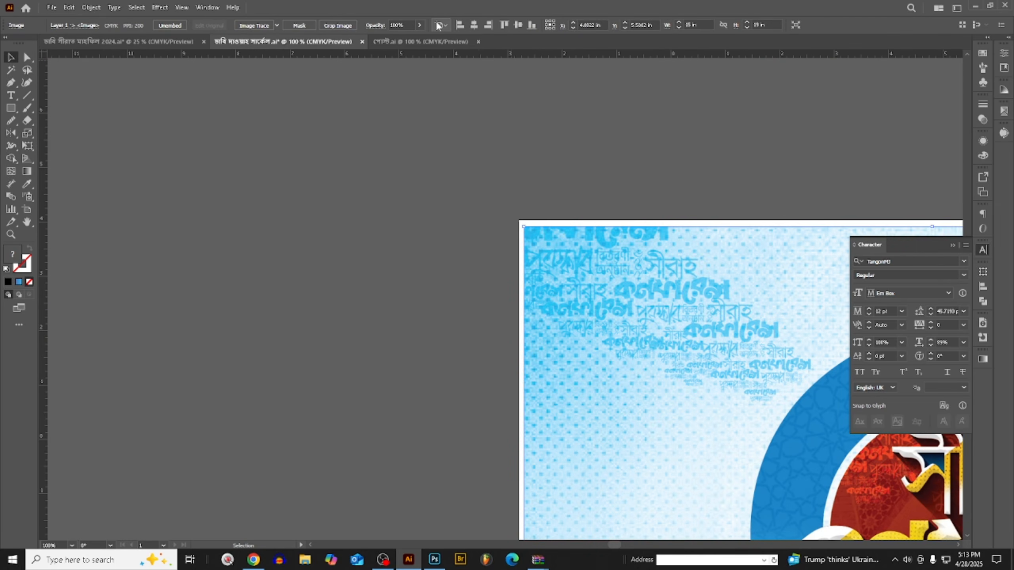
click(460, 26)
click(504, 25)
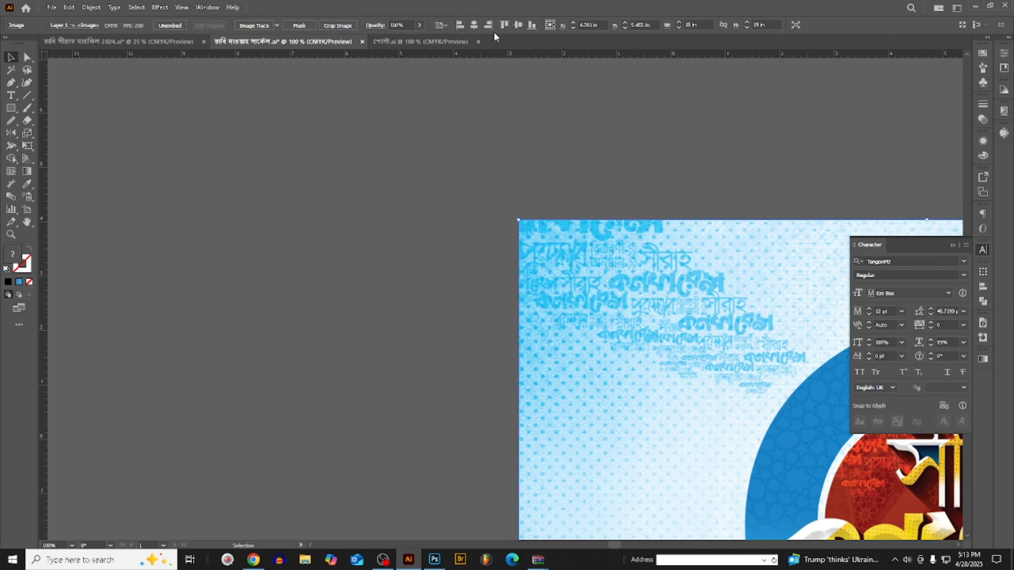
scroll(451, 143, down, 5)
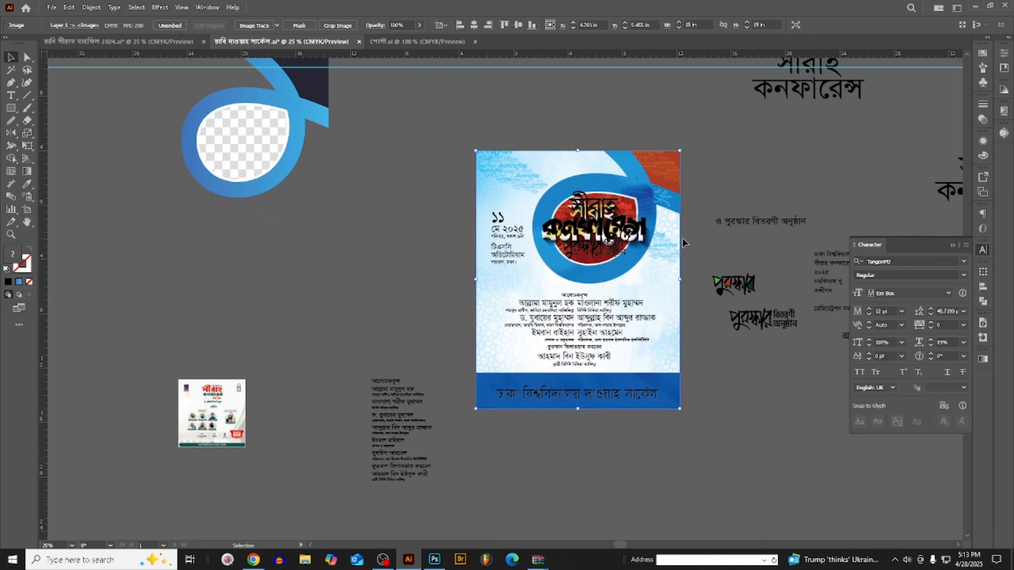
click(683, 237)
- Move the black title lettering off the poster emblem to the empty area beyond the artboard
scroll(683, 237, up, 2)
scroll(495, 160, up, 1)
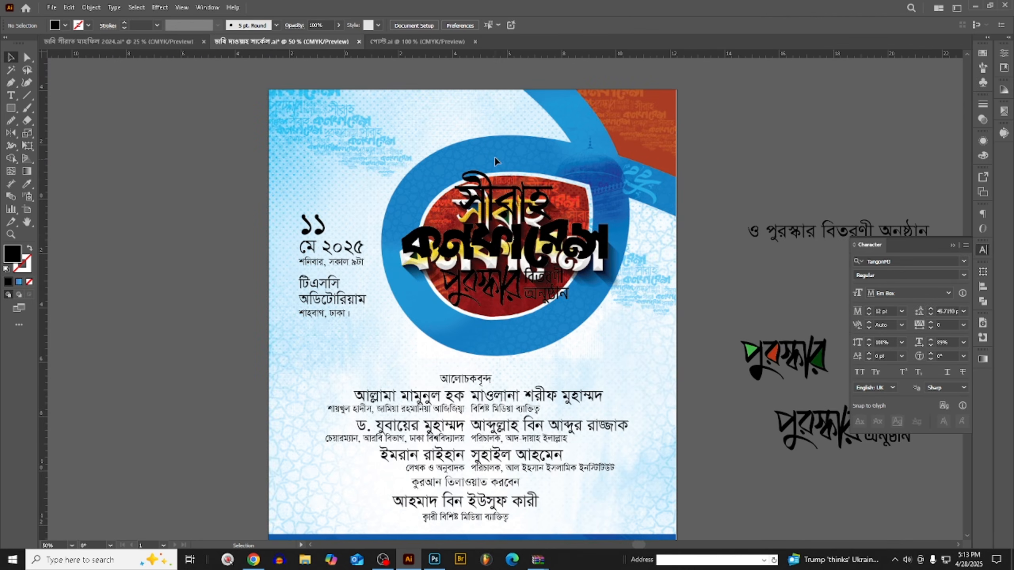
drag(504, 202, 560, 311)
scroll(640, 300, down, 2)
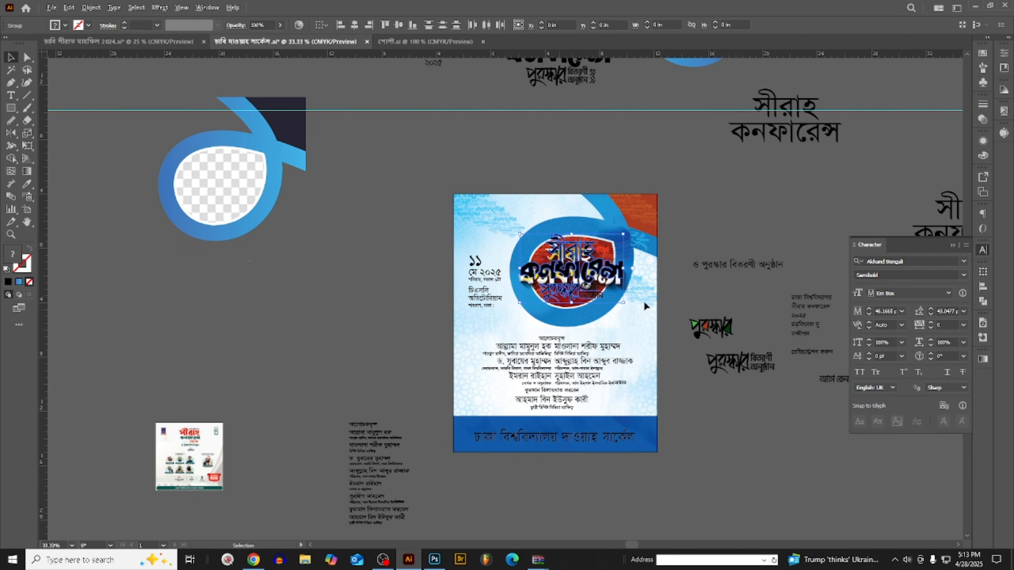
drag(590, 273, 442, 164)
scroll(442, 239, up, 2)
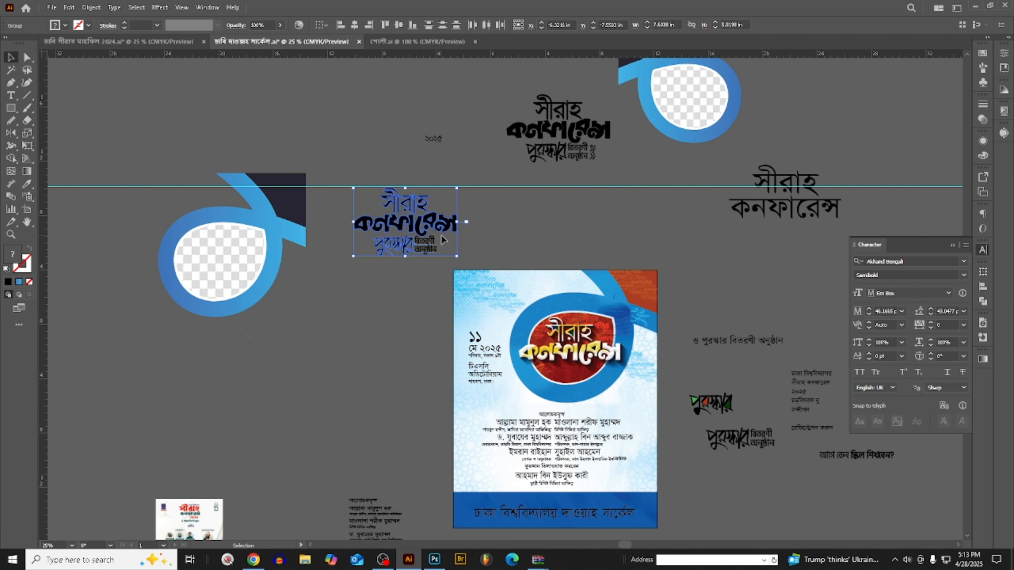
drag(428, 242, 914, 165)
- Ungroup the black title lettering above the poster and cut its award-ceremony subtitle with the vertical year
scroll(558, 161, up, 2)
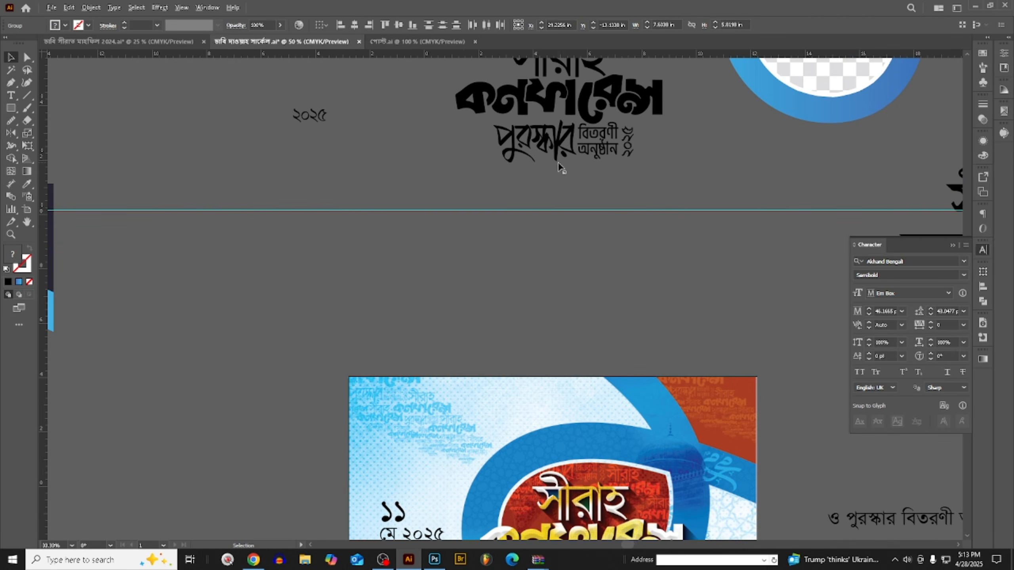
click(588, 155)
scroll(587, 155, down, 1)
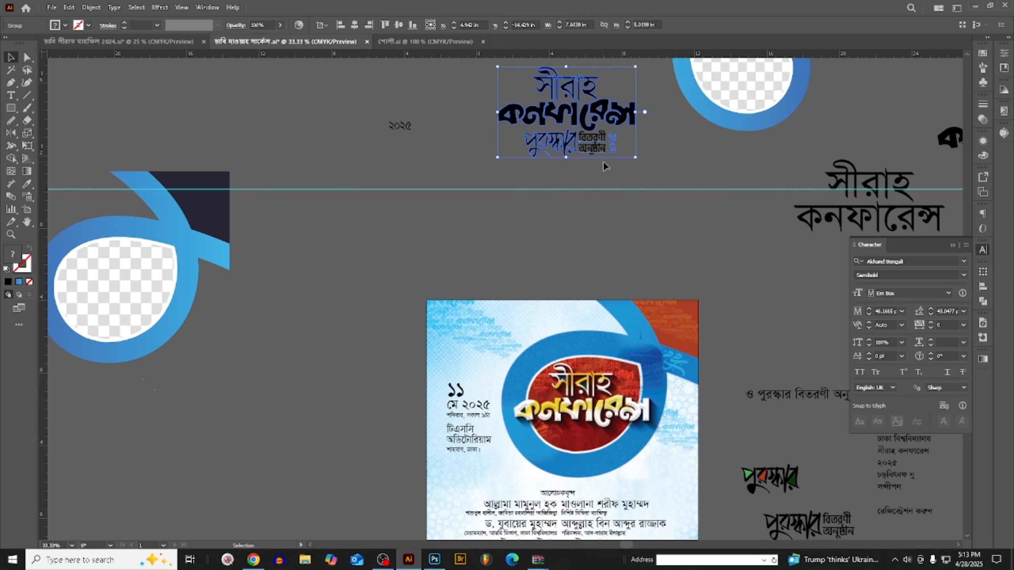
scroll(603, 161, up, 1)
right_click(590, 144)
click(627, 282)
click(639, 196)
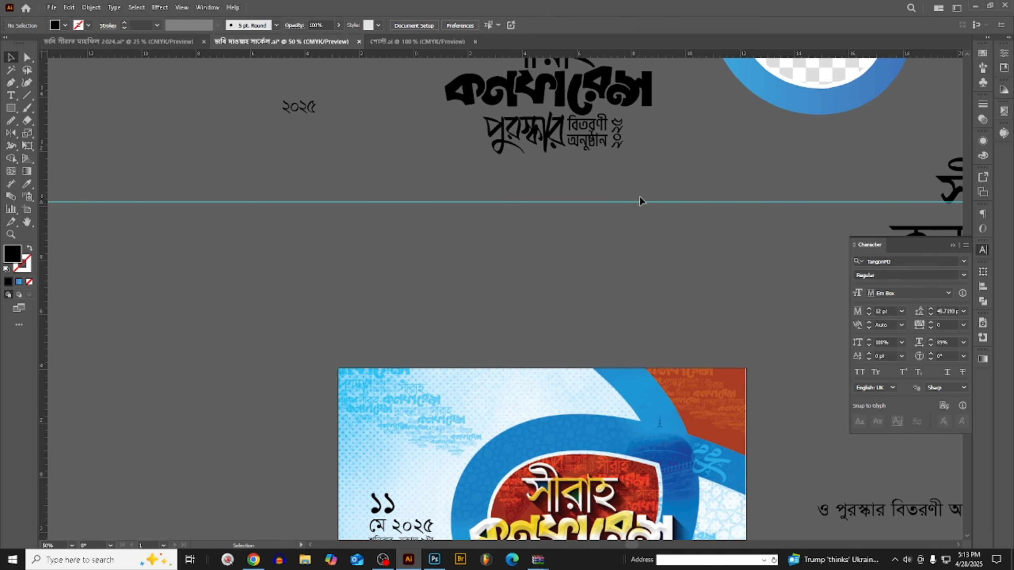
drag(453, 134, 454, 135)
key(ctrl+x)
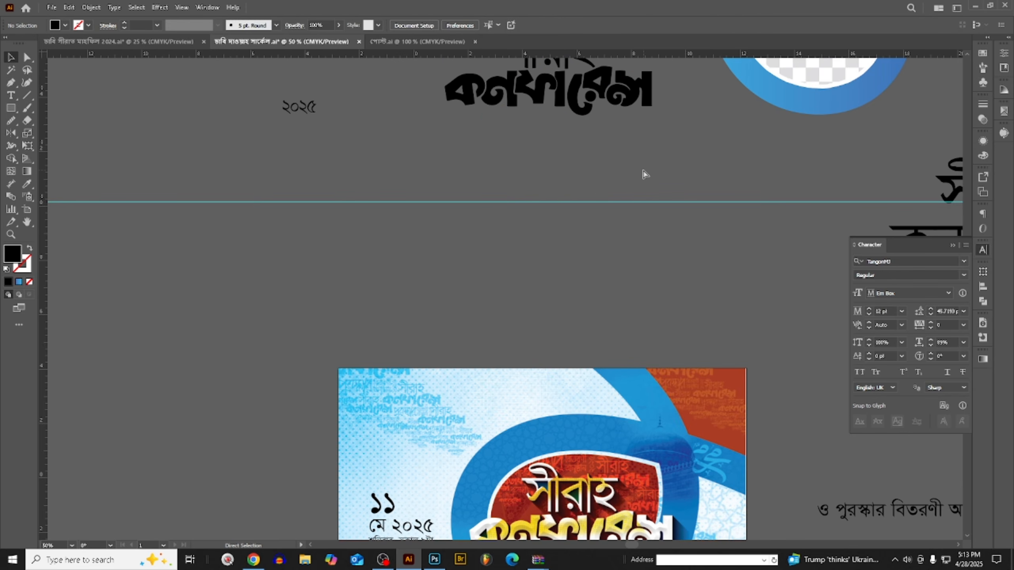
- Paste the subtitle into the red area below the gold title and scale it to about 3.1 in wide
key(ctrl+f)
scroll(526, 190, down, 1)
scroll(526, 194, down, 1)
scroll(551, 288, up, 3)
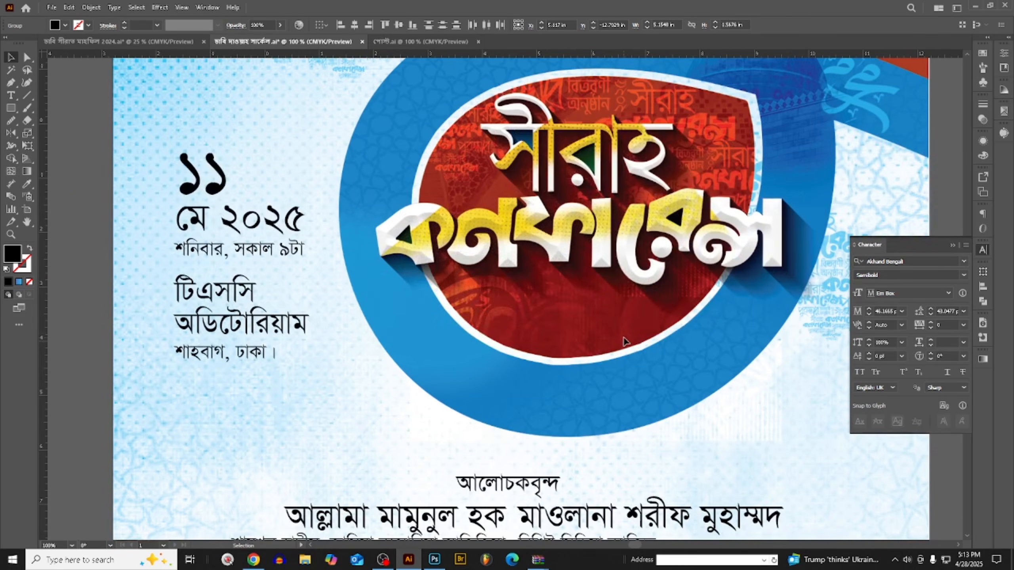
key(ctrl+v)
mouse_move(624, 320)
mouse_down()
mouse_move(715, 328)
mouse_move(615, 299)
mouse_move(624, 301)
mouse_up()
scroll(576, 324, up, 1)
scroll(615, 299, up, 1)
scroll(623, 302, down, 2)
scroll(615, 323, up, 1)
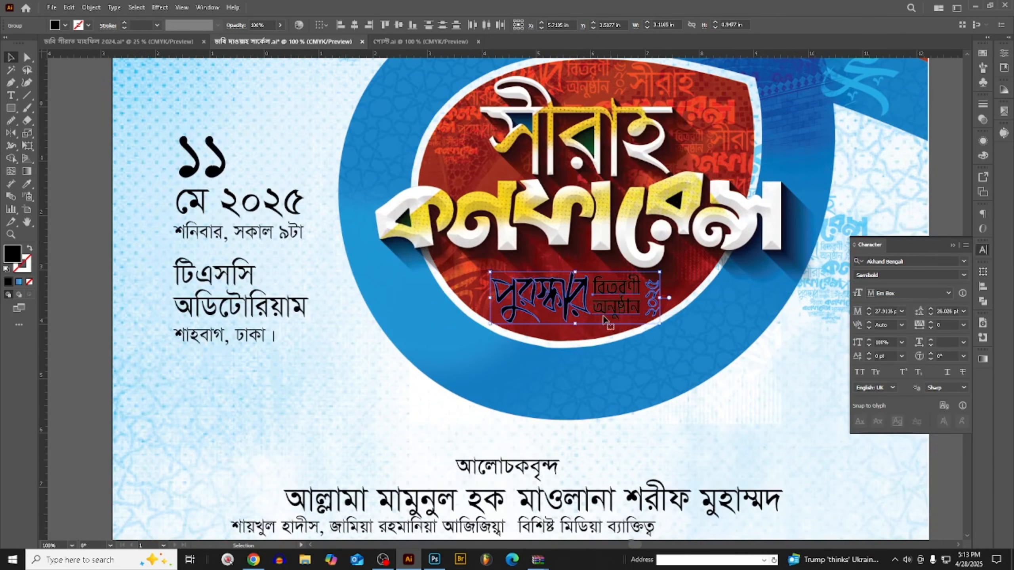
scroll(571, 311, down, 1)
click(888, 178)
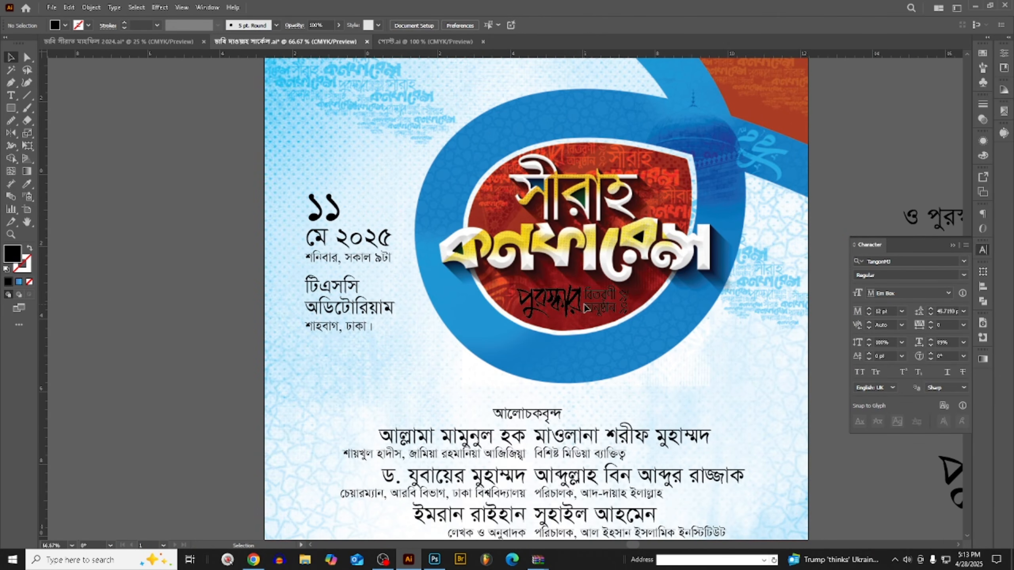
- Separate the award-ceremony subtitle from the vertical year and fill the subtitle with white
scroll(583, 304, up, 2)
drag(435, 275, 627, 322)
key(ctrl+z)
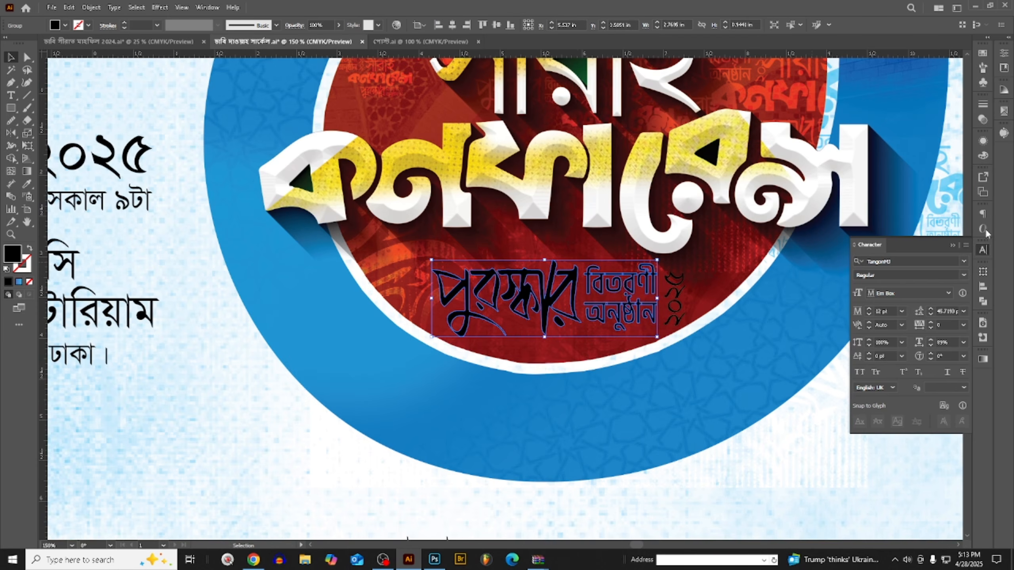
click(983, 156)
click(865, 207)
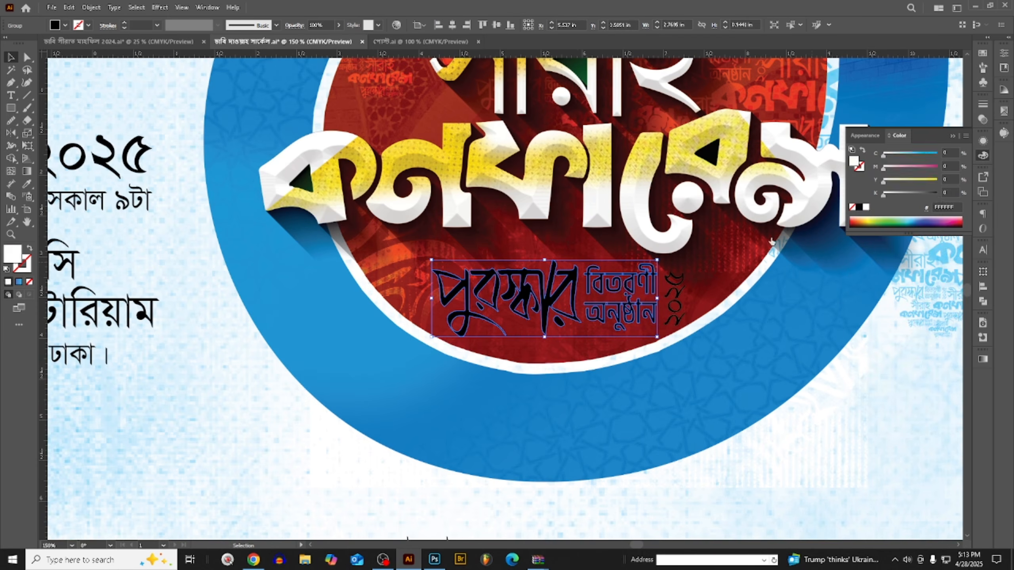
- Fill the vertical year beside the award-ceremony subtitle with dark gold, using C 0, M 15, Y 100, K 34
click(674, 291)
click(901, 194)
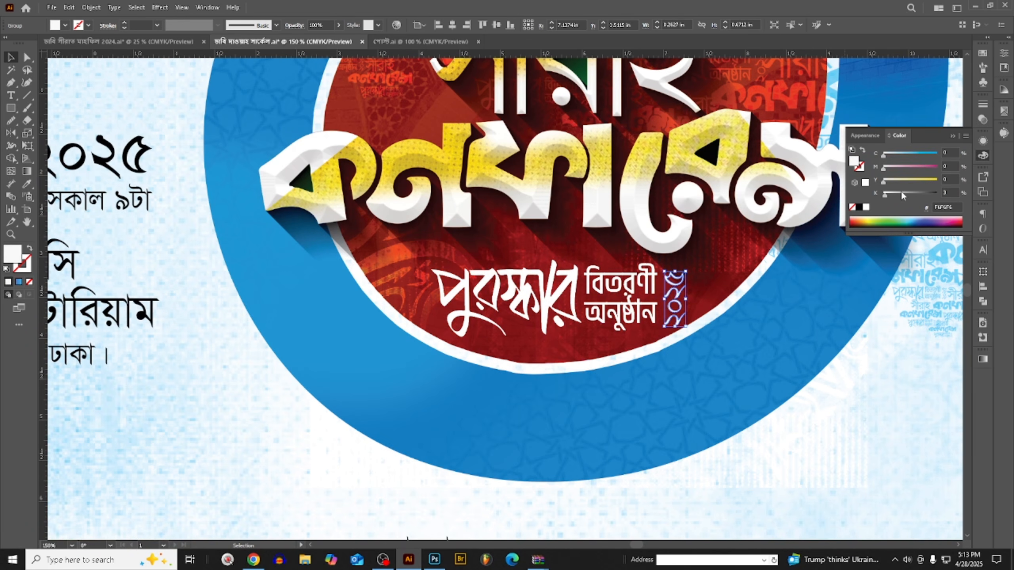
drag(917, 181, 937, 175)
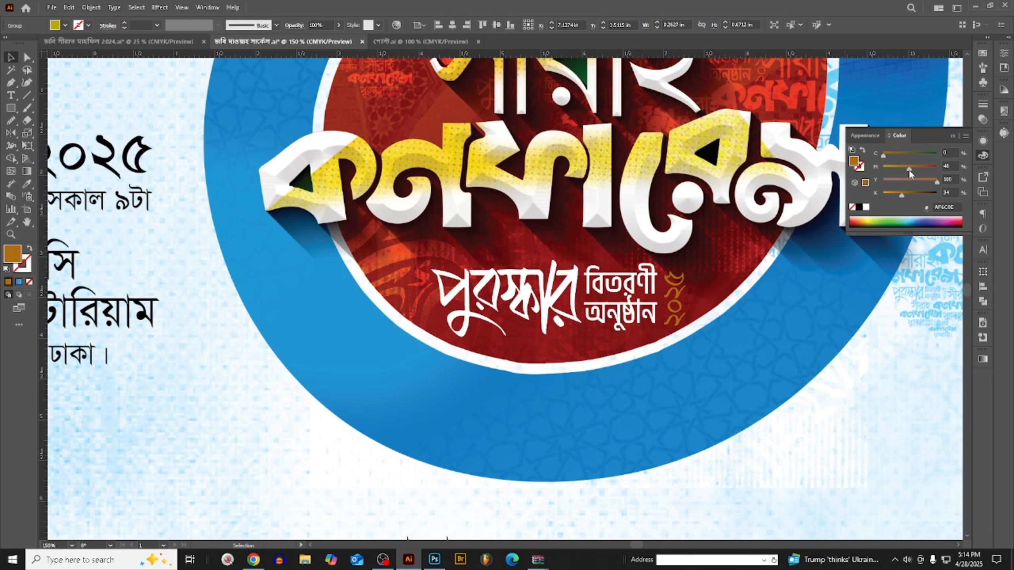
click(891, 168)
key(ctrl+minus)
key(ctrl+minus)
key(ctrl+minus)
click(686, 352)
- Examine the emblem, its subtitle and the date text on the poster from different distances
scroll(594, 310, down, 1)
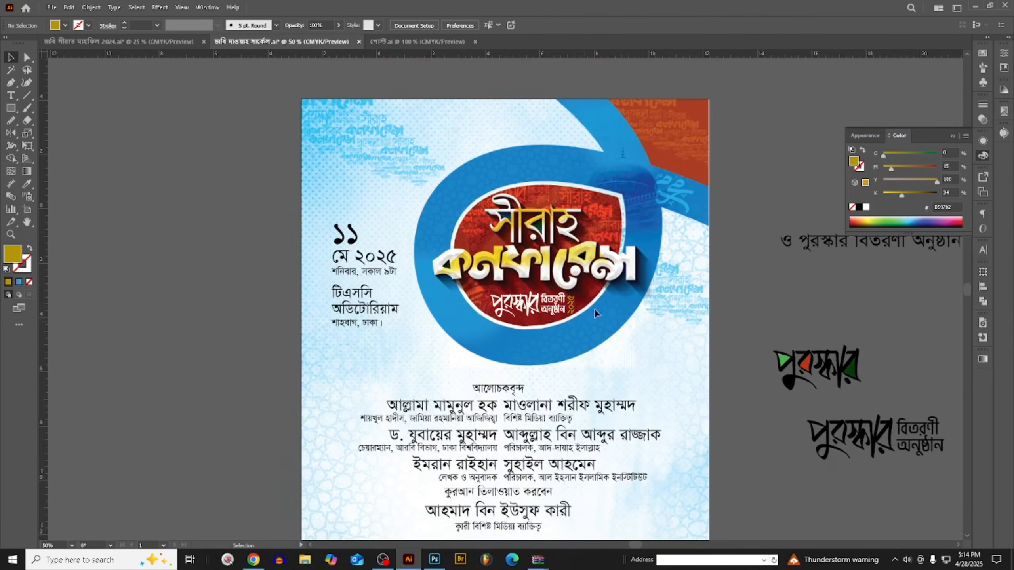
scroll(590, 307, up, 3)
scroll(655, 333, down, 4)
scroll(655, 334, up, 1)
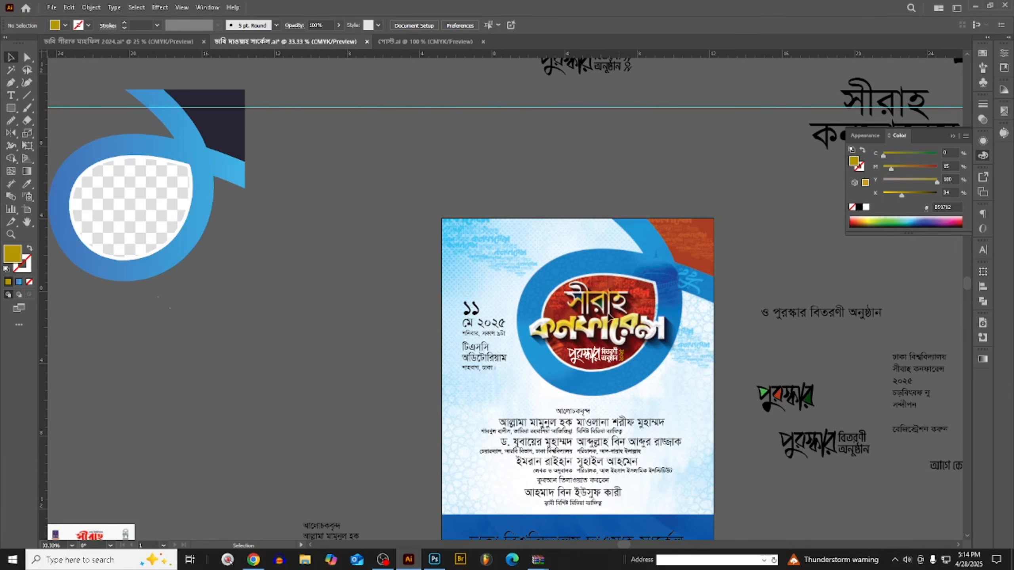
scroll(655, 336, up, 3)
scroll(654, 339, down, 2)
scroll(654, 338, up, 2)
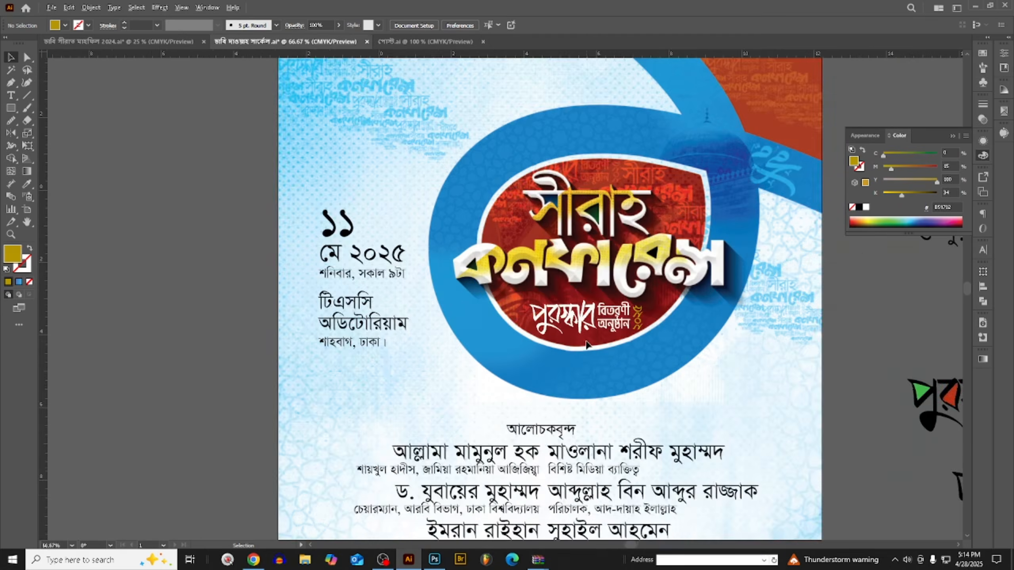
scroll(565, 321, down, 1)
scroll(566, 321, up, 2)
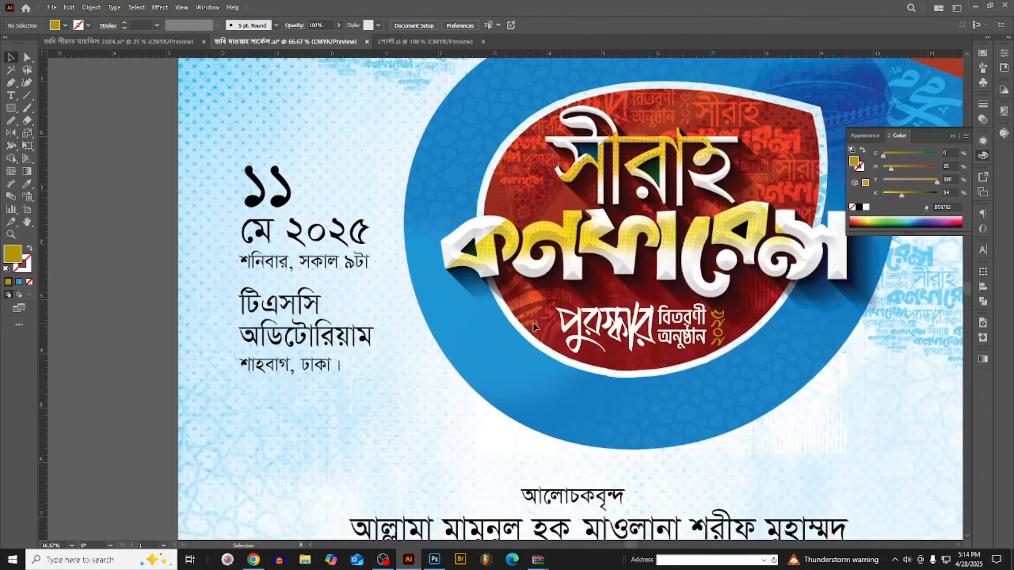
scroll(535, 323, down, 2)
scroll(706, 379, up, 2)
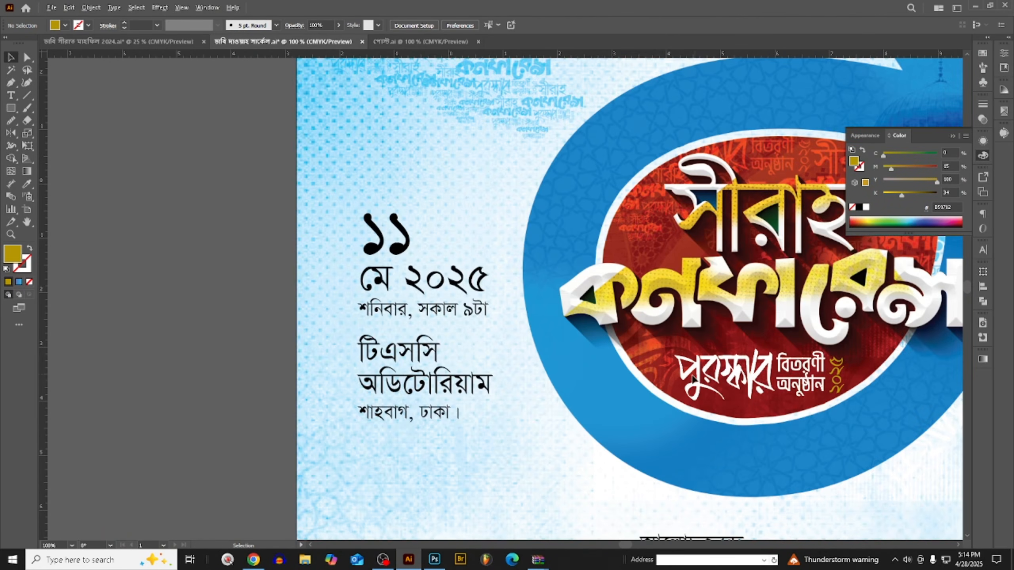
scroll(693, 379, up, 1)
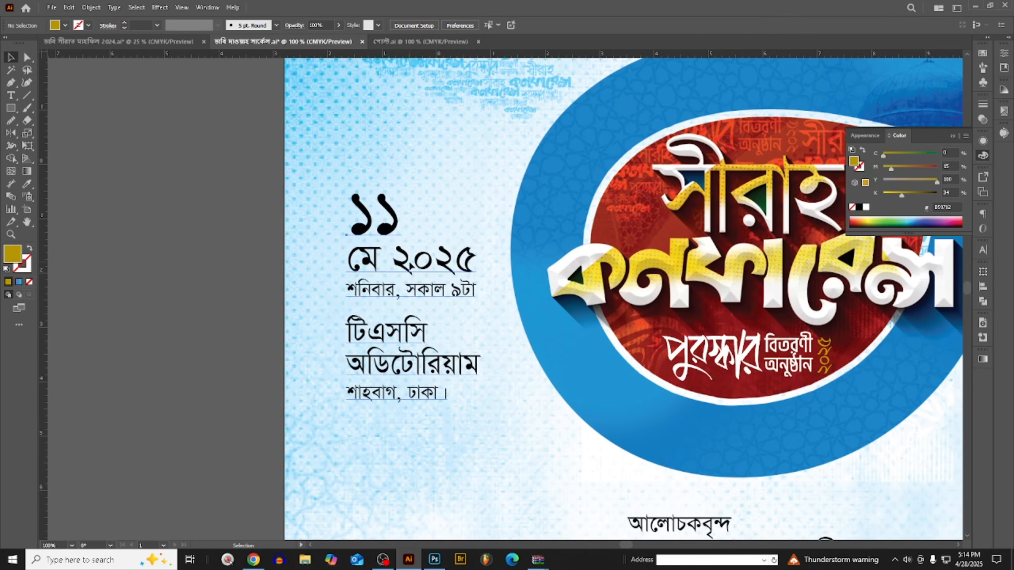
- Duplicate the date and venue text block into the empty area beside the poster and replace the copy's wording with "ও"
double_click(418, 262)
triple_click(417, 262)
click(415, 261)
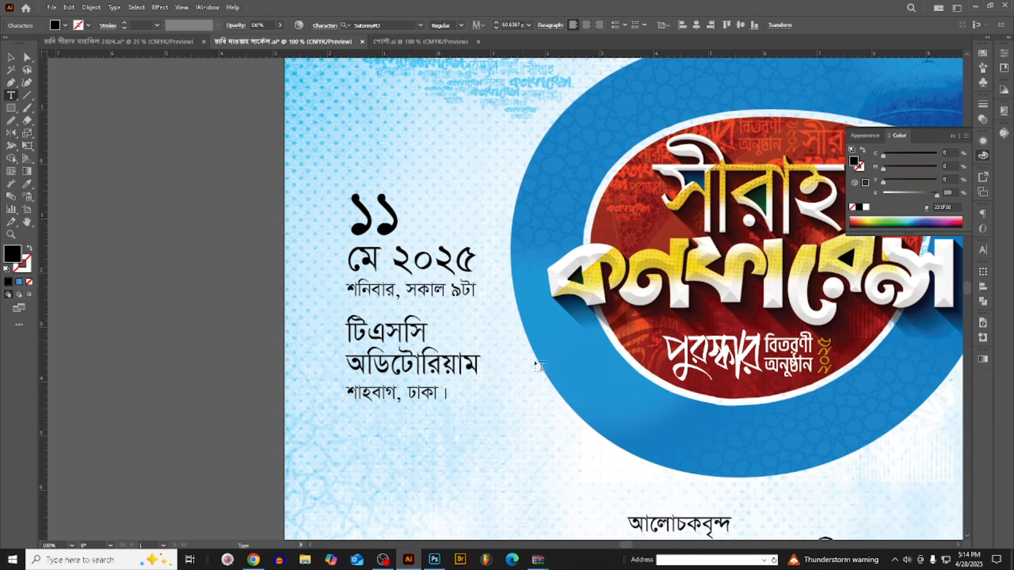
scroll(662, 459, down, 1)
scroll(662, 459, down, 2)
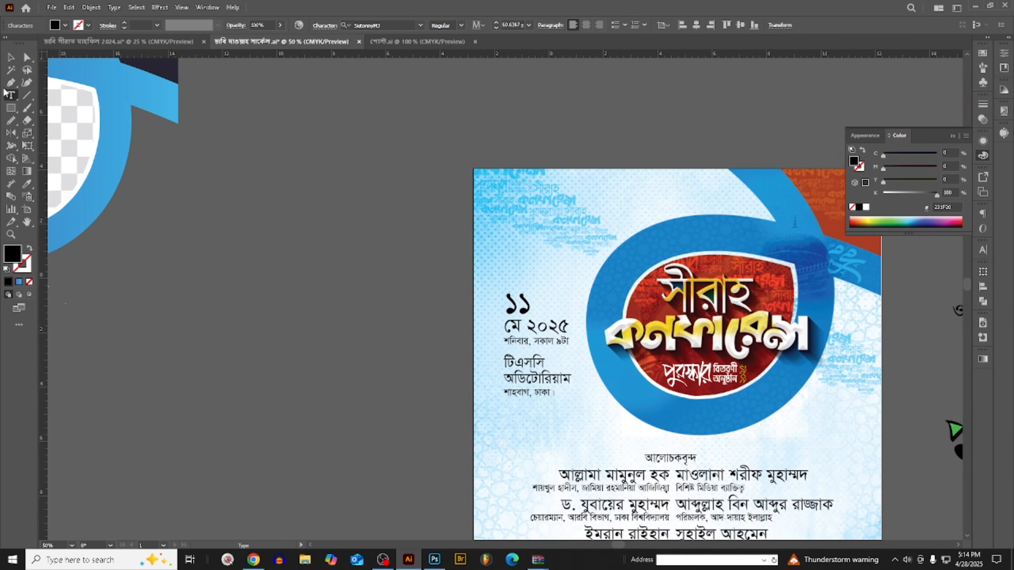
key(Escape)
drag(523, 331, 364, 331)
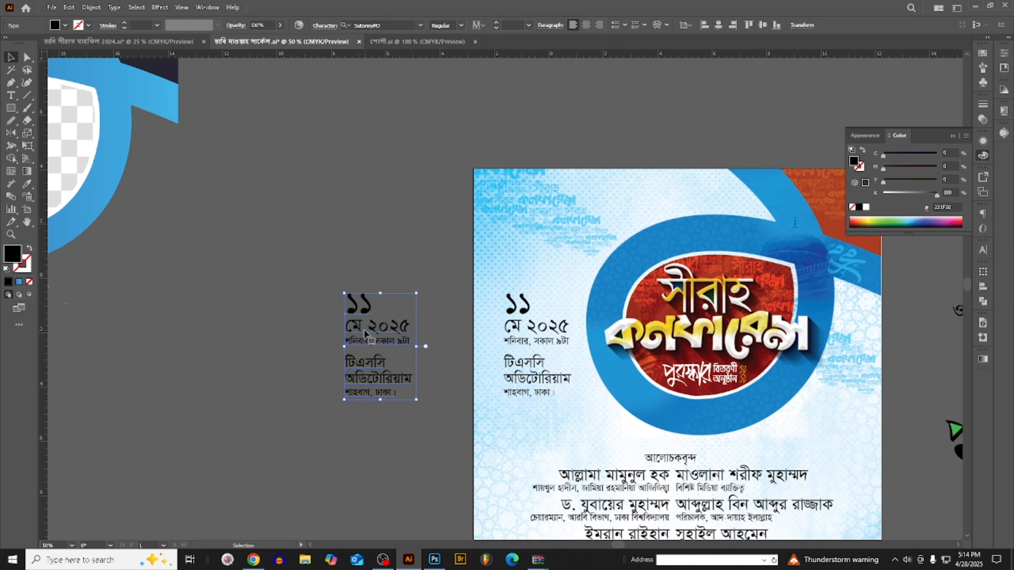
double_click(364, 330)
key(ctrl+a)
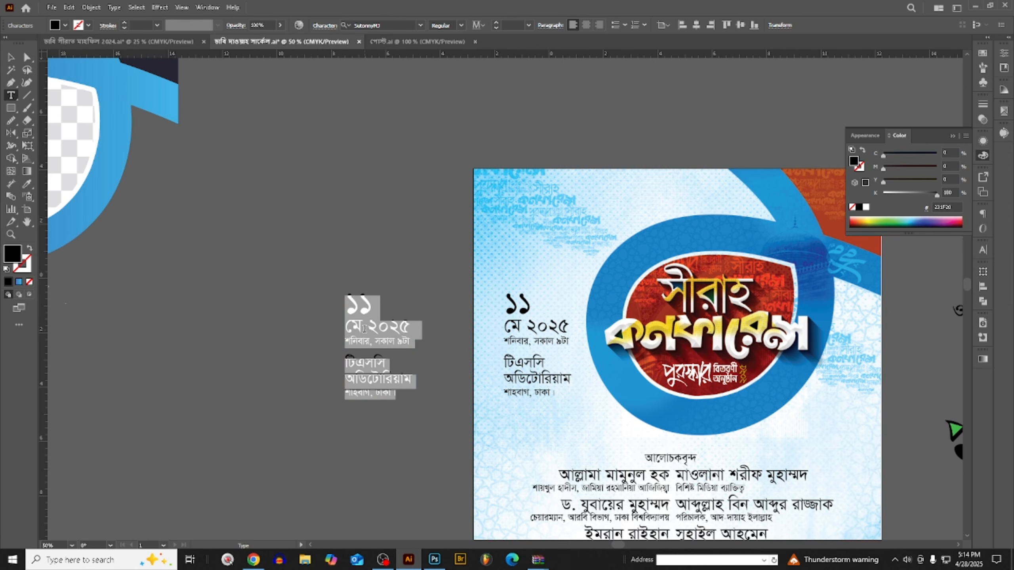
text(ও)
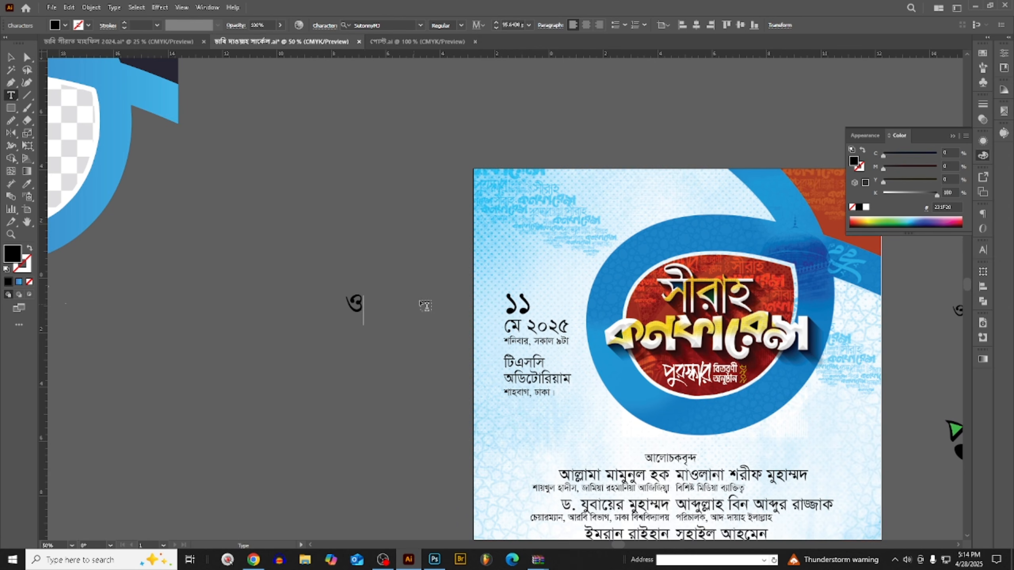
- Place the "ও" just before the award-ceremony subtitle, convert it to outlines and scale it to about 0.28 in wide
key(Escape)
drag(360, 304, 521, 386)
scroll(699, 368, up, 4)
scroll(521, 385, up, 2)
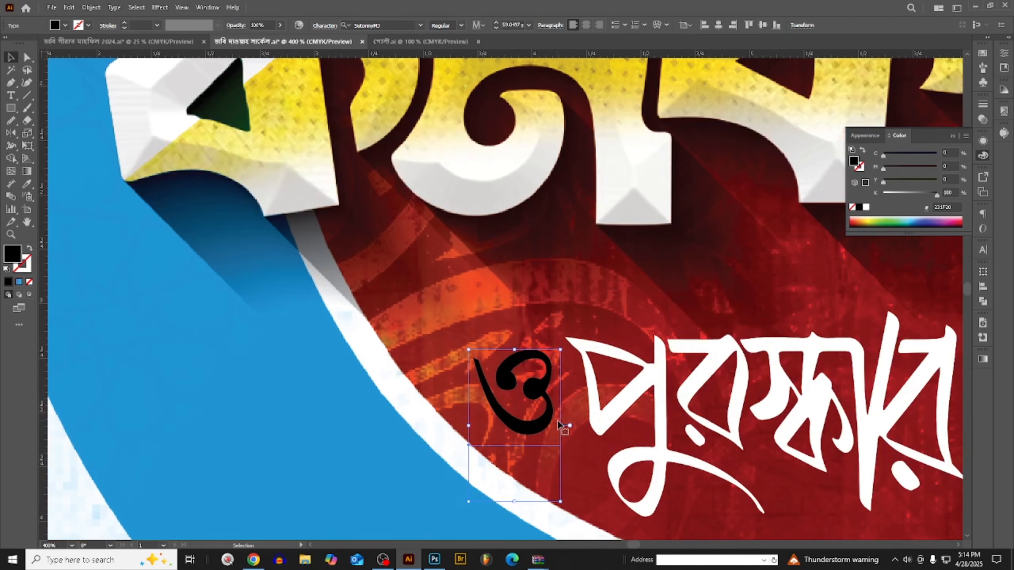
drag(560, 429, 533, 427)
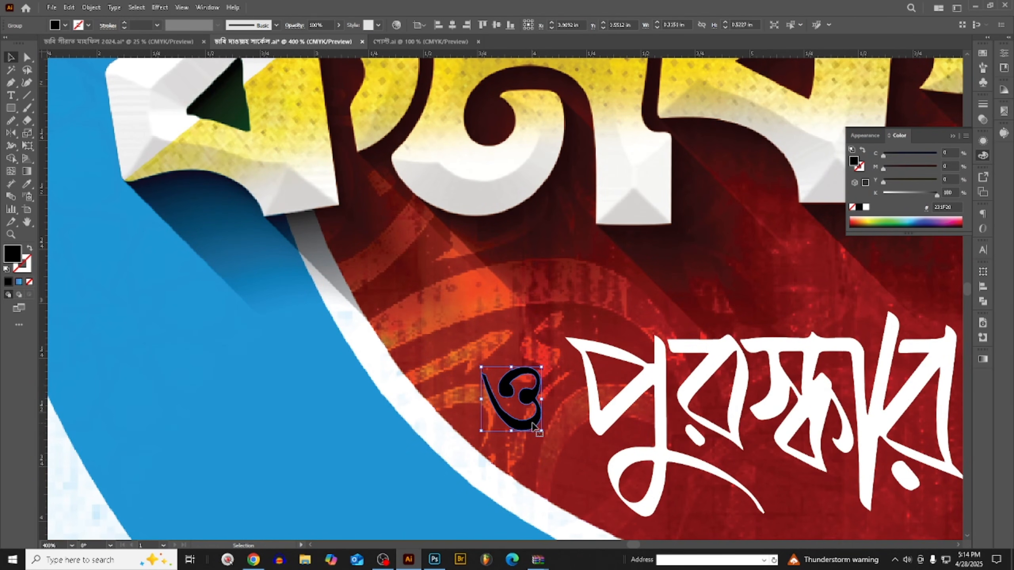
- Copy the vertical year's dark gold fill onto the "ও" with the Eyedropper
scroll(449, 359, down, 3)
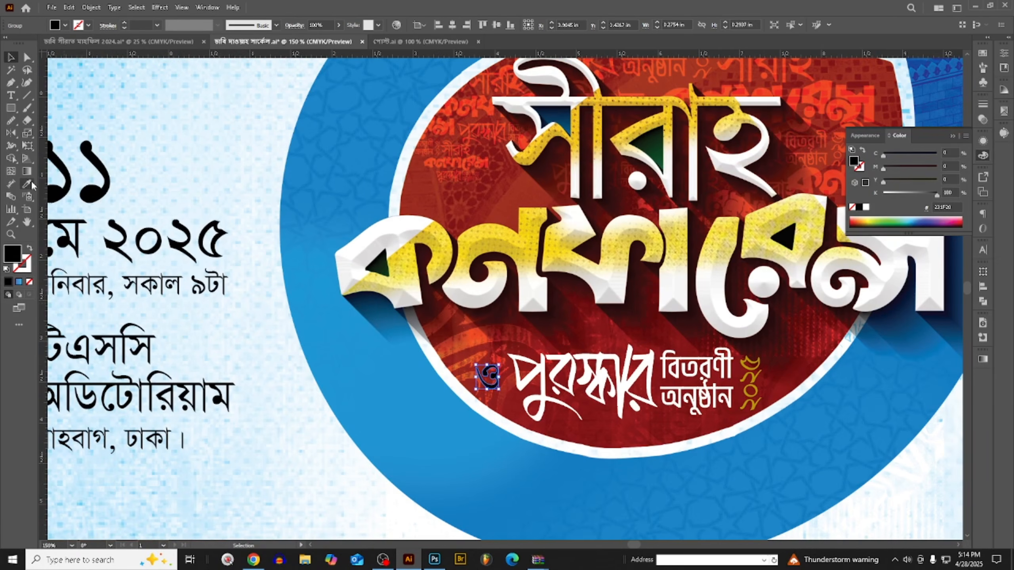
click(32, 183)
click(760, 361)
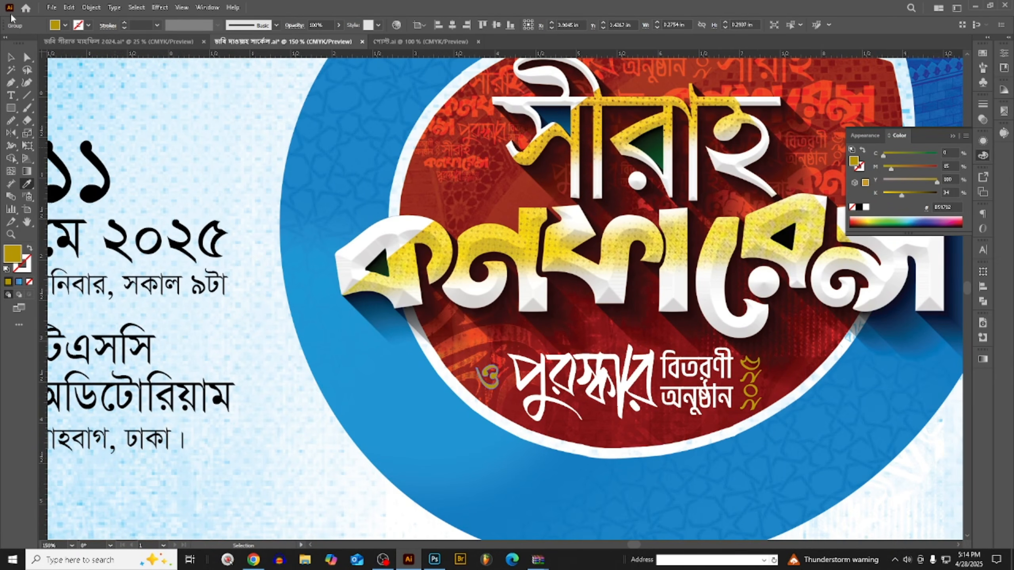
key(v)
scroll(488, 381, down, 2)
click(469, 377)
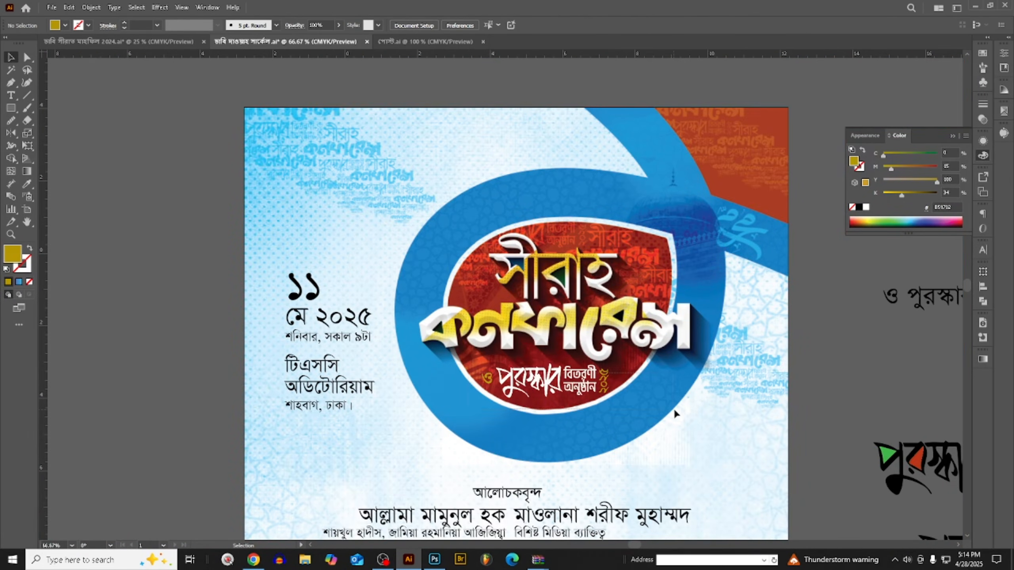
- Brighten the gold fill of the "ও" by lowering its black component to about 10%
drag(674, 410, 673, 411)
click(650, 416)
scroll(496, 384, up, 3)
click(472, 364)
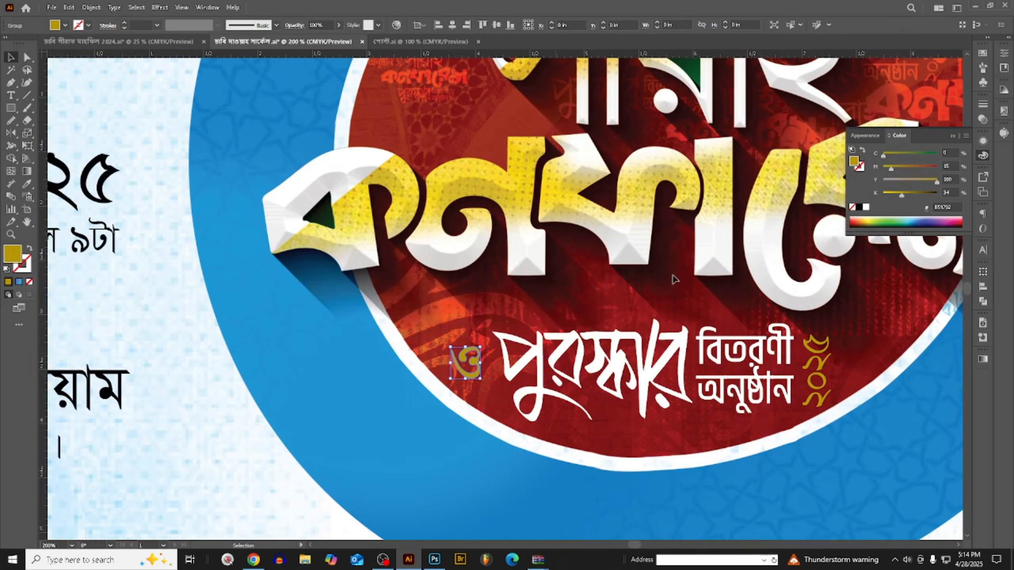
drag(901, 194, 889, 194)
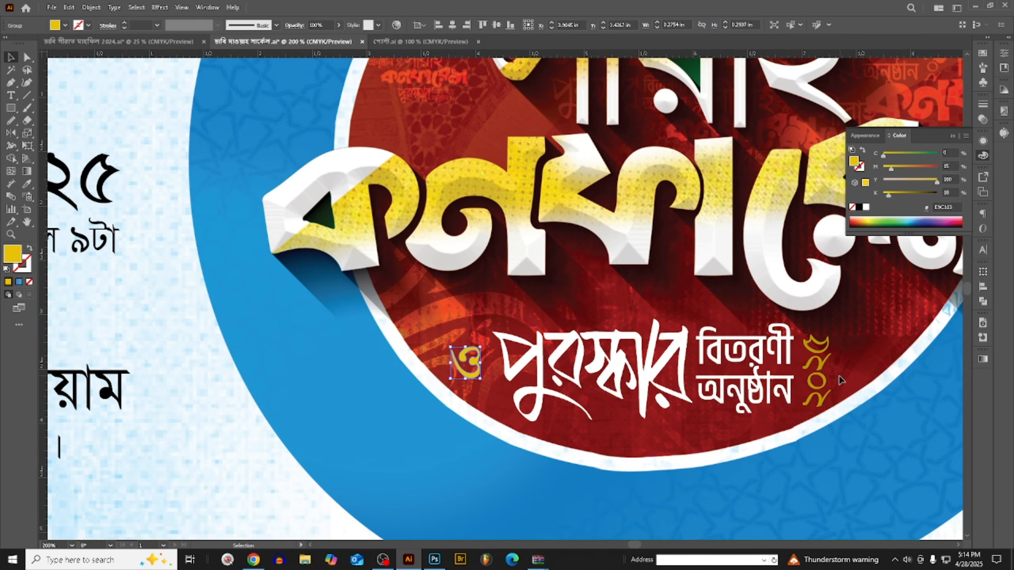
- Match the vertical year's fill to the bright gold of the "ও" with the Eyedropper
drag(846, 336, 795, 381)
key(i)
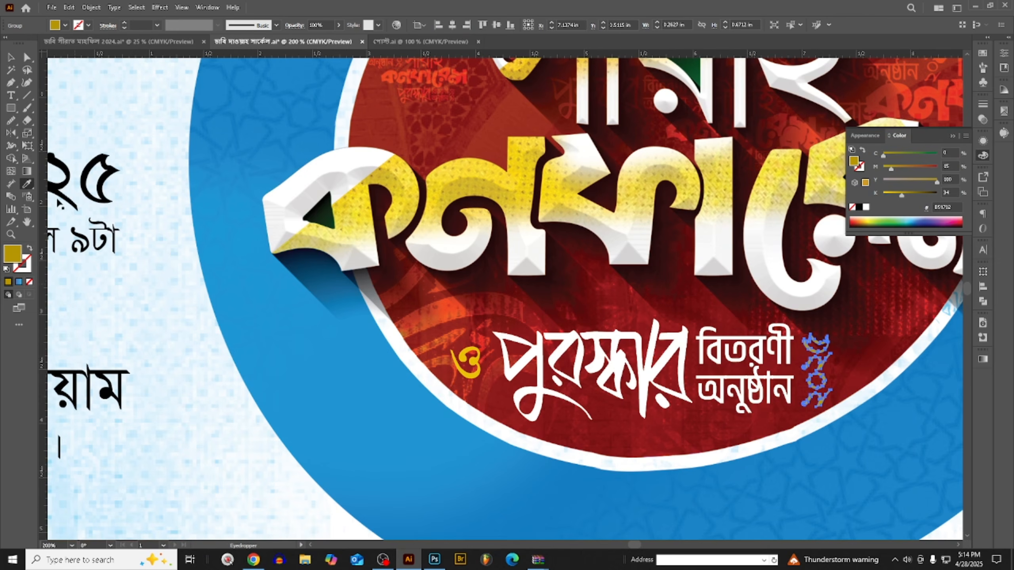
scroll(467, 346, up, 2)
click(463, 330)
scroll(464, 330, down, 3)
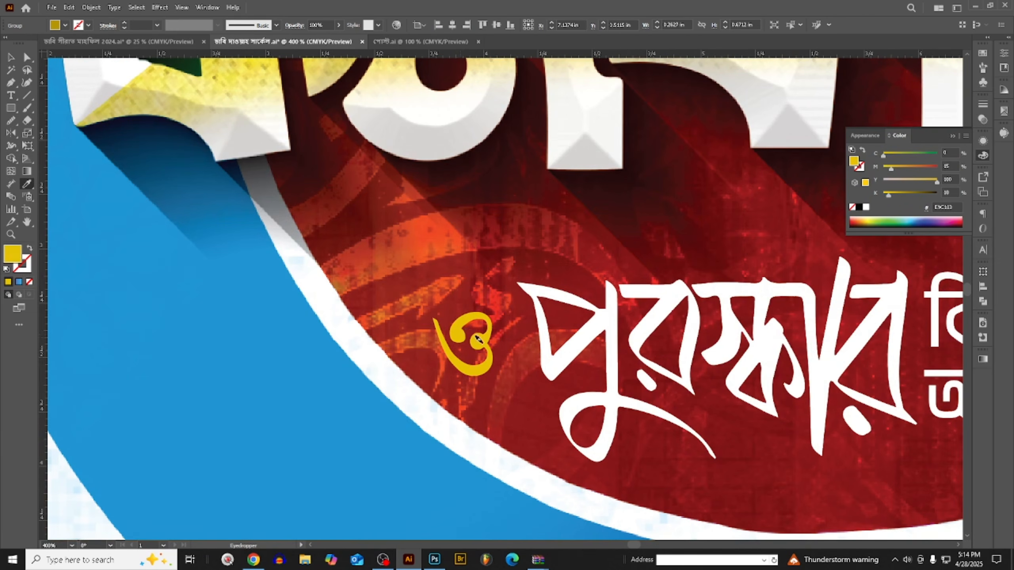
key(v)
click(456, 314)
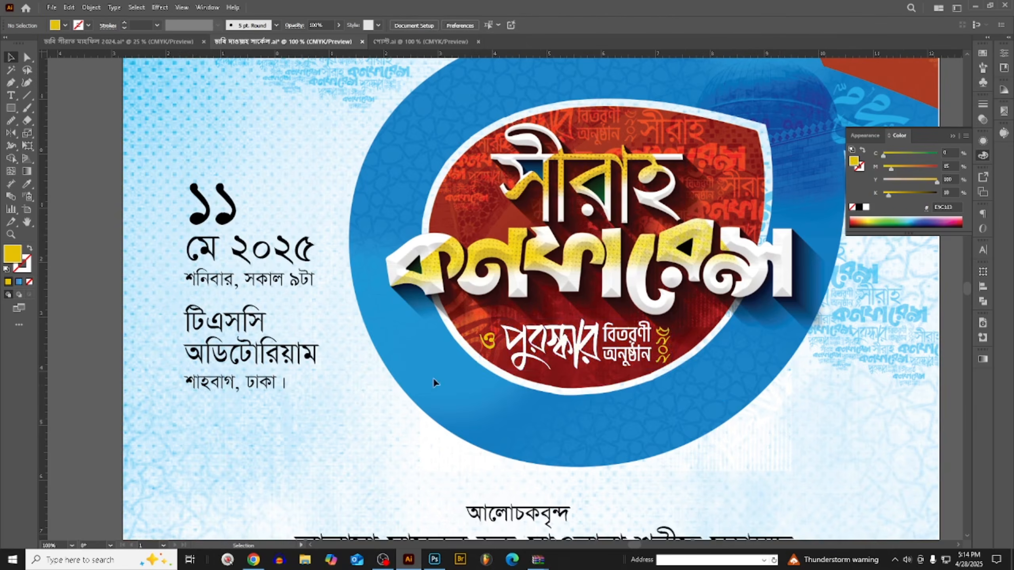
- Shift the date and venue text block slightly up and toward the emblem
scroll(433, 378, down, 3)
scroll(330, 262, up, 3)
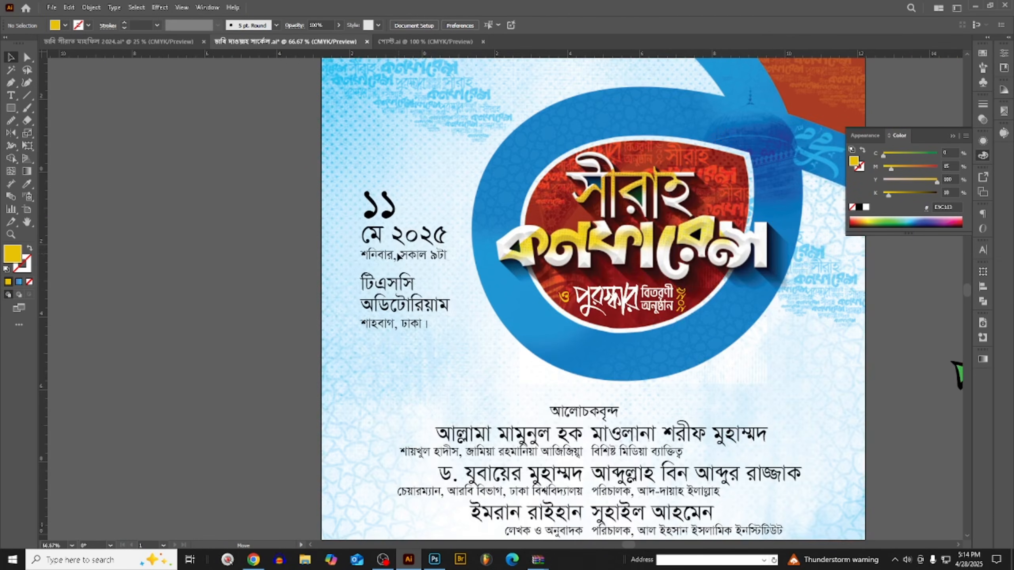
drag(399, 256, 409, 246)
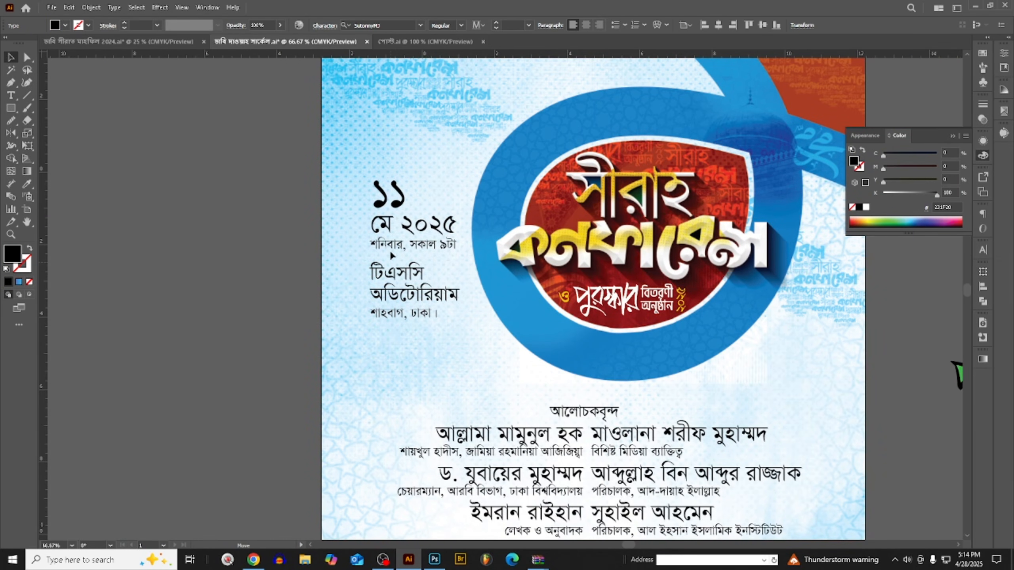
- Color the large date numeral "১১" red with C 0, M 100, Y 100, K 20
scroll(399, 303, up, 1)
scroll(373, 220, up, 2)
double_click(389, 228)
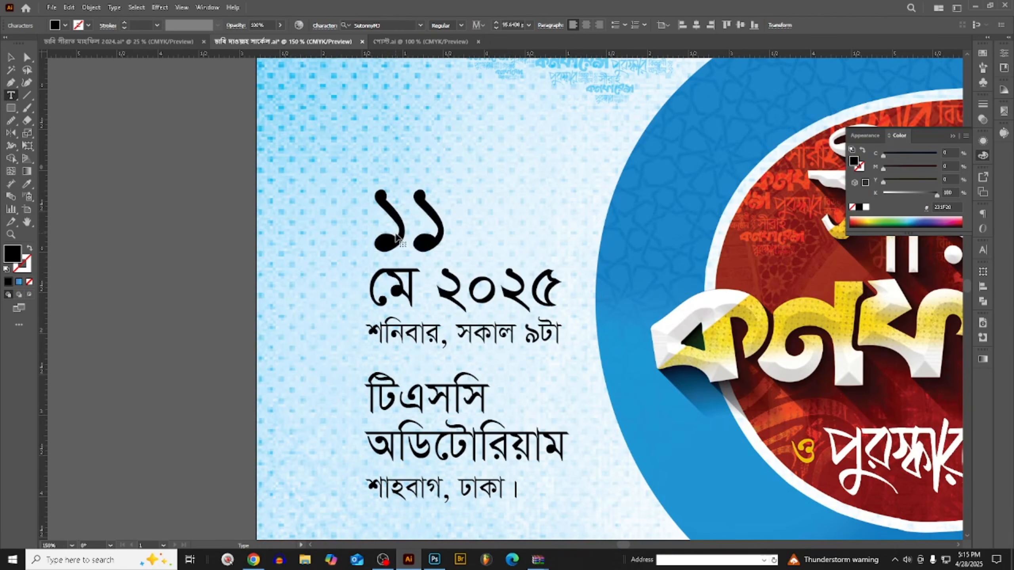
double_click(390, 227)
drag(911, 194, 959, 169)
drag(886, 195, 895, 196)
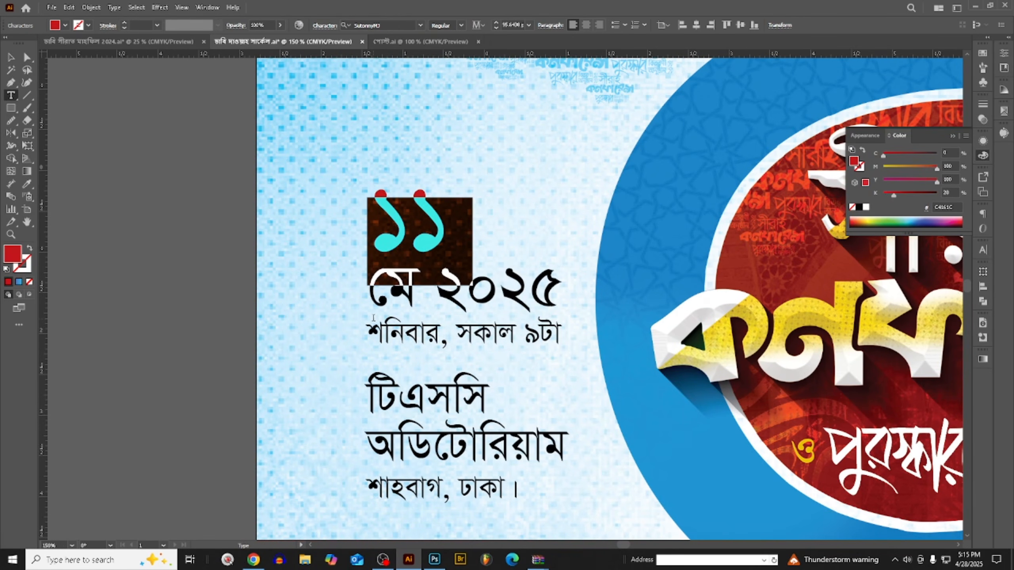
- Color the "মে ২০২৫" line below the date numeral dark blue
click(381, 305)
scroll(414, 286, up, 1)
scroll(414, 285, up, 1)
triple_click(414, 285)
scroll(414, 285, down, 2)
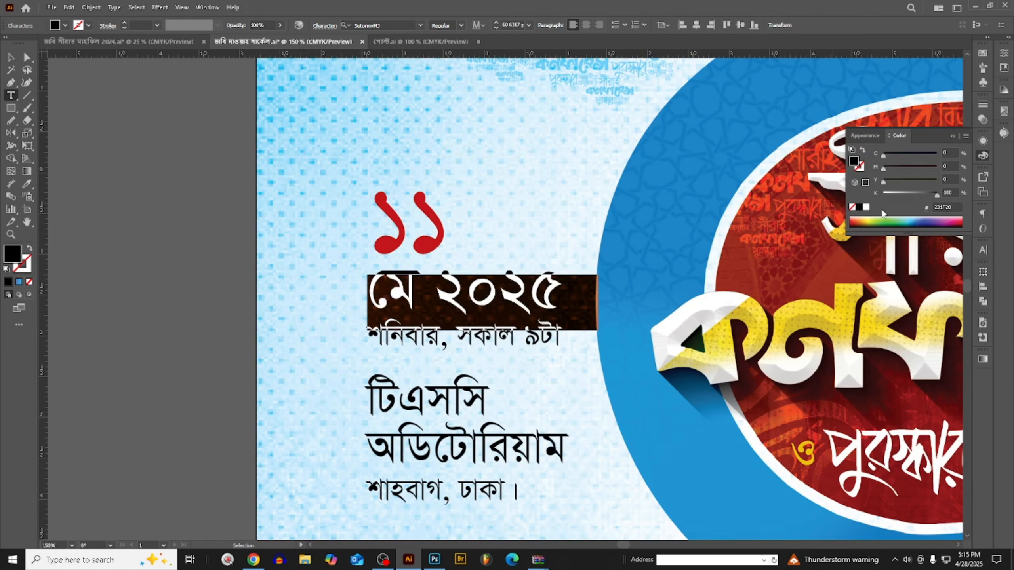
click(910, 195)
drag(925, 181, 947, 180)
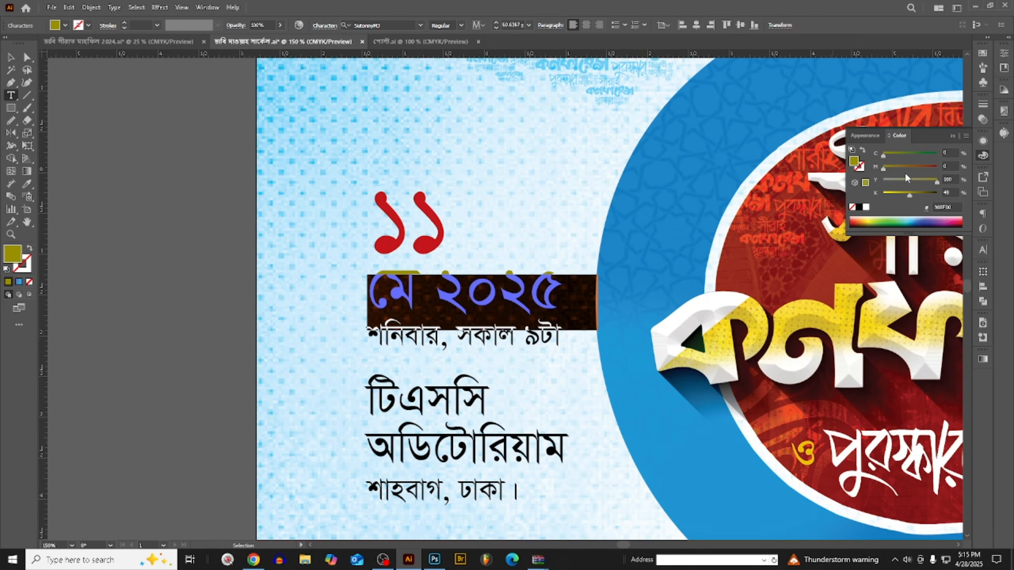
click(916, 168)
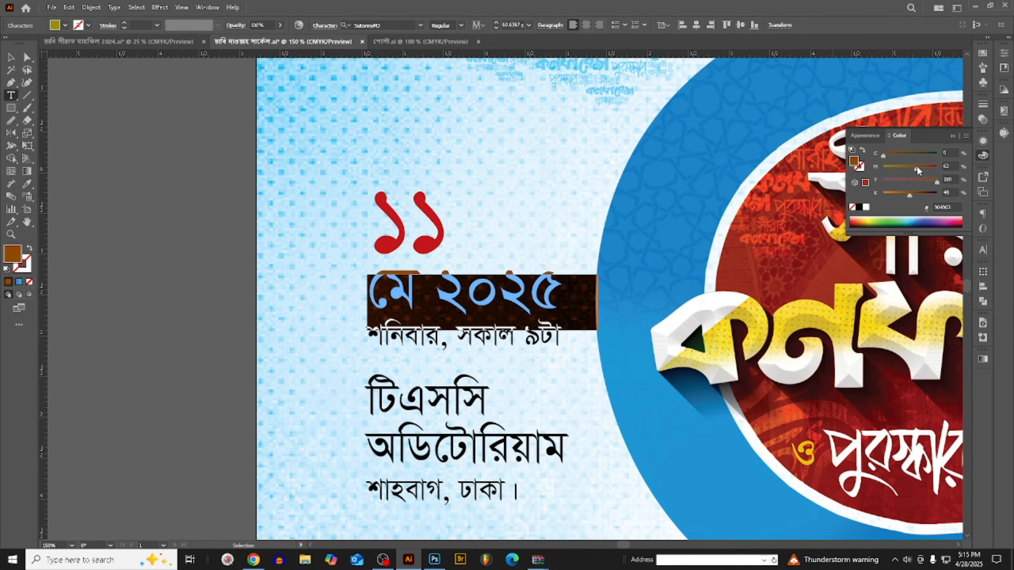
drag(920, 153, 901, 195)
- Color the two venue lines "টিএসসি অডিটোরিয়াম" purple with C 29, M 100, Y 0, K 29
scroll(353, 300, down, 1)
scroll(354, 300, down, 2)
click(367, 303)
scroll(372, 332, up, 2)
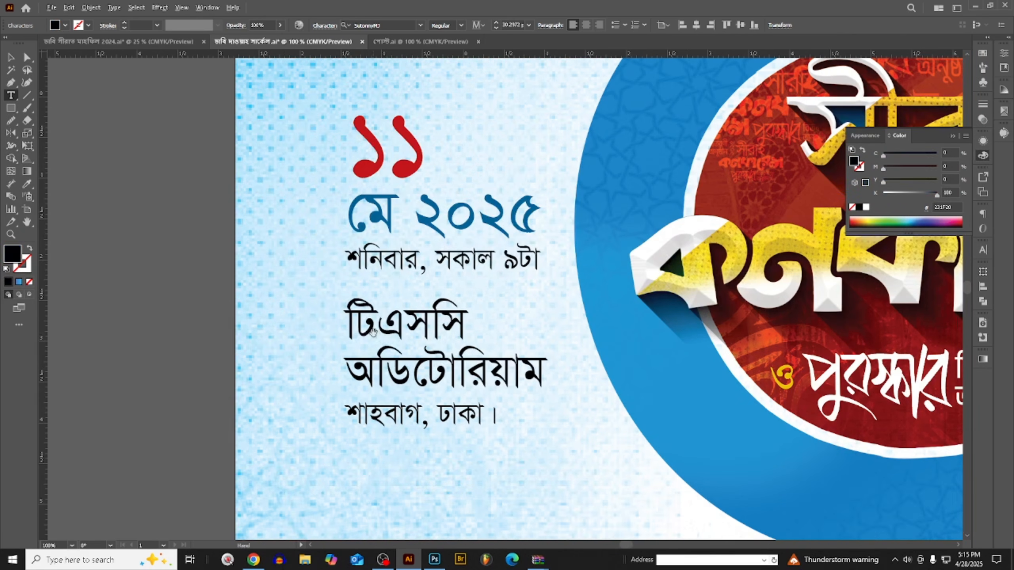
drag(350, 322, 555, 367)
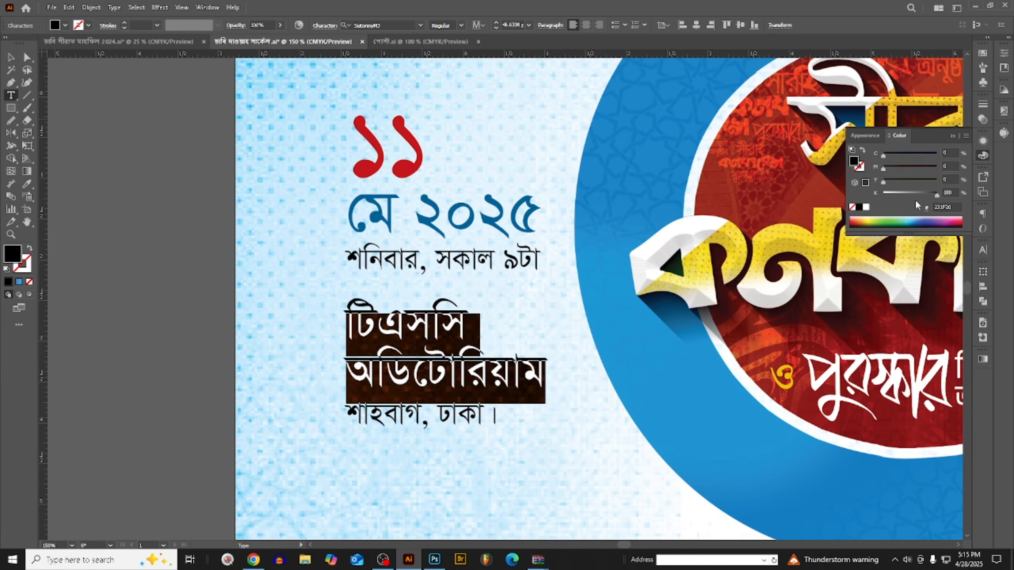
click(898, 195)
drag(930, 182, 954, 170)
scroll(405, 325, down, 2)
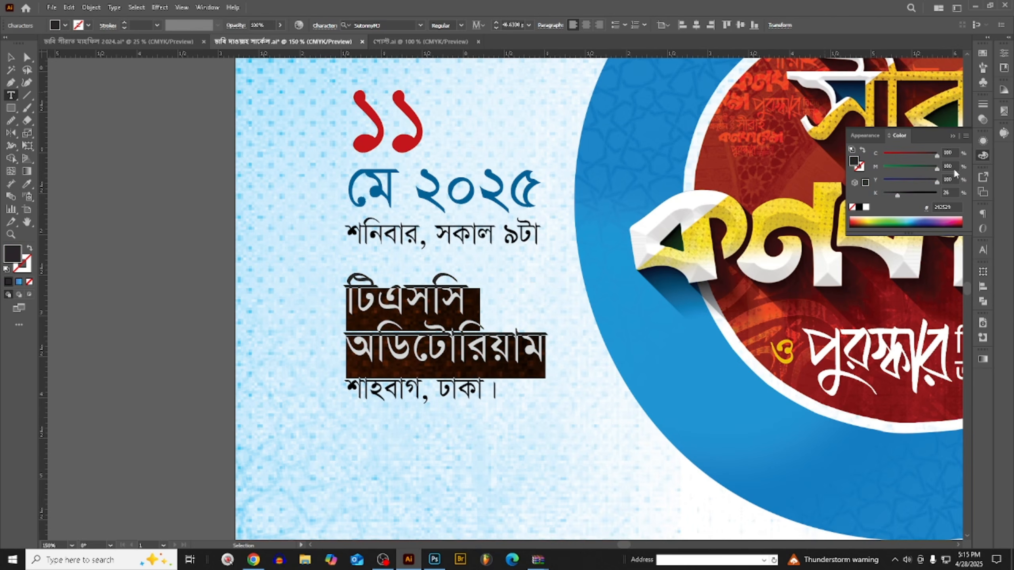
click(899, 156)
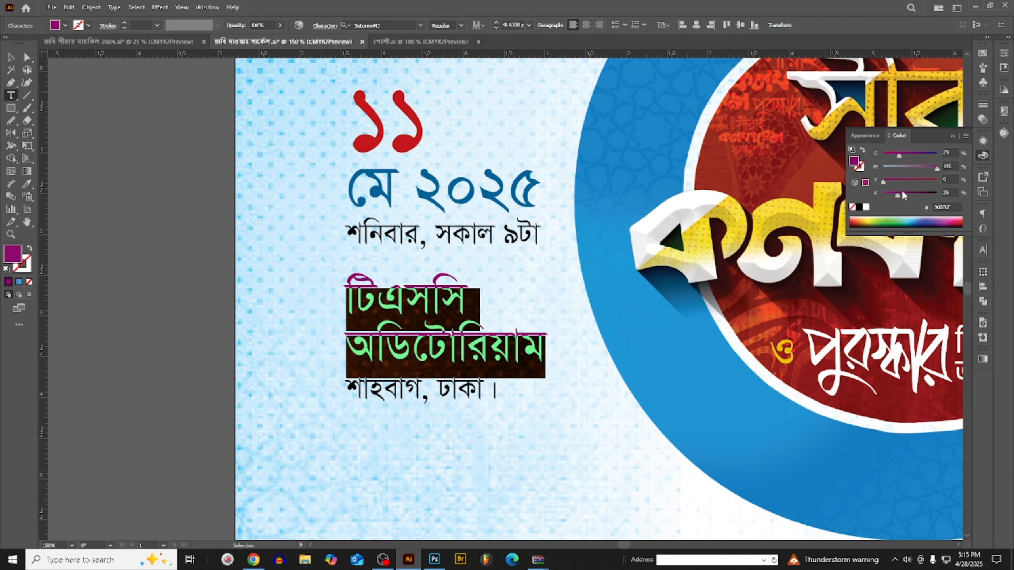
mouse_move(904, 195)
mouse_down()
mouse_move(884, 196)
mouse_move(899, 196)
mouse_up()
key(ctrl+h)
scroll(440, 307, down, 4)
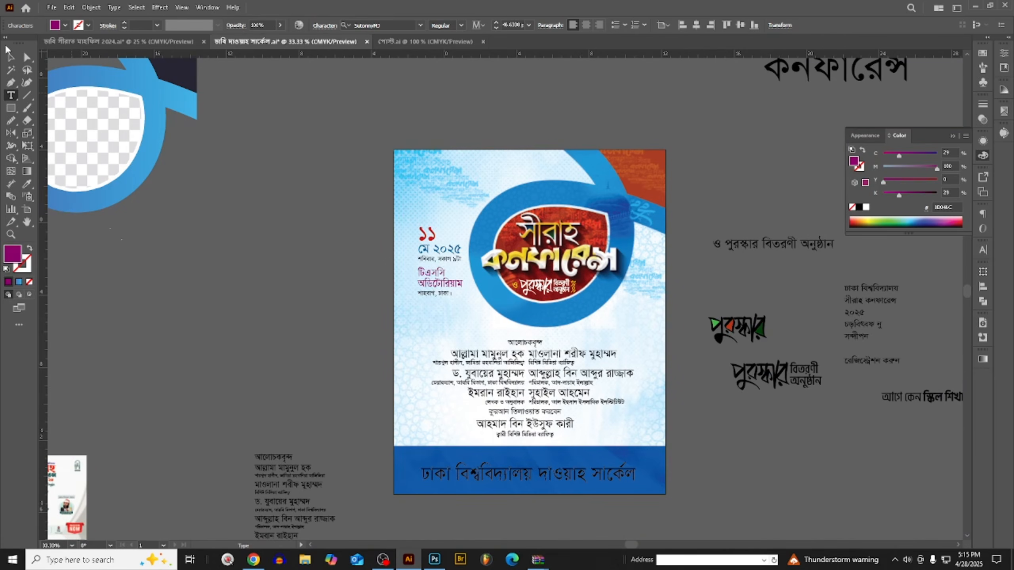
- Brighten the large date numeral "১১" by setting its red to C 0, M 100, Y 100, K 0
click(11, 57)
click(288, 228)
scroll(440, 298, up, 2)
double_click(437, 262)
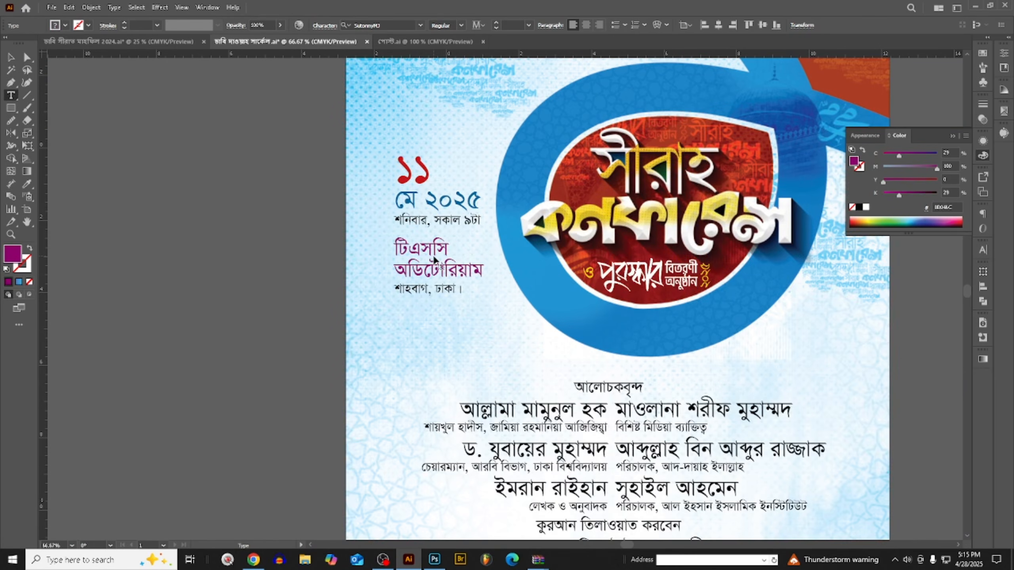
triple_click(437, 262)
scroll(418, 183, up, 3)
triple_click(428, 172)
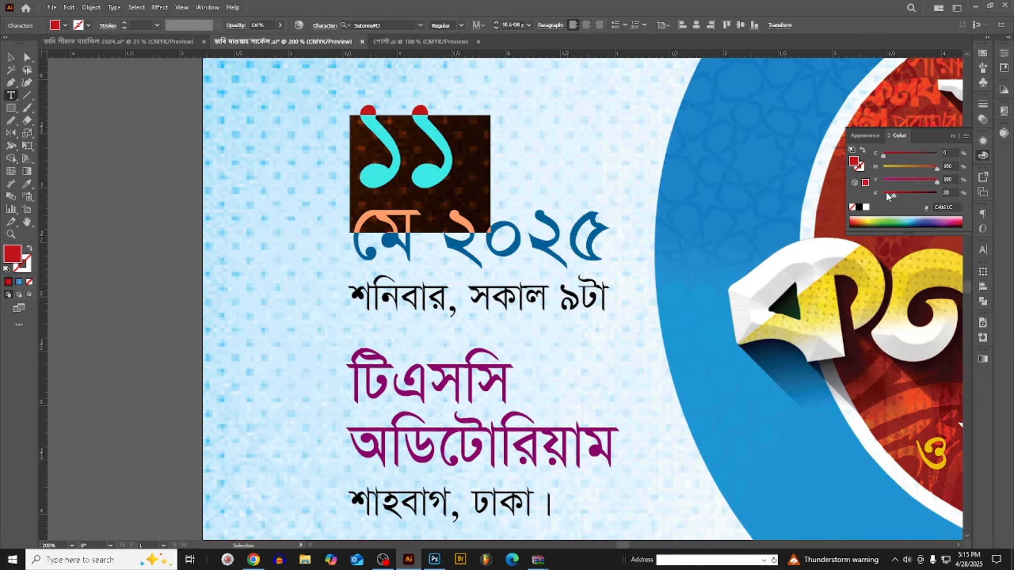
drag(886, 195, 839, 196)
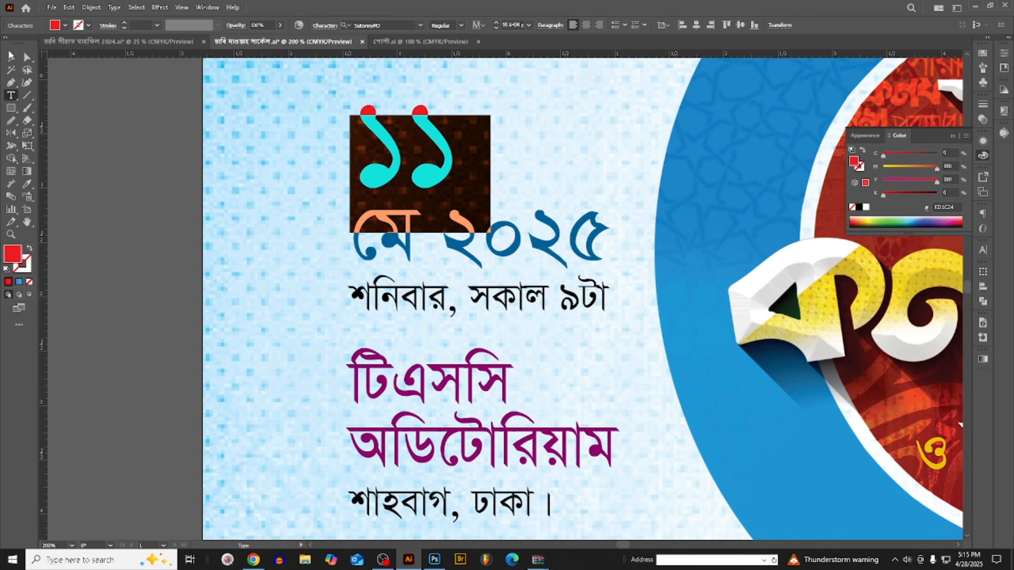
click(9, 54)
scroll(470, 216, down, 3)
click(377, 243)
scroll(389, 262, down, 1)
scroll(393, 266, up, 2)
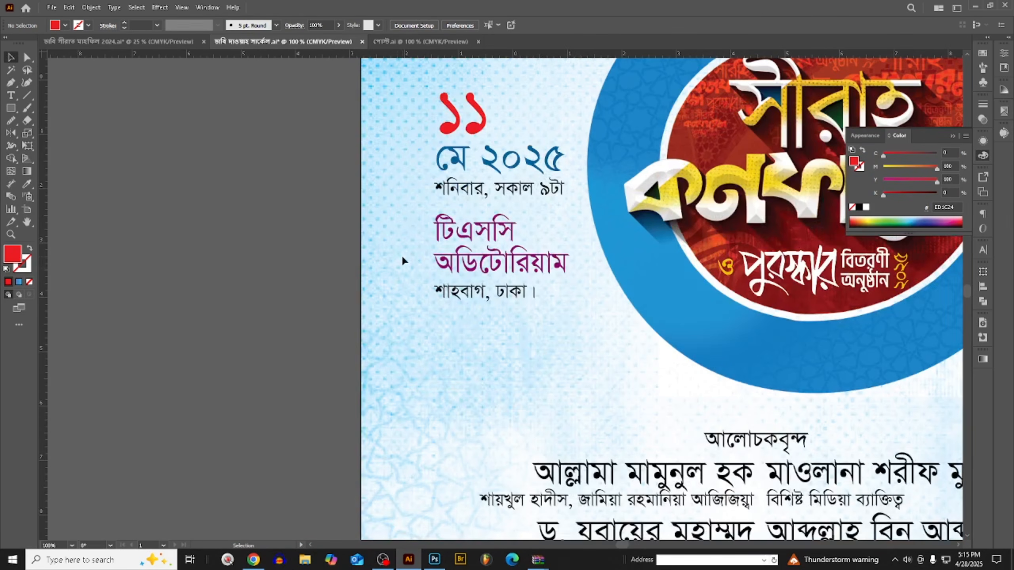
scroll(401, 254, down, 1)
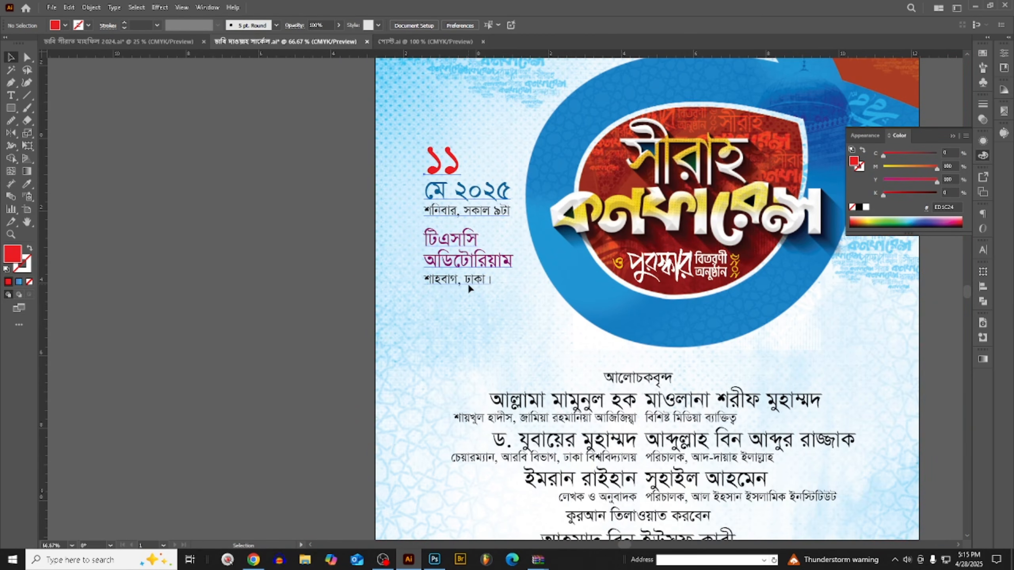
- Enlarge the date and venue text block slightly
click(454, 288)
scroll(455, 288, up, 1)
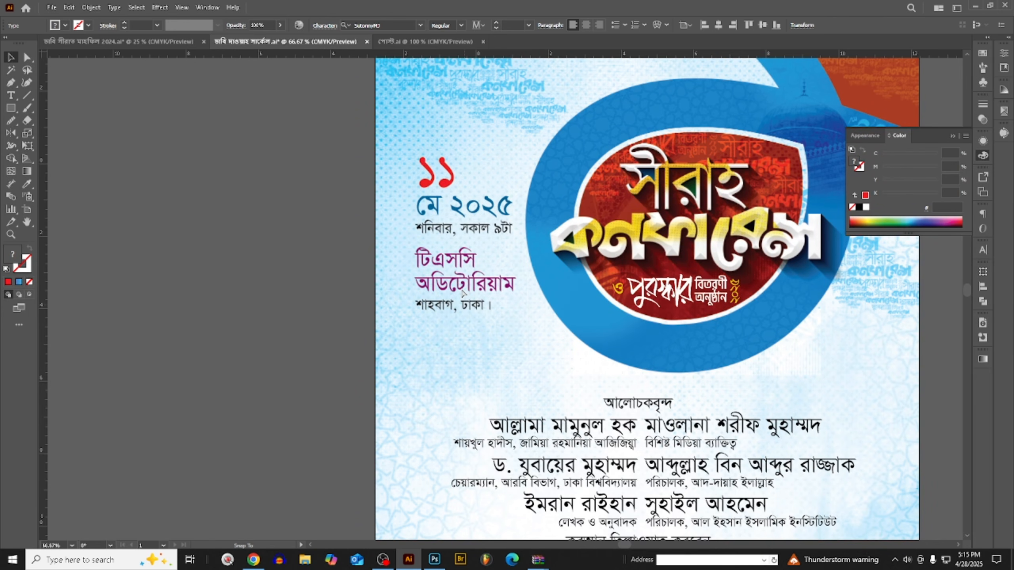
click(462, 294)
click(348, 316)
scroll(347, 316, up, 1)
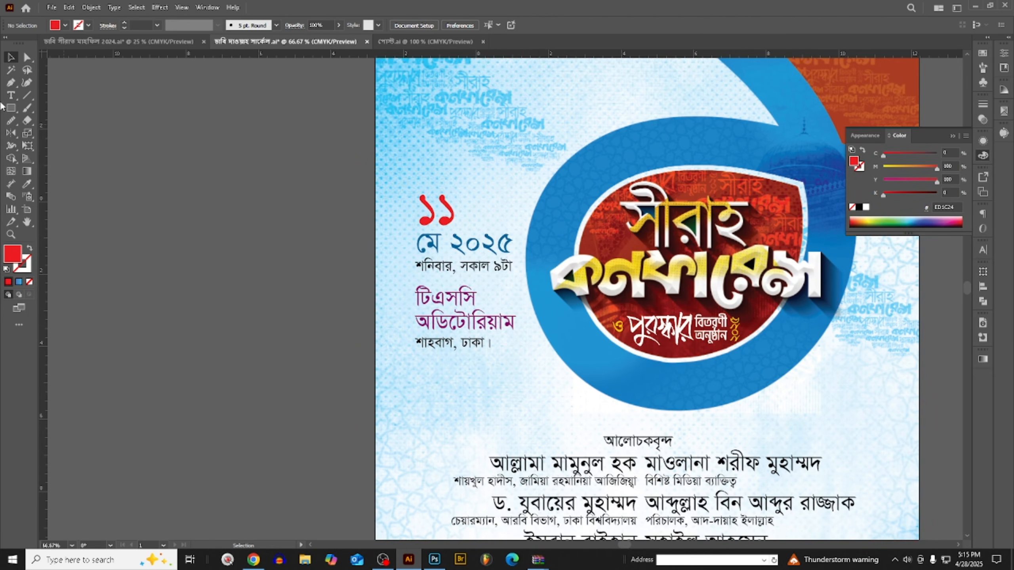
- Draw a small red square, about 0.16 in wide, just before the "মে ২০২৫" line
click(11, 108)
scroll(355, 249, up, 3)
drag(523, 226, 540, 243)
click(11, 58)
scroll(546, 178, down, 2)
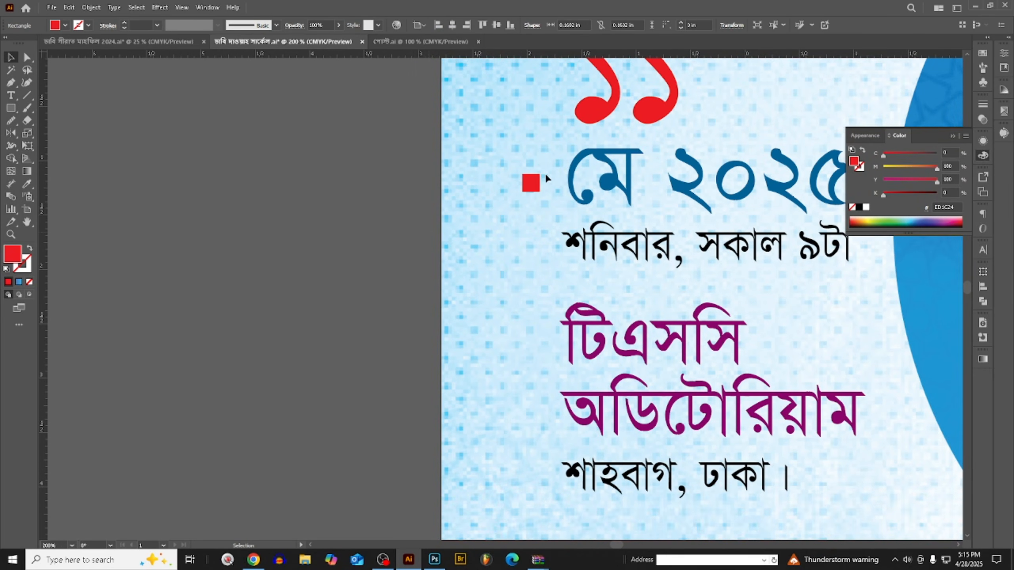
- Duplicate the red square diagonally down and to the right, and turn the copy into an unfilled red outline
scroll(545, 176, up, 3)
drag(509, 199, 525, 215)
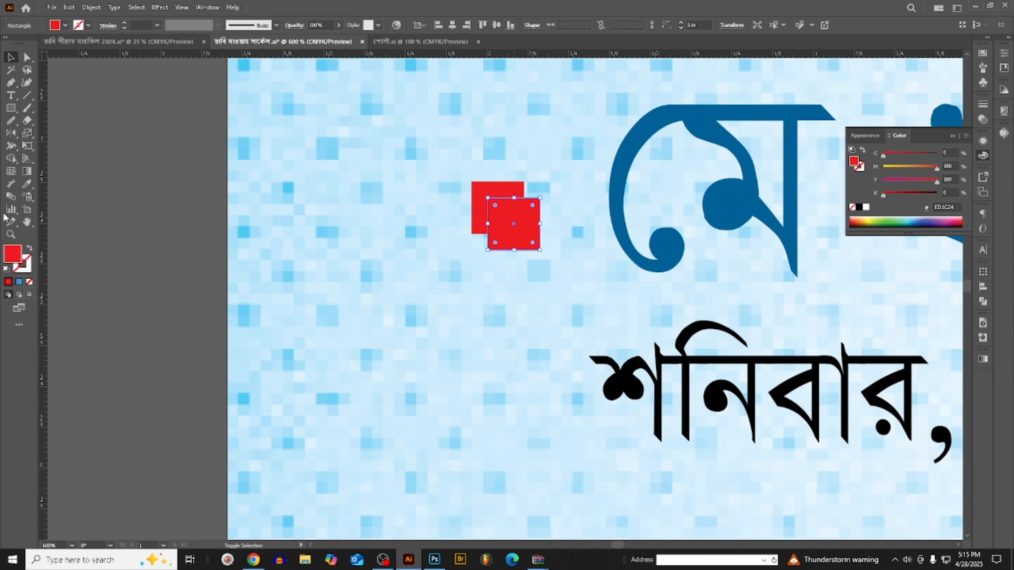
click(30, 248)
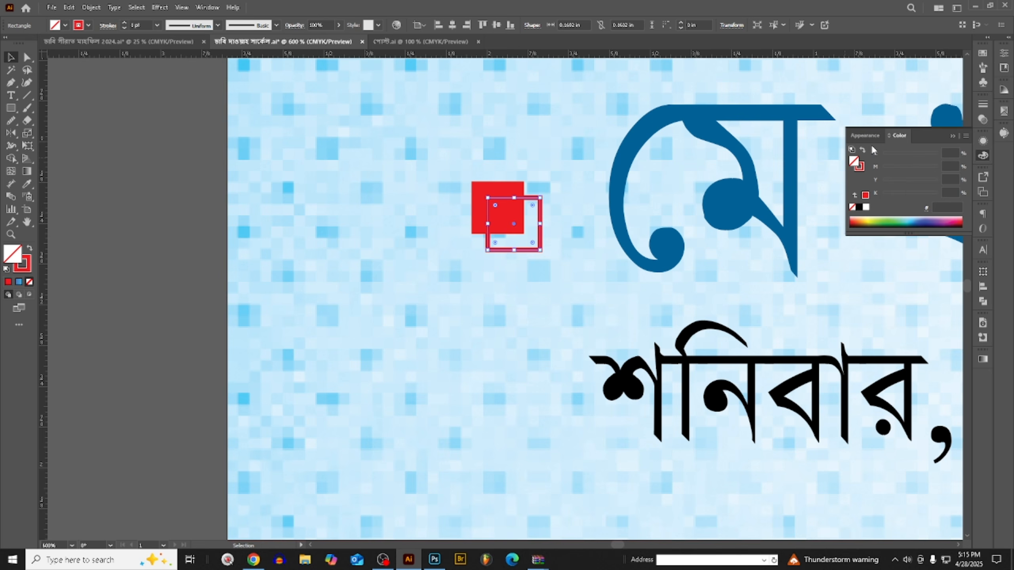
- Try the Overlay, Multiply and Soft Light blend modes on the outlined square
click(982, 119)
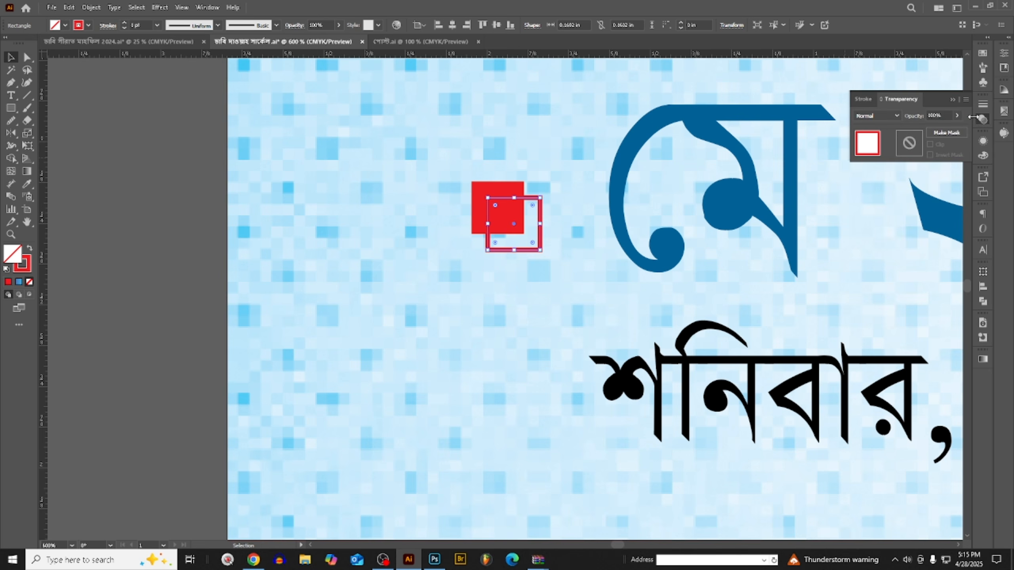
click(879, 116)
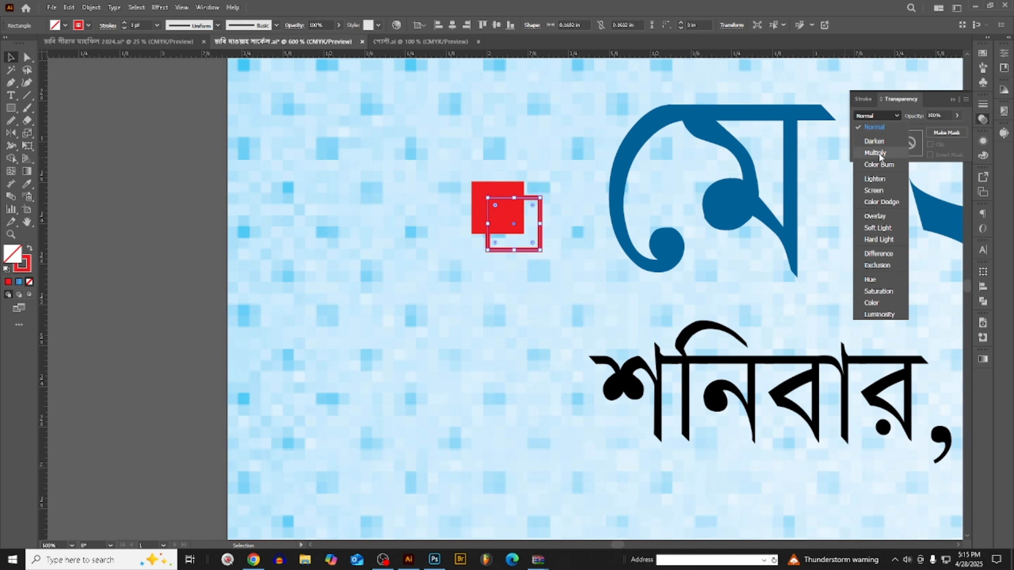
click(878, 216)
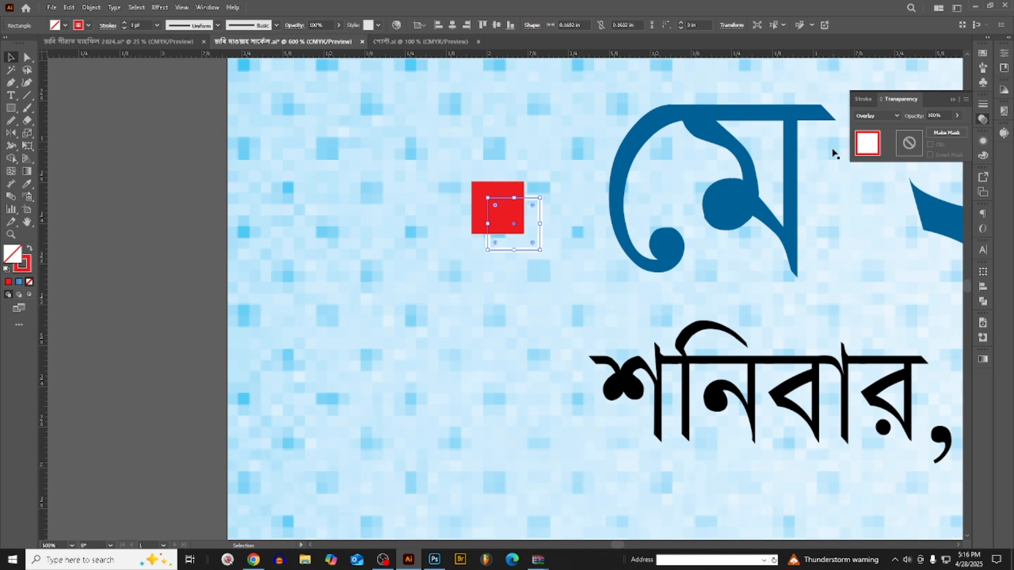
click(869, 117)
click(872, 153)
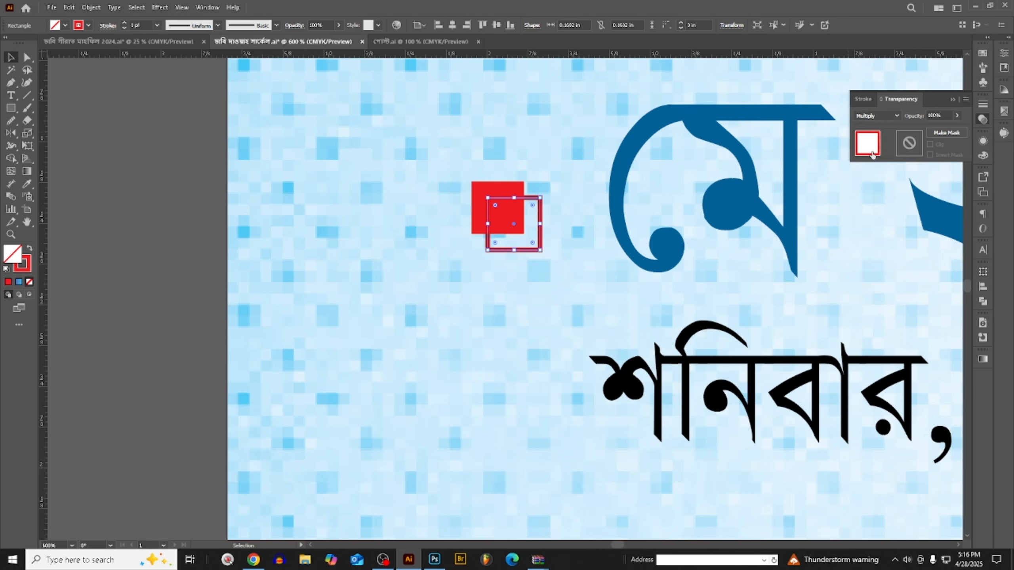
click(878, 116)
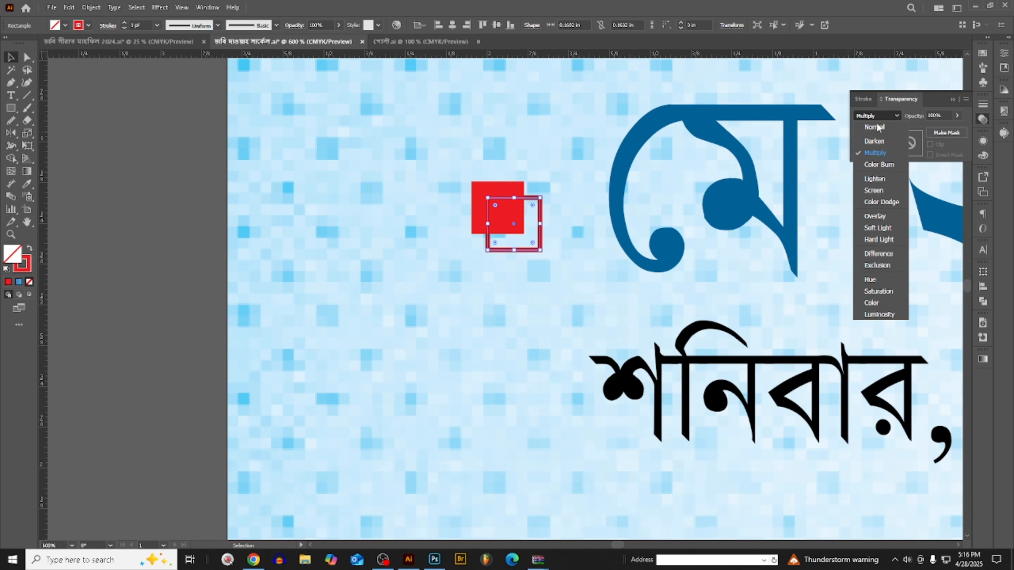
click(880, 228)
click(555, 266)
scroll(497, 210, up, 2)
scroll(568, 198, up, 1)
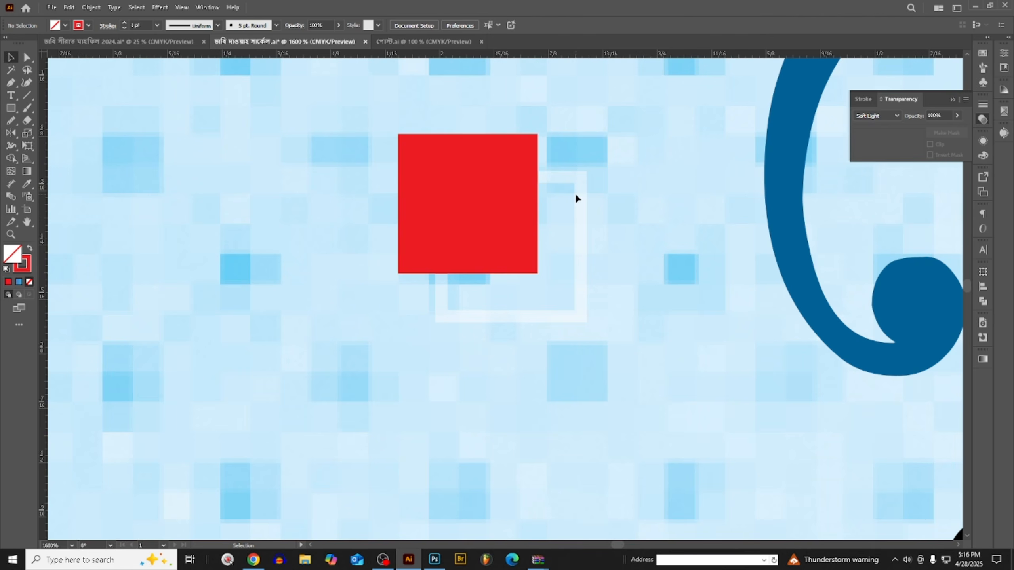
- Try the Luminosity blend mode on the outlined square and return it to Normal
scroll(567, 224, down, 1)
click(576, 230)
click(874, 116)
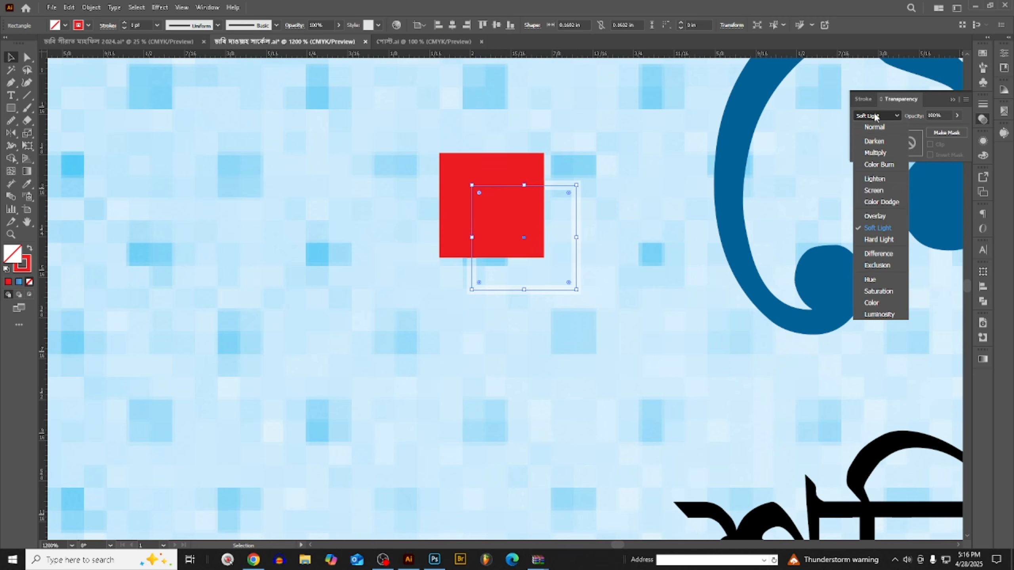
click(874, 128)
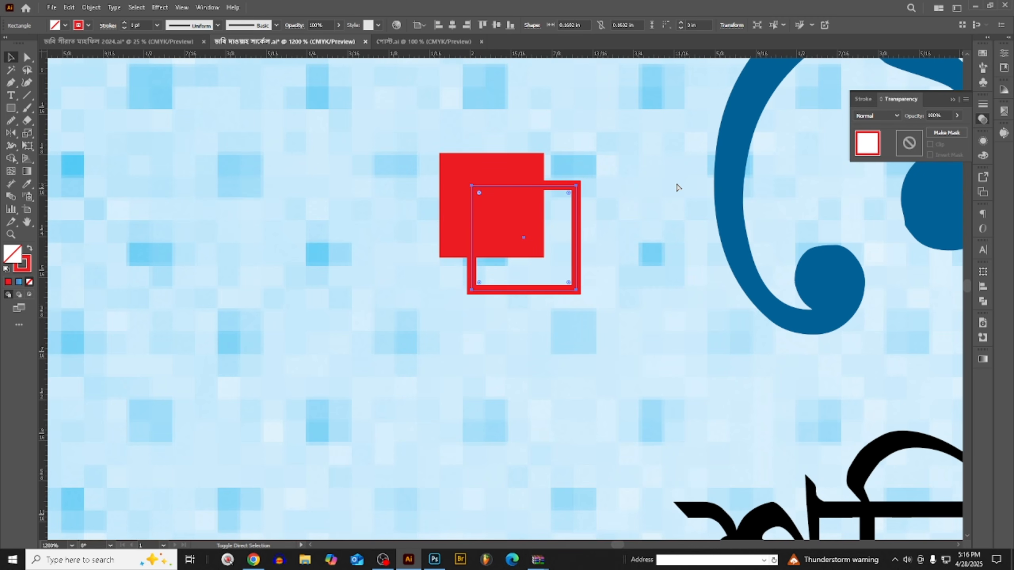
click(876, 115)
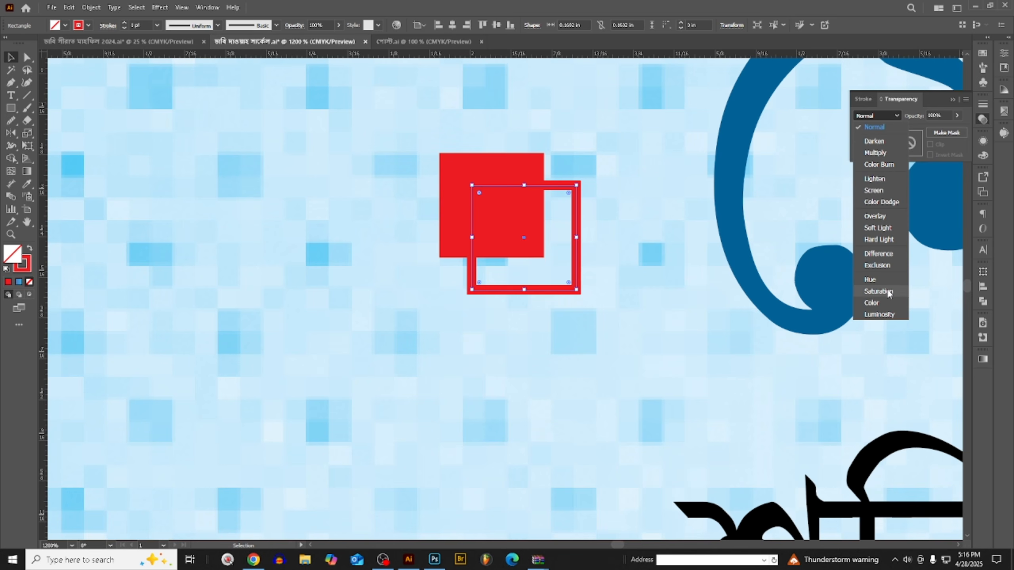
click(879, 315)
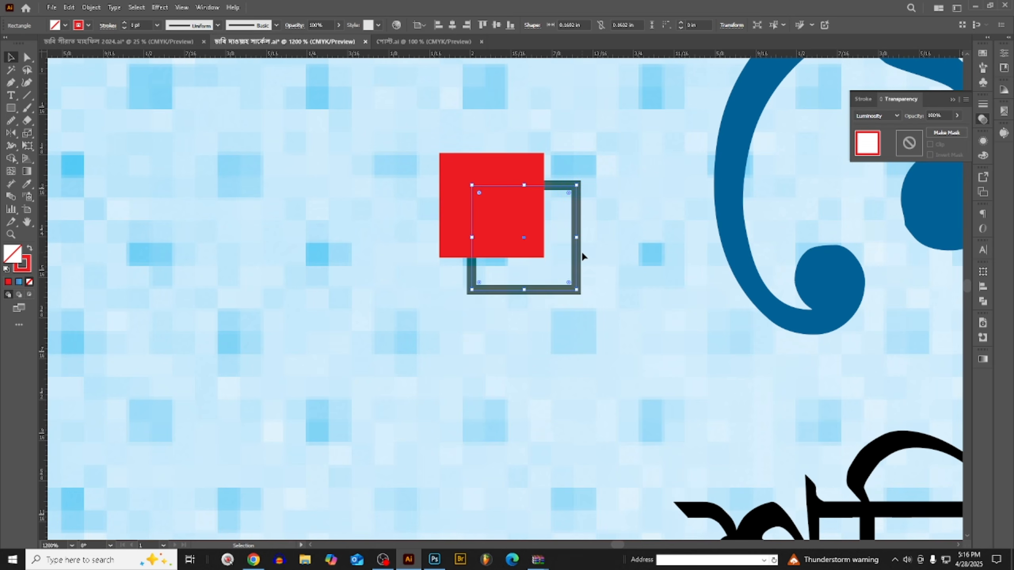
scroll(582, 254, down, 2)
click(884, 115)
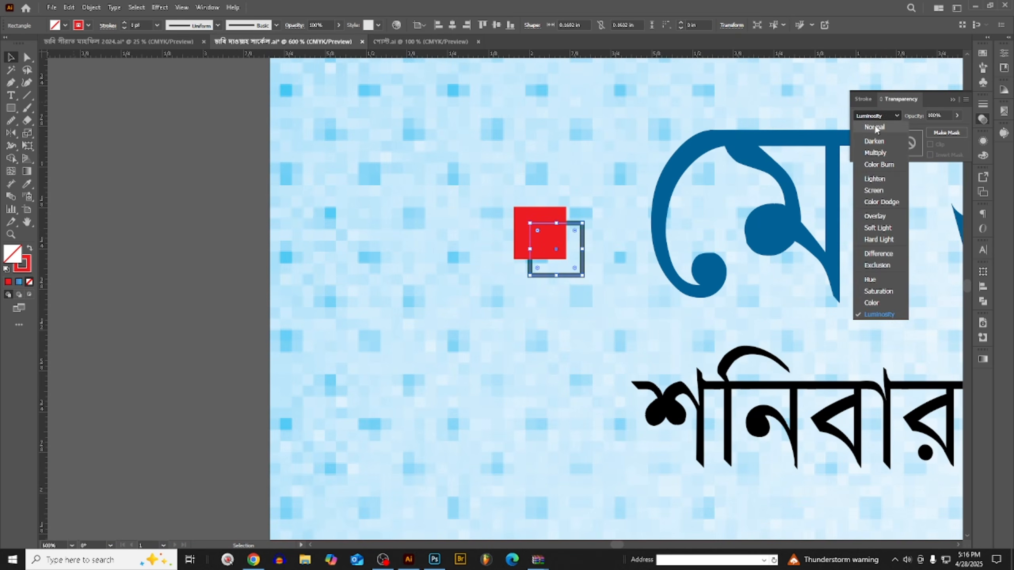
click(874, 125)
click(580, 218)
scroll(583, 215, up, 2)
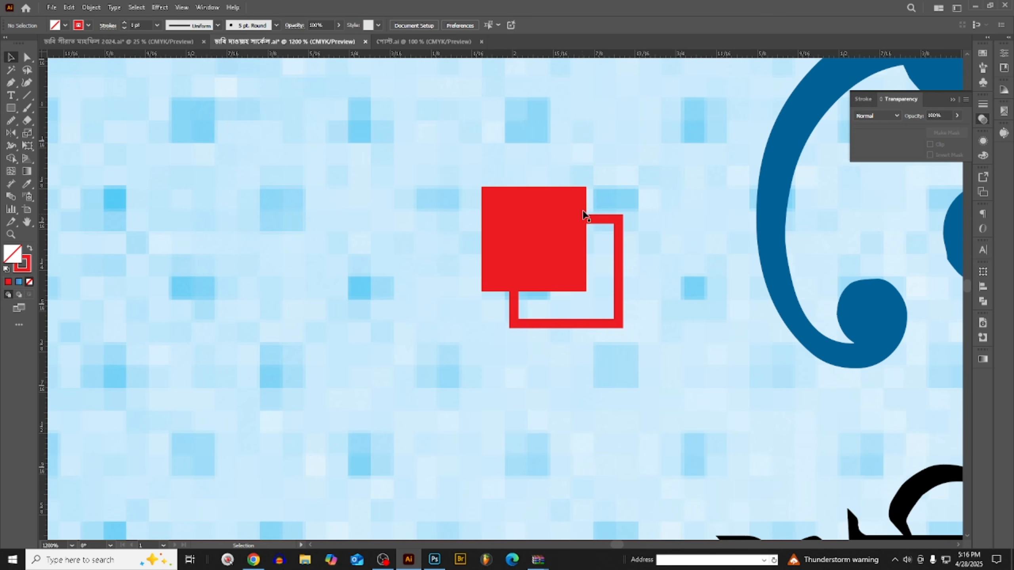
- Darken the outlined square's red stroke to K 24
click(608, 233)
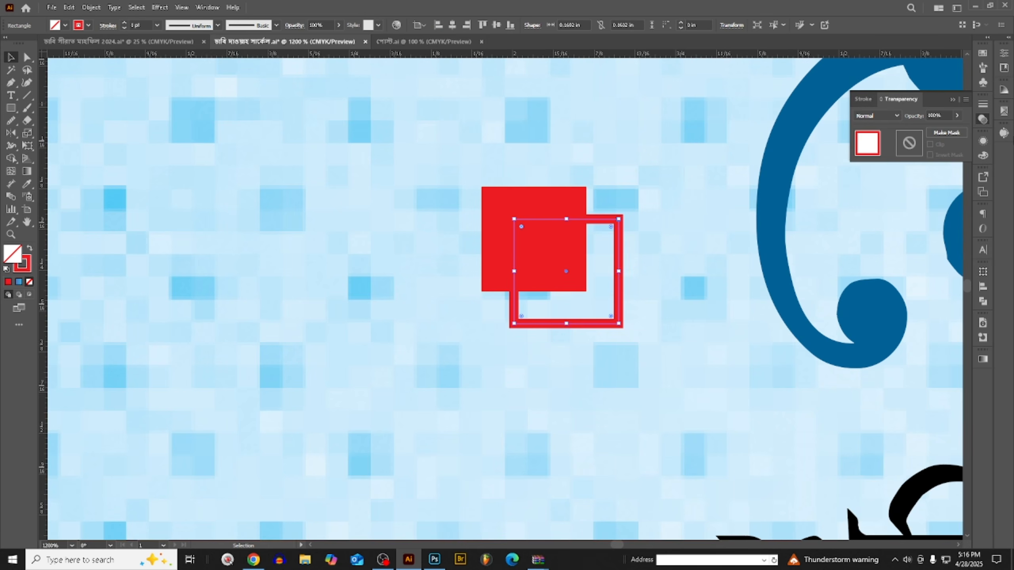
click(28, 267)
drag(910, 194, 893, 195)
scroll(619, 262, down, 3)
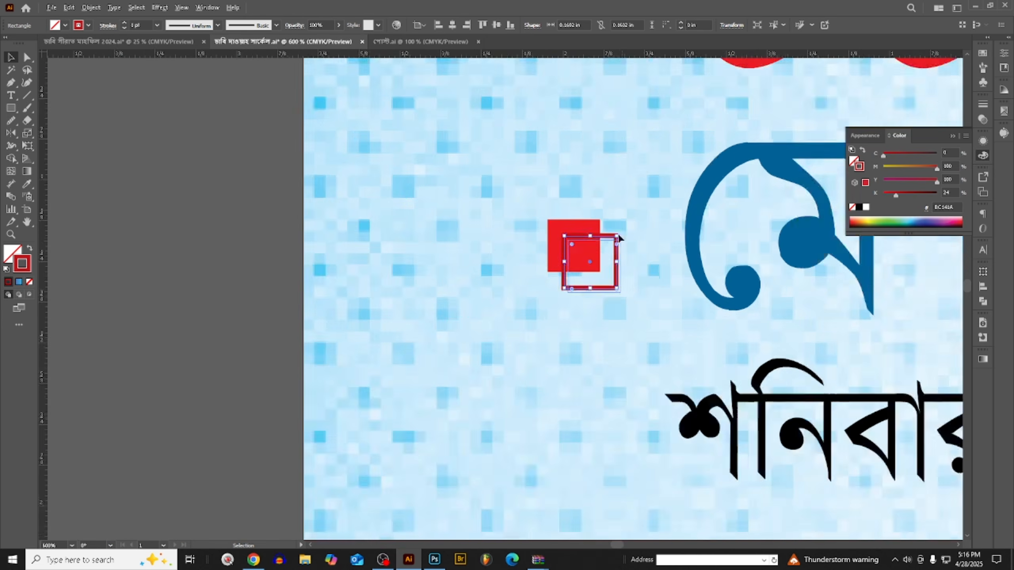
- Give both overlapping squares a blue stroke with C 100, M 54, Y 0, K 0
drag(553, 235, 607, 288)
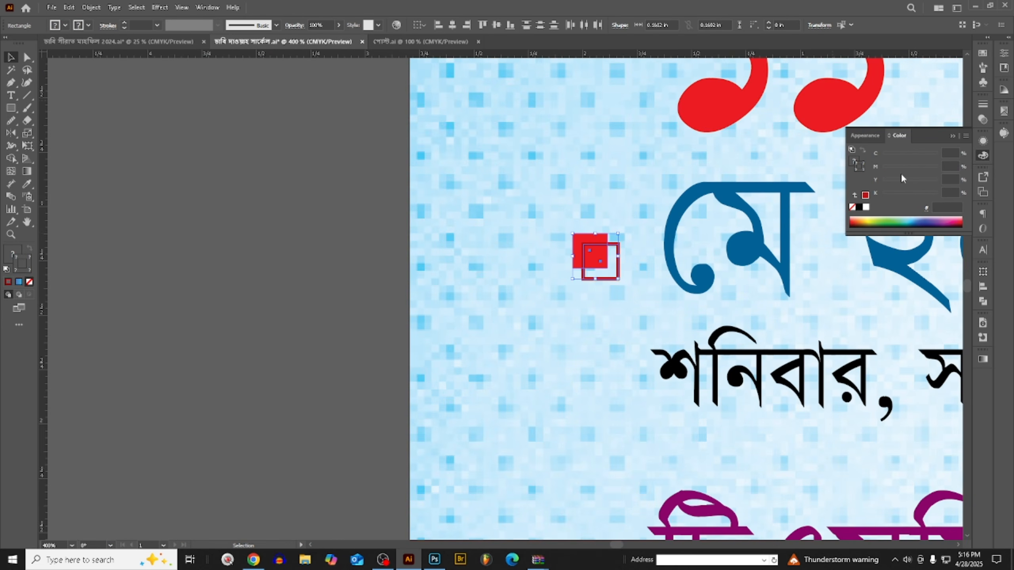
click(864, 195)
mouse_move(907, 155)
mouse_down()
mouse_move(950, 156)
mouse_move(826, 176)
mouse_up()
mouse_move(912, 181)
mouse_down()
mouse_move(873, 189)
mouse_move(912, 169)
mouse_up()
click(641, 223)
scroll(618, 249, up, 2)
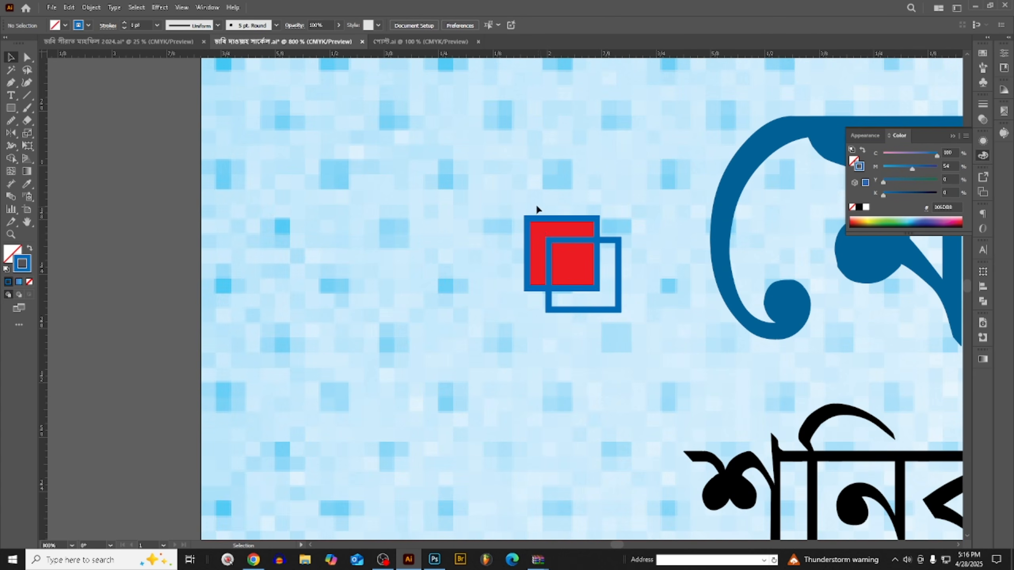
- Change the solid square to a blue fill with C 100, M 54, Y 0, K 0 and no stroke
click(539, 227)
scroll(538, 231, up, 2)
click(29, 249)
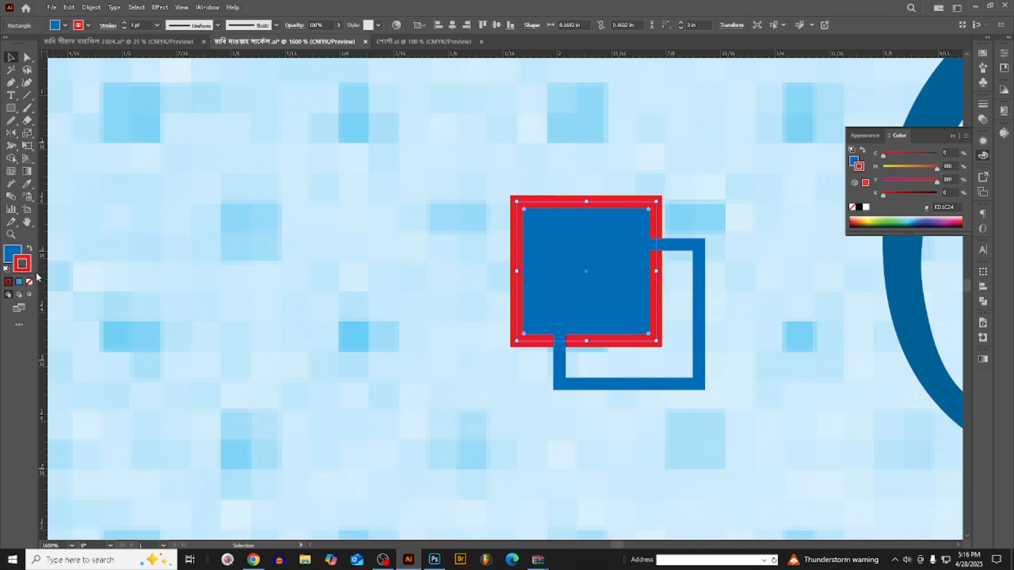
click(29, 282)
click(13, 253)
scroll(442, 178, down, 1)
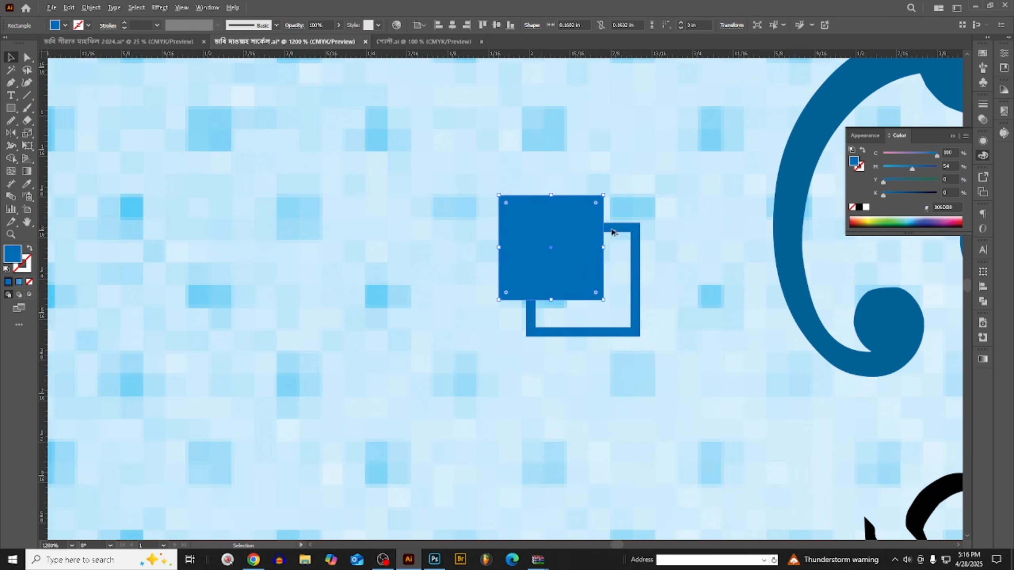
- Lighten the outlined square's blue stroke by lowering its magenta to 29
click(671, 232)
click(623, 274)
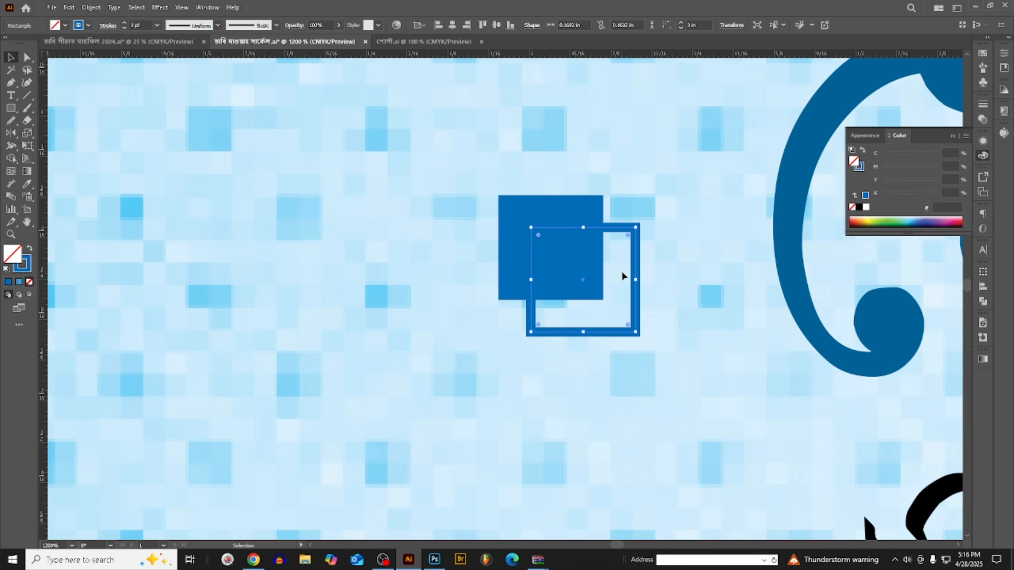
click(860, 167)
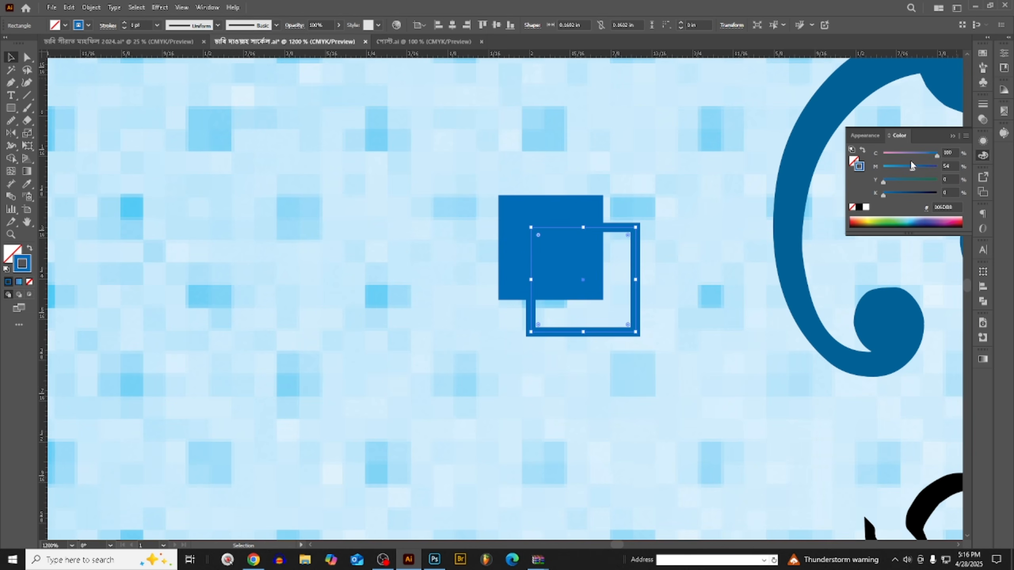
drag(911, 168, 899, 168)
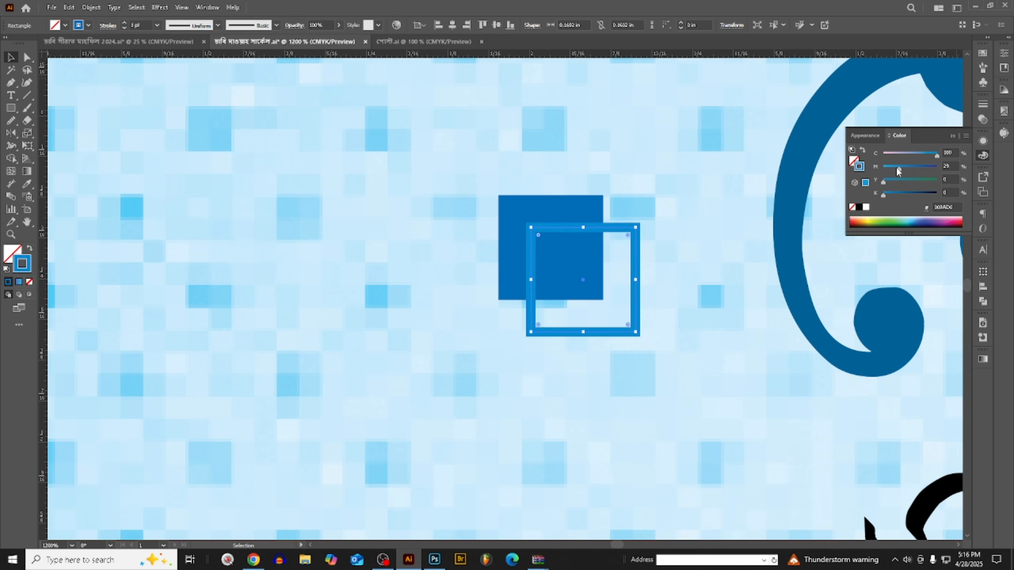
- Group the solid and outlined blue squares into one bullet marker
scroll(609, 154, down, 1)
scroll(608, 150, down, 3)
drag(553, 133, 592, 221)
key(ctrl+g)
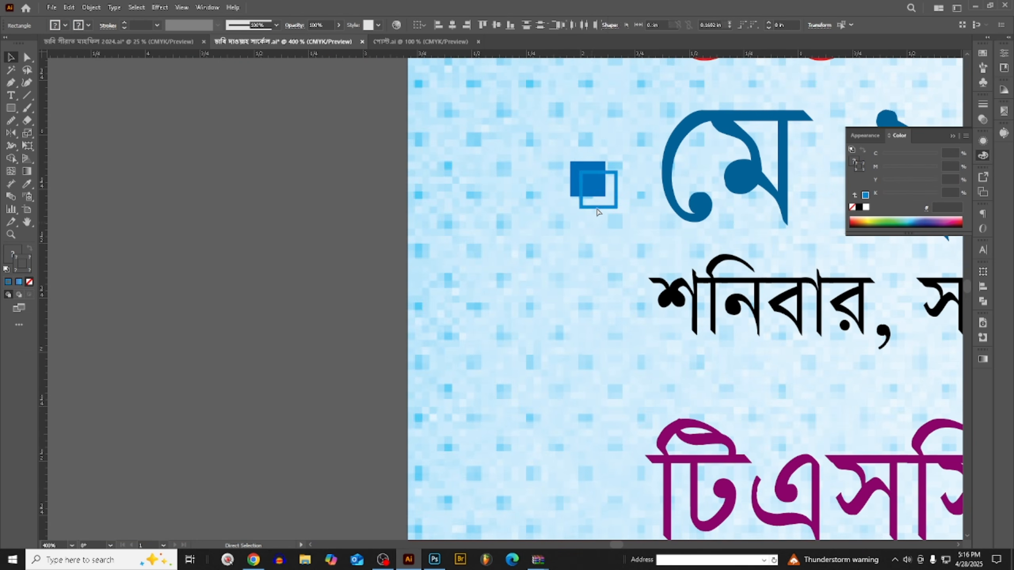
scroll(595, 180, down, 2)
drag(590, 145, 597, 443)
key(ctrl+z)
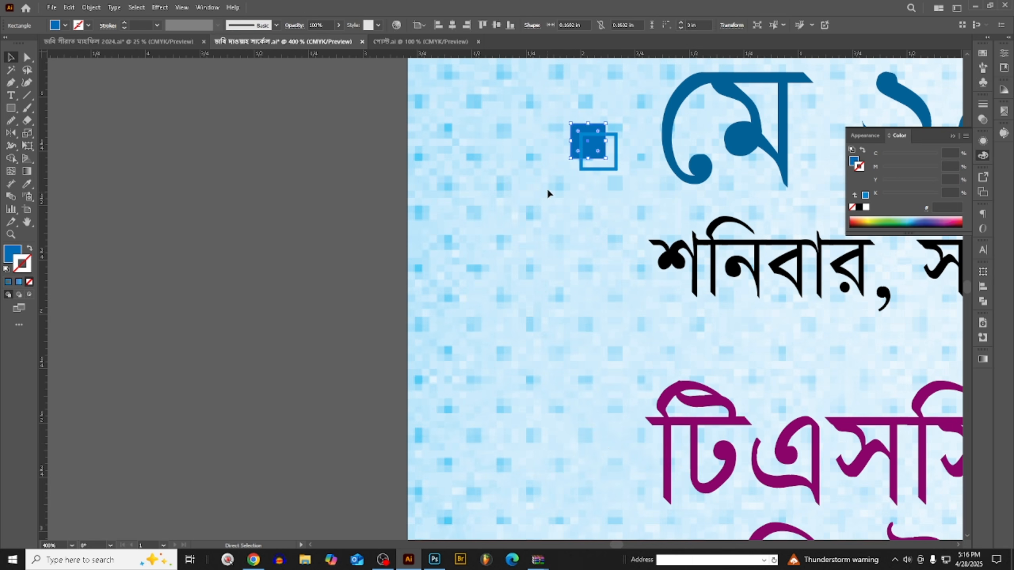
- Duplicate the blue two-square marker straight down so the copy sits beside the "টিএসসি" line
drag(531, 117, 597, 463)
click(390, 320)
scroll(390, 320, down, 2)
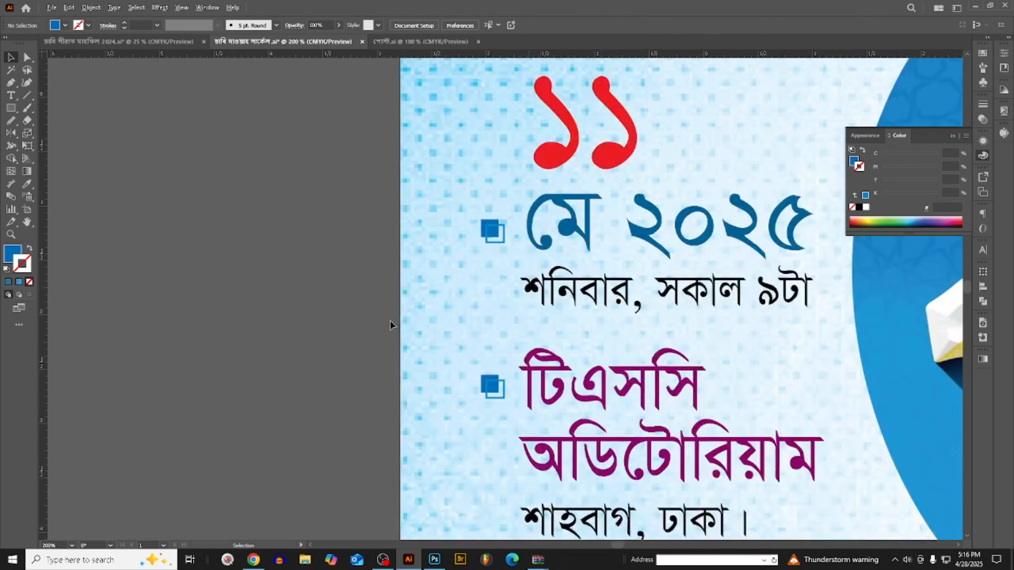
scroll(390, 321, down, 5)
scroll(398, 231, up, 2)
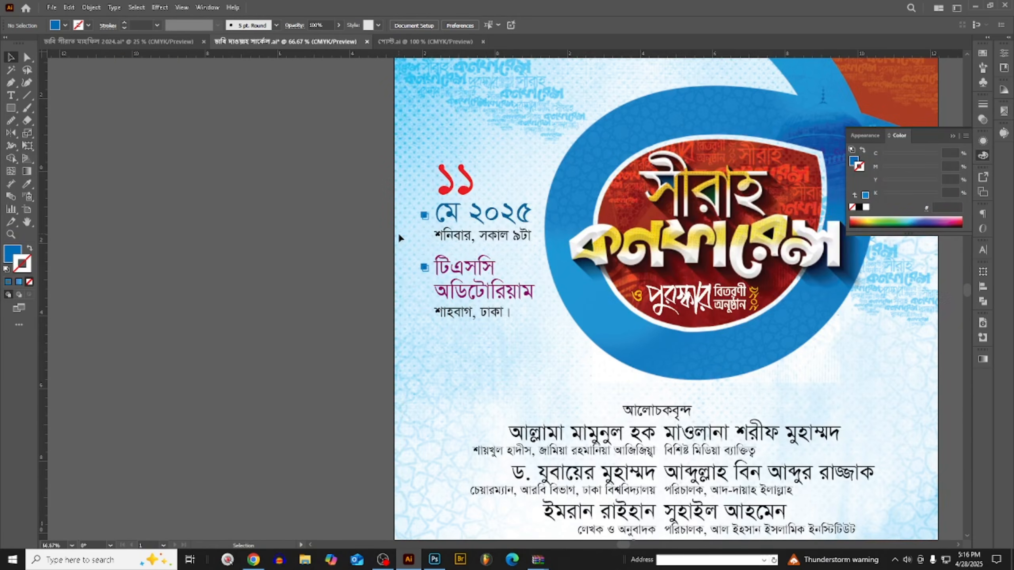
- Save the poster document
key(a)
key(ctrl+s)
scroll(398, 315, down, 2)
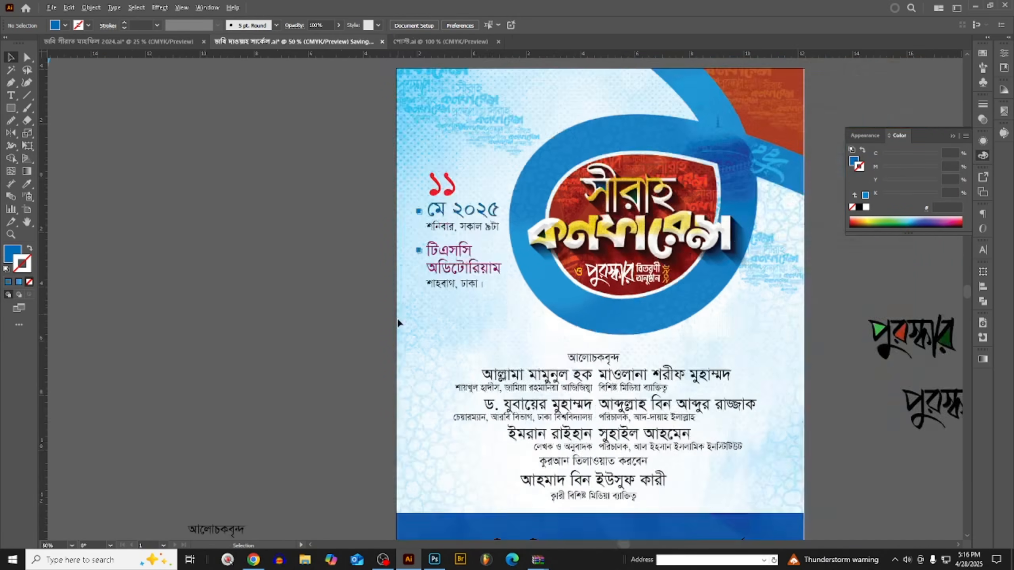
- Nudge the "ঢাকা বিশ্ববিদ্যালয় দাওয়াহ সার্কেল" text up in the blue footer band and place a copy of it below the poster
scroll(549, 429, up, 2)
click(540, 432)
scroll(539, 416, down, 2)
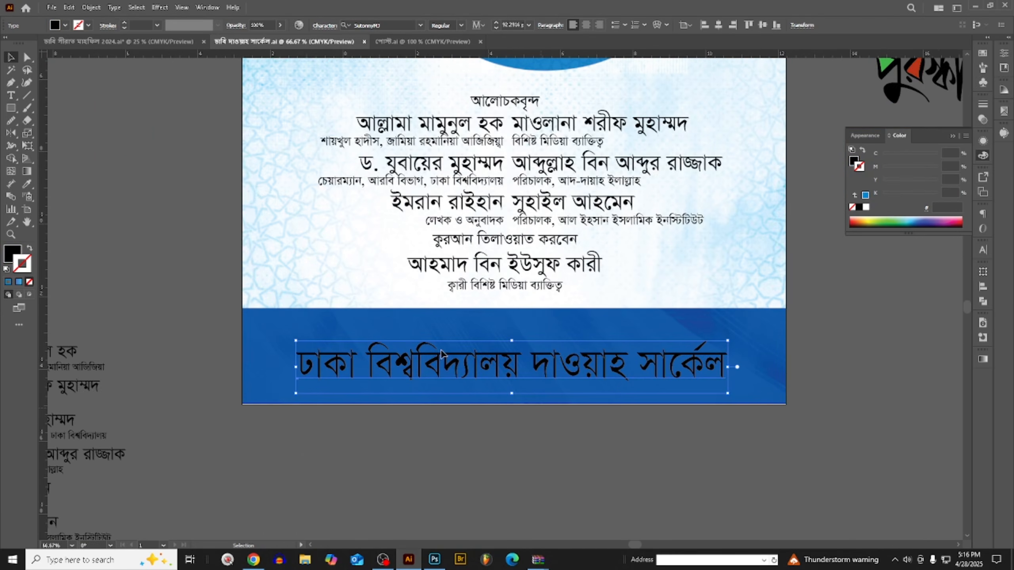
scroll(443, 372, up, 2)
drag(445, 372, 448, 356)
scroll(448, 356, down, 3)
scroll(598, 361, up, 1)
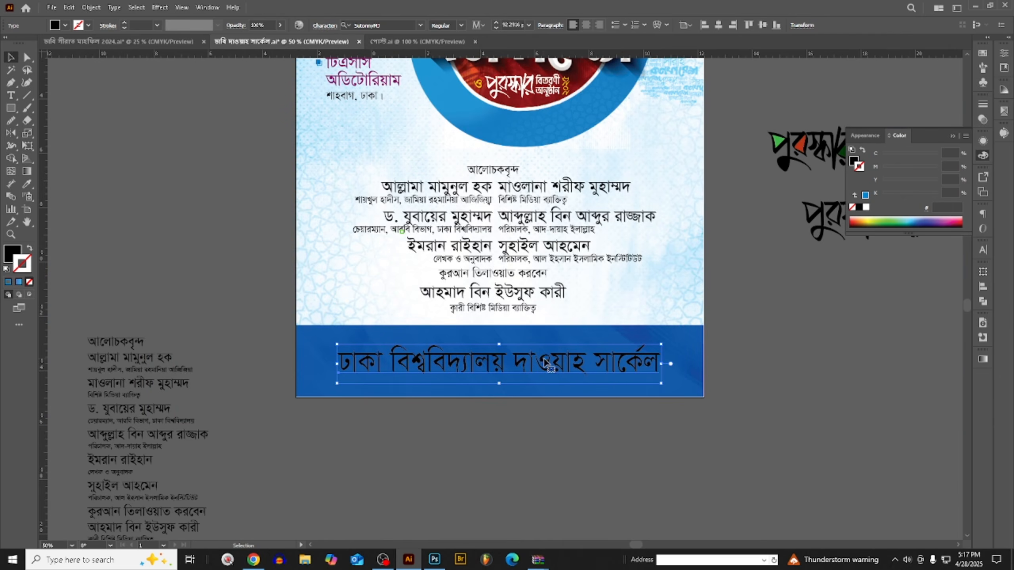
alt+shift+drag(546, 356, 570, 458)
- Change the font of the organization name in the footer band to Kalpurush ANSI
click(528, 369)
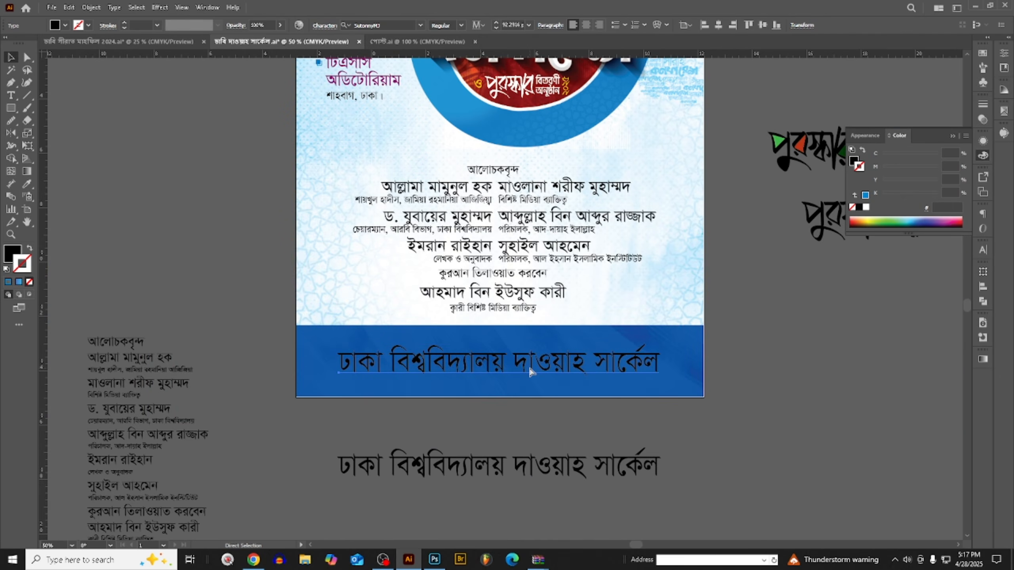
key(ctrl+t)
key(ctrl+minus)
key(ctrl+plus)
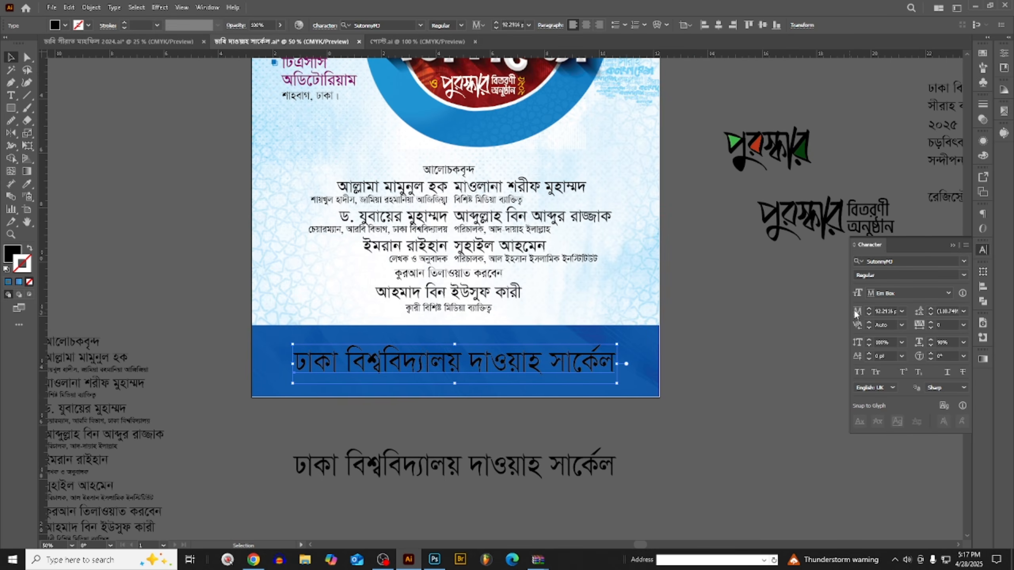
click(909, 260)
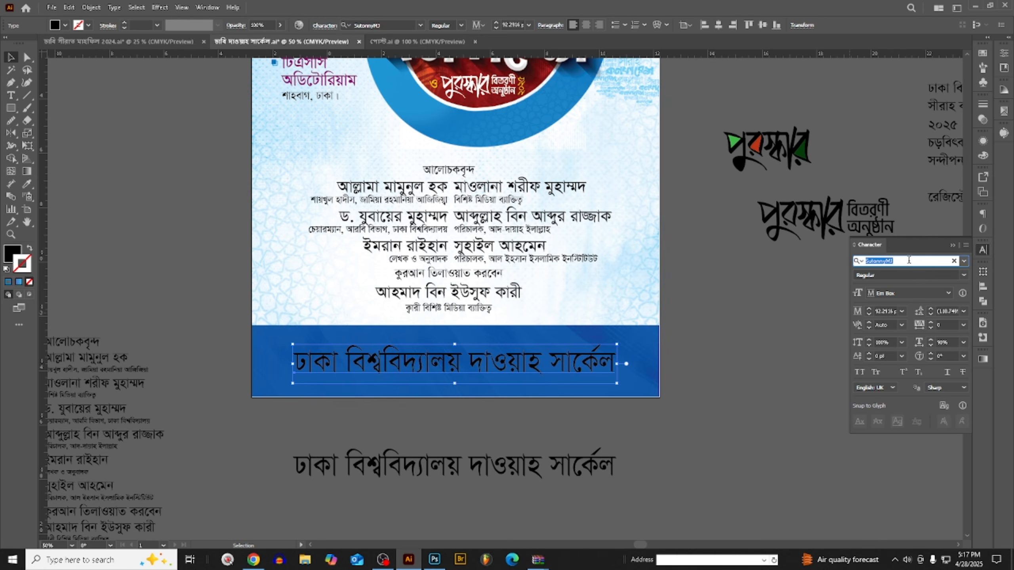
text(k)
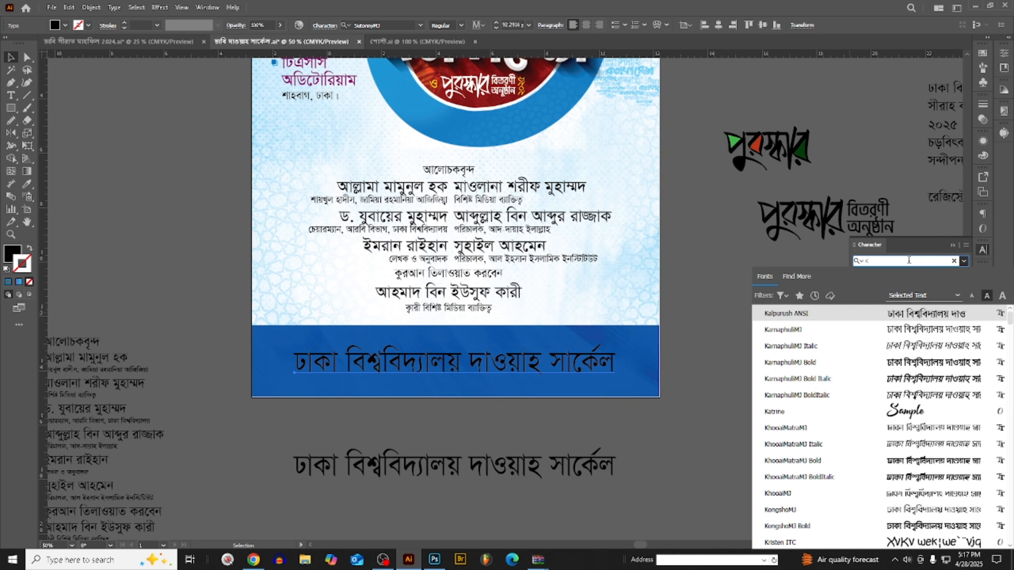
click(937, 317)
scroll(511, 445, up, 2)
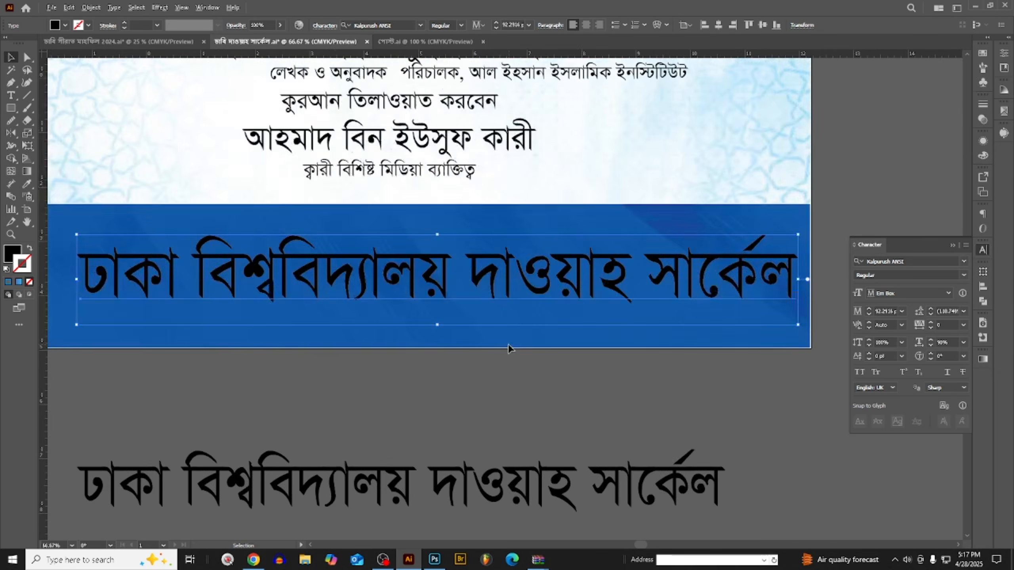
- Move the spare copy of the organization name further down and centre the original horizontally in the blue footer band
scroll(626, 310, down, 2)
scroll(520, 296, up, 1)
scroll(510, 339, down, 4)
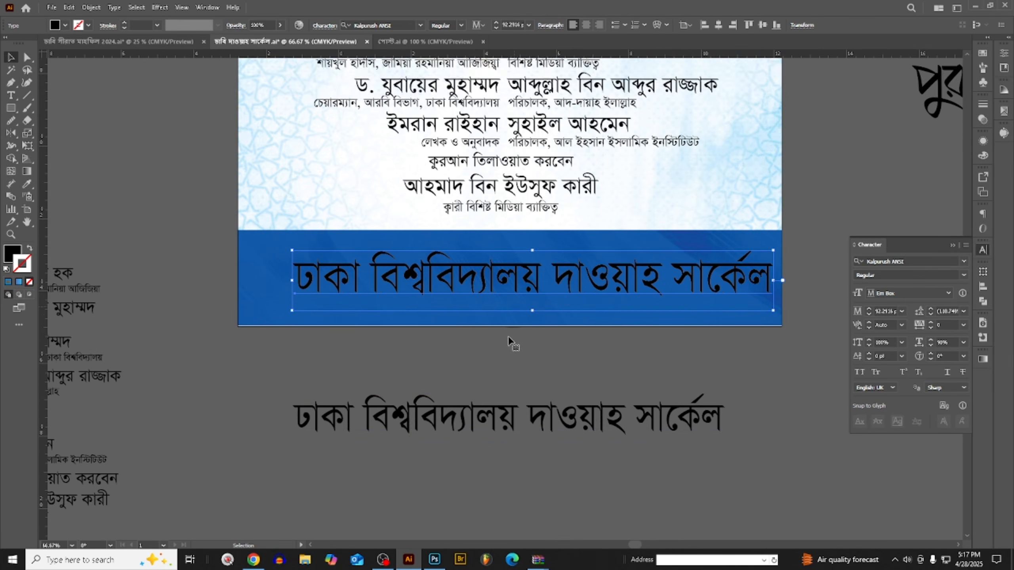
drag(509, 377, 497, 428)
drag(500, 244, 481, 247)
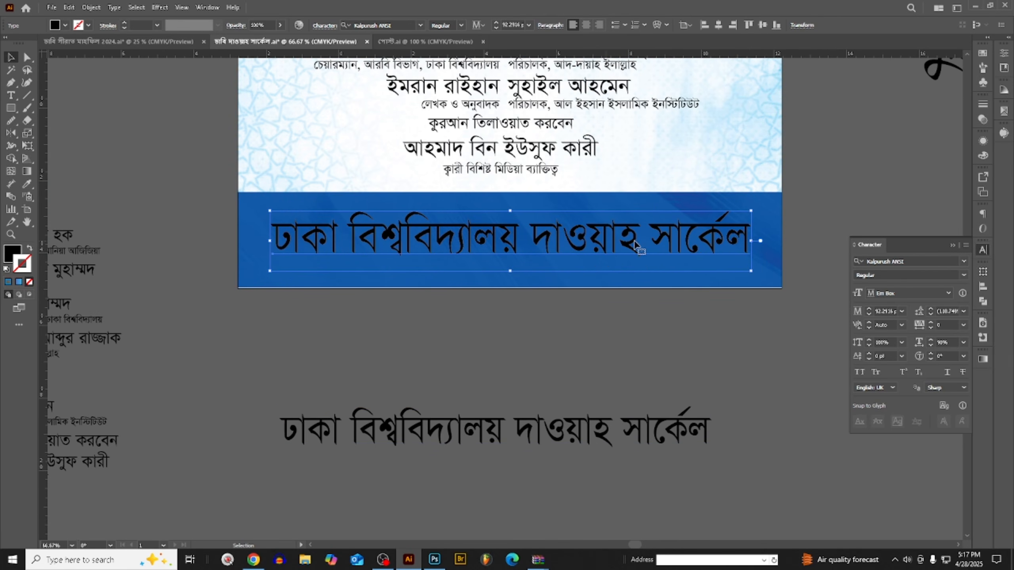
- Condense the organization name in the footer by setting its horizontal scale to 78%
drag(751, 242, 704, 245)
click(956, 342)
text(78)
key(Return)
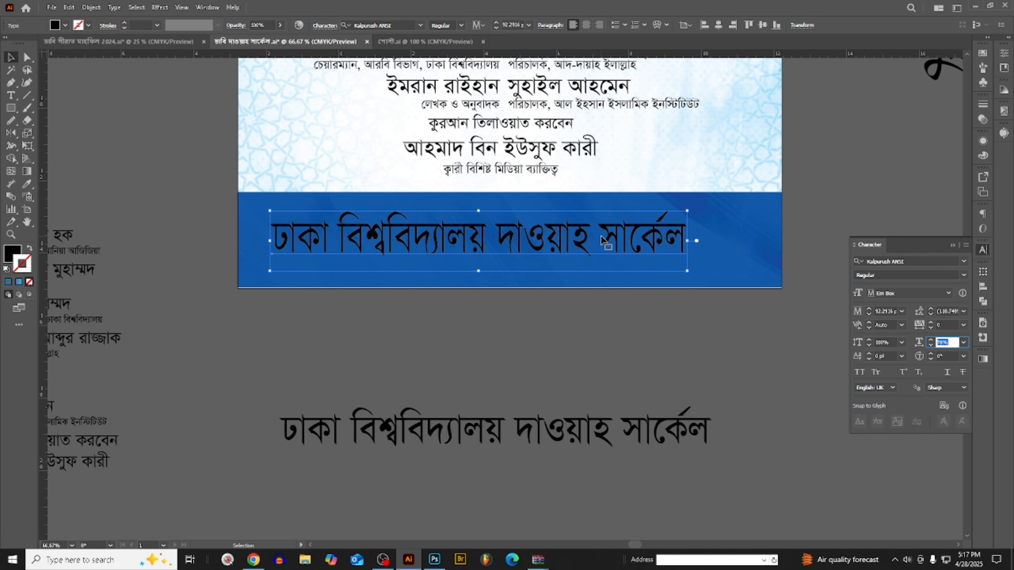
- Convert the footer organization name to outlines and enlarge it proportionally to about 13.16 in wide
key(ctrl+shift+o)
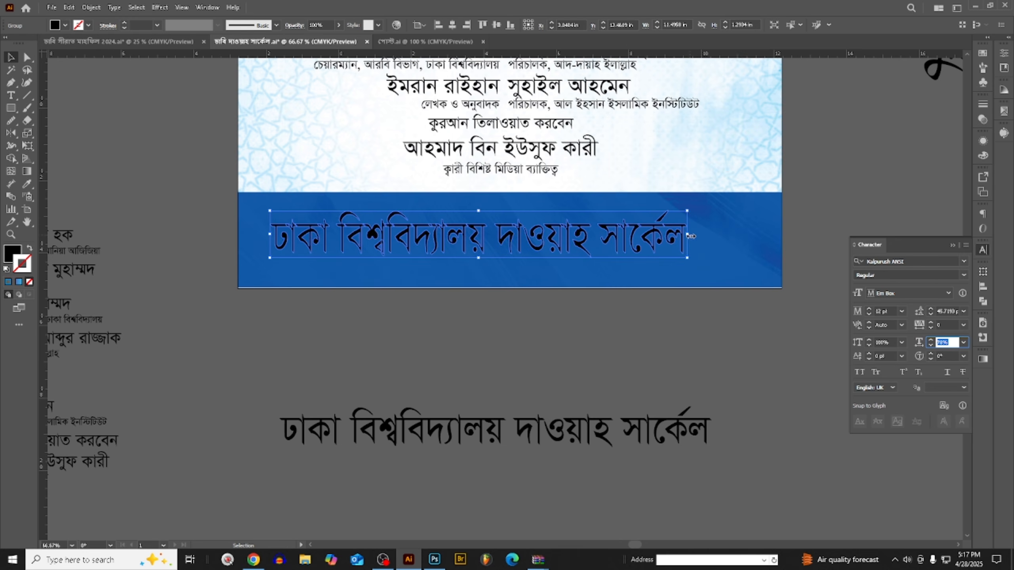
drag(691, 236, 747, 234)
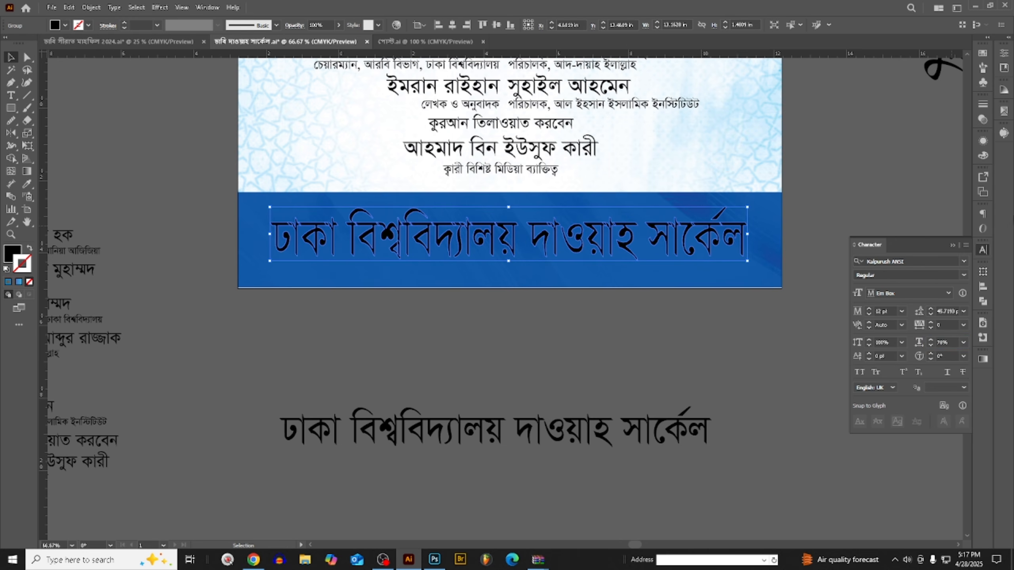
- Fill the outlined organization name with white and adjust its position within the blue footer band
click(982, 155)
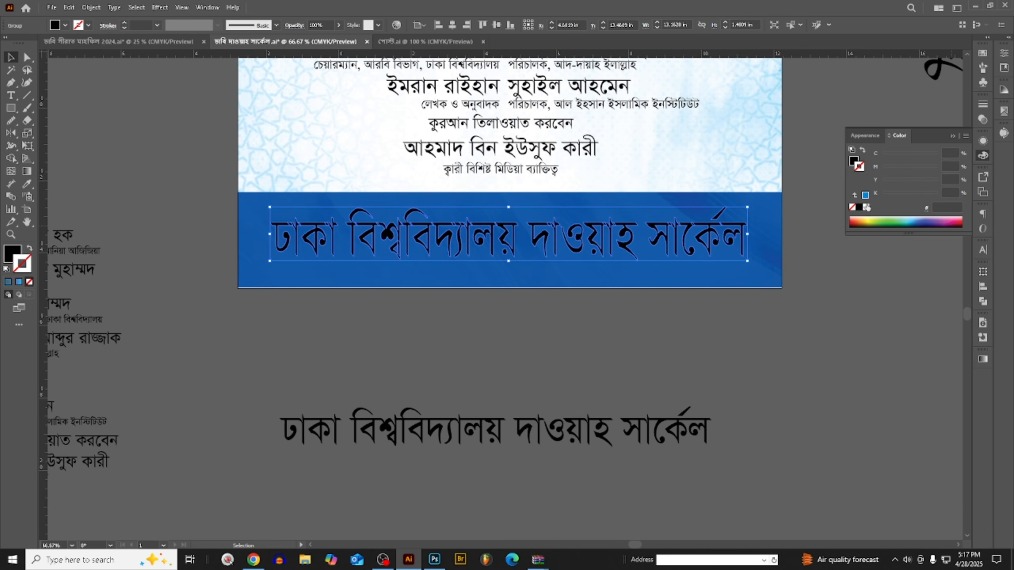
click(853, 161)
click(867, 207)
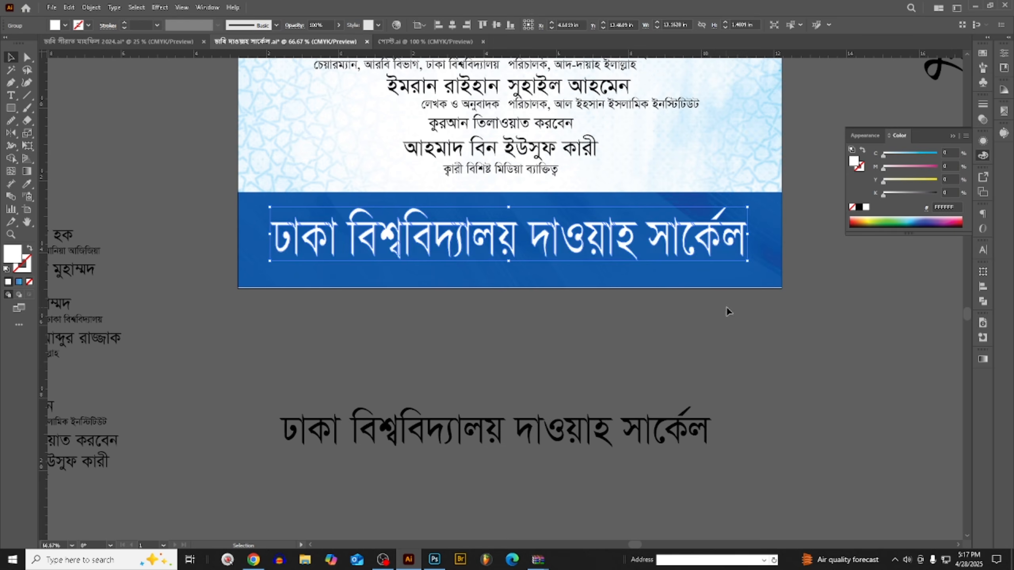
click(726, 306)
scroll(519, 230, up, 1)
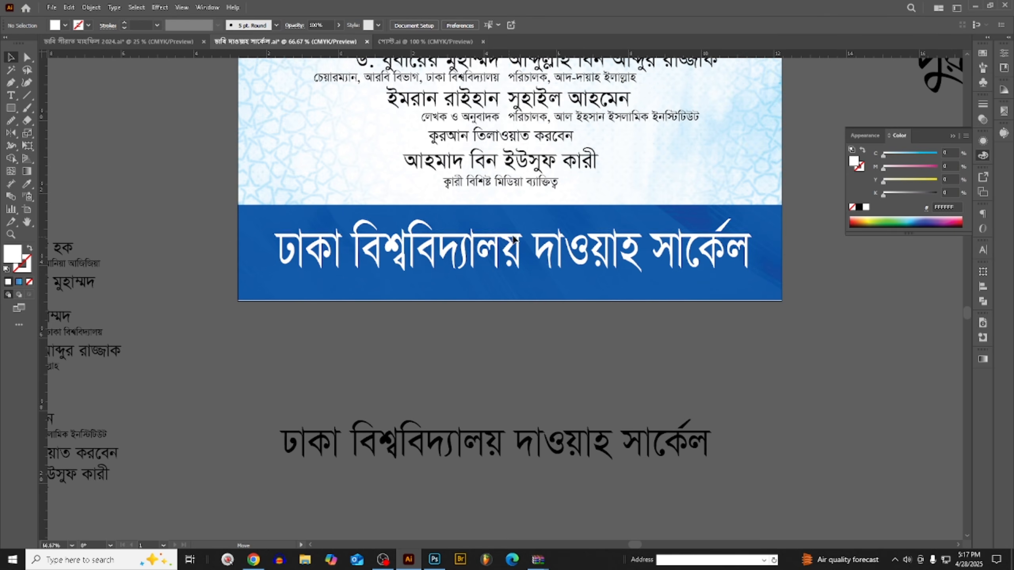
scroll(567, 315, down, 2)
scroll(581, 324, up, 3)
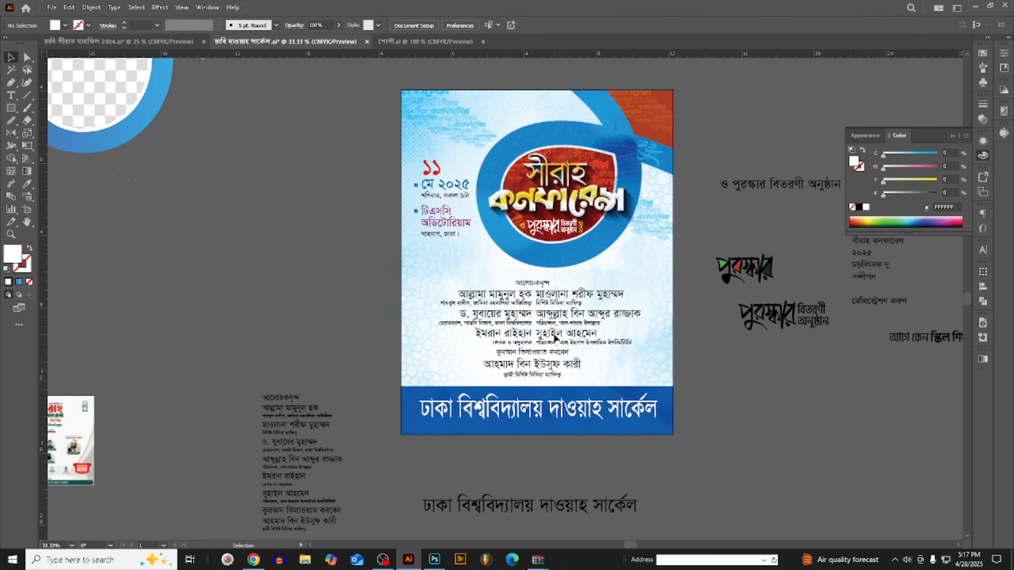
- Delete the "কুরআন তিলাওয়াত করবেন" heading together with the reciter's name and description lines below the speaker list
scroll(581, 325, up, 2)
scroll(480, 351, up, 1)
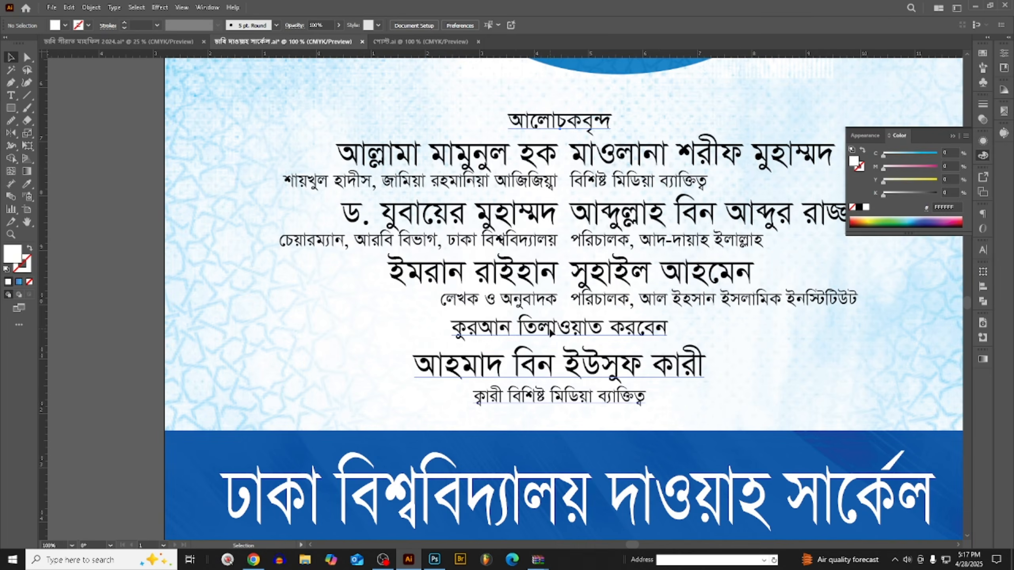
double_click(551, 332)
drag(455, 327, 759, 397)
key(BackSpace)
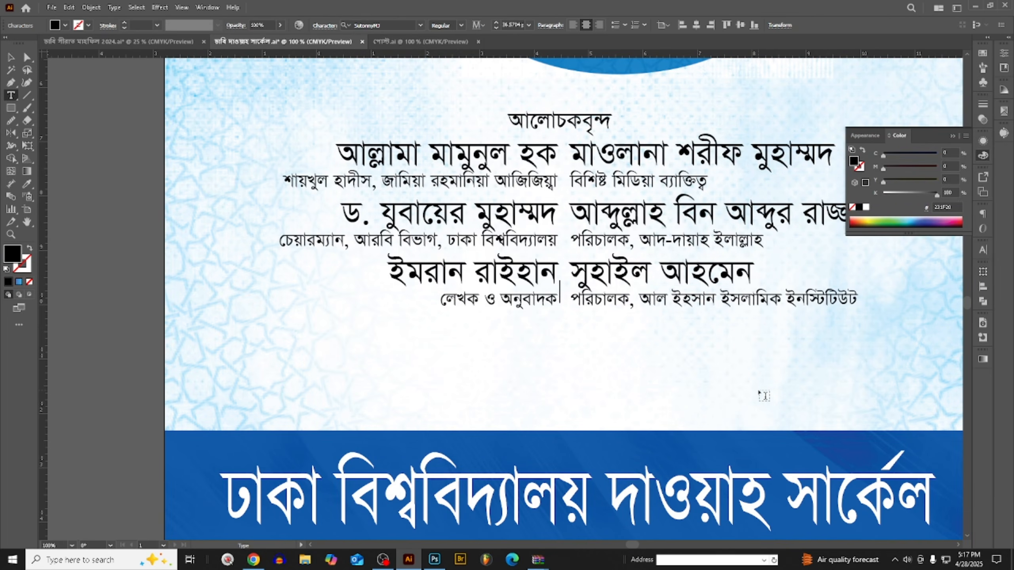
scroll(763, 395, up, 3)
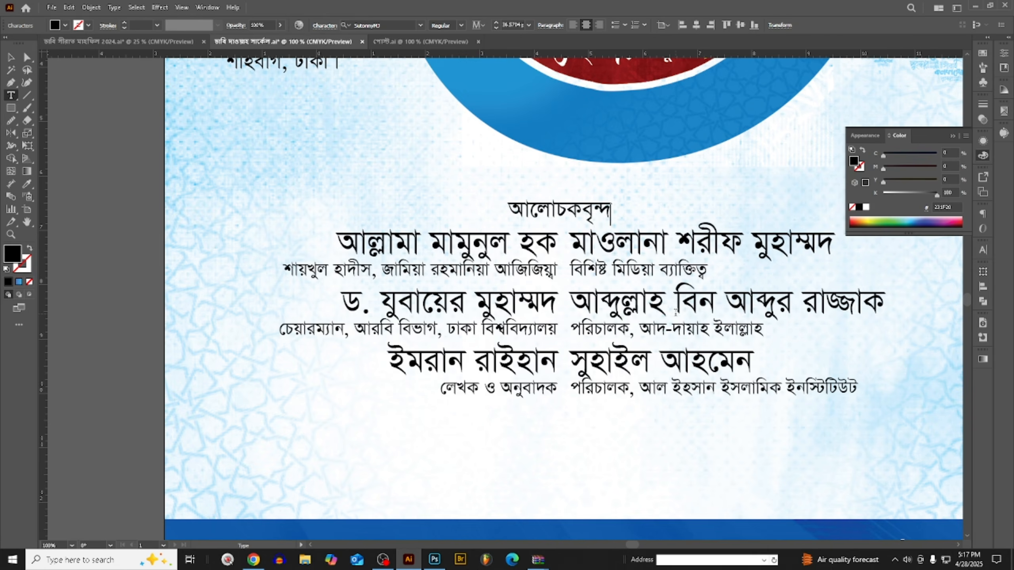
- Move the আলোচকবৃন্দ heading and the two-column speaker list straight down to just above the blue footer band
scroll(502, 298, up, 2)
key(Escape)
key(ctrl+minus)
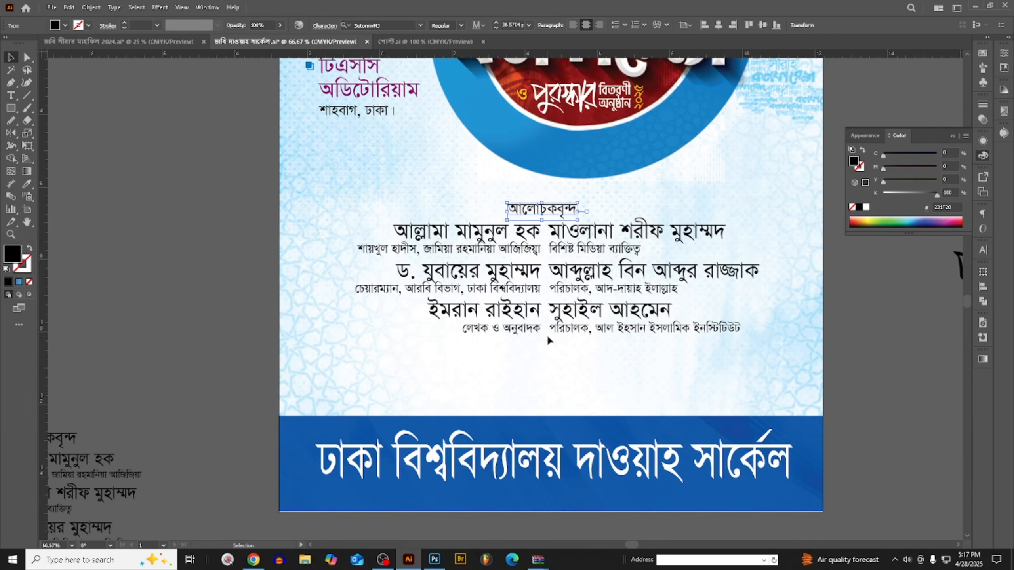
drag(547, 340, 641, 187)
drag(556, 238, 556, 303)
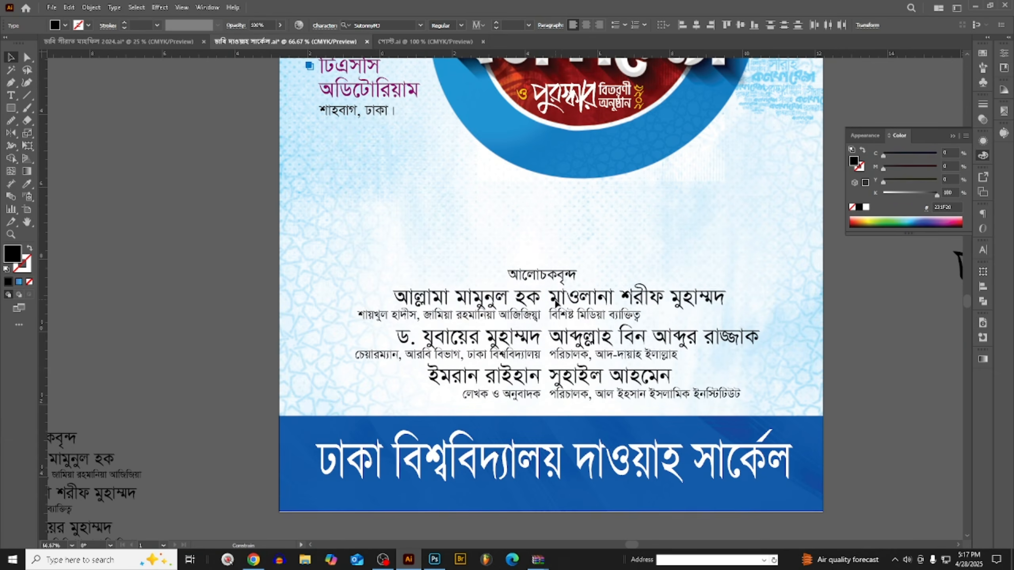
click(562, 216)
scroll(562, 216, up, 1)
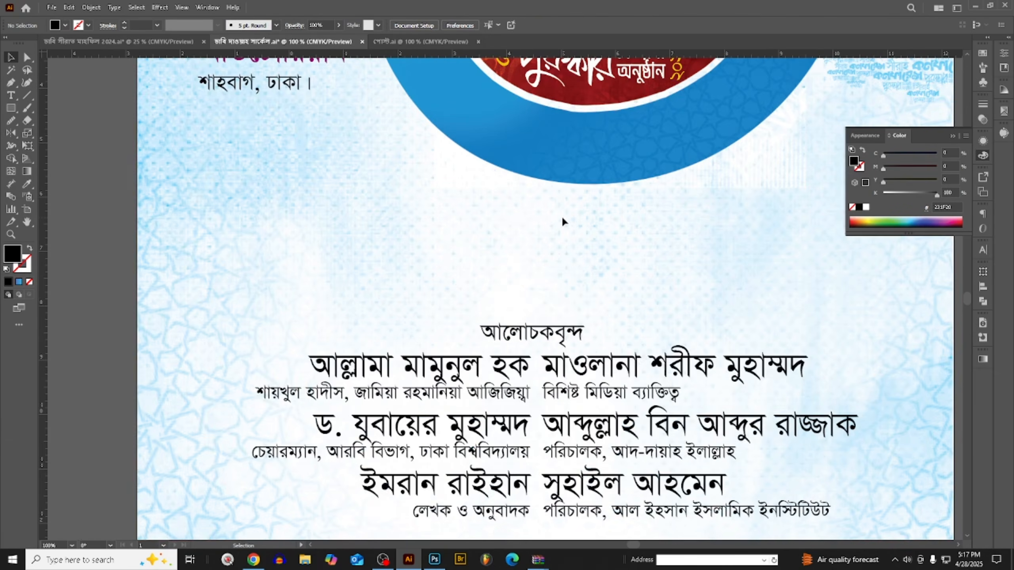
- Paste the copied Quran recitation text block and centre it above the আলোচকবৃন্দ heading
key(ctrl+v)
click(520, 276)
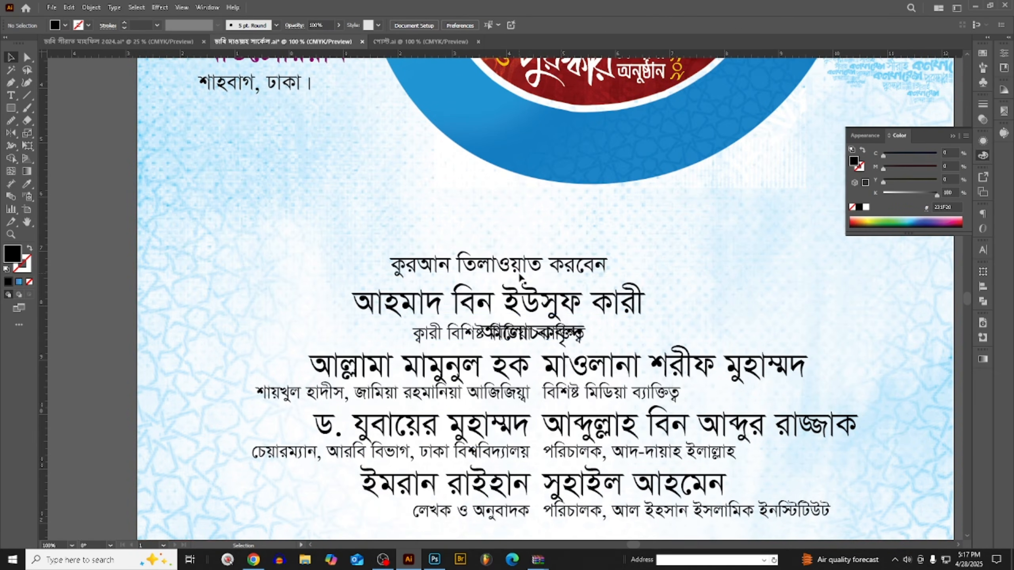
drag(520, 276, 563, 245)
scroll(574, 241, down, 2)
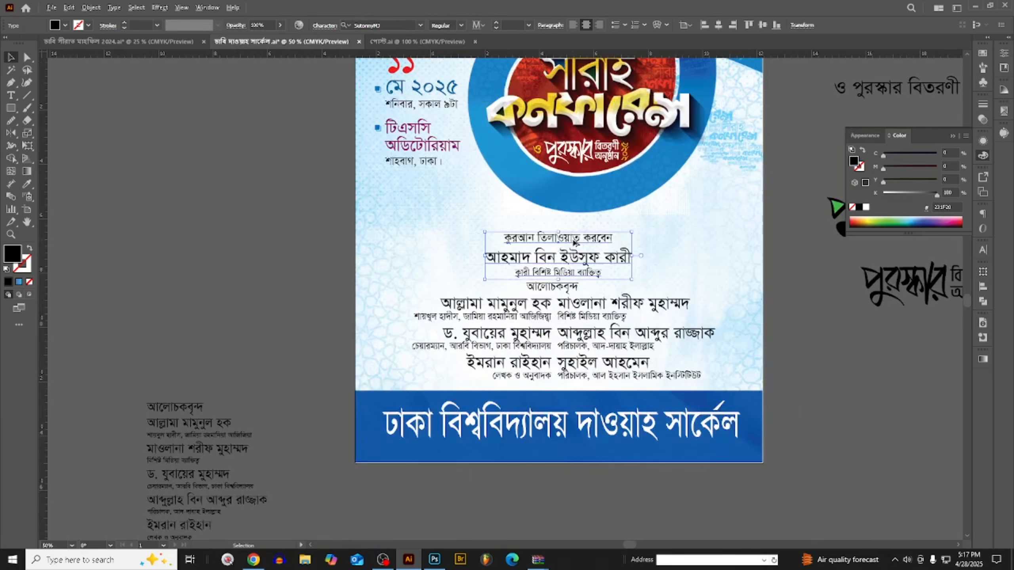
- Try the TangonMotaMJ Regular font on the "কুরআন তিলাওয়াত করবেন" line of the recitation block
scroll(572, 240, up, 2)
click(504, 228)
triple_click(540, 241)
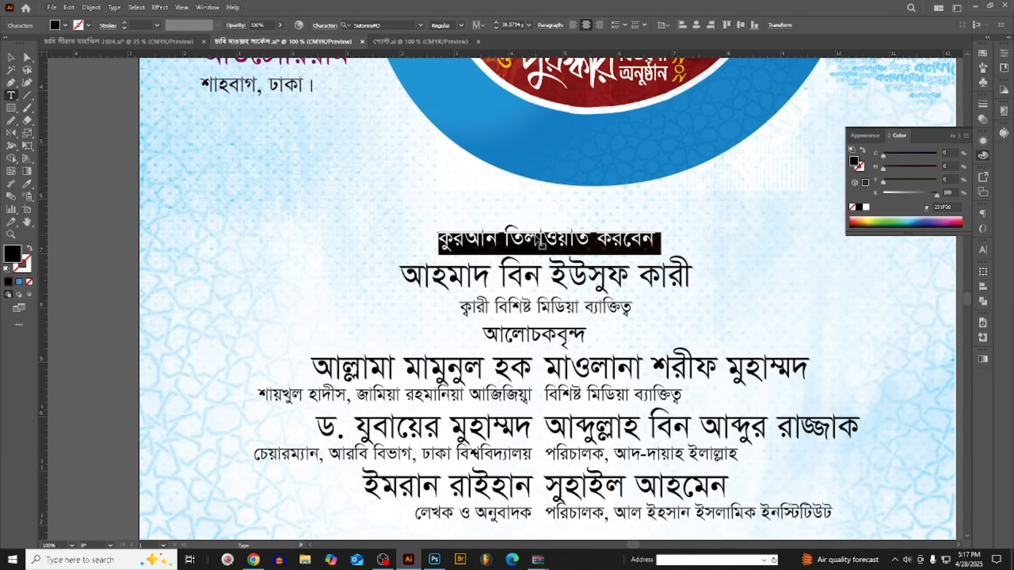
scroll(541, 245, down, 2)
key(ctrl+t)
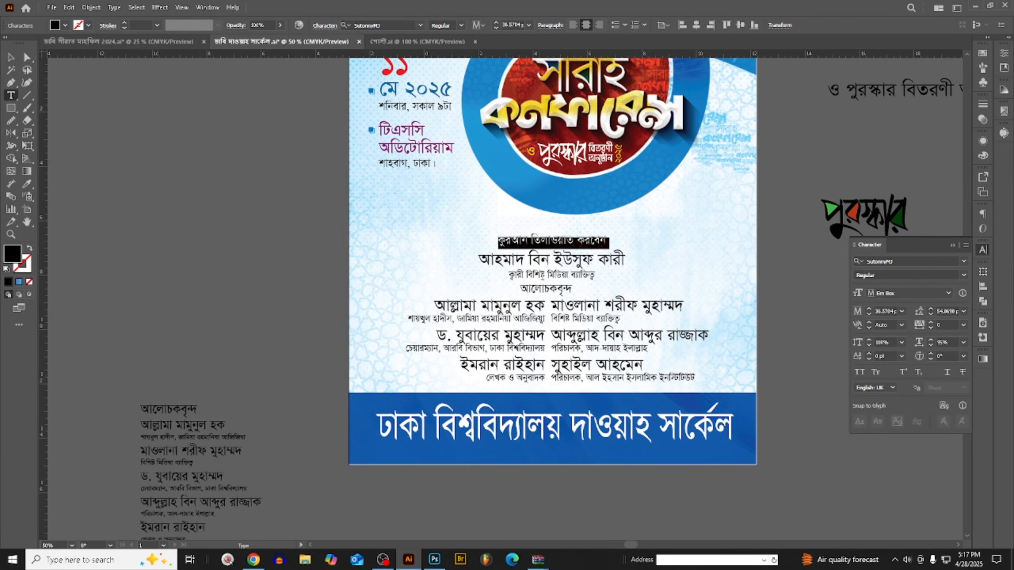
scroll(564, 240, up, 2)
triple_click(587, 242)
scroll(489, 239, down, 1)
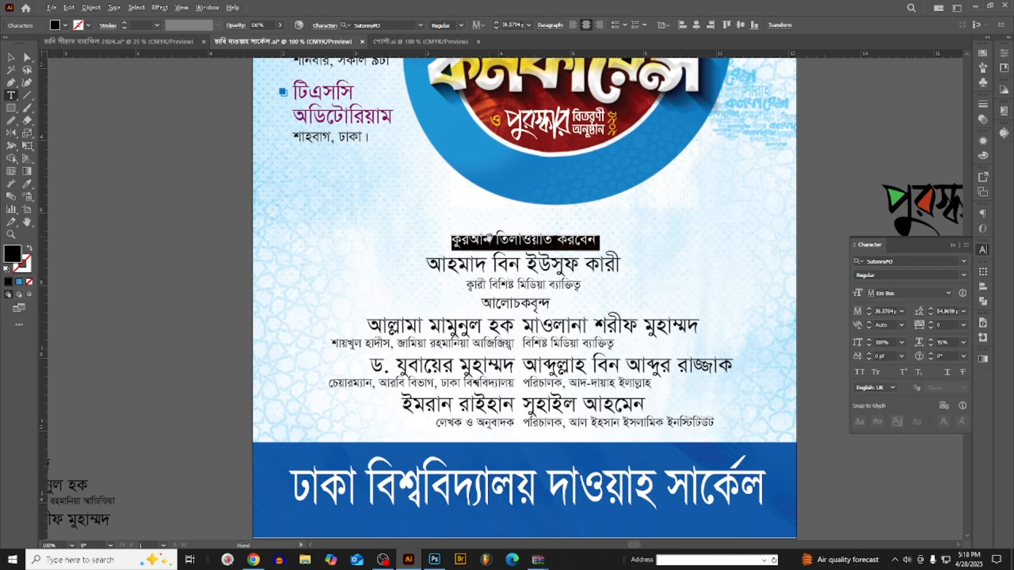
click(908, 261)
key(BackSpace)
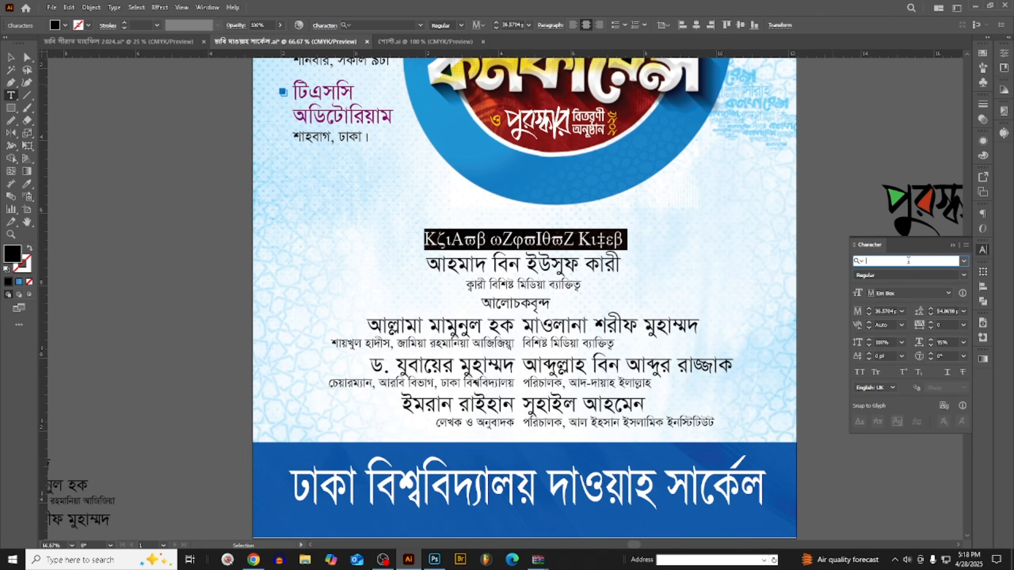
text(TangonMotaMJ Regular)
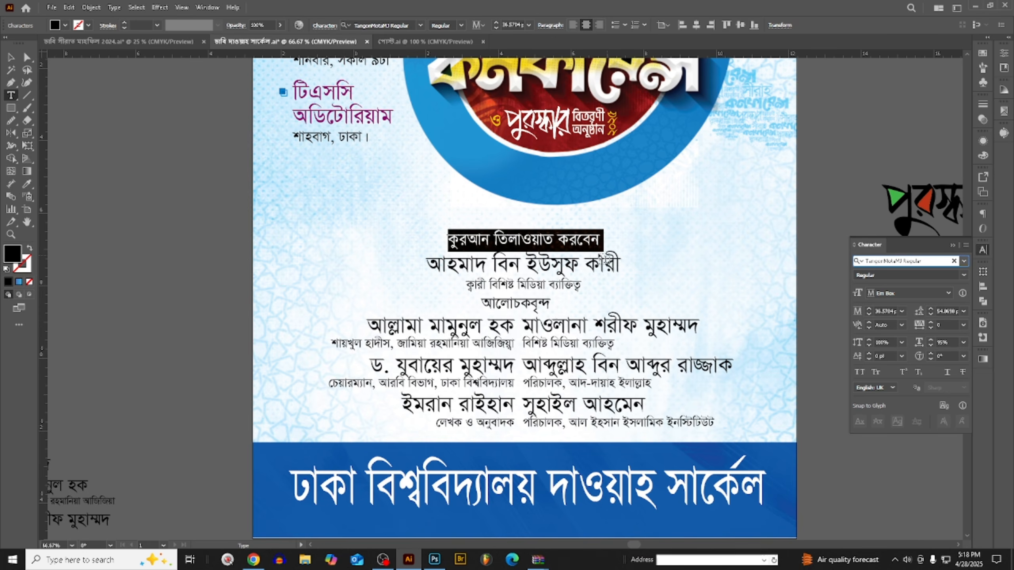
- Try the fonts that follow in the list on the "কুরআন তিলাওয়াত করবেন" line, ending with TonnyBanglaMJ
click(571, 242)
scroll(456, 252, up, 3)
triple_click(601, 222)
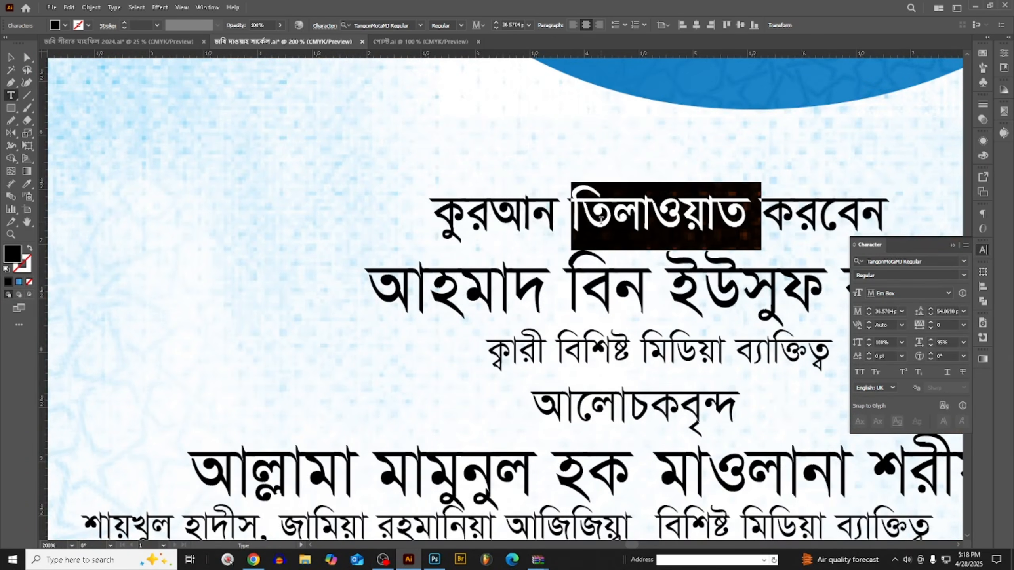
click(927, 264)
key(Down)
key(Down)
key(Down)
key(Down)
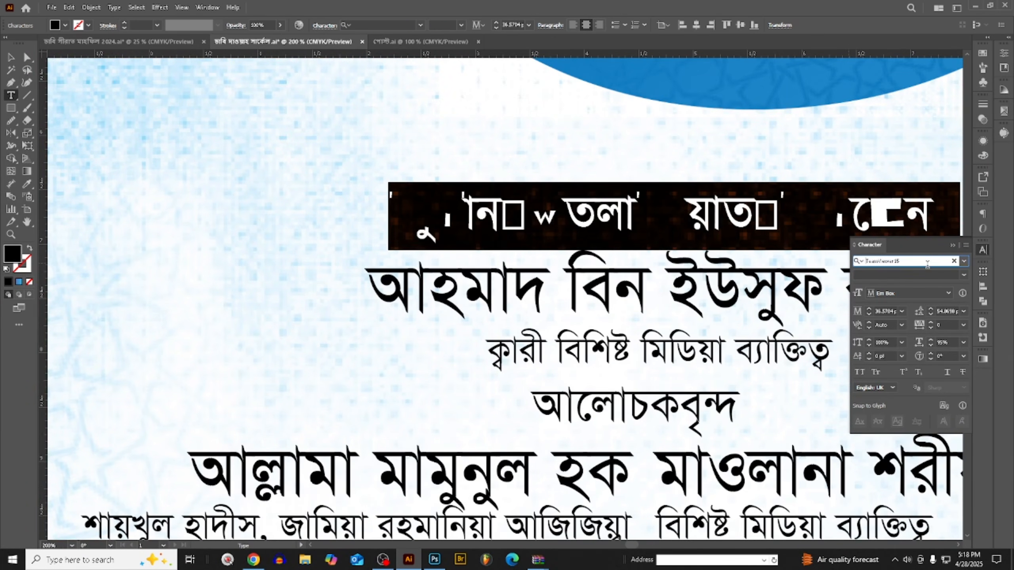
key(Down)
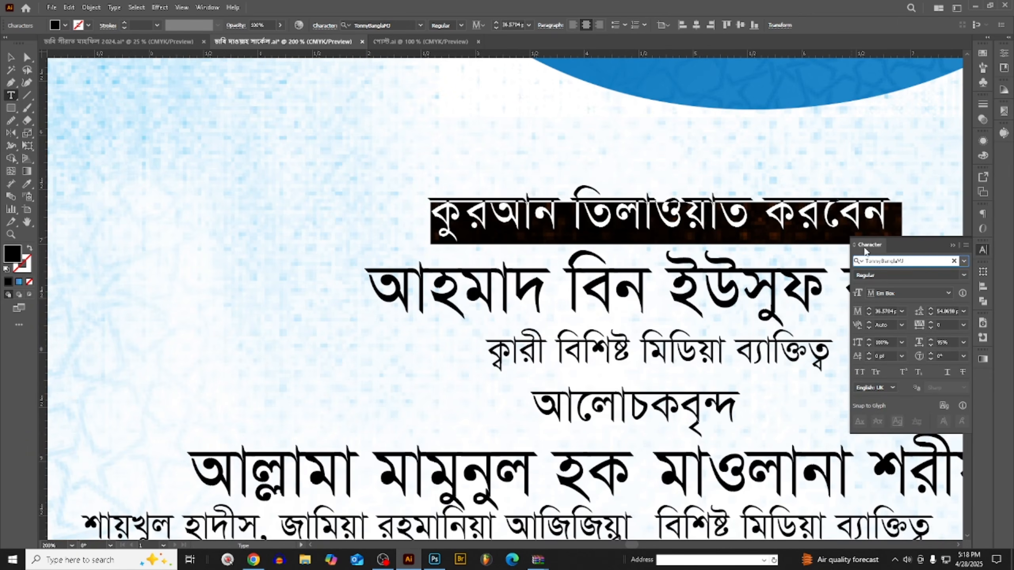
key(ctrl+minus)
key(ctrl+minus)
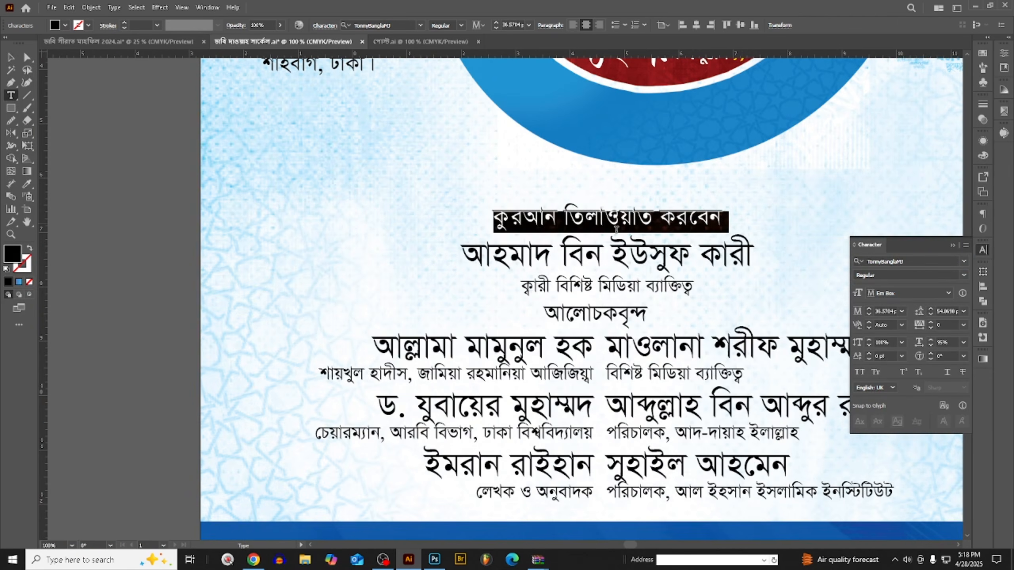
click(910, 262)
text(B)
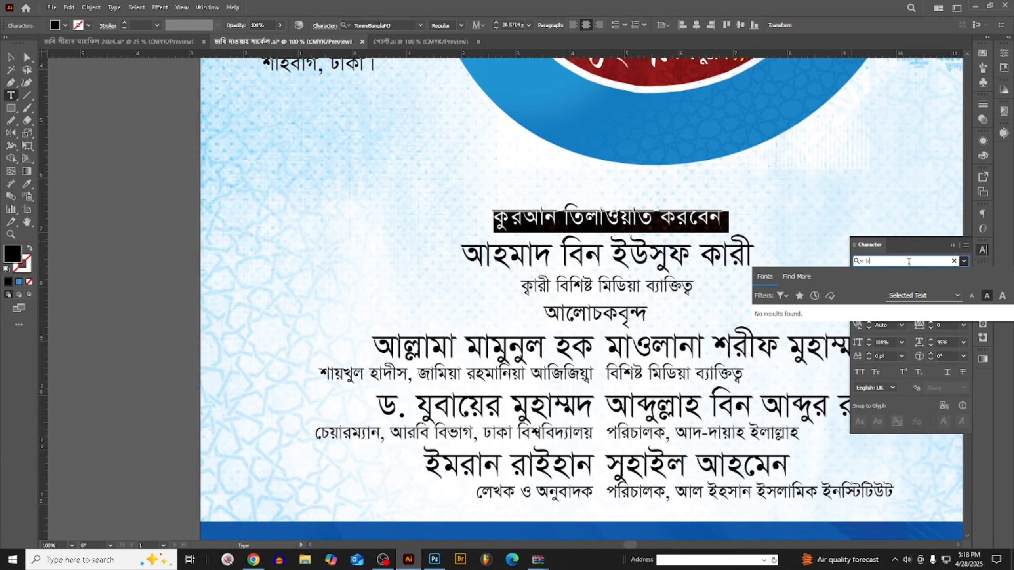
key(BackSpace)
key(ctrl+alt+n)
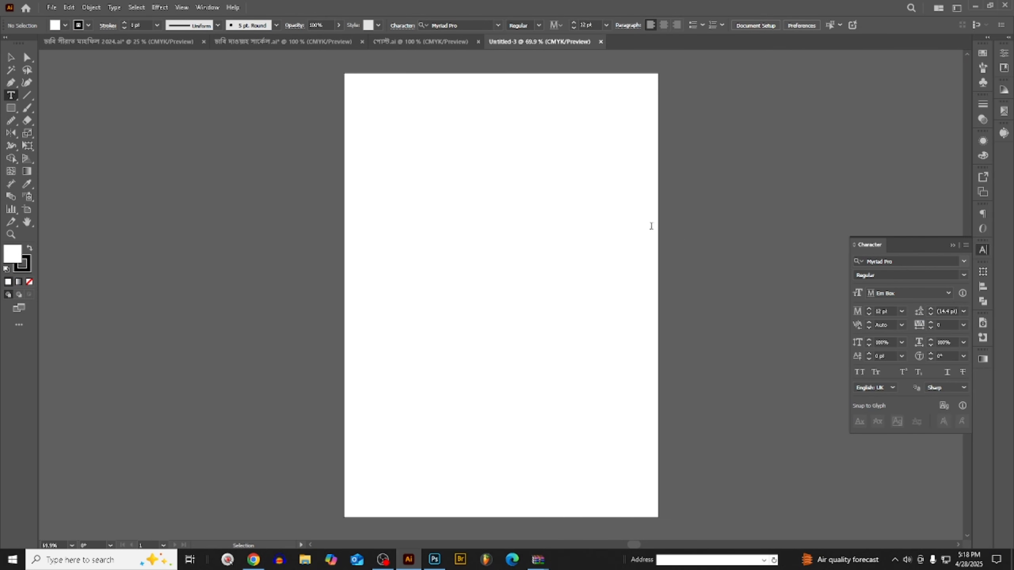
click(604, 41)
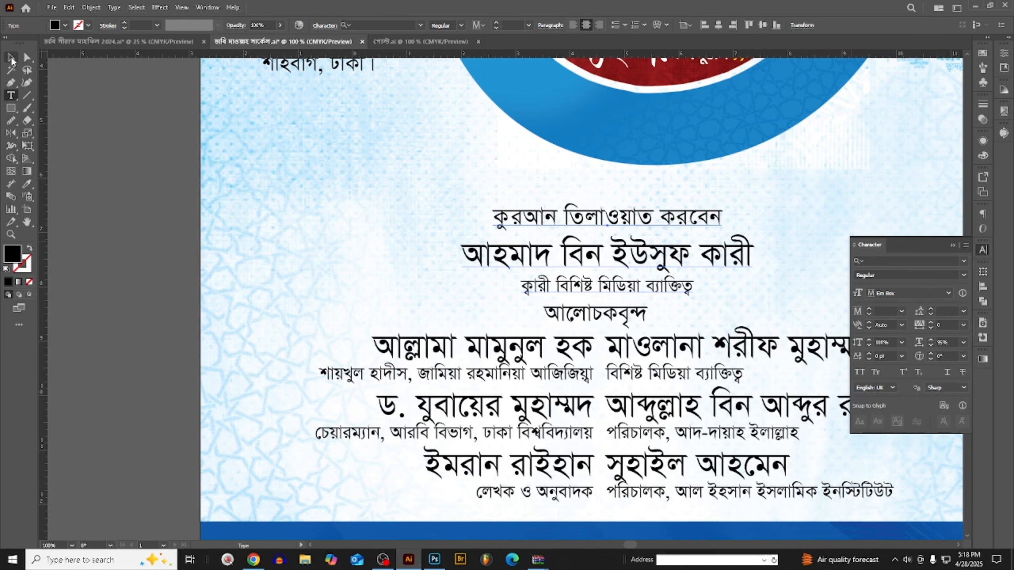
- Select the "কুরআন তিলাওয়াত করবেন" line and save the poster document
triple_click(557, 216)
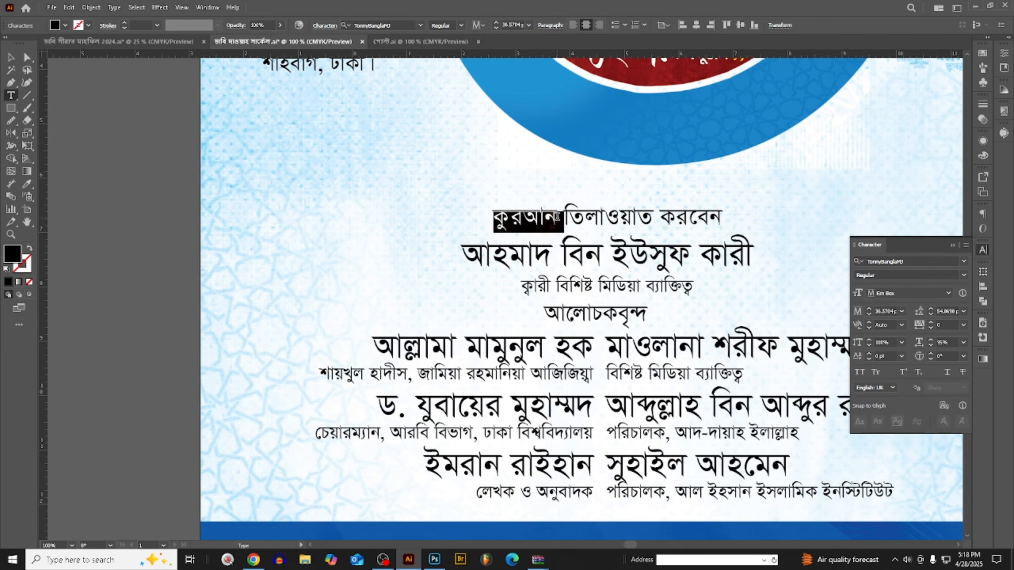
key(ctrl+s)
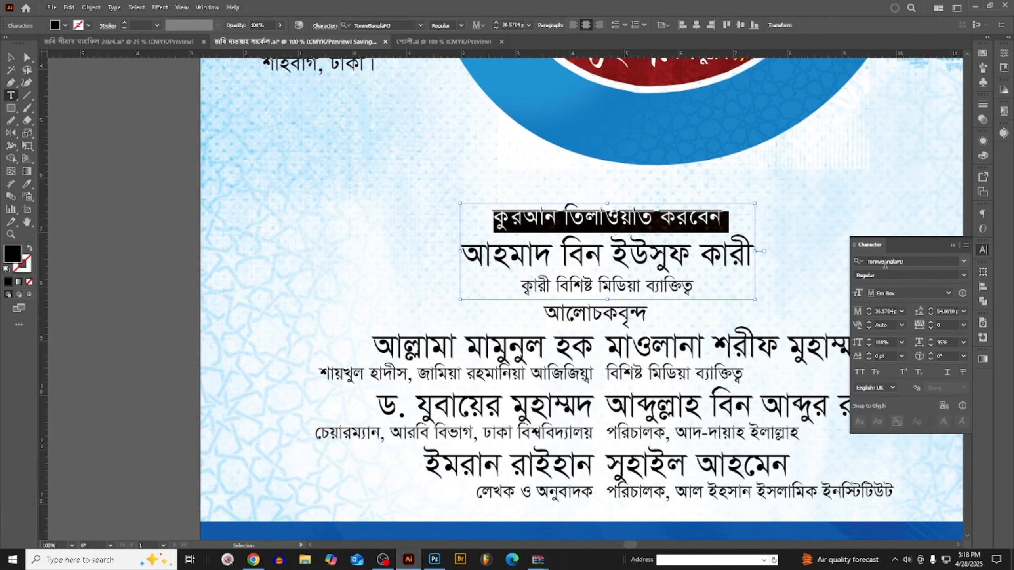
- Look through the font list and try GangaMJ on the "কুরআন তিলাওয়াত করবেন" line
click(925, 263)
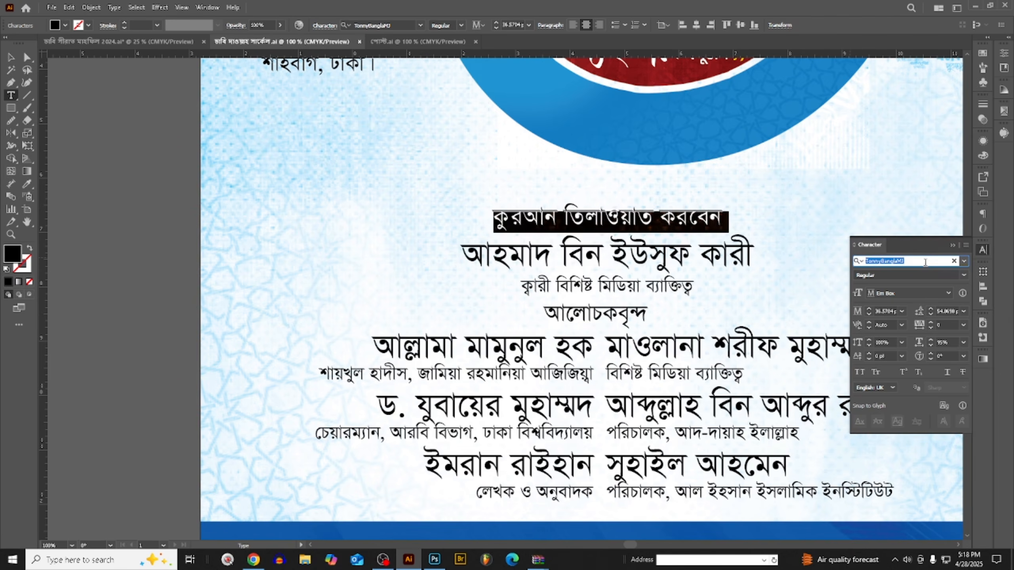
key(BackSpace)
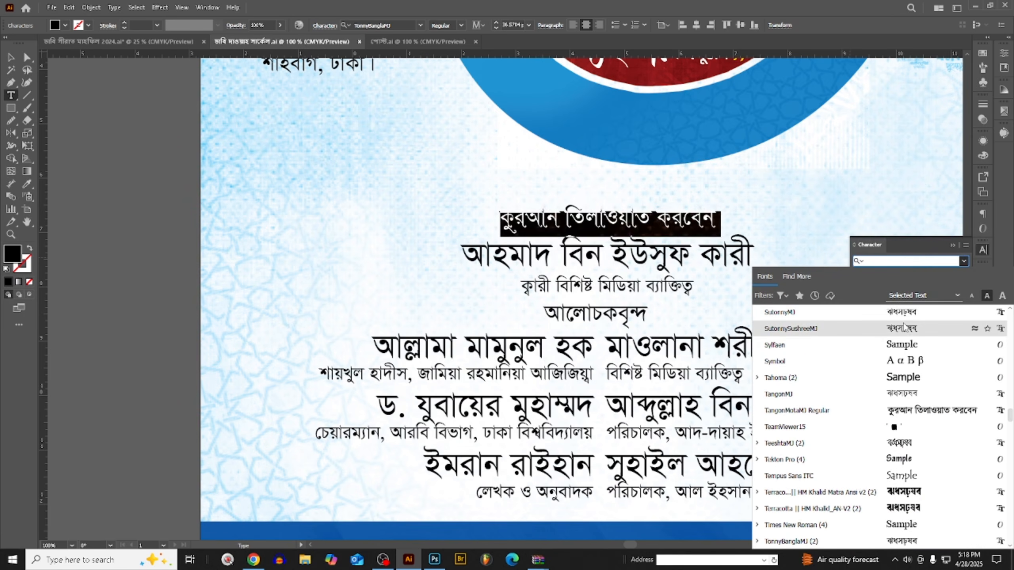
scroll(906, 495, down, 1)
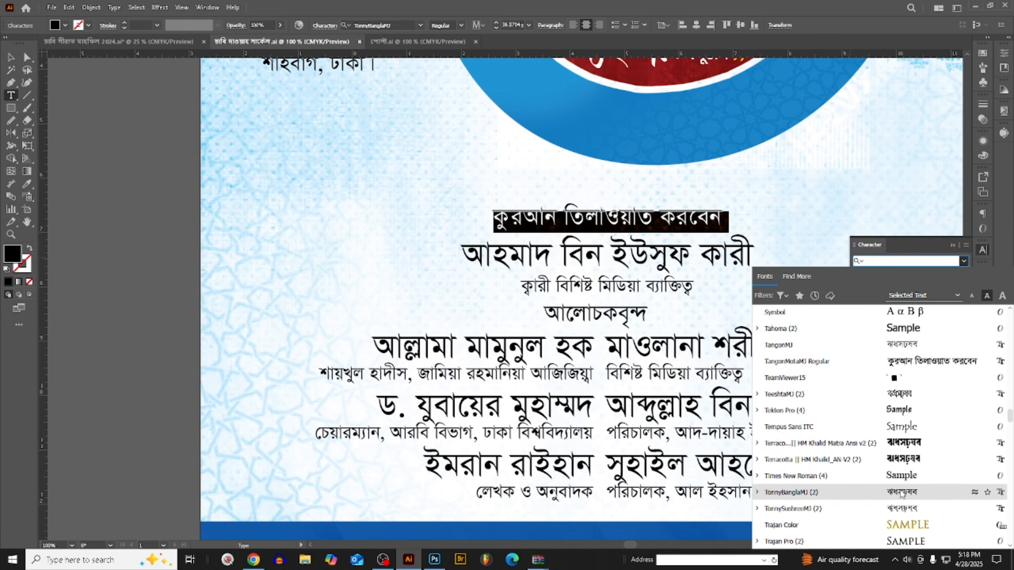
text(8)
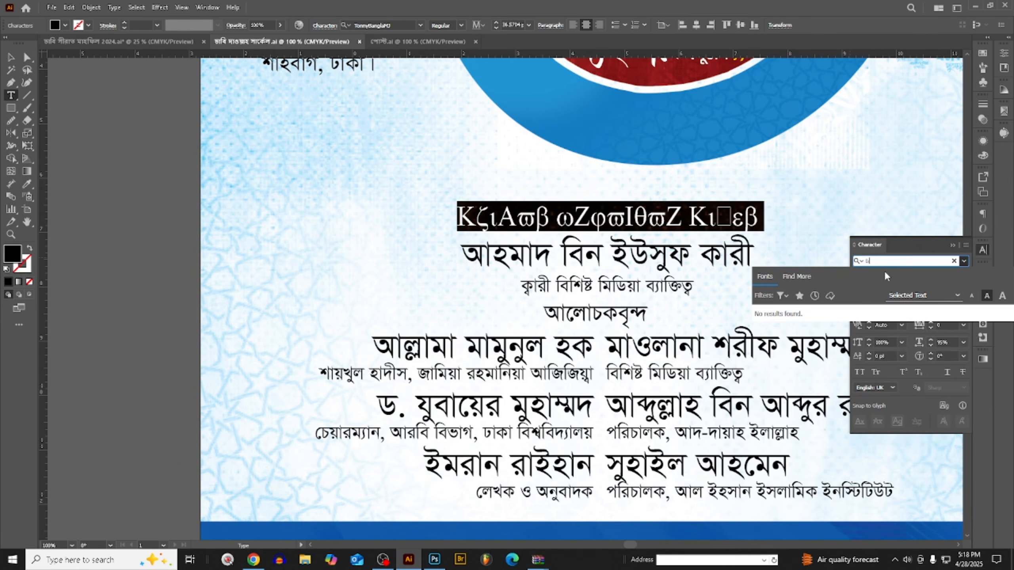
key(BackSpace)
text(g)
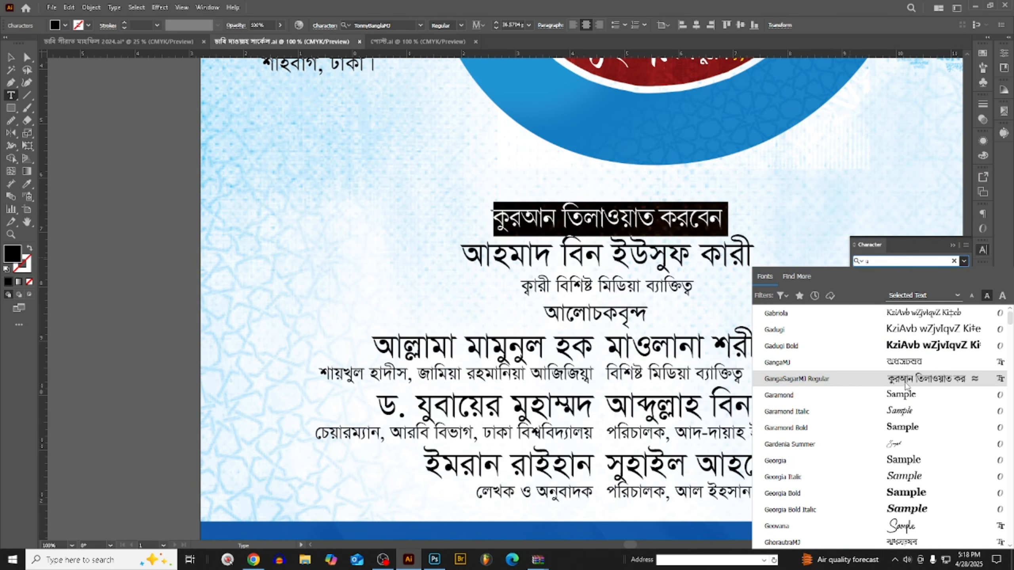
click(904, 363)
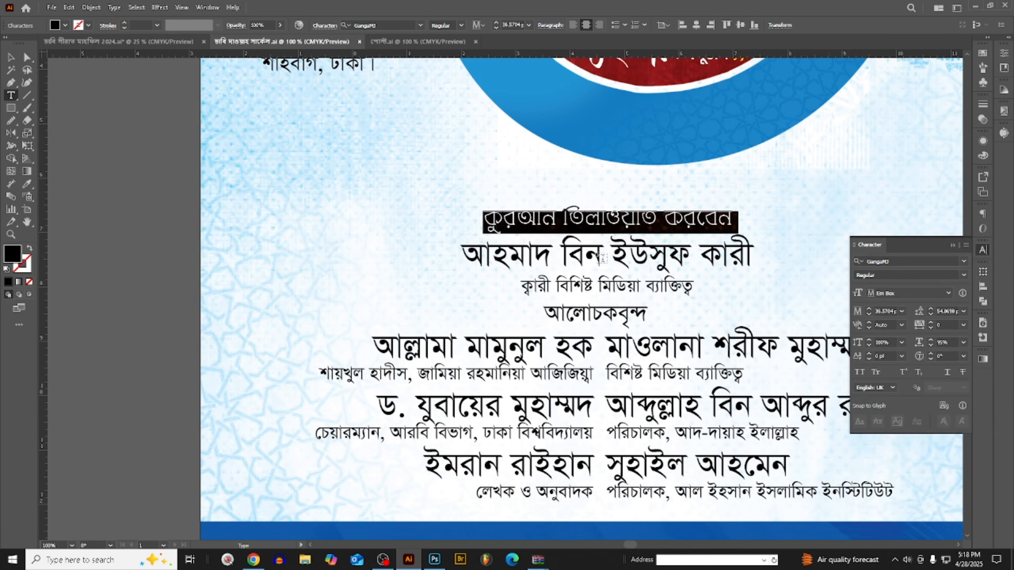
- Set the font of the "কুরআন তিলাওয়াত করবেন" line to Lipi Padmo ANSI V1 Bold
click(598, 225)
scroll(556, 226, down, 2)
scroll(580, 224, up, 4)
triple_click(591, 217)
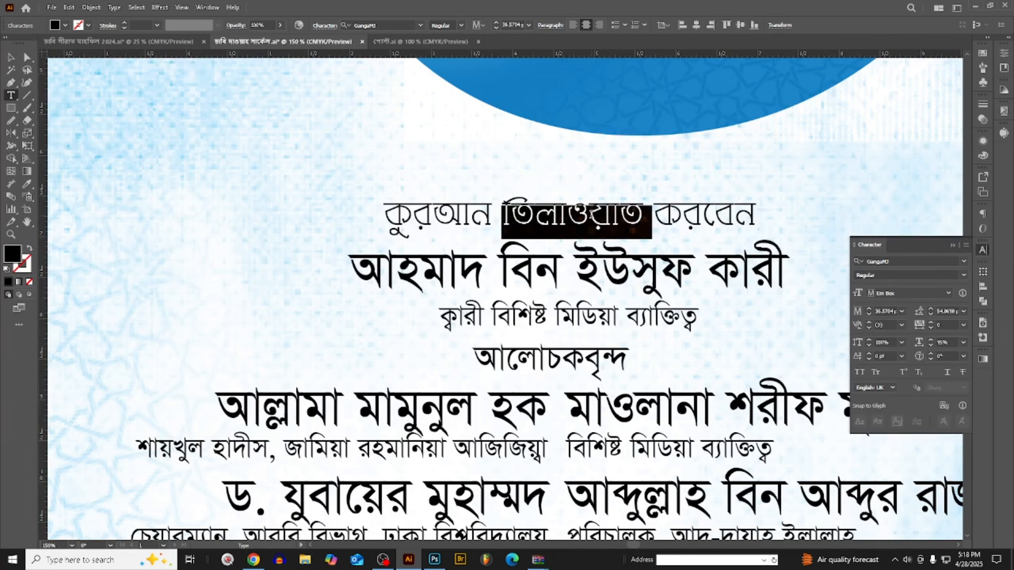
click(900, 260)
text(lip)
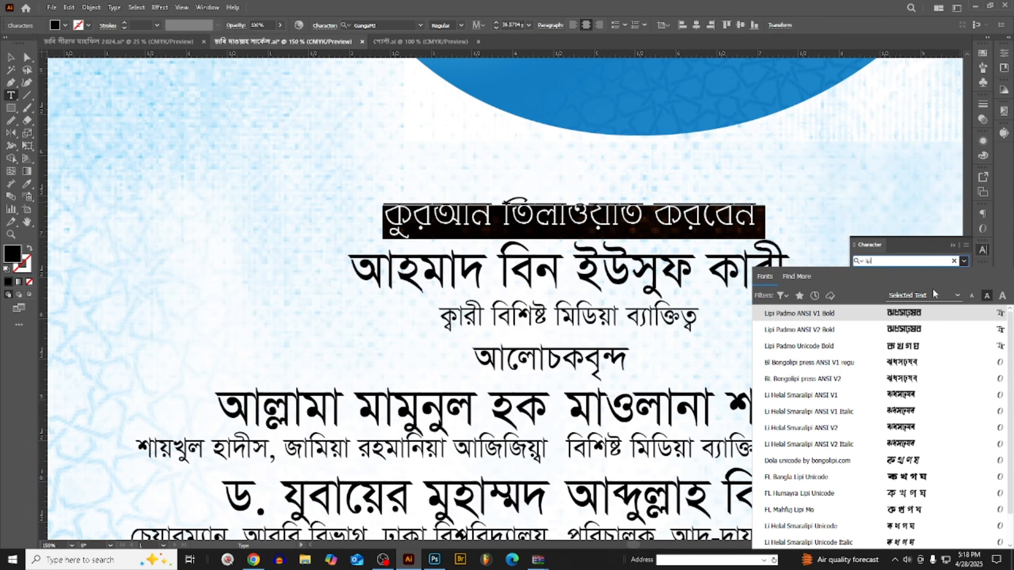
click(923, 313)
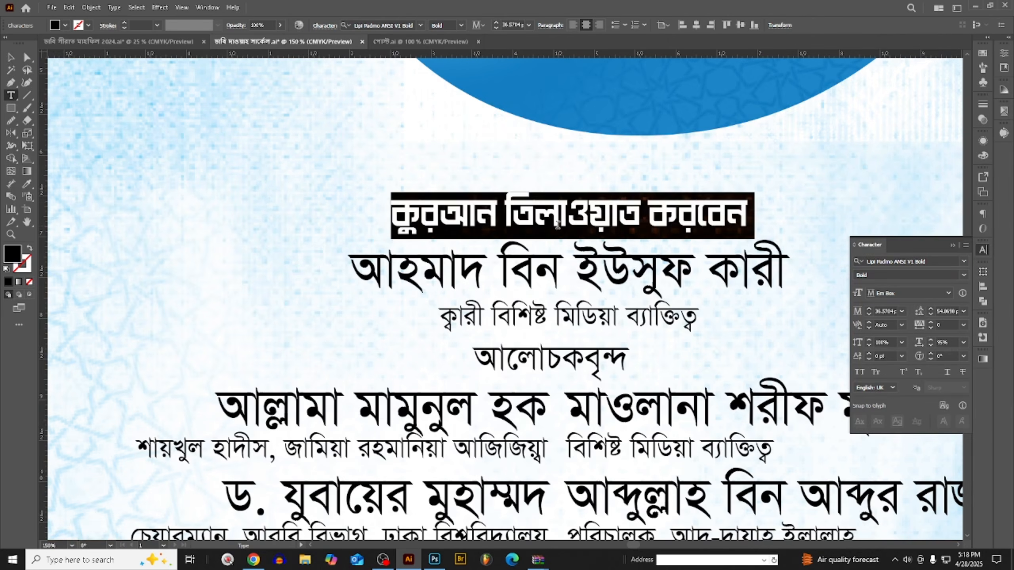
- Reduce the font size of the "কুরআন তিলাওয়াত করবেন" line in steps to about 28.6 pt
triple_click(566, 220)
key(ctrl+shift+comma)
key(ctrl+shift+comma)
key(ctrl+shift+comma)
key(ctrl+shift+comma)
key(ctrl+shift+comma)
key(ctrl+shift+comma)
key(ctrl+shift+comma)
key(ctrl+shift+comma)
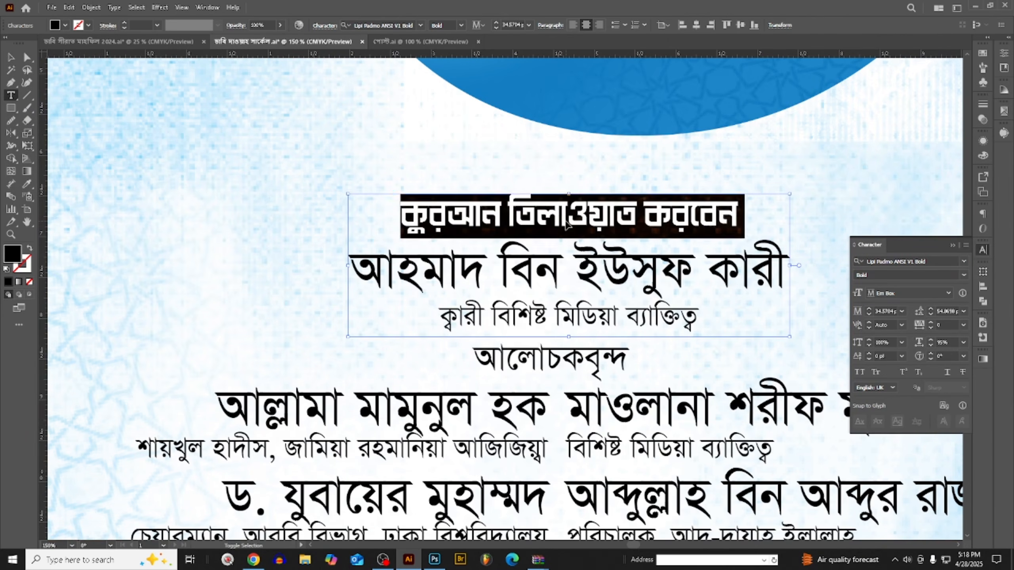
- Colour the reciter's name line reddish brown with C 0, M 80, Y 100, K 41
triple_click(549, 278)
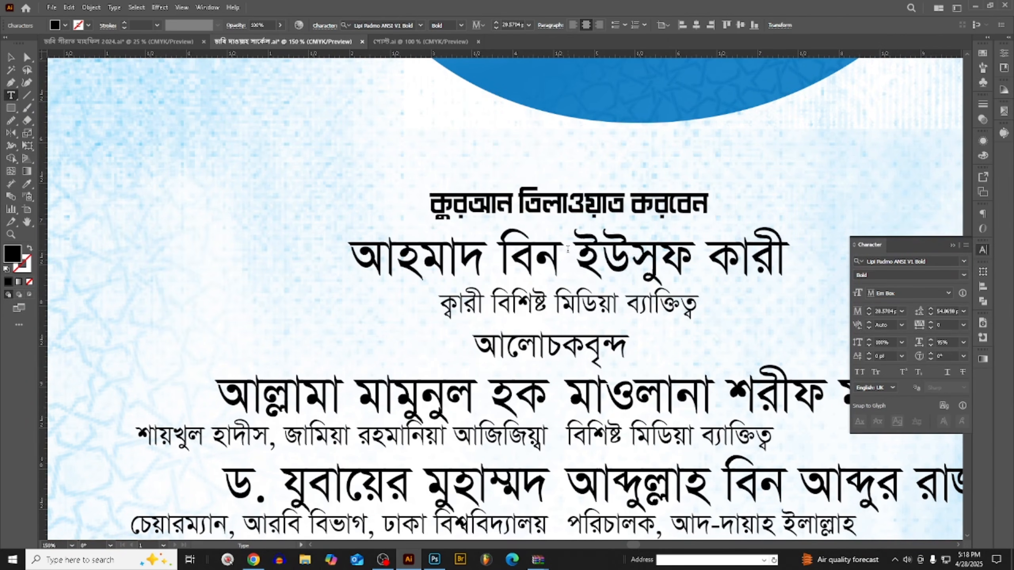
key(ctrl+minus)
key(ctrl+minus)
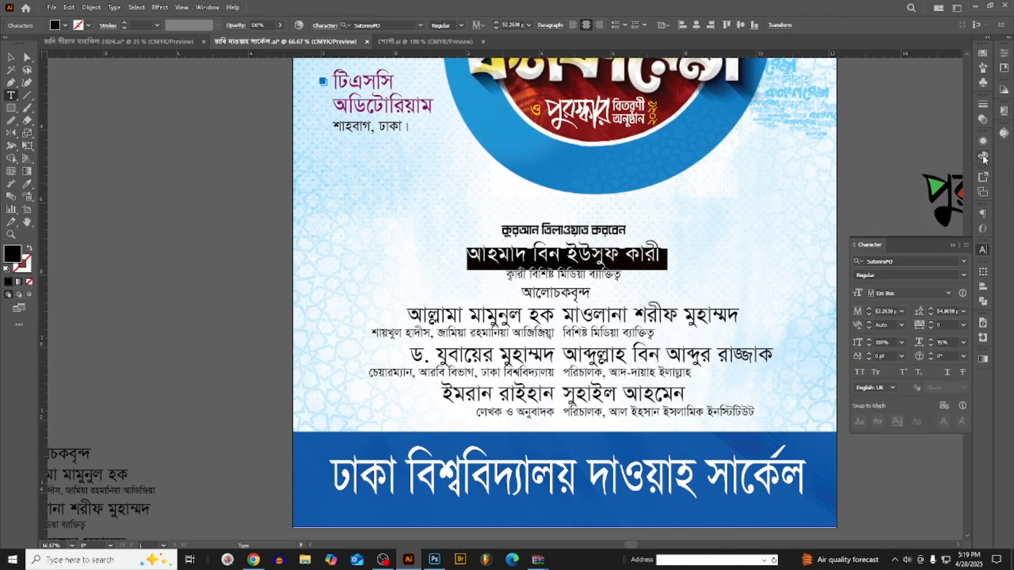
click(984, 157)
click(912, 193)
drag(920, 181, 949, 176)
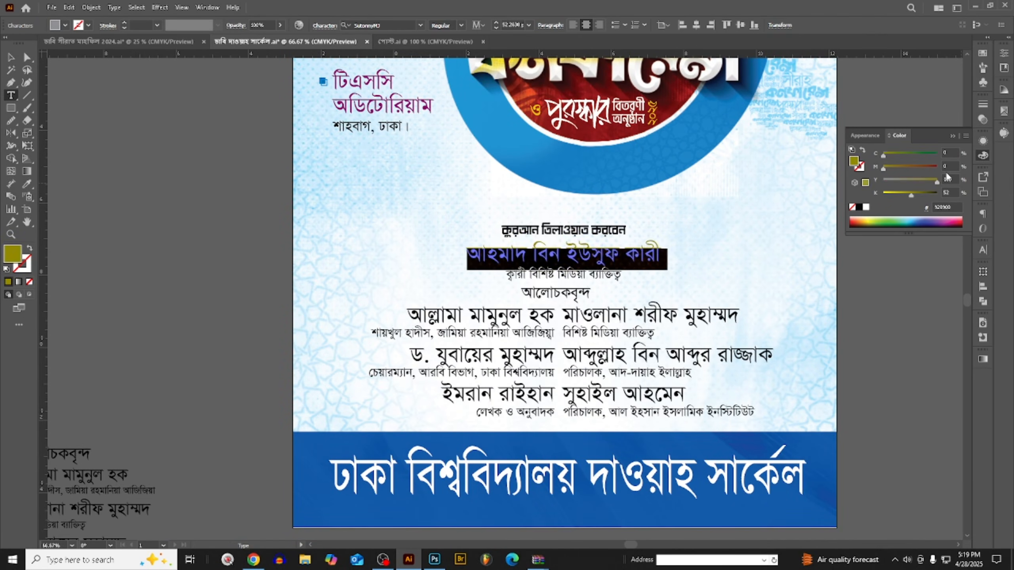
click(926, 168)
click(905, 194)
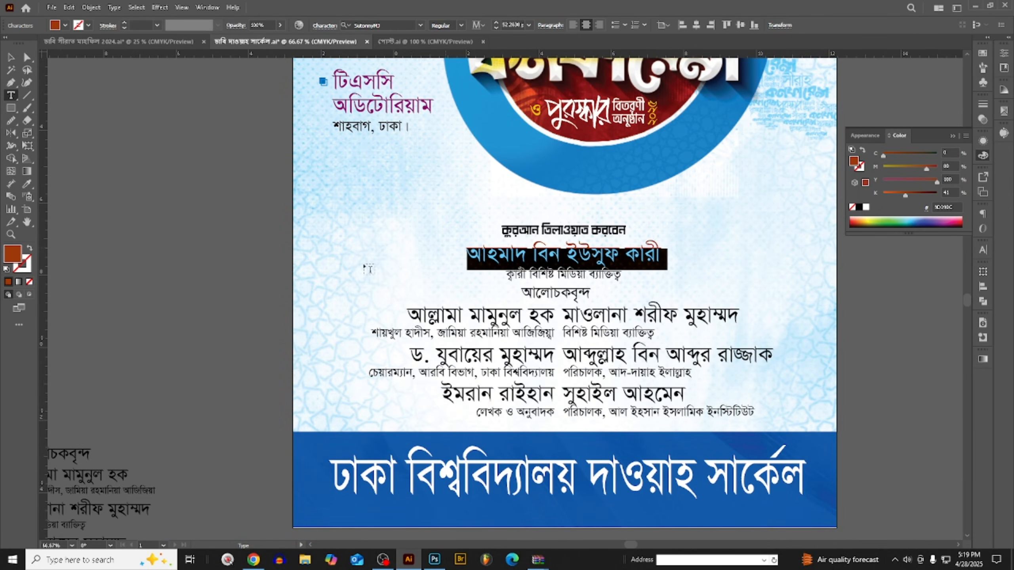
click(11, 57)
- Enlarge the reciter's name line to about 56.3 pt
scroll(551, 276, up, 2)
double_click(588, 230)
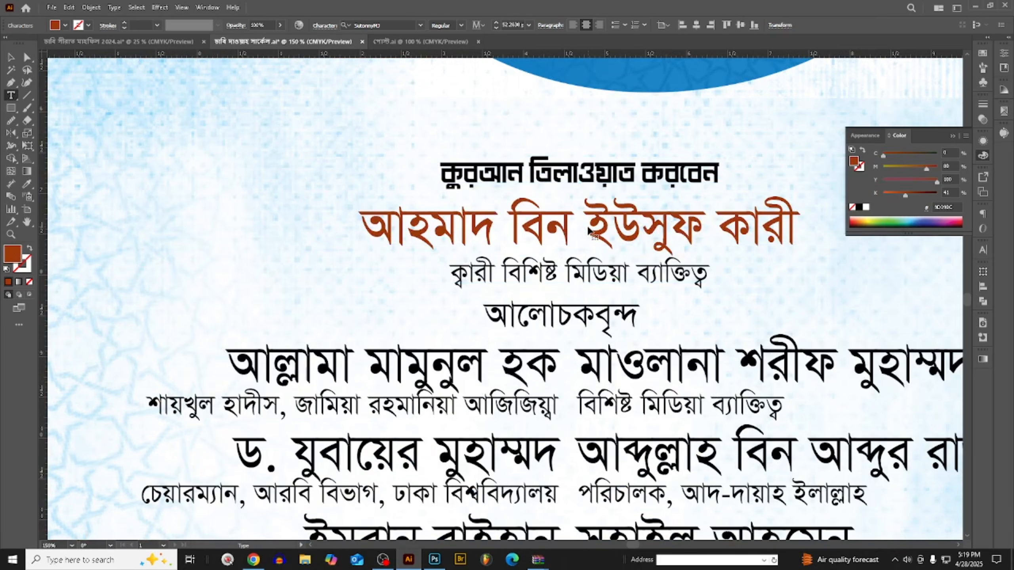
key(ctrl+a)
key(ctrl+shift+period)
key(ctrl+shift+period)
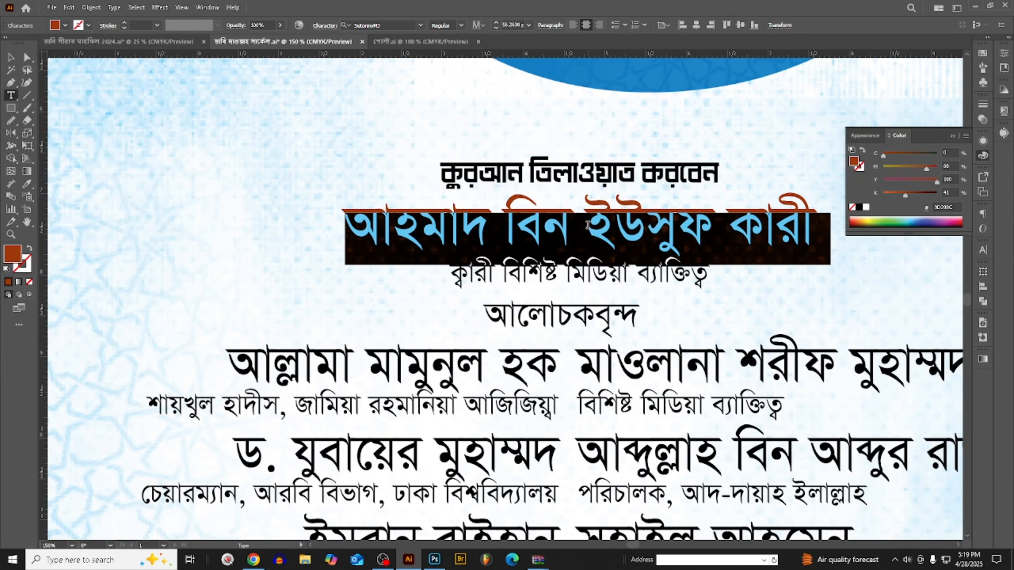
- Tighten the leading of the "ক্বারী বিশিষ্ট মিডিয়া ব্যাক্তিত্ব" line so it sits closer to the reciter's name
scroll(588, 225, down, 2)
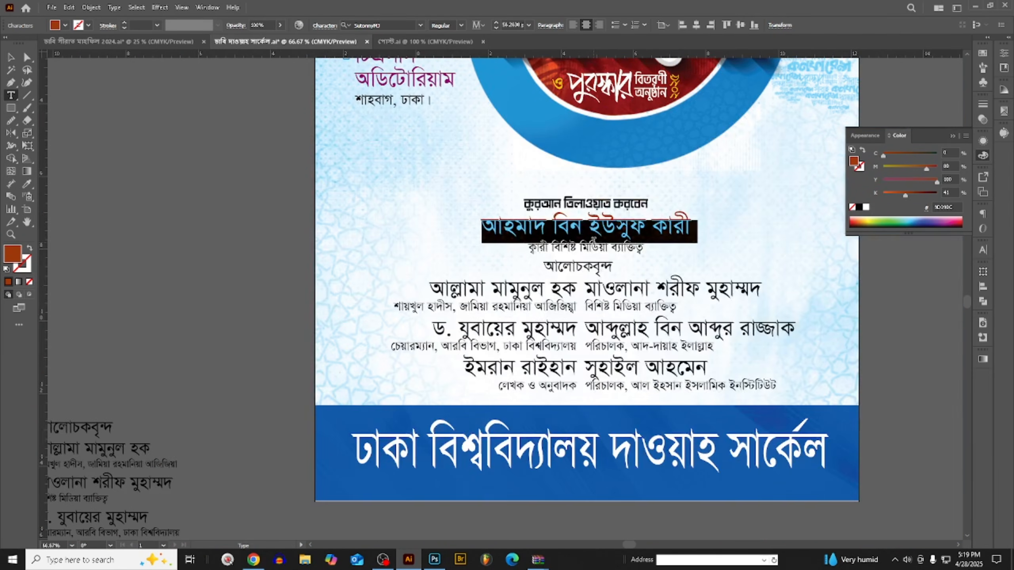
triple_click(593, 247)
scroll(591, 247, up, 2)
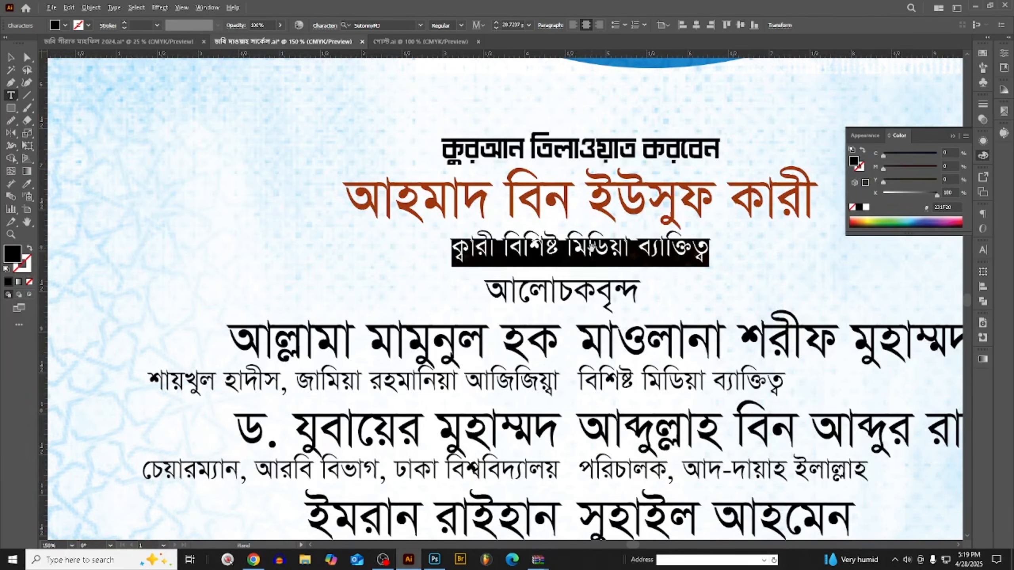
key(alt+Up)
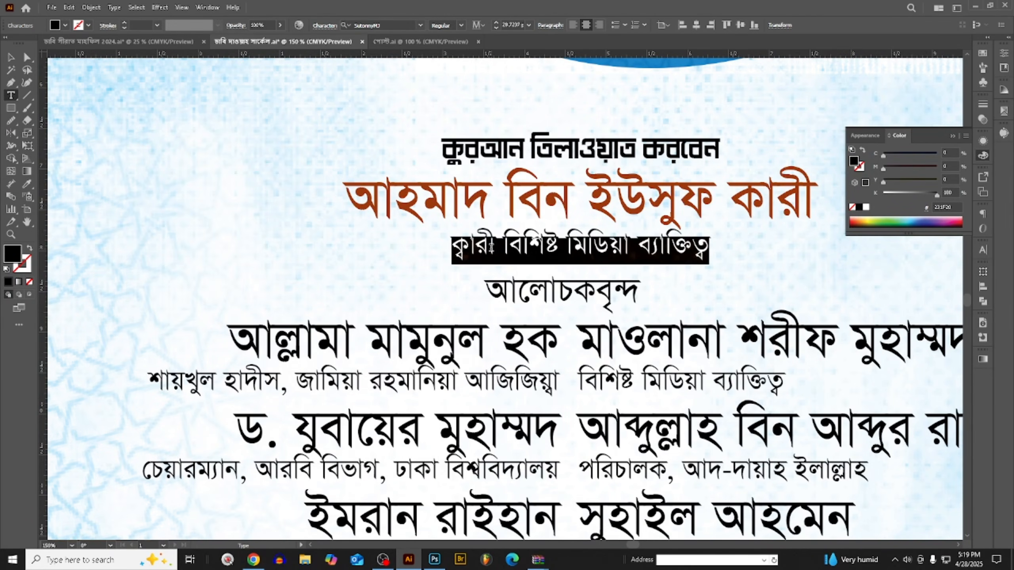
click(492, 246)
scroll(496, 248, down, 2)
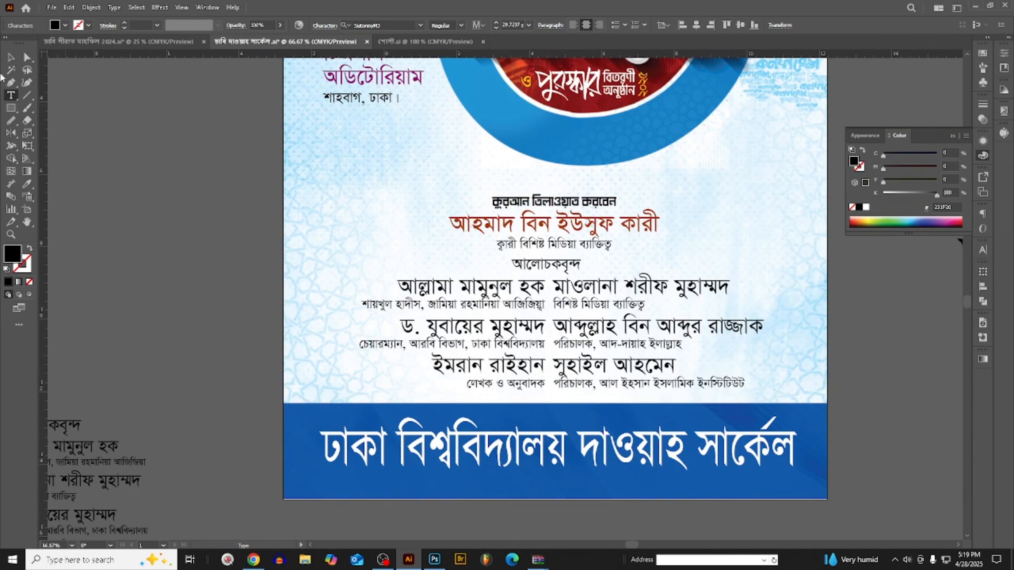
- Move the recitation text block slightly up, away from the "আলোচকবৃন্দ" heading
click(12, 60)
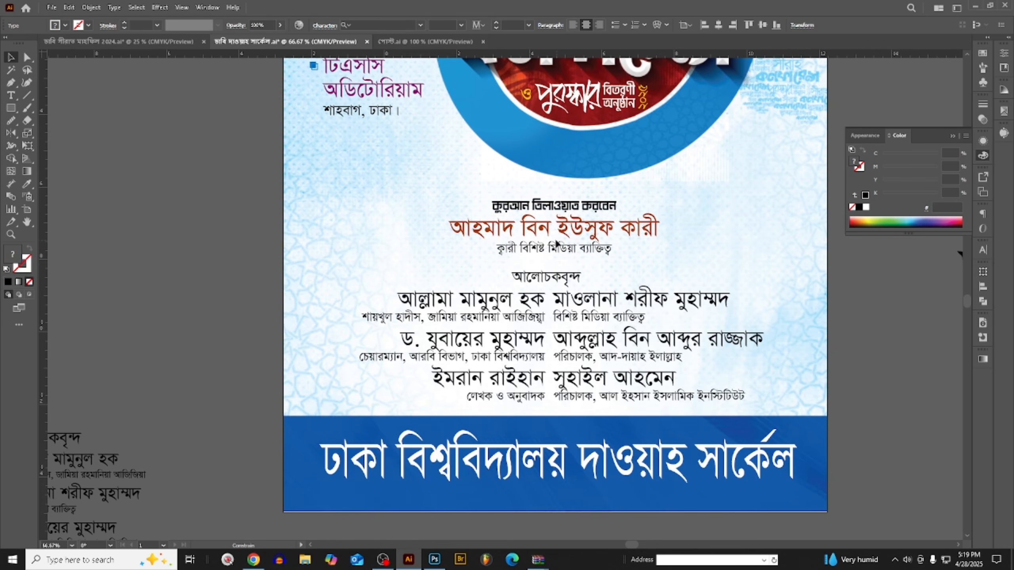
click(725, 227)
scroll(529, 208, up, 2)
scroll(547, 244, down, 1)
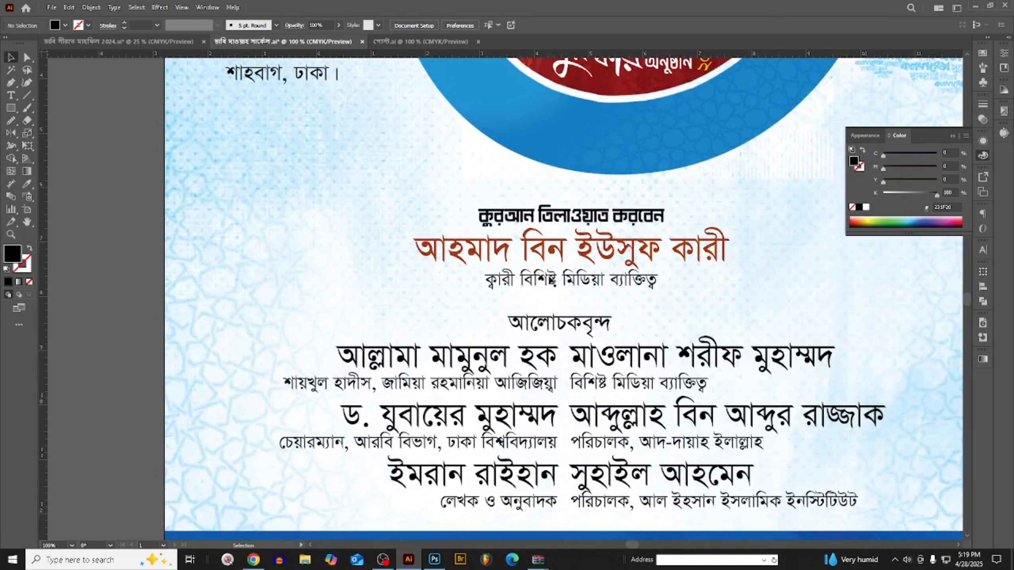
- Copy the type style of the "কুরআন তিলাওয়াত করবেন" line onto the "আলোচকবৃন্দ" heading and cut the heading from the poster
click(558, 327)
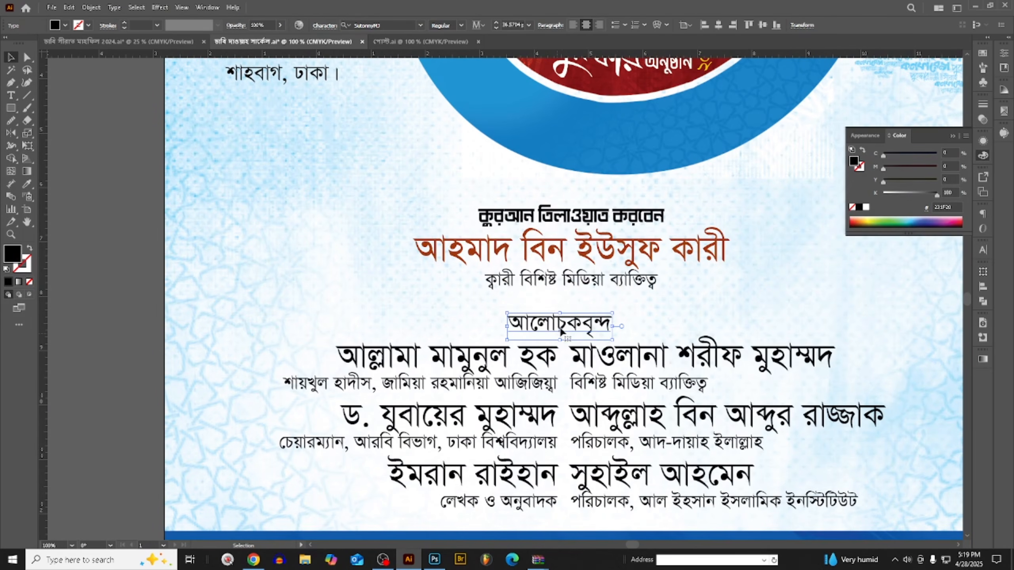
click(27, 188)
click(523, 217)
key(ctrl+x)
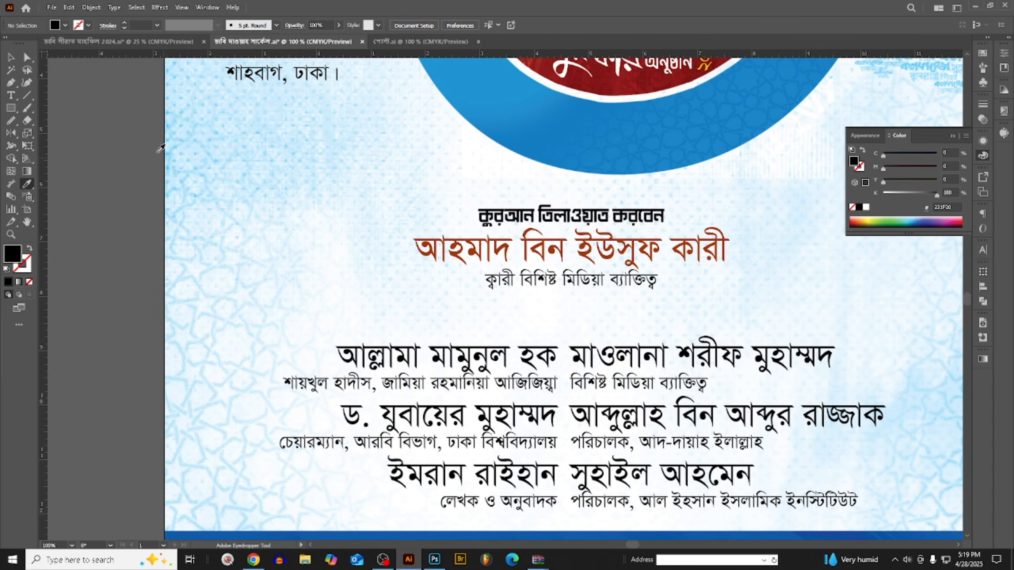
- Paste the "আলোচকবৃন্দ" heading on a new line at the end of the recitation text block
key(t)
scroll(647, 286, up, 2)
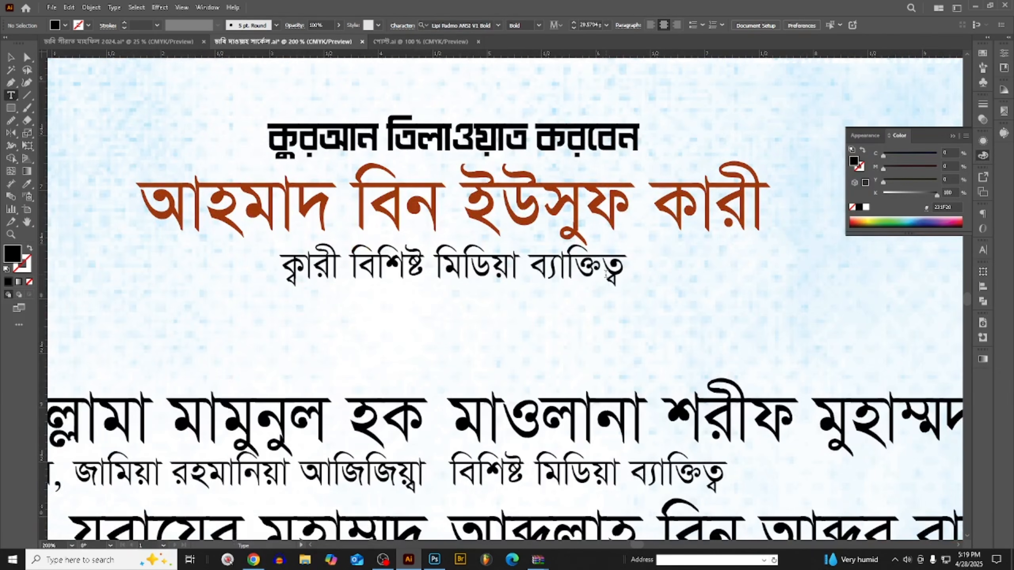
click(605, 274)
key(Return)
key(ctrl+v)
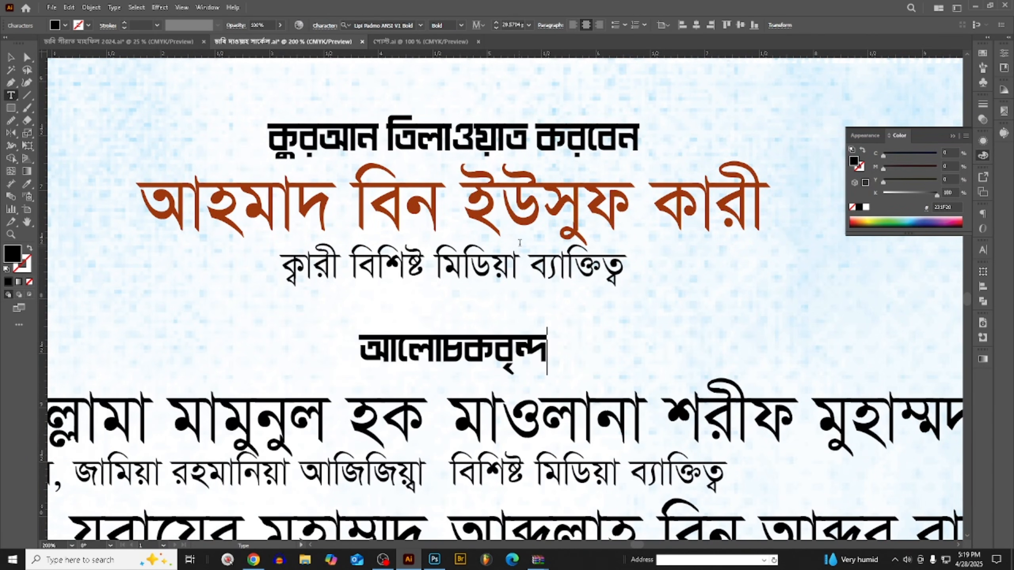
- Slightly reduce the line spacing above the "আলোচকবৃন্দ" heading within the recitation text block
scroll(490, 353, down, 2)
double_click(506, 304)
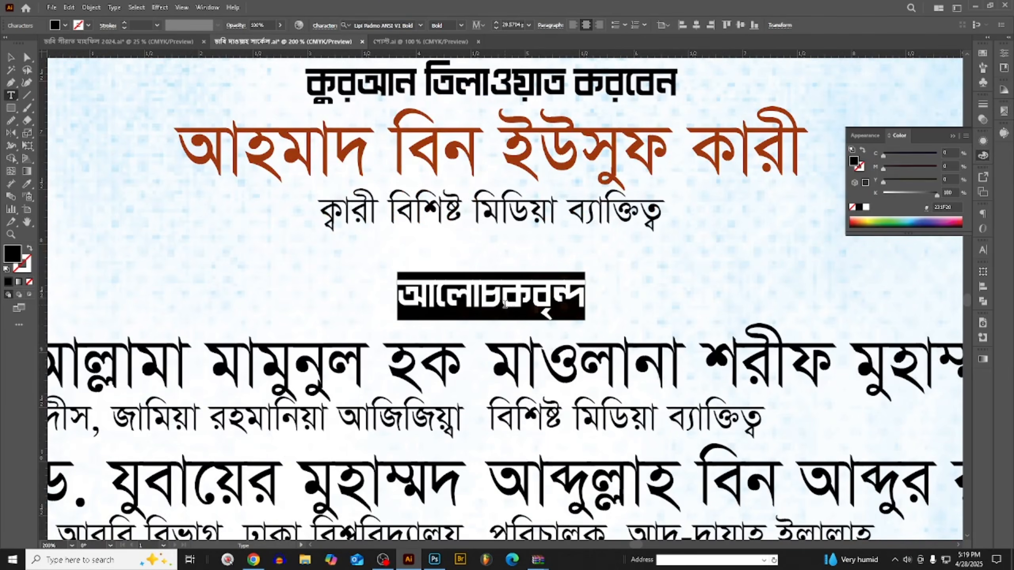
scroll(507, 306, down, 2)
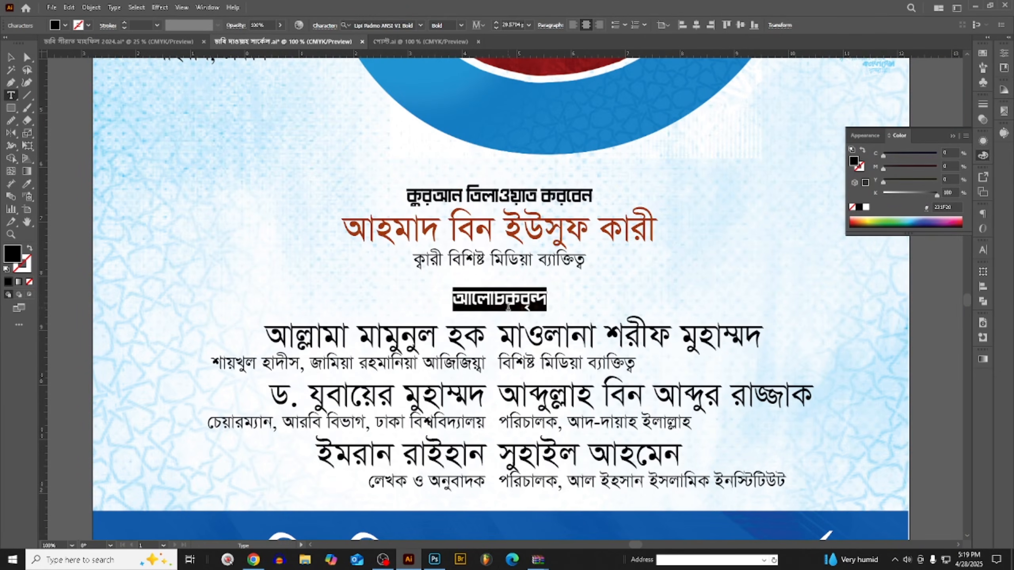
click(10, 58)
- Examine the spacing and balance of the recitation and speaker text blocks within the whole poster
scroll(556, 210, down, 2)
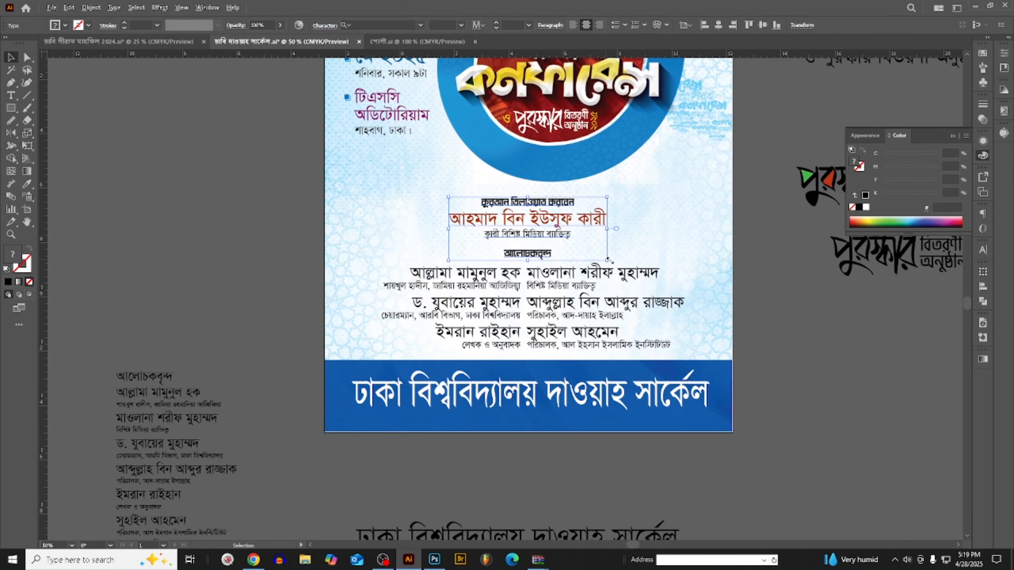
scroll(511, 271, up, 2)
scroll(505, 255, down, 2)
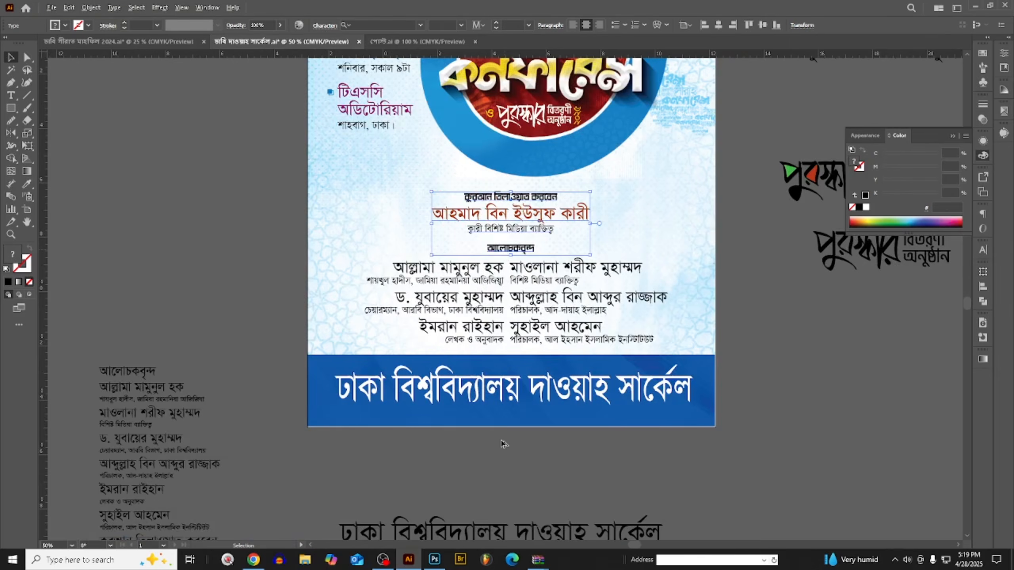
scroll(503, 443, down, 2)
scroll(693, 383, up, 1)
scroll(693, 382, down, 1)
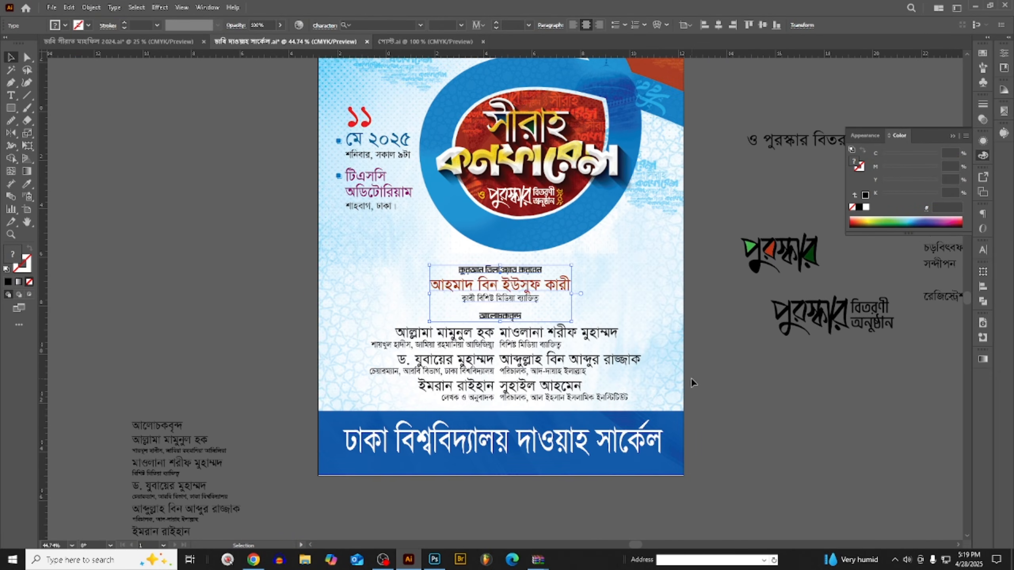
click(691, 378)
scroll(688, 383, down, 2)
scroll(684, 389, up, 1)
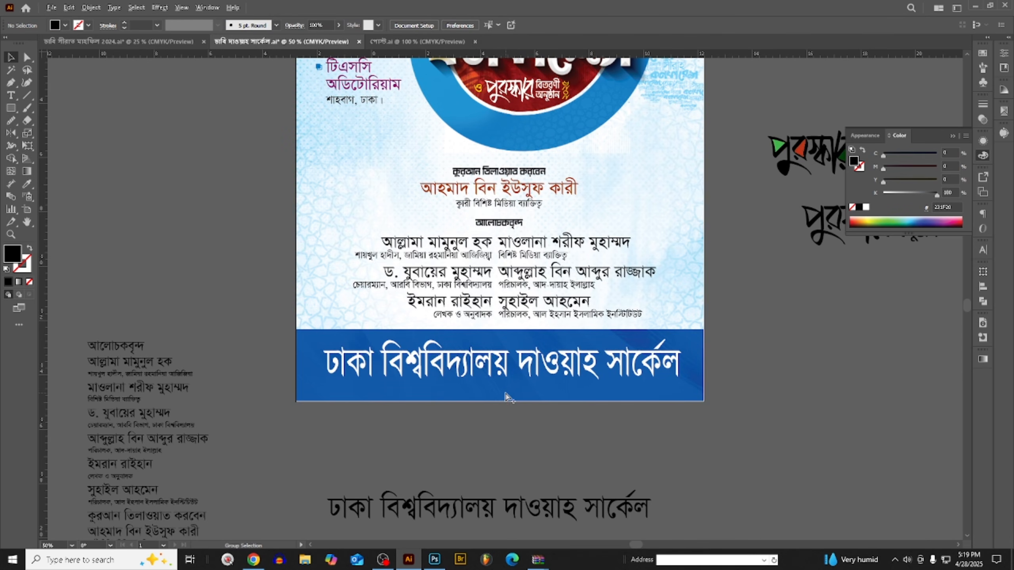
scroll(504, 411, up, 2)
scroll(518, 372, down, 2)
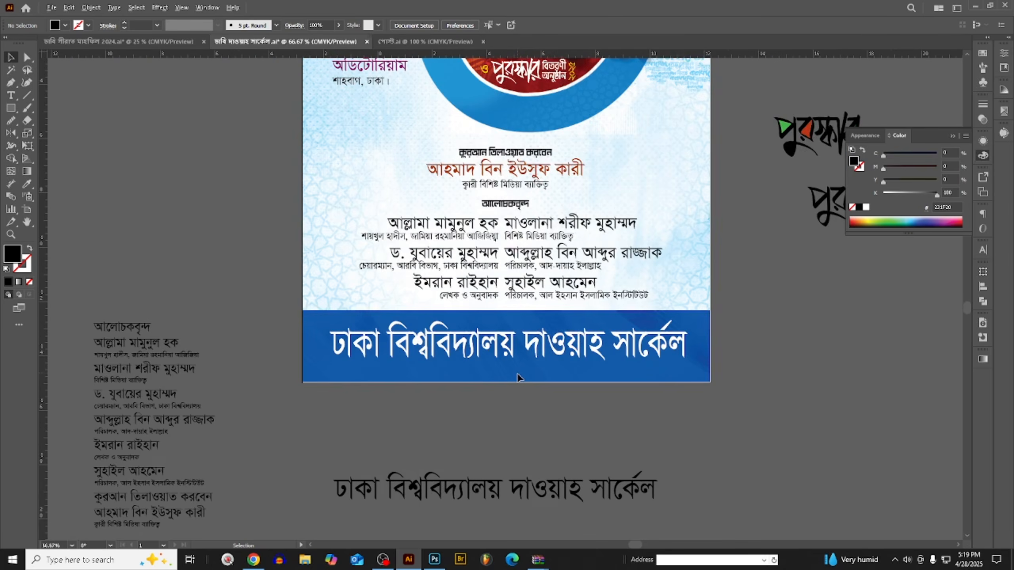
- Place a vertical ruler guide at the horizontal centre of the poster's background image
click(517, 373)
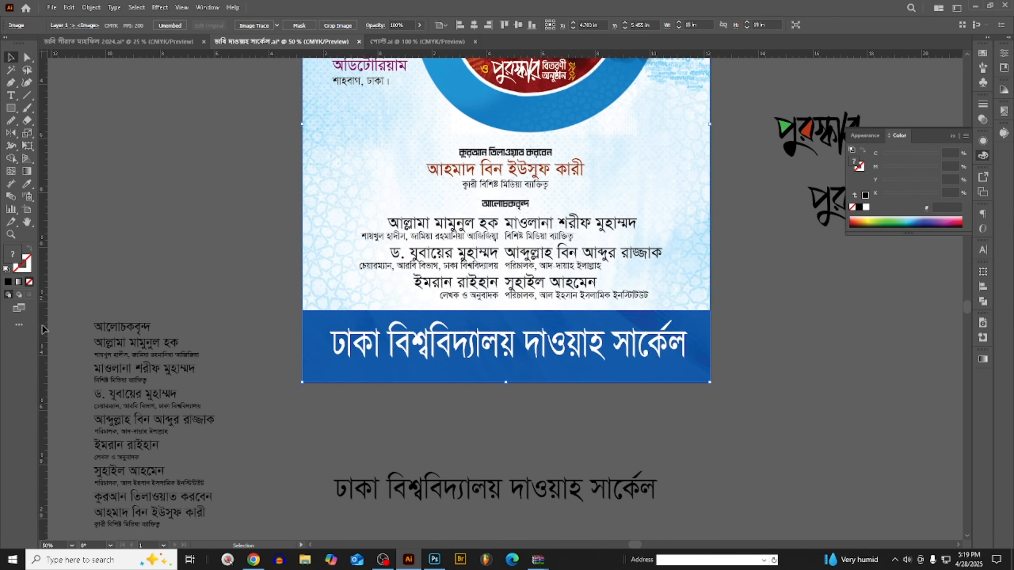
drag(506, 401, 506, 401)
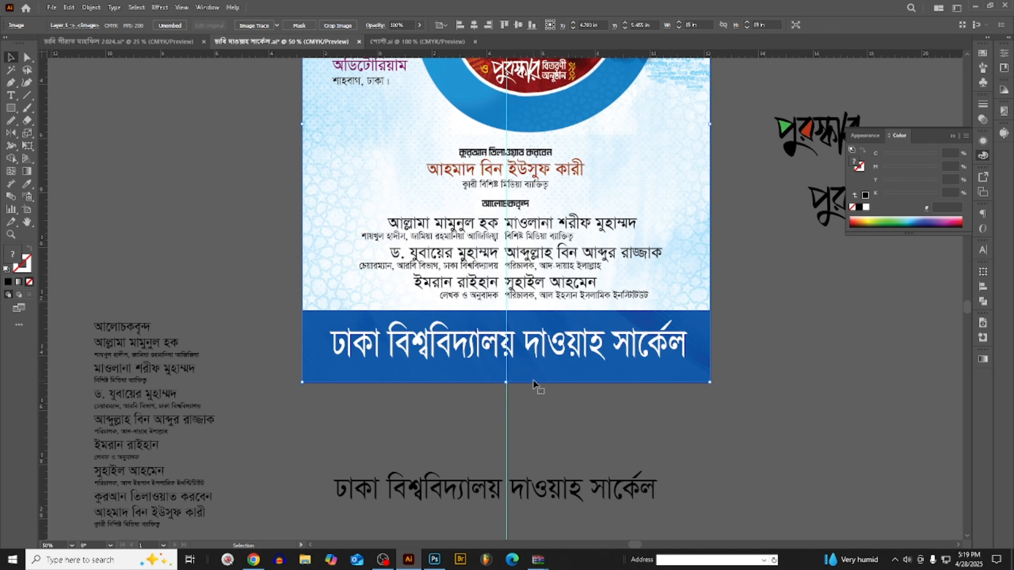
key(ctrl+shift+a)
scroll(536, 375, up, 2)
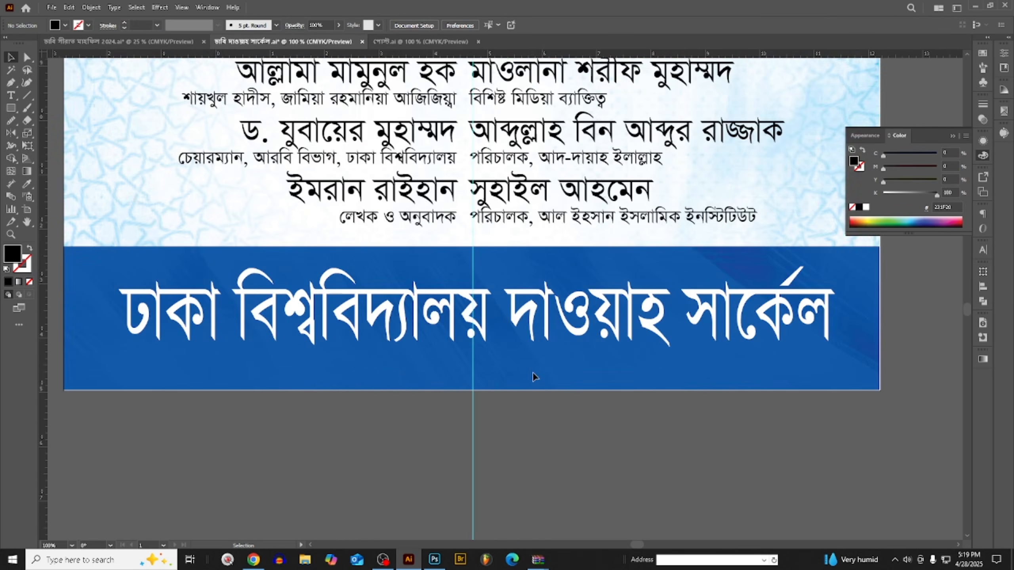
- Centre the white "ঢাকা বিশ্ববিদ্যালয় দাওয়াহ সার্কেল" text in the blue band on the vertical guide
scroll(534, 375, down, 1)
click(499, 355)
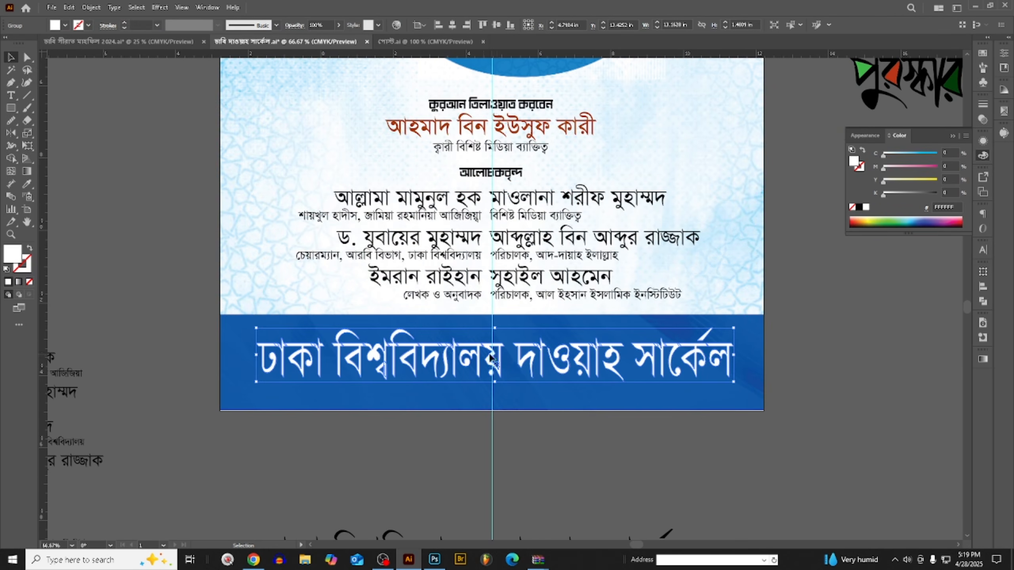
scroll(499, 355, up, 3)
scroll(526, 330, down, 2)
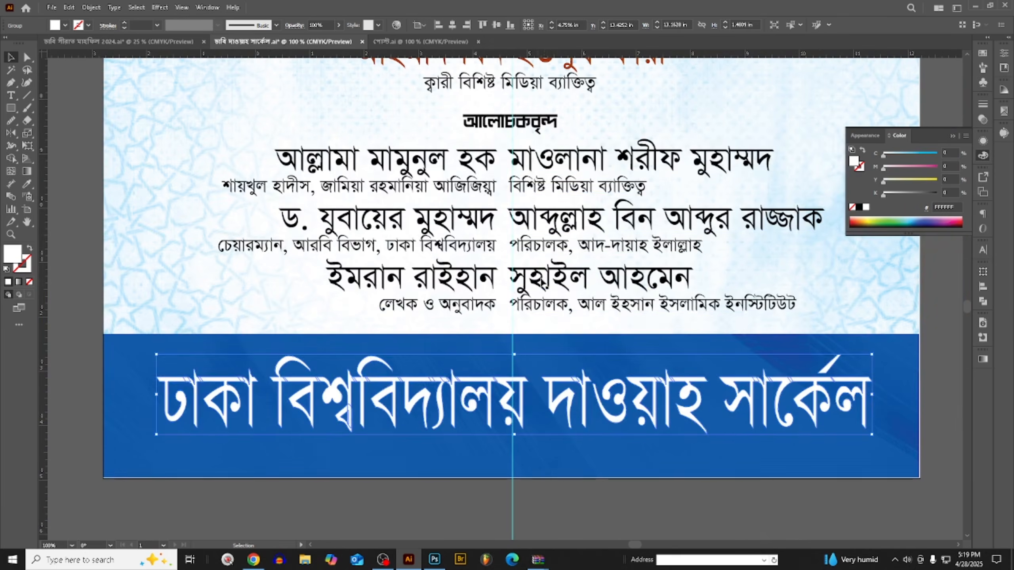
- Shift the second speaker column sideways so its text starts clear of the centre guide
click(535, 275)
scroll(535, 276, up, 1)
drag(545, 277, 564, 278)
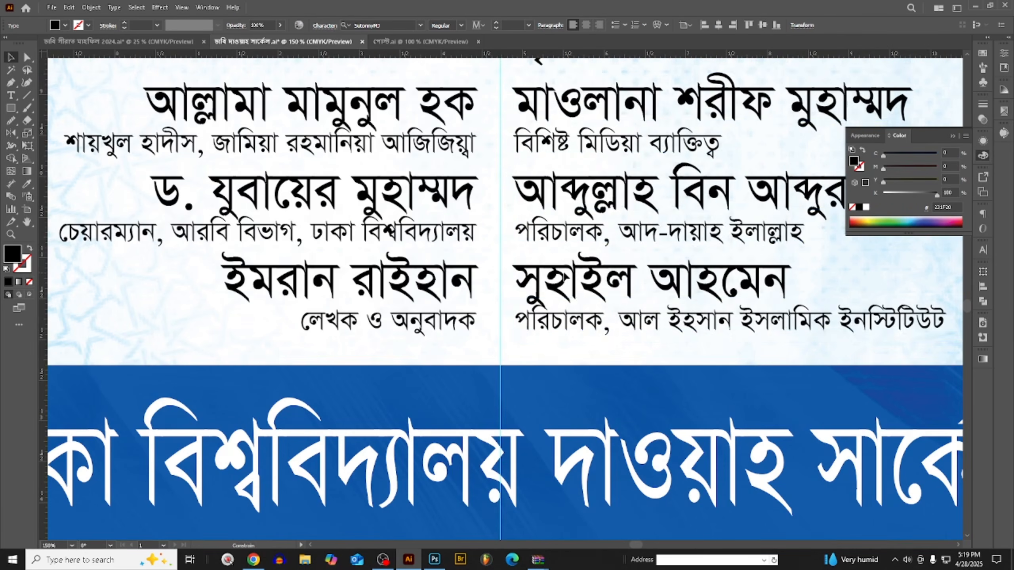
scroll(562, 331, down, 2)
- Centre the recitation text block with its "আলোচকবৃন্দ" heading on the vertical guide
scroll(537, 239, up, 2)
scroll(538, 236, up, 2)
click(565, 202)
scroll(564, 201, up, 4)
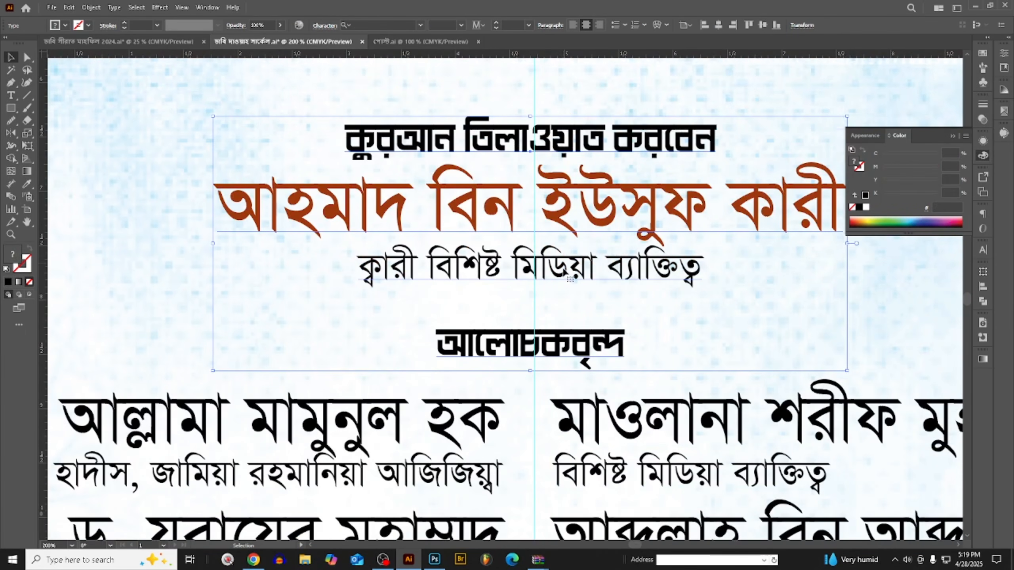
scroll(560, 180, down, 1)
scroll(559, 172, up, 3)
drag(522, 176, 531, 176)
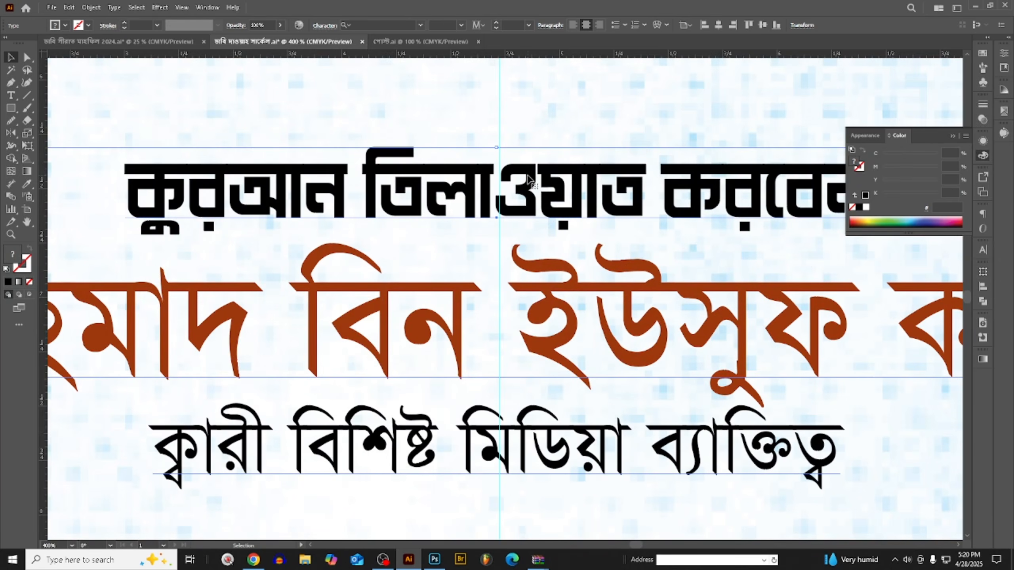
scroll(527, 183, down, 3)
click(549, 274)
scroll(553, 273, down, 3)
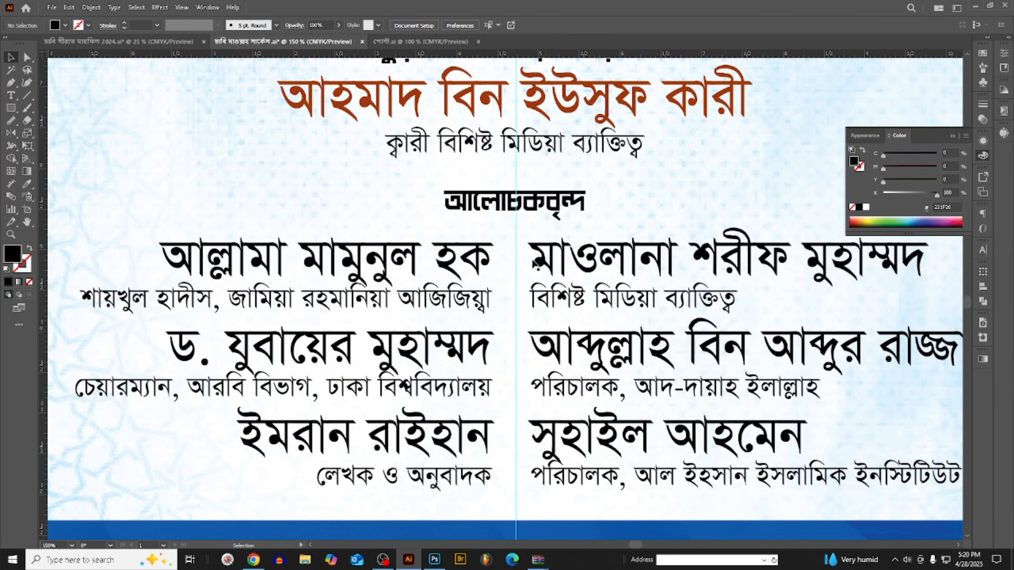
- Adjust both speaker columns so they have equal gaps on either side of the centre guide
drag(537, 265, 547, 266)
scroll(477, 267, up, 2)
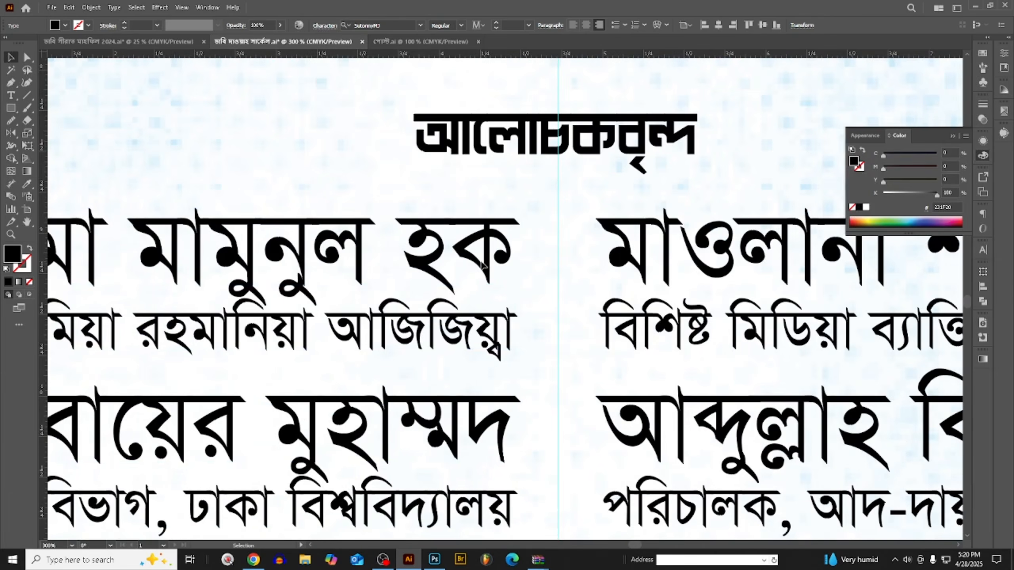
scroll(483, 267, down, 4)
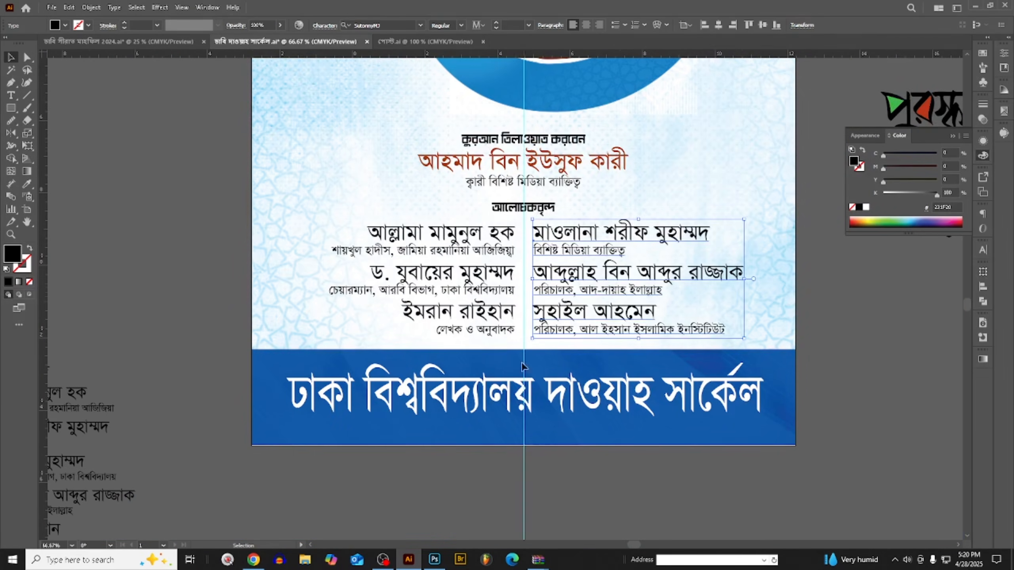
click(319, 232)
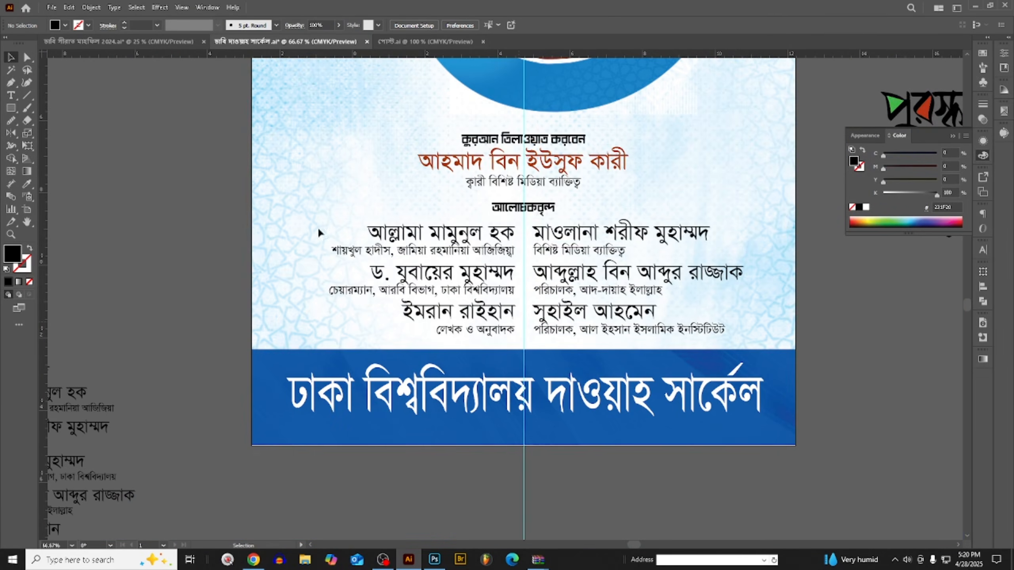
- Draw a vertical rounded rectangle about 0.14 by 3.03 in between the speaker columns and swap its fill for an outline
drag(15, 112, 56, 117)
scroll(555, 247, up, 3)
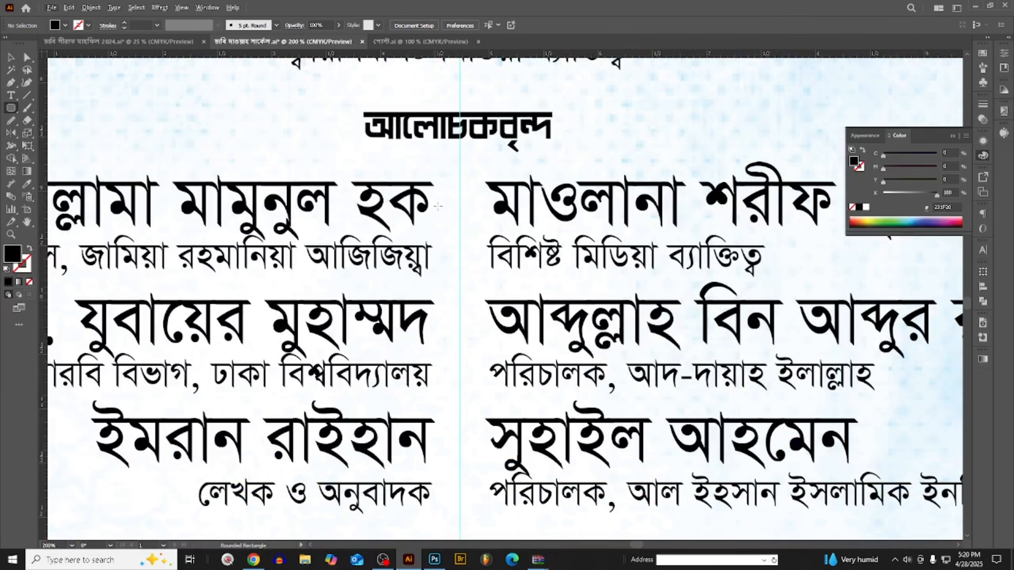
mouse_move(450, 181)
mouse_down()
mouse_move(479, 527)
mouse_move(467, 514)
mouse_up()
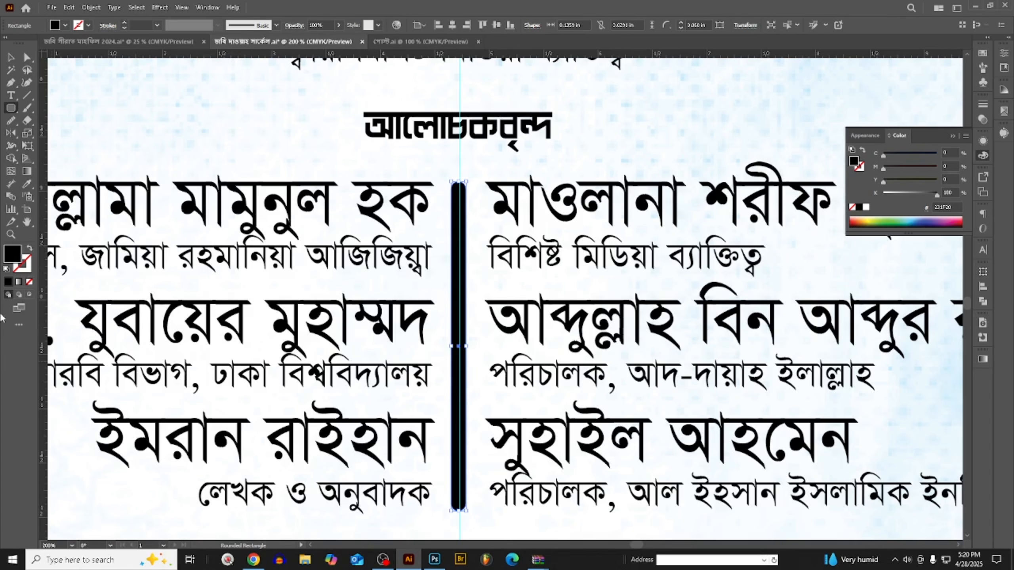
click(30, 248)
click(27, 265)
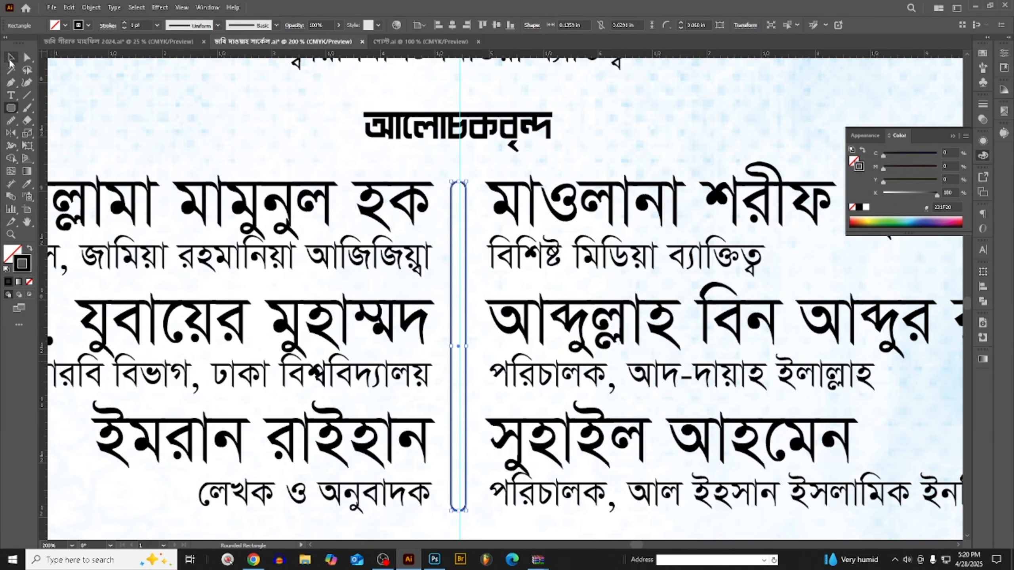
- Colour the rounded rectangle's outline light blue with C 49, M 0, Y 0, K 0
click(11, 58)
scroll(431, 170, down, 2)
drag(924, 195, 883, 195)
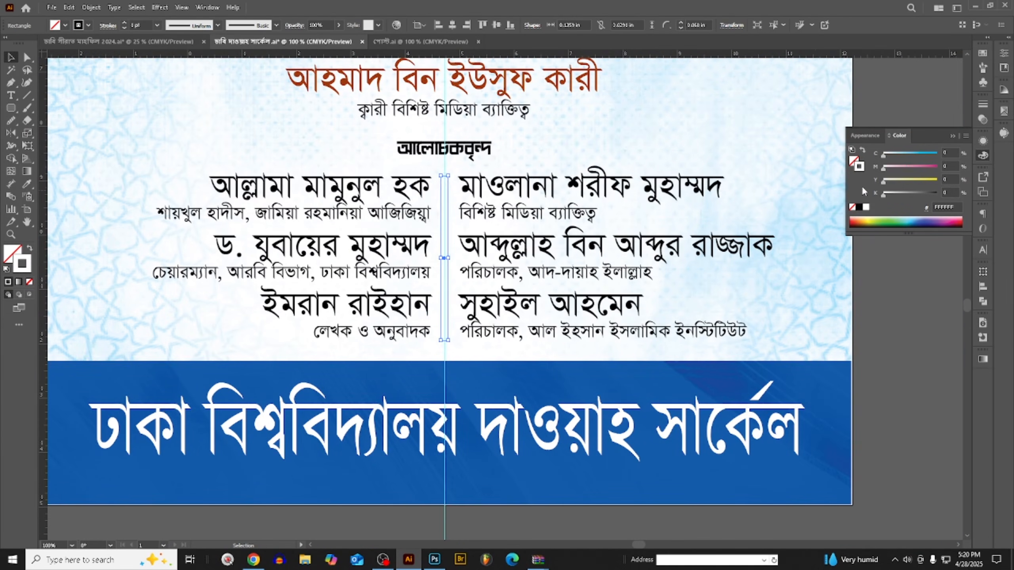
click(910, 154)
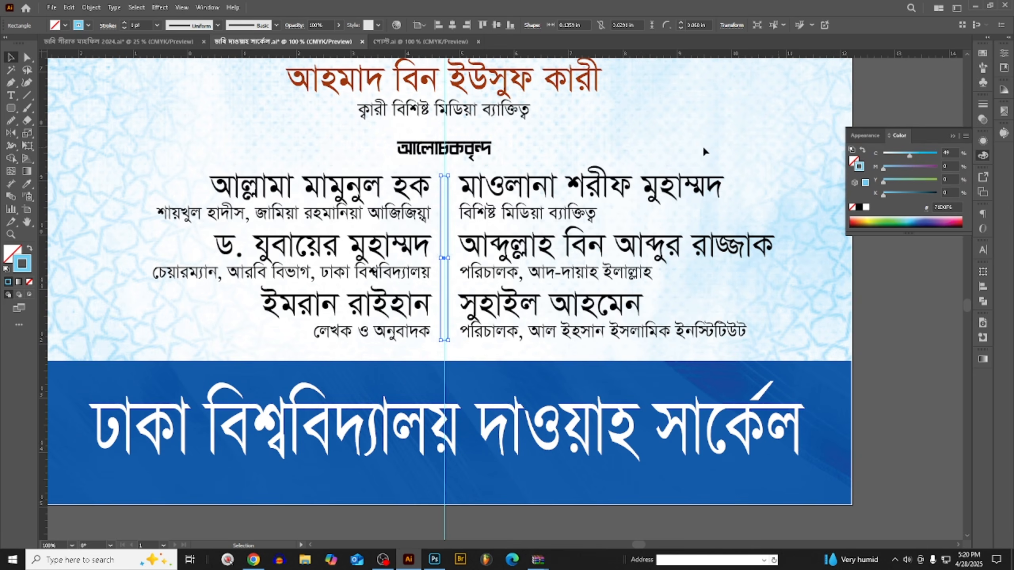
click(604, 128)
- Nudge the rounded divider between the speaker columns into line with the centre guide
scroll(603, 128, up, 1)
scroll(436, 210, up, 4)
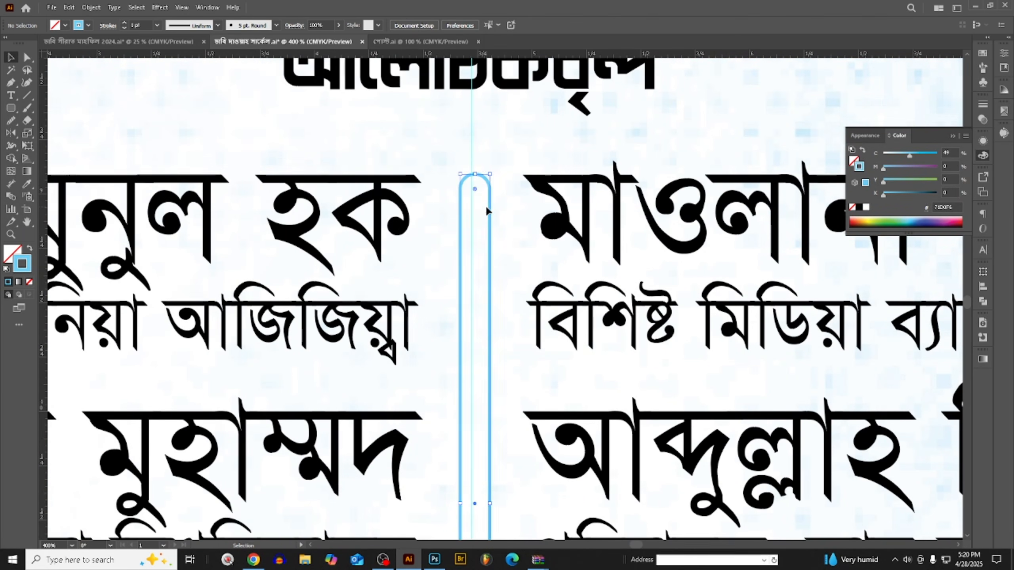
scroll(485, 204, down, 3)
key(t)
scroll(521, 162, down, 2)
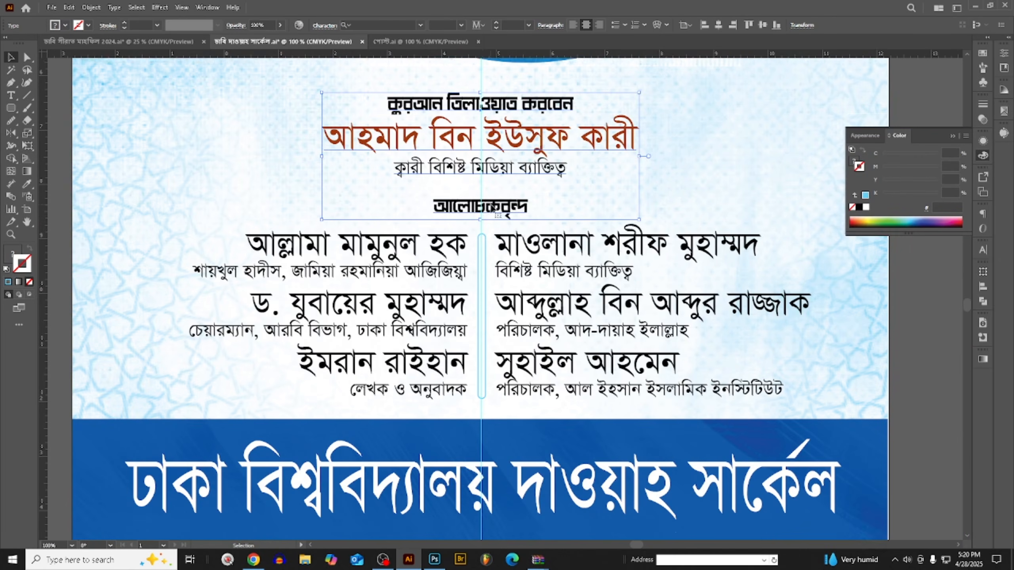
- Tighten the line spacing above the "আলোচকবৃন্দ" heading and move the recitation text block slightly down towards the speaker columns
double_click(484, 230)
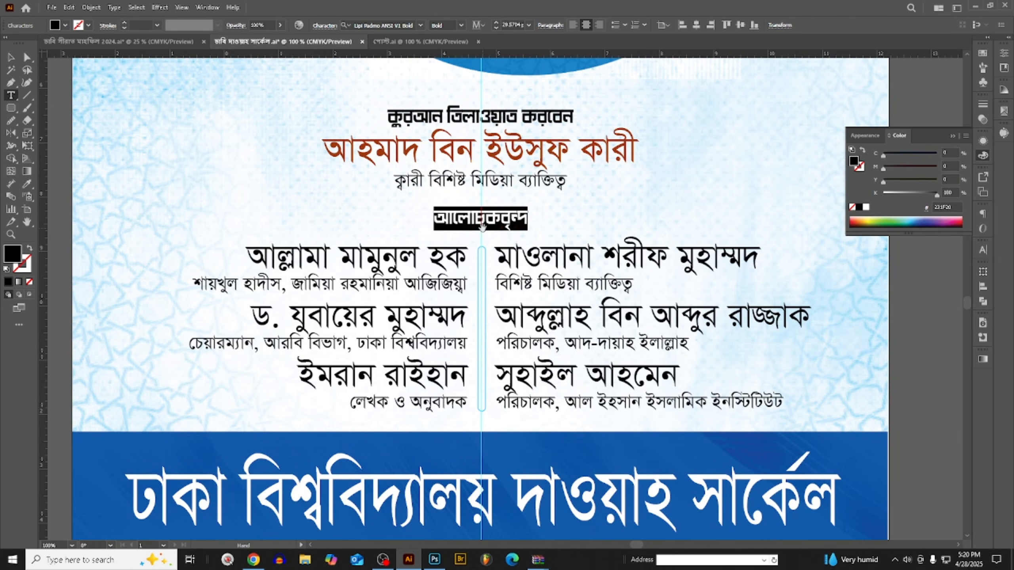
click(11, 57)
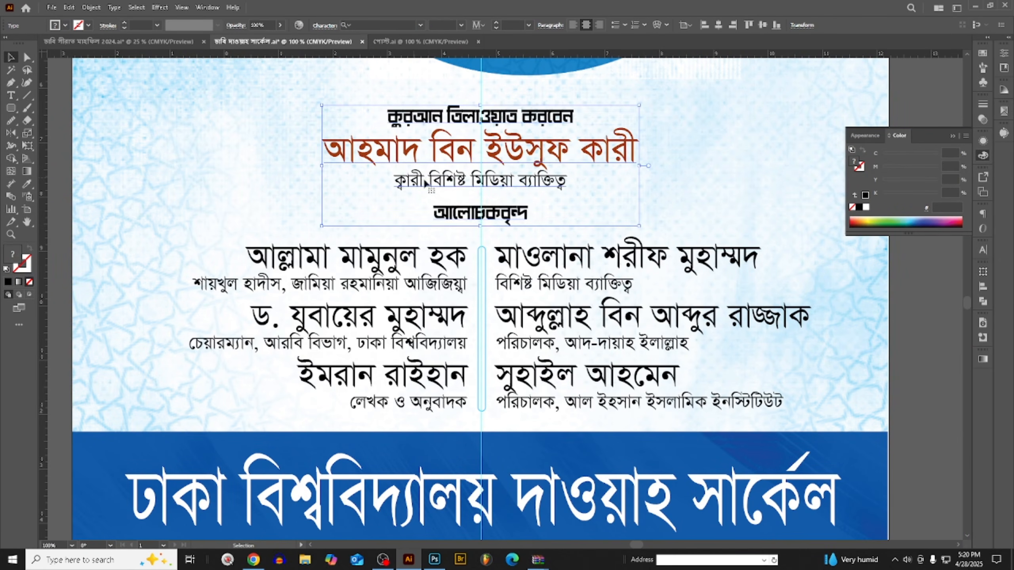
drag(533, 179, 542, 187)
scroll(543, 187, down, 2)
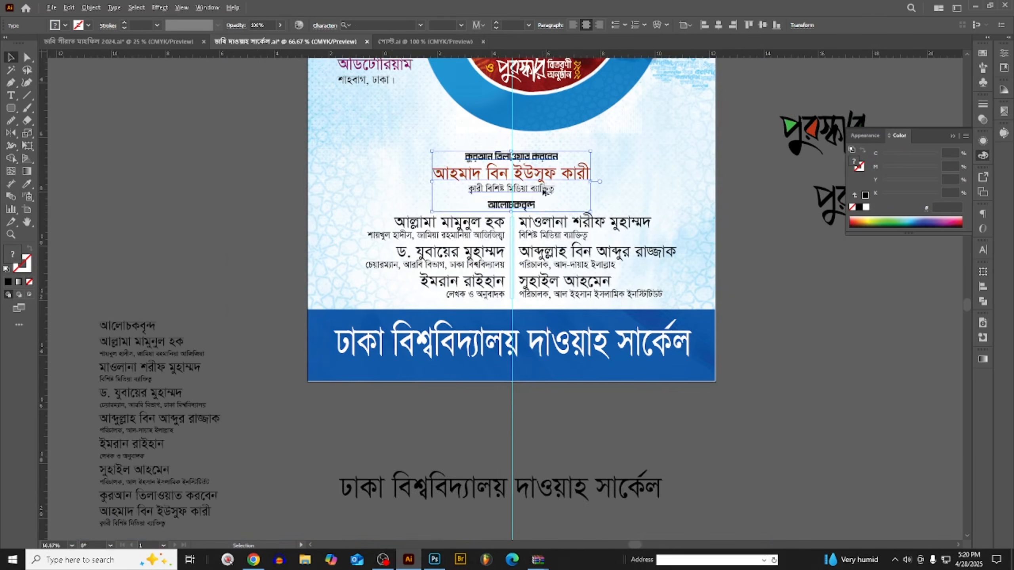
click(517, 212)
- Examine the poster's overall layout and the reference flyer's title, sponsor and speaker details
scroll(517, 211, up, 6)
scroll(573, 295, down, 2)
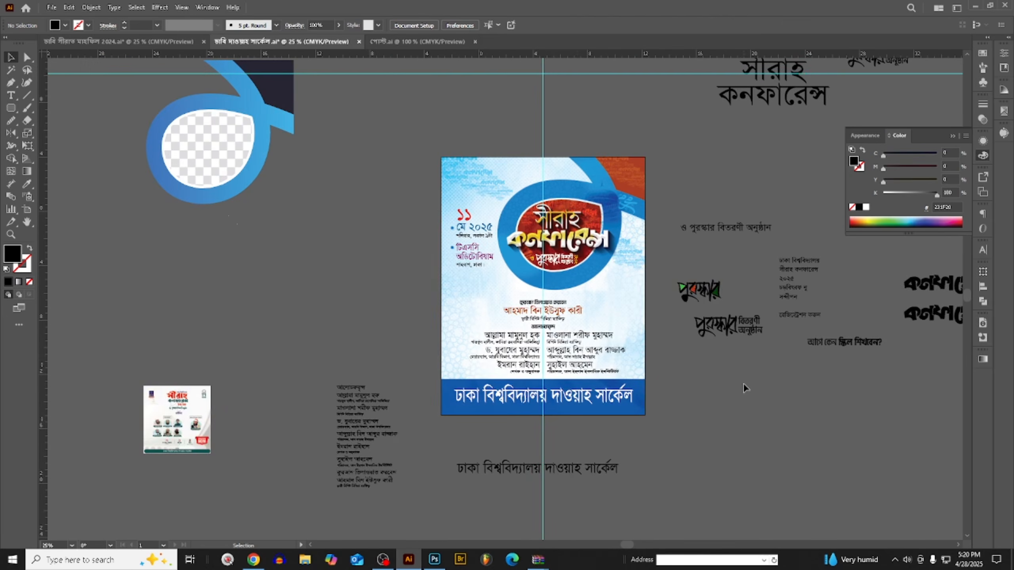
scroll(569, 364, up, 2)
scroll(570, 368, down, 2)
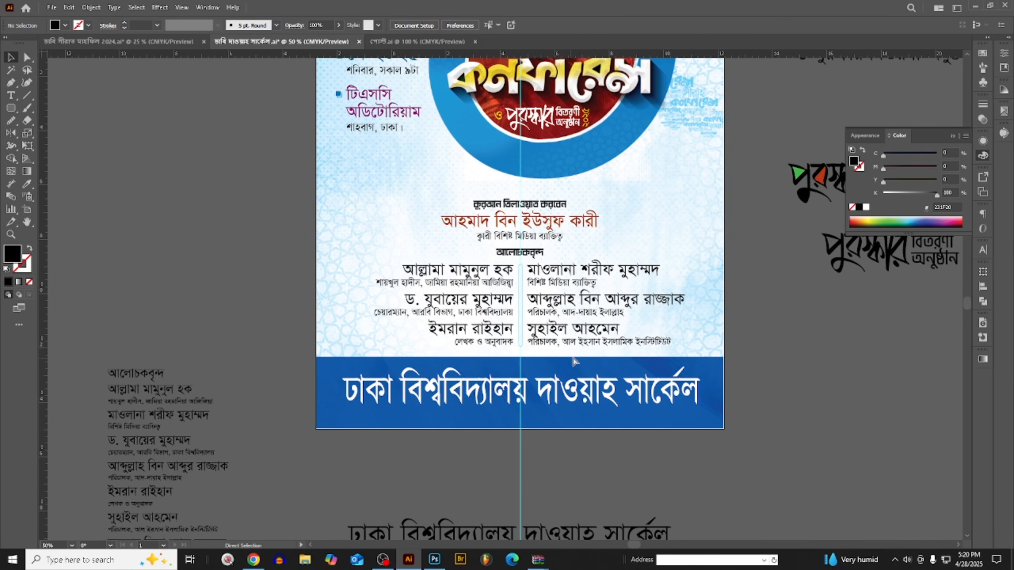
scroll(573, 362, up, 5)
scroll(473, 326, down, 1)
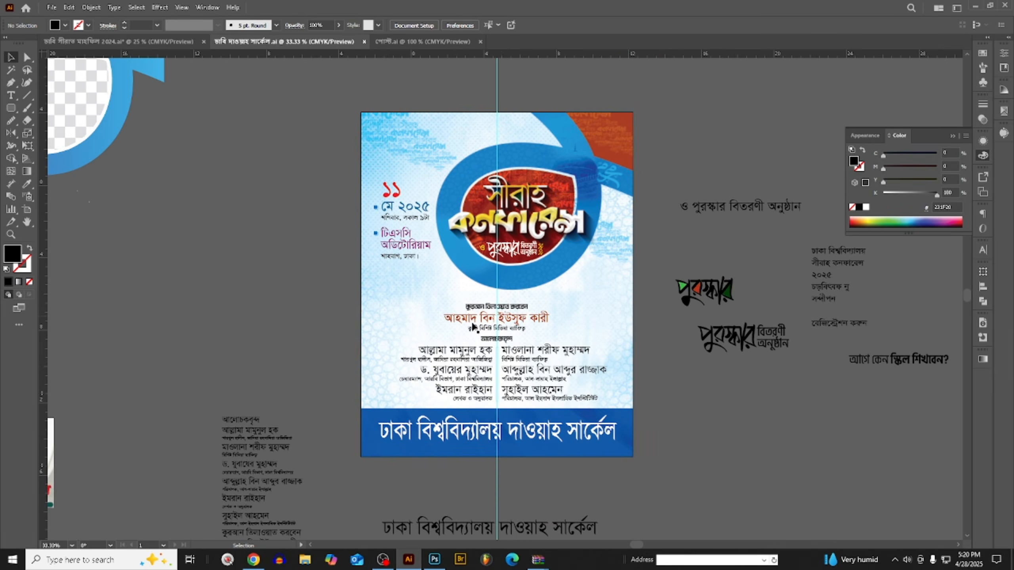
scroll(503, 337, up, 1)
scroll(488, 260, up, 1)
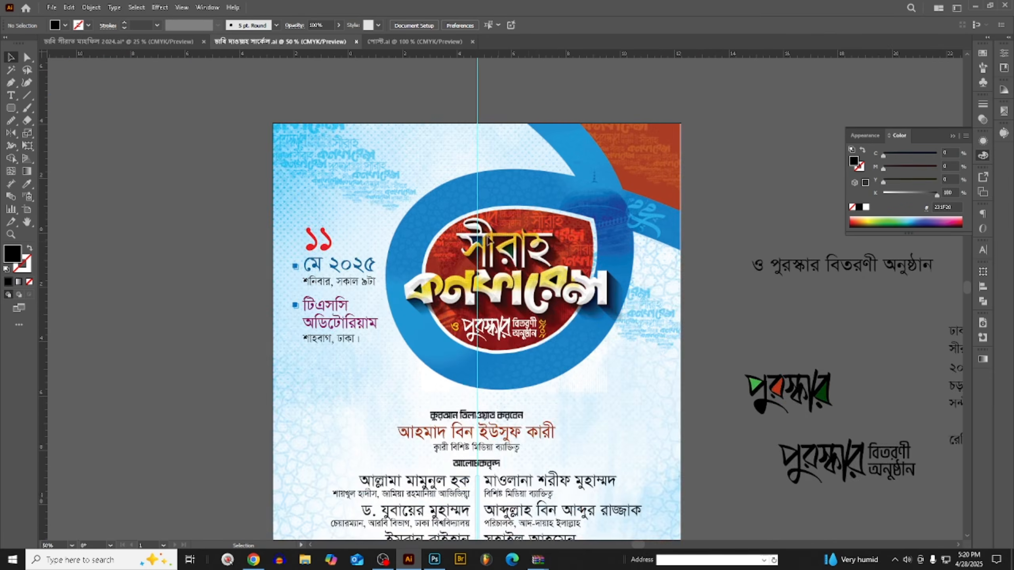
scroll(478, 243, down, 1)
scroll(503, 248, up, 2)
scroll(503, 244, up, 1)
scroll(559, 258, down, 1)
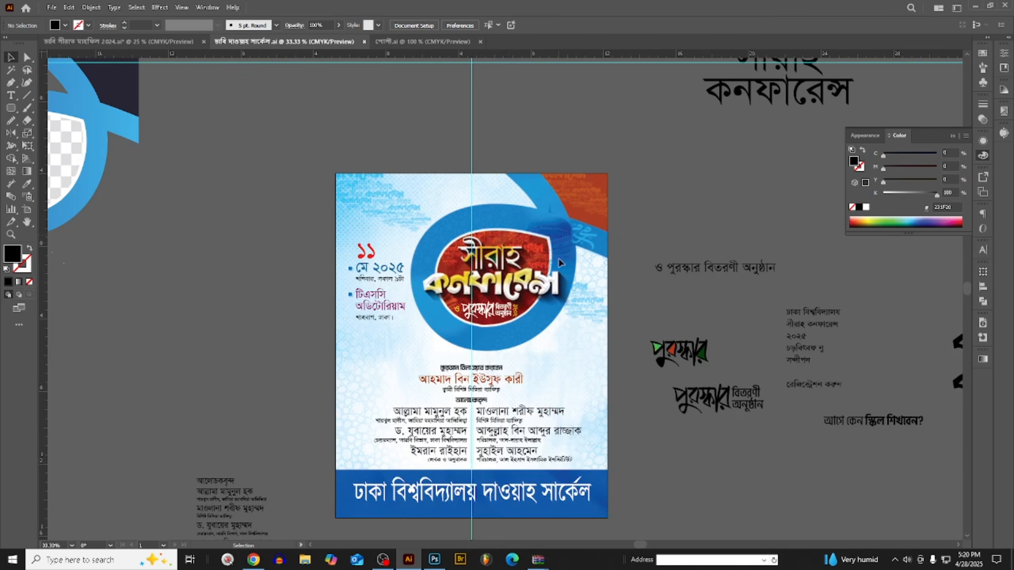
scroll(558, 258, down, 1)
scroll(127, 459, up, 6)
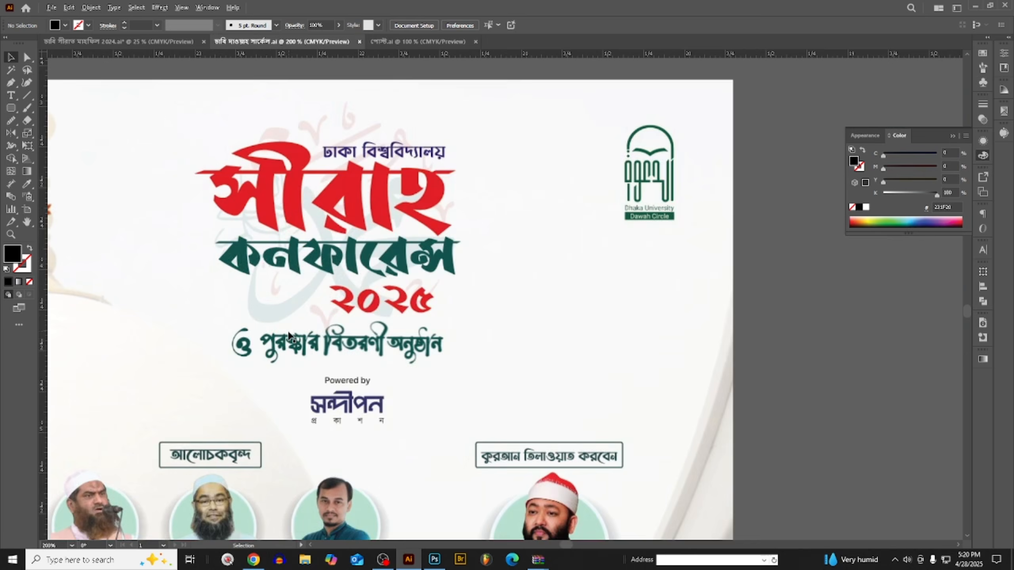
scroll(331, 375, down, 1)
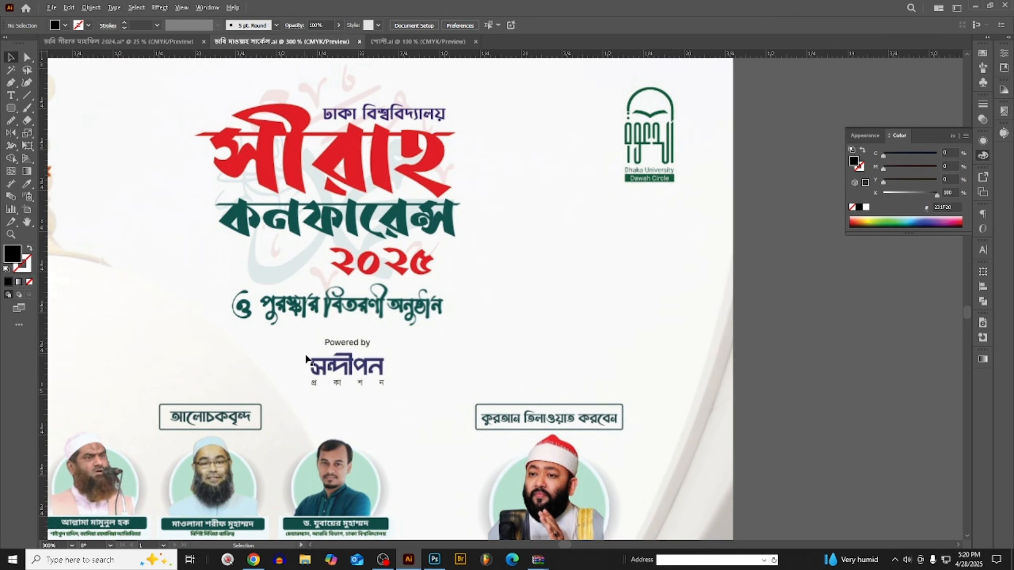
scroll(240, 349, down, 1)
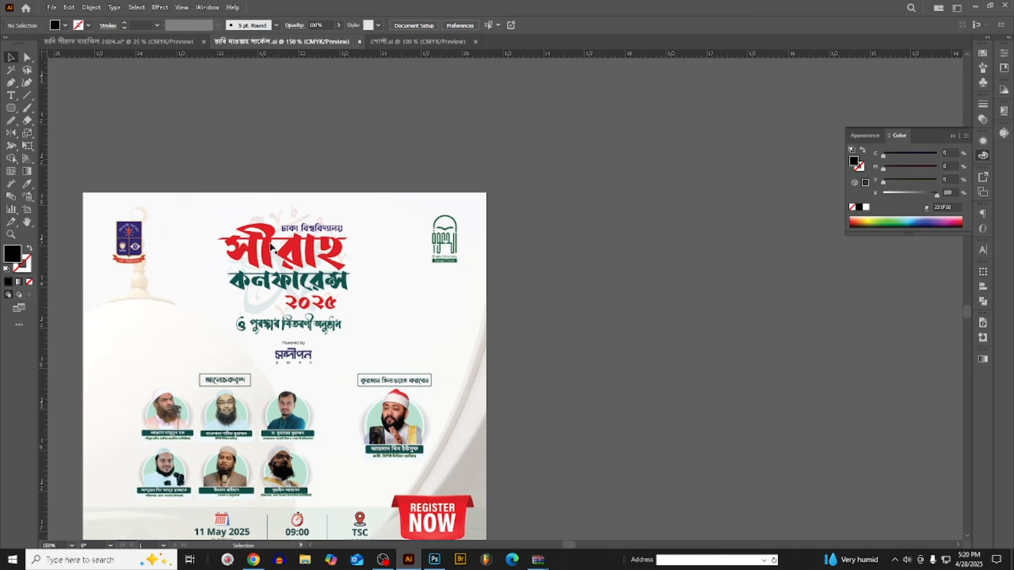
scroll(271, 247, down, 2)
scroll(342, 251, down, 2)
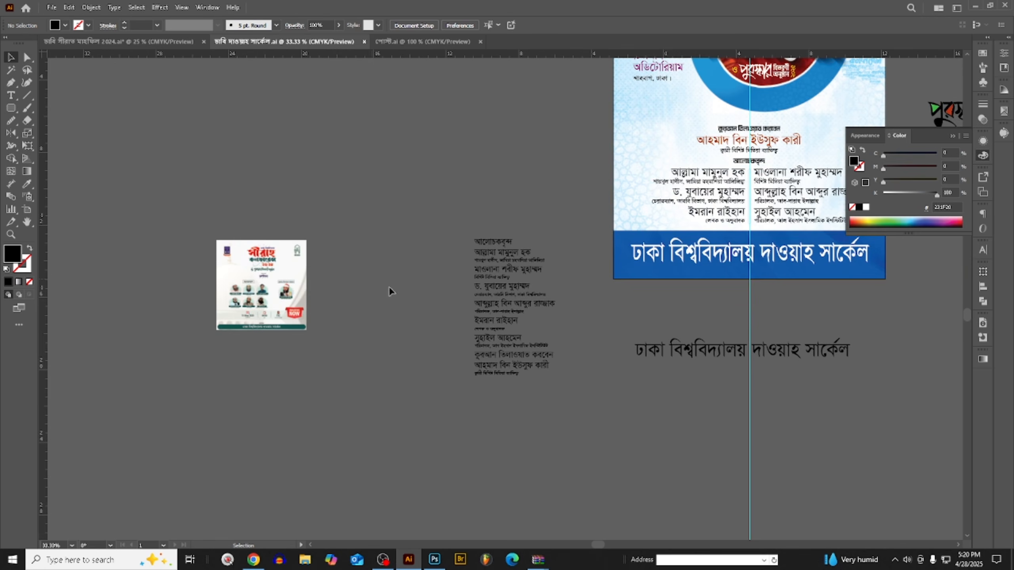
- Copy the words "ঢাকা বিশ্ববিদ্যালয়" from the second designation line of the left speaker column, keeping that line intact
scroll(392, 291, up, 4)
scroll(859, 302, up, 3)
scroll(686, 309, up, 1)
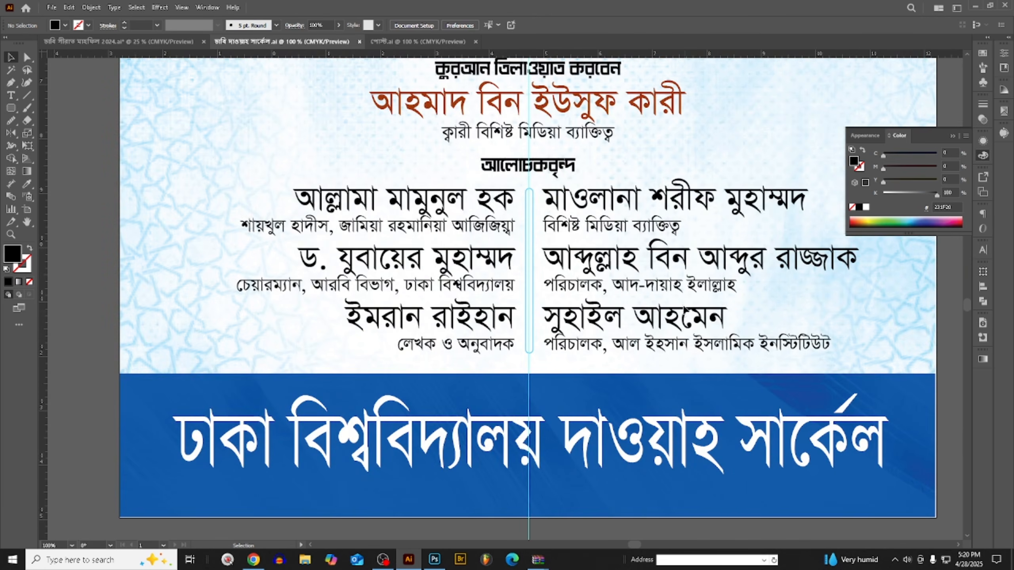
key(t)
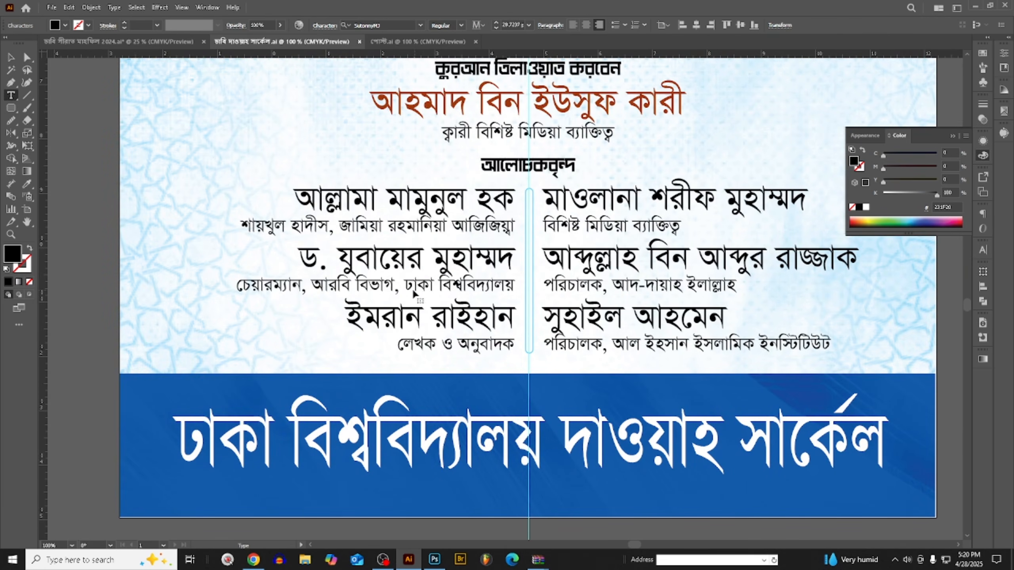
scroll(400, 287, up, 2)
drag(397, 285, 615, 286)
key(ctrl+c)
key(BackSpace)
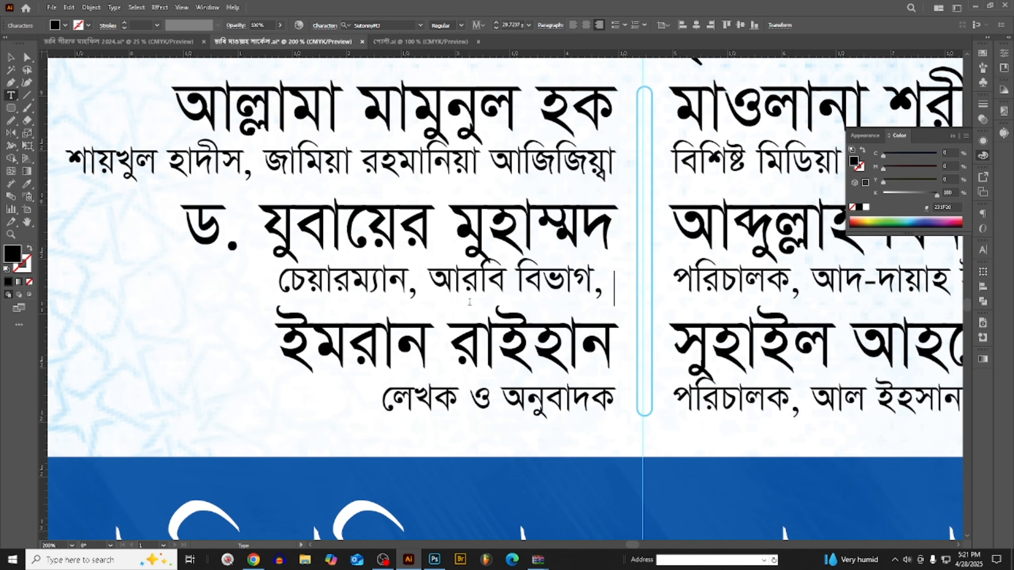
key(ctrl+z)
scroll(471, 307, down, 3)
scroll(515, 218, up, 1)
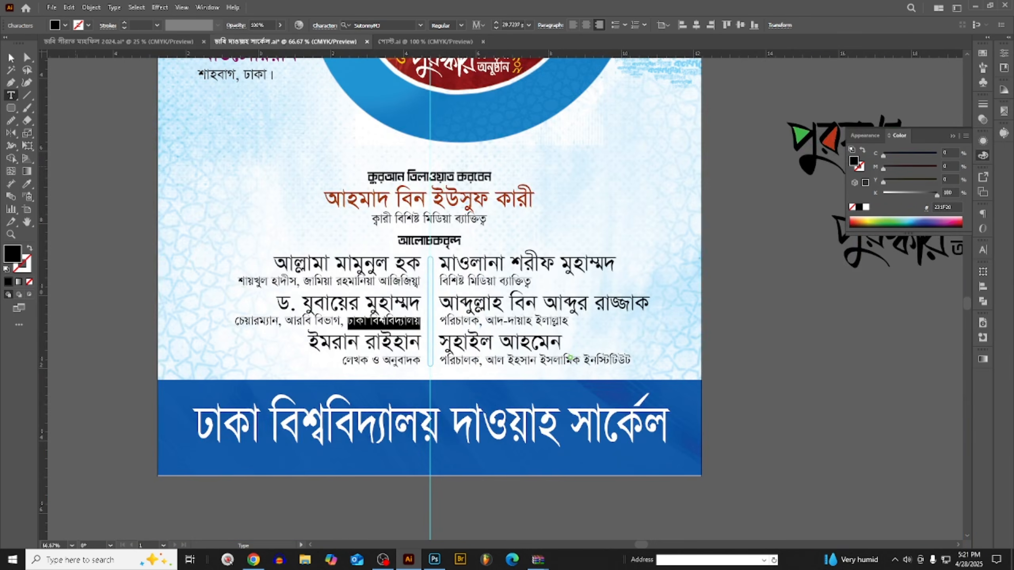
key(Escape)
- Paste "ঢাকা বিশ্ববিদ্যালয়" on the blue ring above the conference title and enlarge it to about 57 pt
scroll(535, 244, down, 1)
scroll(535, 244, up, 7)
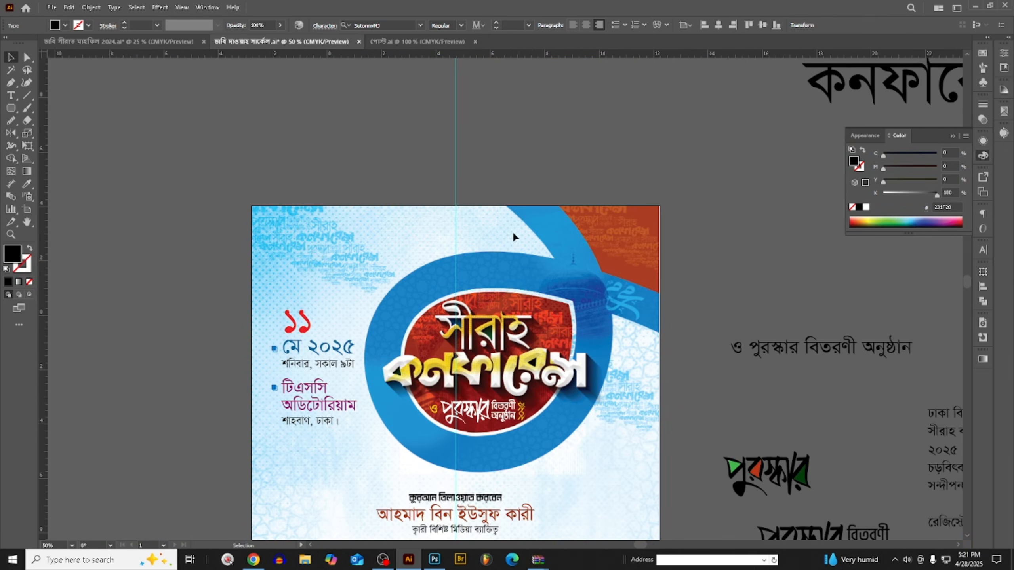
scroll(469, 275, up, 2)
scroll(469, 275, up, 1)
key(ctrl+v)
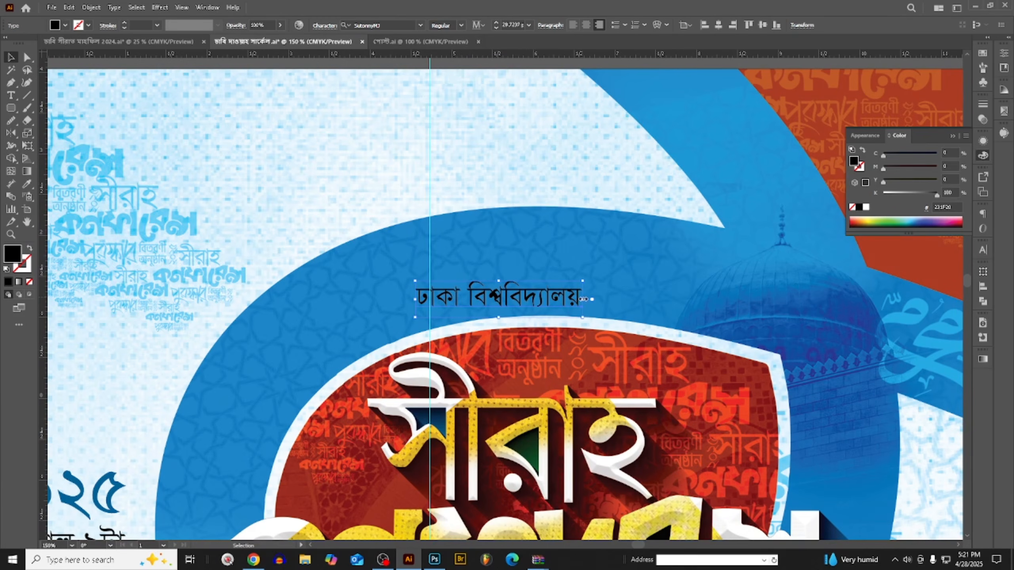
drag(582, 301, 650, 304)
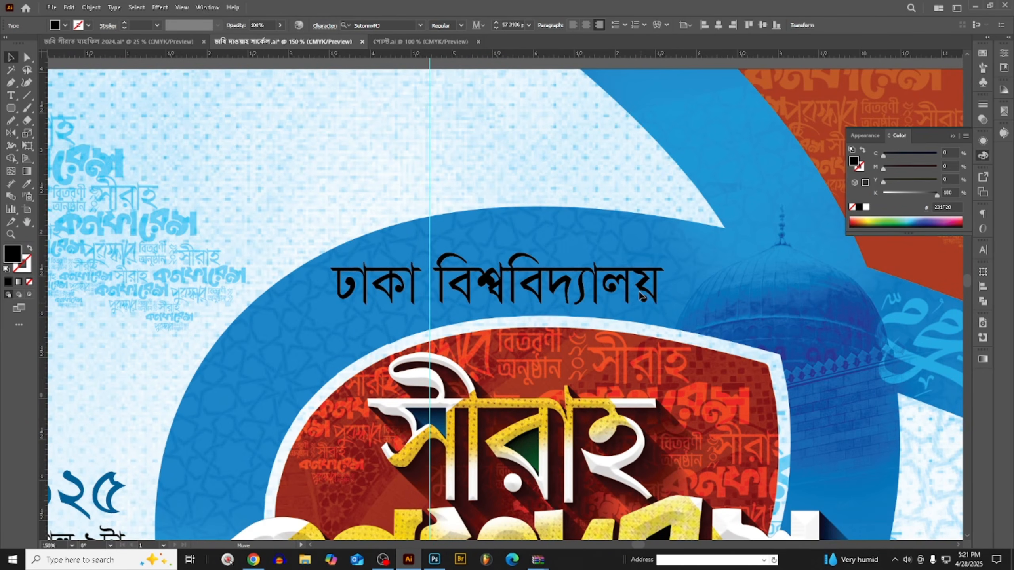
scroll(644, 297, down, 2)
scroll(647, 288, up, 2)
scroll(560, 275, down, 3)
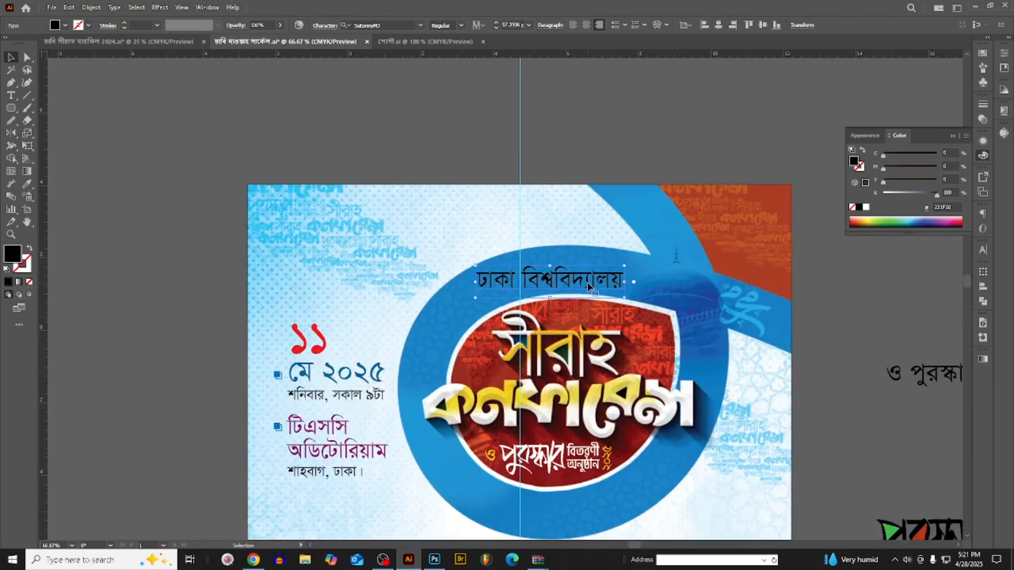
scroll(560, 276, up, 1)
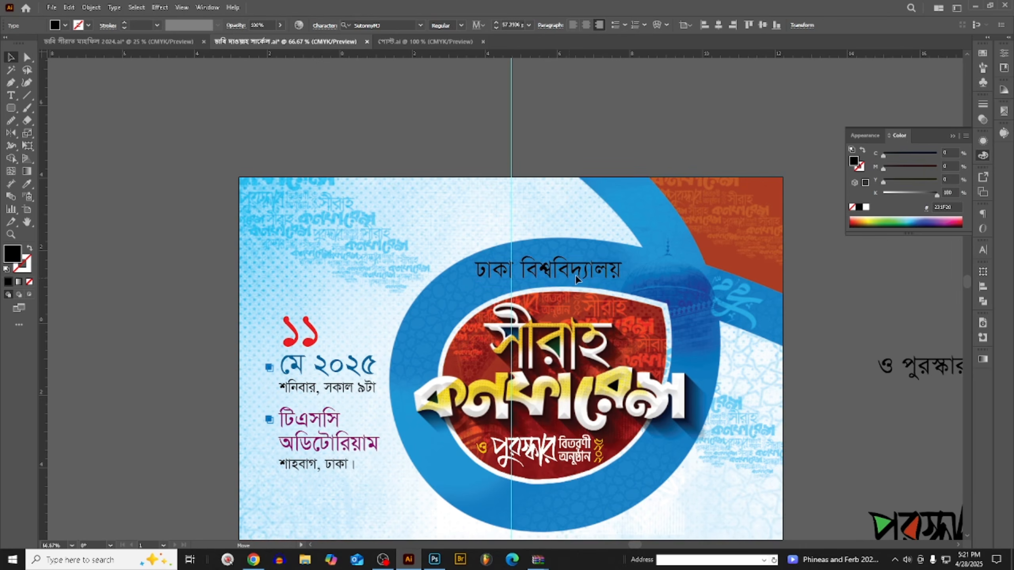
- Fill the university name above the title with white and move it onto the red area beside the title's upper edge
click(867, 207)
scroll(538, 255, down, 1)
scroll(546, 247, up, 1)
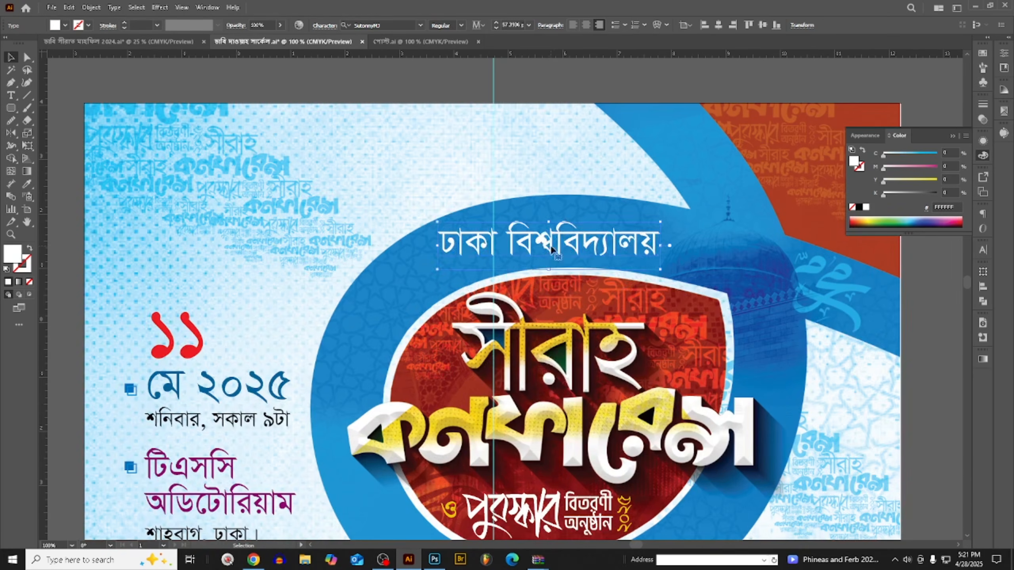
drag(554, 251, 643, 310)
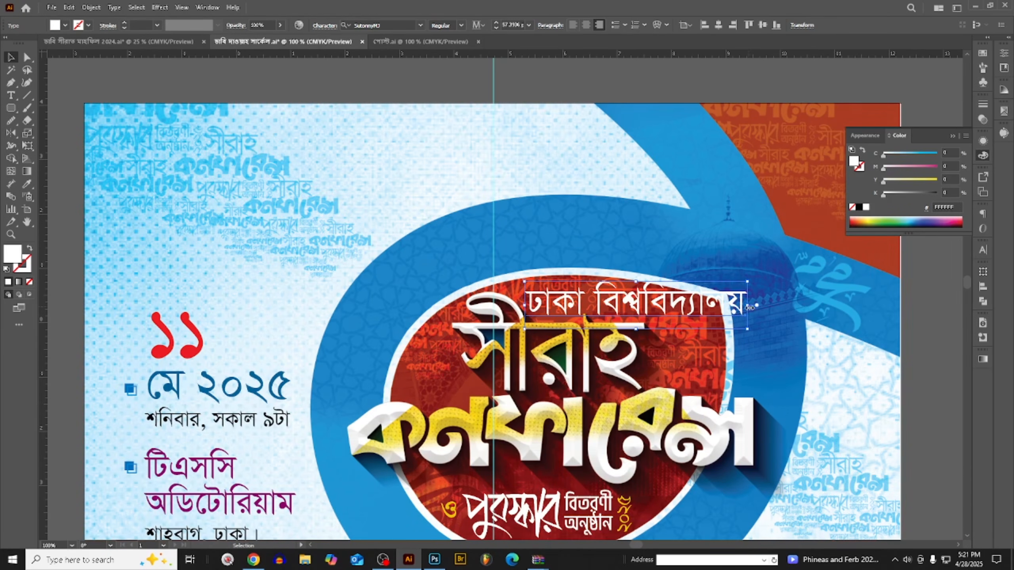
- Scale the university name down to about 31 pt and shift it sideways to fit above the title
drag(750, 308, 686, 308)
scroll(650, 312, up, 3)
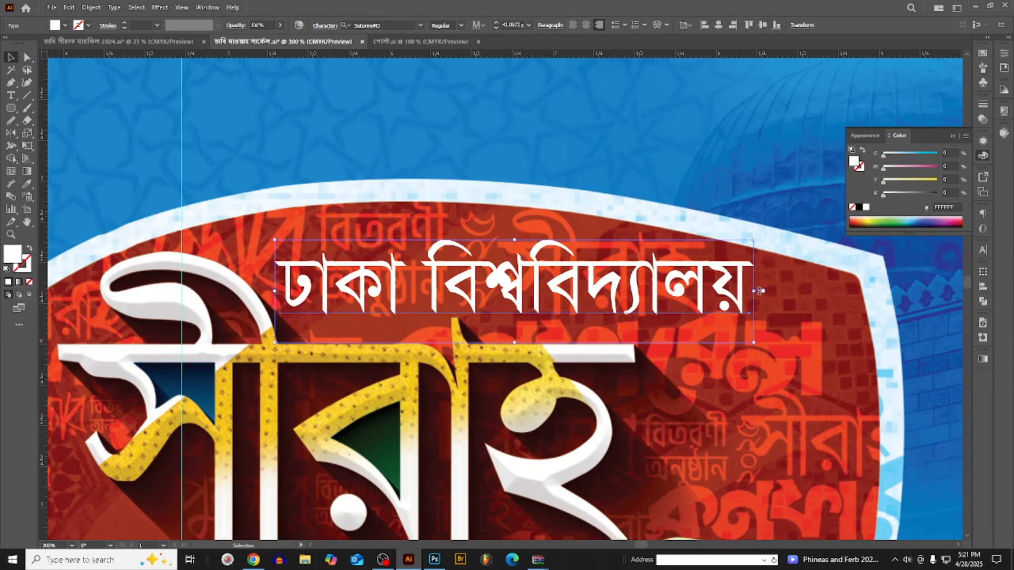
drag(754, 291, 632, 292)
drag(571, 292, 589, 293)
scroll(590, 290, down, 3)
scroll(606, 283, down, 1)
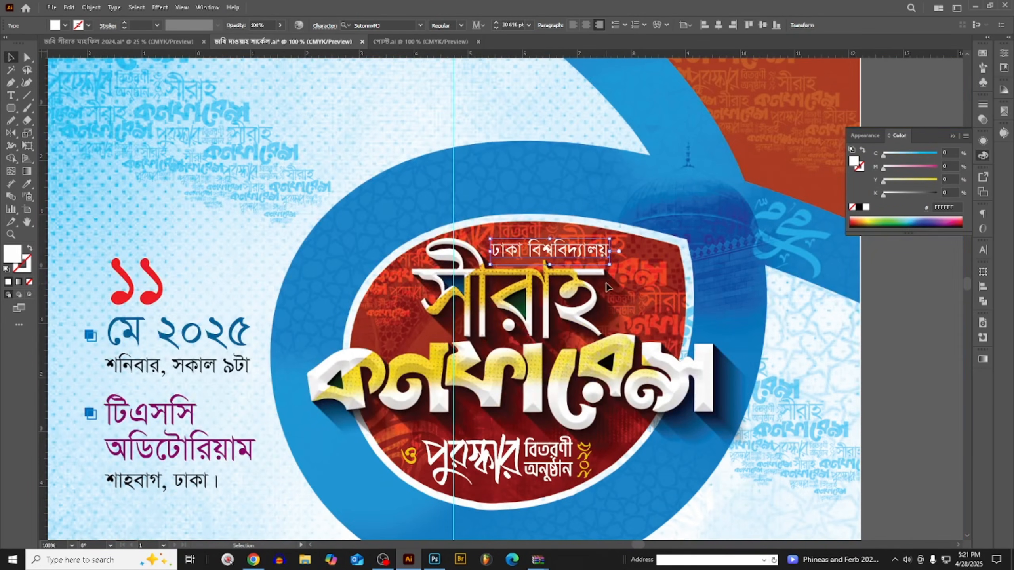
- Recolour the university name black and move it up onto the blue ring above the title's red area
click(859, 207)
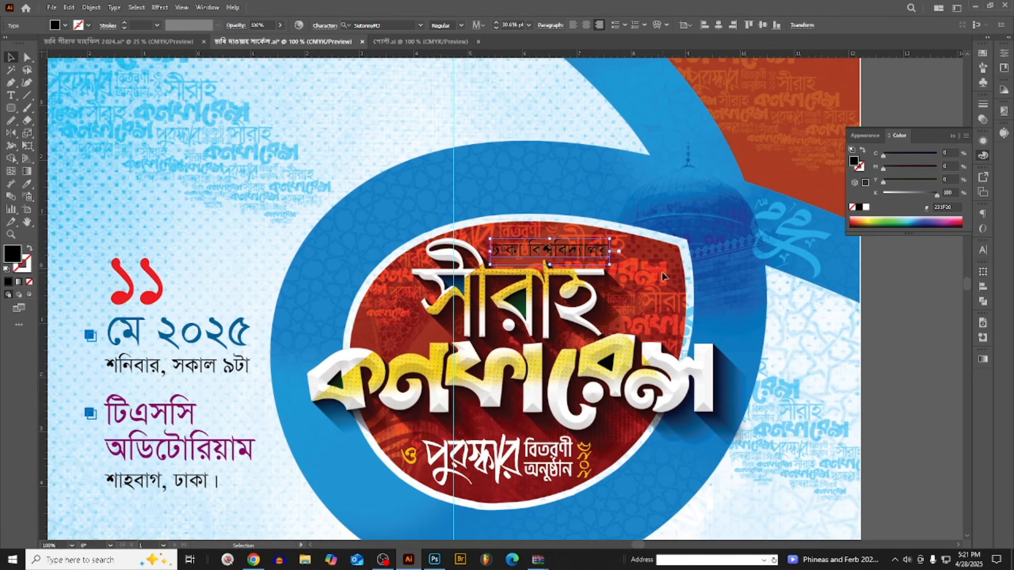
scroll(569, 245, up, 2)
drag(569, 245, 530, 150)
scroll(539, 159, up, 3)
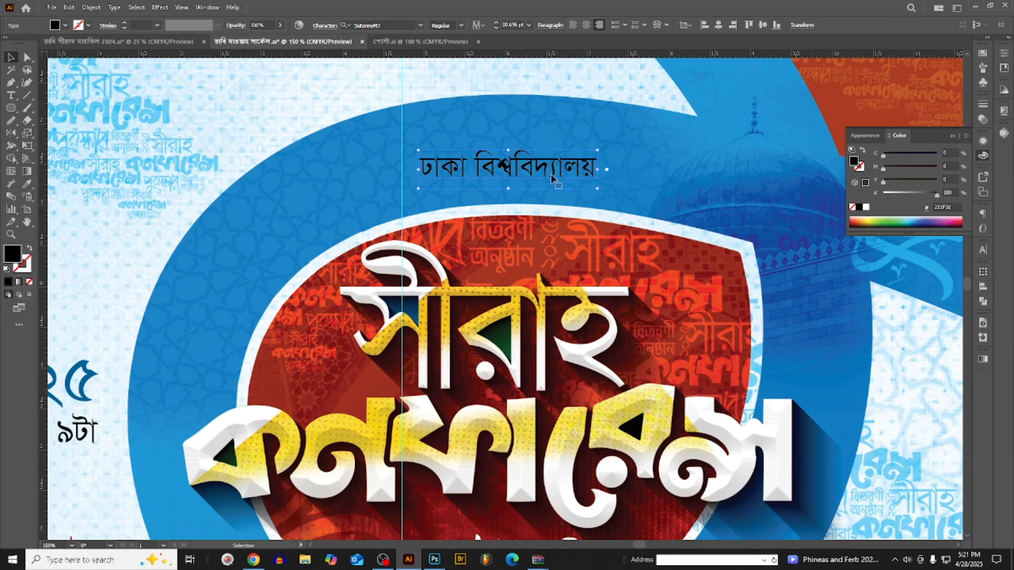
scroll(571, 186, down, 2)
scroll(505, 207, down, 2)
click(654, 231)
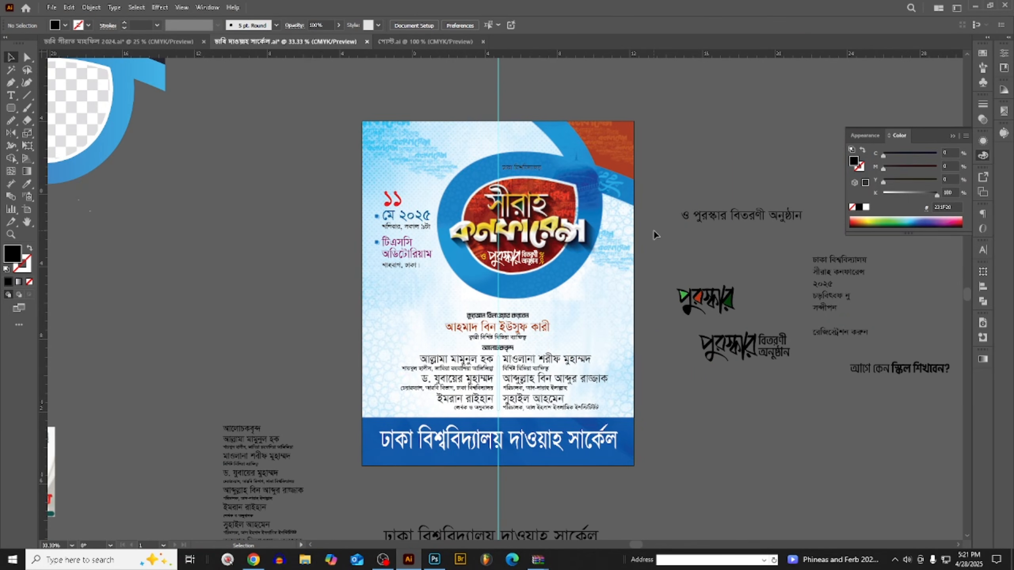
- Hide the interface panels, and unlock and delete the poster's vertical centre guide
scroll(653, 231, up, 1)
key(Tab)
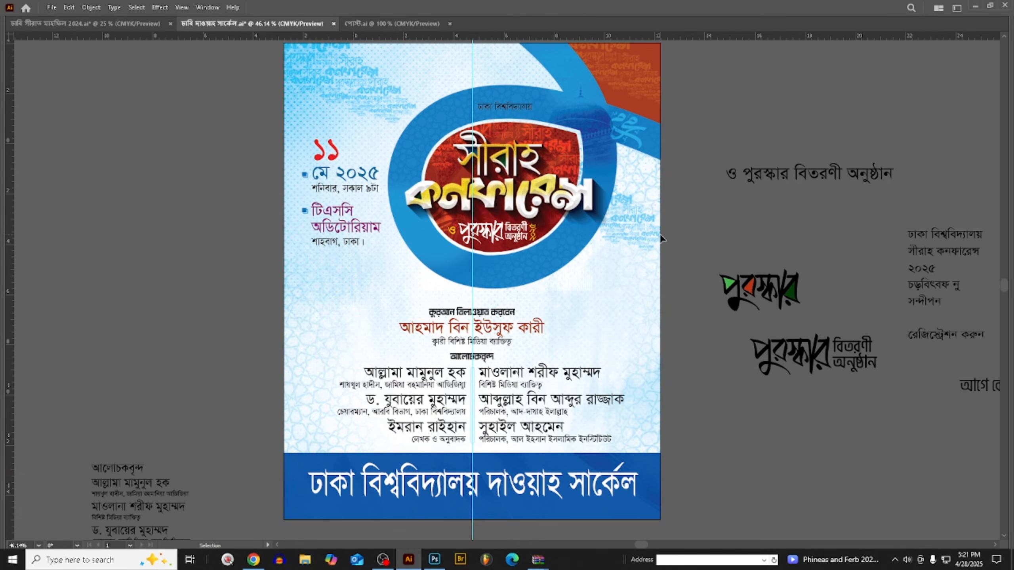
right_click(688, 222)
click(719, 390)
scroll(719, 390, down, 2)
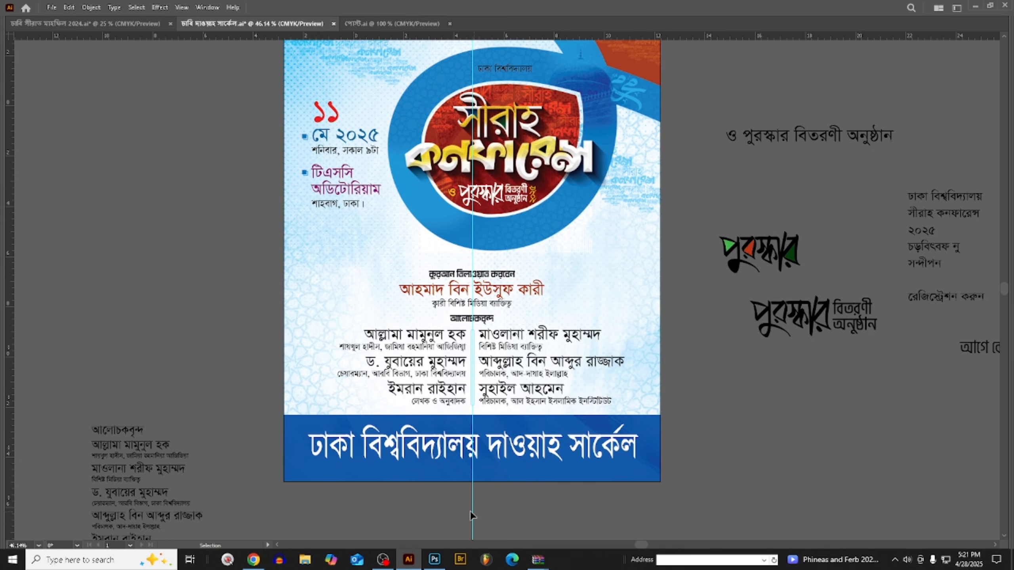
right_click(450, 511)
click(483, 425)
right_click(445, 501)
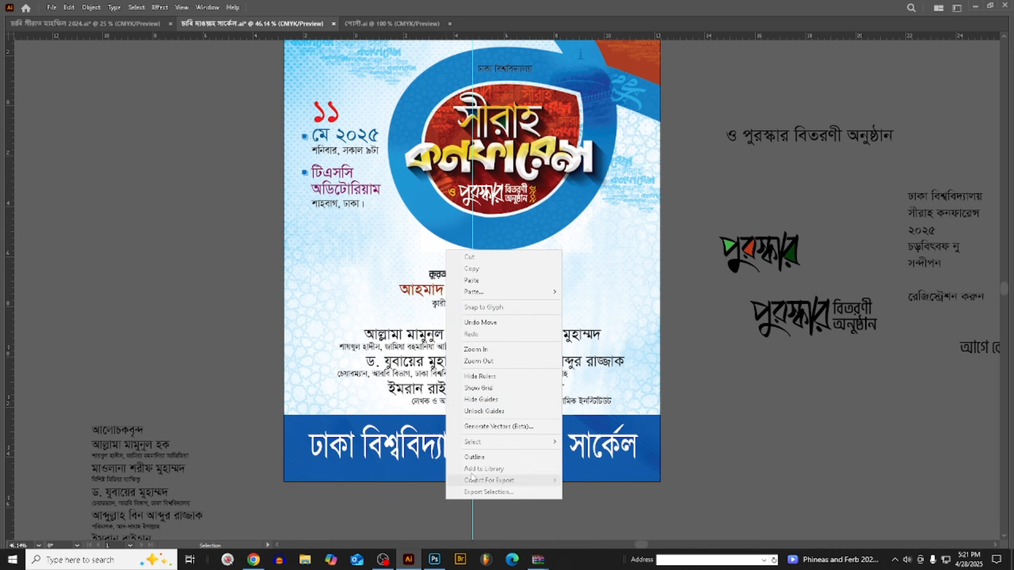
click(482, 414)
drag(463, 526, 540, 514)
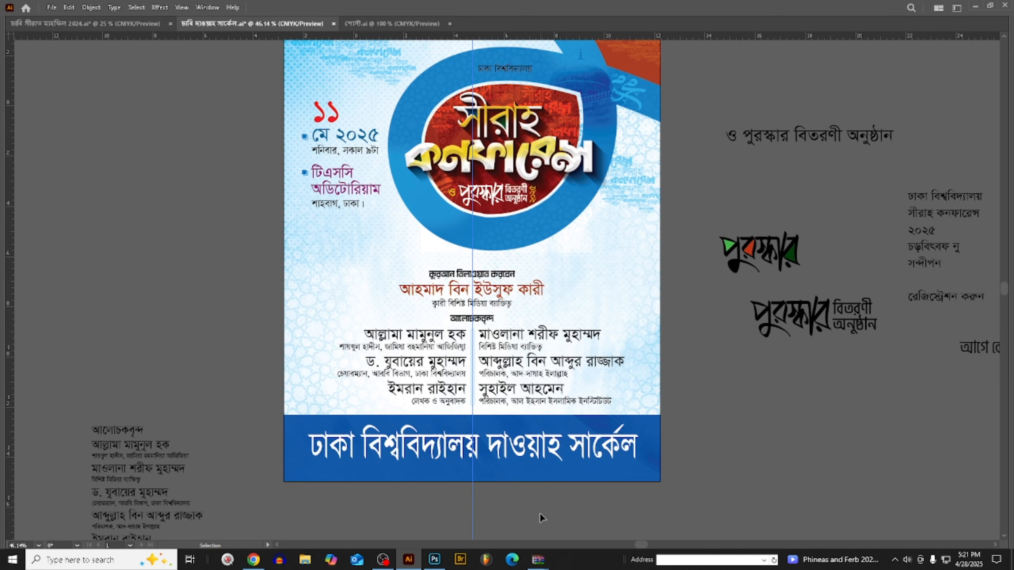
key(Delete)
- Hide the artboard display to preview the poster on a plain white canvas
scroll(591, 498, up, 4)
scroll(627, 491, up, 1)
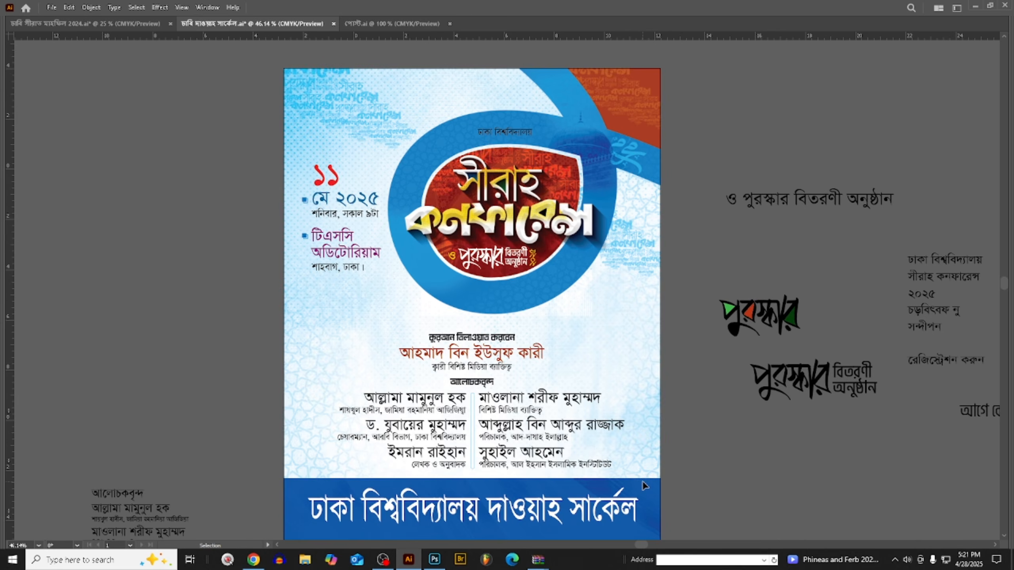
key(ctrl+shift+h)
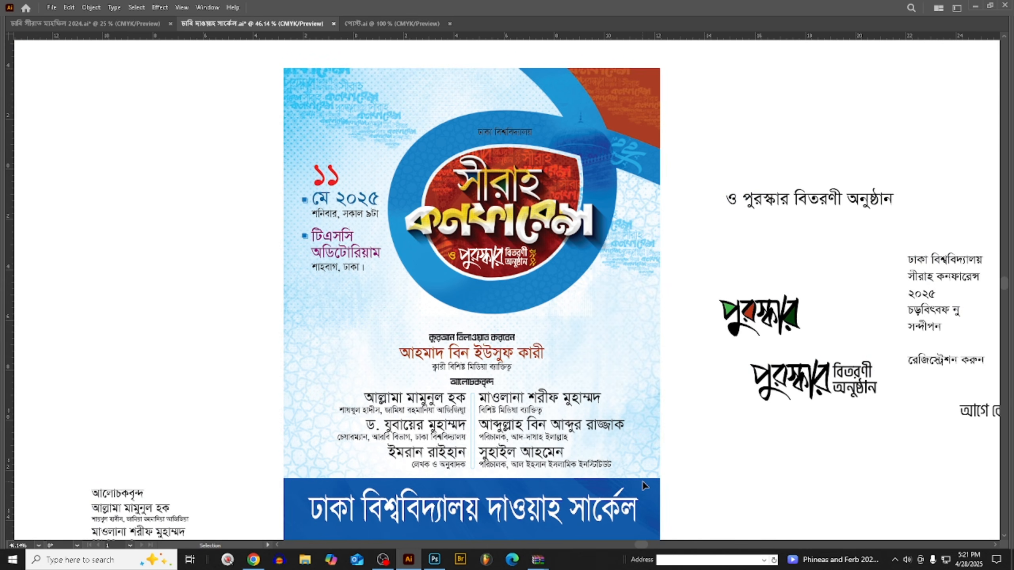